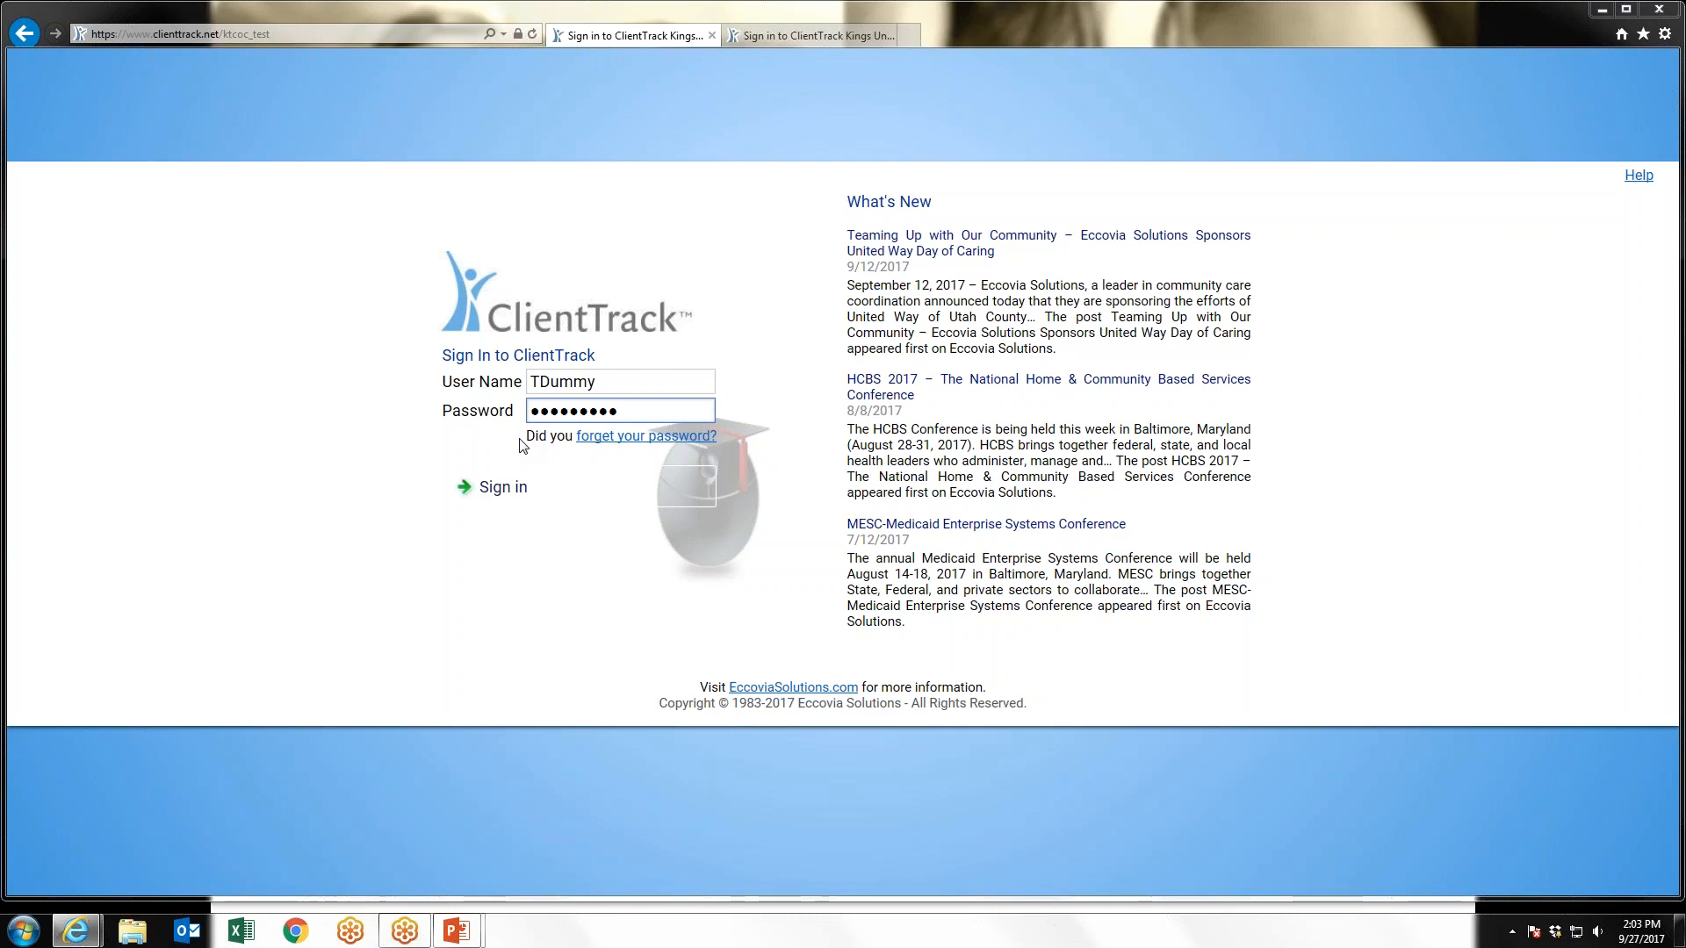
Sign in and open the system with workgroup HMIS: HMIS Programs*2017 and organization ABC Agency
click(517, 489)
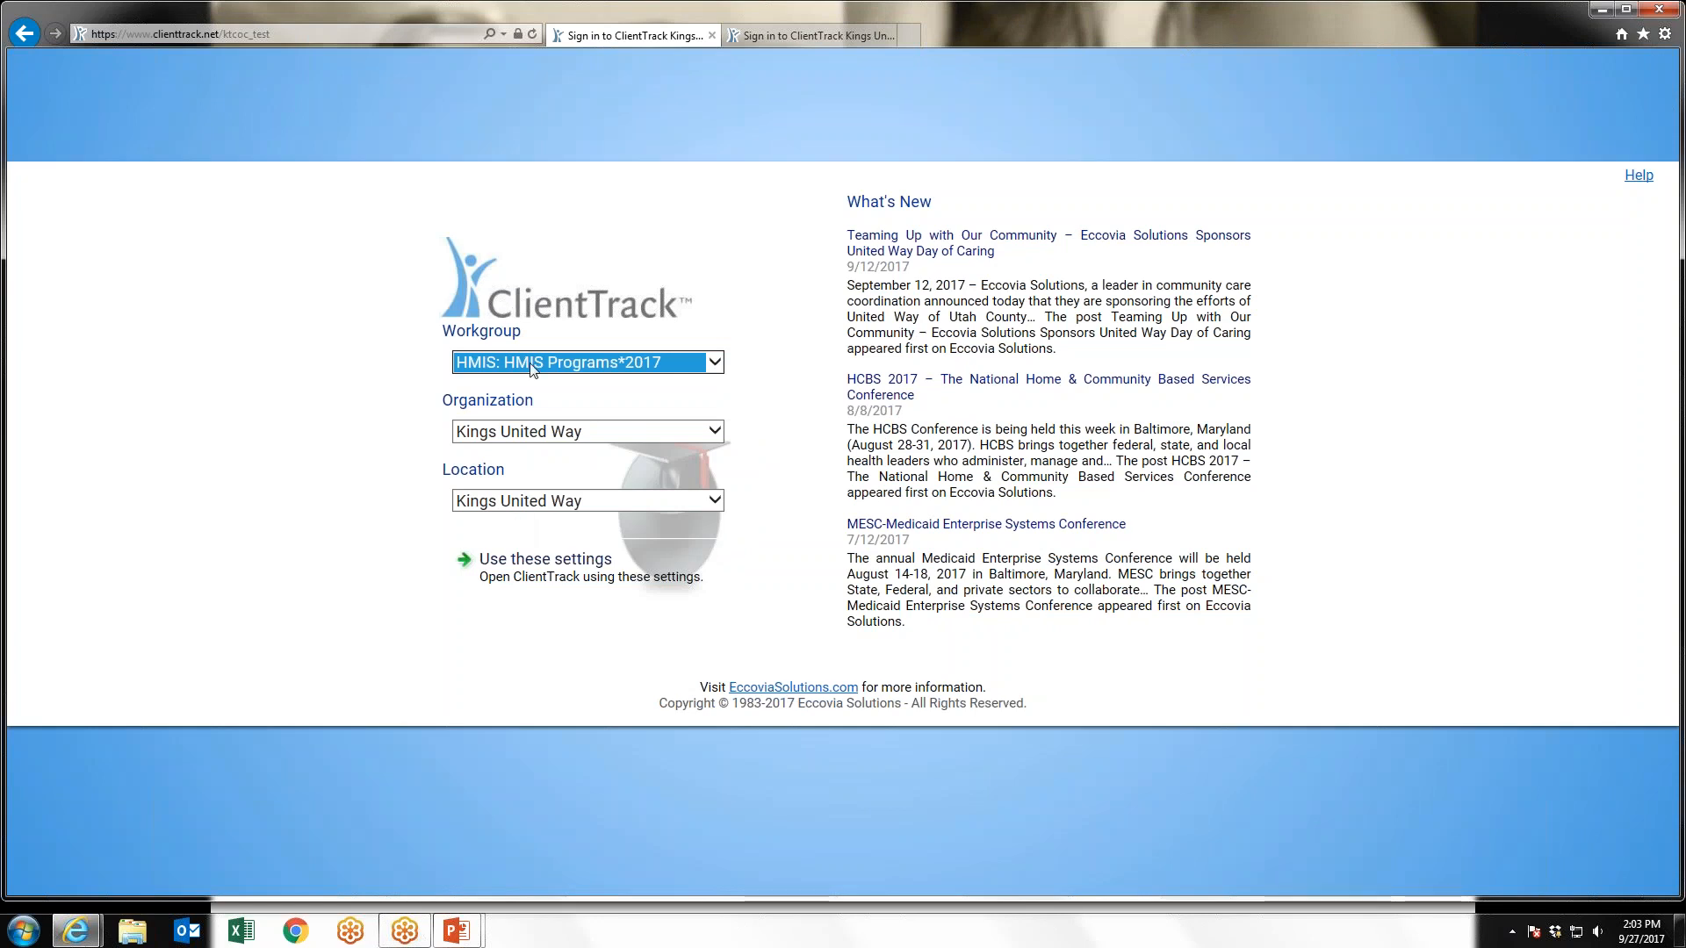
click(717, 363)
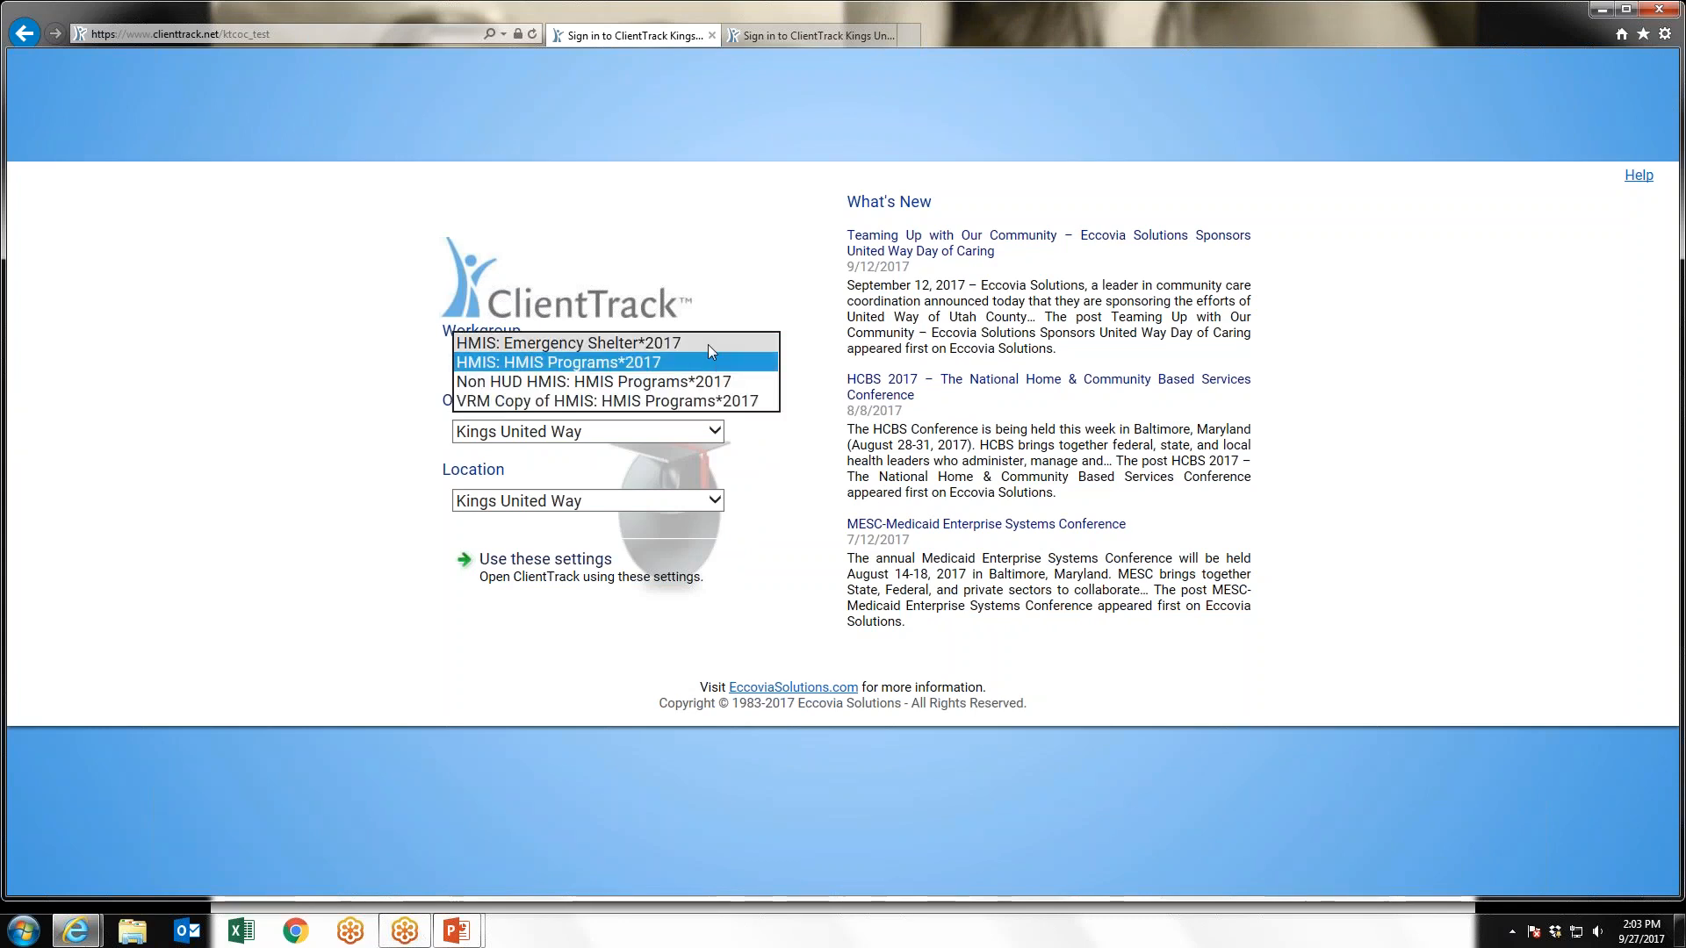
click(693, 368)
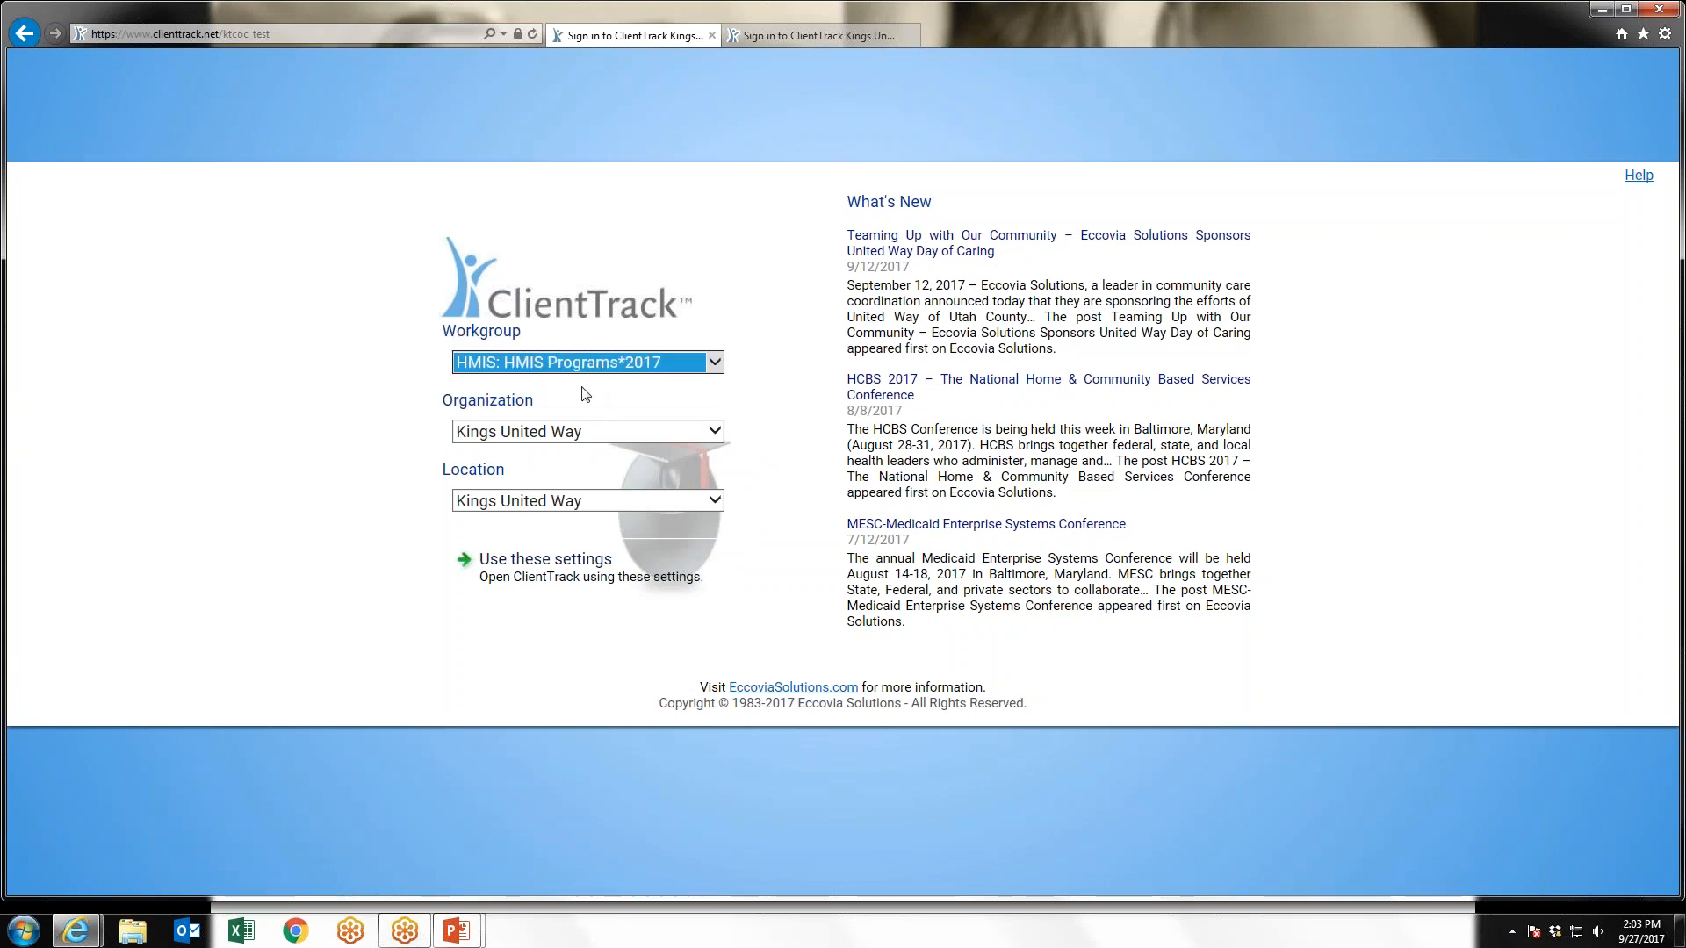
click(714, 433)
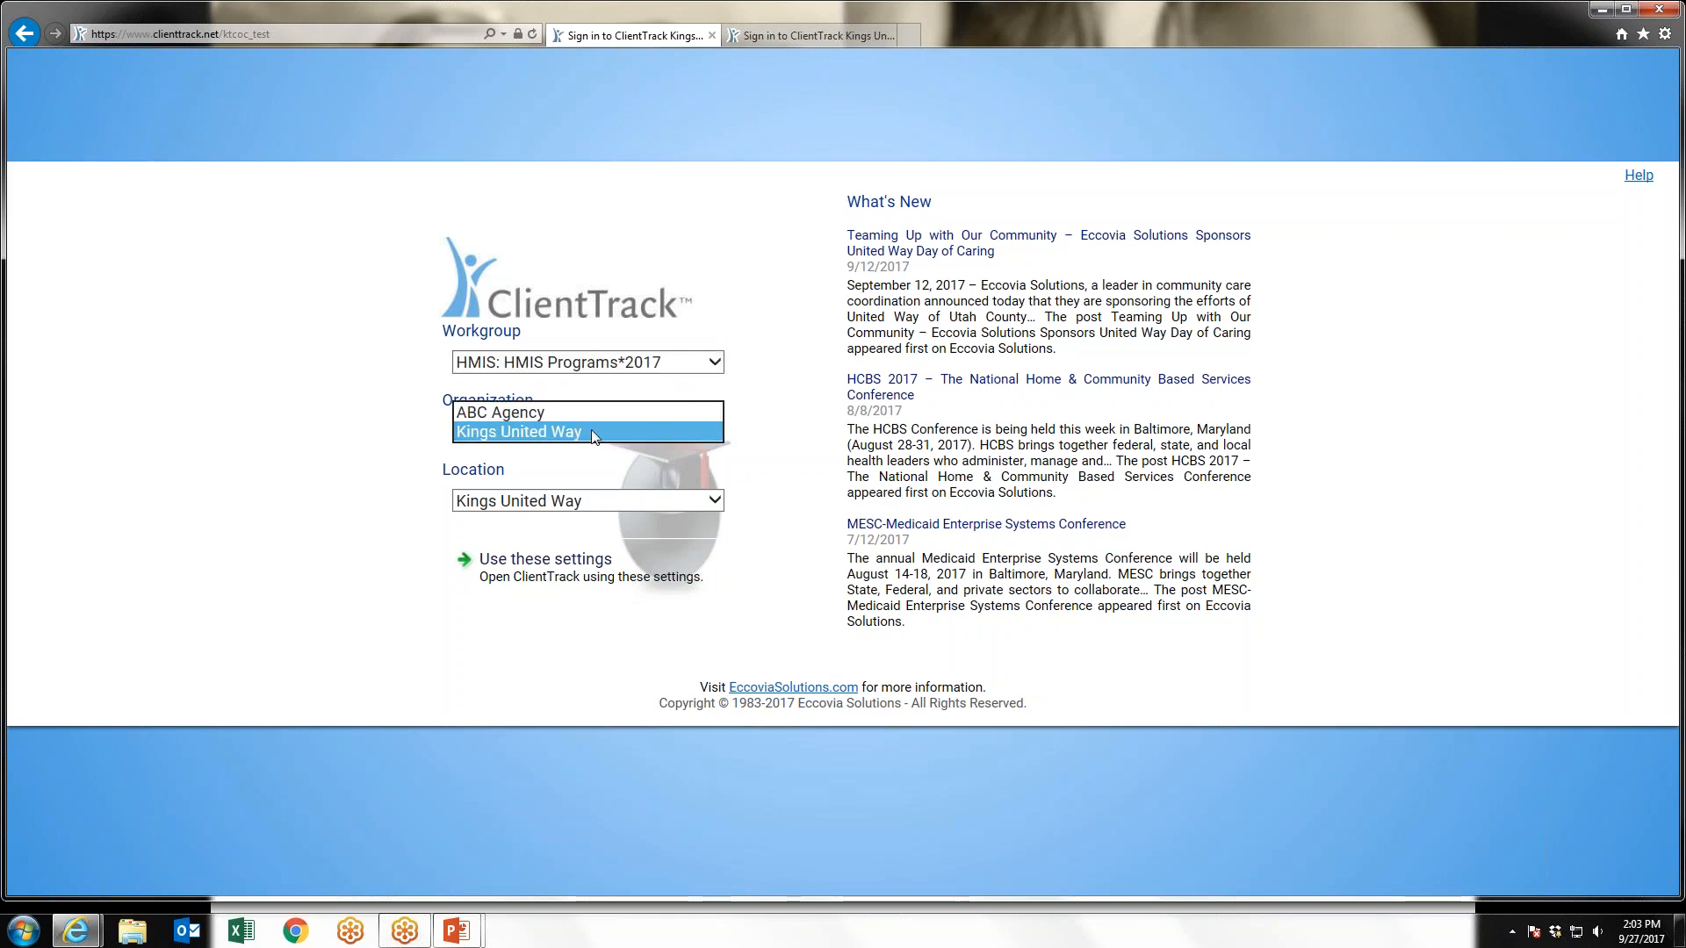
click(525, 413)
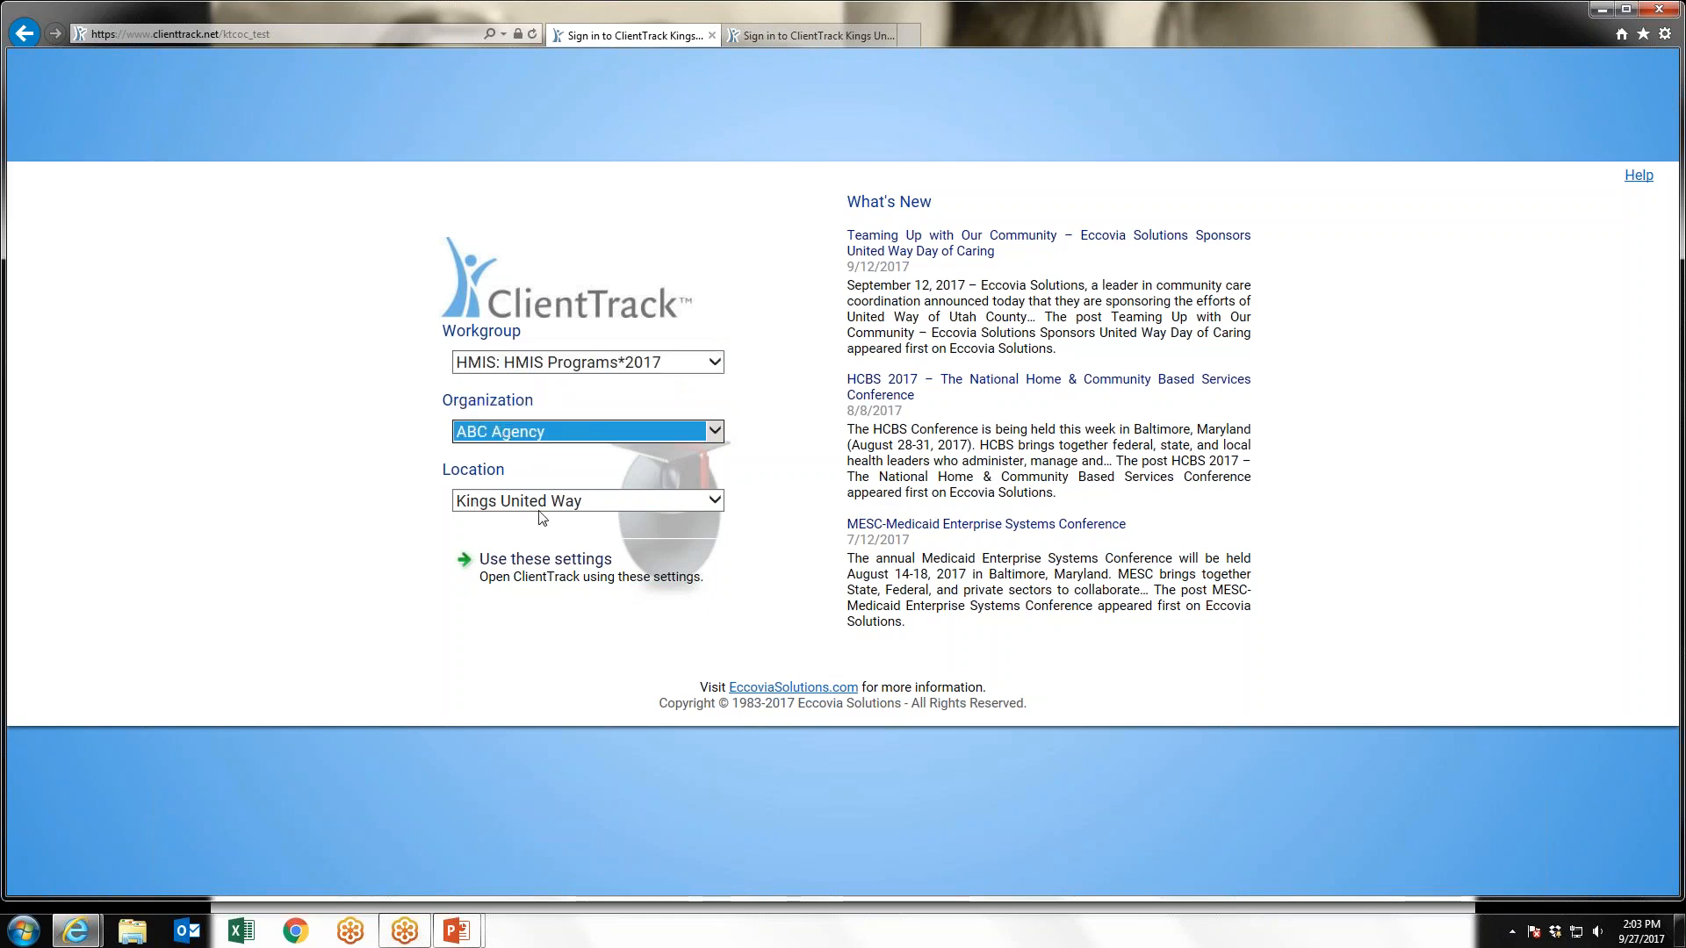
click(537, 577)
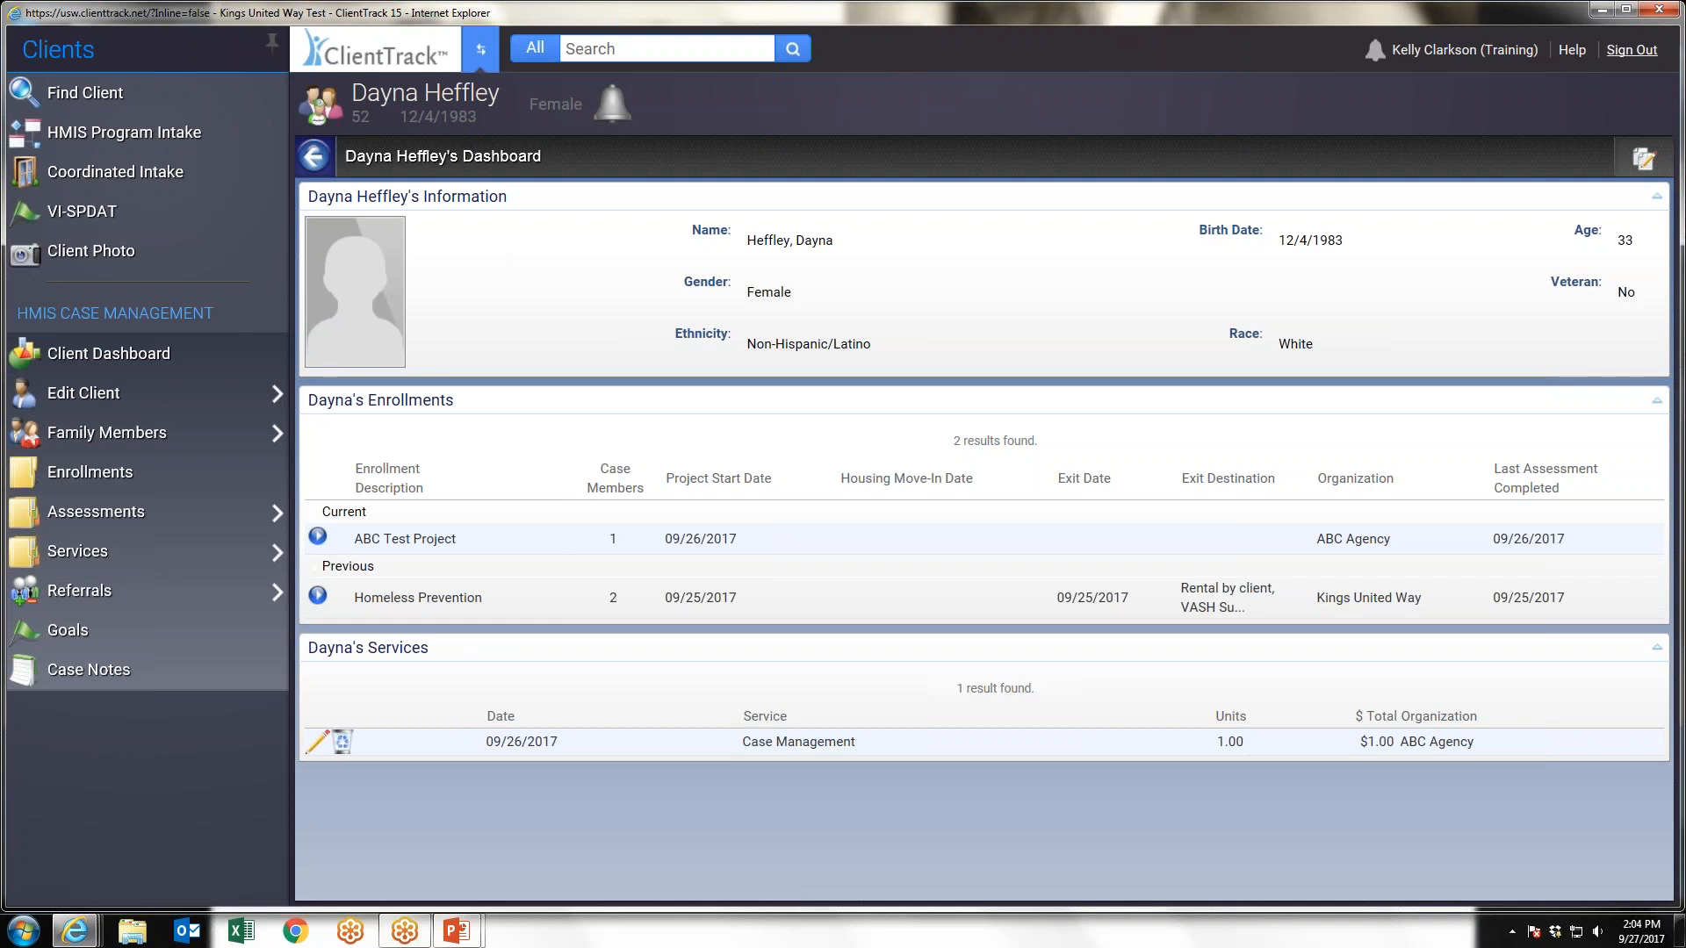
Review the signed-in user's workgroup, organization, location and theme settings, and close them without changes
mouse_move(1418, 56)
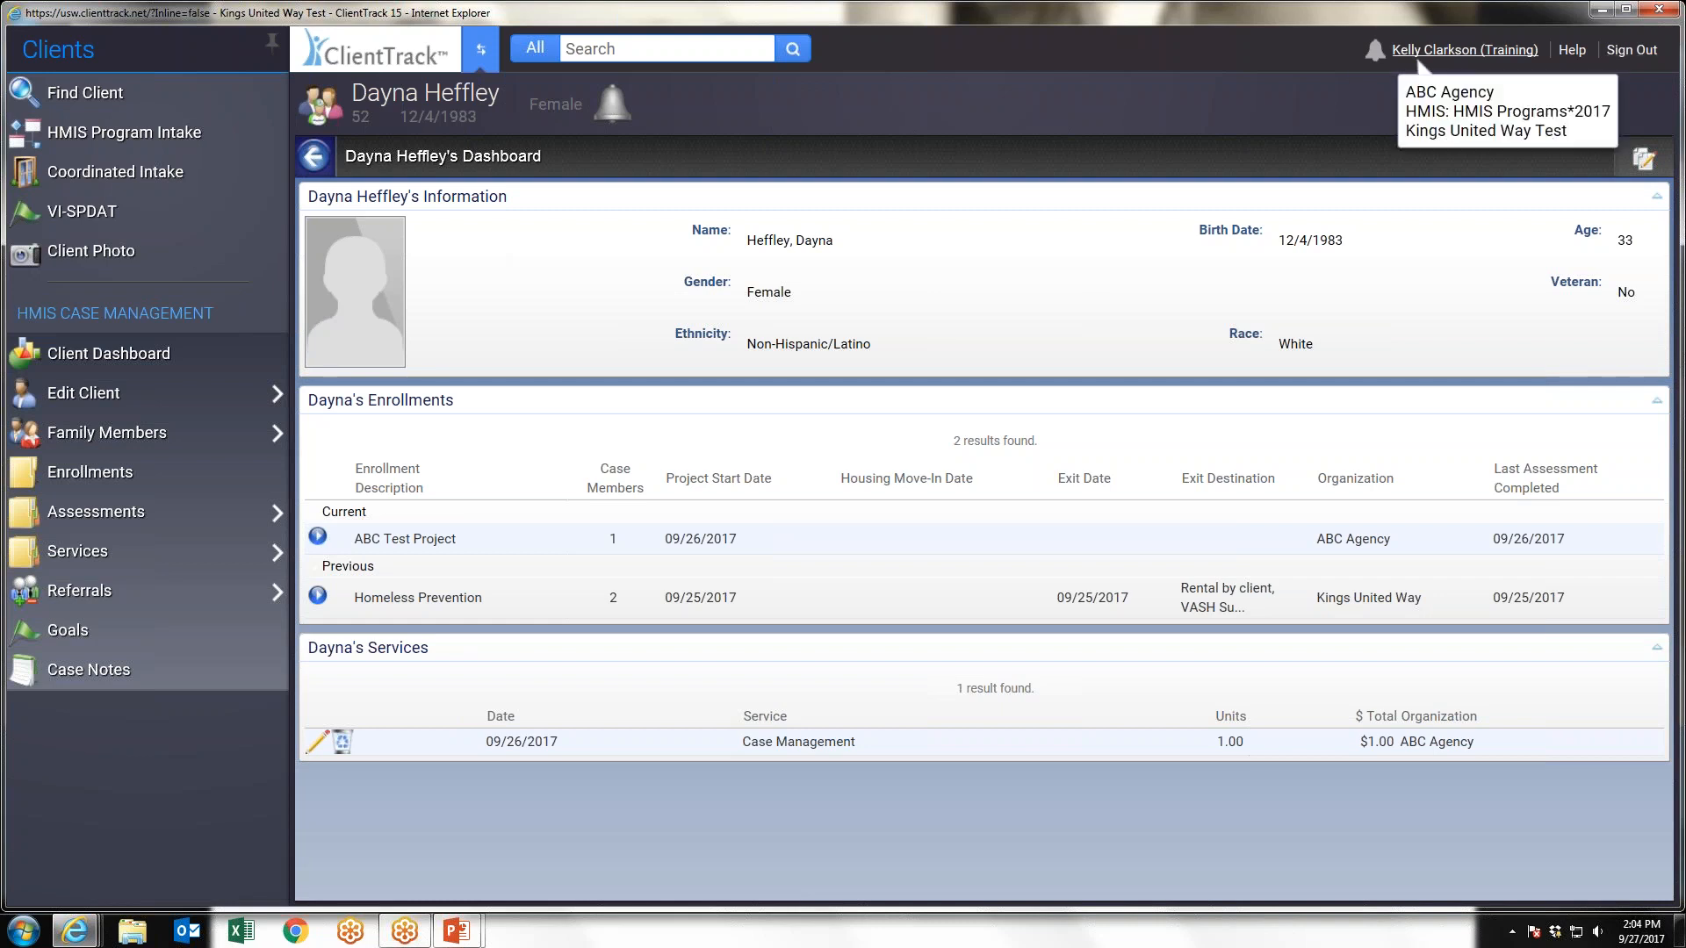
click(1462, 55)
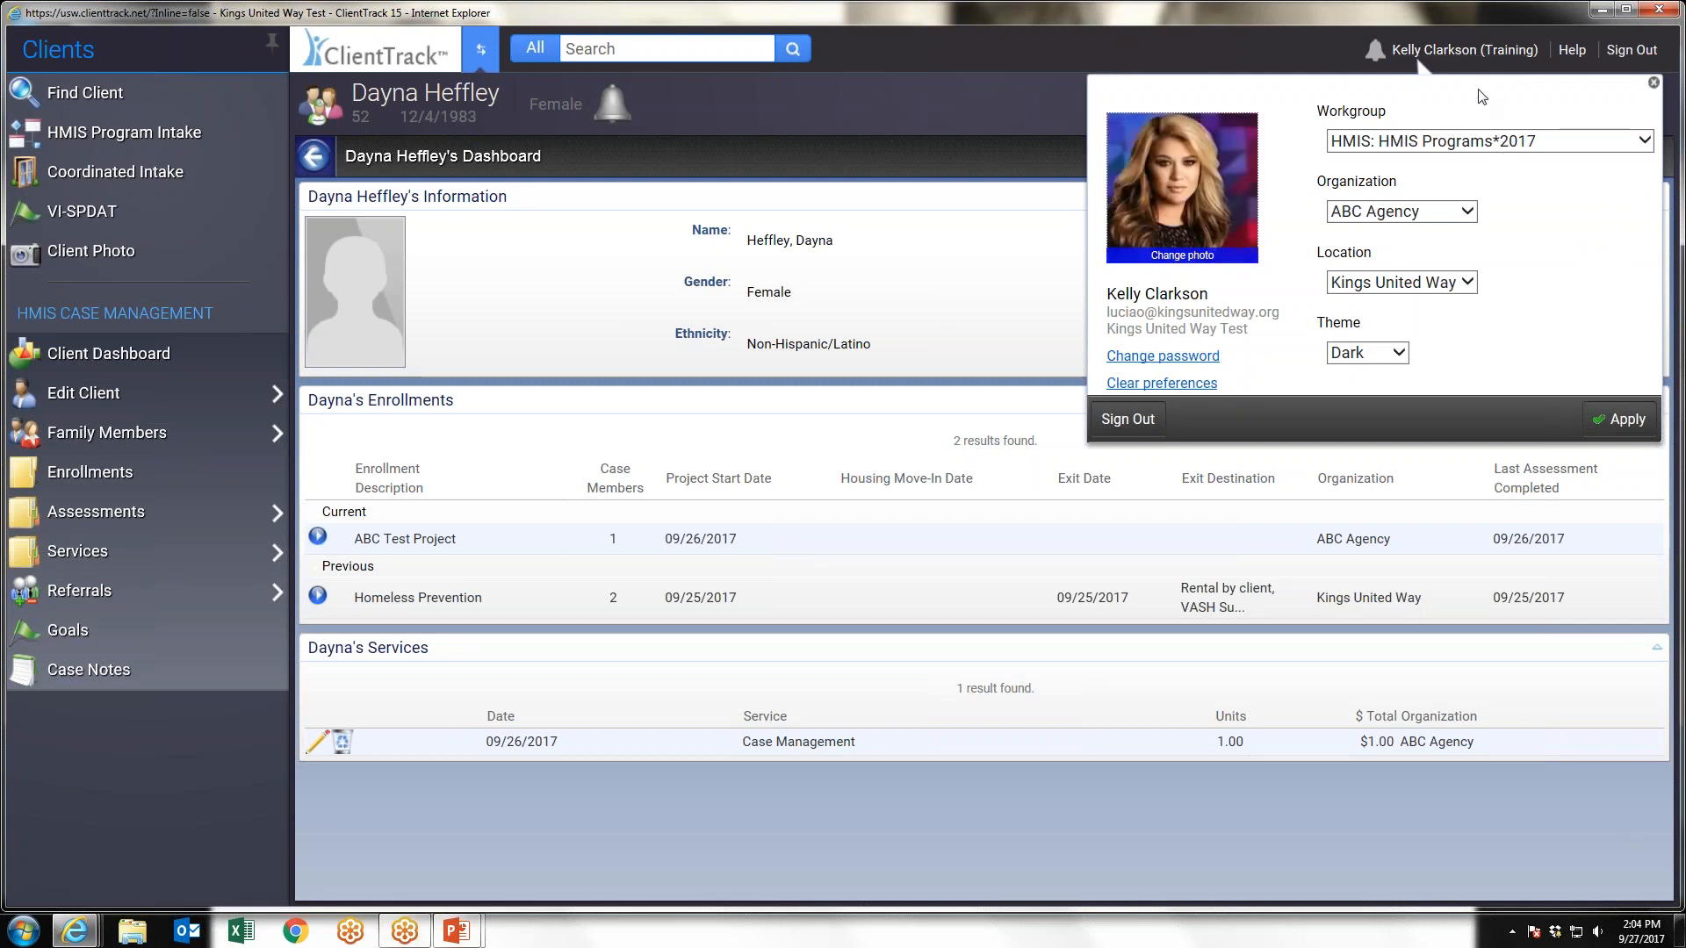
mouse_move(1455, 54)
click(1653, 83)
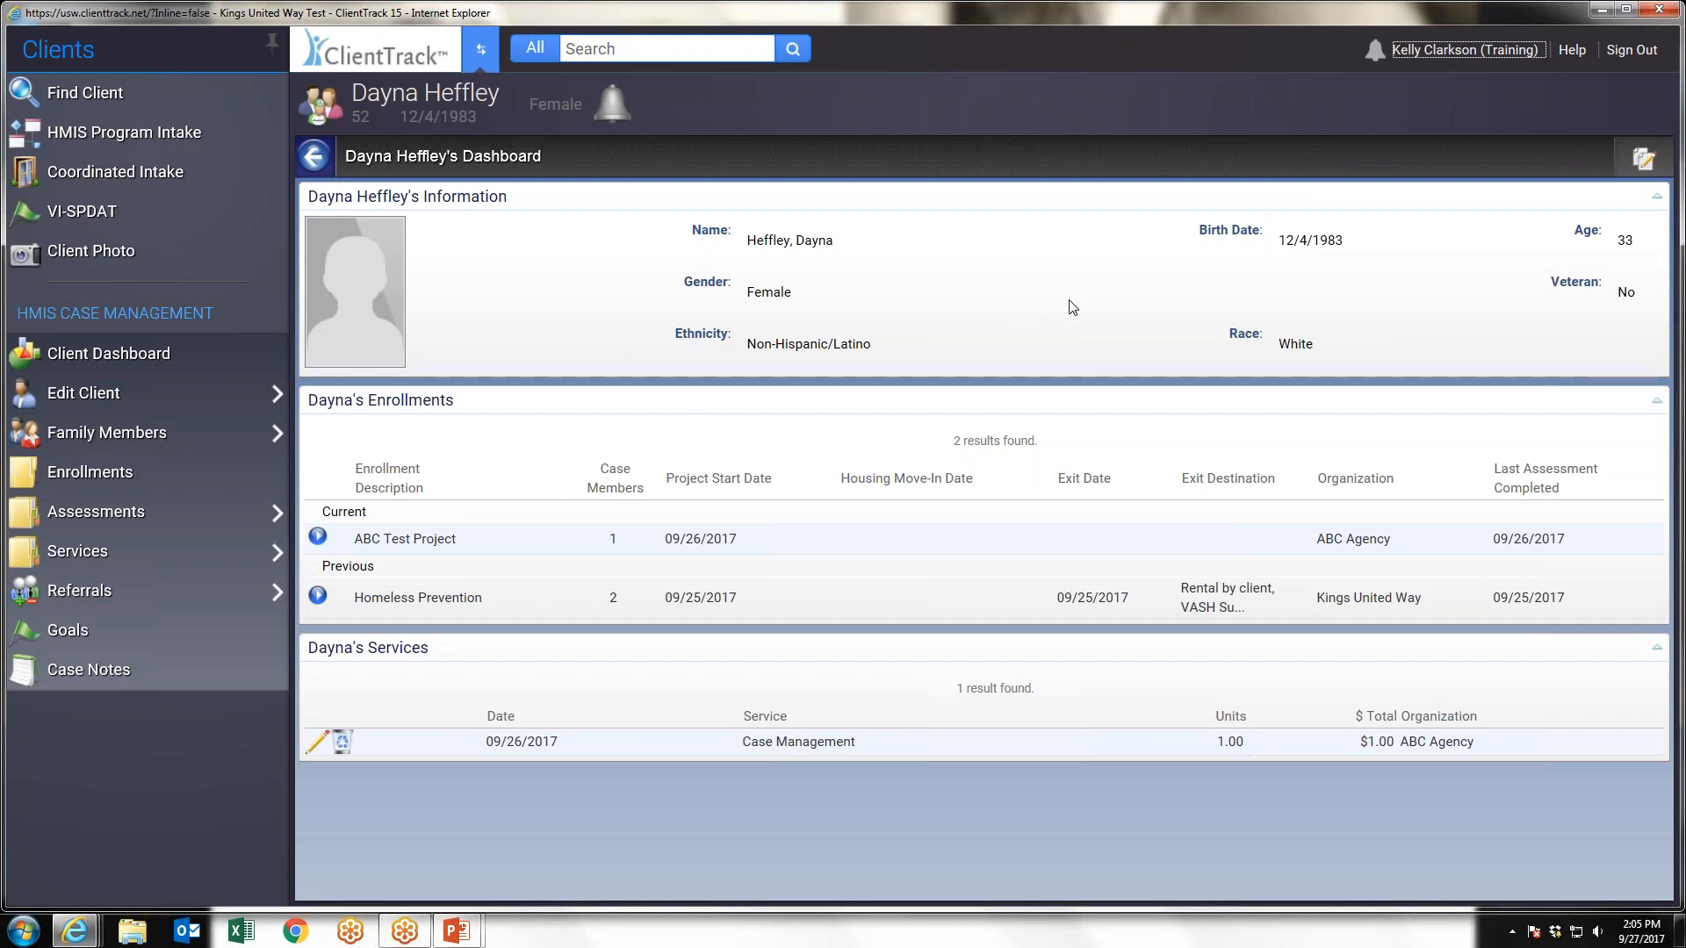
Switch to the Home workspace and unpin its navigation menu so it hides until called up
click(483, 55)
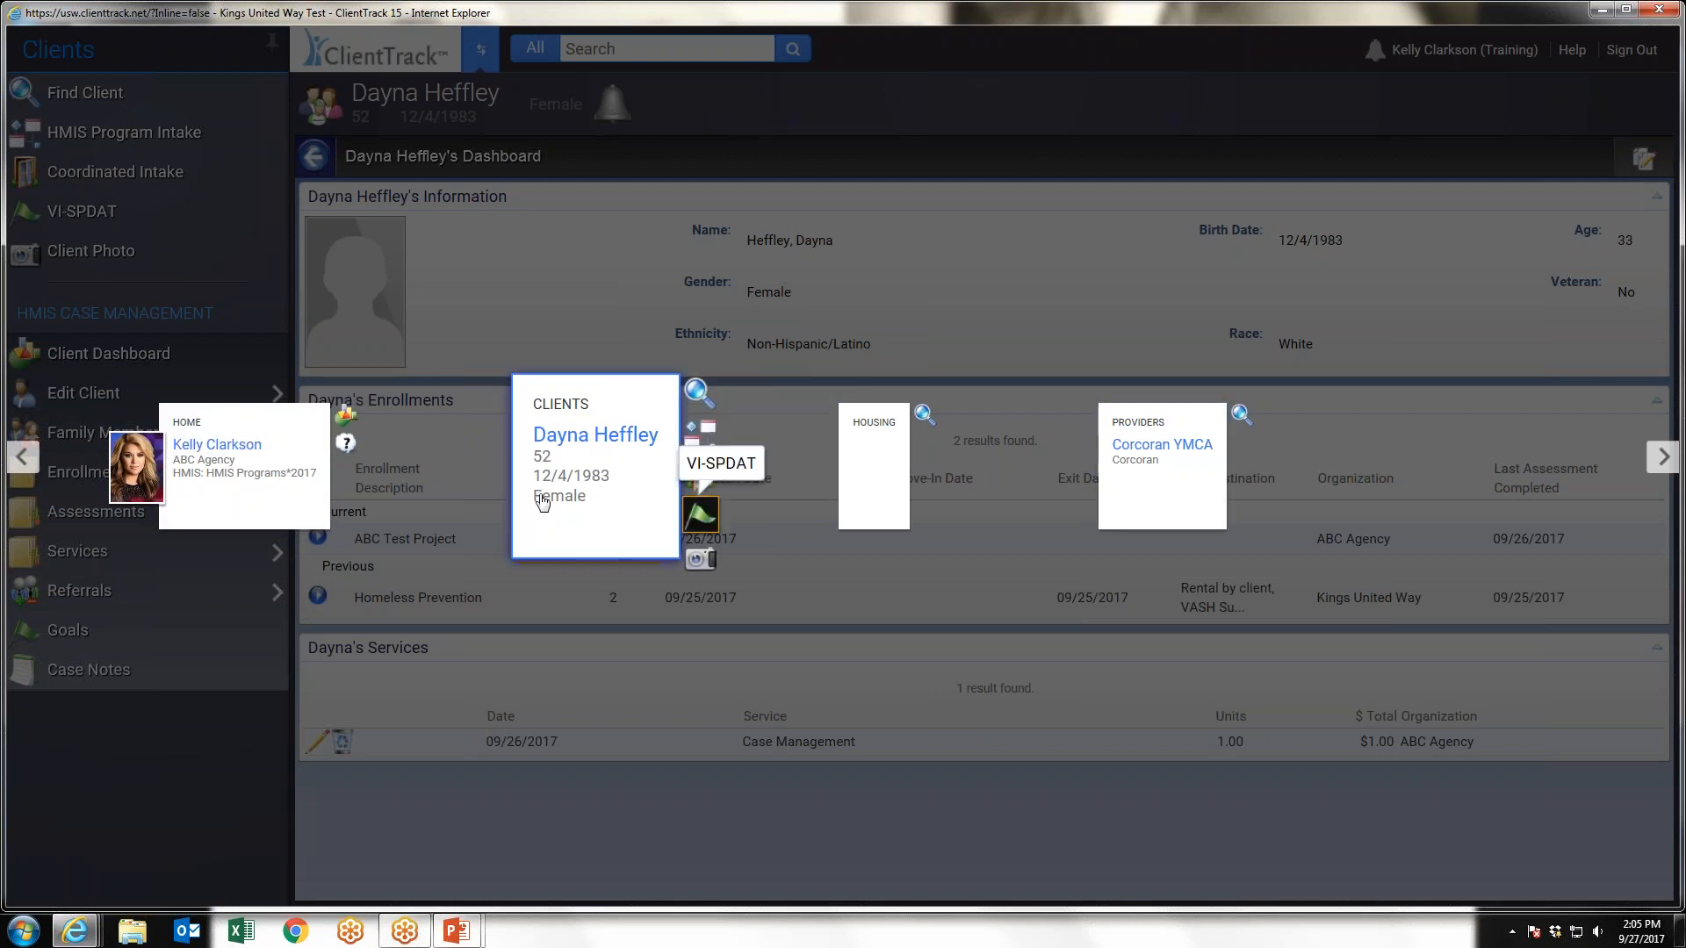
click(219, 508)
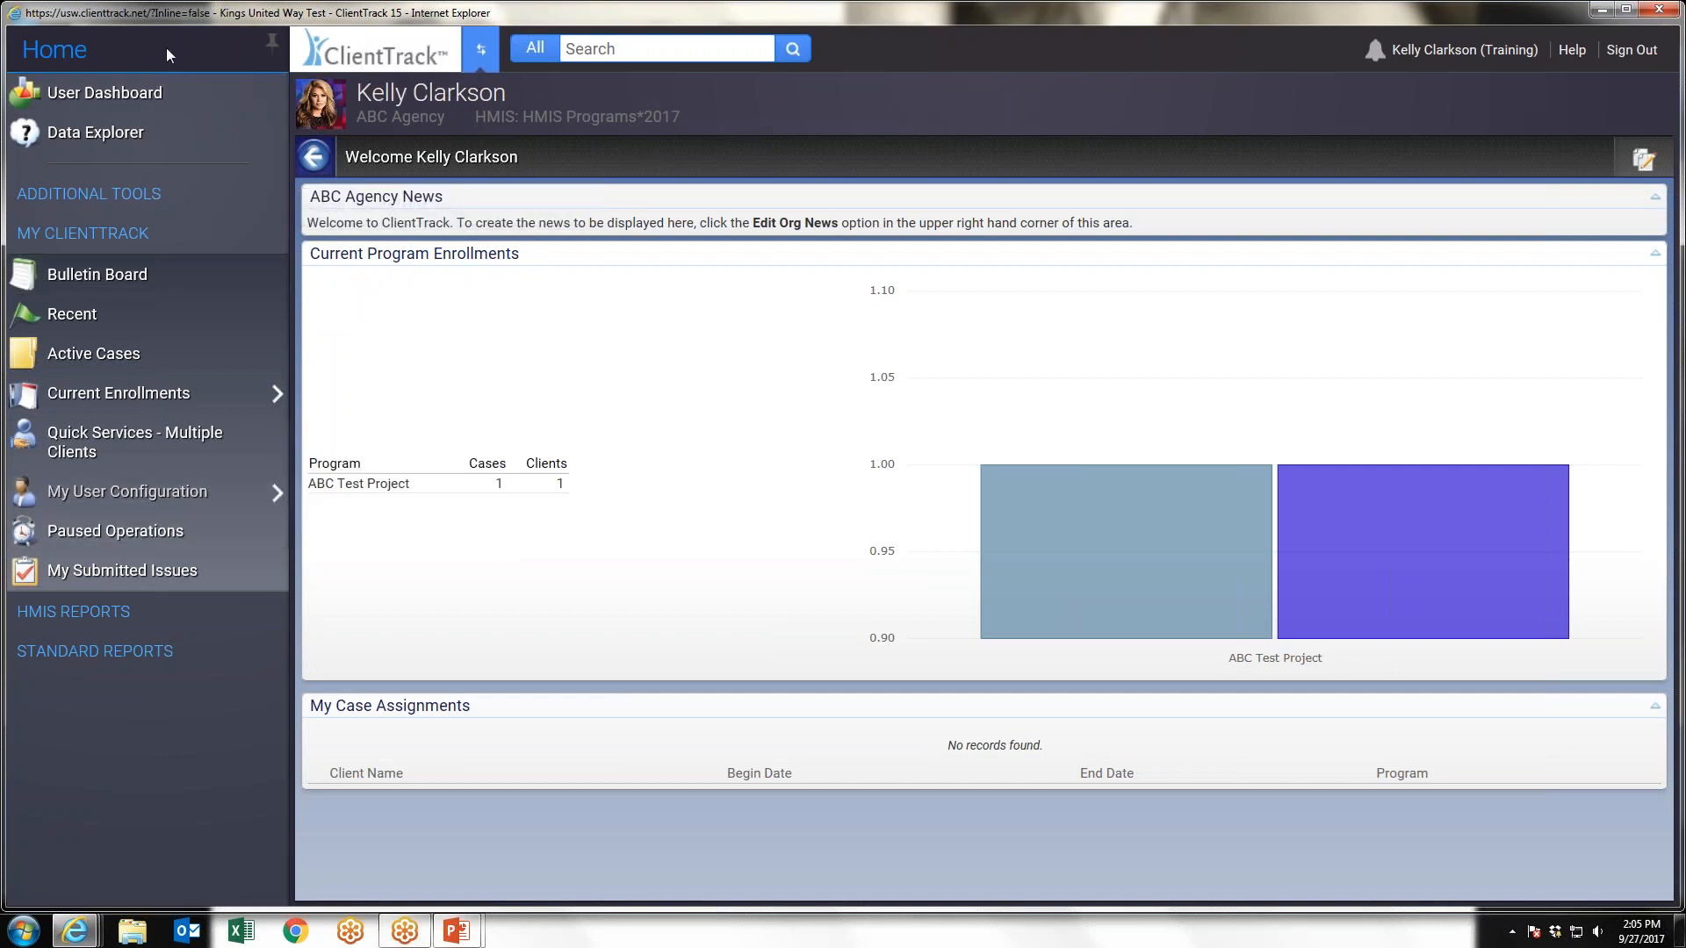
click(274, 44)
click(274, 44)
click(274, 42)
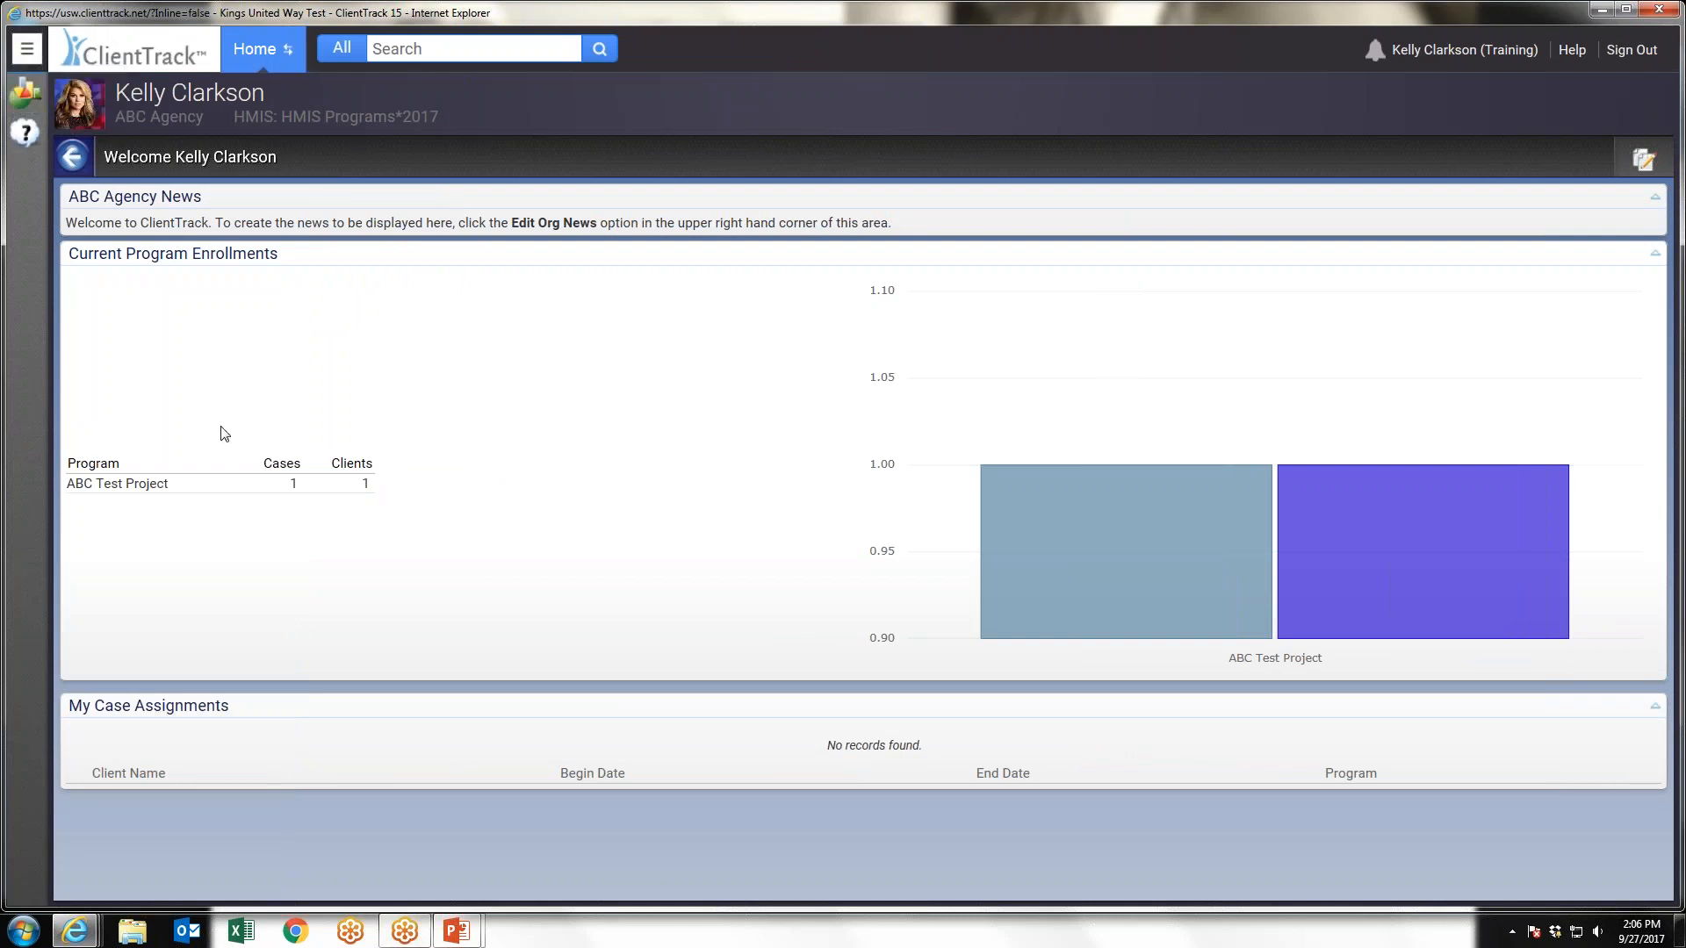
click(27, 51)
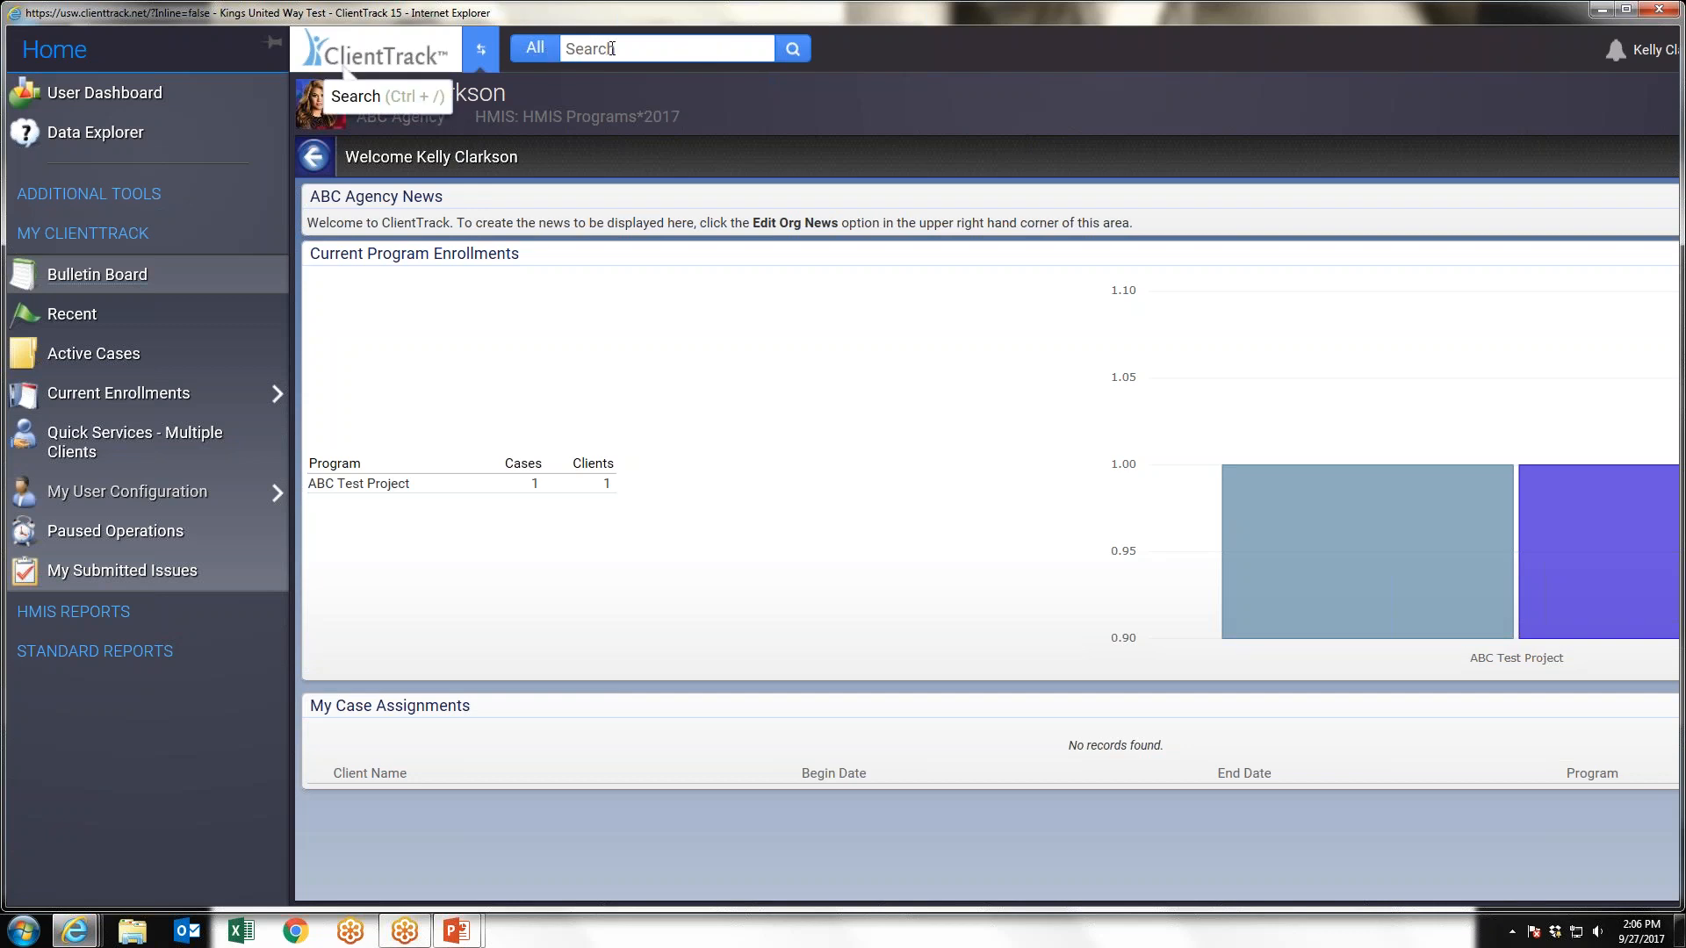
Search all areas for 1234 and open the matching client's dashboard
click(613, 48)
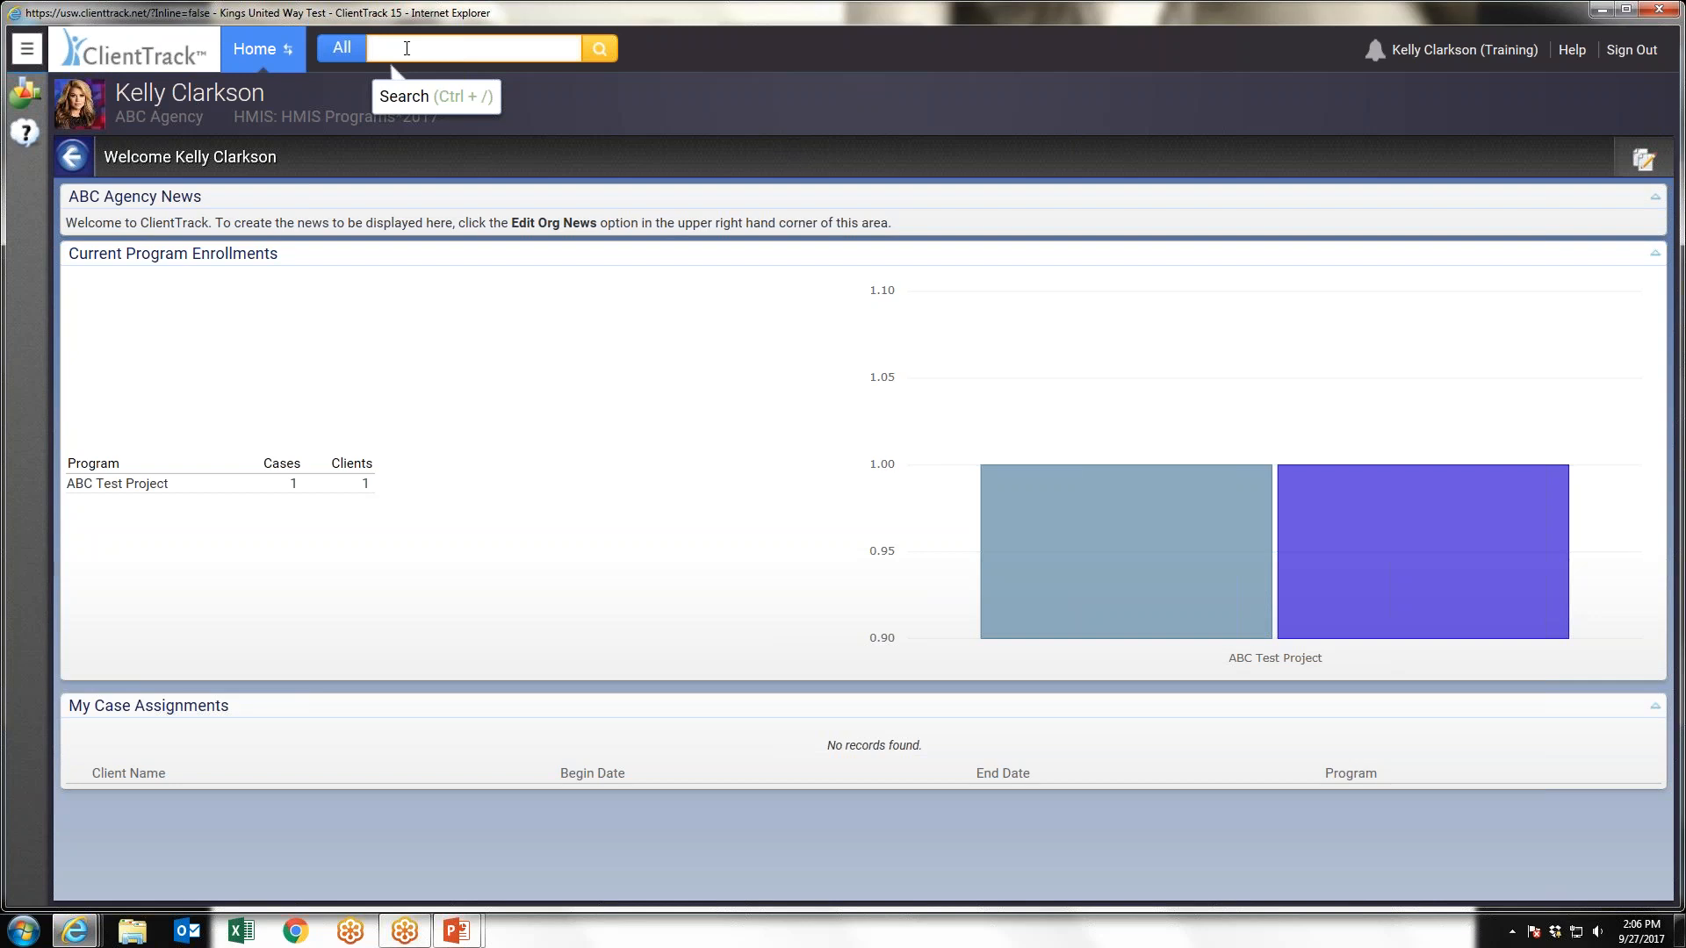
text(1234)
key(Return)
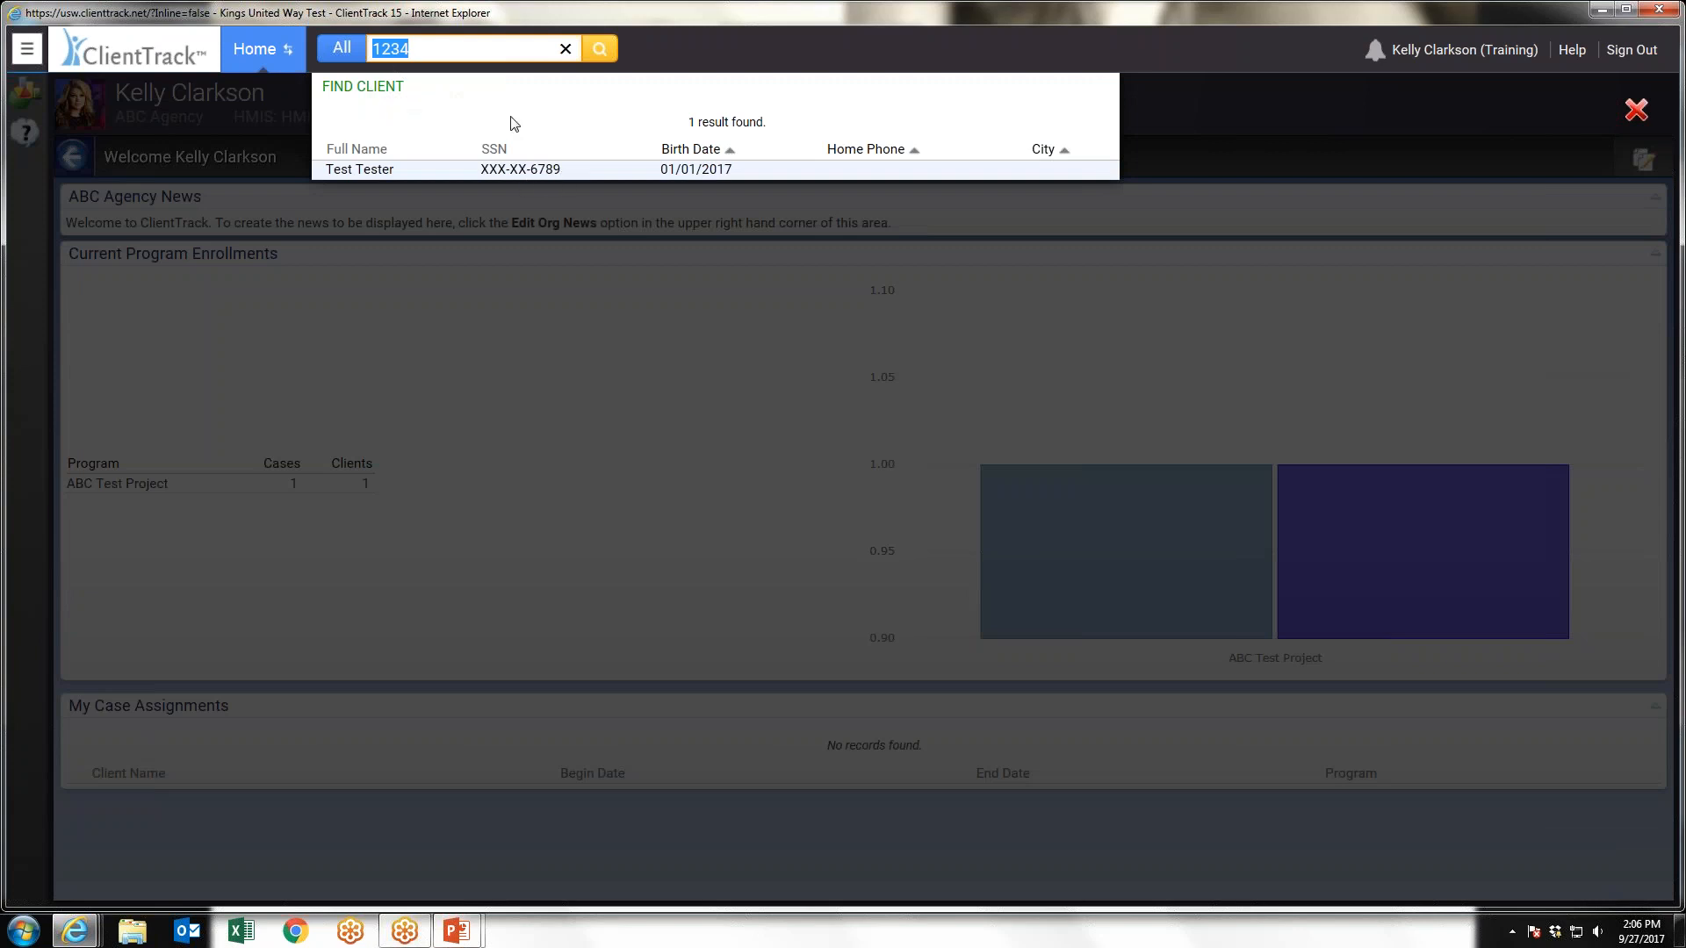
click(381, 174)
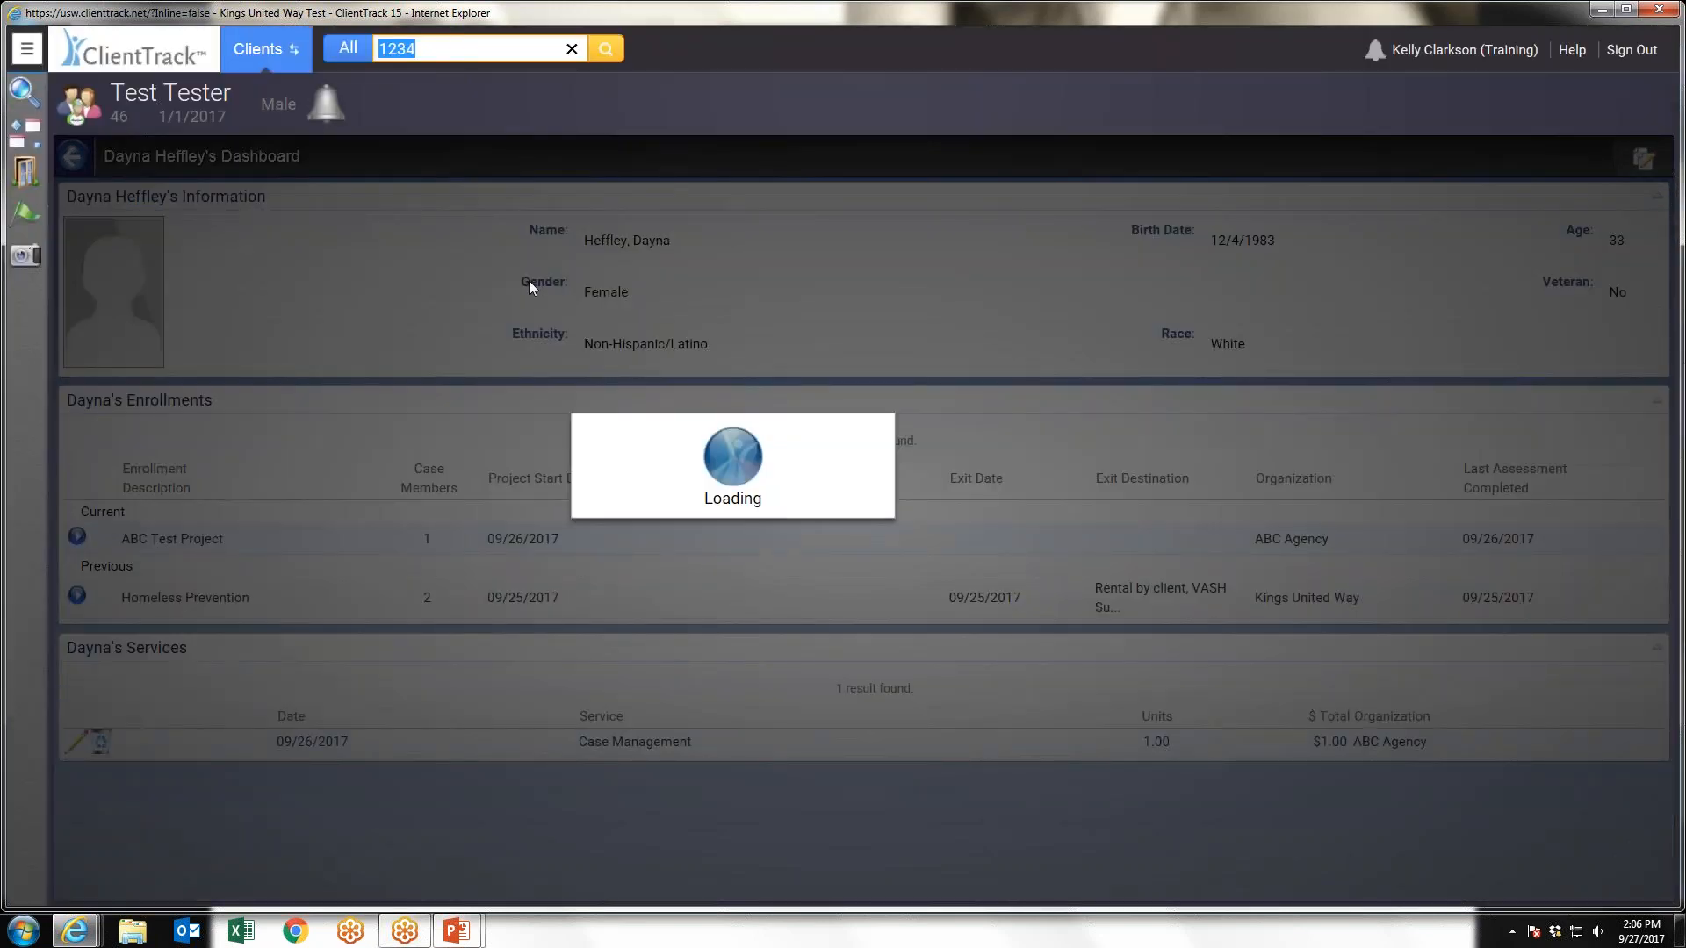
Try searching all areas for "Barries"
text(Barries)
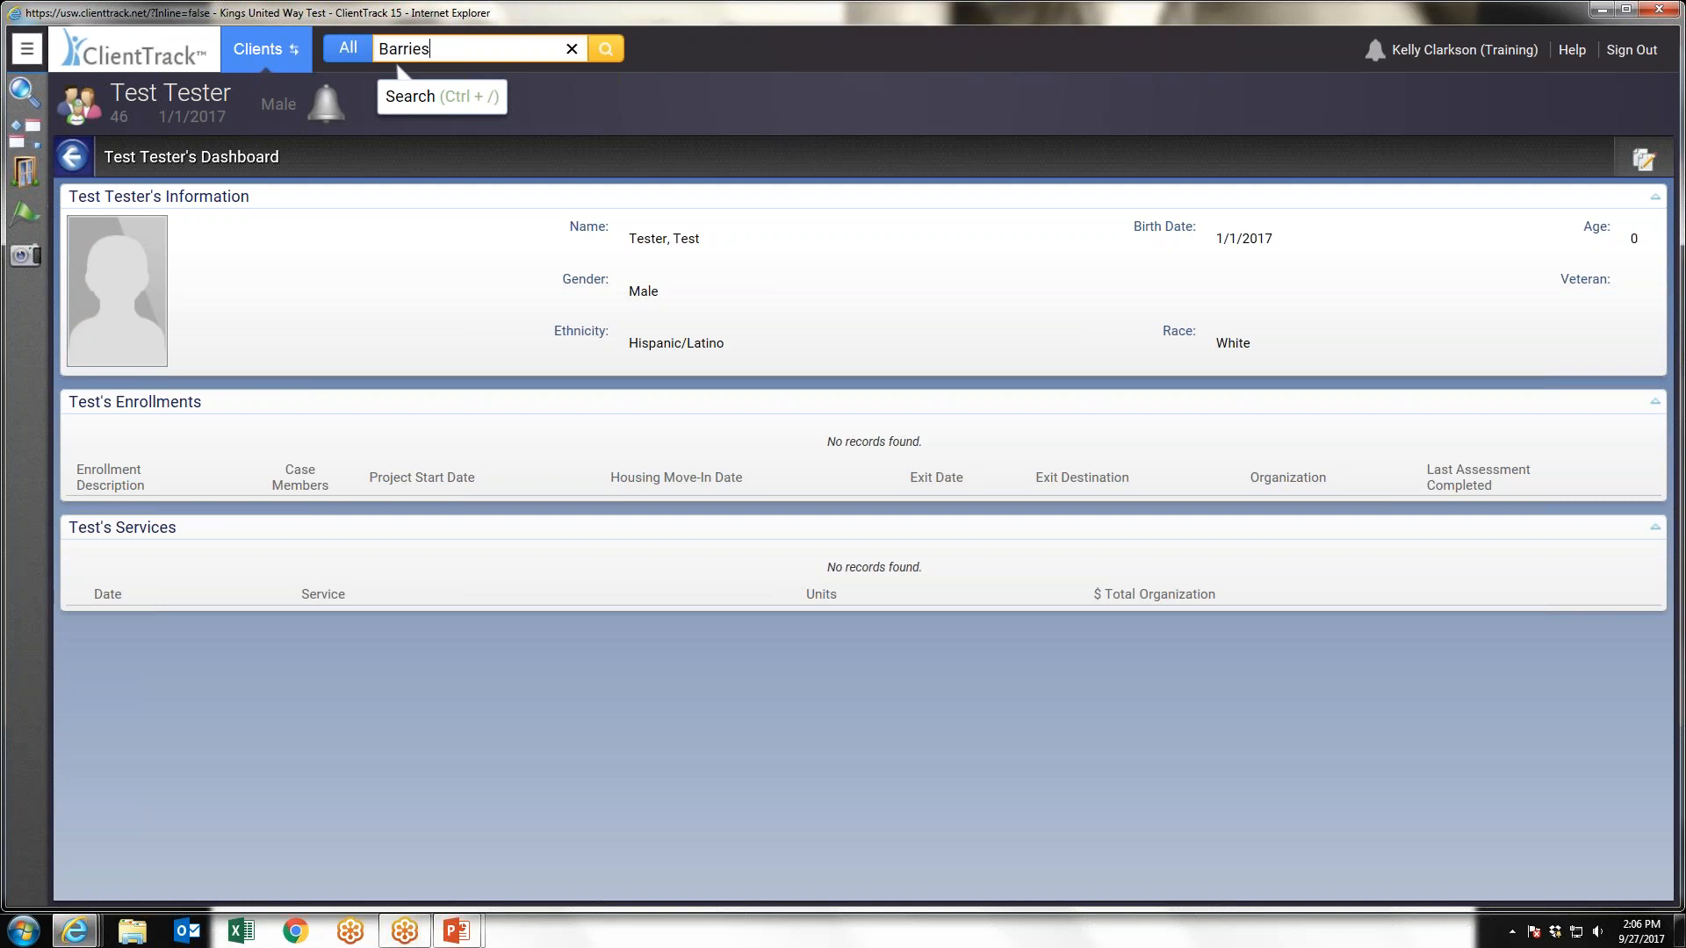
key(Return)
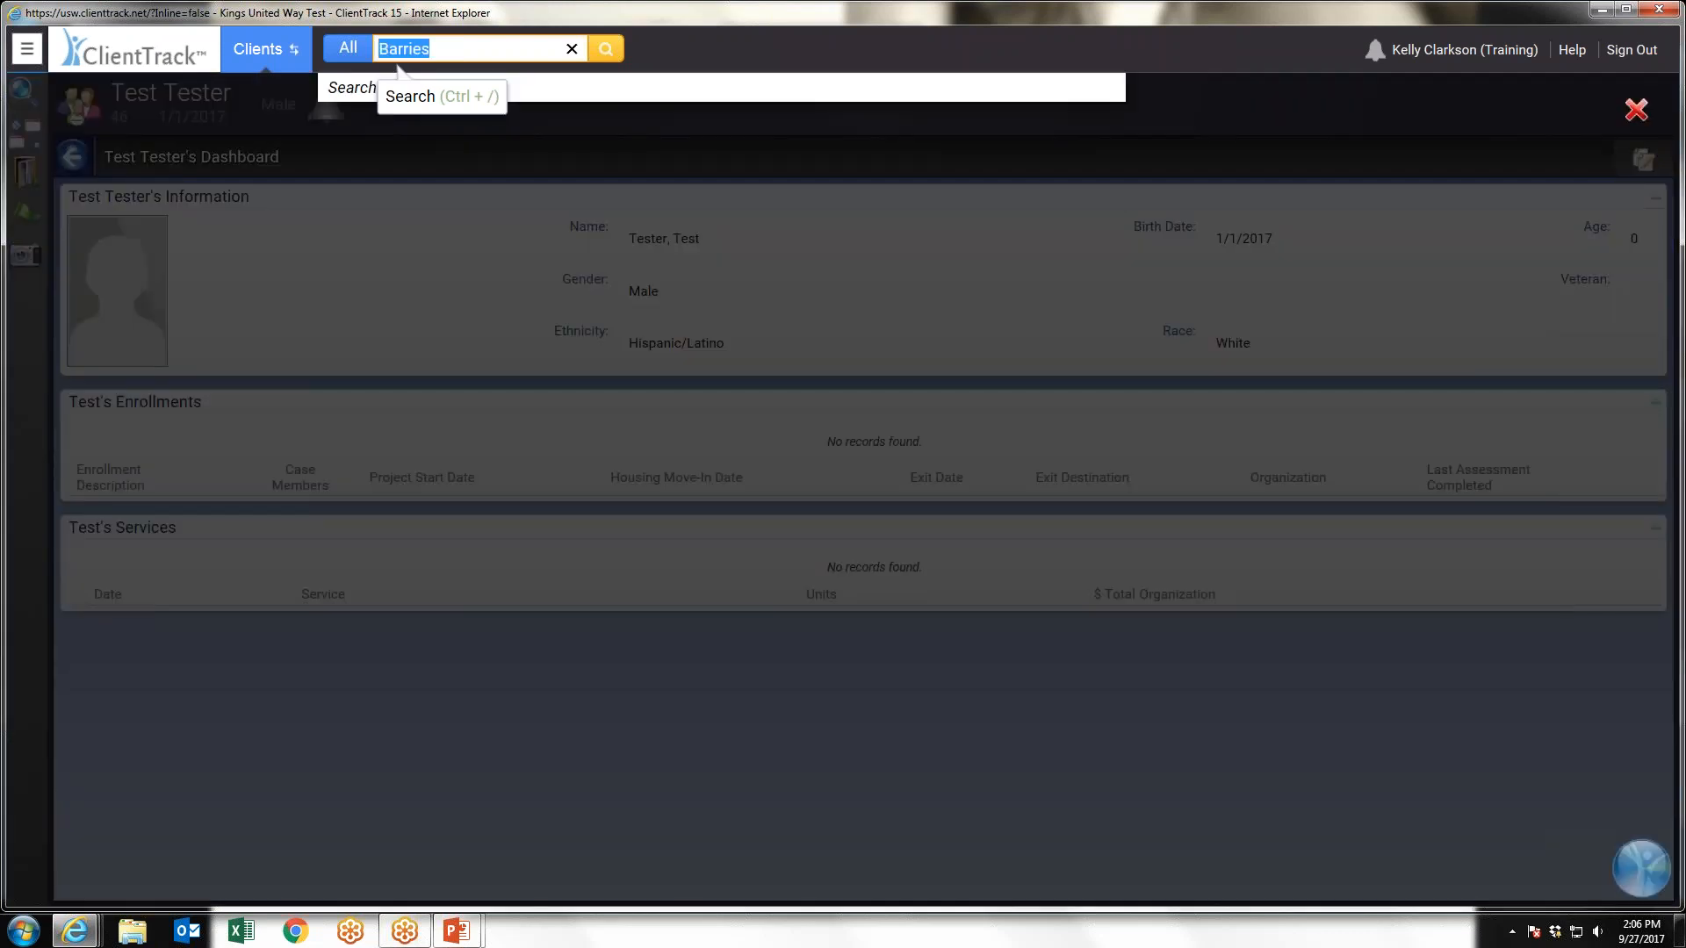
Replace the search text with "Universal" and open the client's Universal Data assessments
click(457, 55)
key(BackSpace)
key(BackSpace)
key(BackSpace)
key(BackSpace)
key(BackSpace)
key(BackSpace)
key(BackSpace)
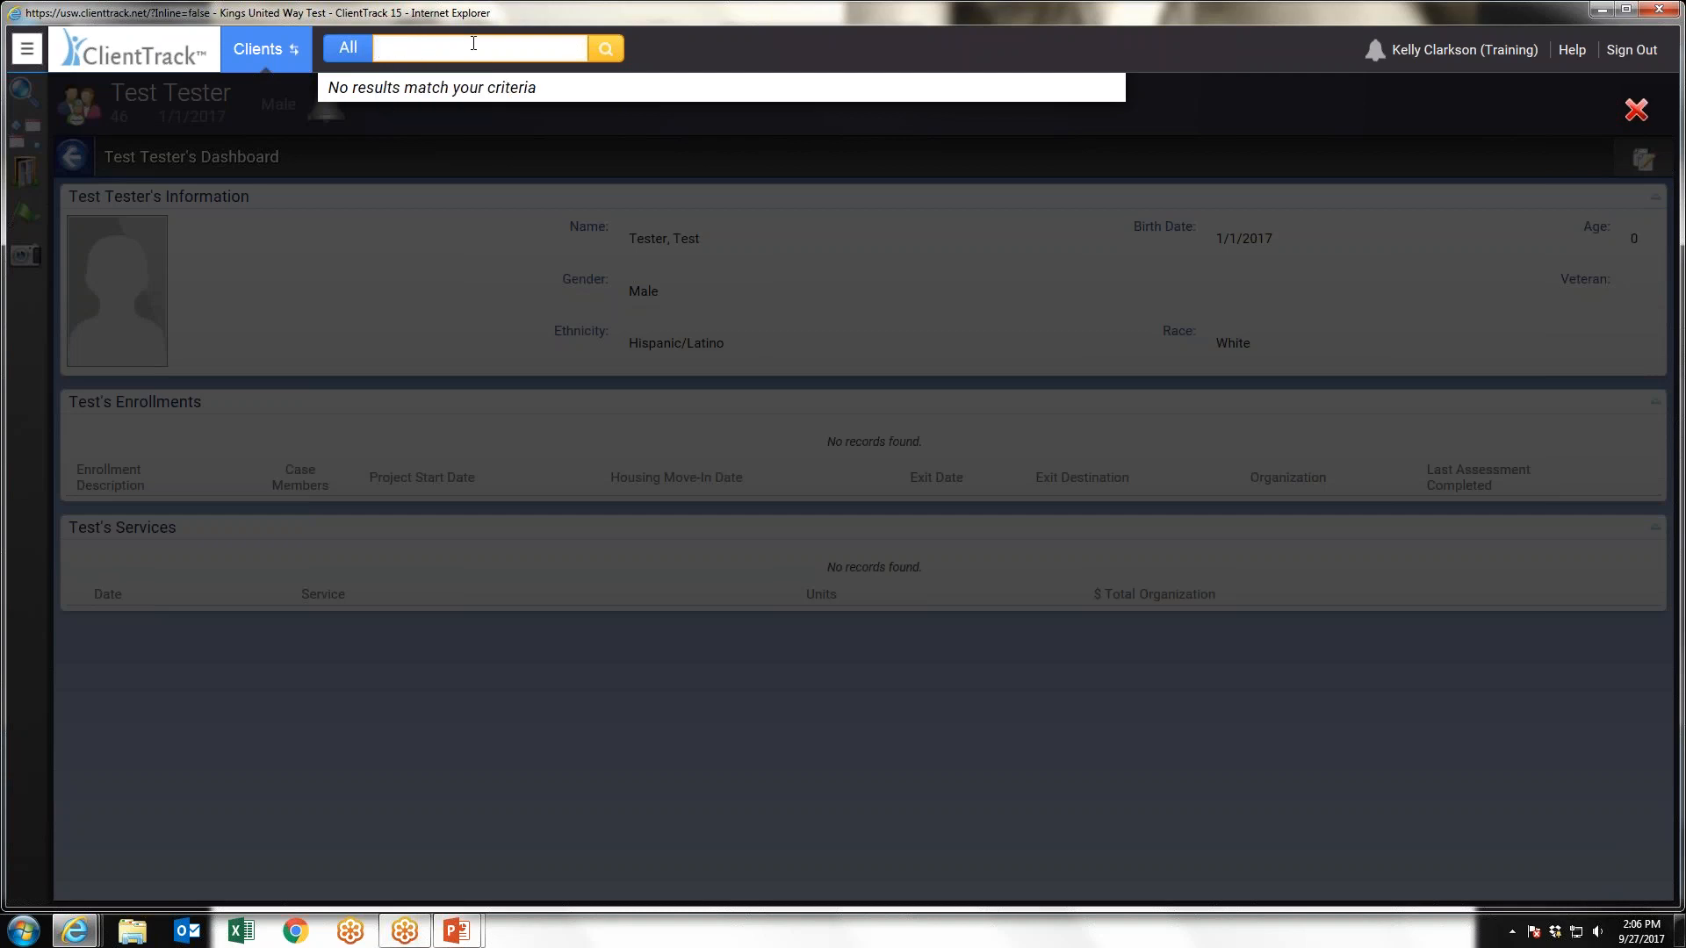
text(Universal)
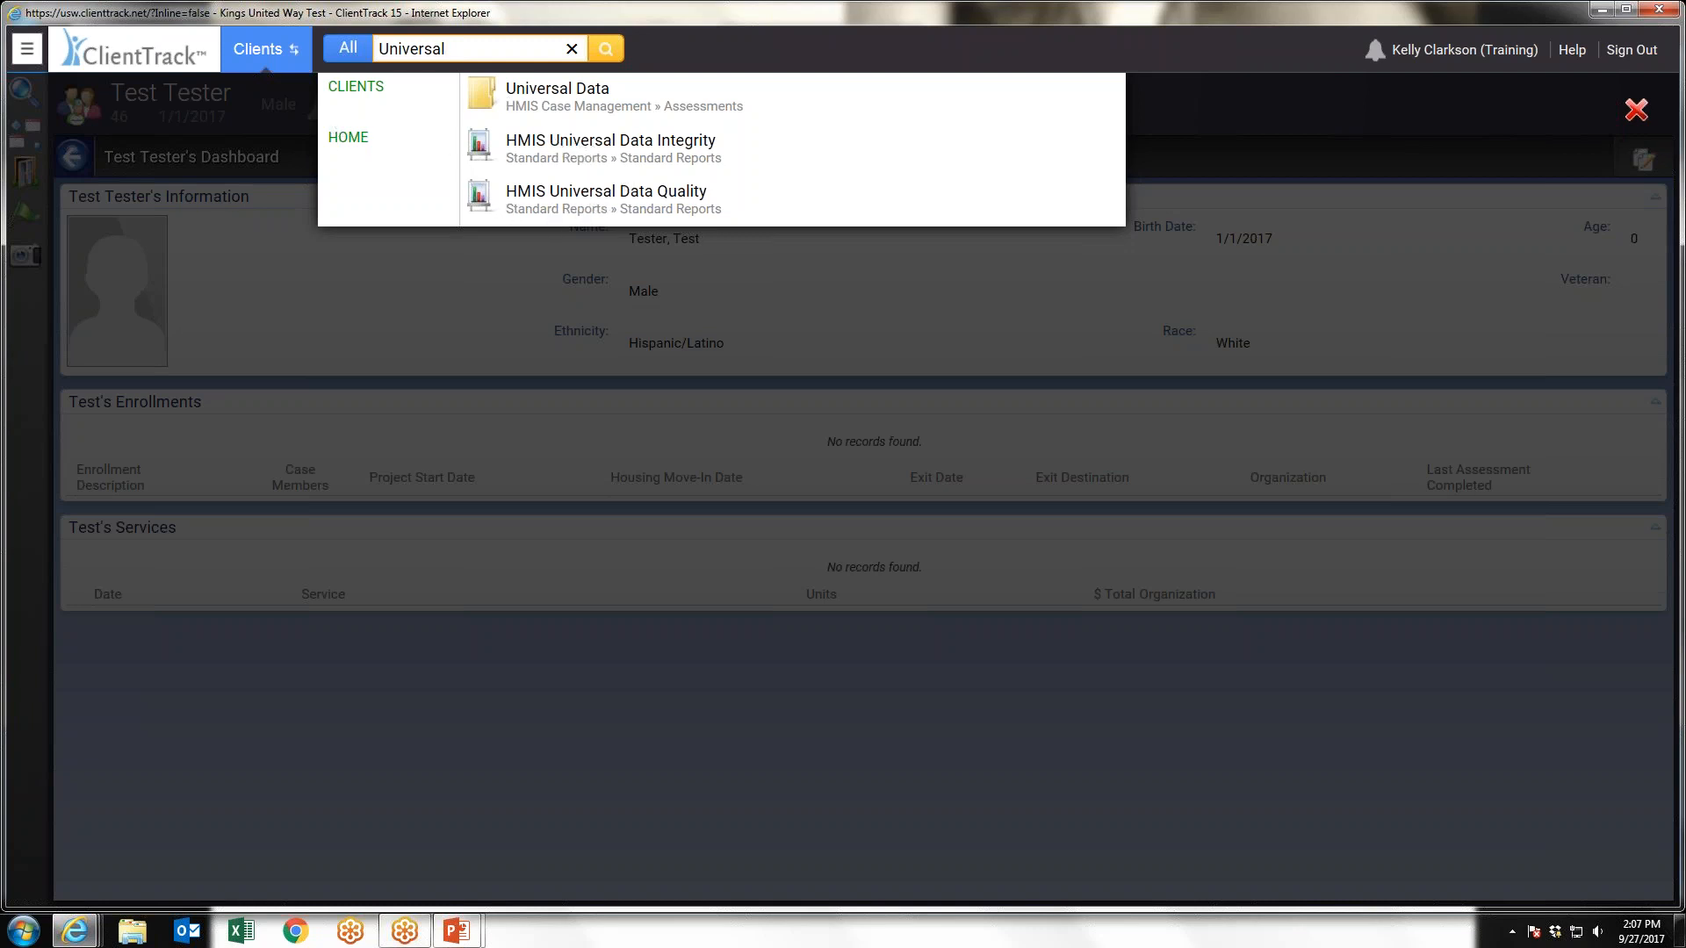
click(567, 98)
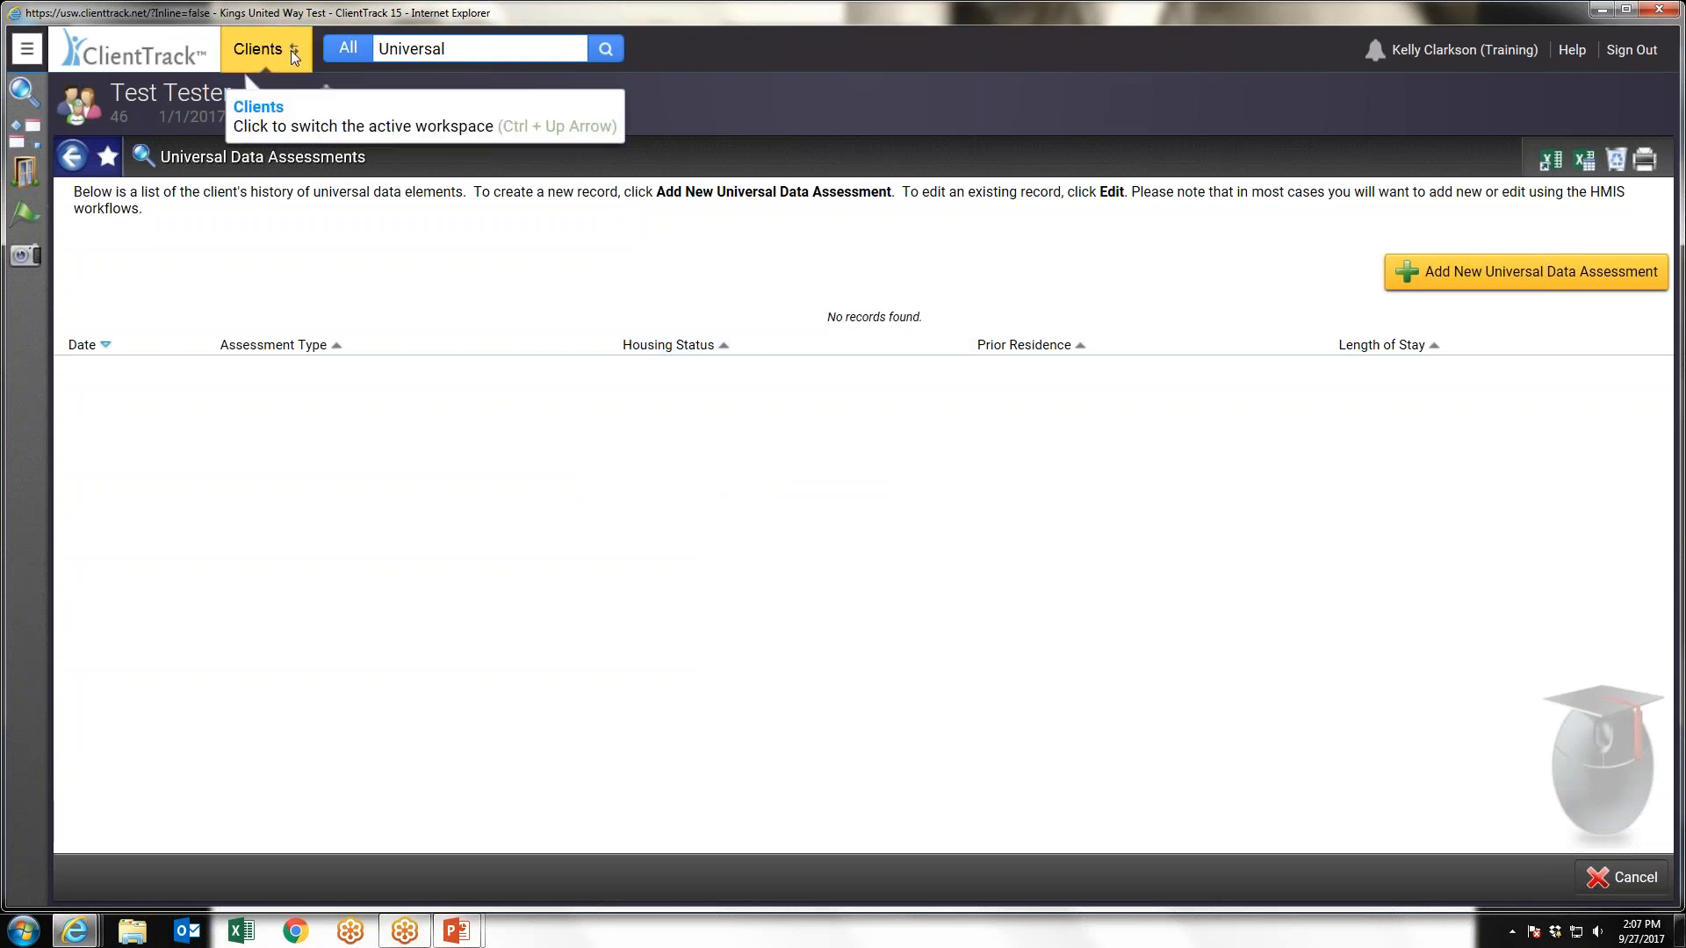
Return to the Home workspace and look through the available HUD / HMIS Reports
click(248, 70)
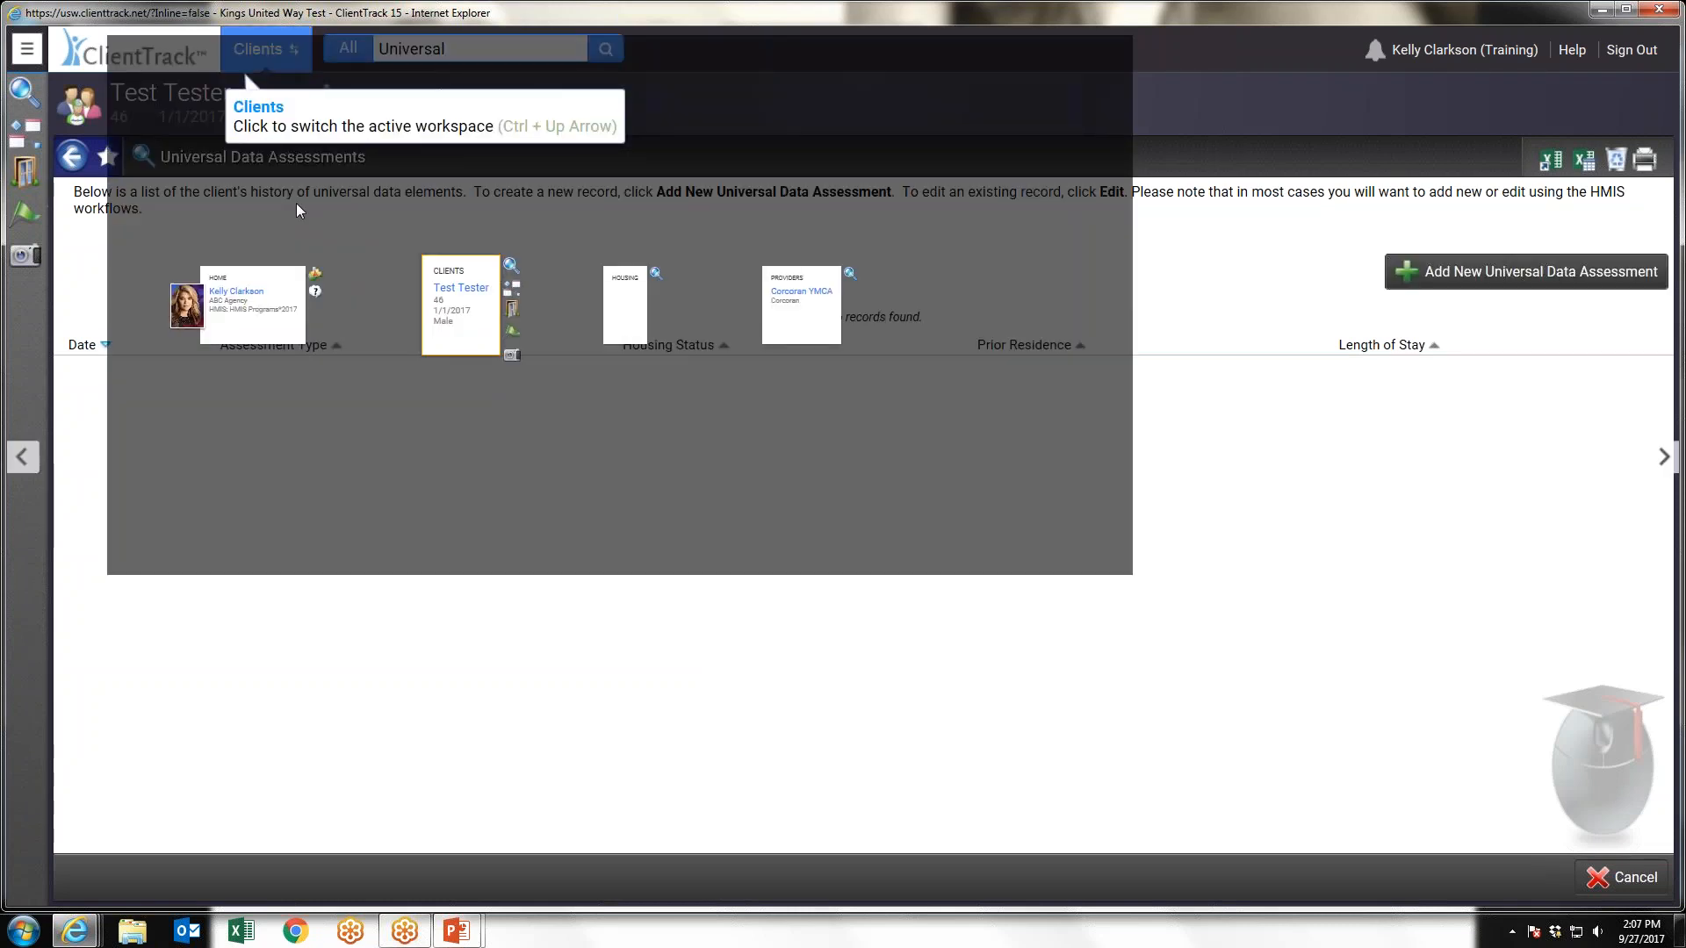
click(253, 308)
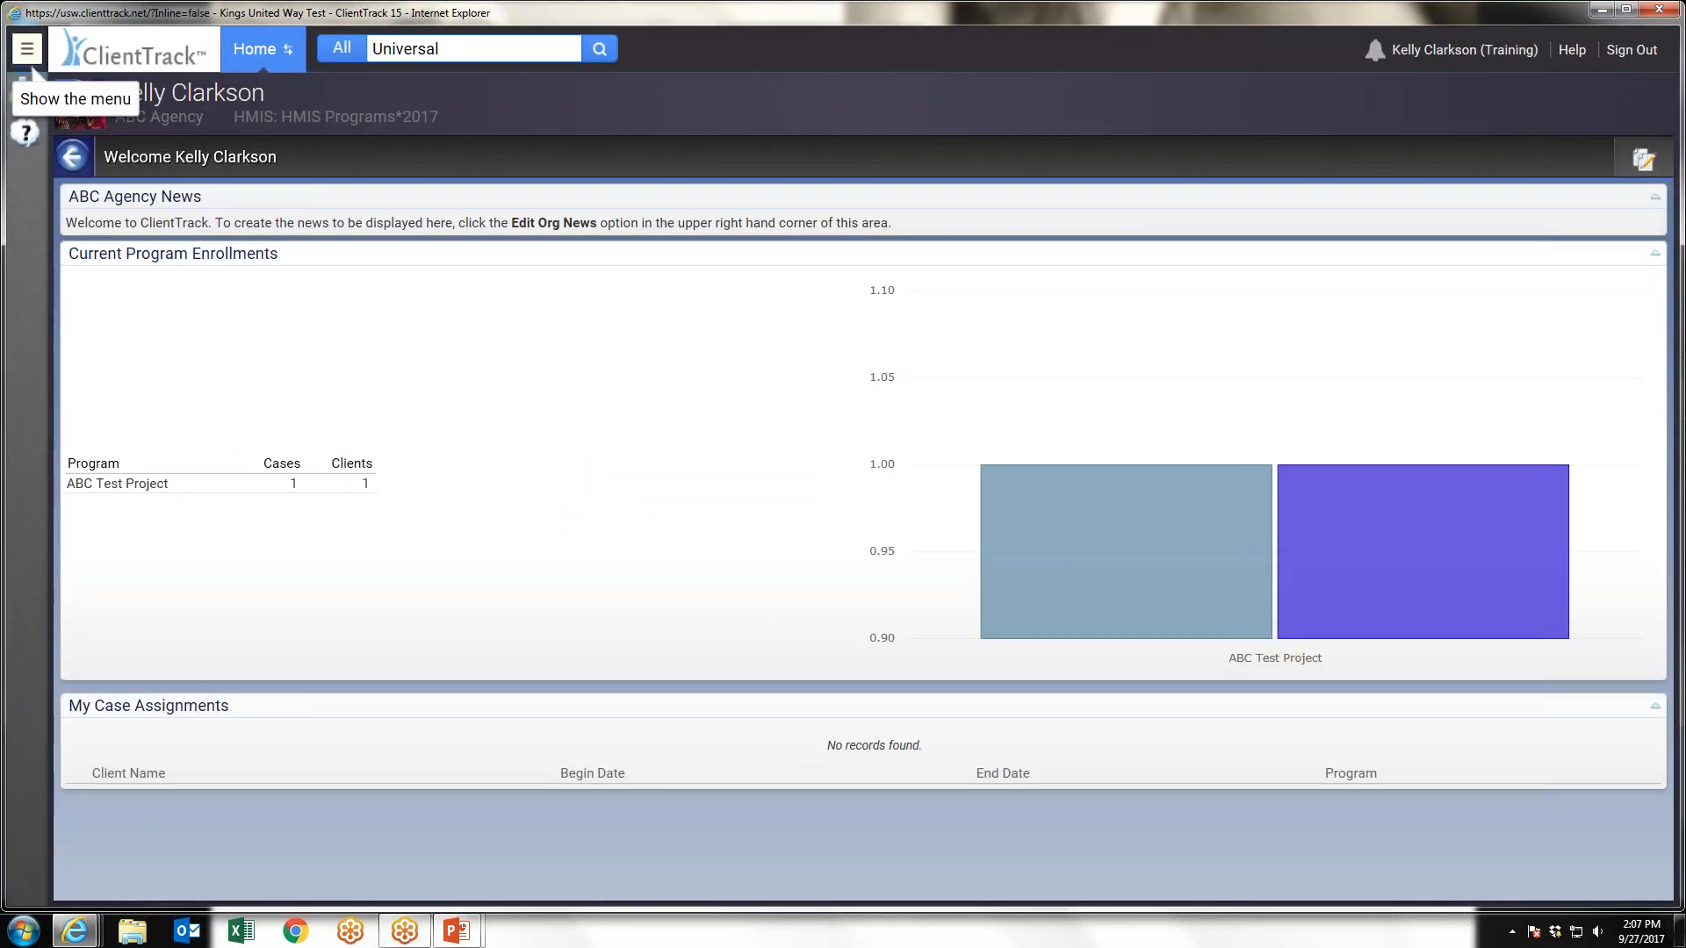
click(28, 59)
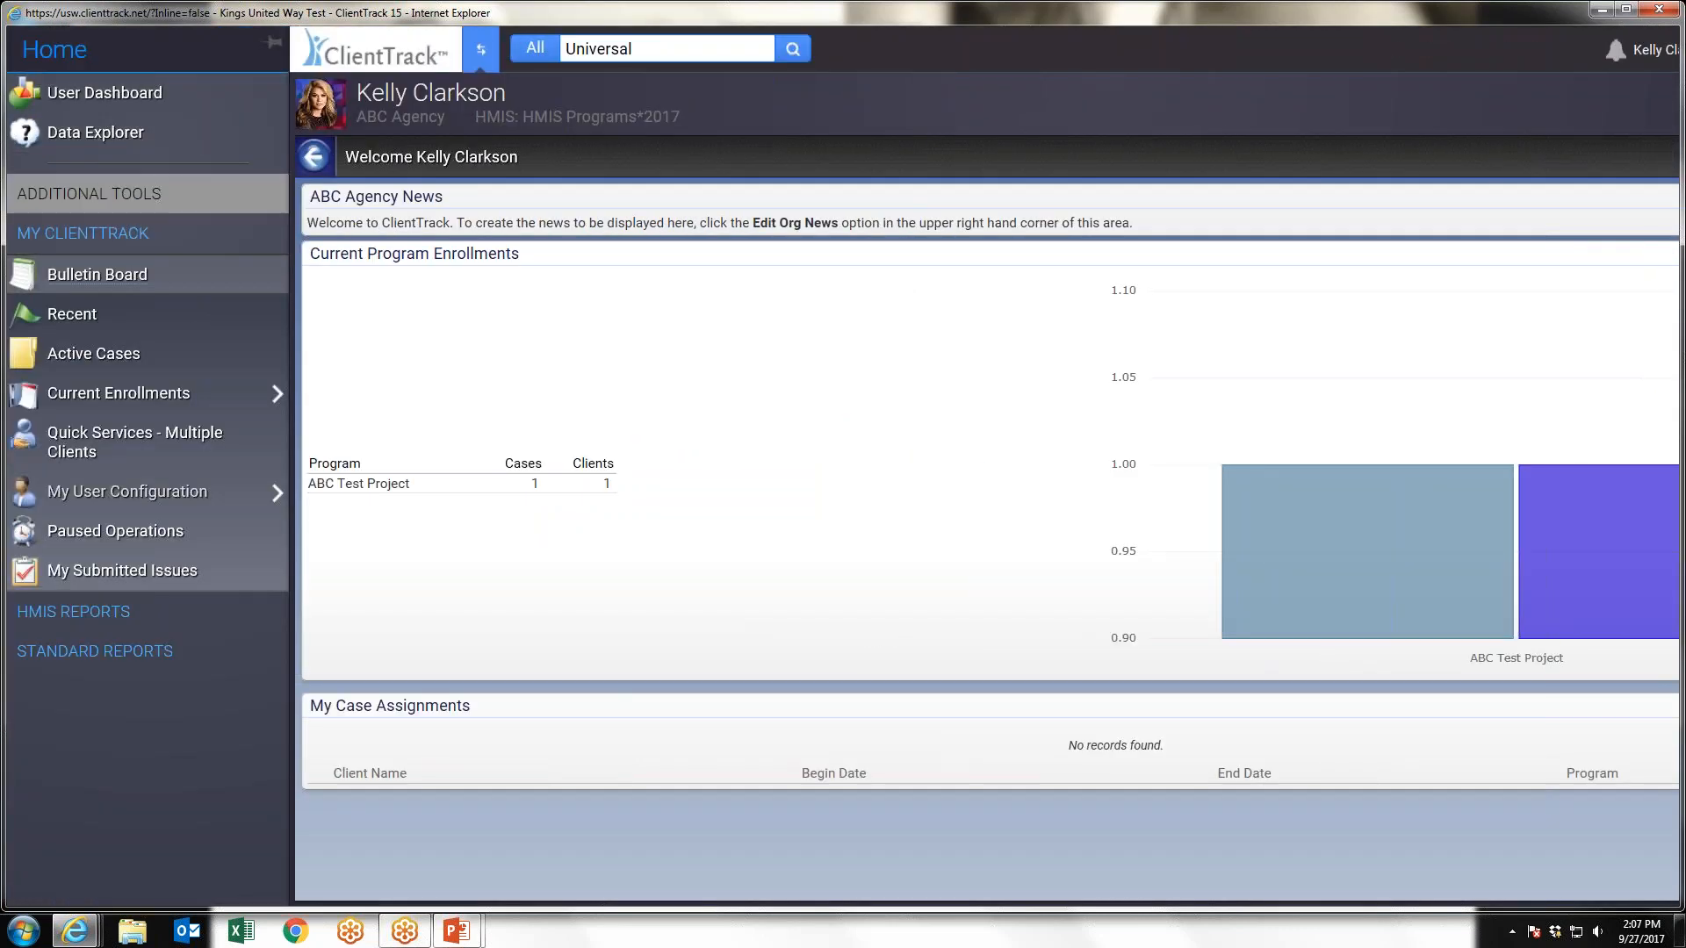
click(76, 612)
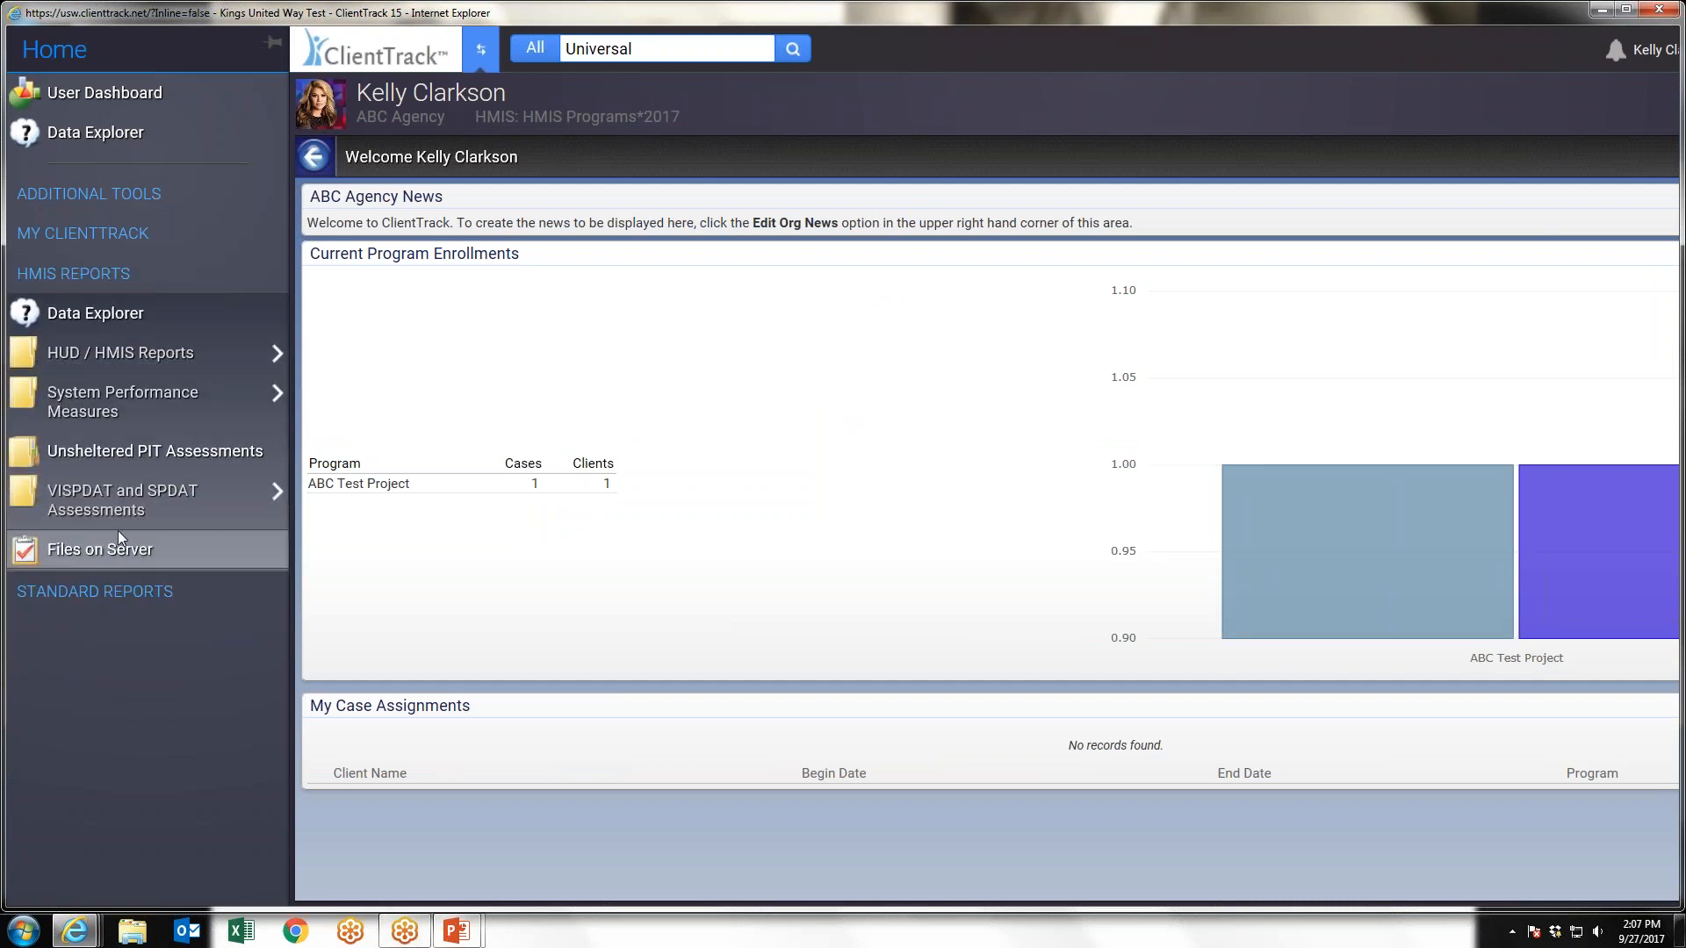
click(109, 367)
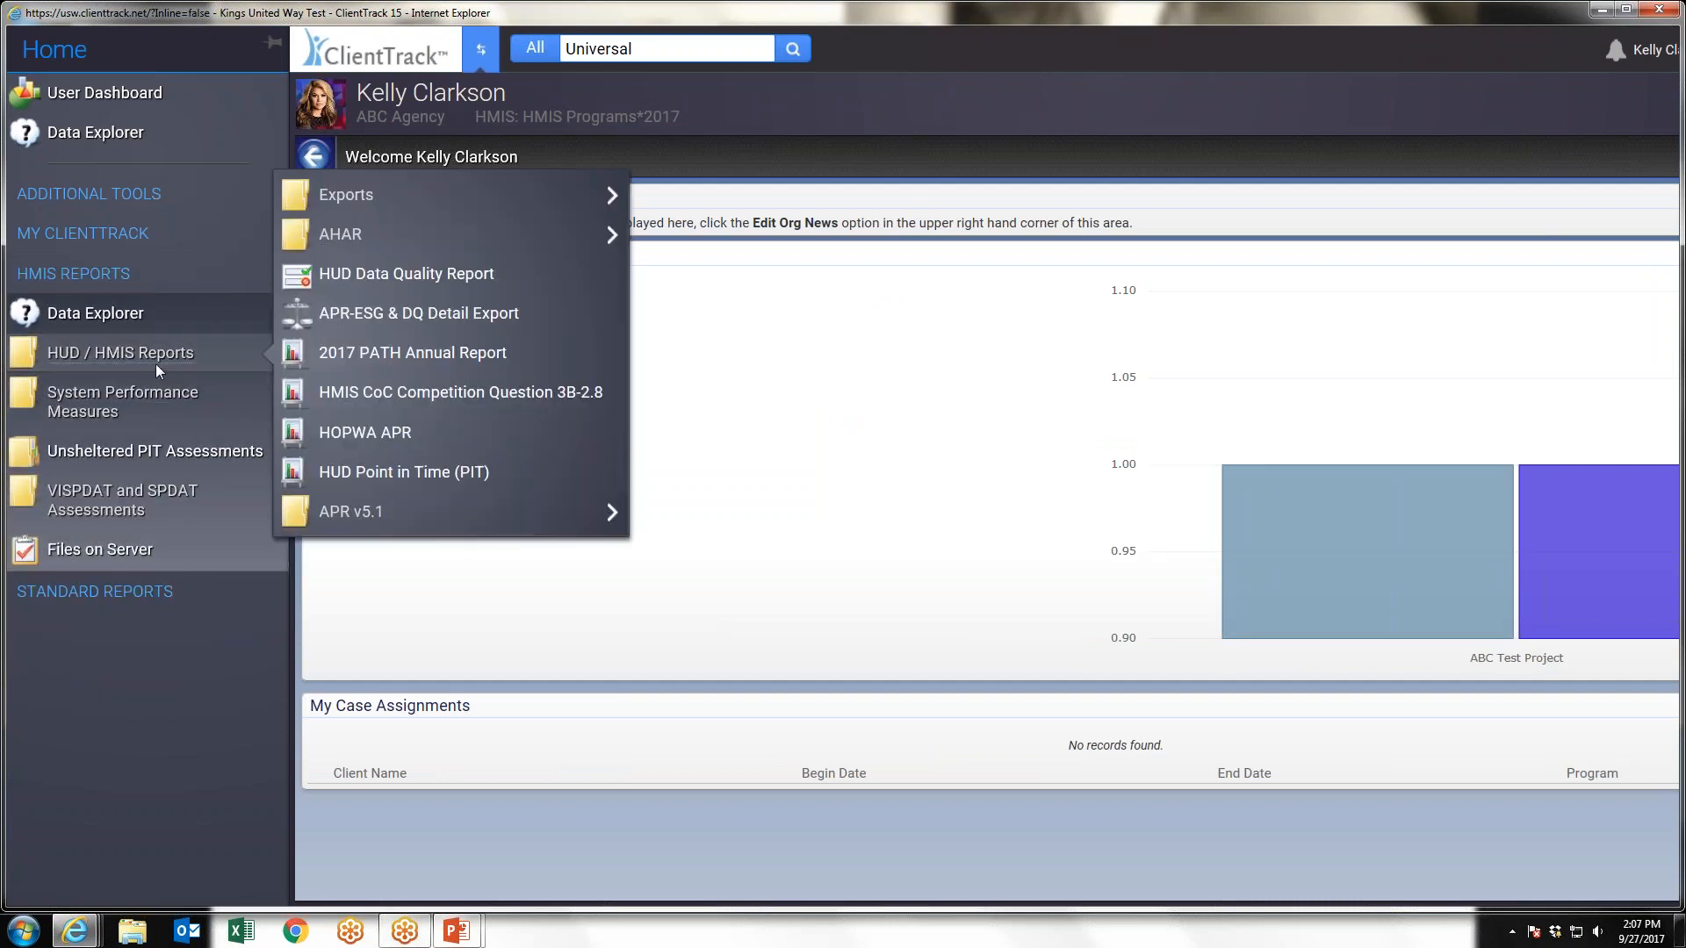
Open the Clients In Programs report from the Standard Reports
click(94, 591)
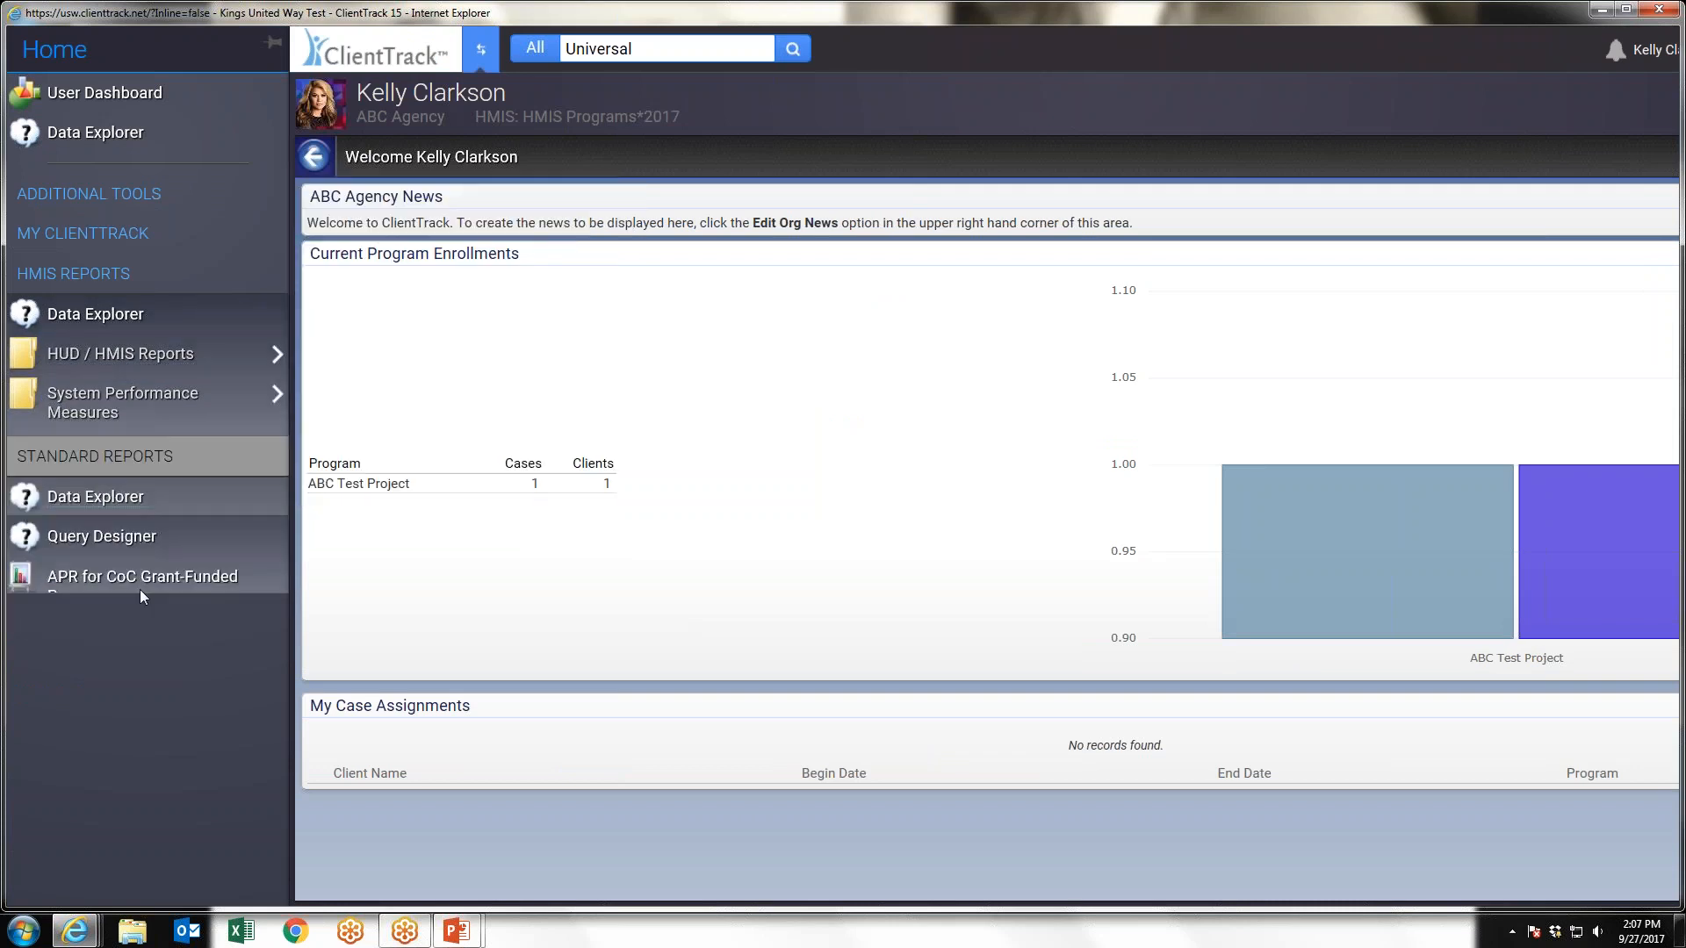
click(218, 504)
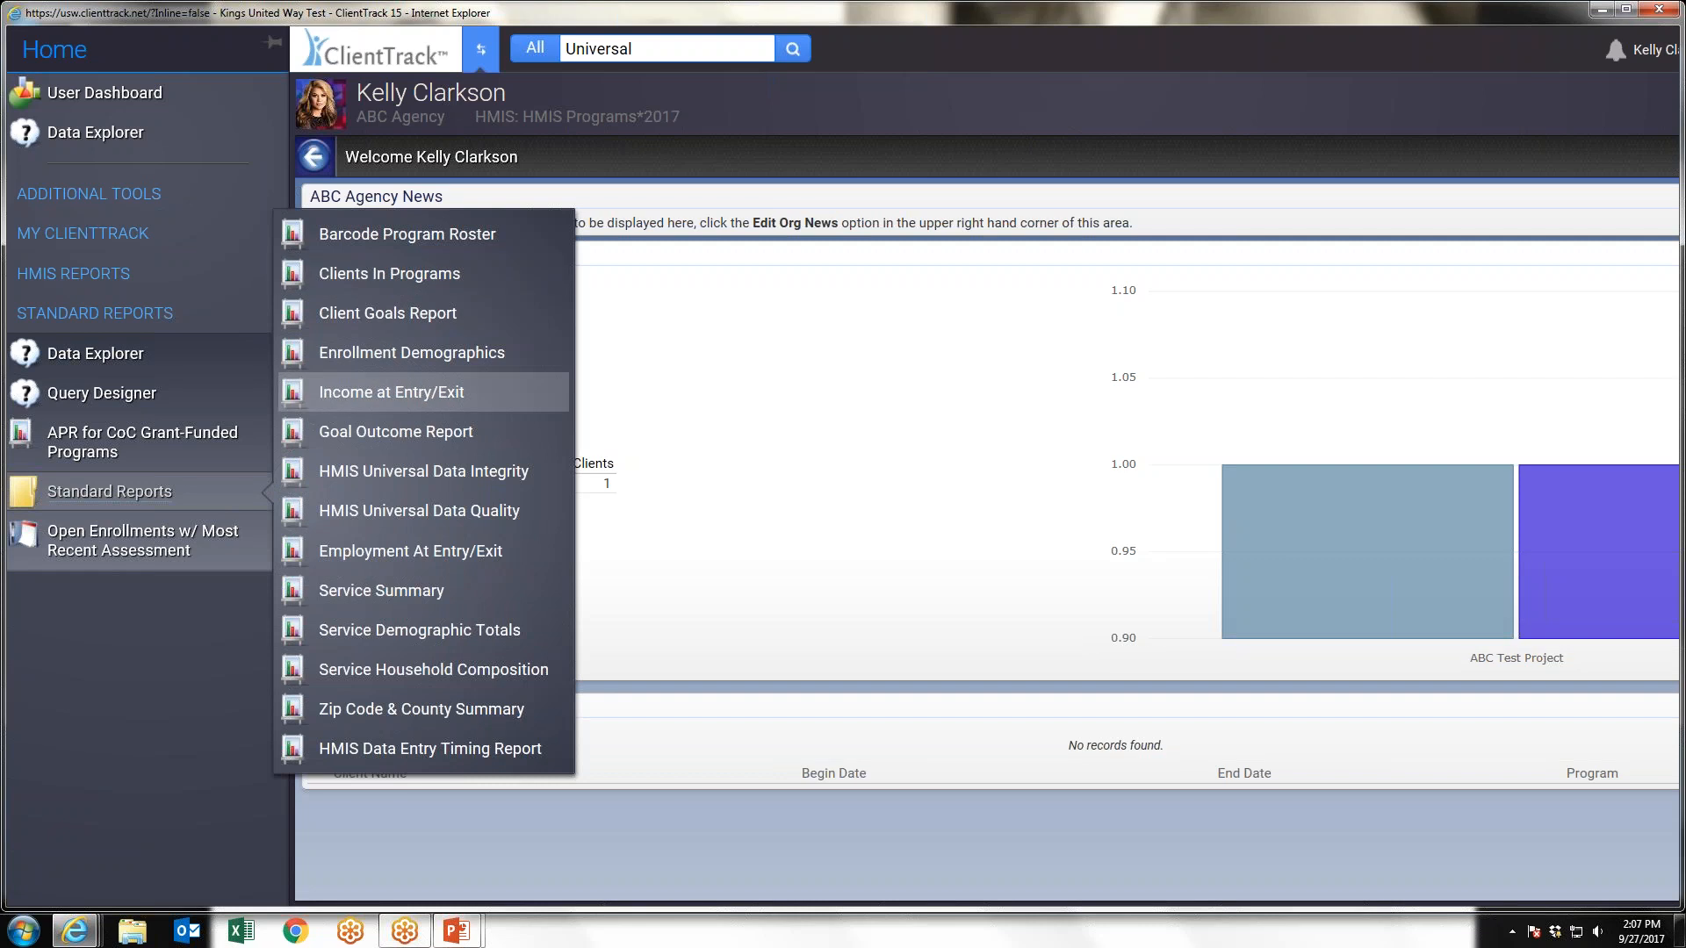
mouse_move(264, 494)
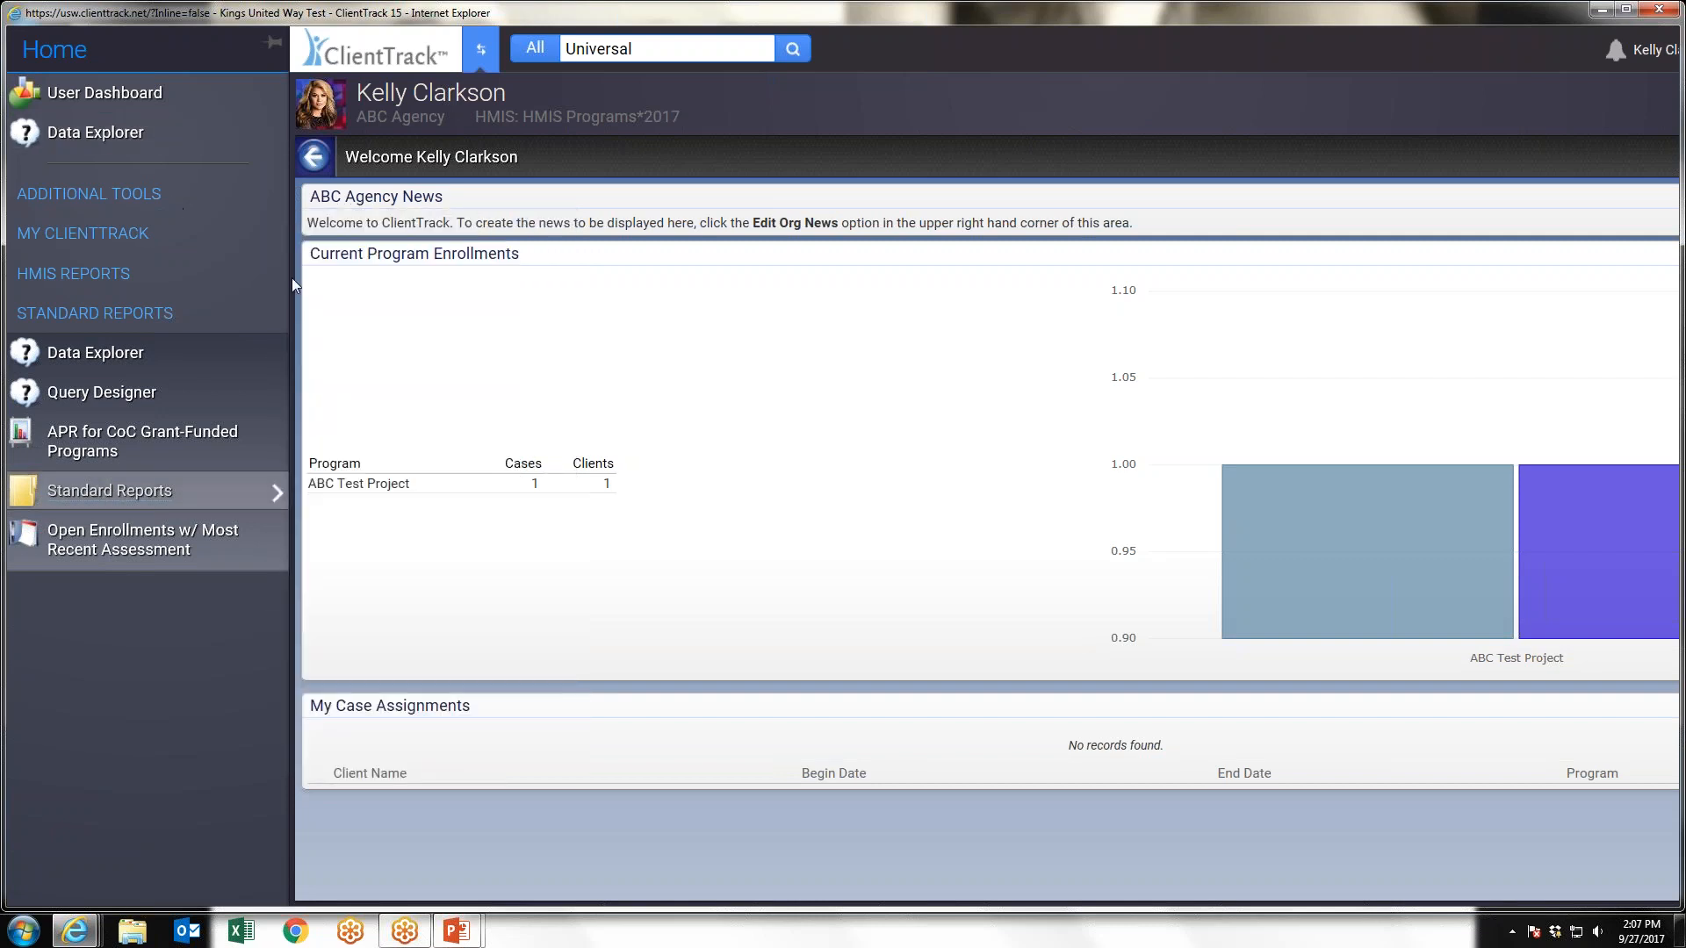
click(169, 502)
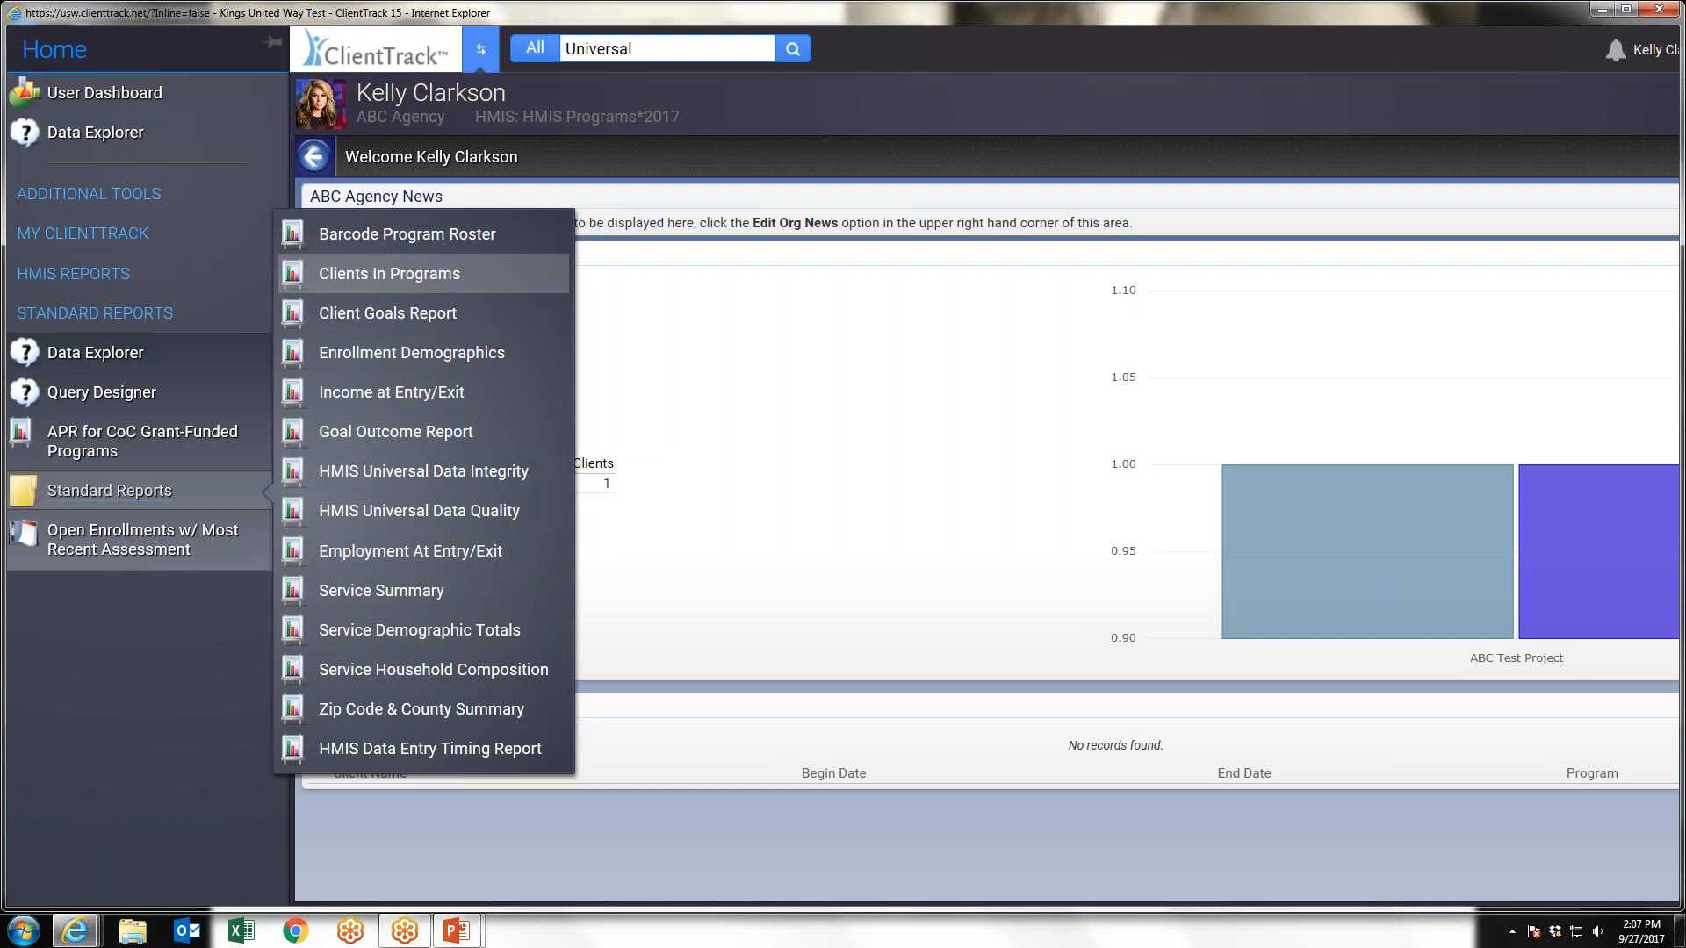
click(389, 274)
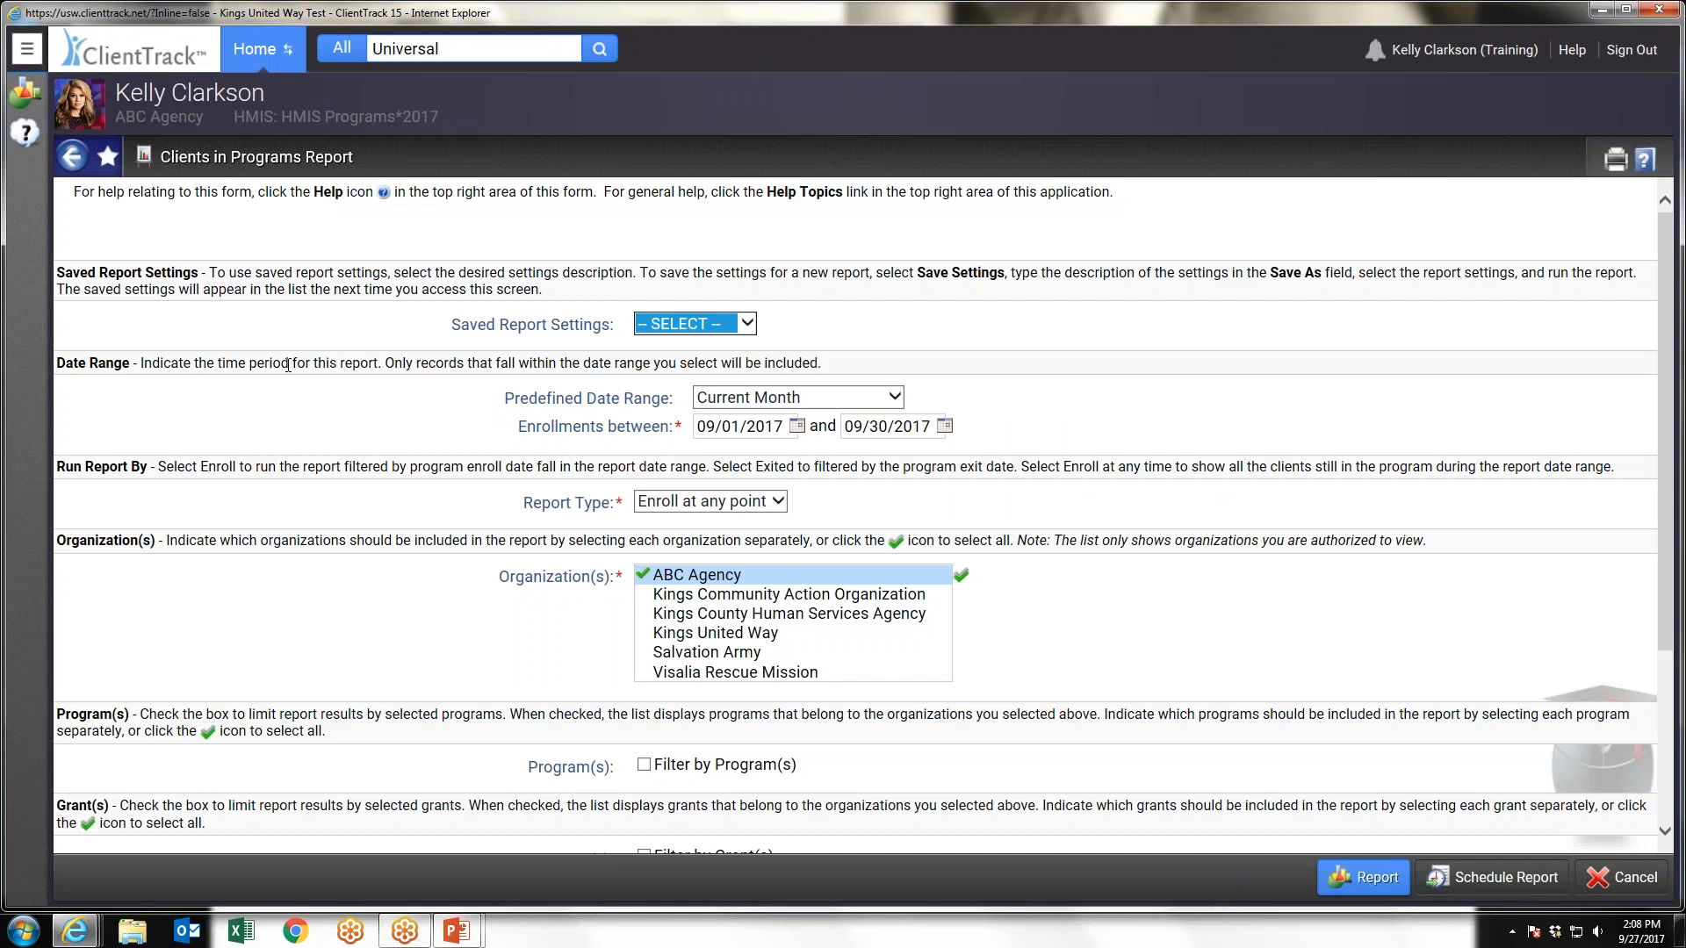
Add the Clients in Programs report to favorites with the User Home Male icon and the label "My favortie report"
click(34, 56)
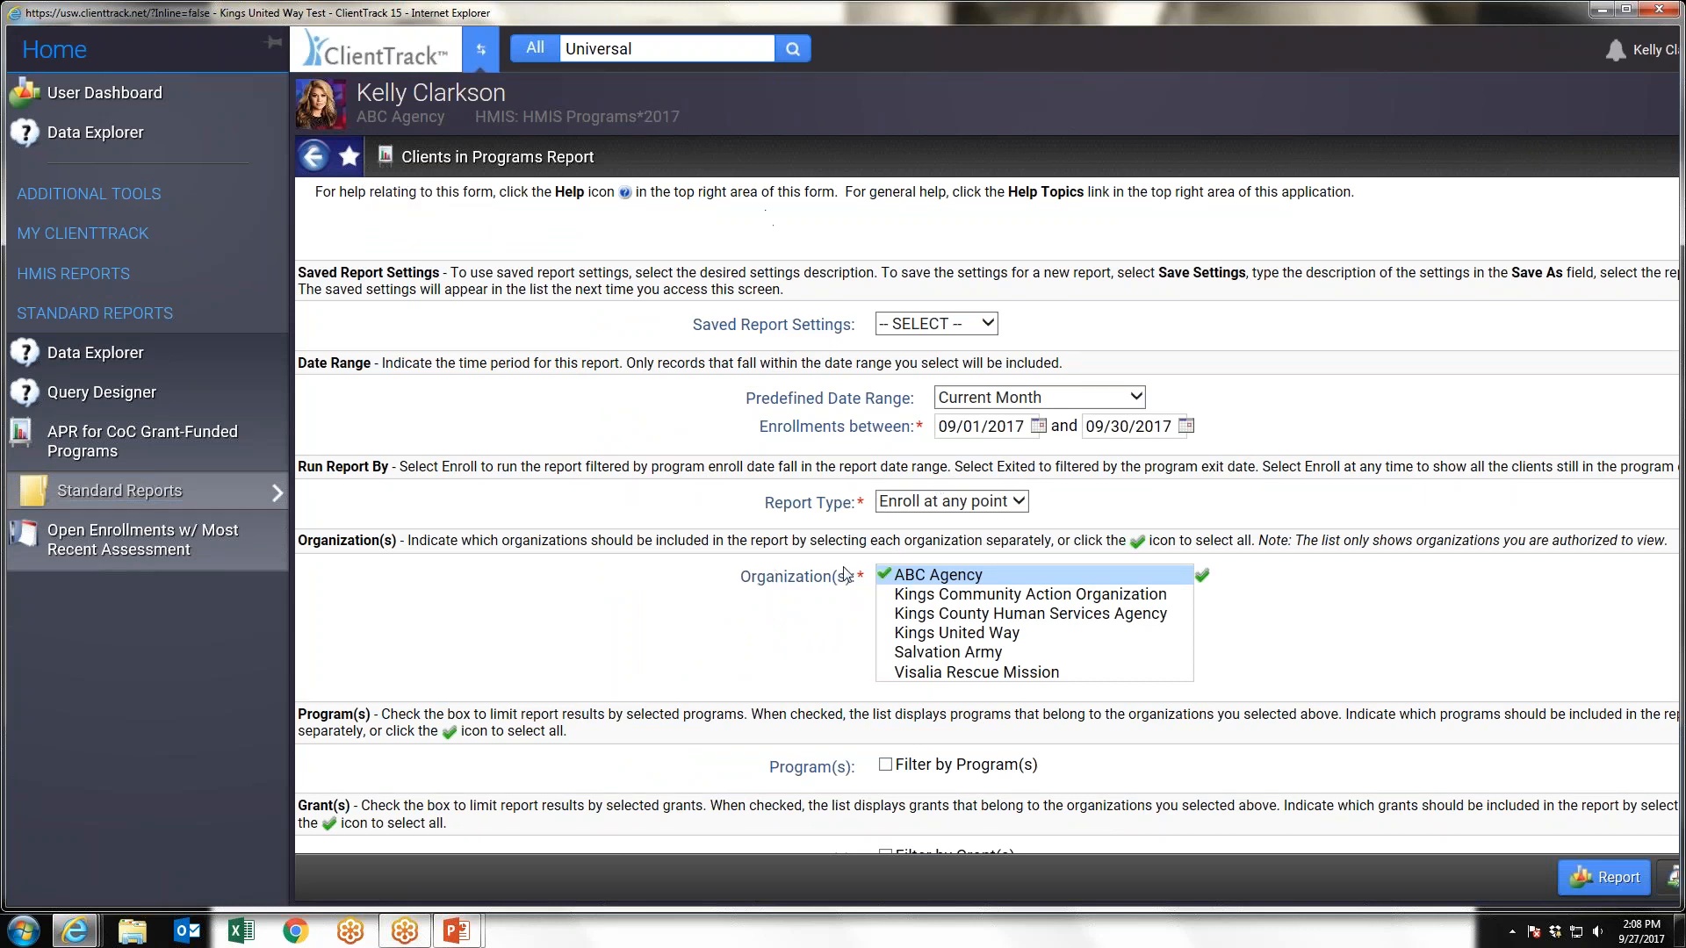
click(349, 160)
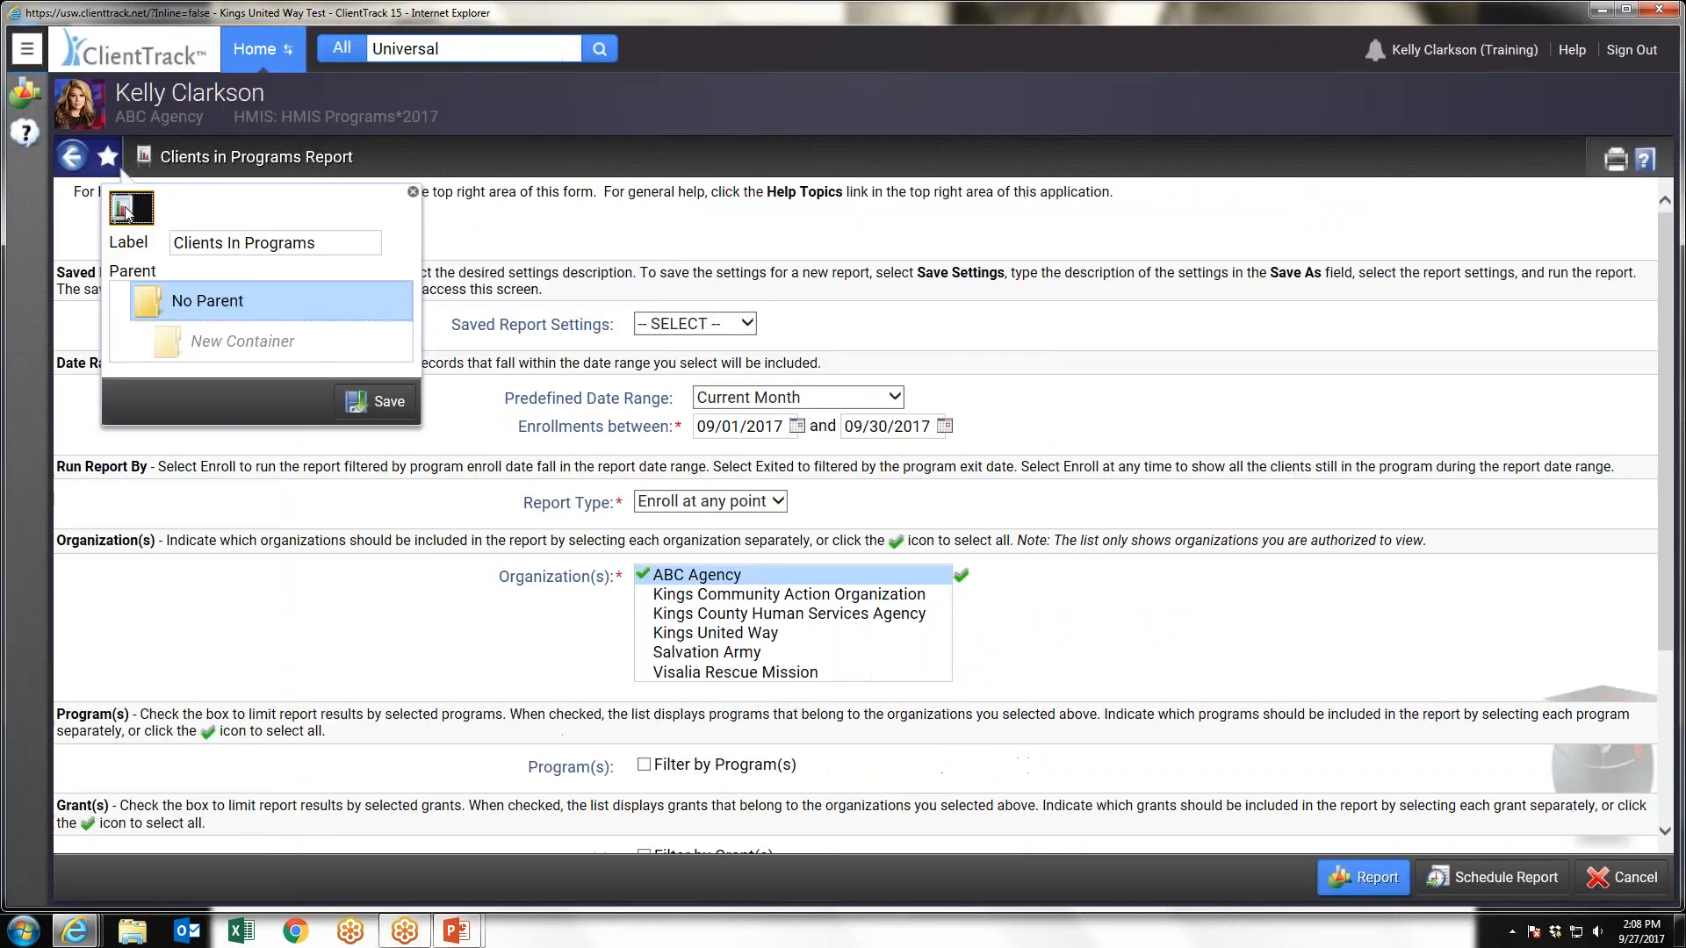
click(126, 212)
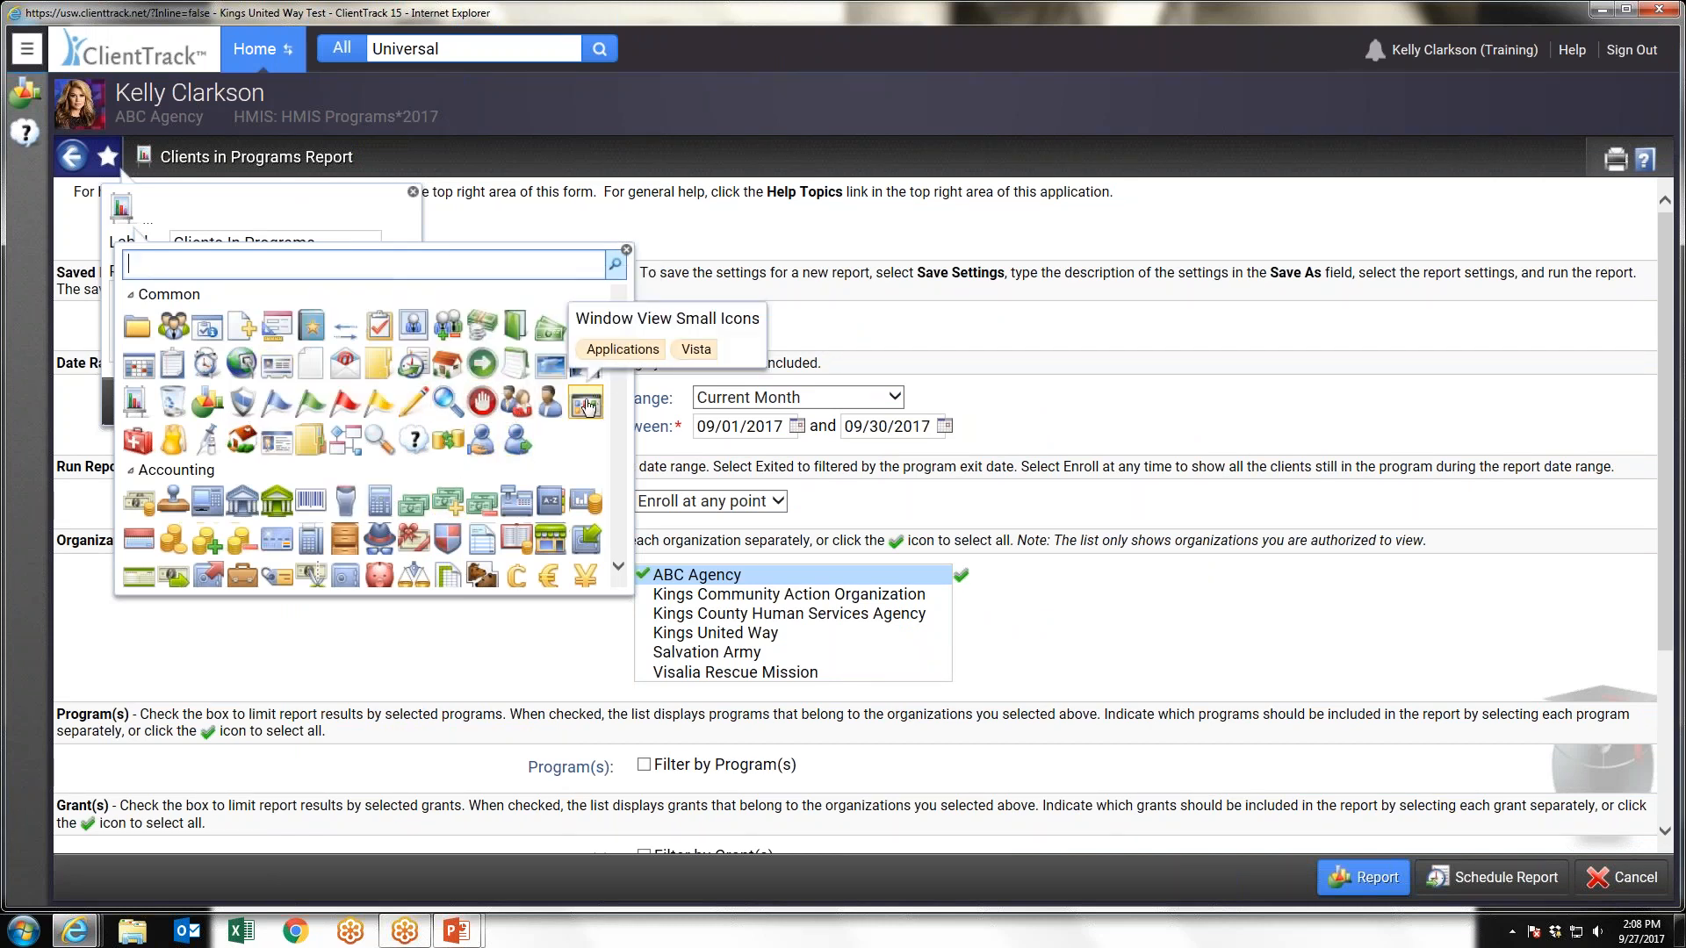
click(555, 407)
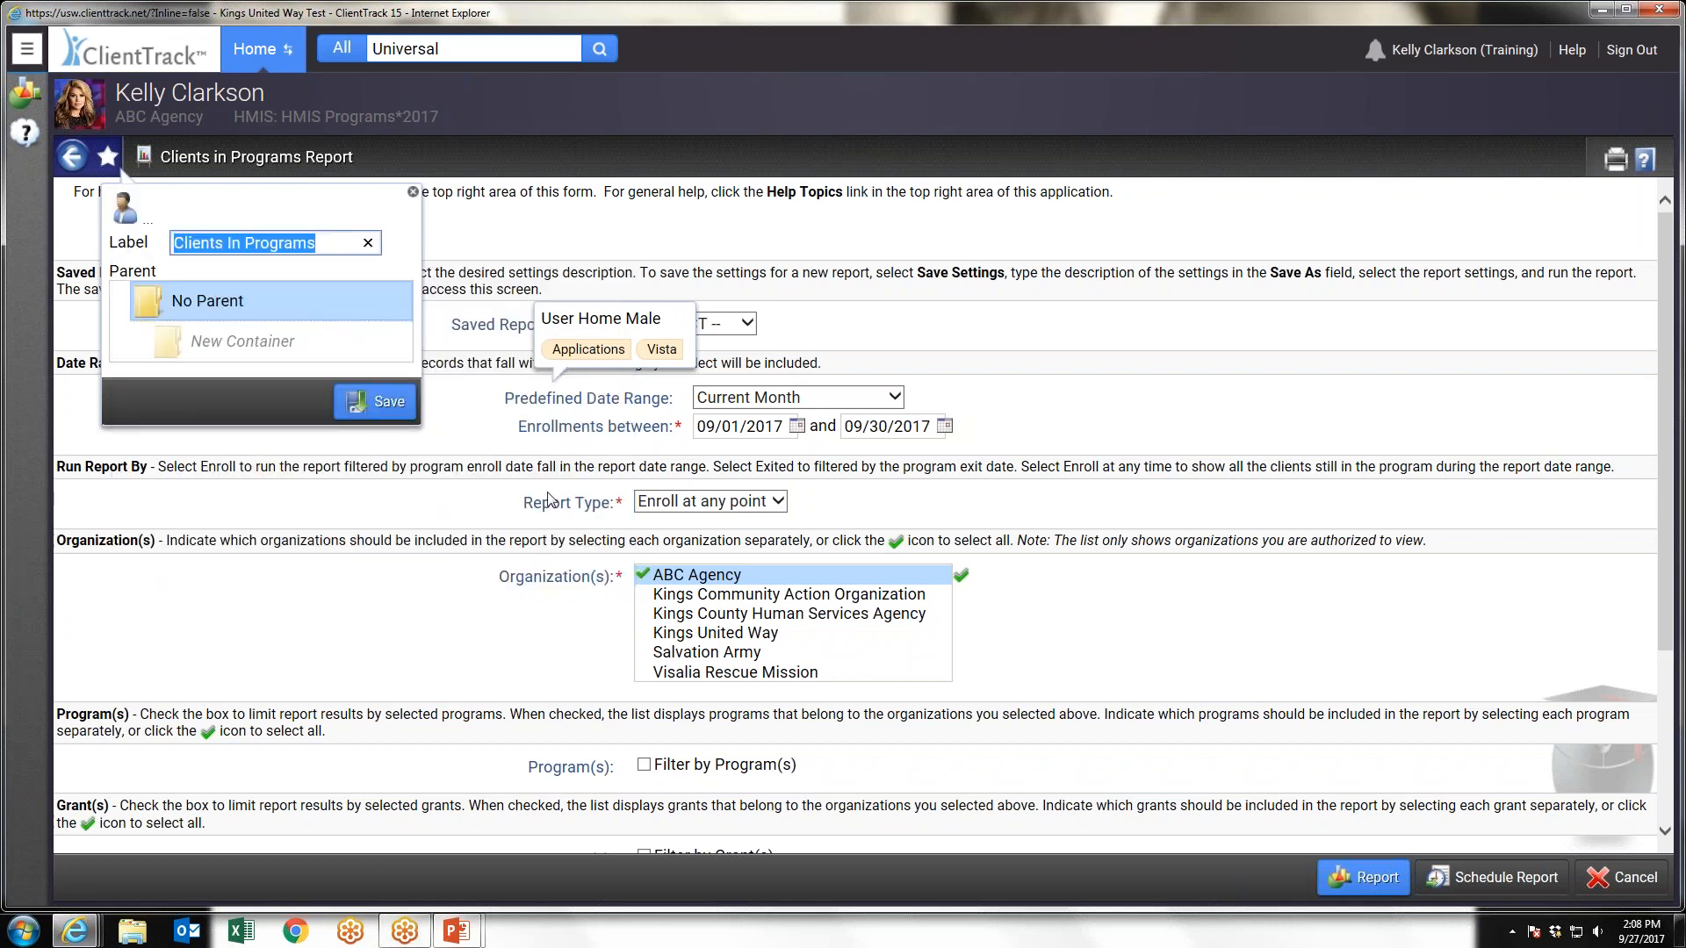
text(My favorties)
key(BackSpace)
text(report)
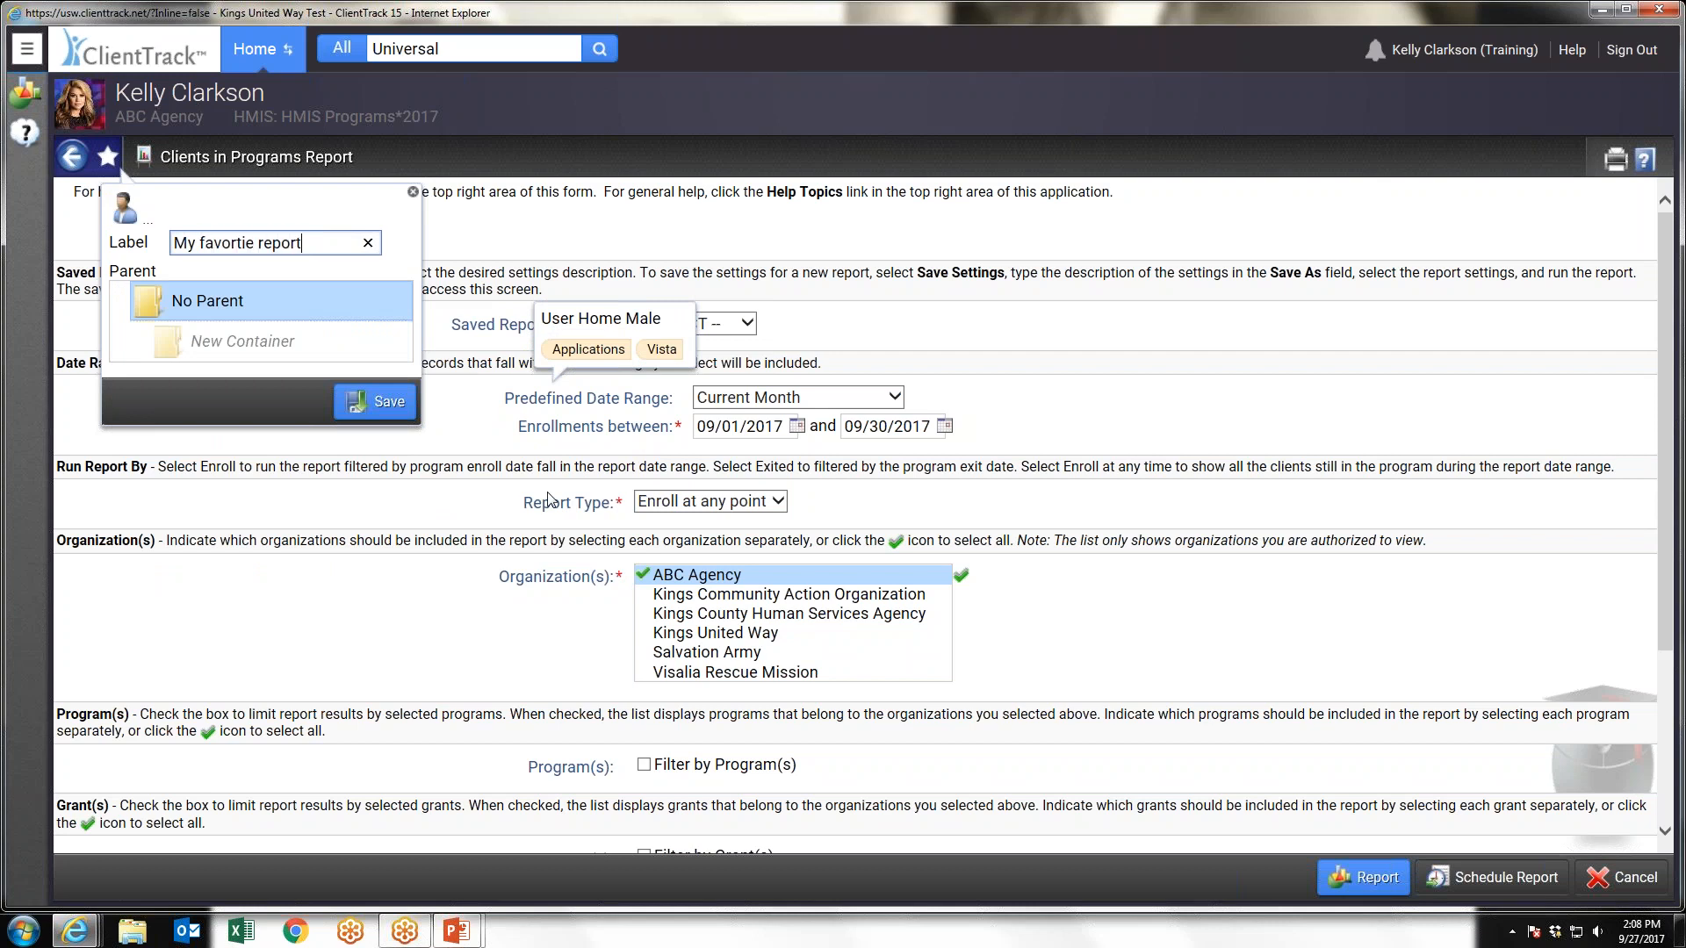
click(373, 401)
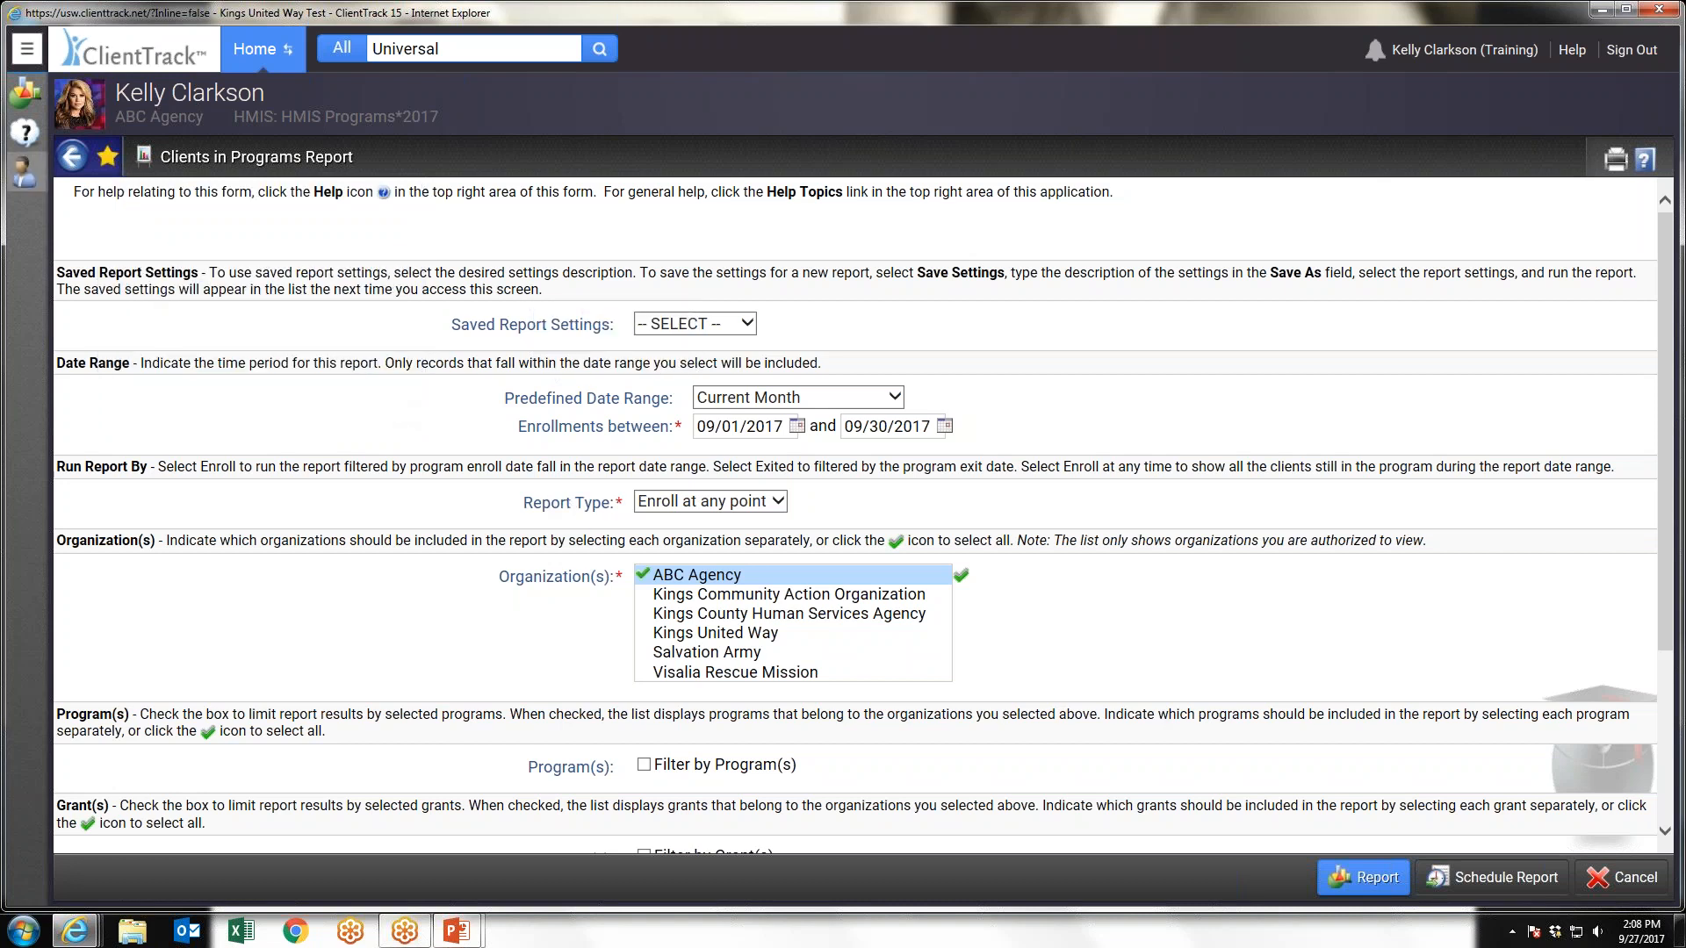
View the Manage Favorites window for the saved report favorite and close it without making changes
click(29, 53)
right_click(112, 200)
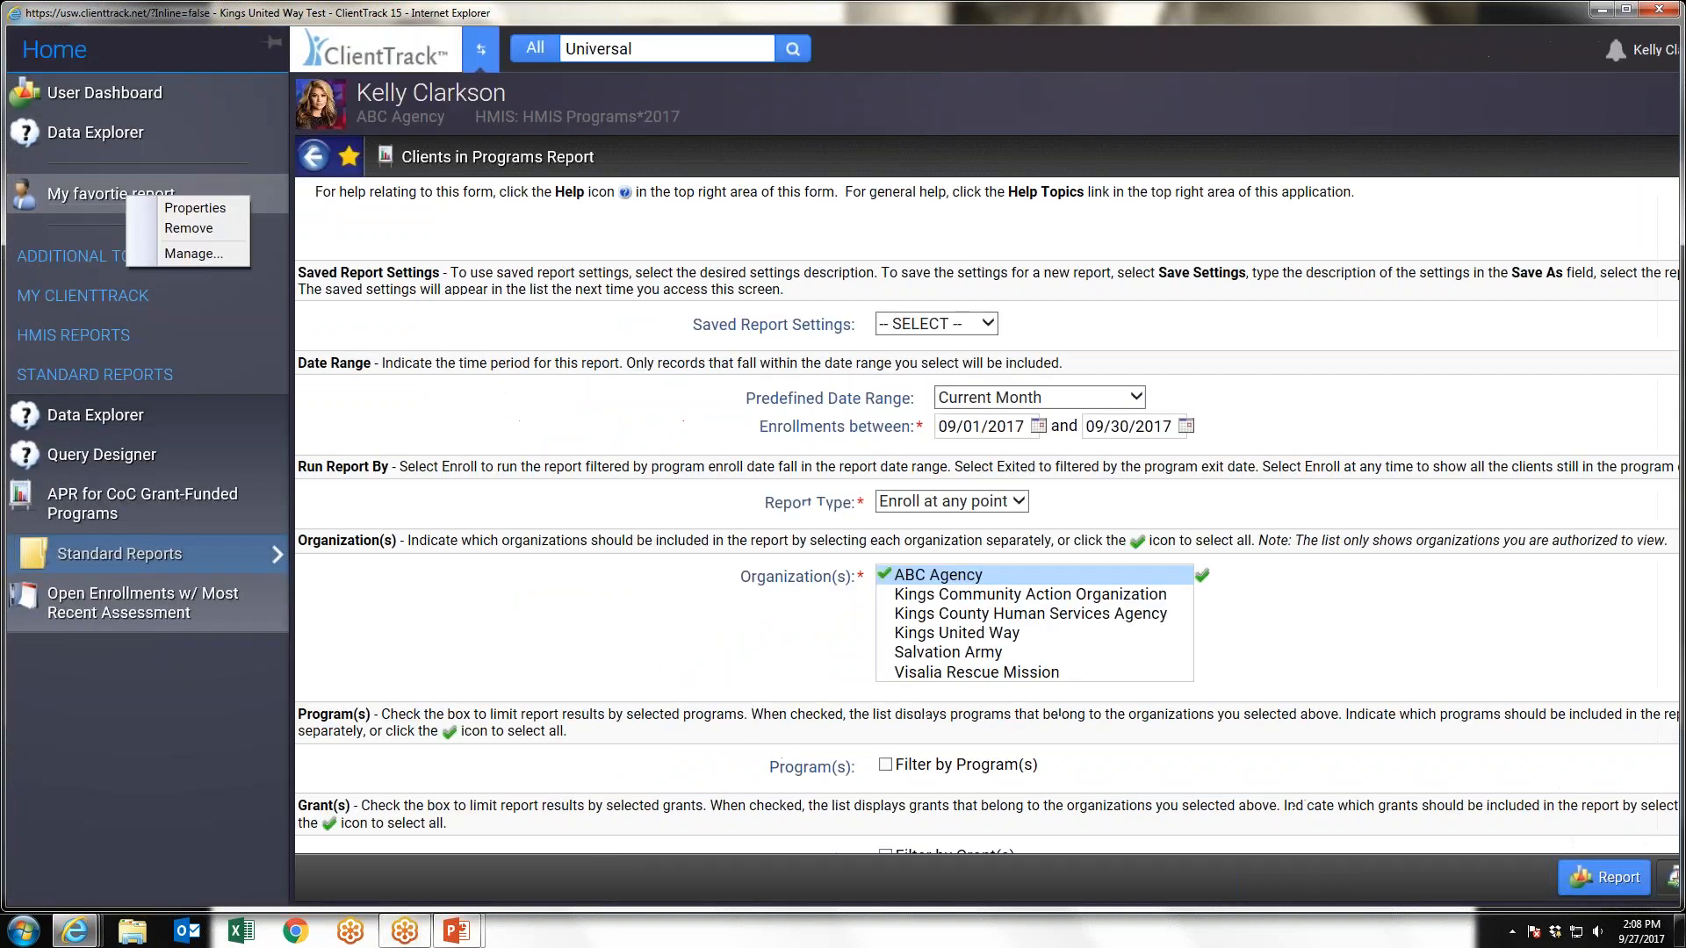
click(187, 255)
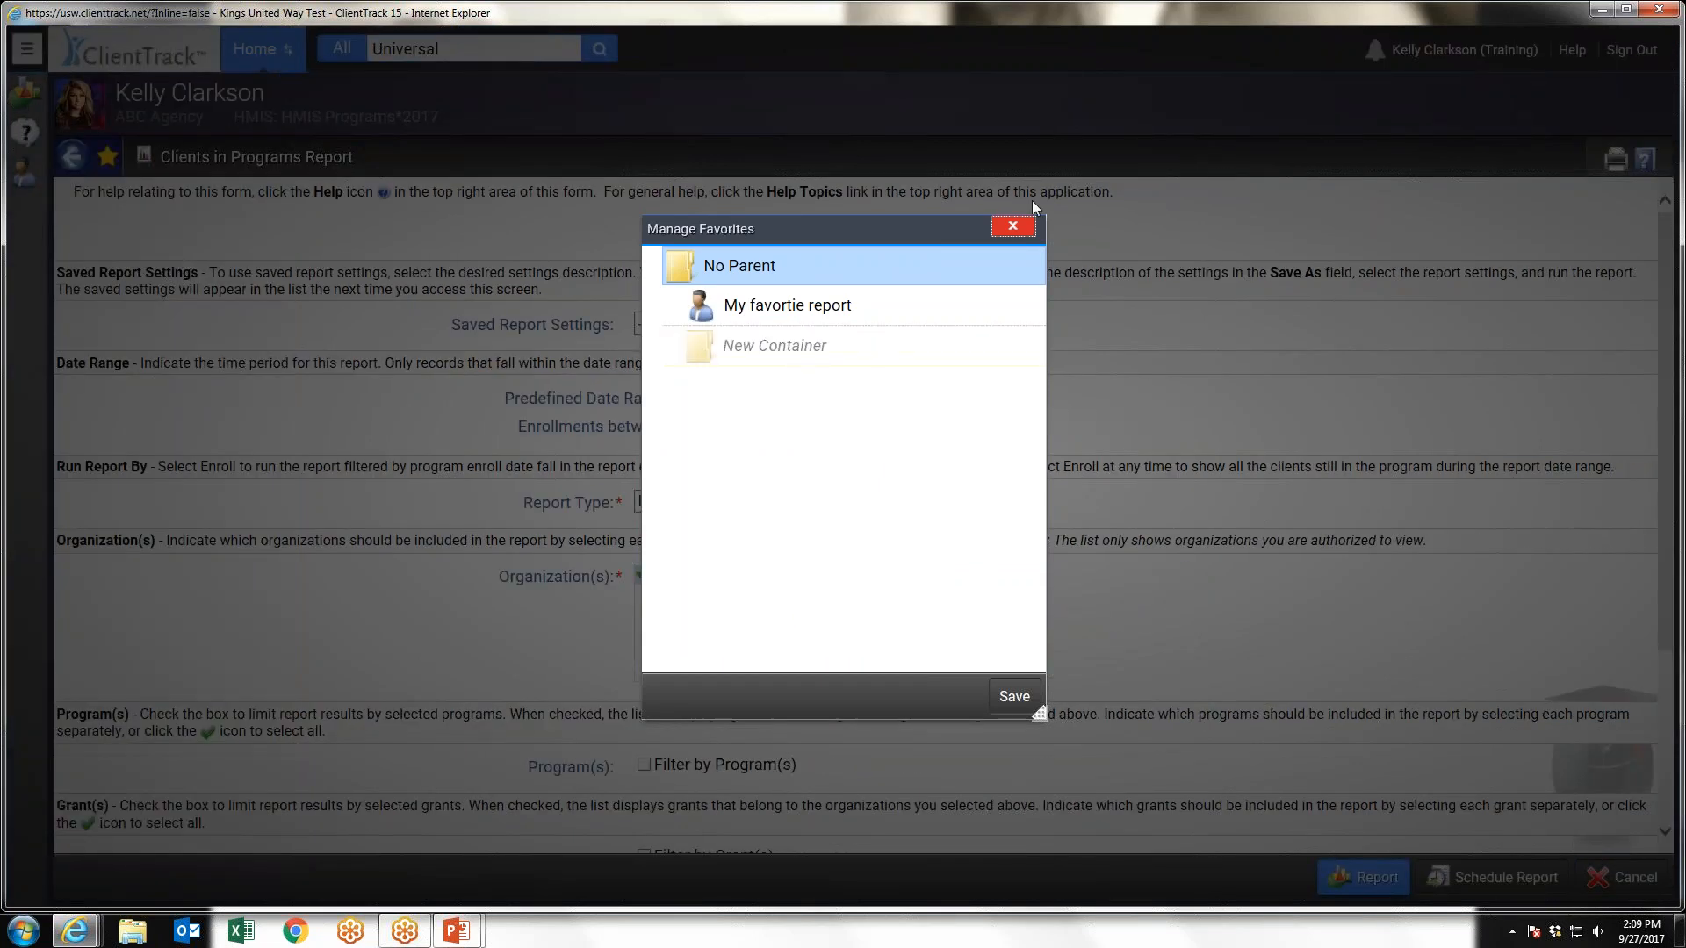
click(1014, 226)
Switch to the Clients workspace through its Coordinated Intake shortcut and cancel that intake workflow
click(27, 57)
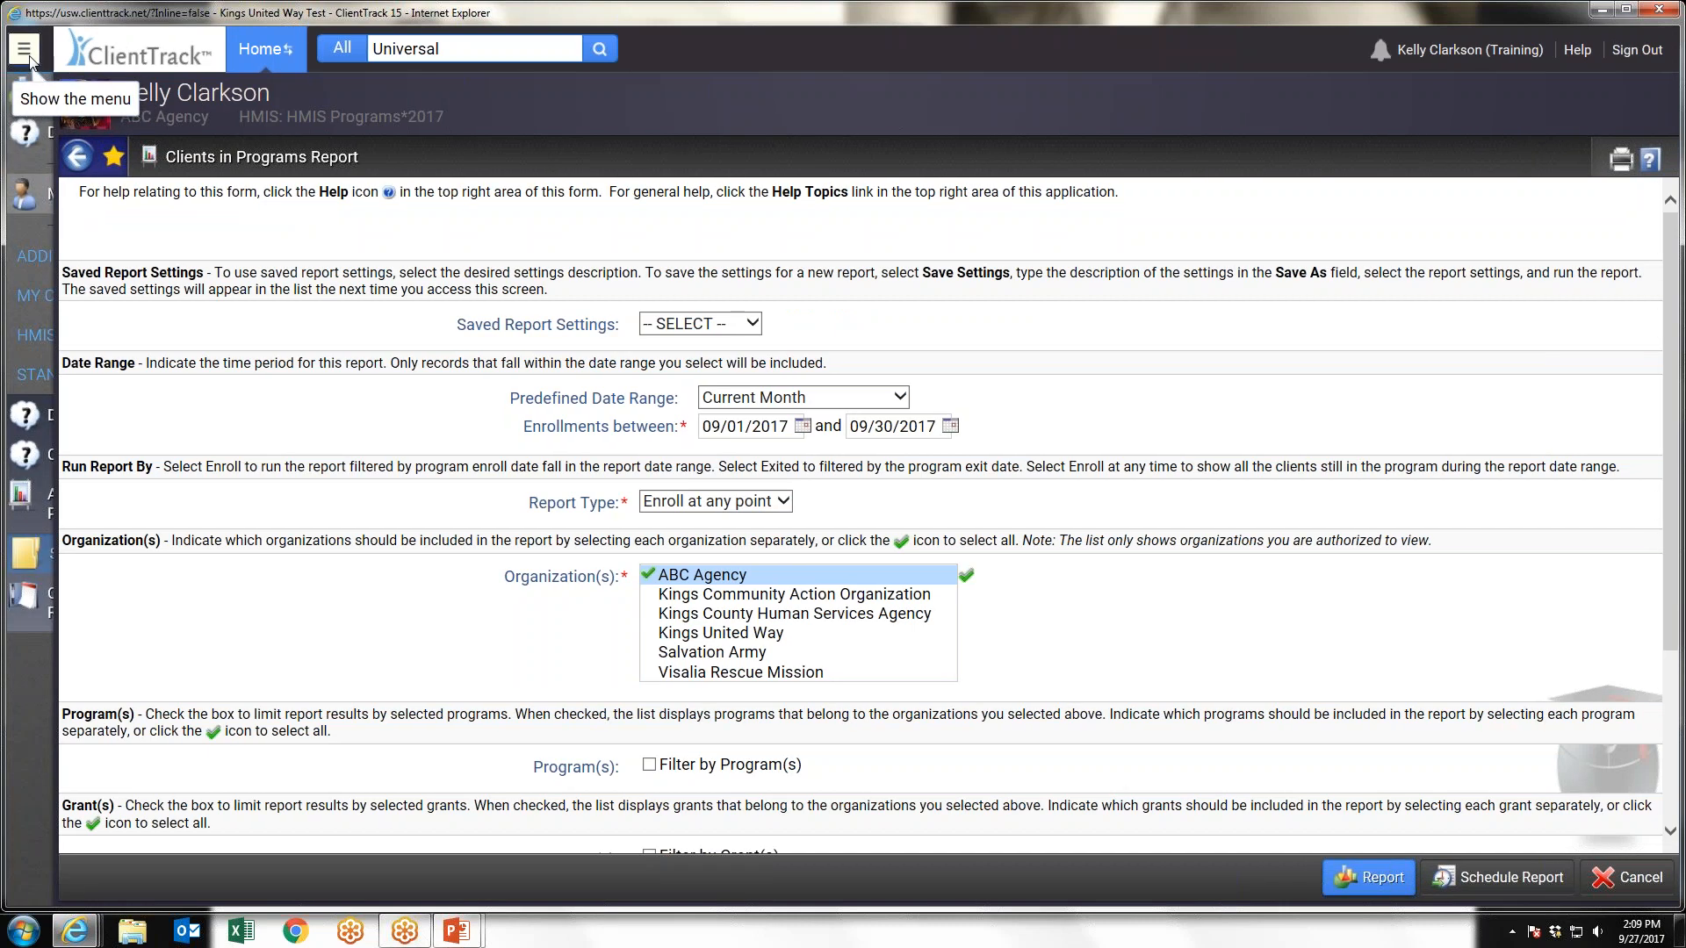
click(27, 57)
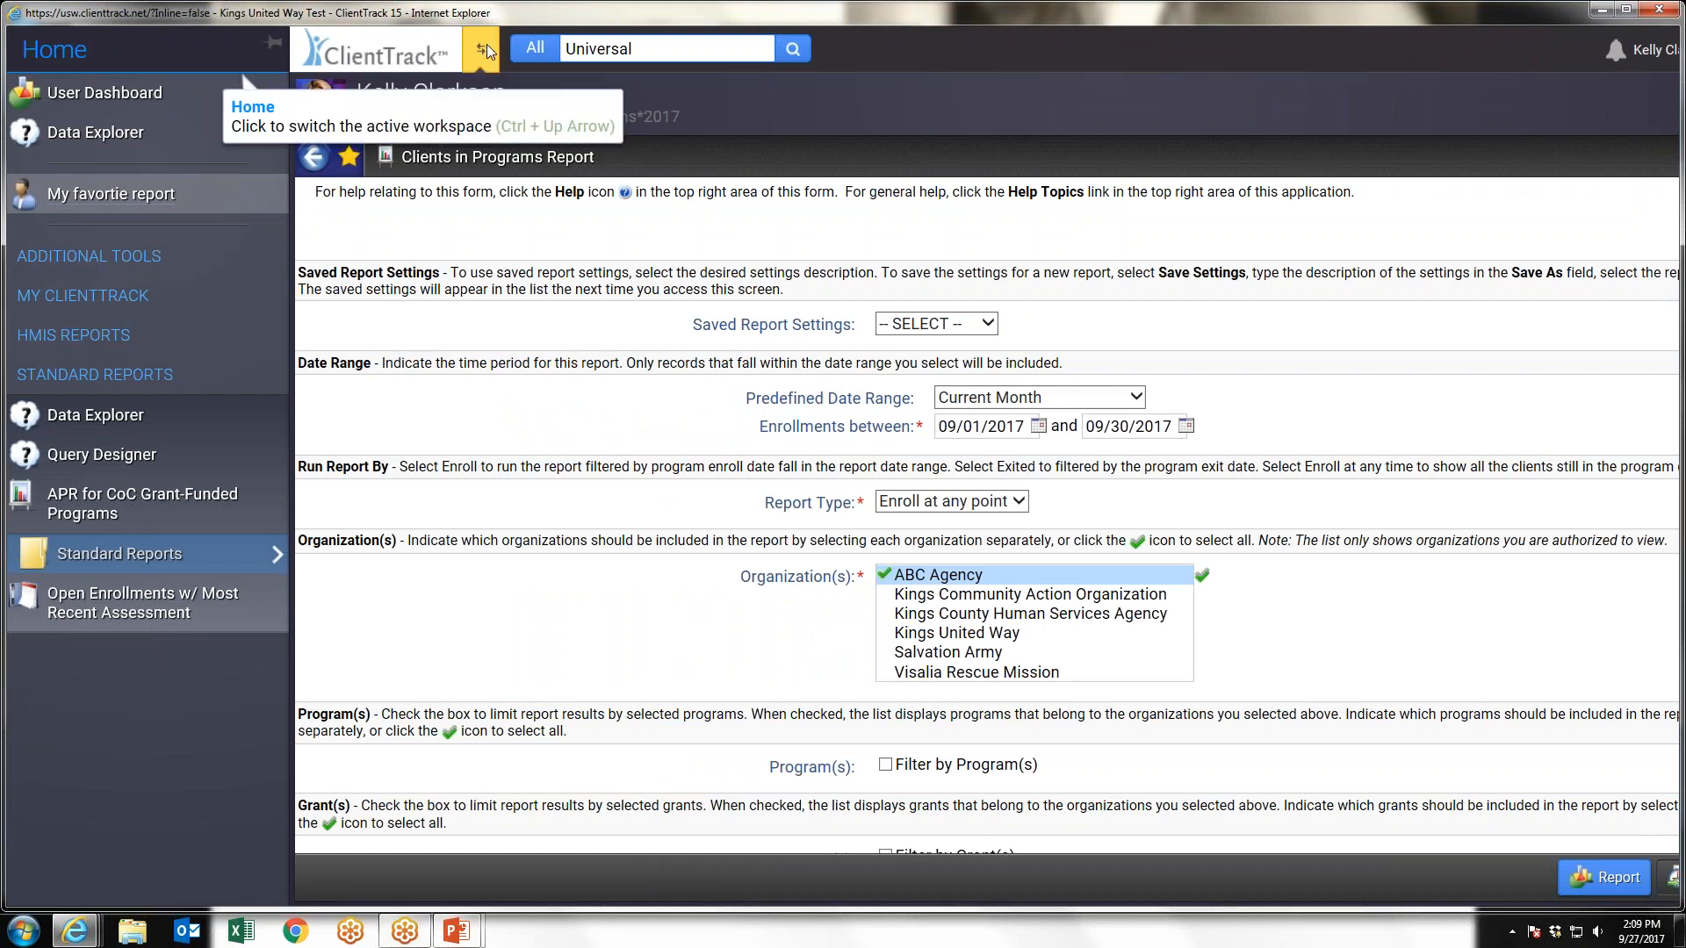
click(481, 49)
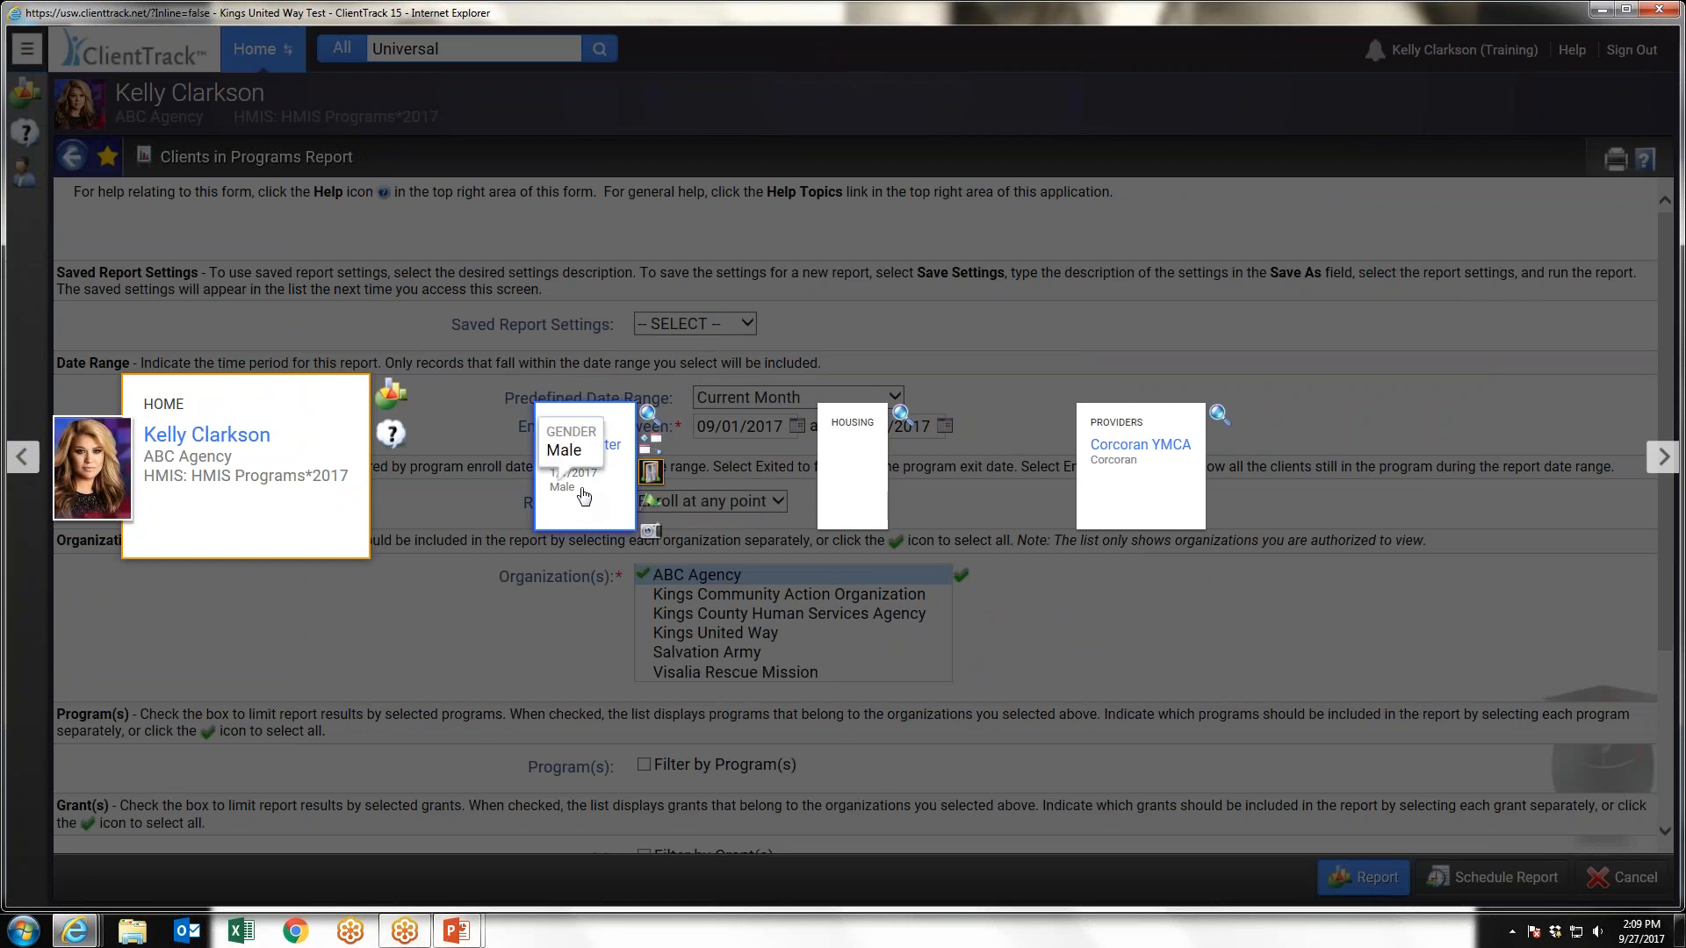
click(649, 477)
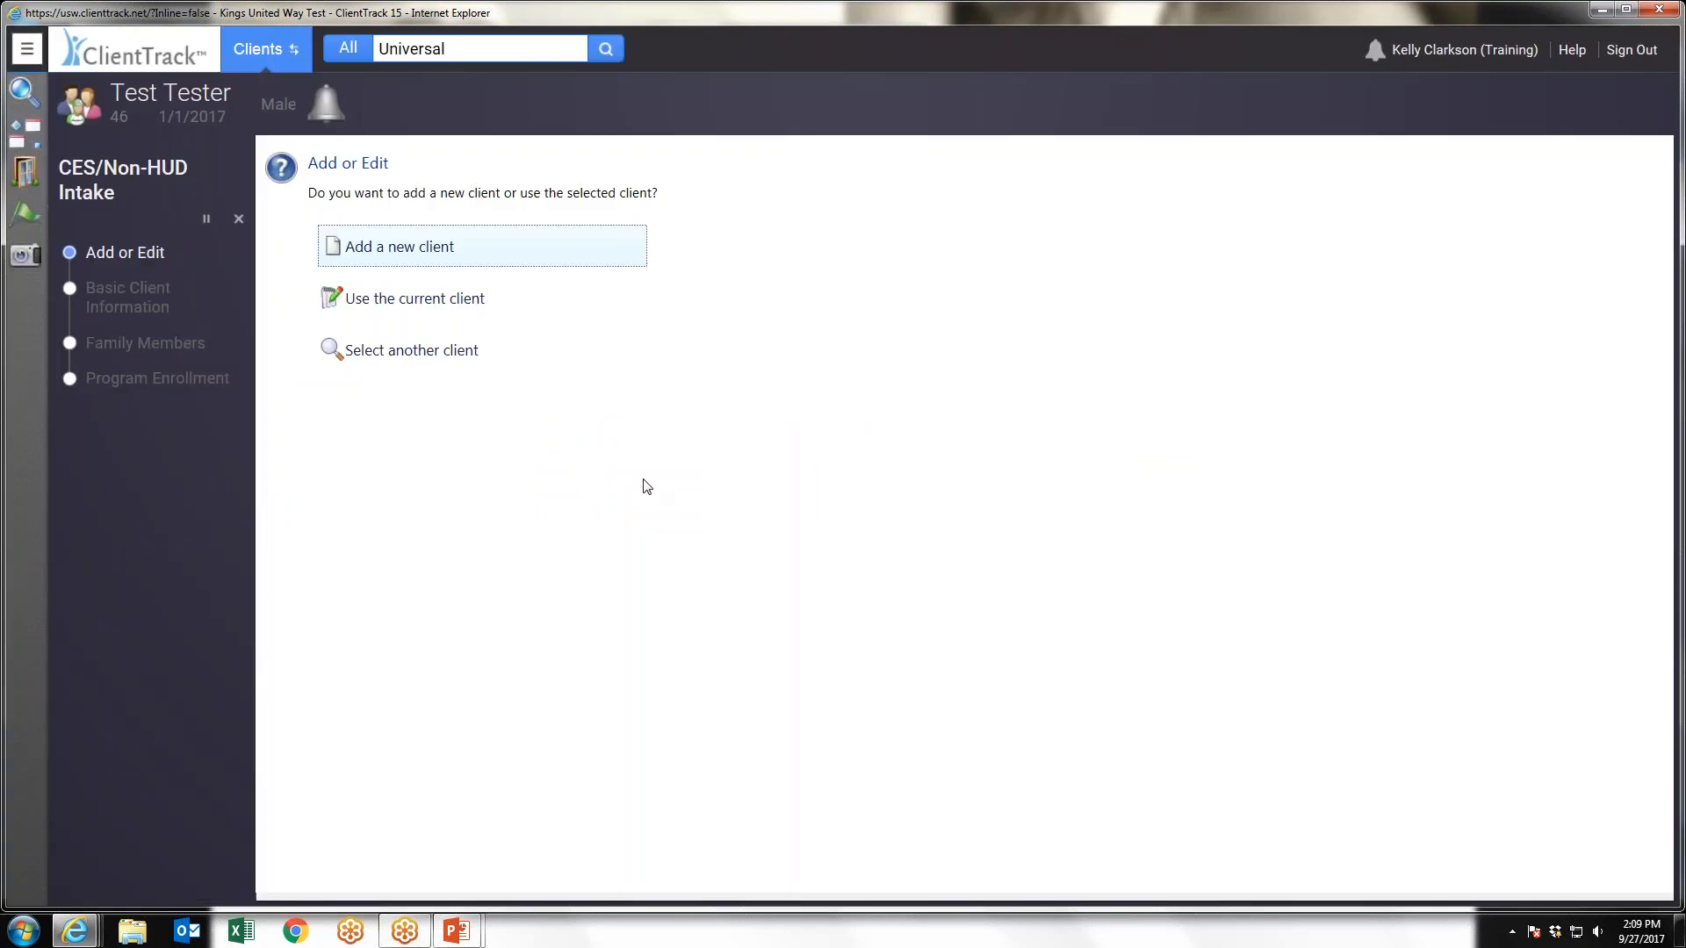
click(239, 219)
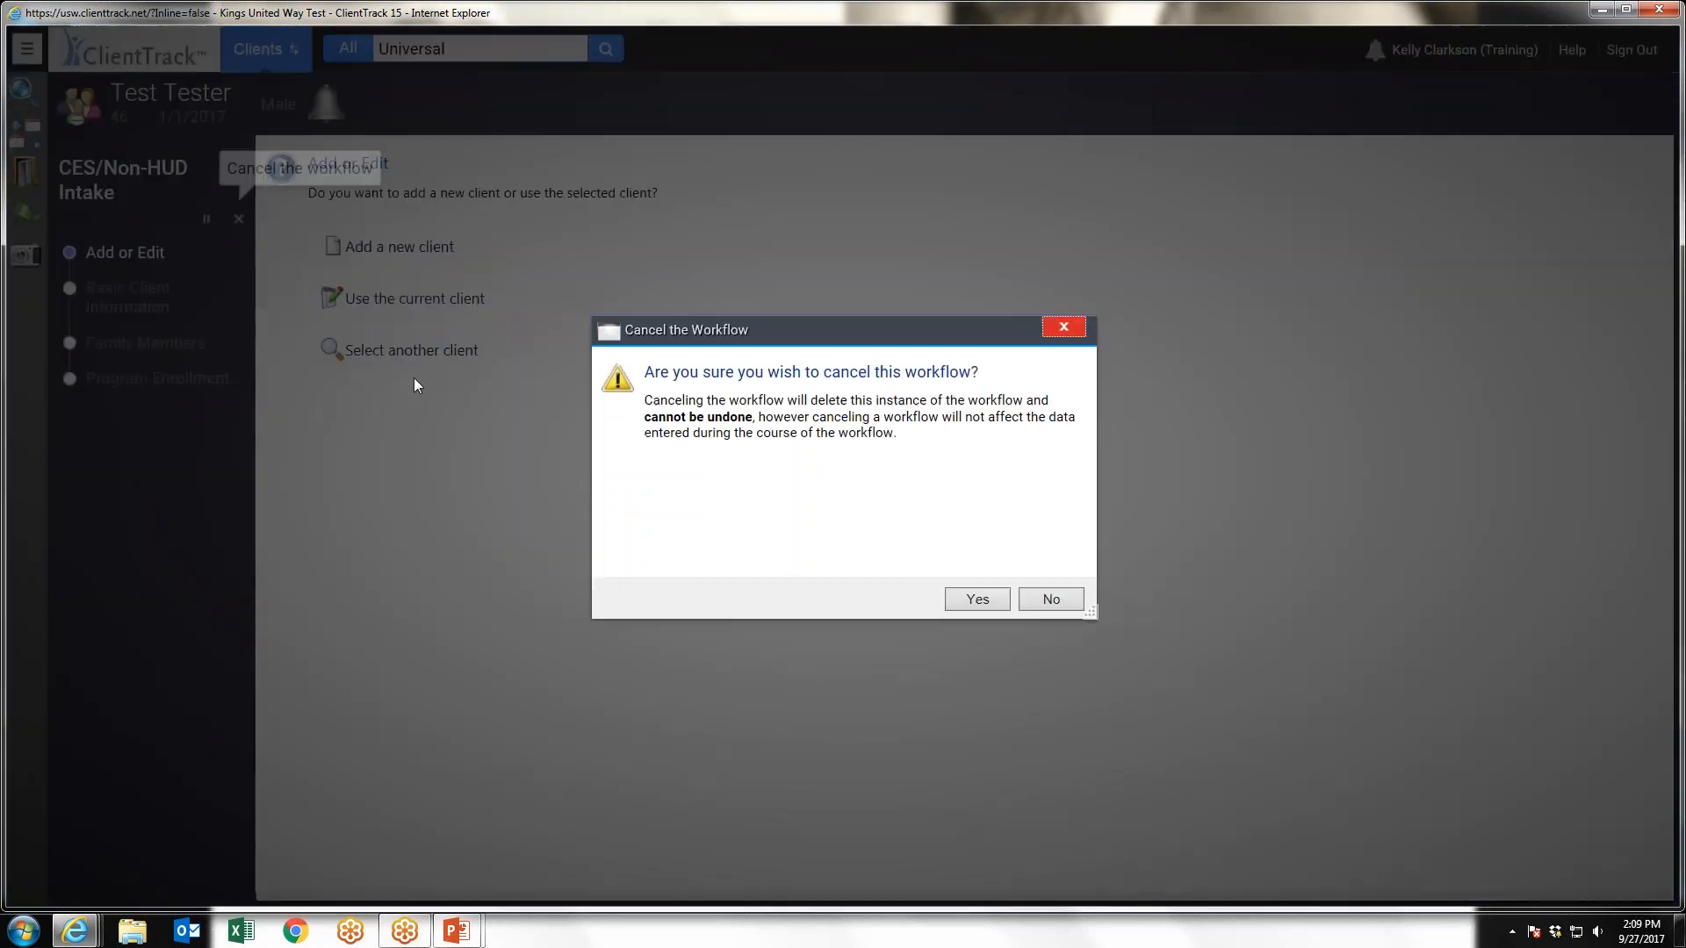
click(978, 599)
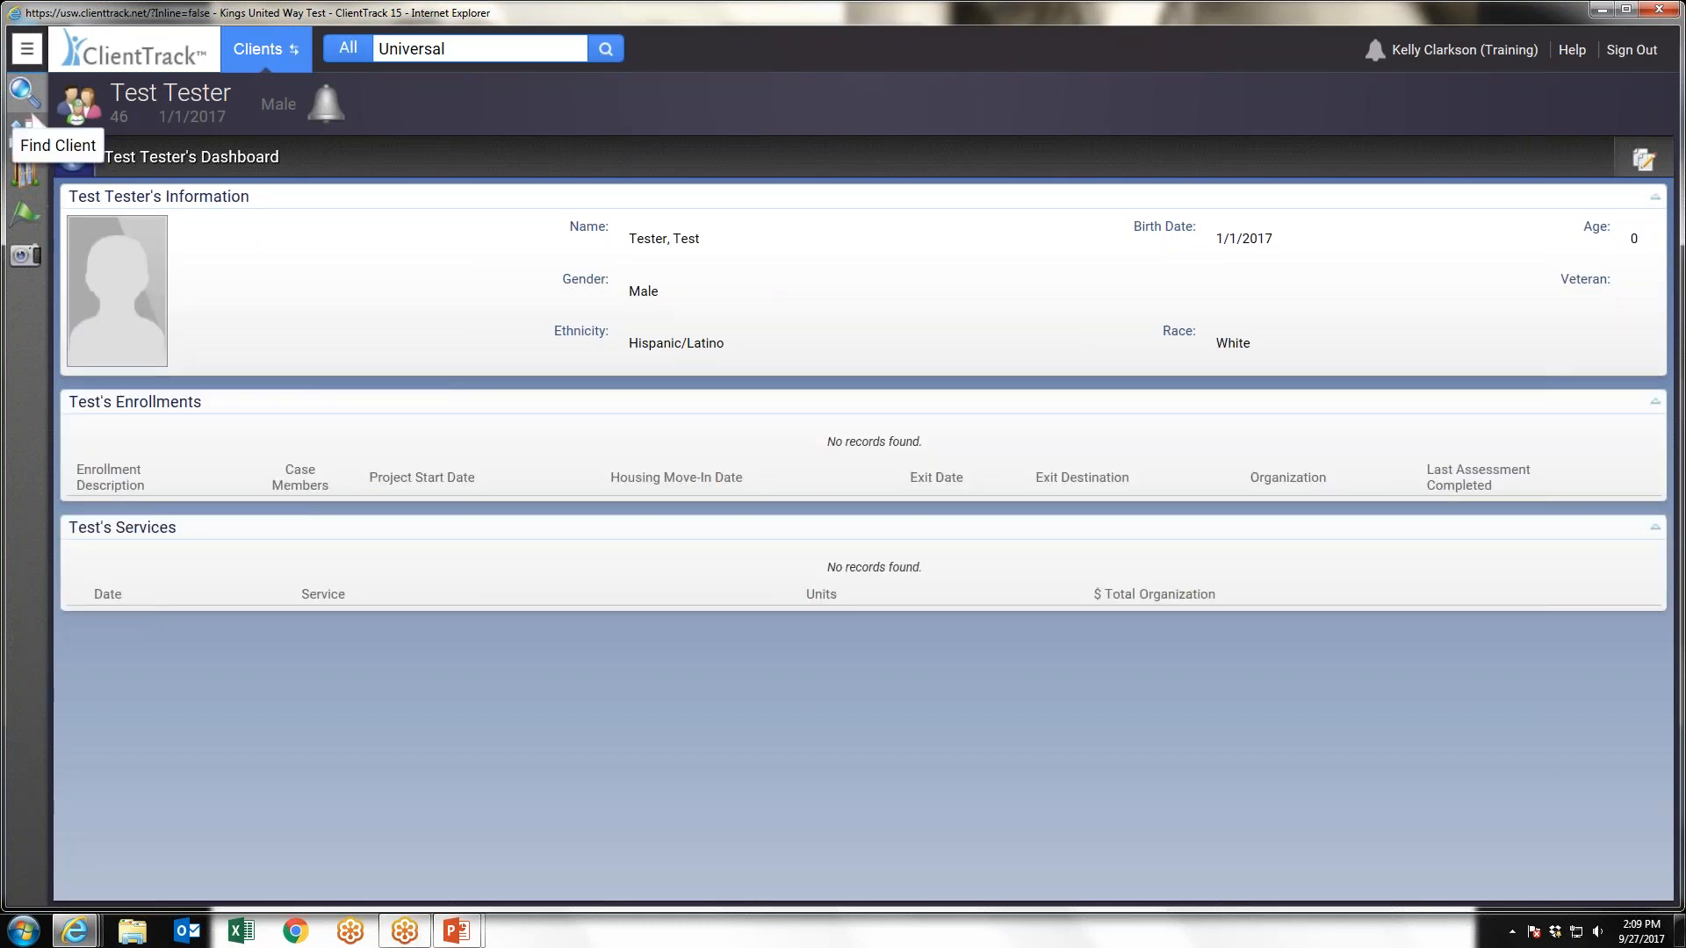
Start the HMIS Program Intake workflow and choose to add a new client
click(27, 49)
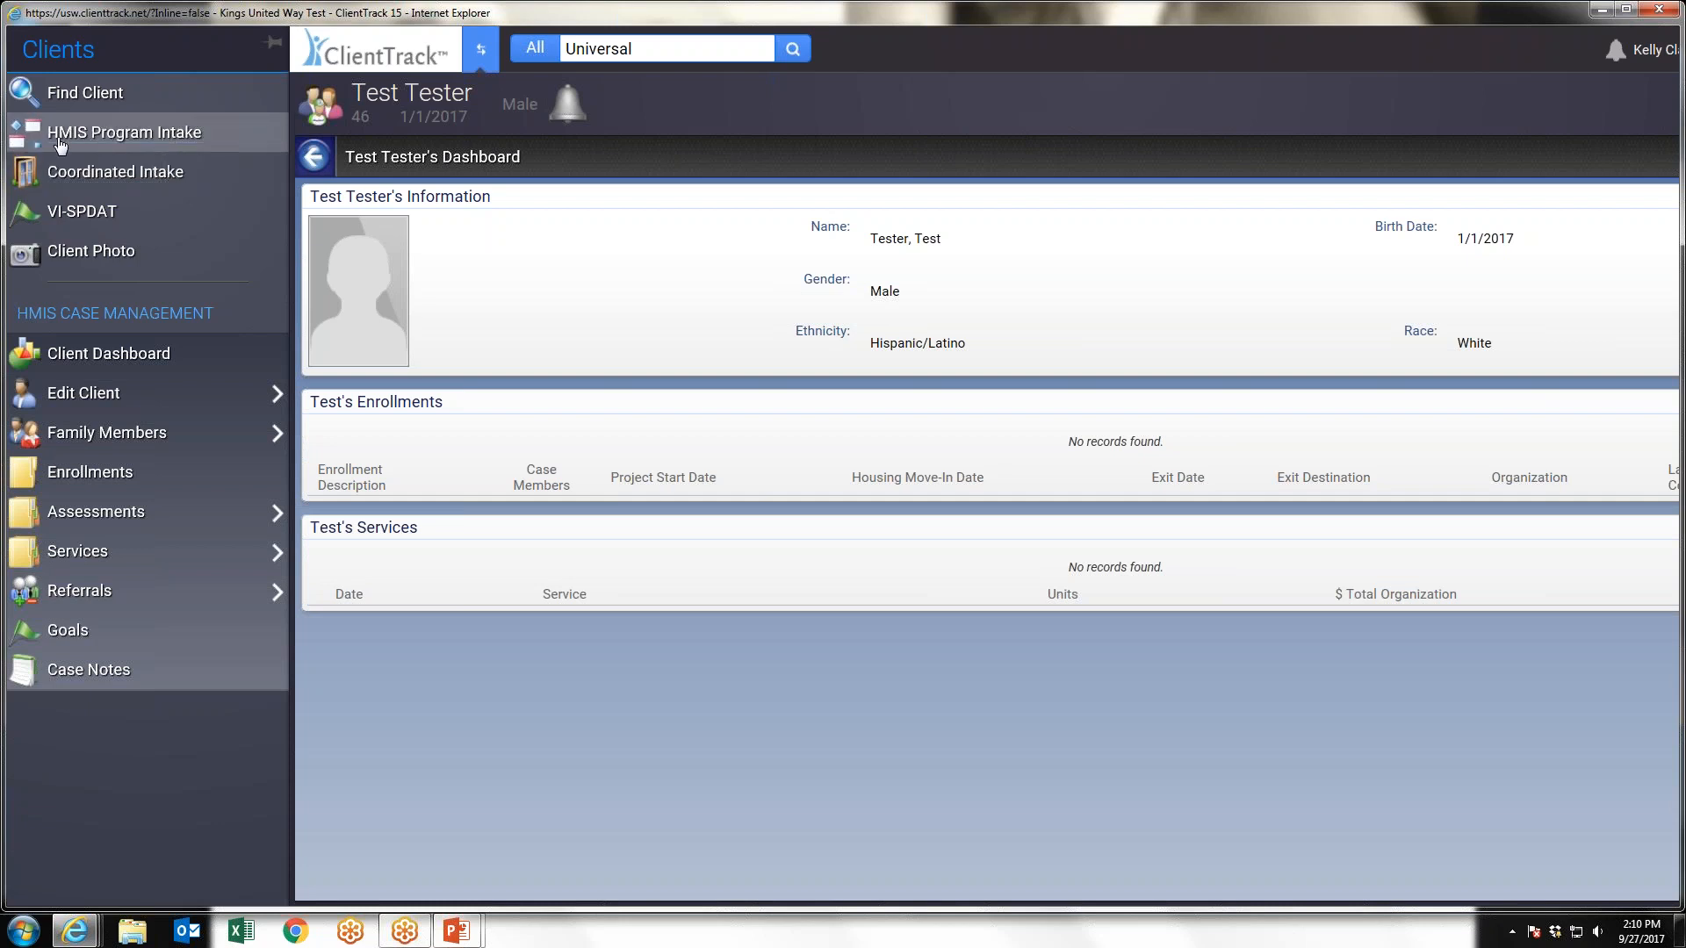
click(123, 136)
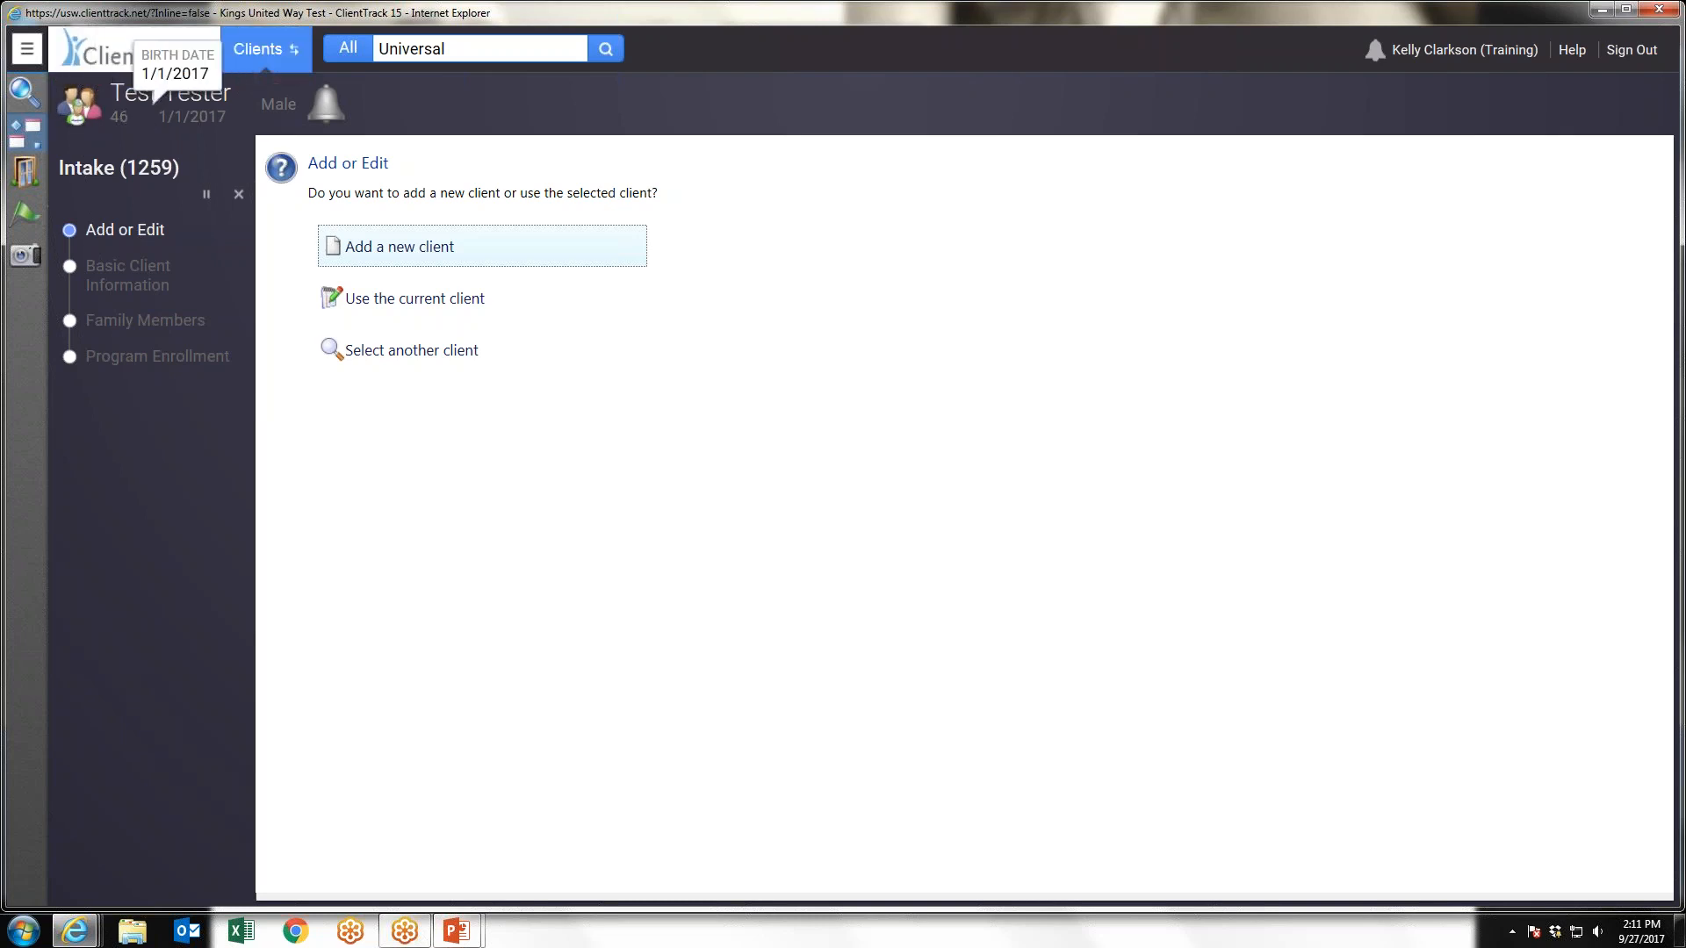
click(412, 250)
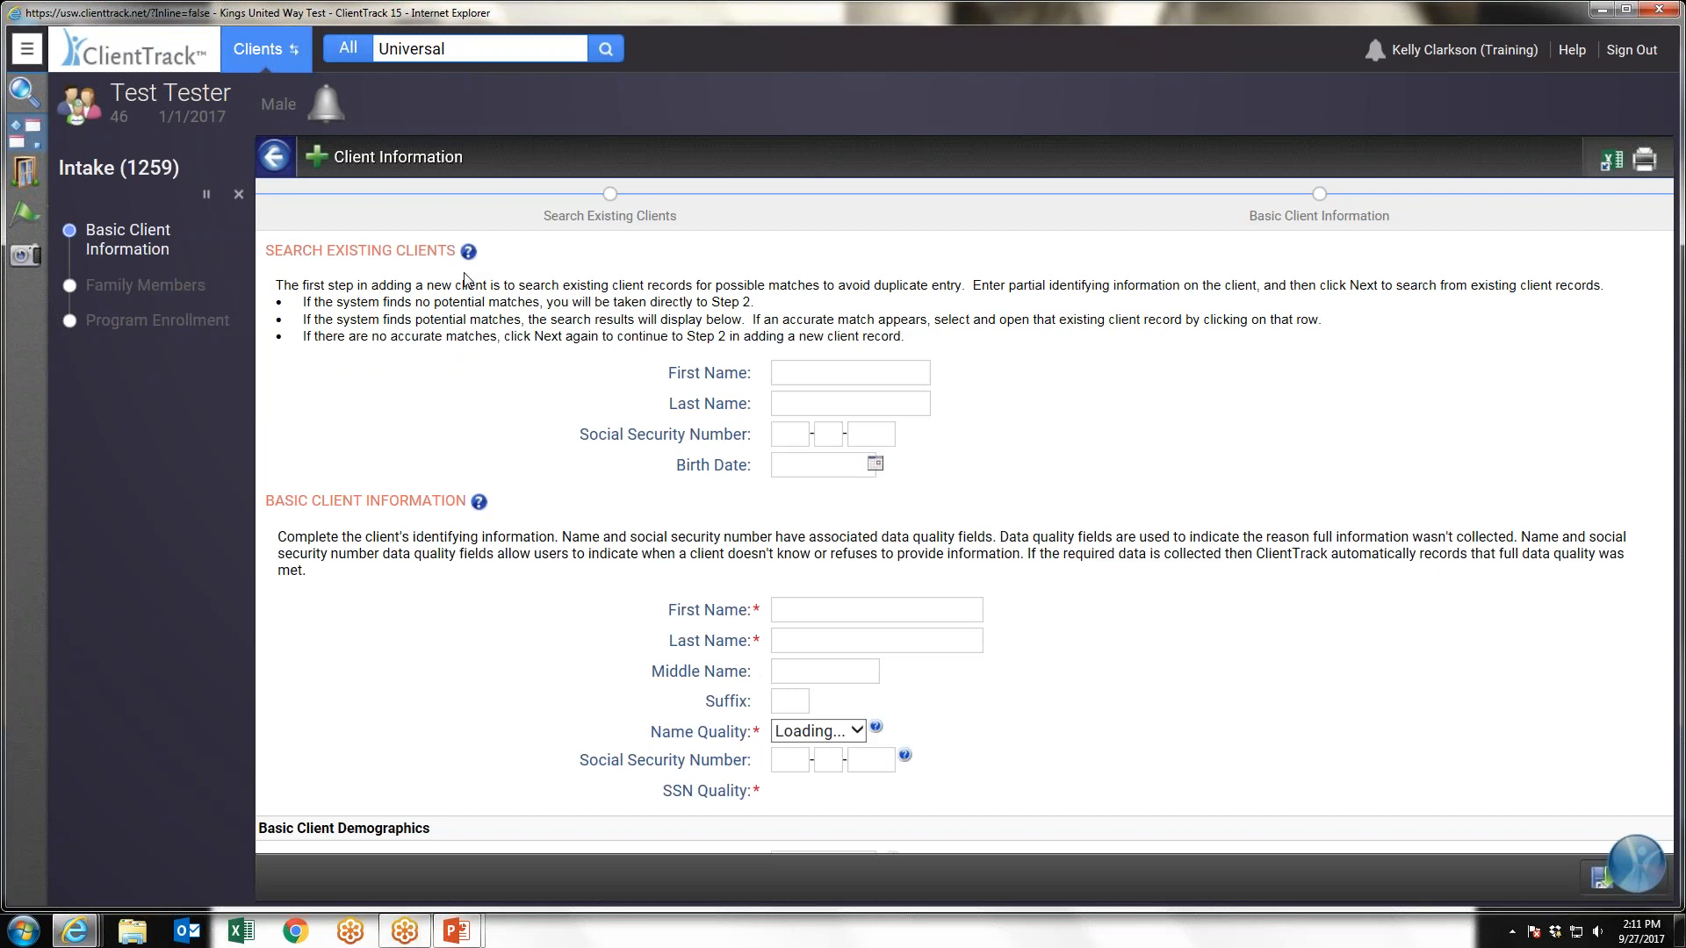
Search existing clients by the client's first and last name, and continue past the potential duplicates to Basic Client Information
key(Tab)
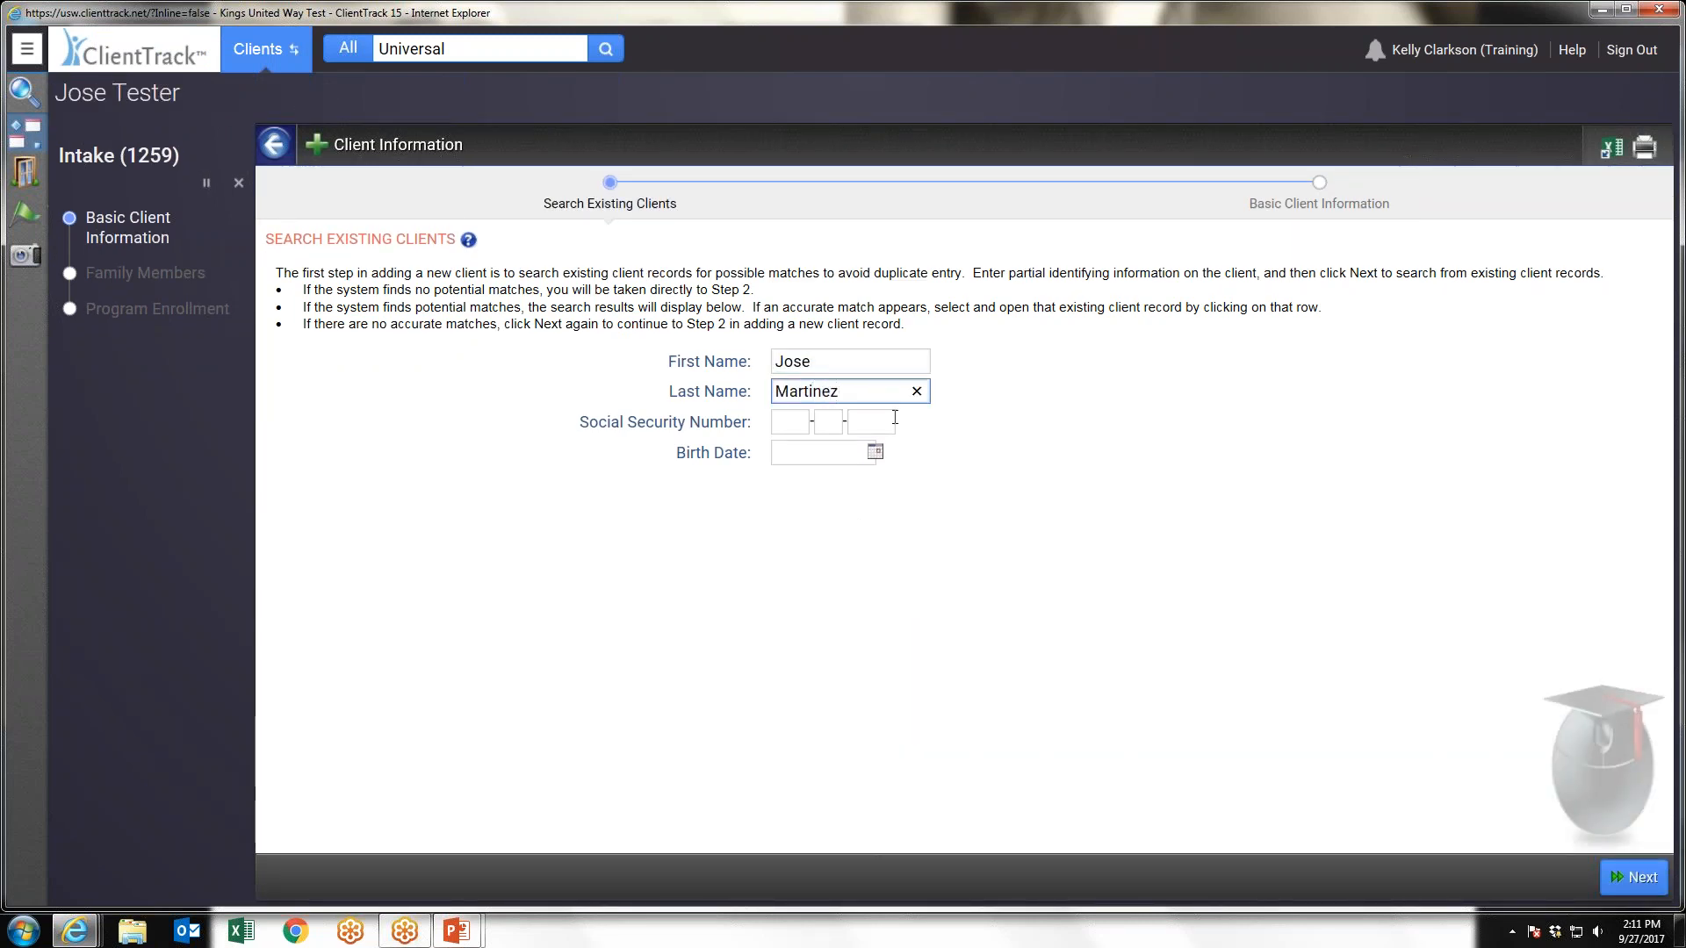
click(1633, 877)
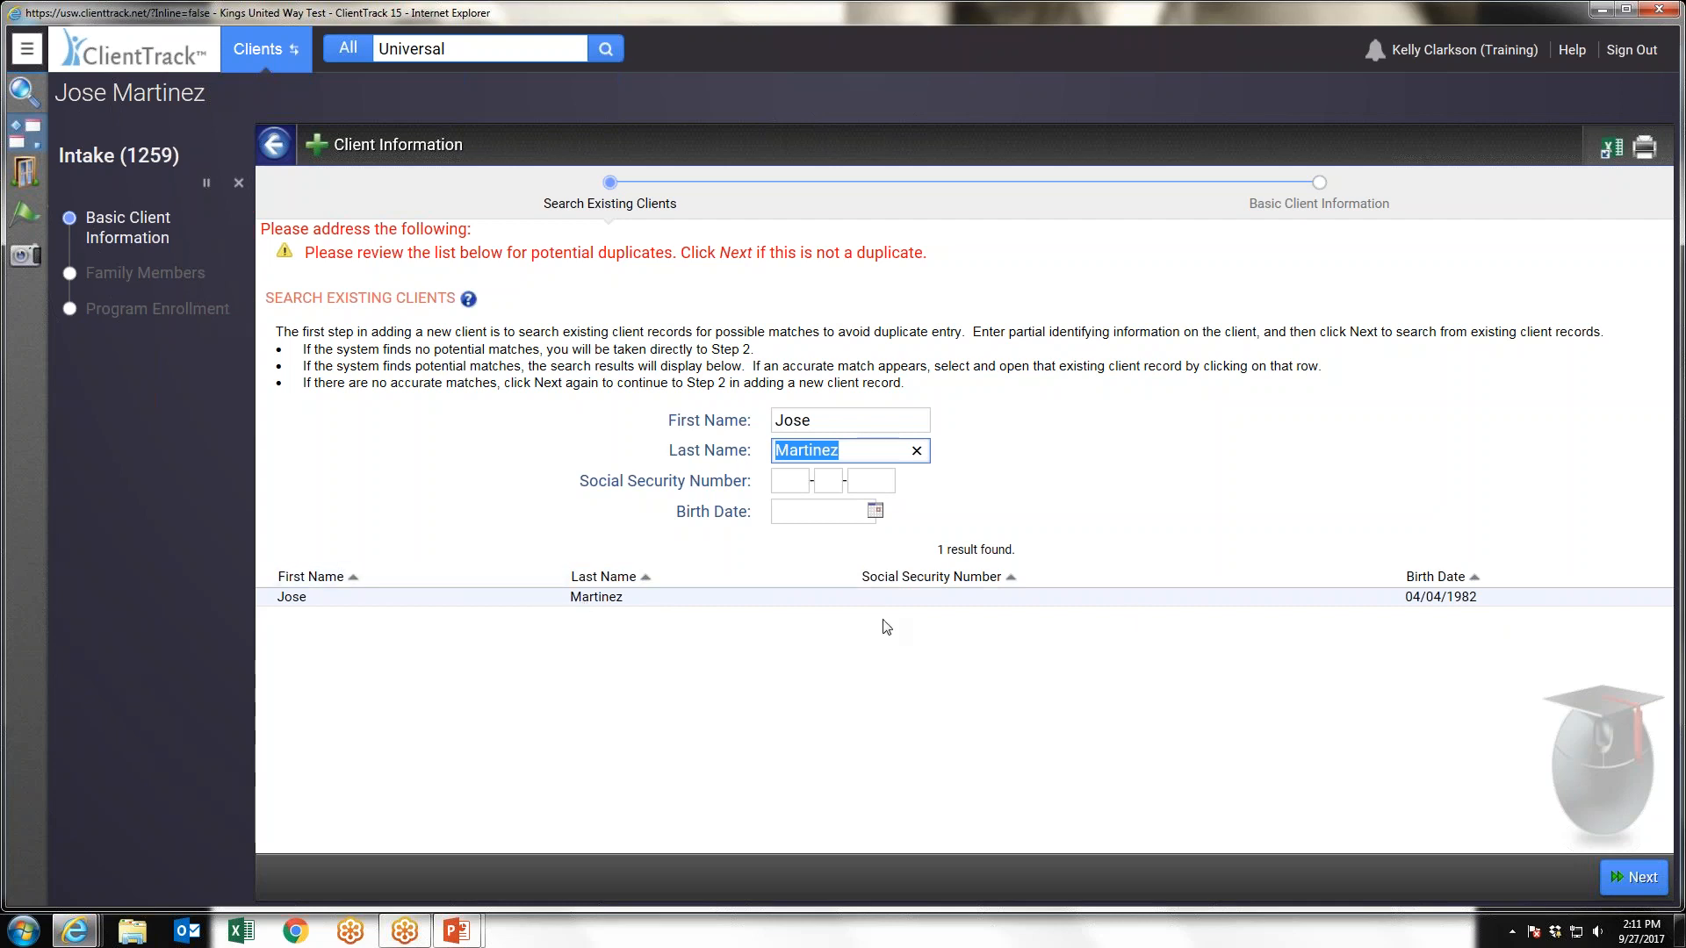
click(1638, 878)
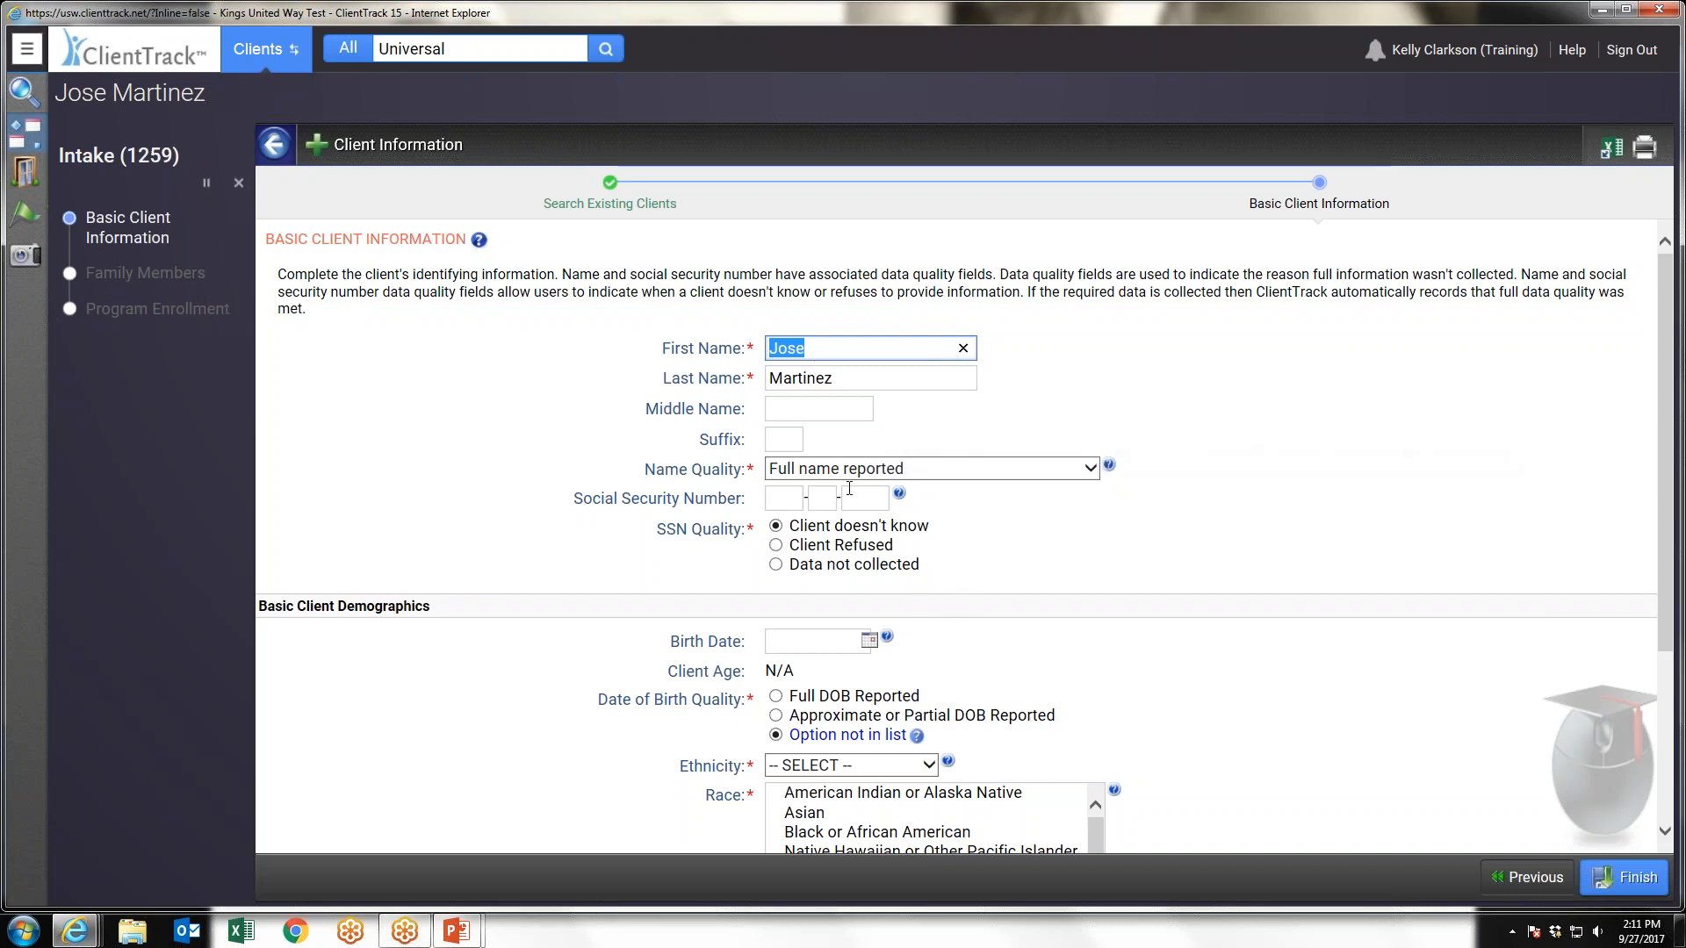
Enter the client's birth date in the Basic Client Demographics section
scroll(849, 491, down, 1)
click(799, 544)
text(4/4)
key(BackSpace)
key(BackSpace)
key(BackSpace)
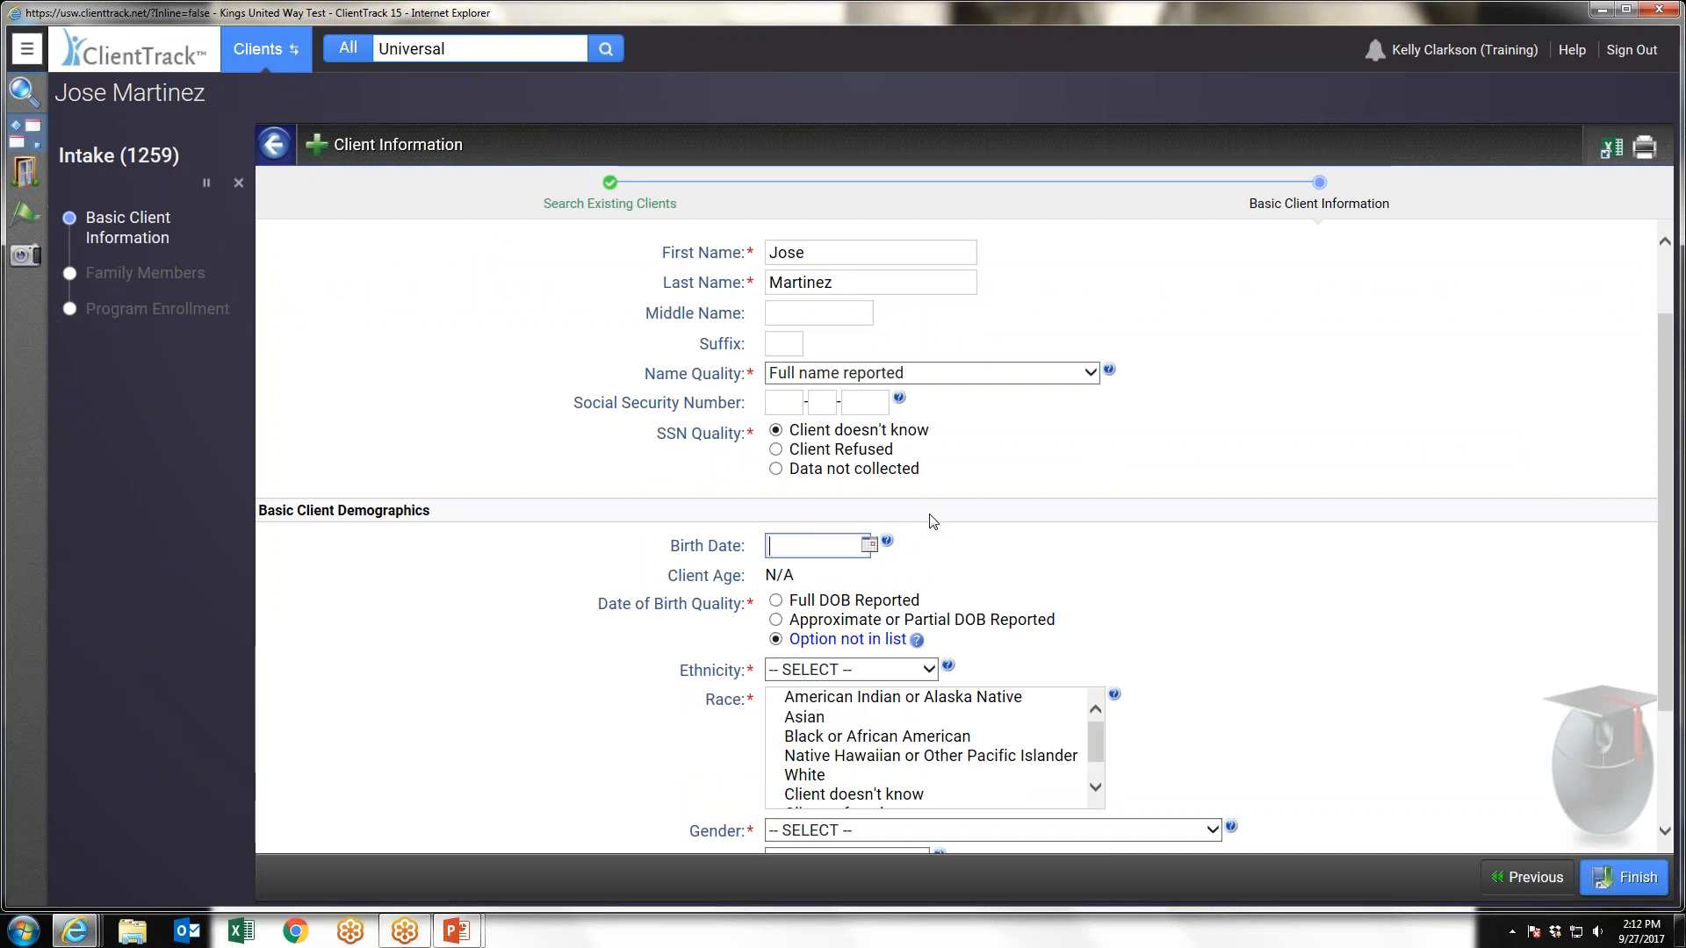
text(8/04/1974)
click(1080, 530)
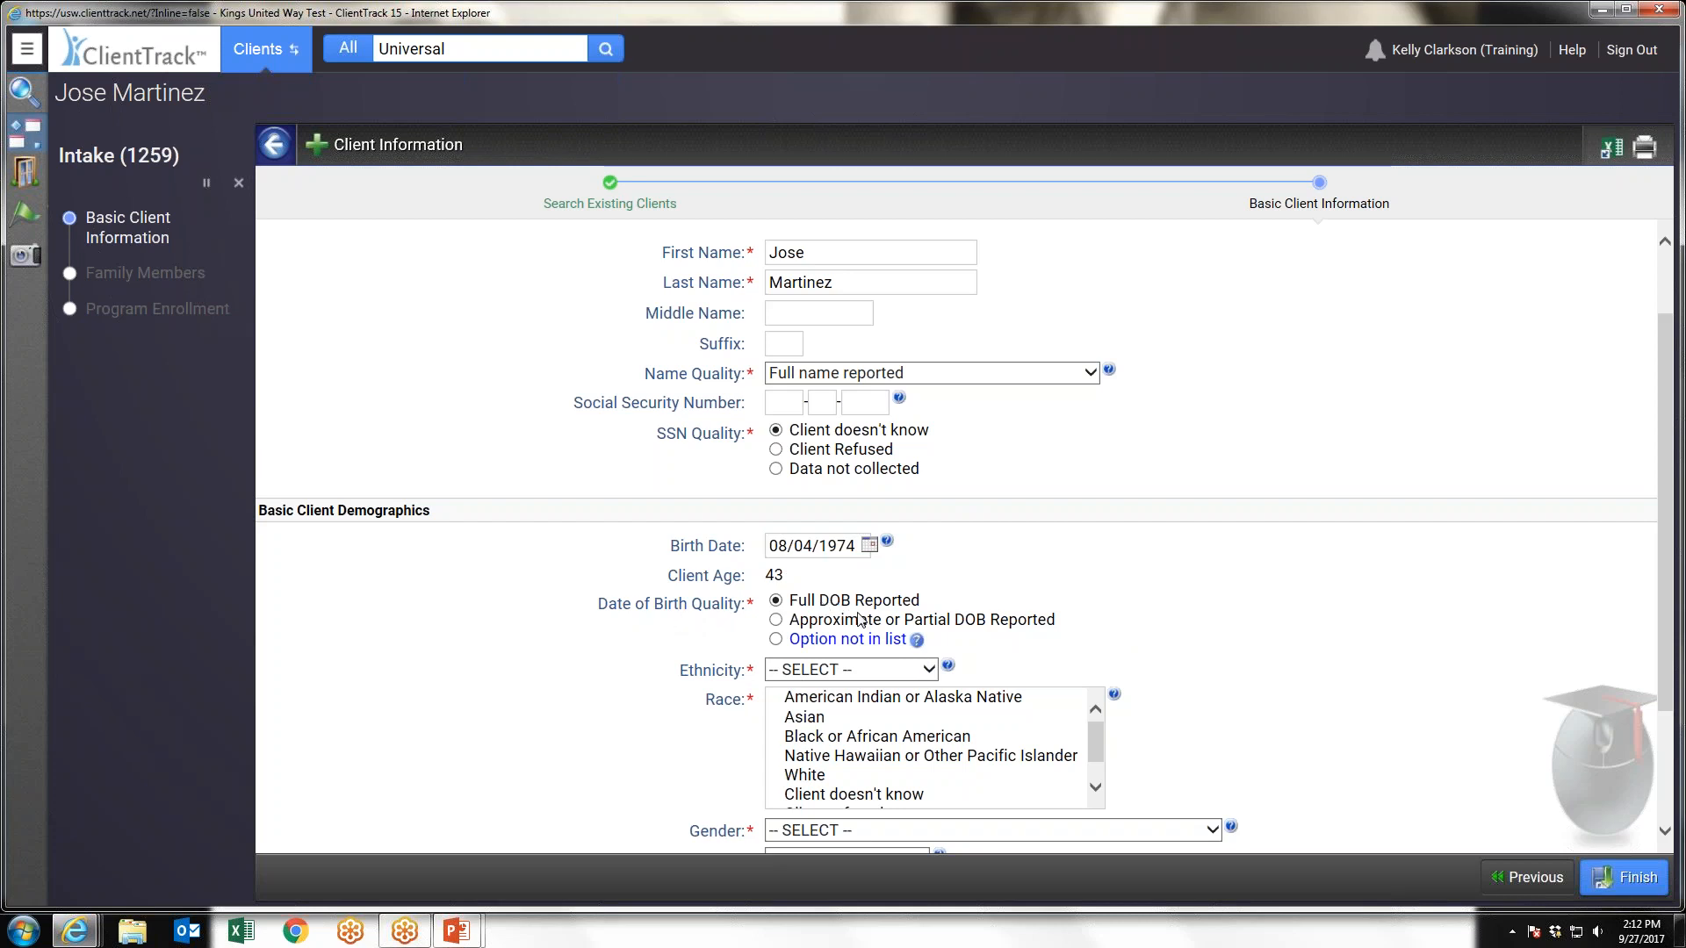
Enter the last four digits of the client's Social Security Number
scroll(1016, 530, up, 2)
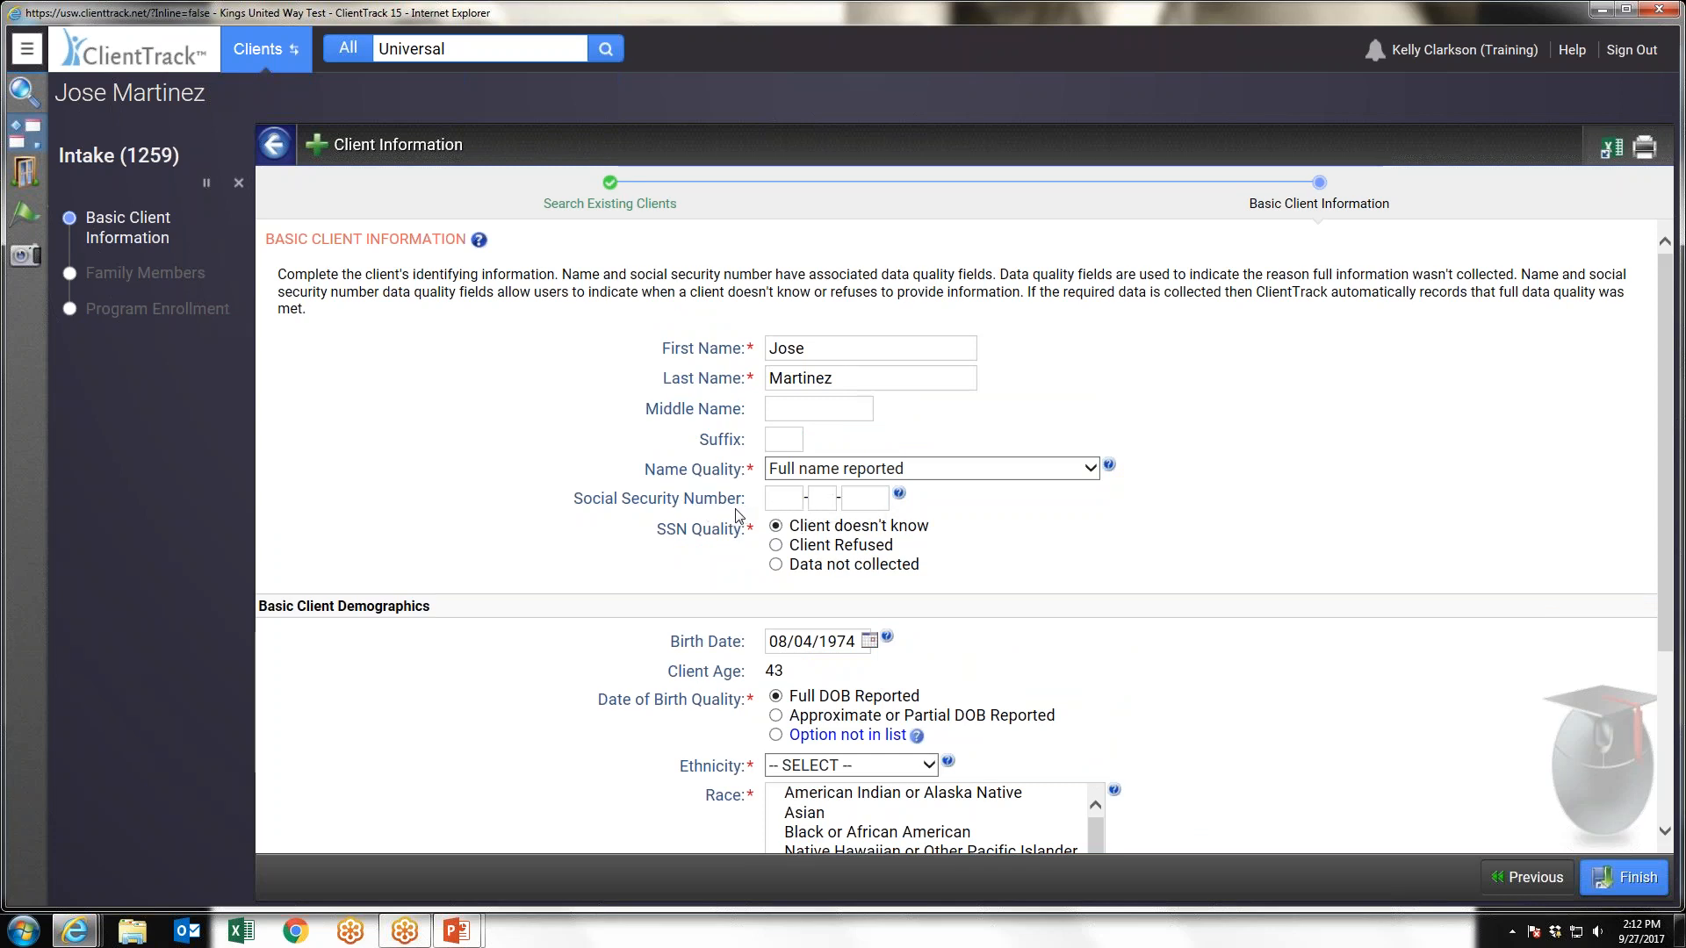
click(887, 498)
mouse_move(897, 499)
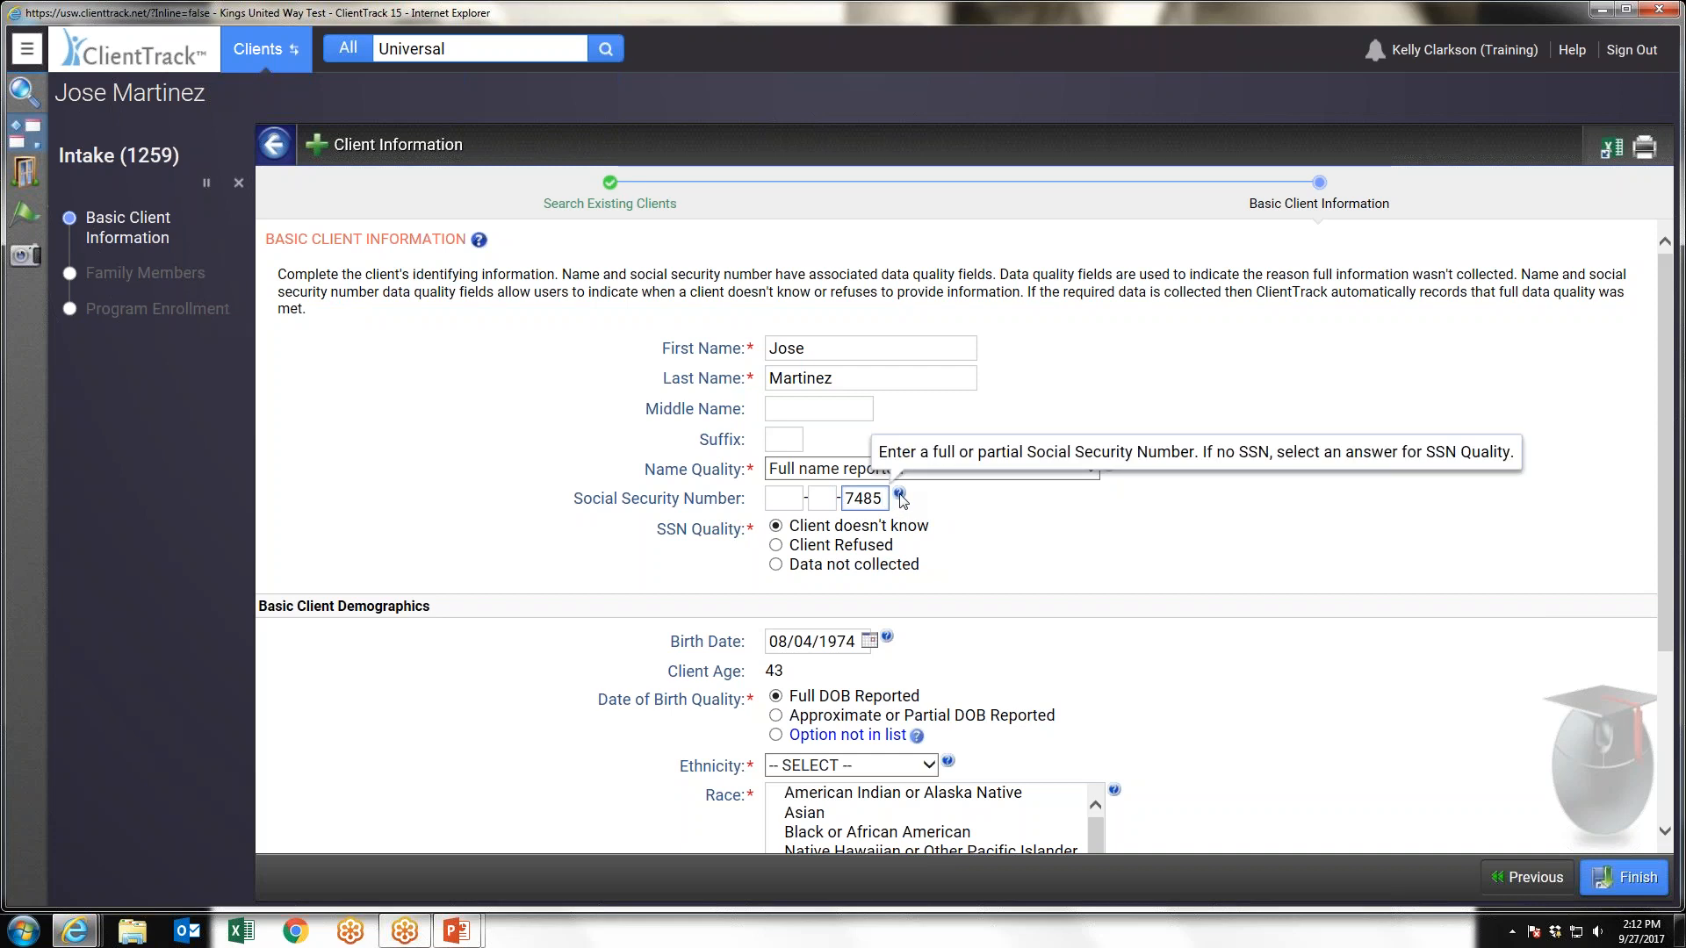
click(977, 546)
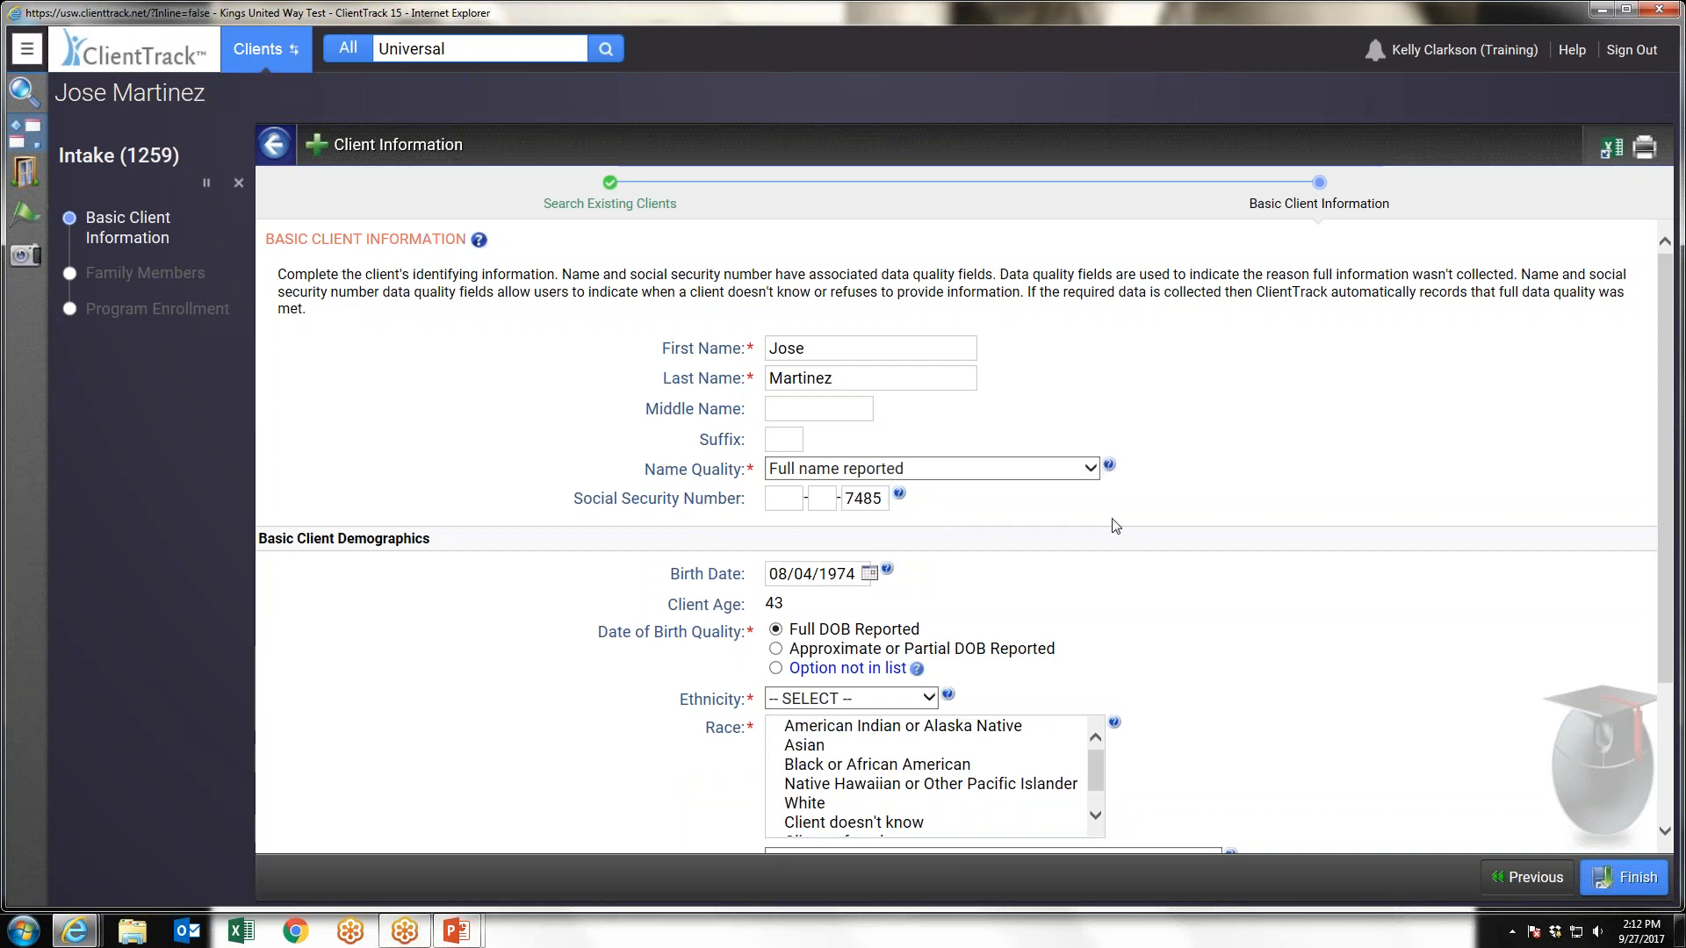
Set the client's ethnicity to Hispanic/Latino and select White and Asian as races
scroll(1115, 525, down, 3)
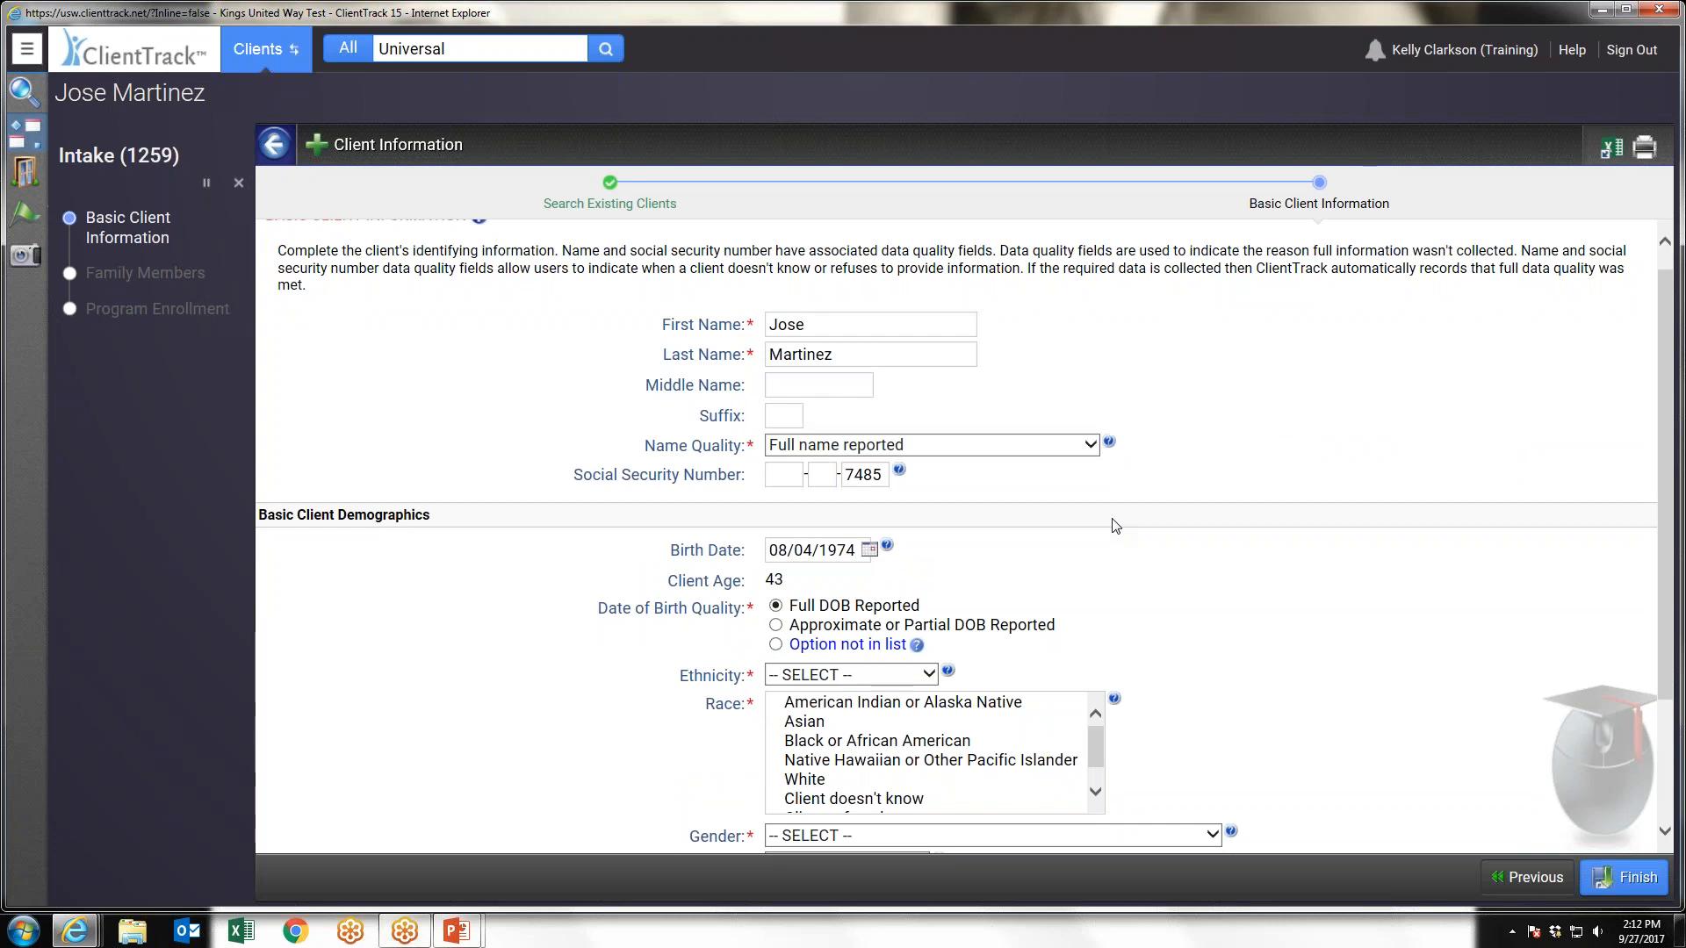
click(813, 603)
click(812, 644)
click(807, 707)
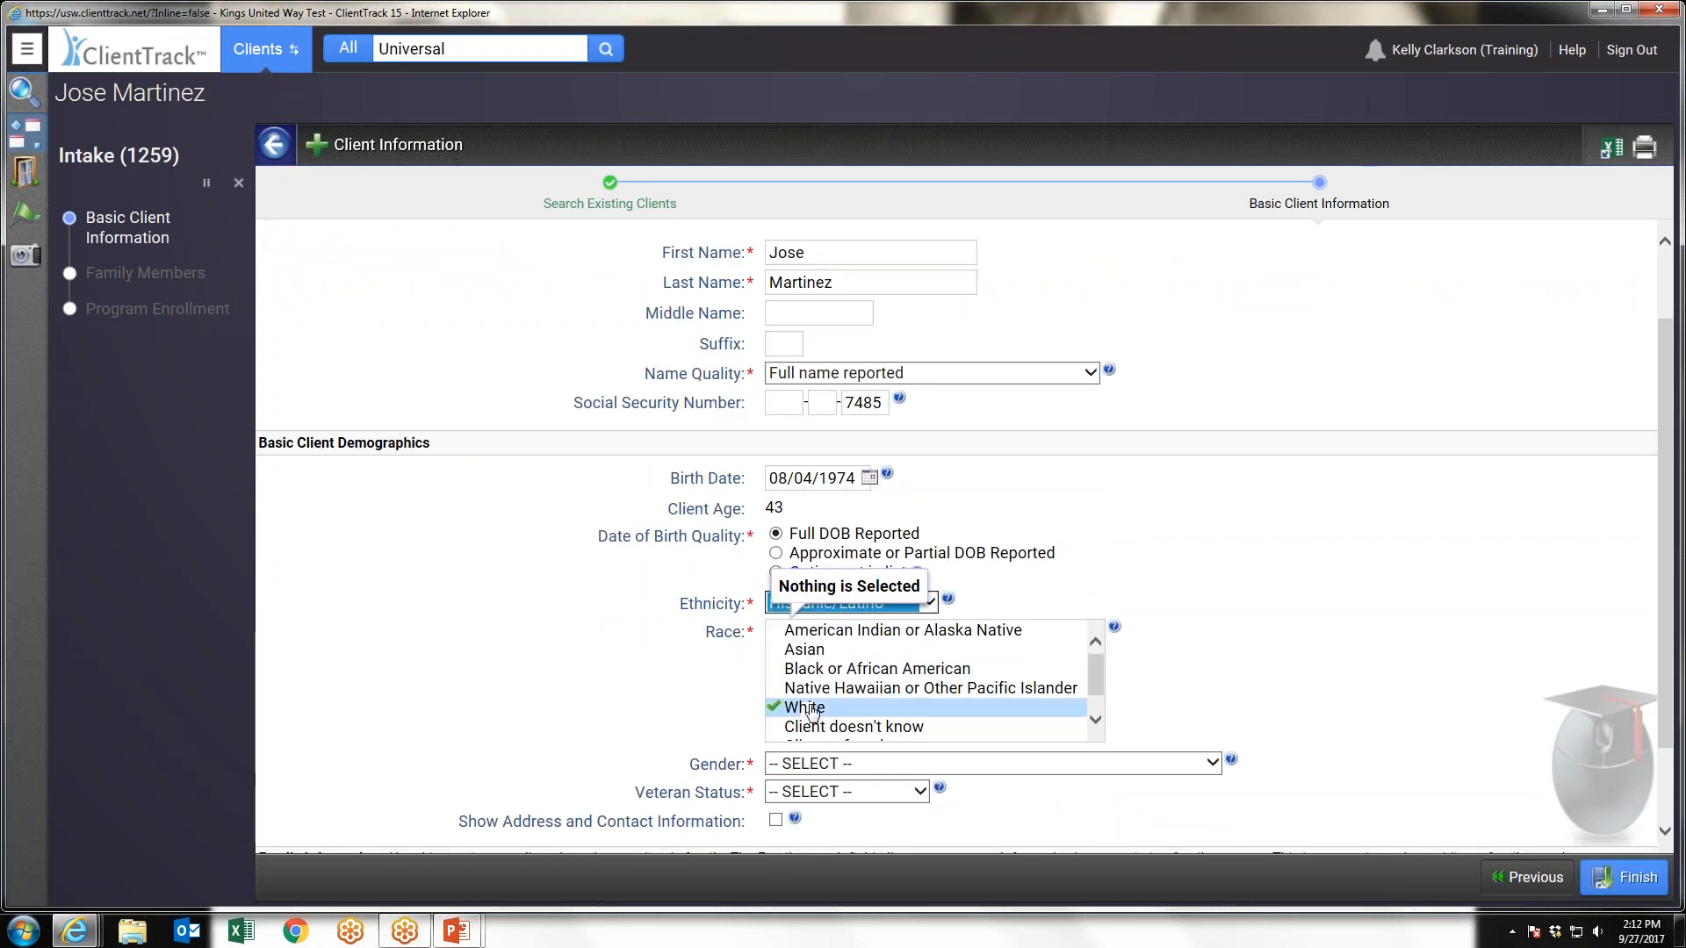
click(803, 652)
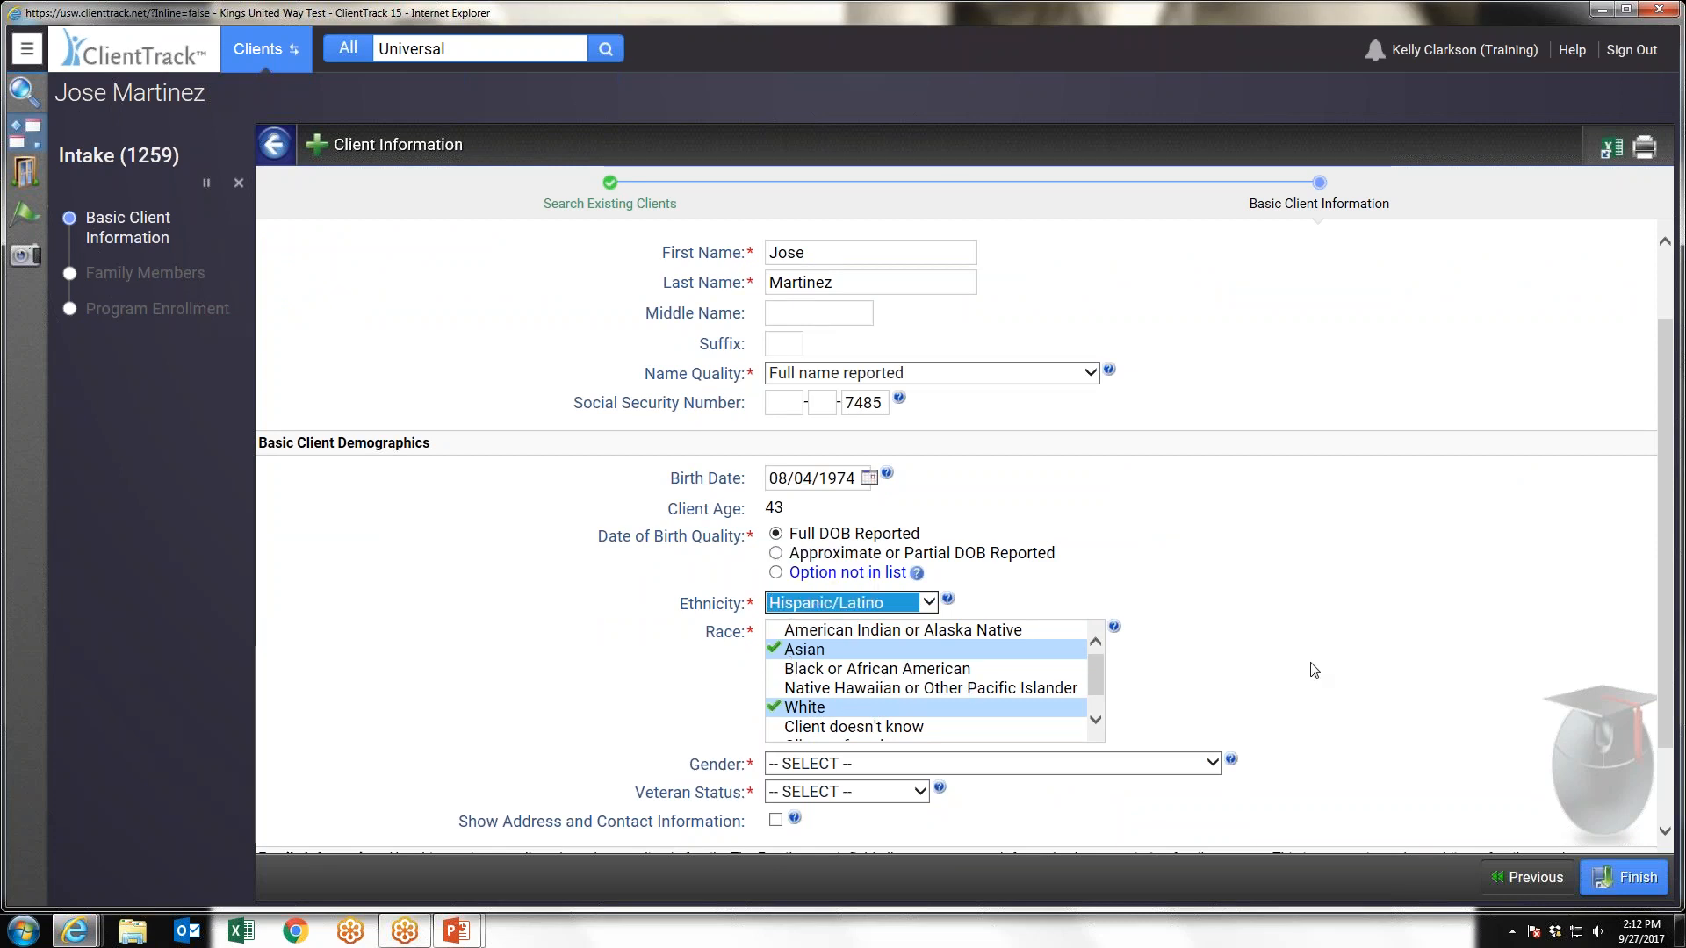
Set the client's gender to Male and veteran status to No, and finish the basic client information
scroll(1314, 671, down, 1)
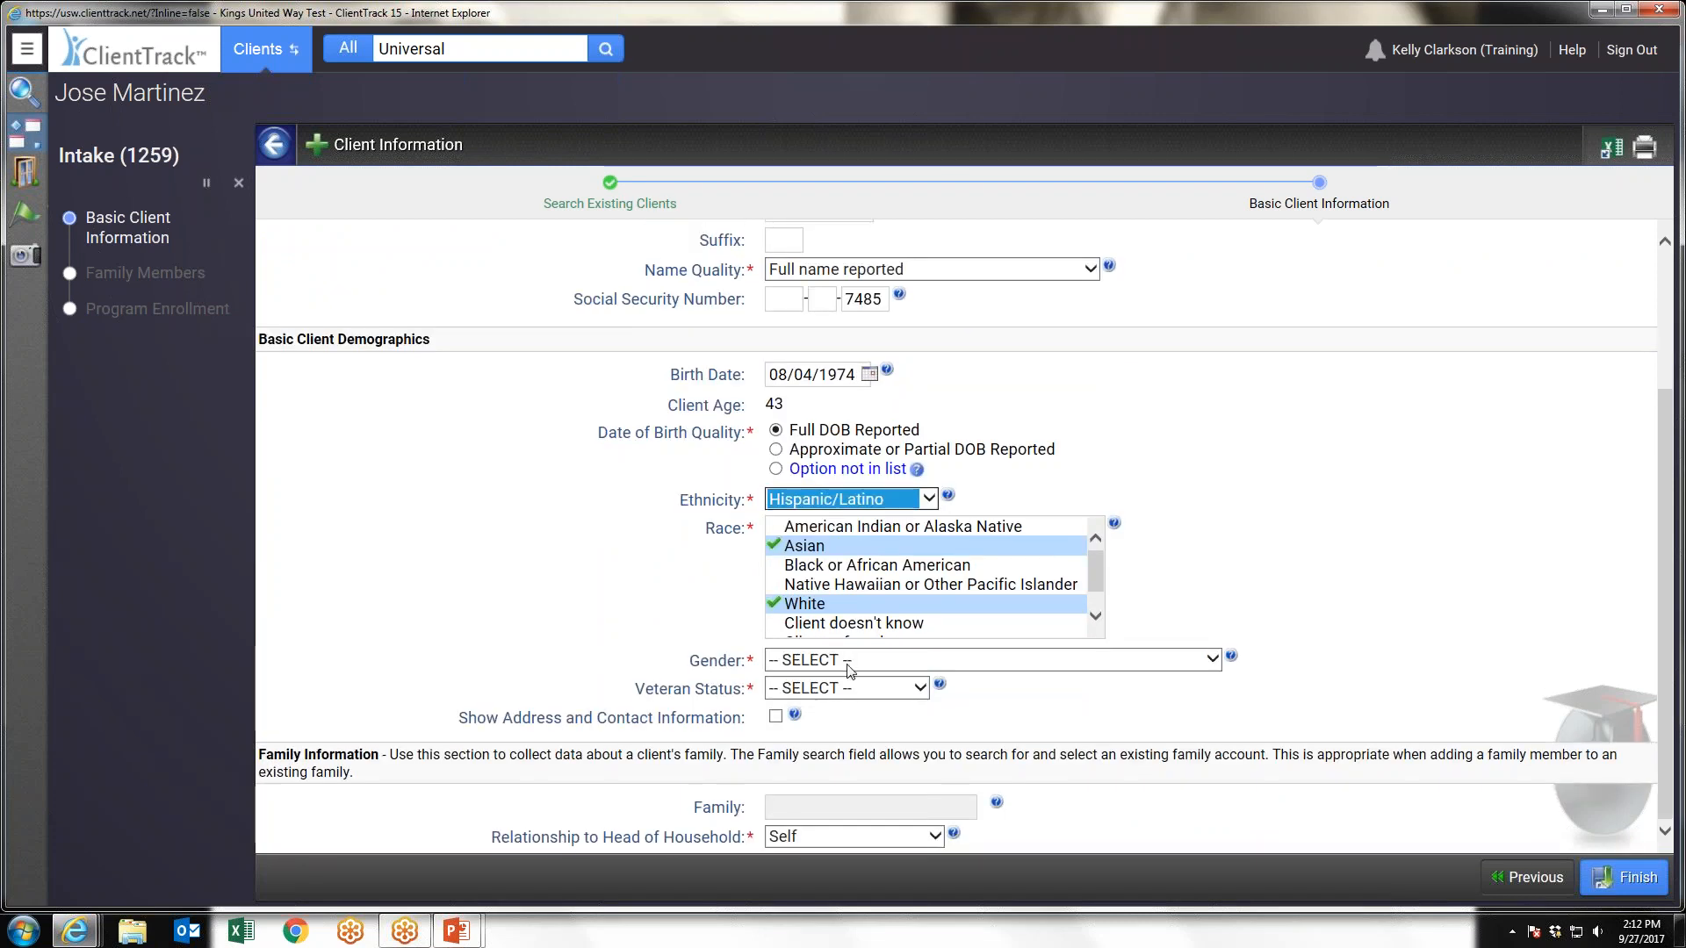
click(849, 671)
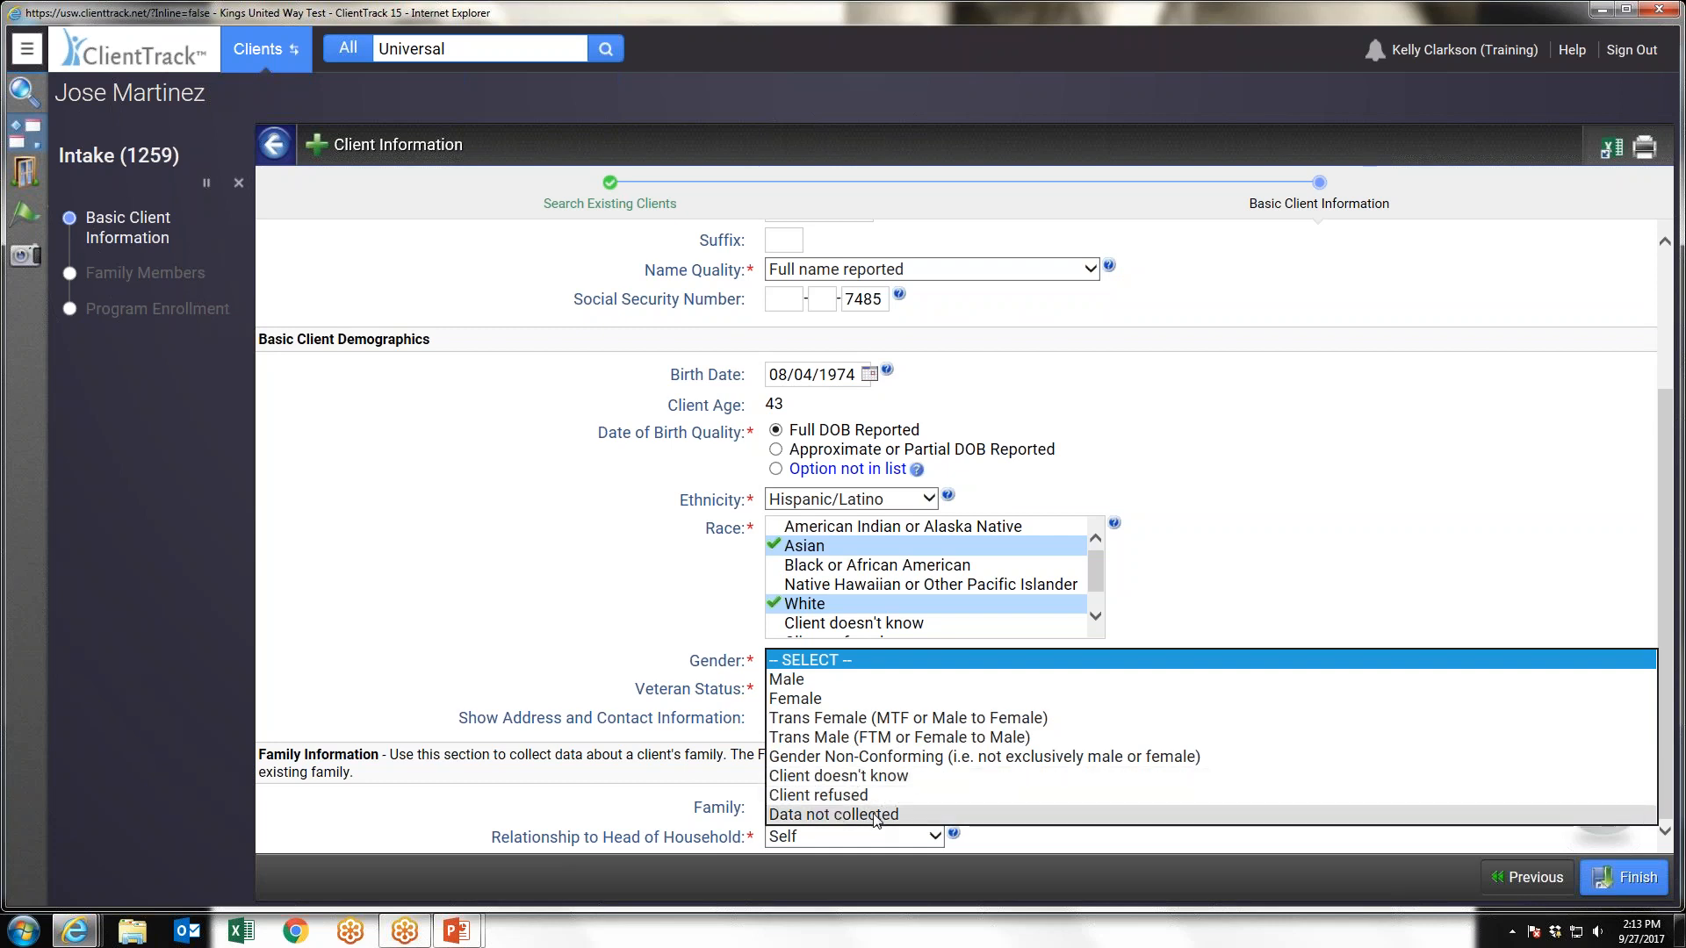
click(936, 680)
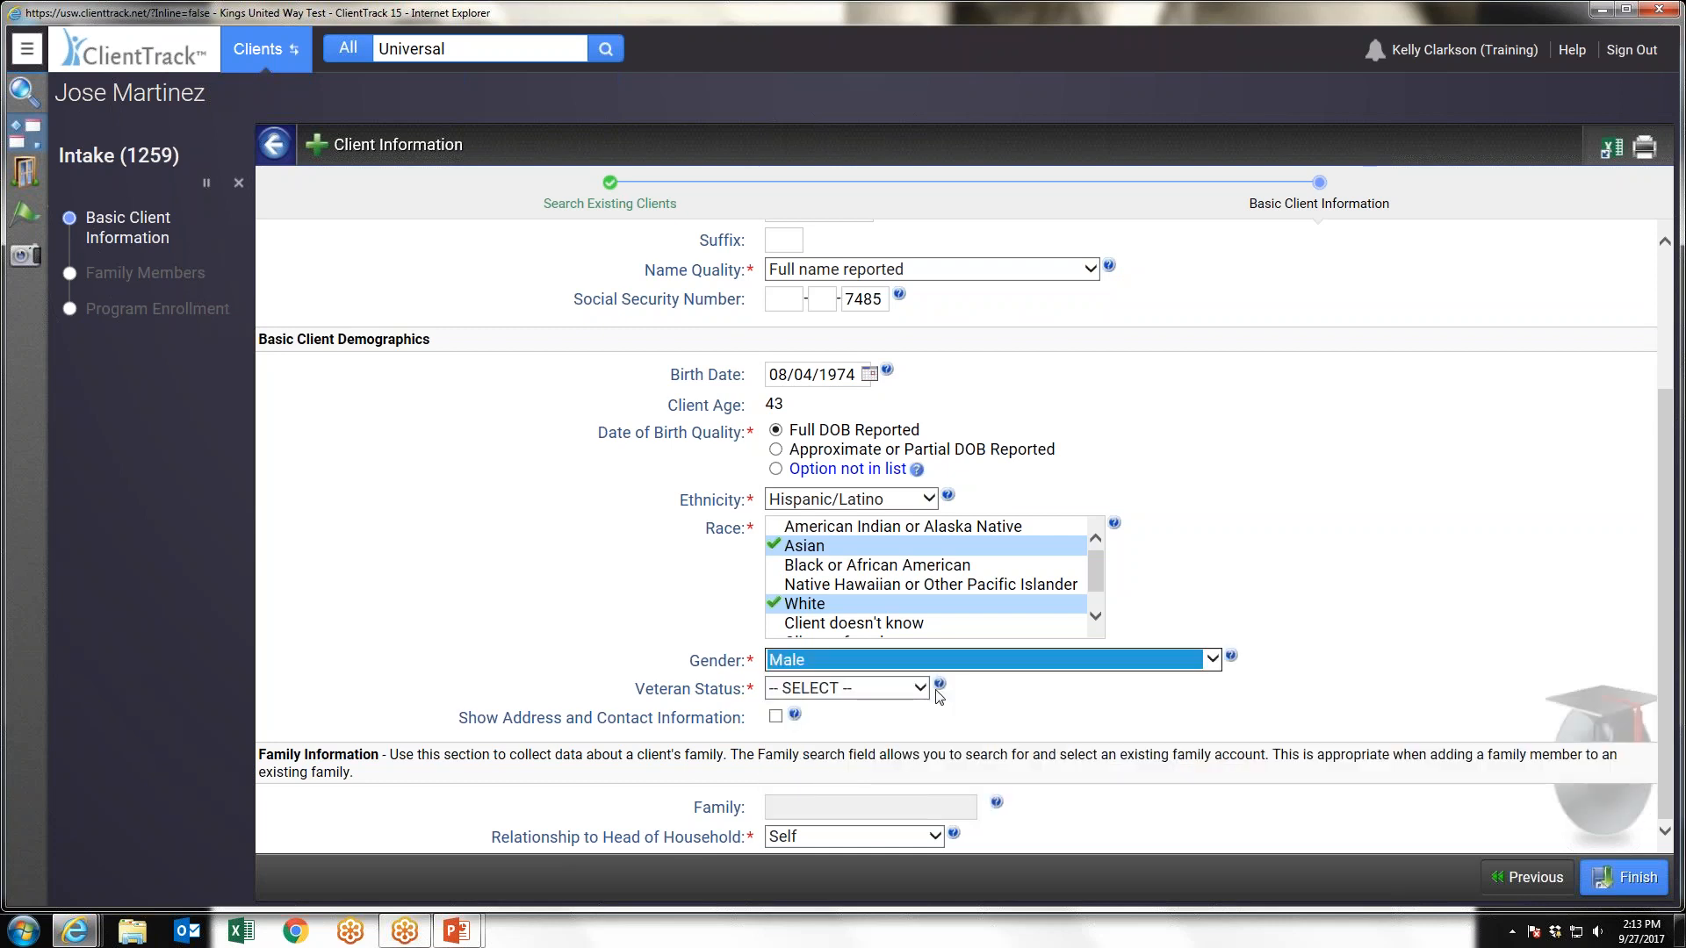
click(922, 688)
click(1053, 721)
click(1059, 722)
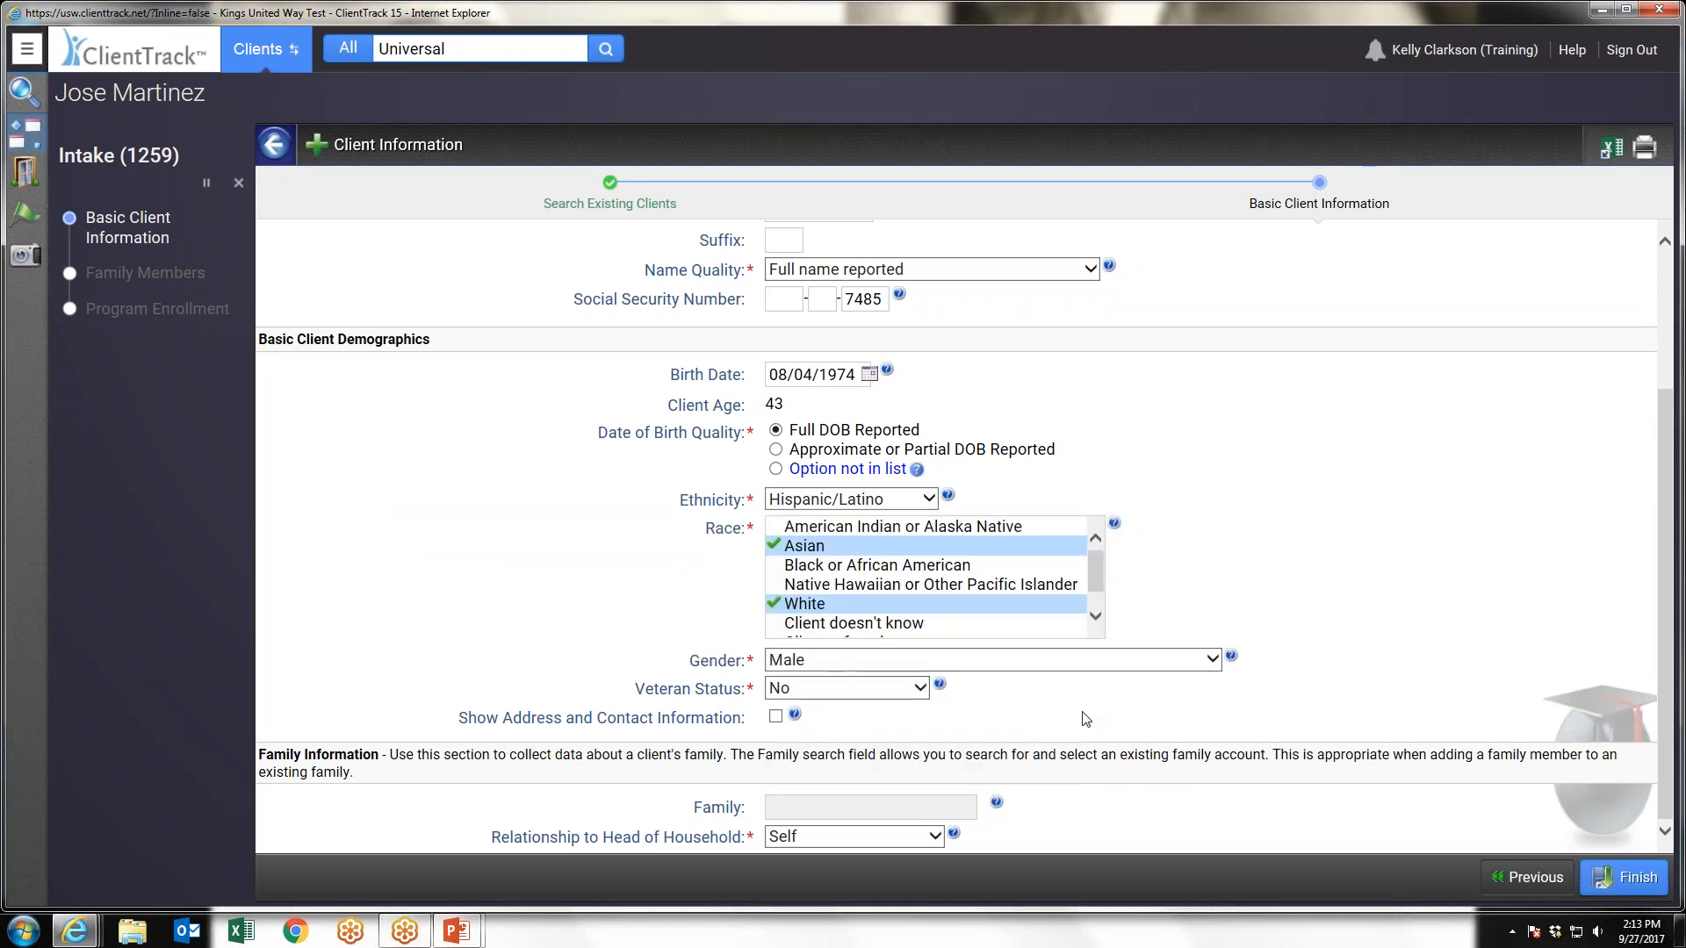
click(1621, 876)
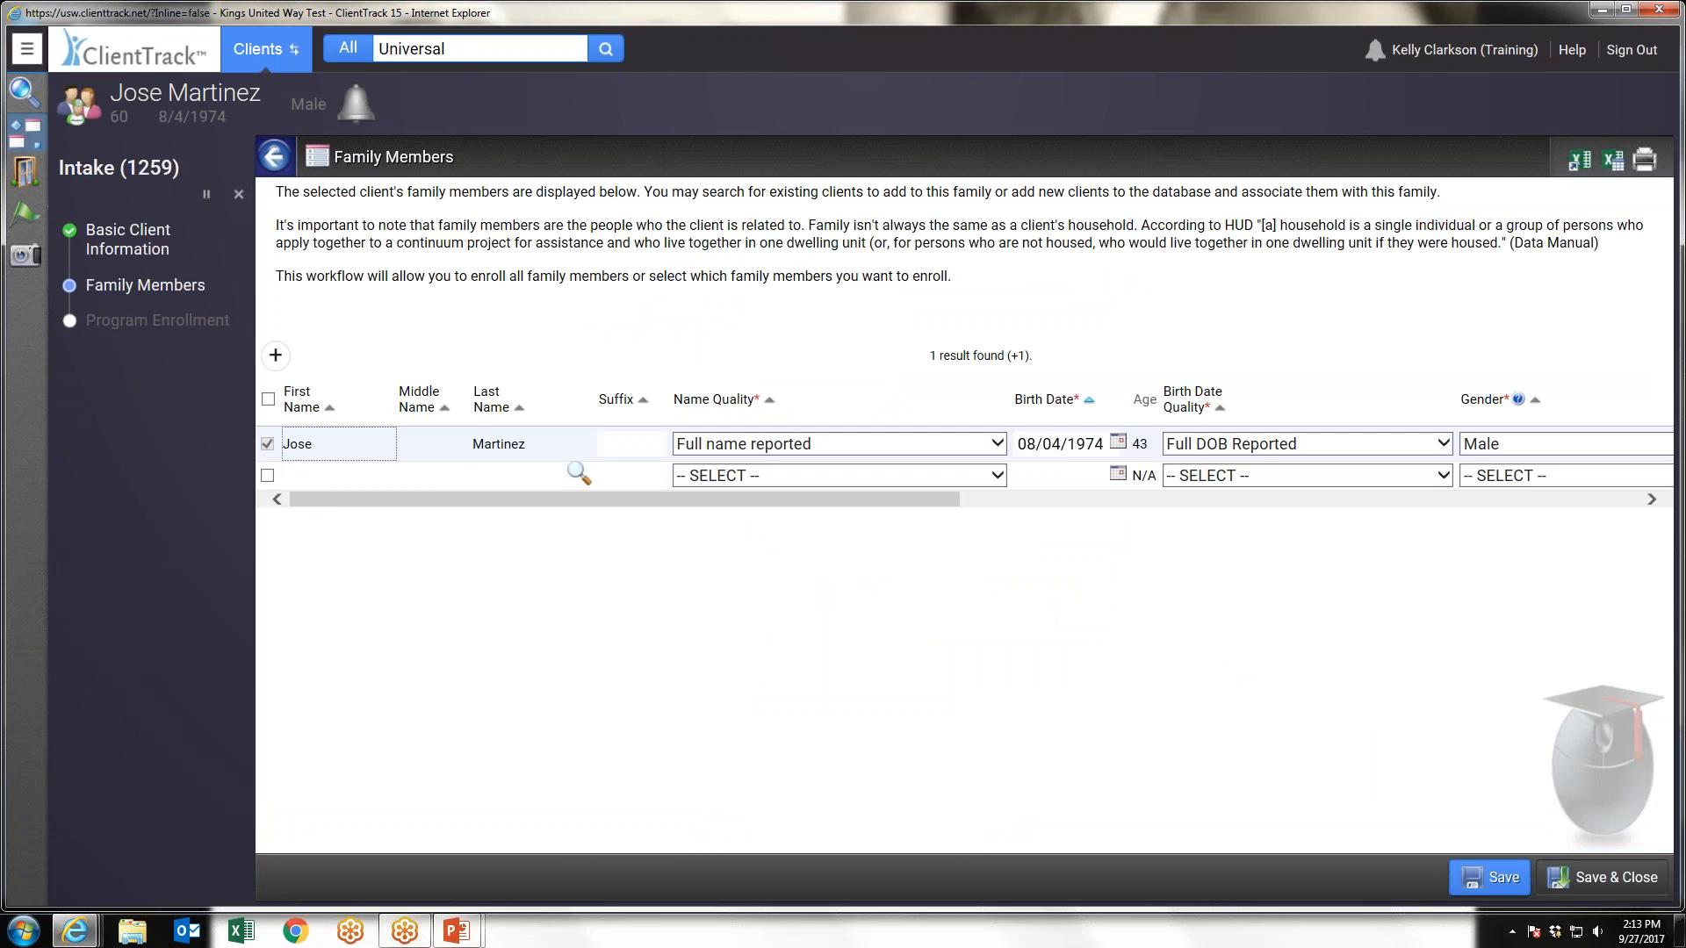
Select the blank row below the client in the family members list and clear its selection again
click(268, 477)
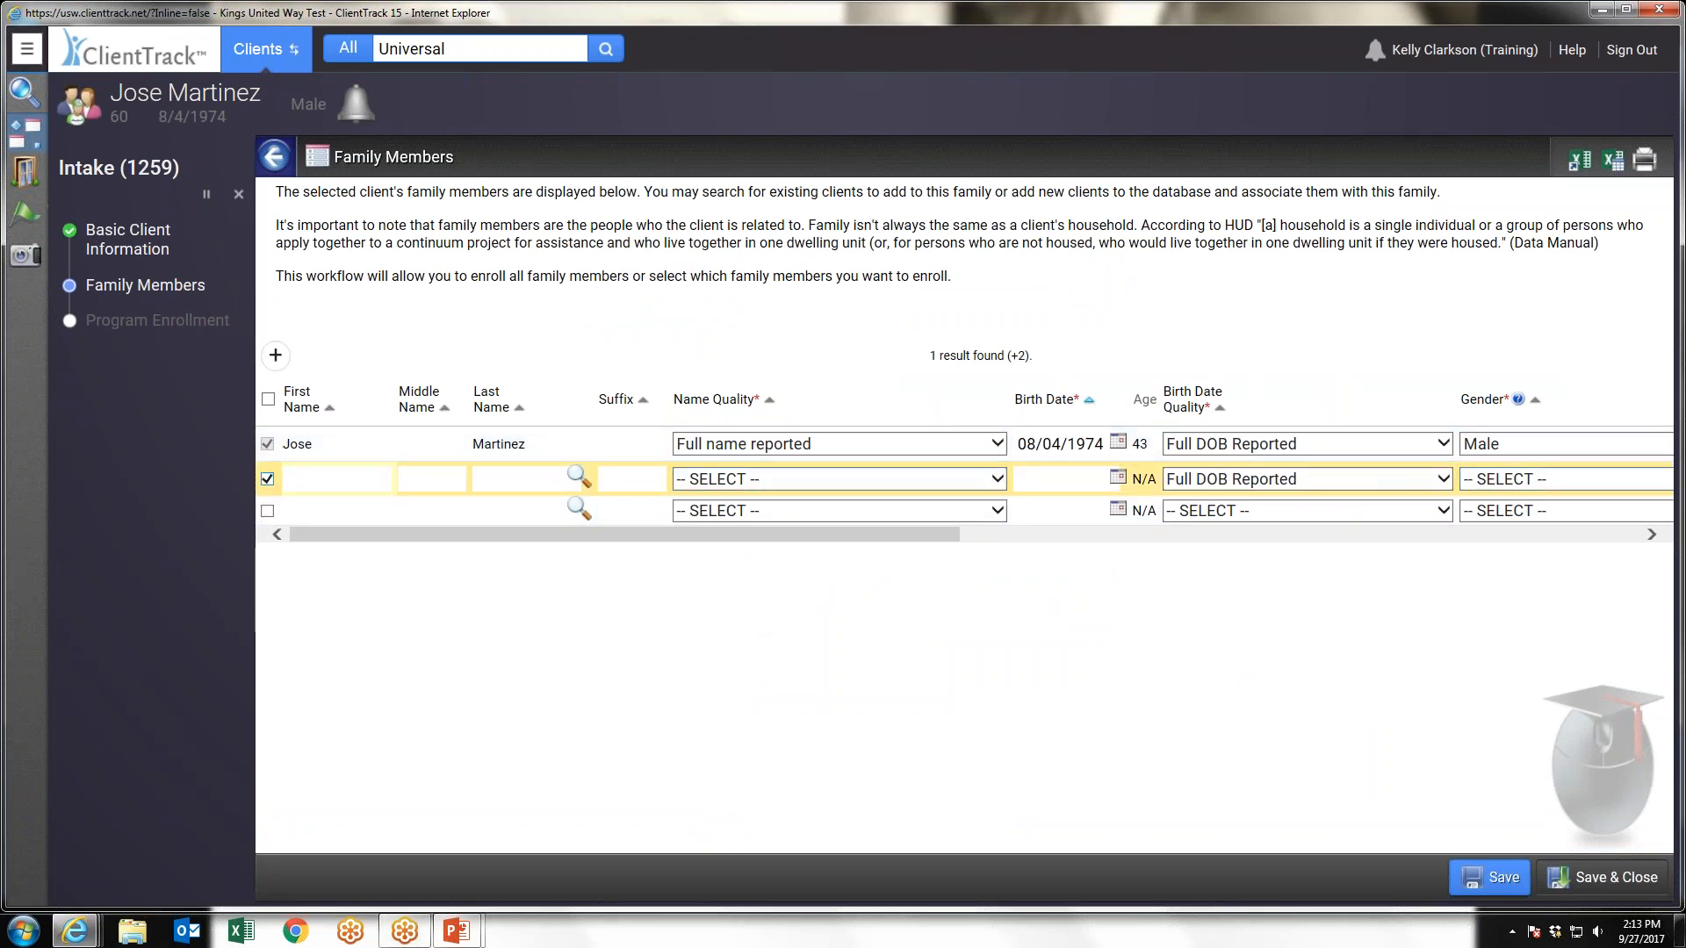
click(268, 479)
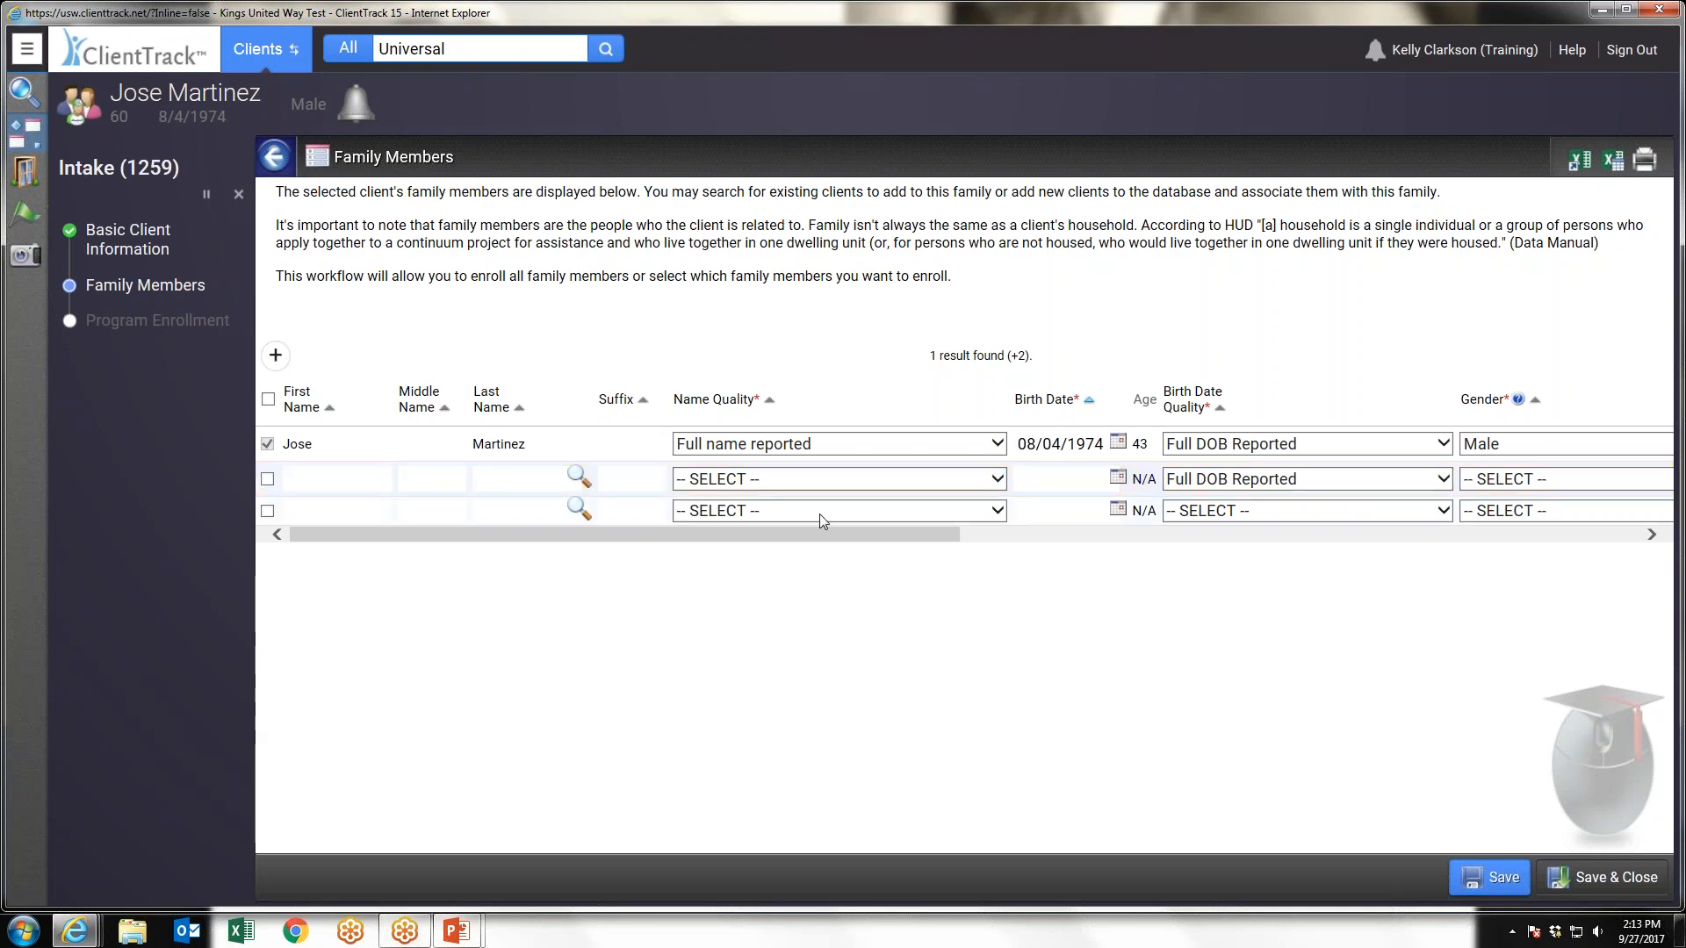
Save and close the family members list, and choose ABC Test Project for the HUD program enrollment
drag(823, 537, 1575, 568)
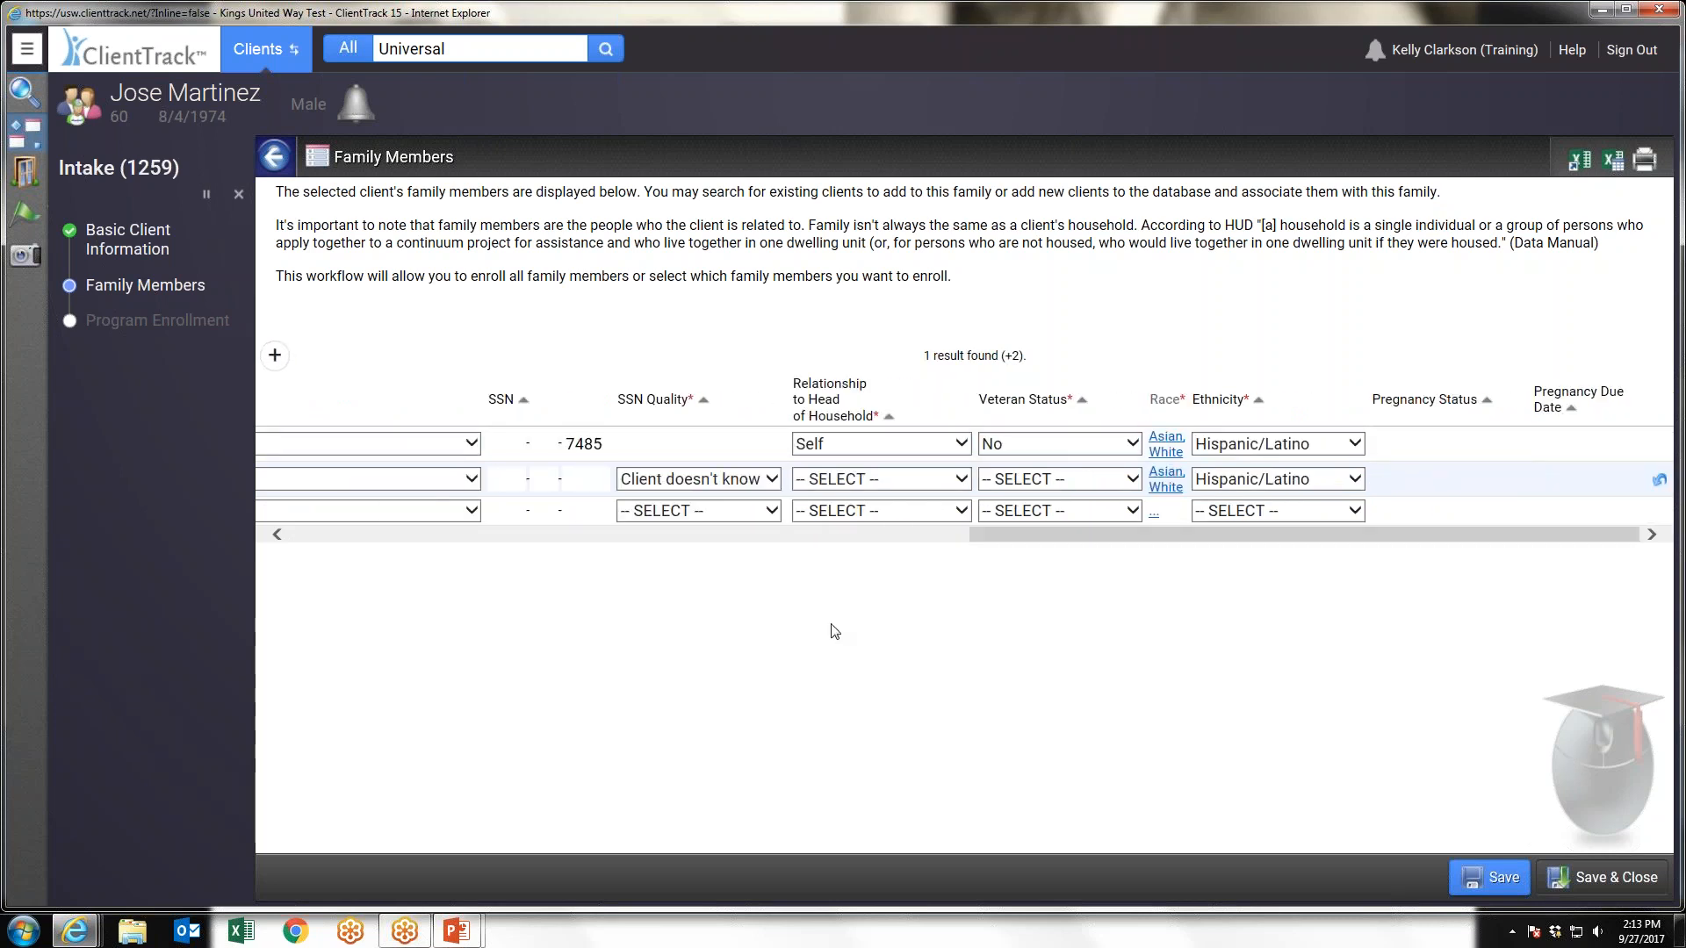
click(1611, 877)
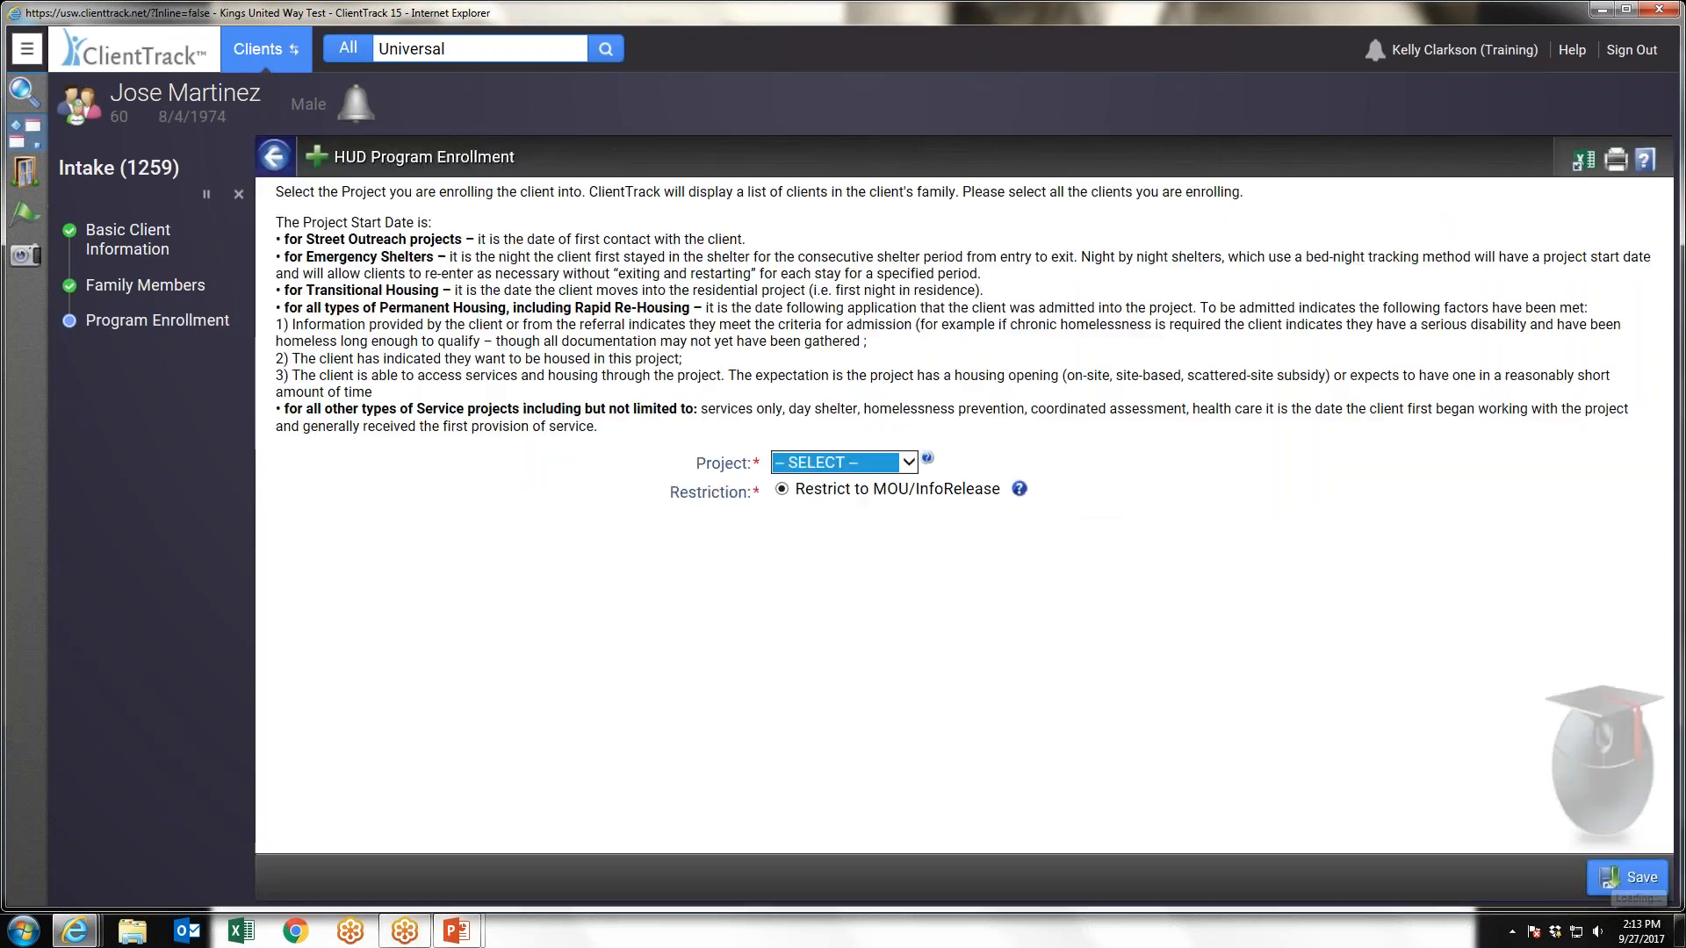
click(862, 468)
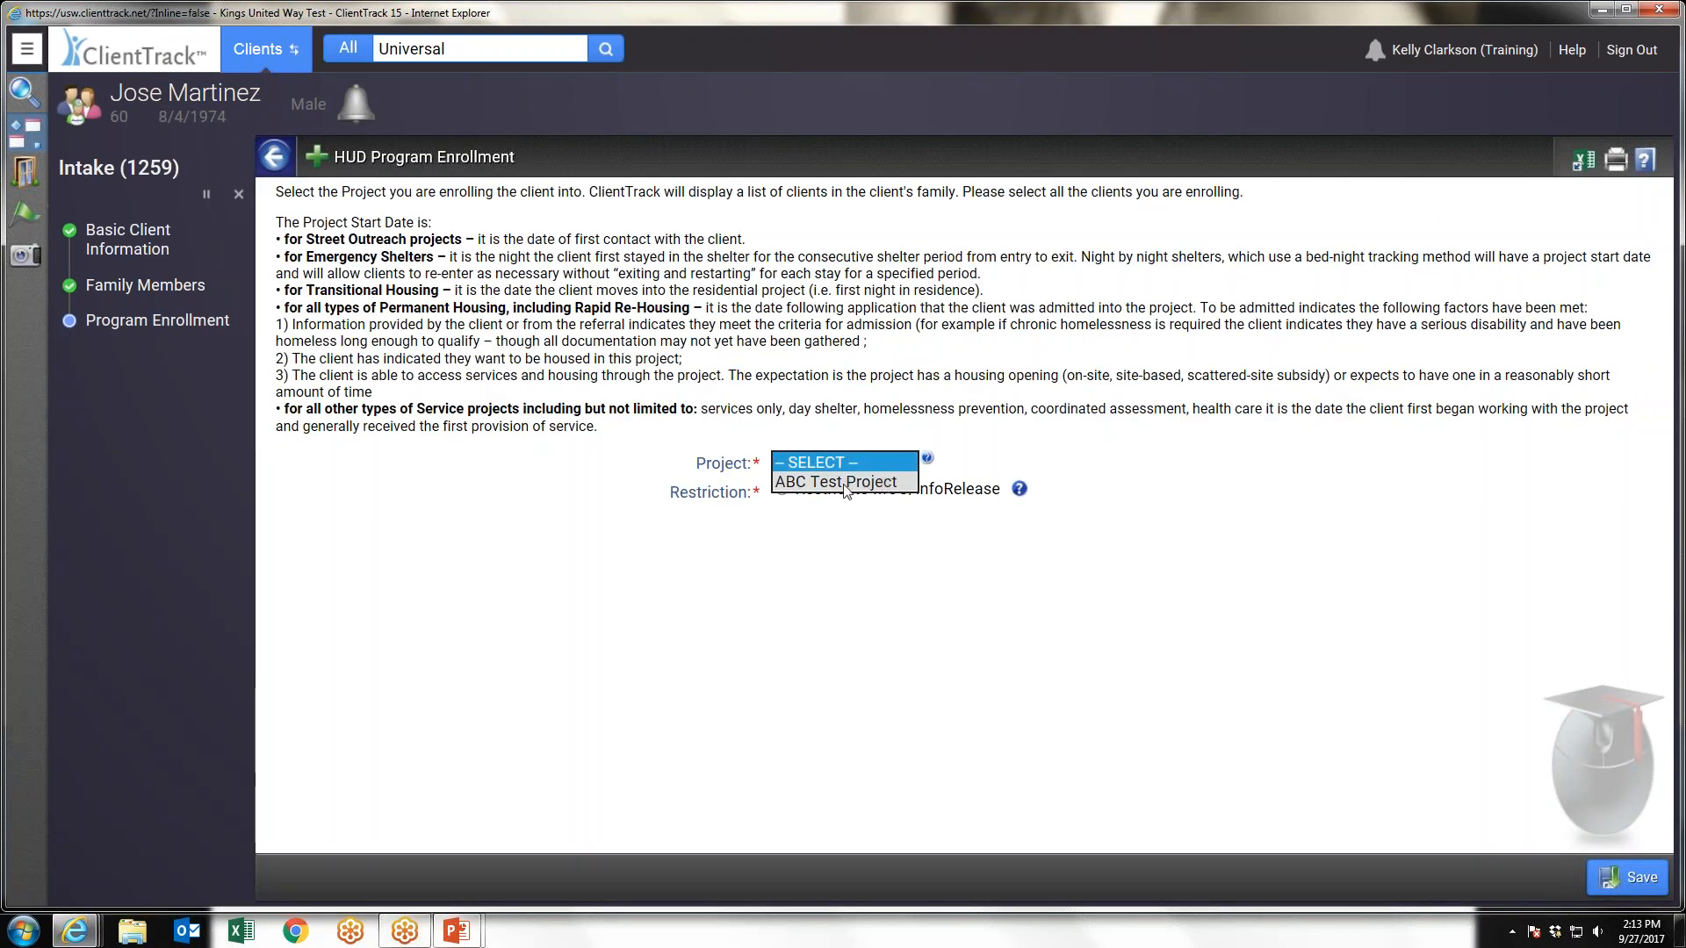
click(846, 485)
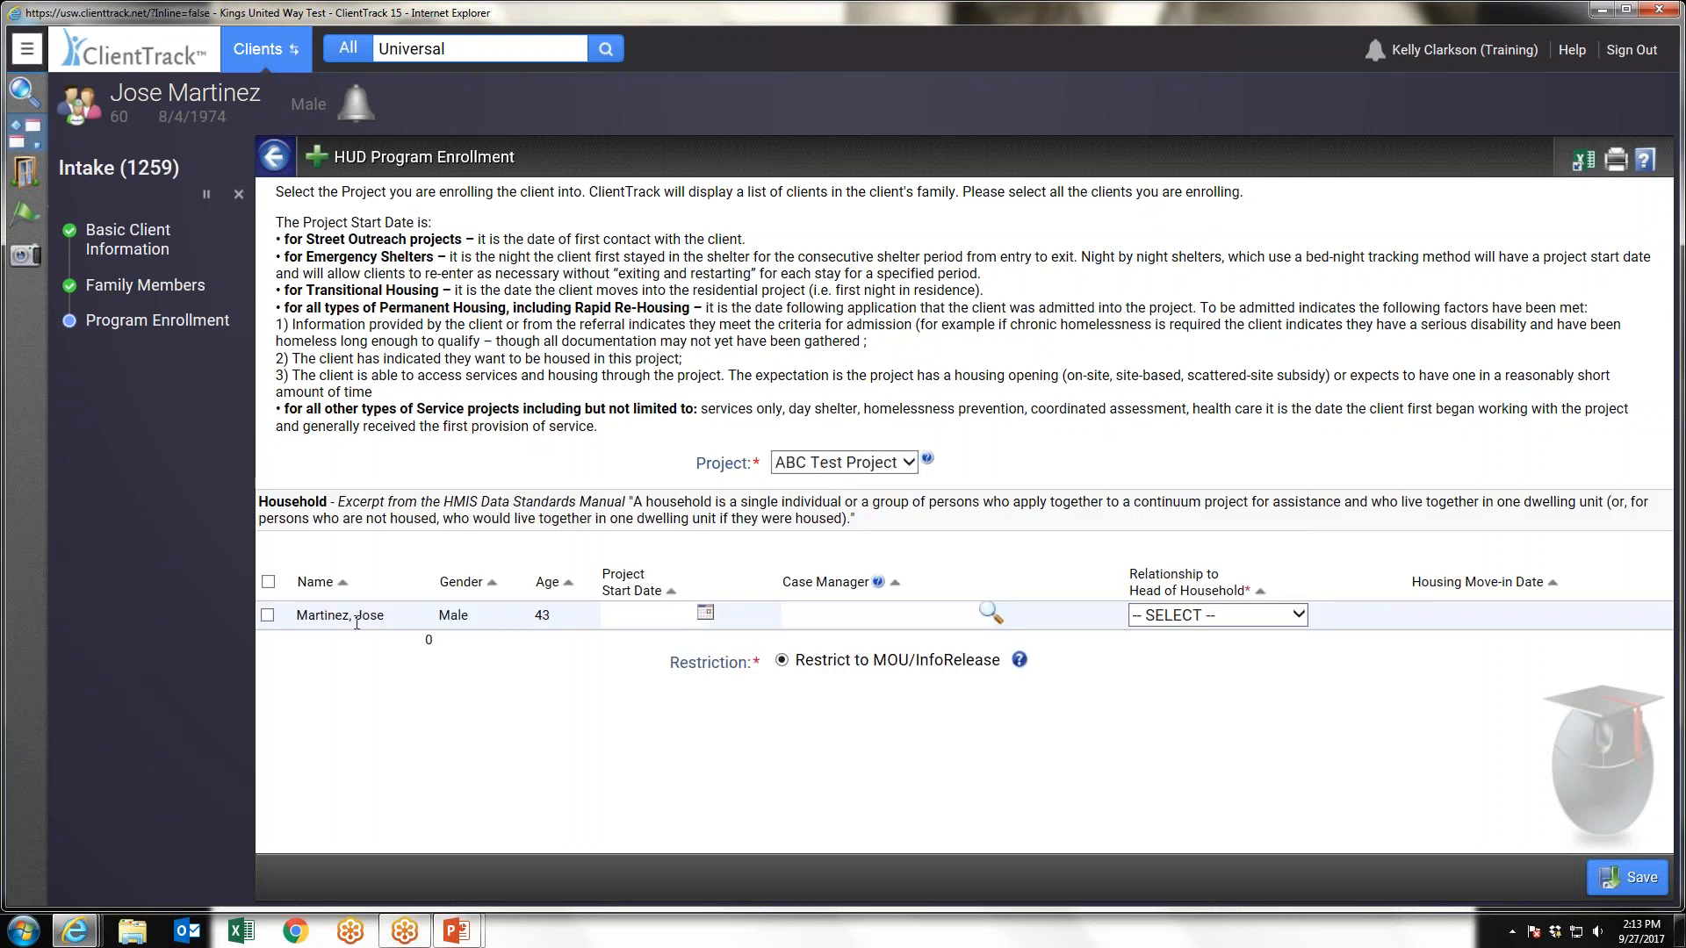
Include the client in the enrollment with a project start date of 09/01/2017 and save the enrollment
click(659, 616)
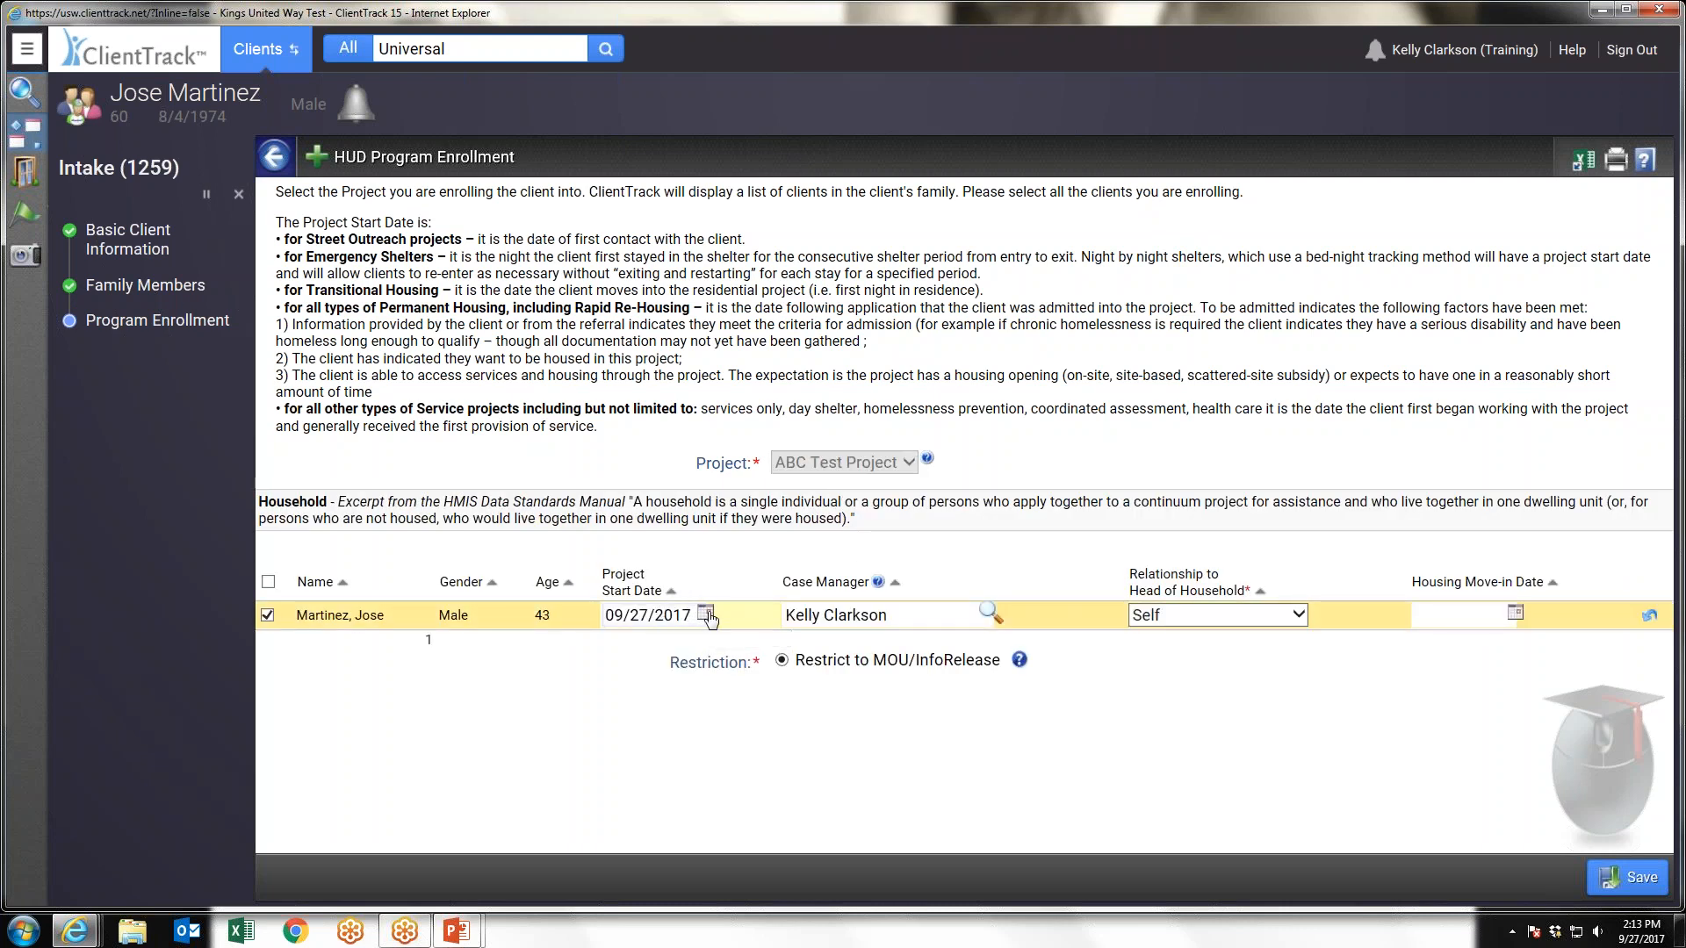
click(705, 612)
click(652, 614)
double_click(652, 615)
click(705, 612)
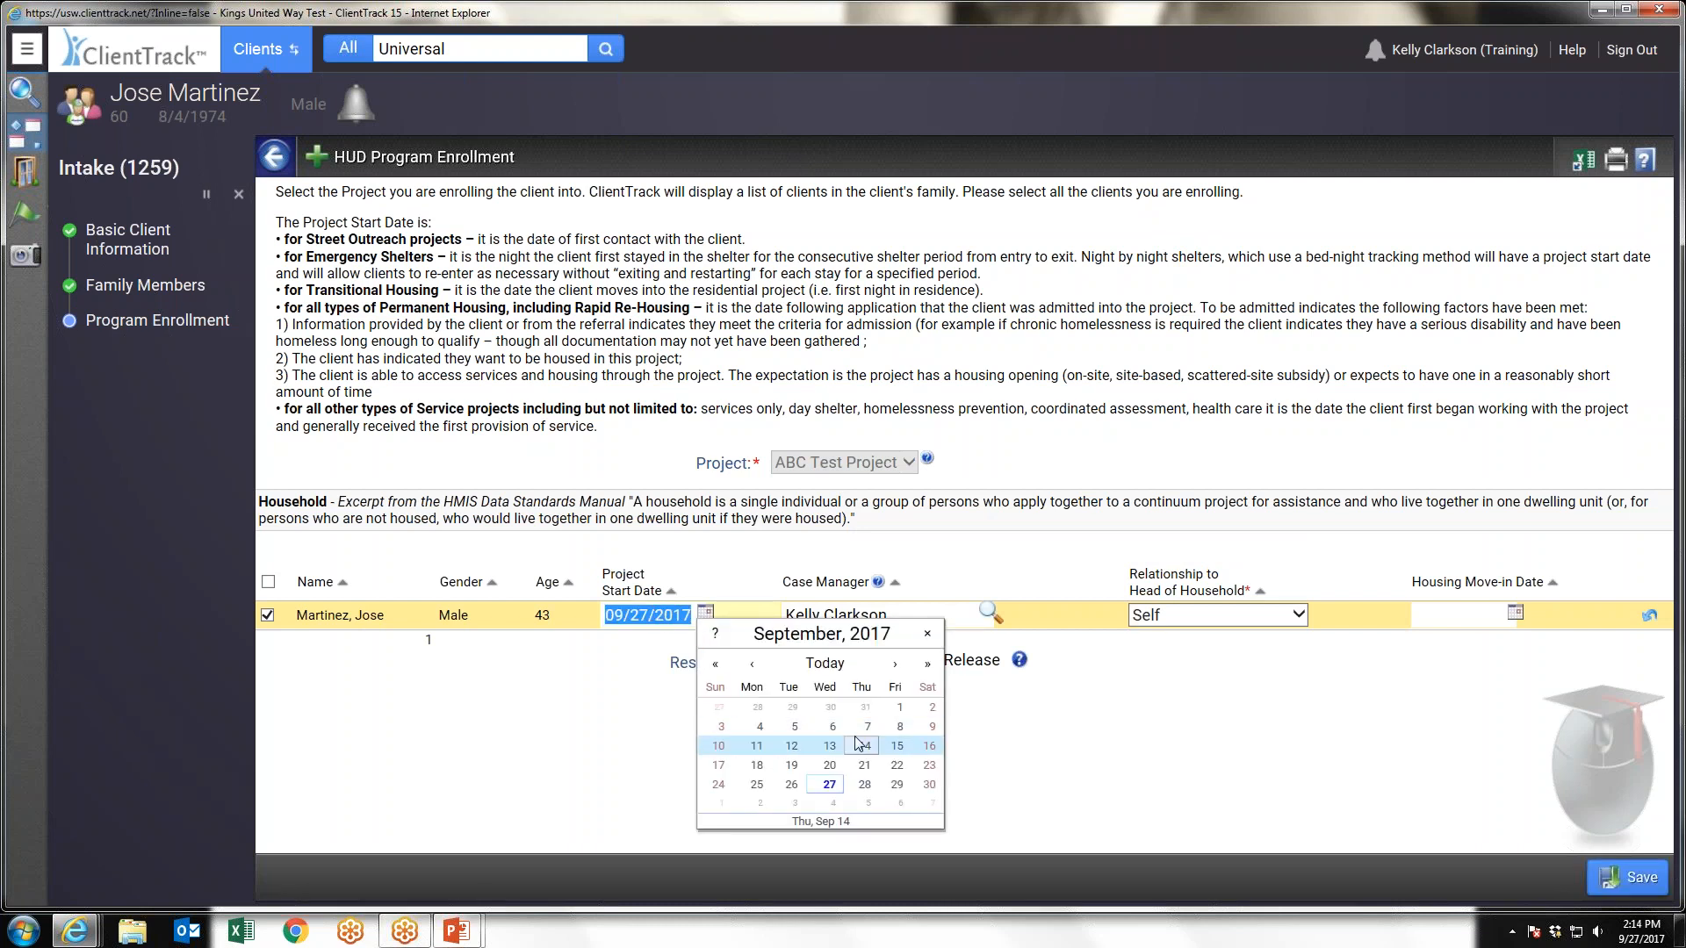
click(896, 708)
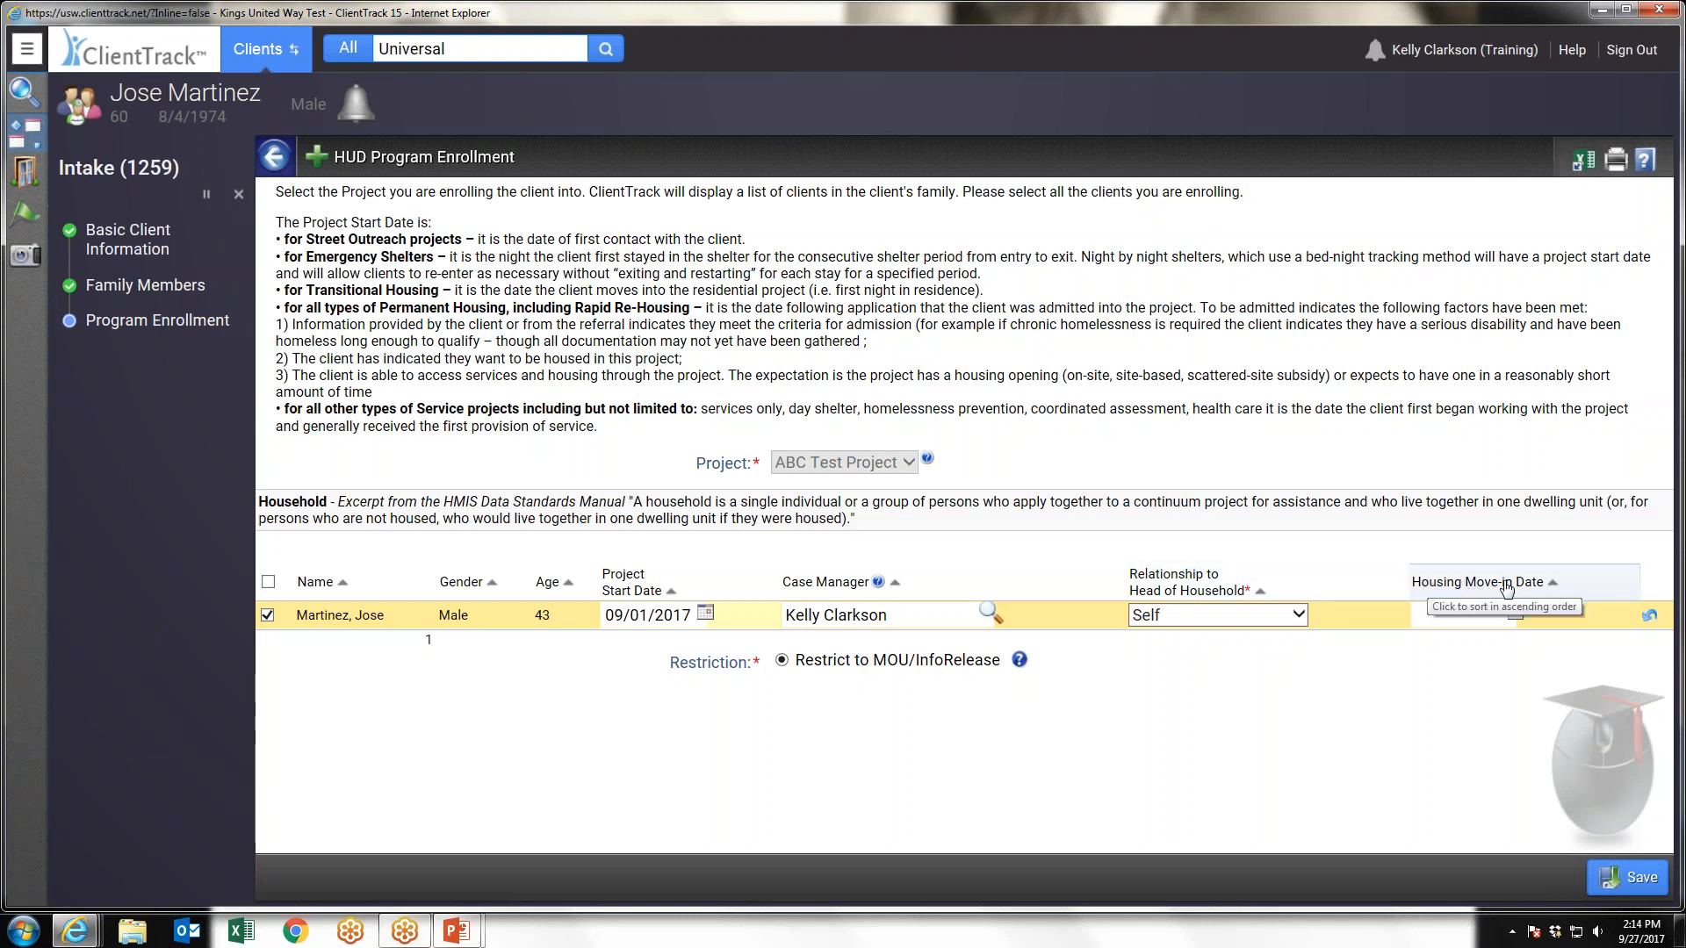
click(1553, 584)
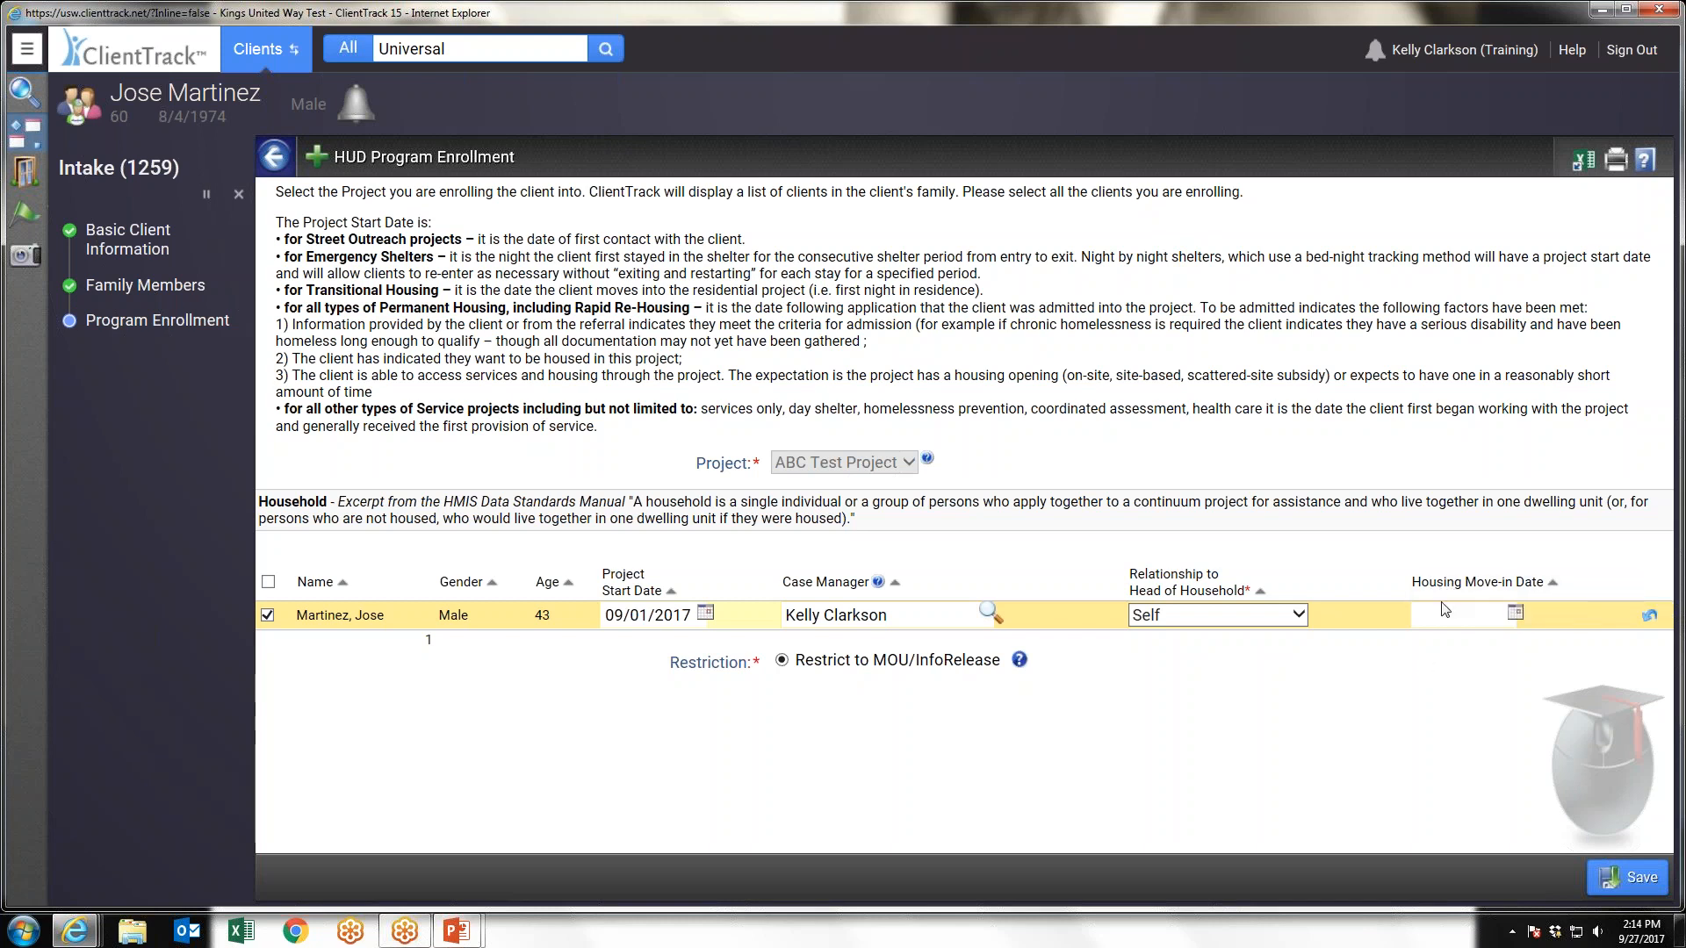
click(1464, 612)
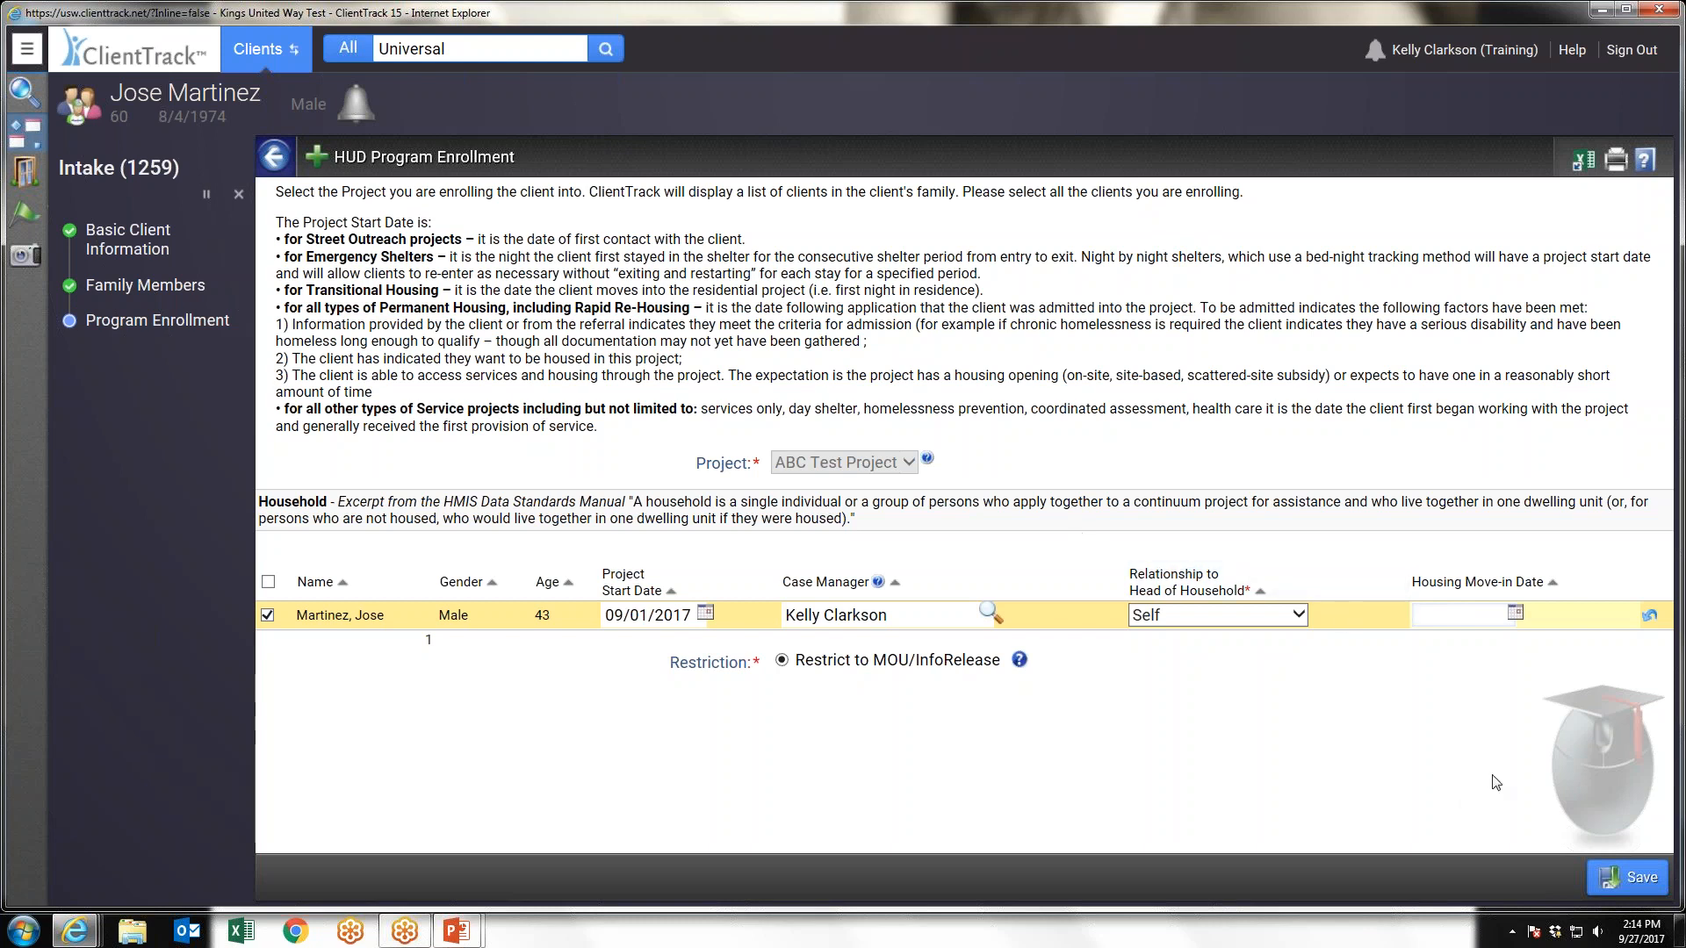
click(1632, 877)
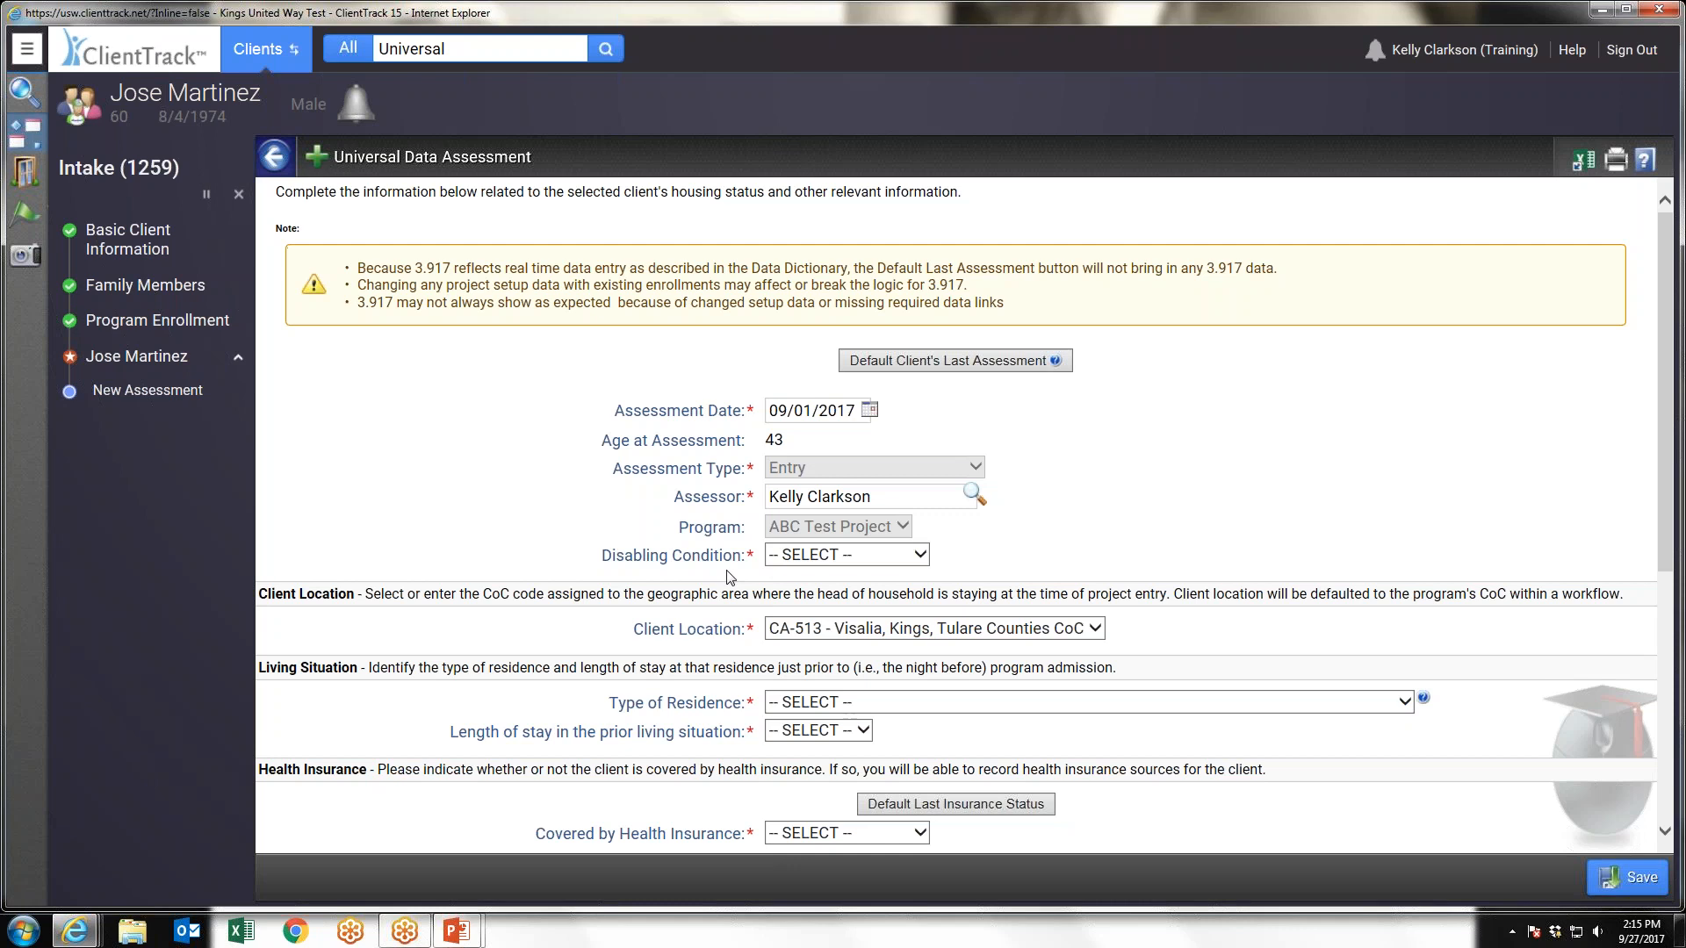
Set the disabling condition to No in the Universal Data Assessment
click(858, 562)
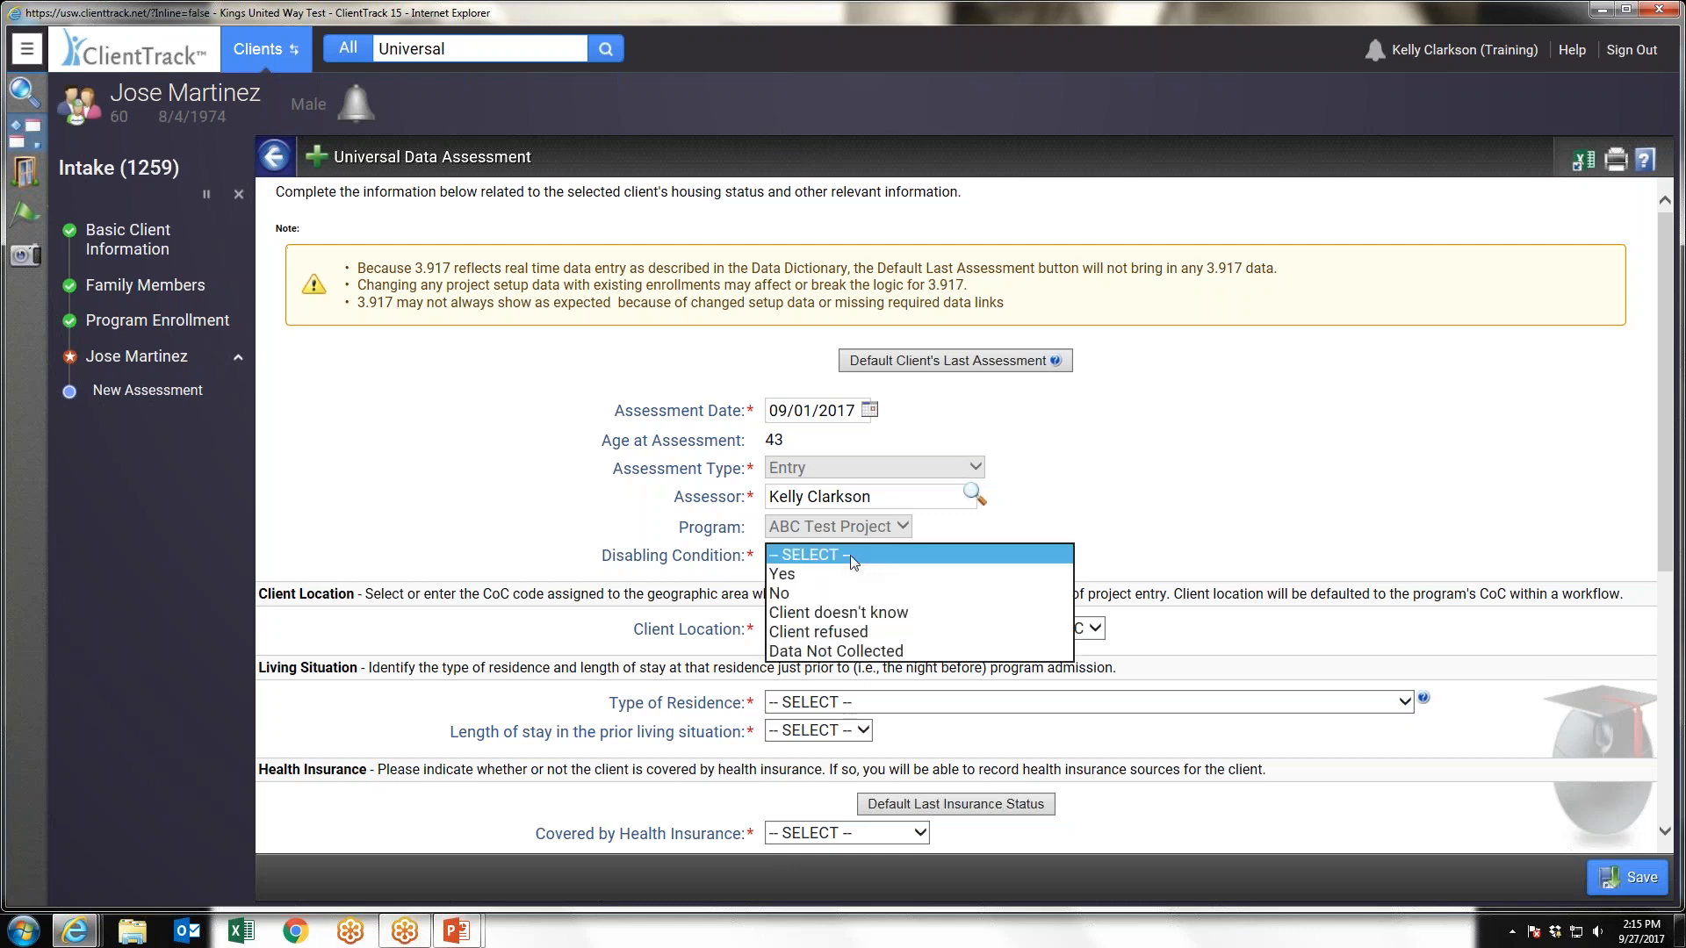
click(813, 595)
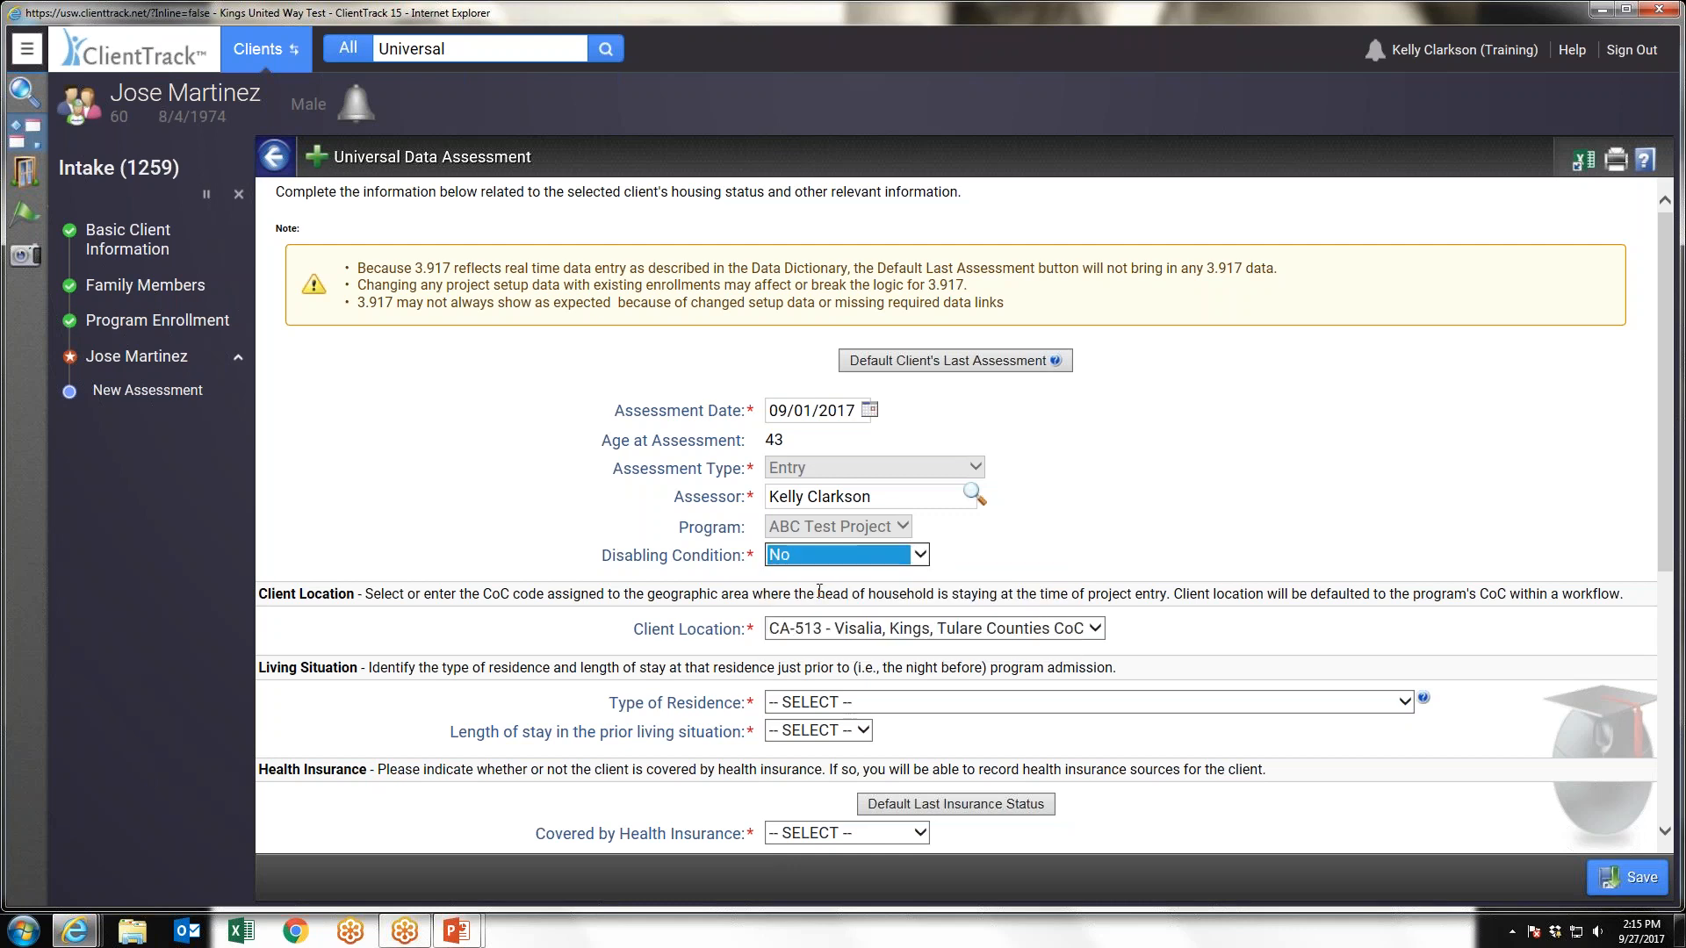
Set the type of residence under Living Situation to Place not meant for habitation
click(865, 705)
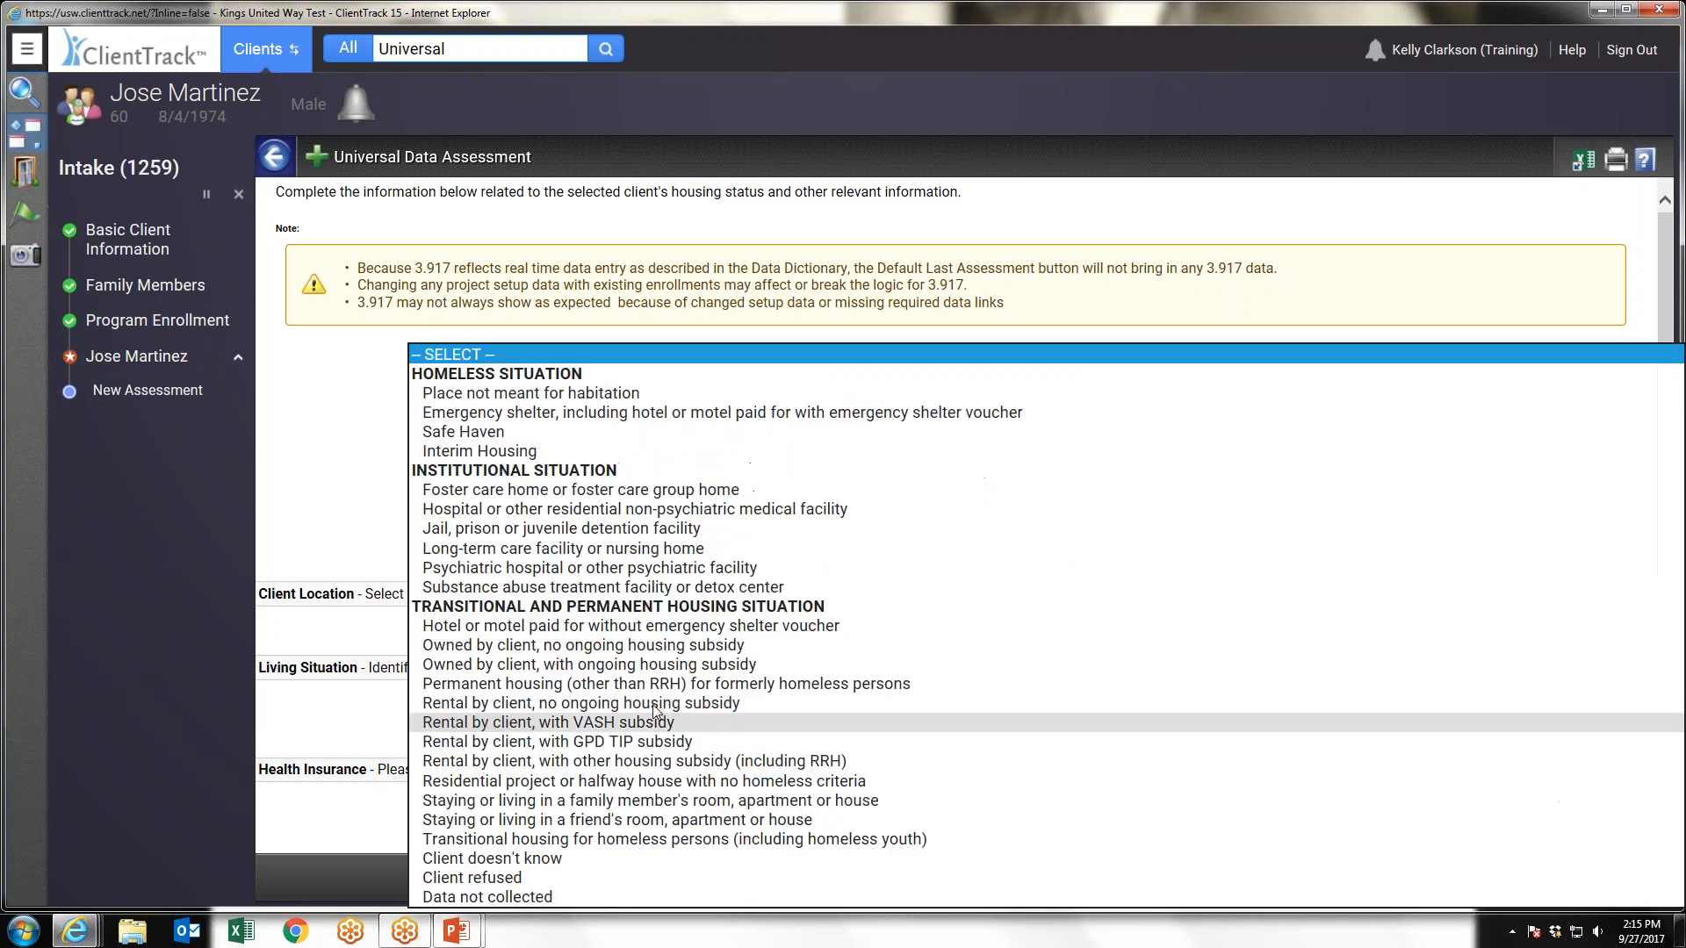
key(Escape)
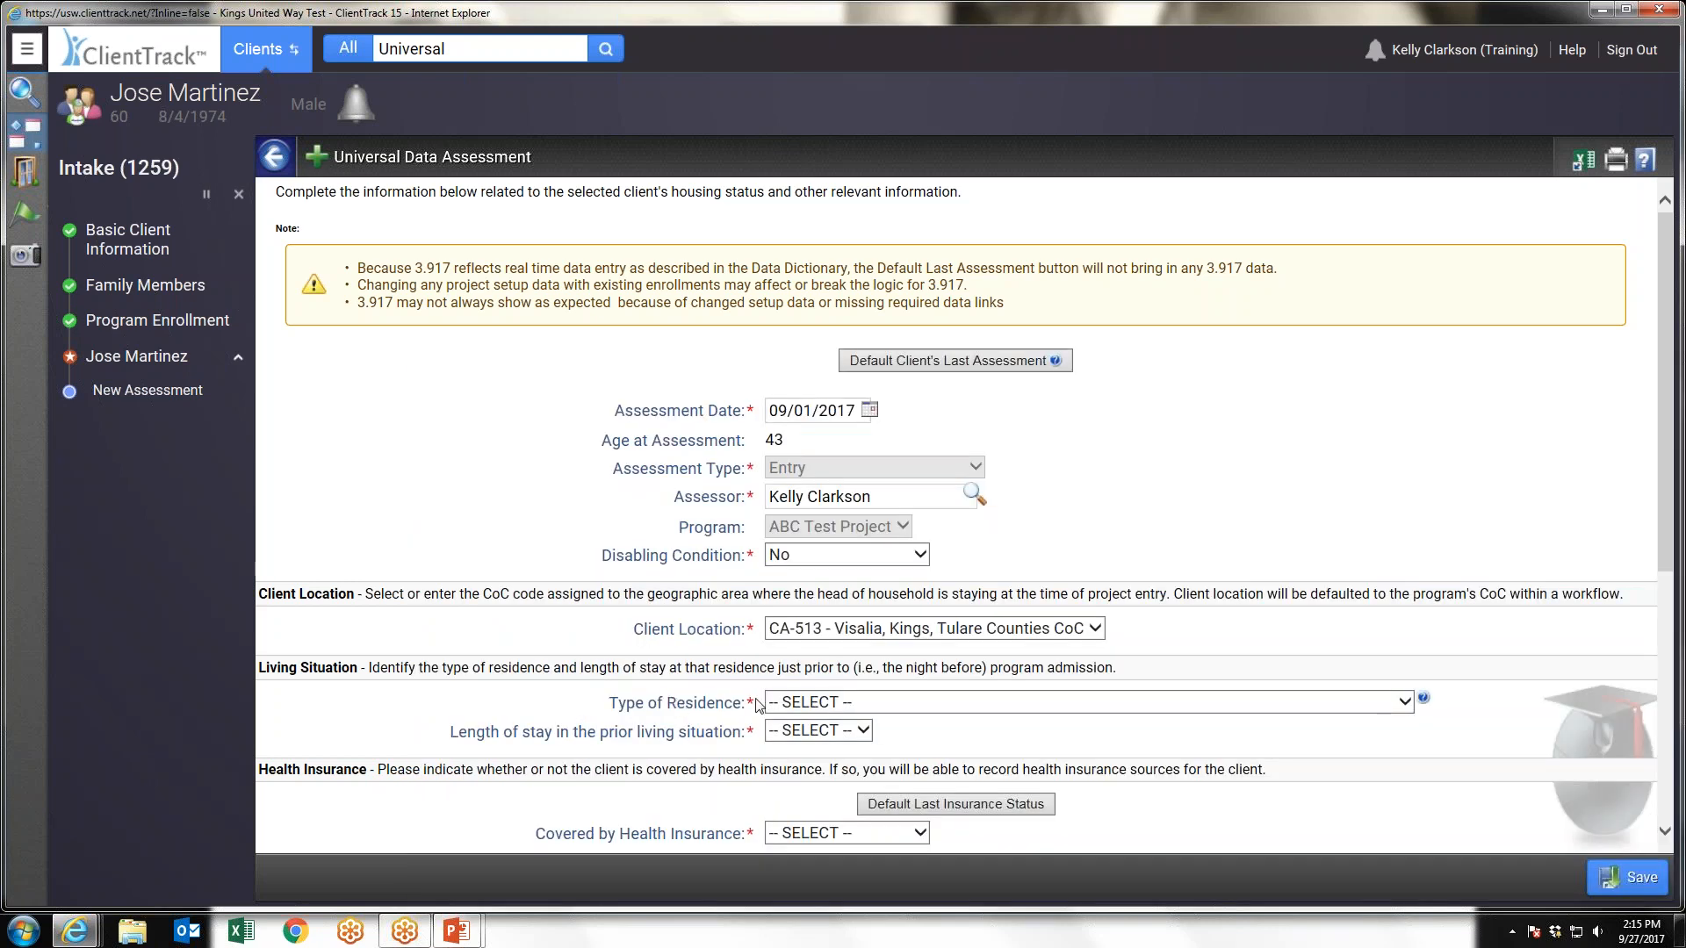
scroll(1196, 630, down, 1)
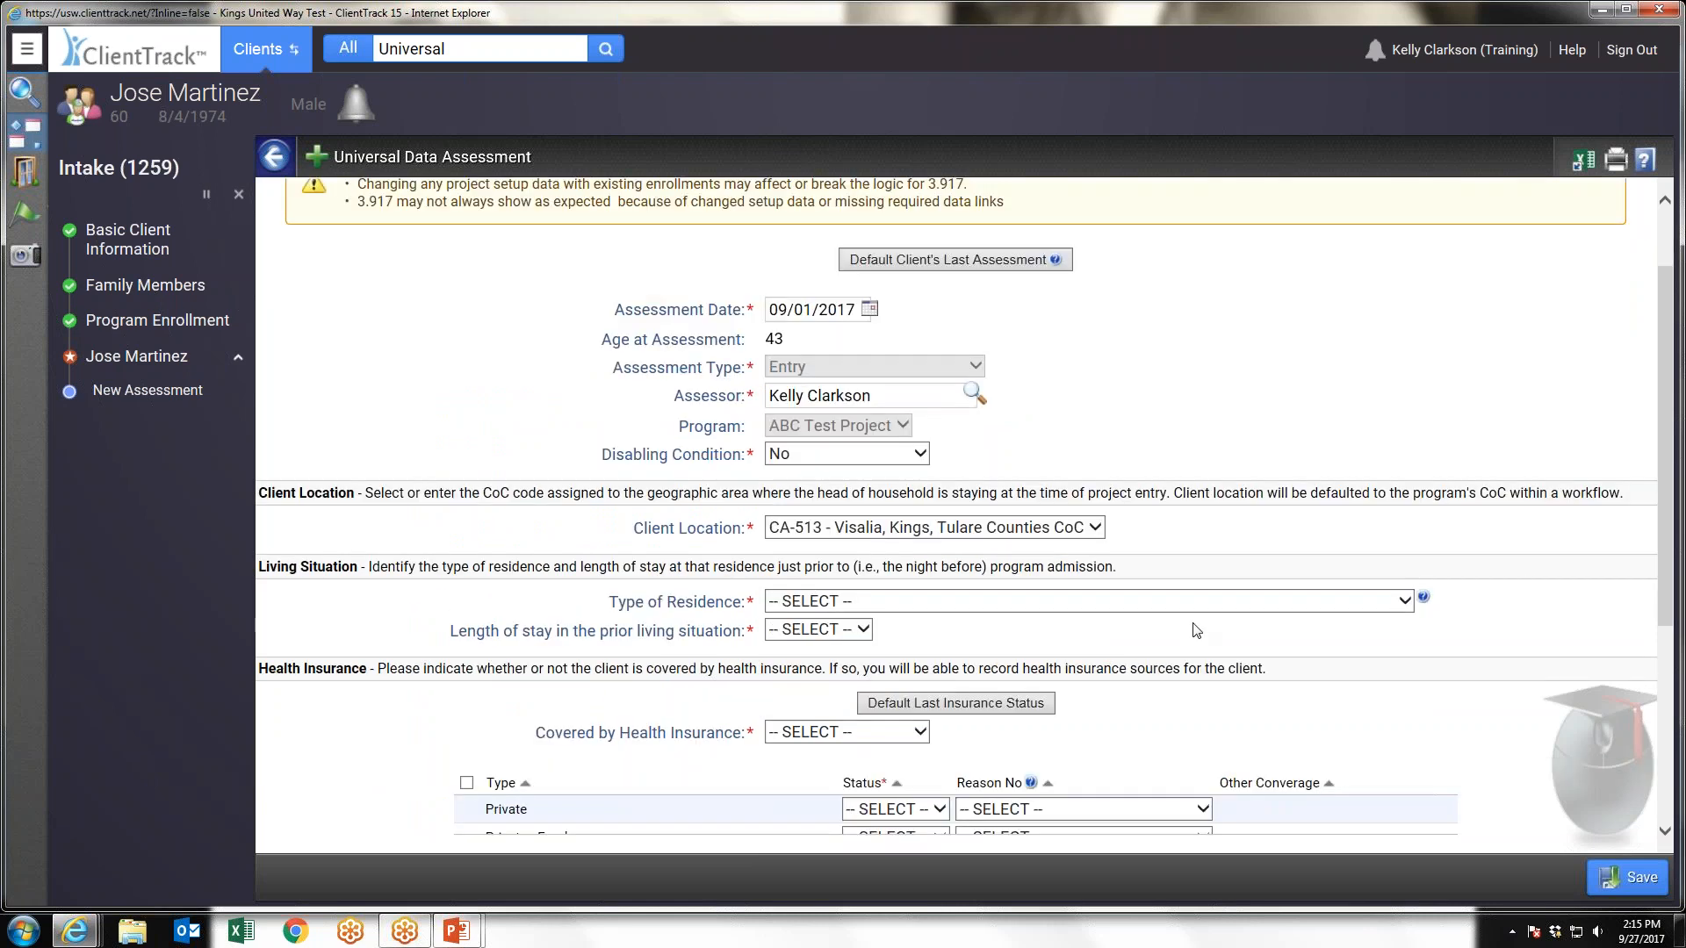
scroll(1196, 630, down, 1)
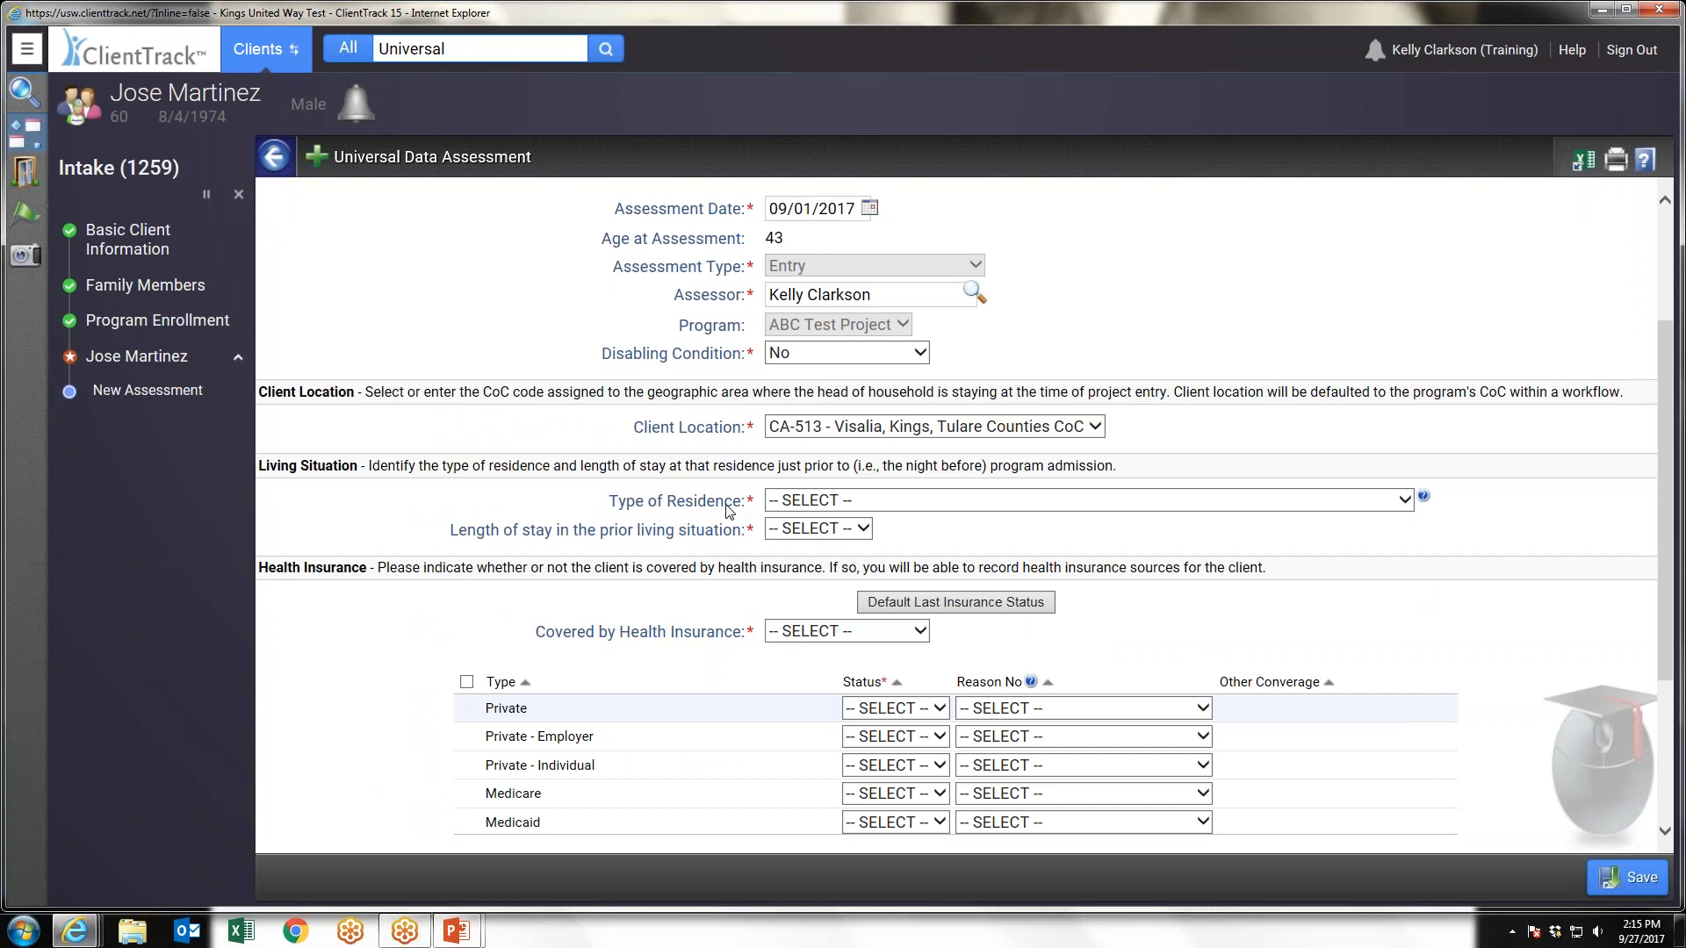
click(905, 506)
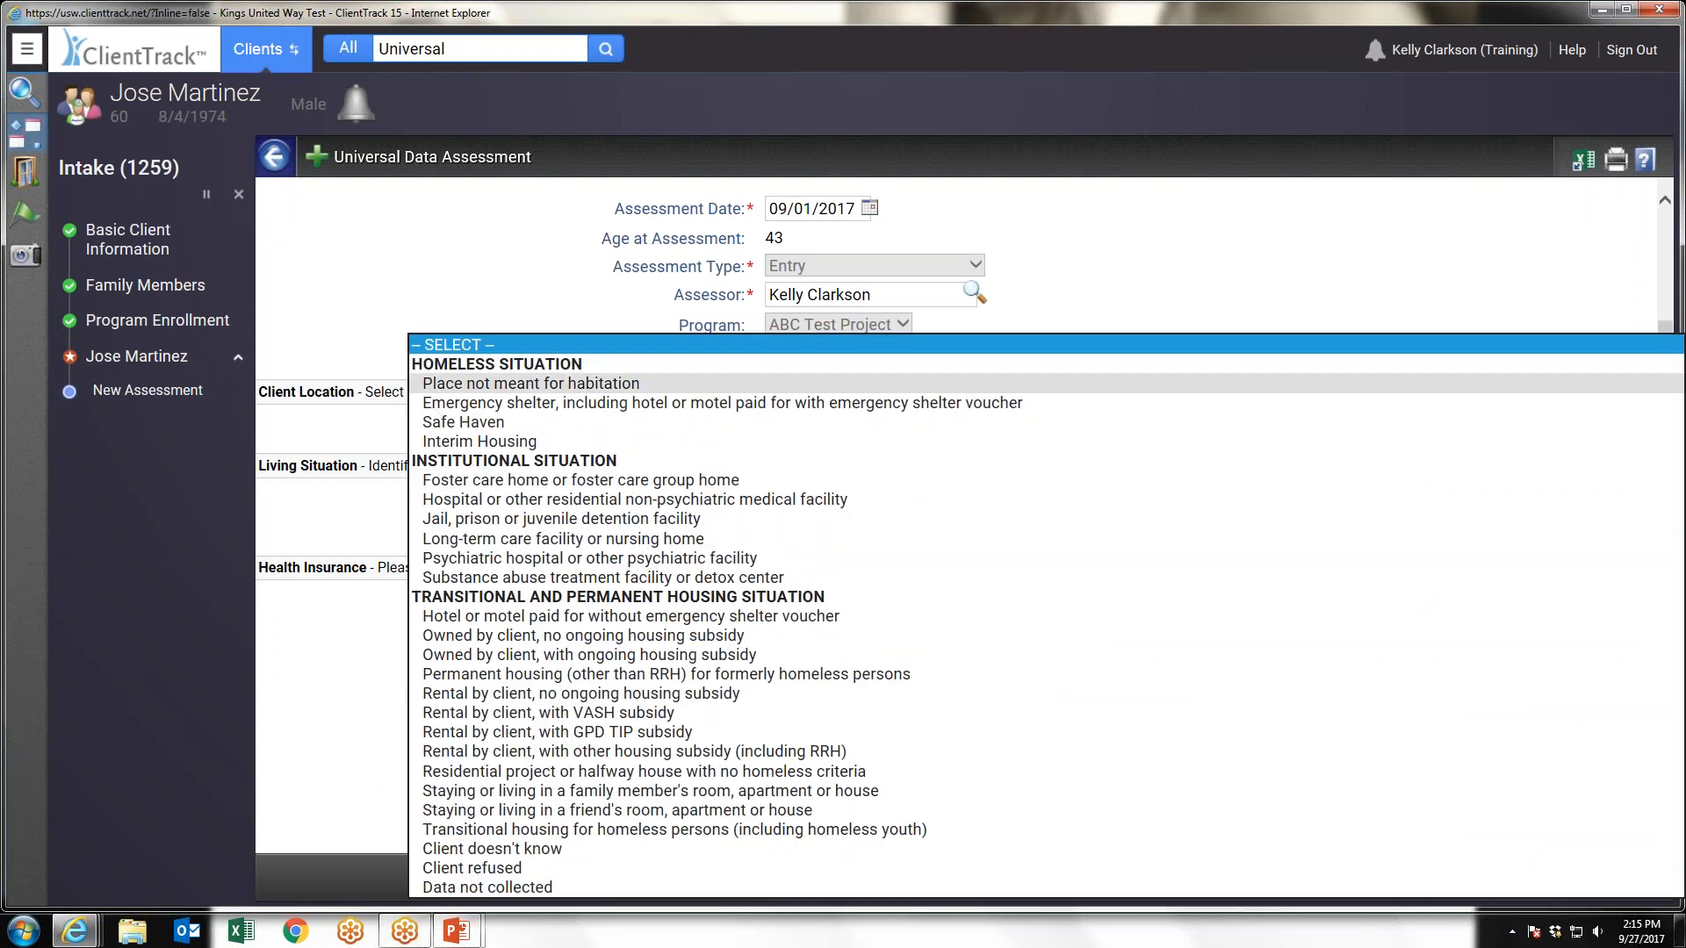
click(496, 384)
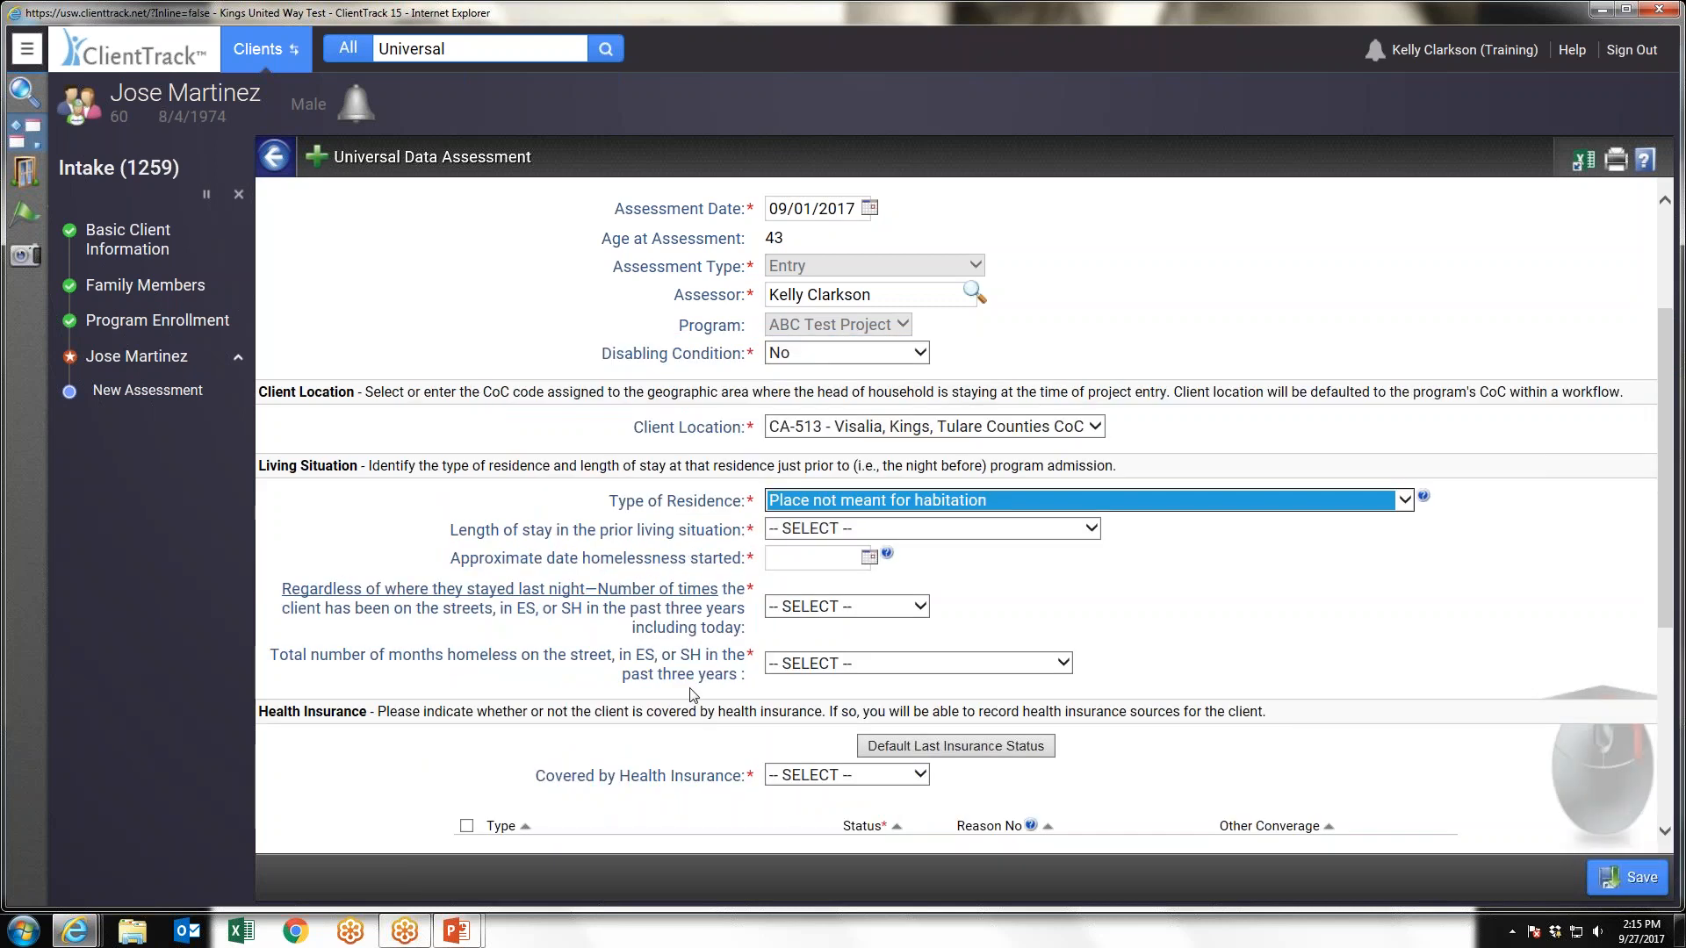
Set the type of residence to Rental by client, with other housing subsidy (including RRH)
click(947, 505)
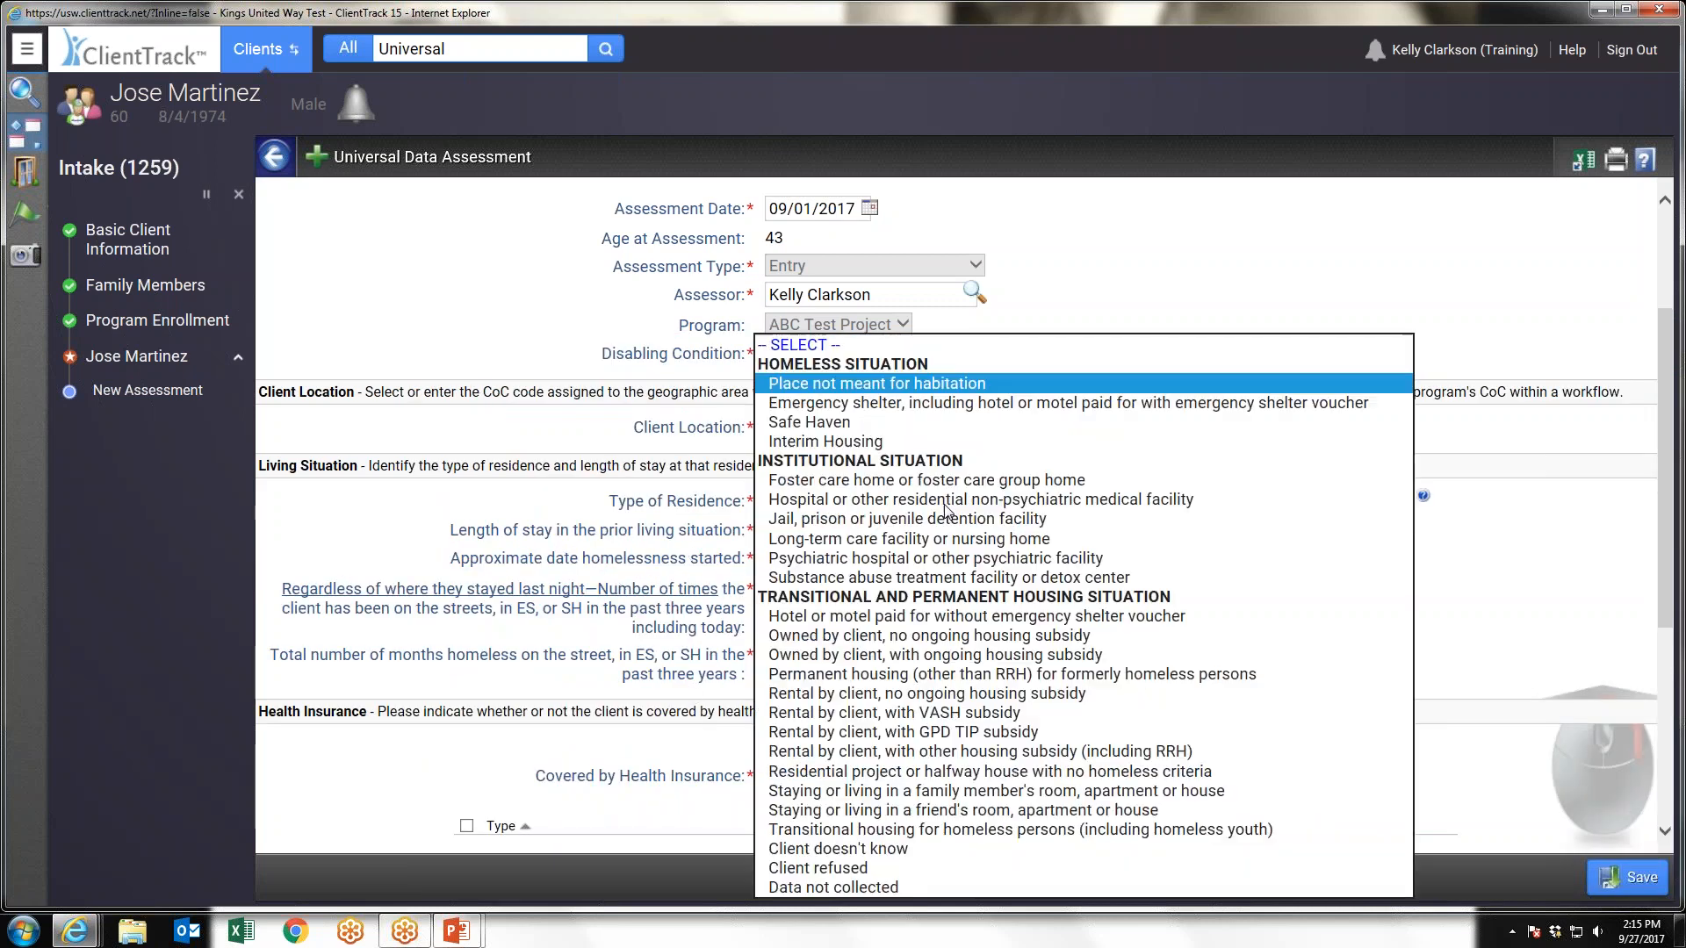
click(911, 753)
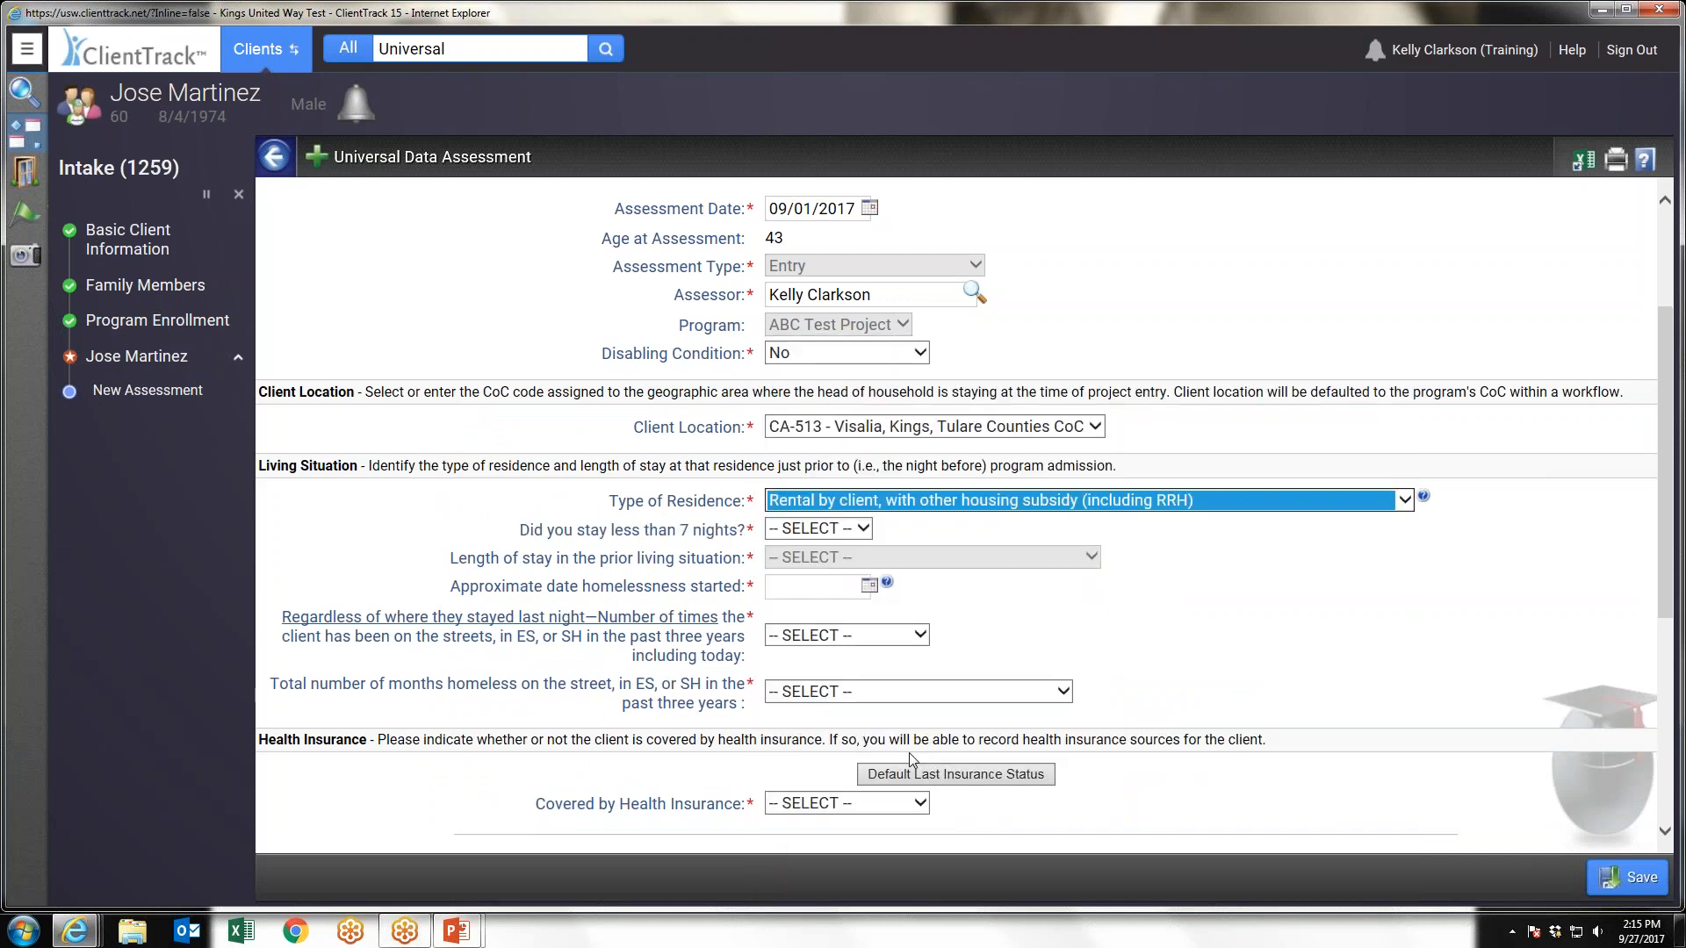
Answer No to staying less than 7 nights and set the length of stay to 90 days or more, but less than one year
click(840, 529)
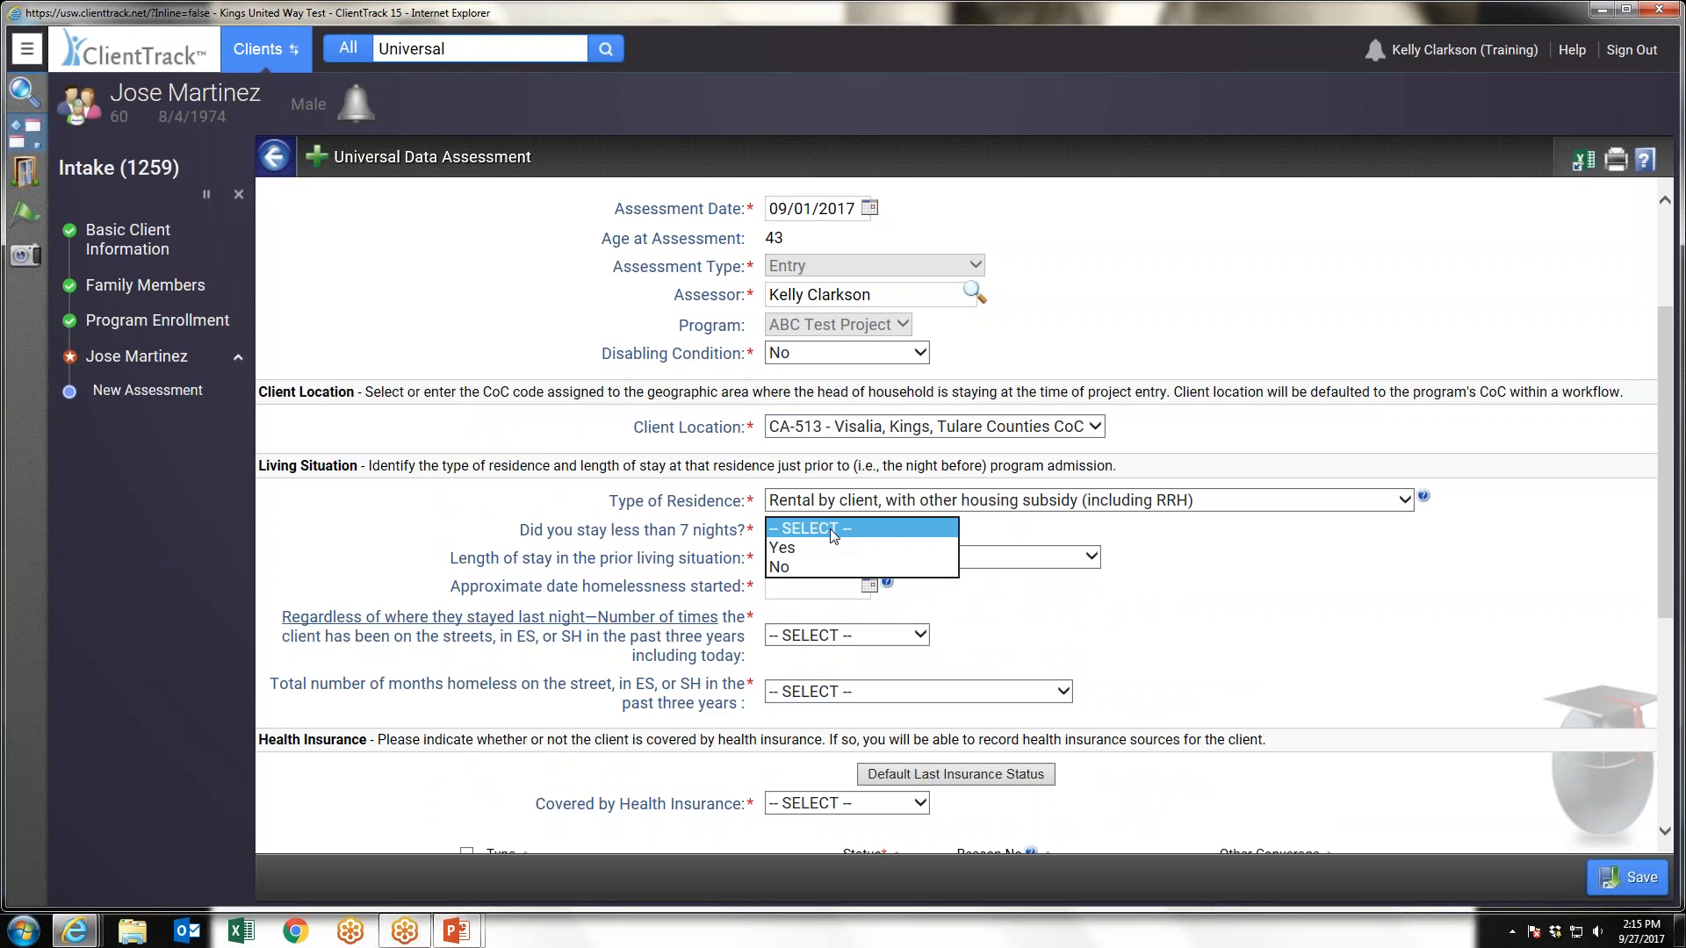
click(781, 568)
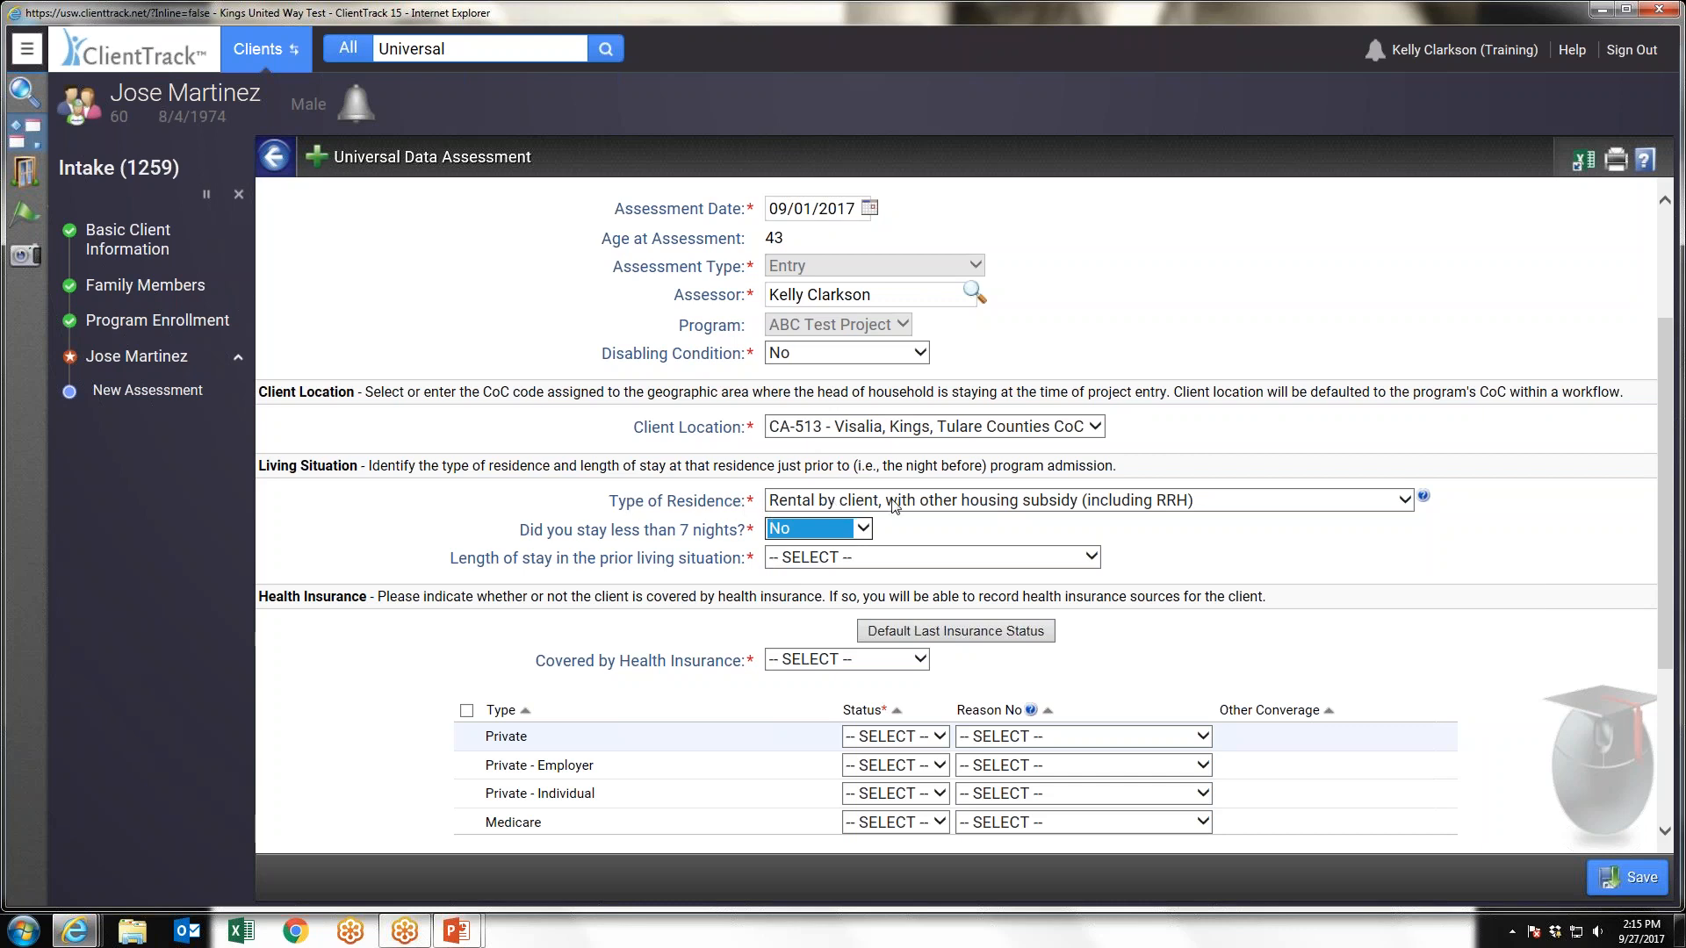
click(850, 558)
click(830, 615)
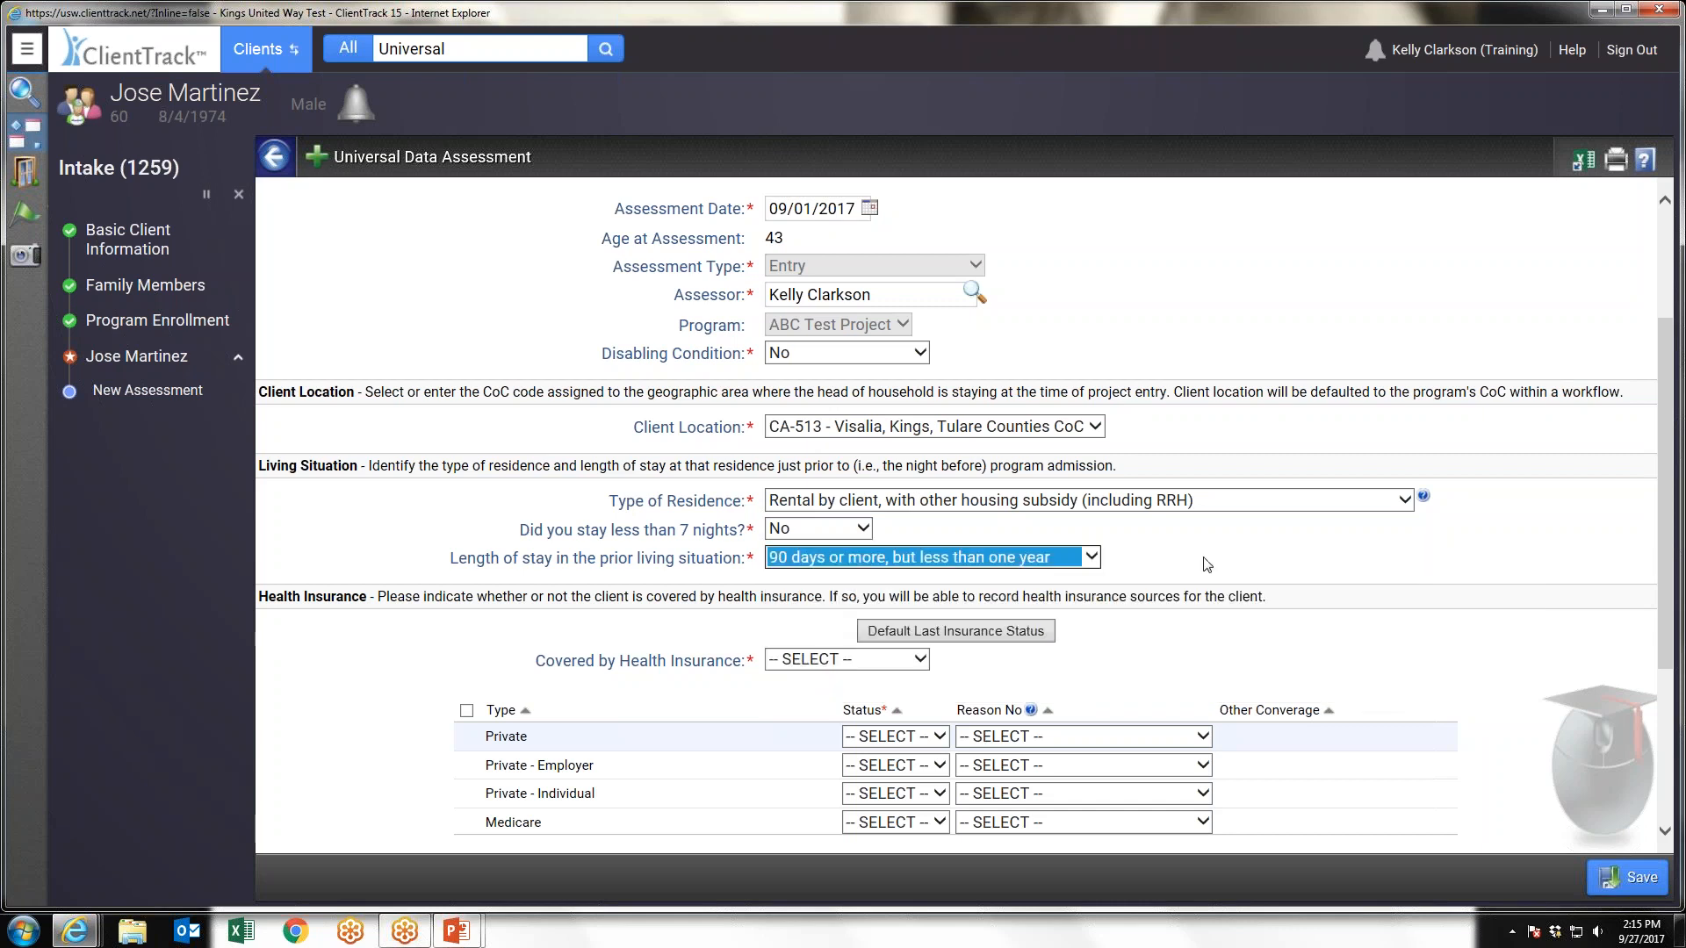
Answer Yes to staying less than 7 nights, with a stay of two to six nights, and Yes to the prior-night streets, ES or SH question
click(836, 531)
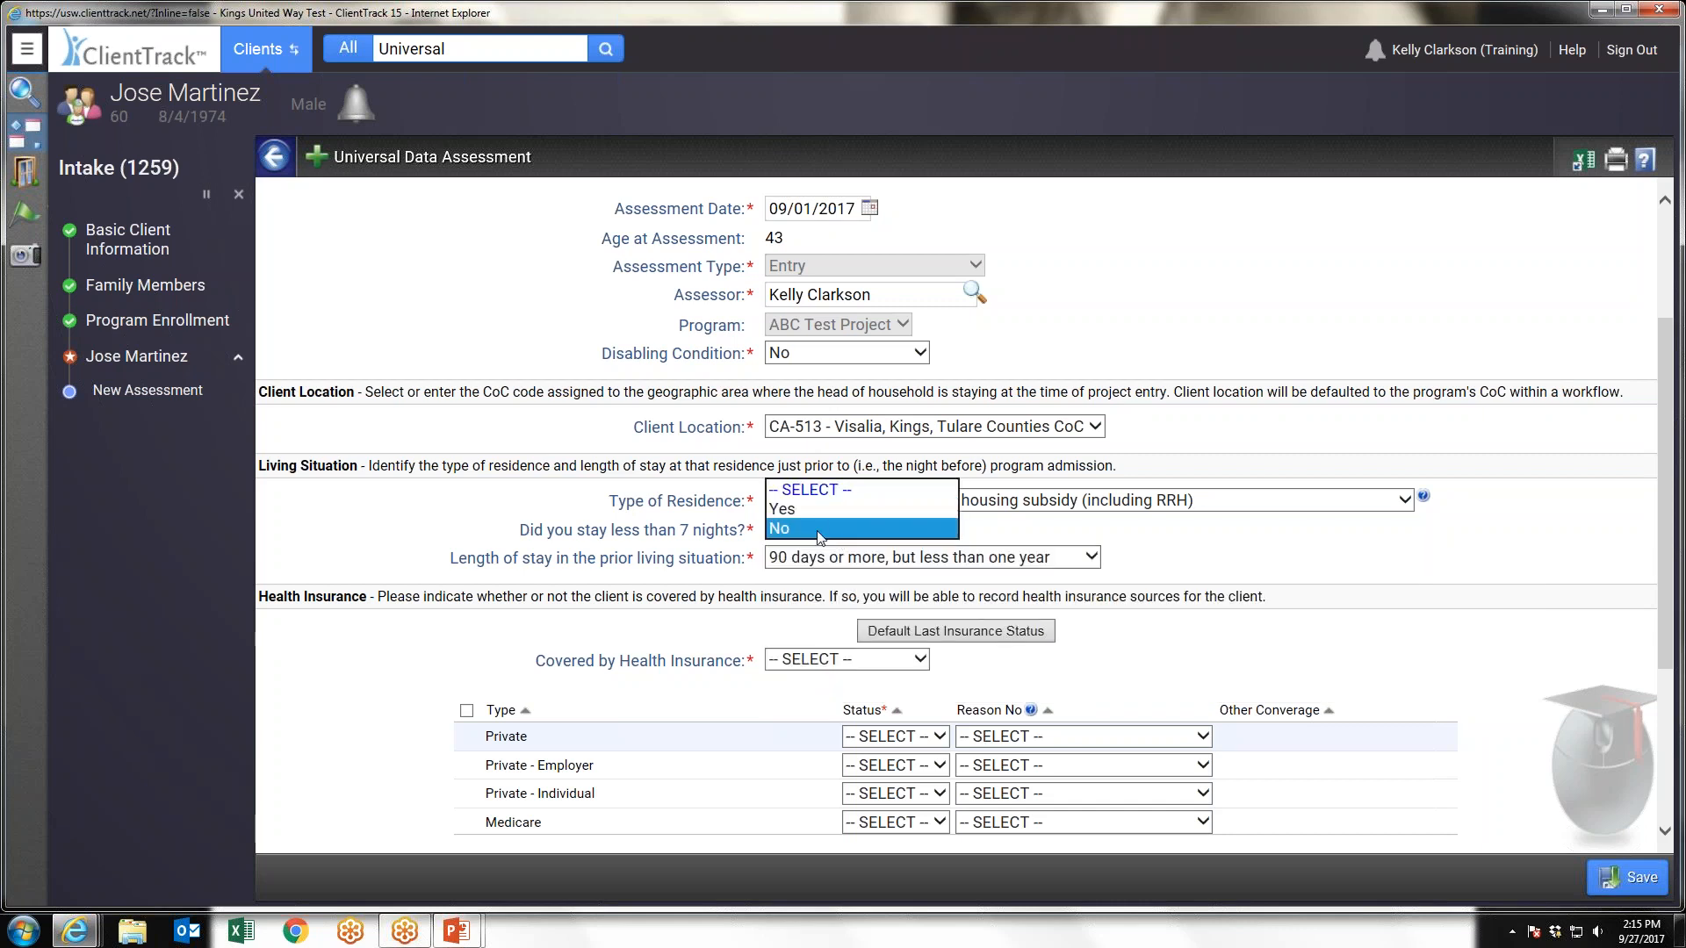
click(809, 511)
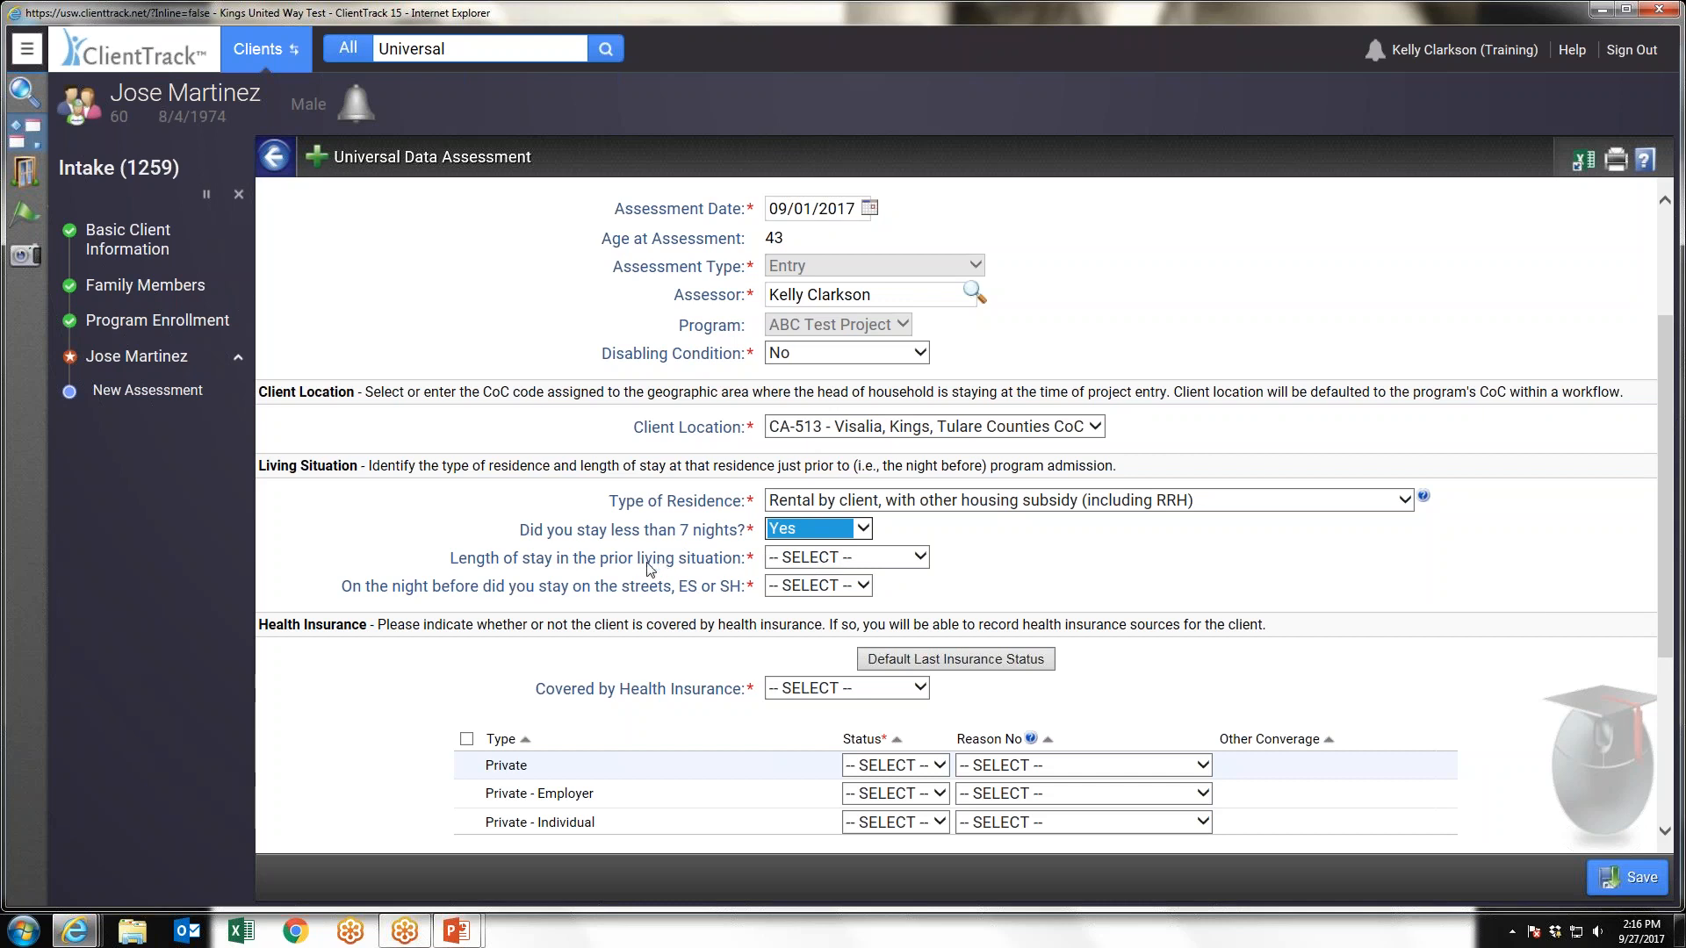
click(859, 559)
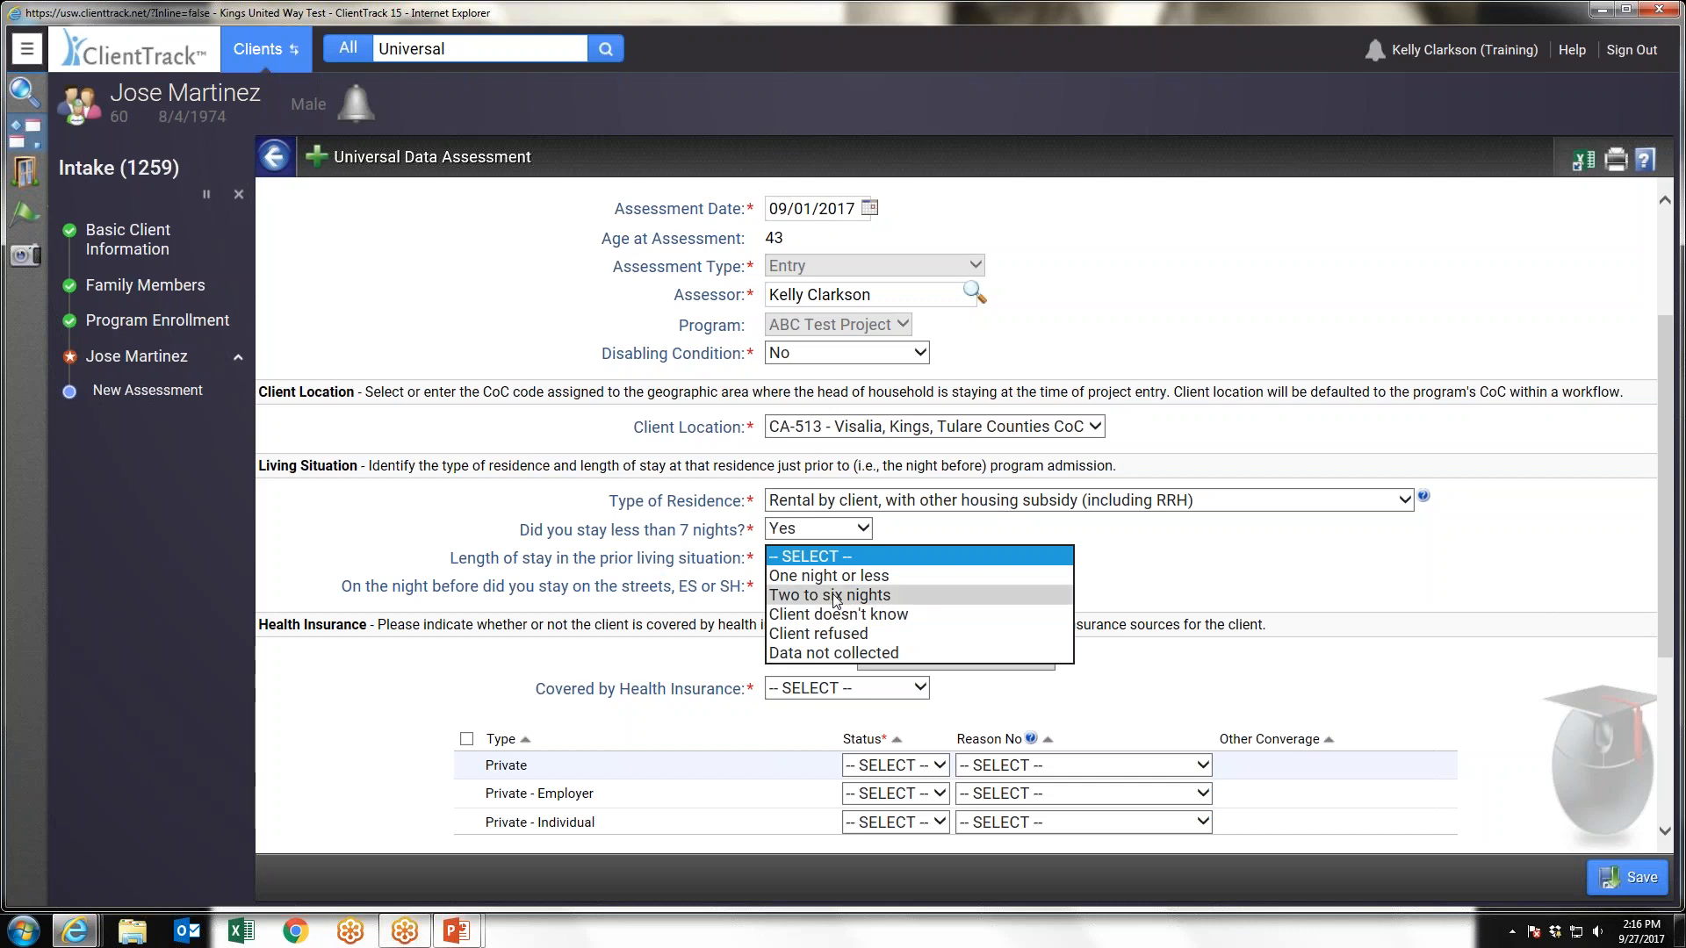
click(835, 600)
click(829, 587)
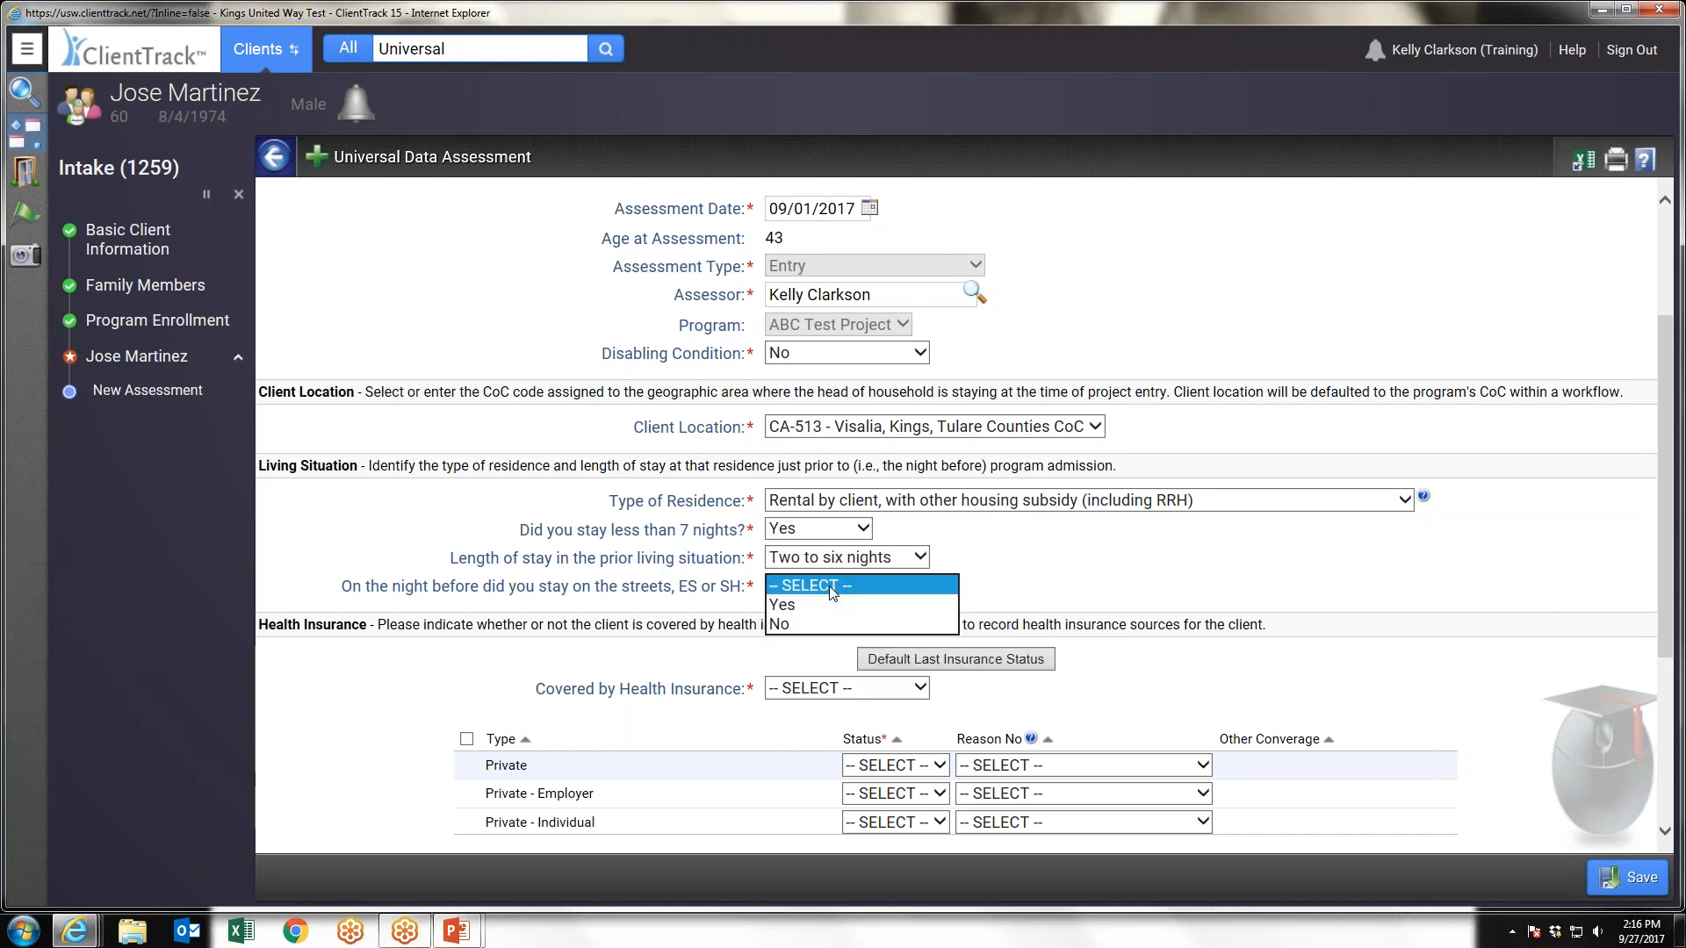
click(794, 606)
key(y)
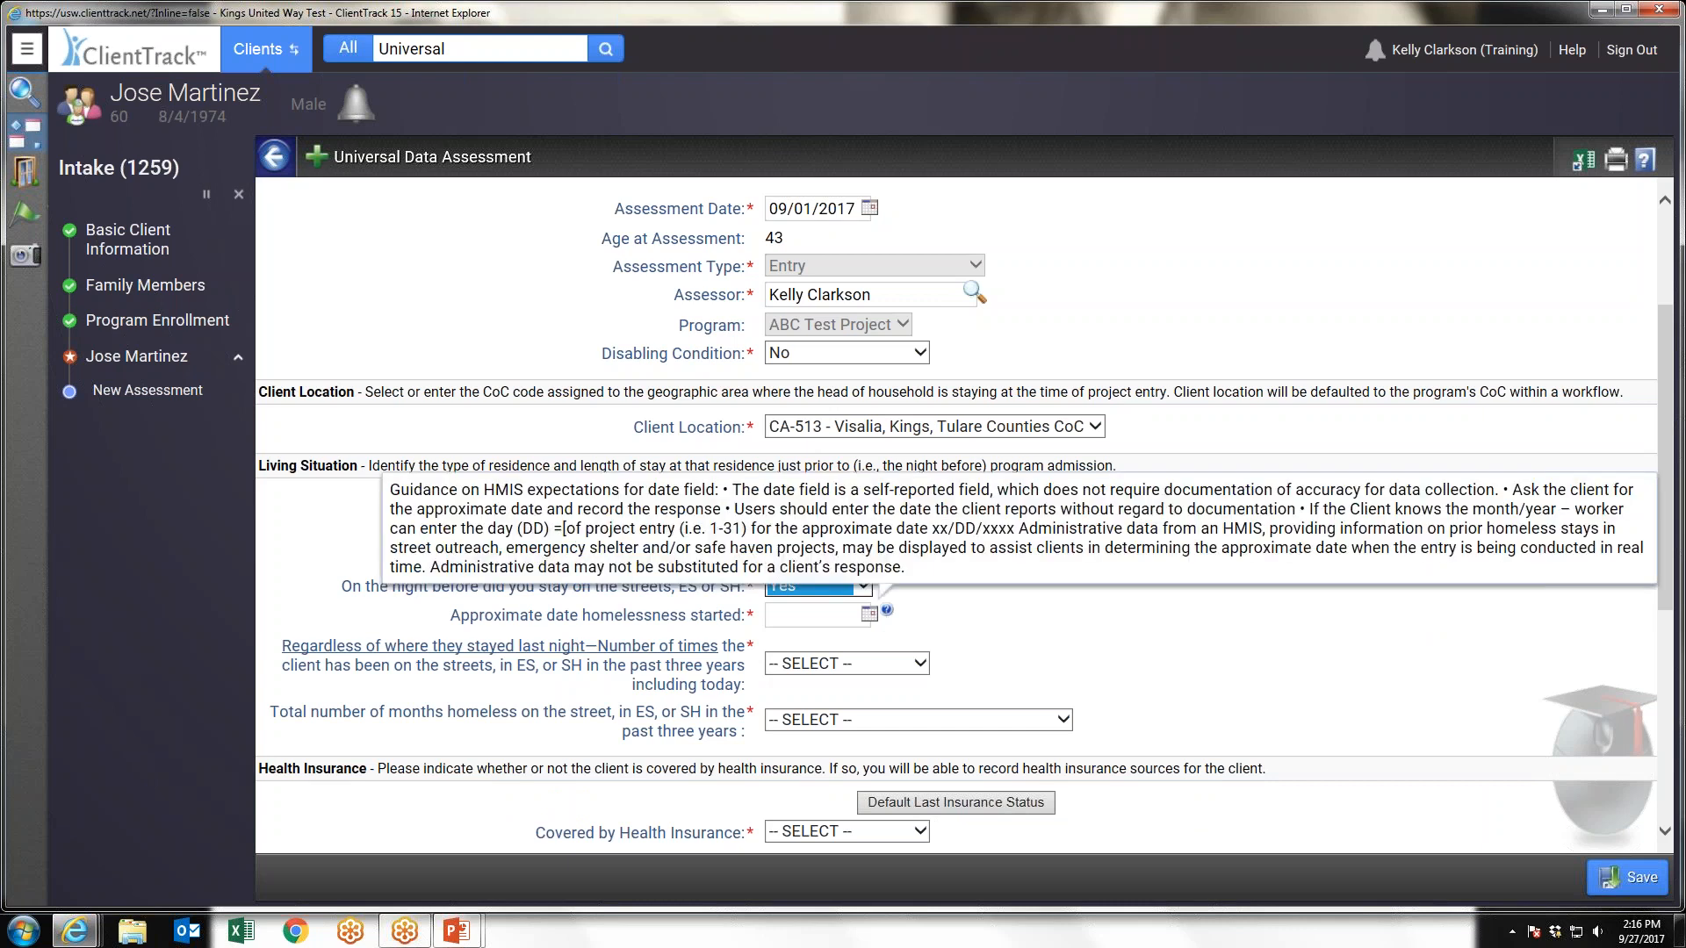
Record the homelessness history with an approximate start date of 09/07/2017, two times, and more than 12 months in the past three years
click(870, 614)
click(1004, 729)
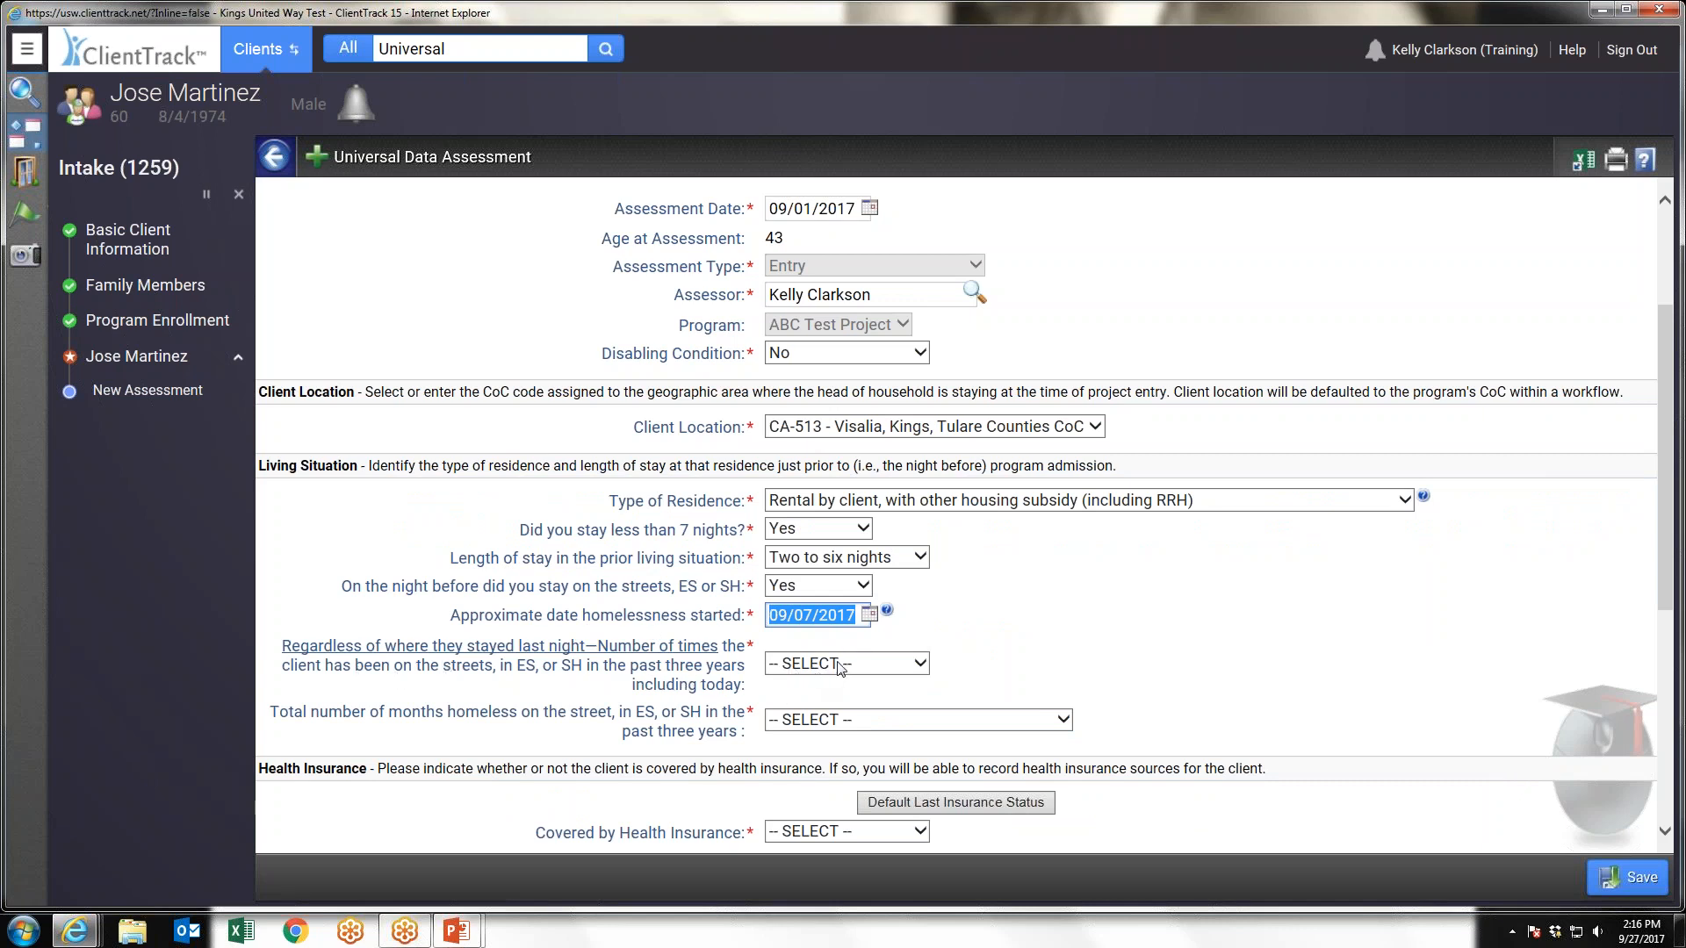
click(808, 666)
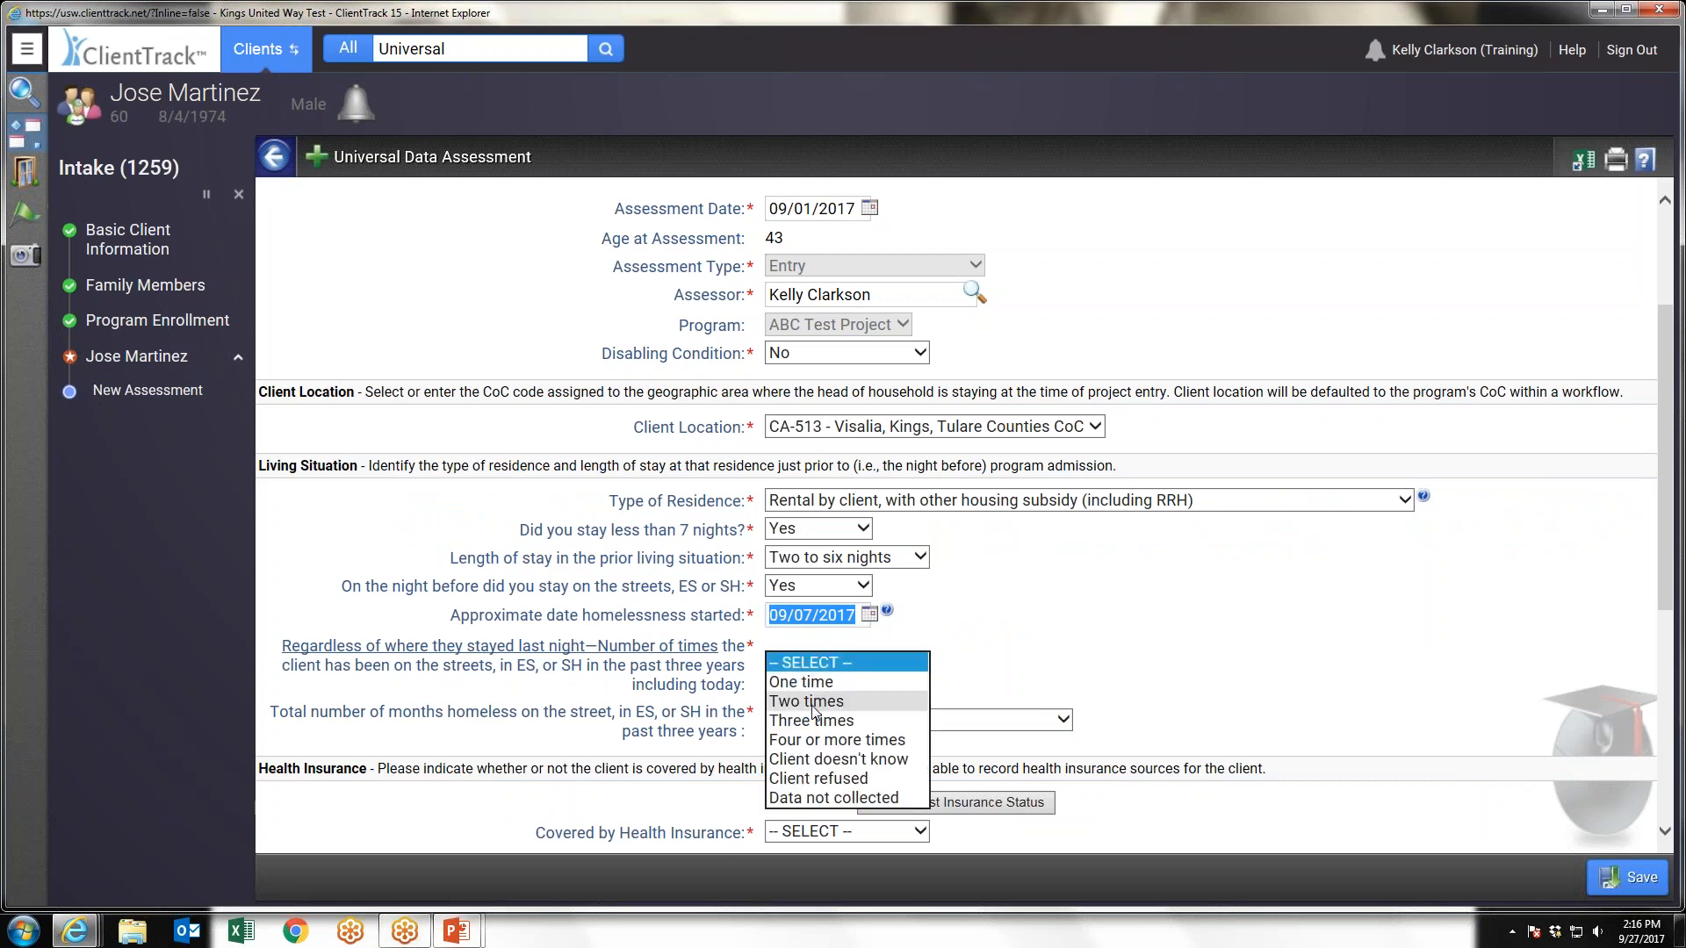
click(814, 702)
scroll(1010, 669, down, 2)
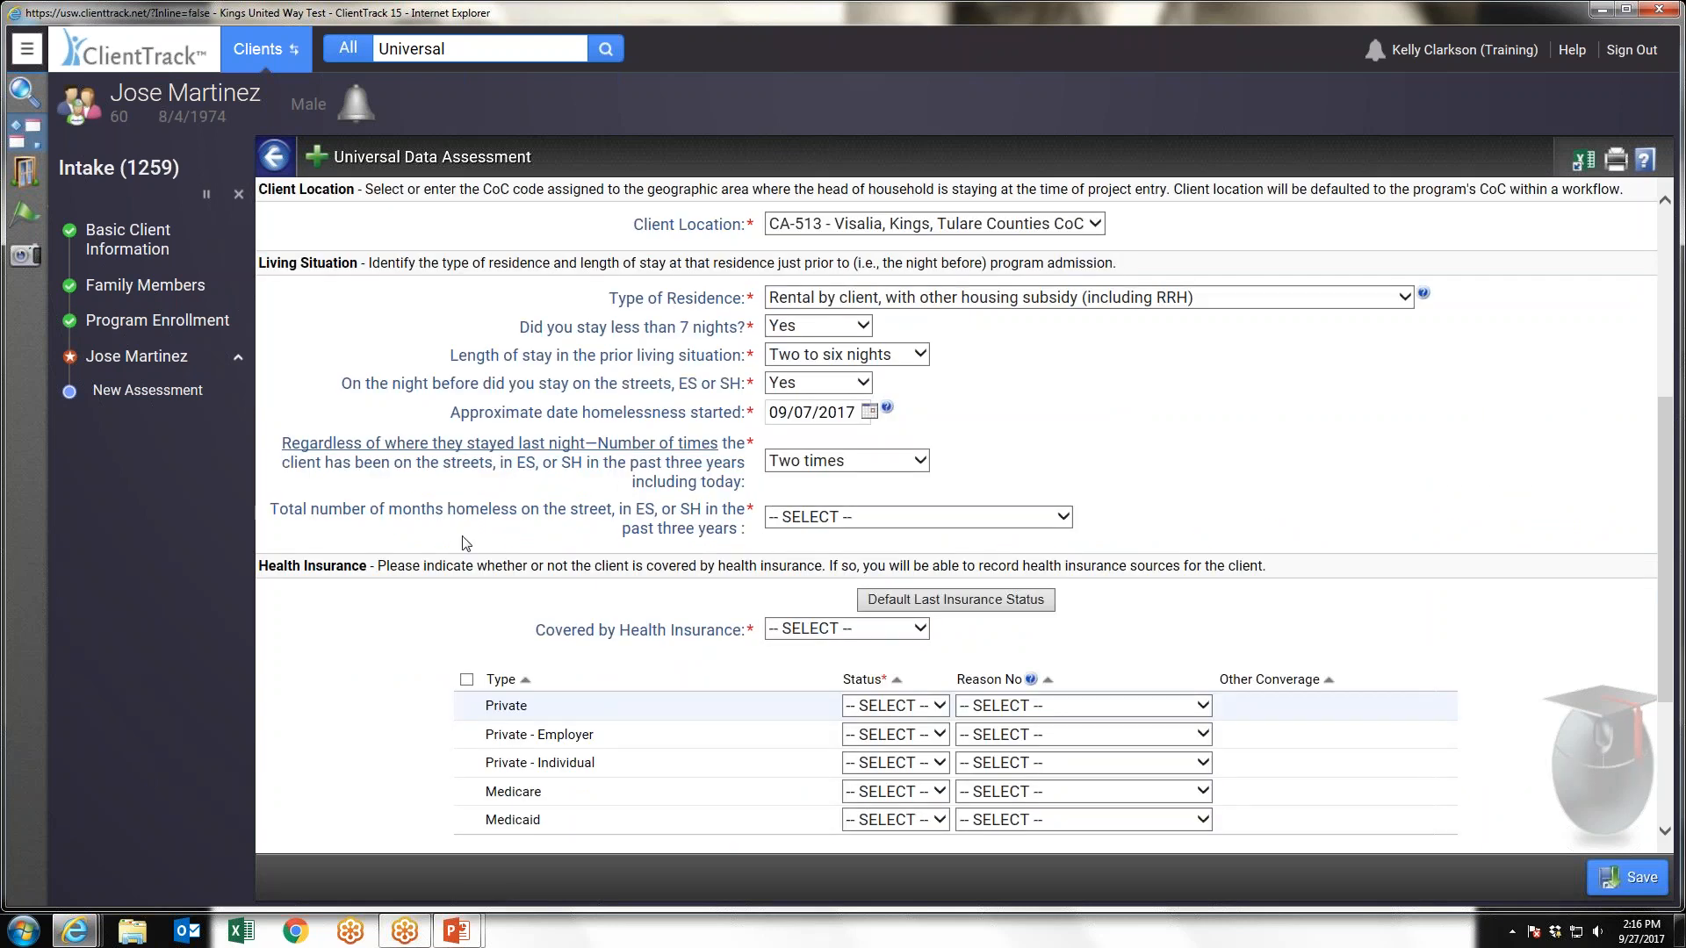
click(861, 518)
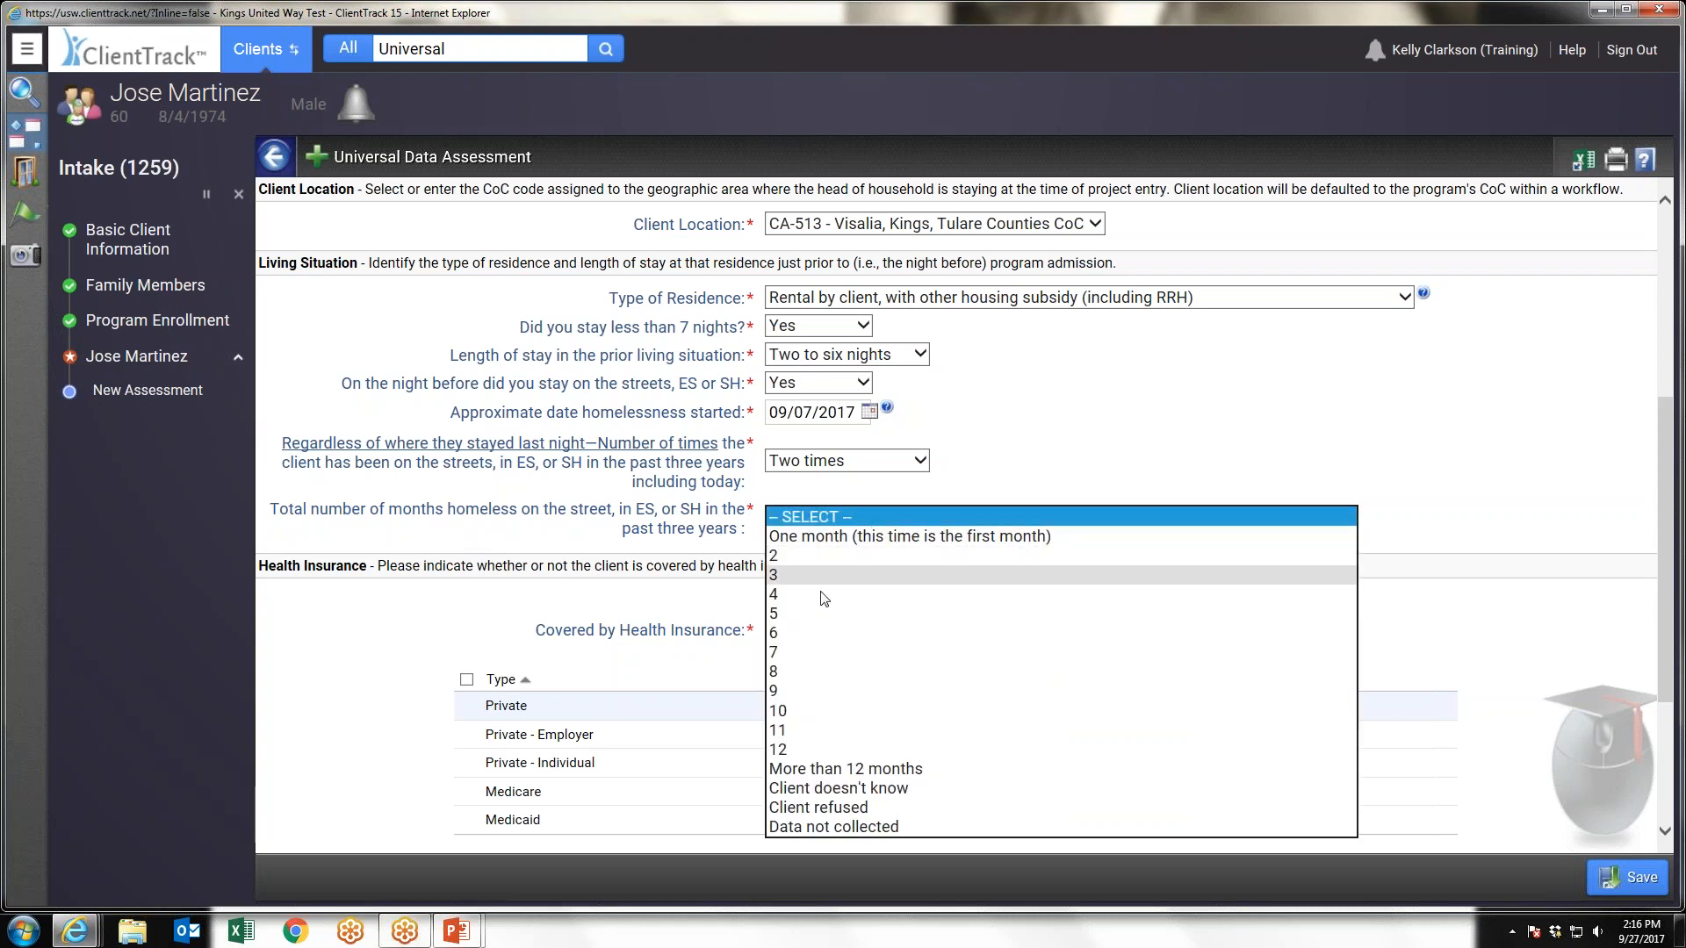
click(826, 770)
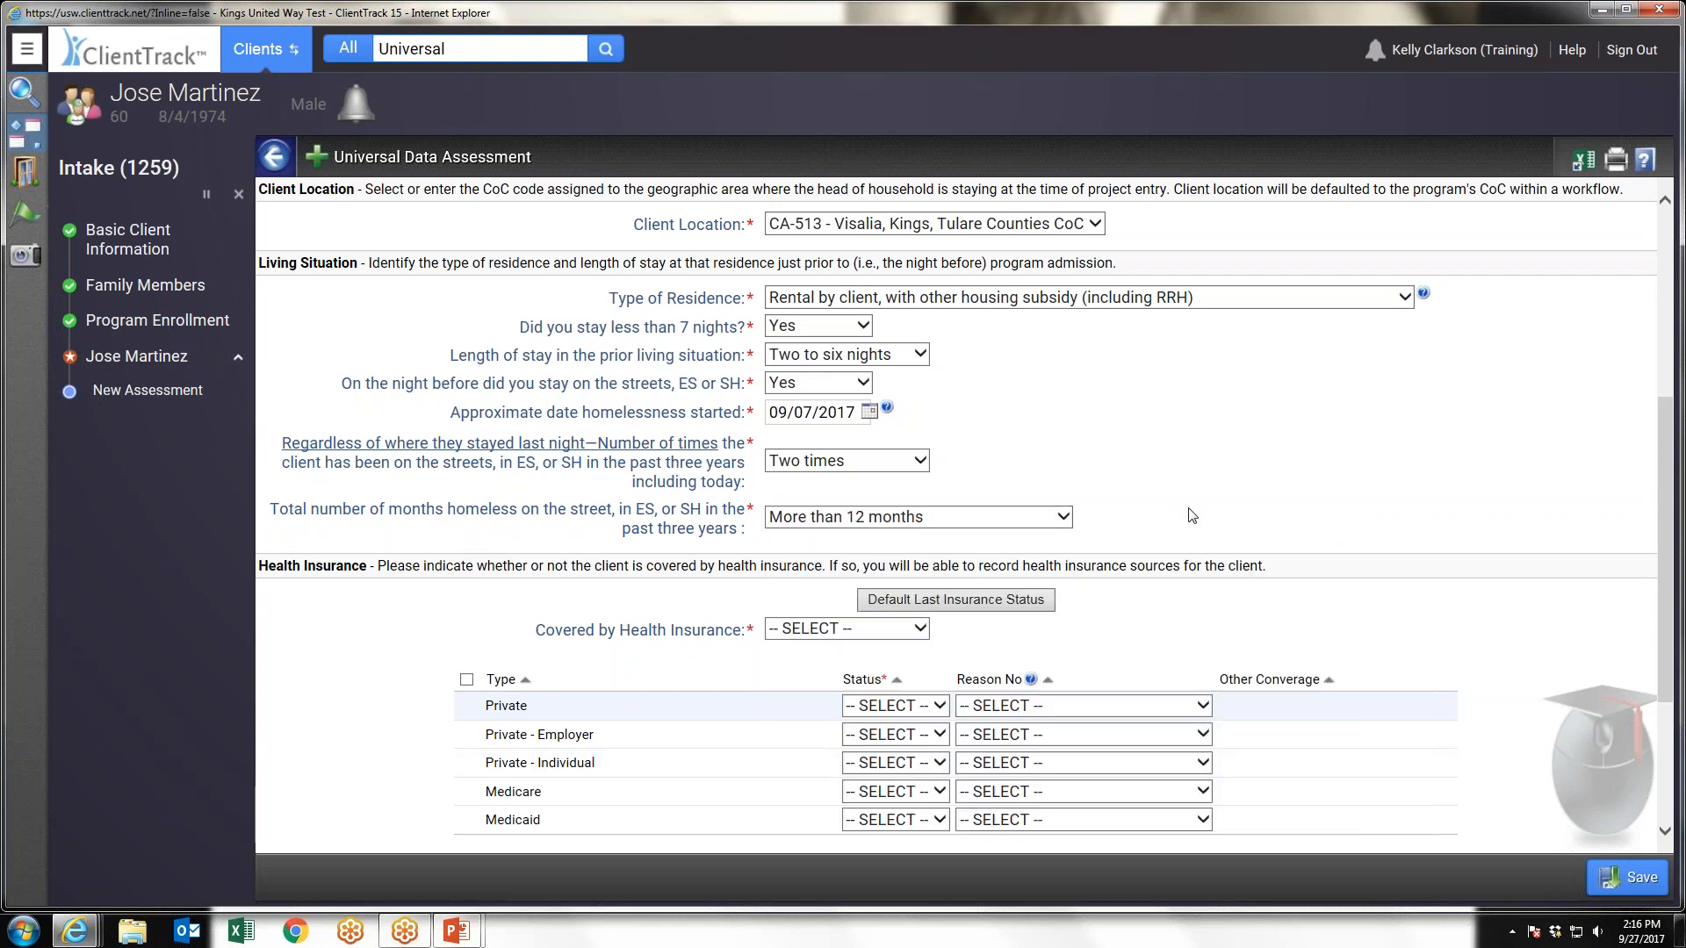
Set Covered by Health Insurance to Yes in the assessment's Health Insurance section
scroll(1193, 518, down, 1)
scroll(1193, 520, down, 2)
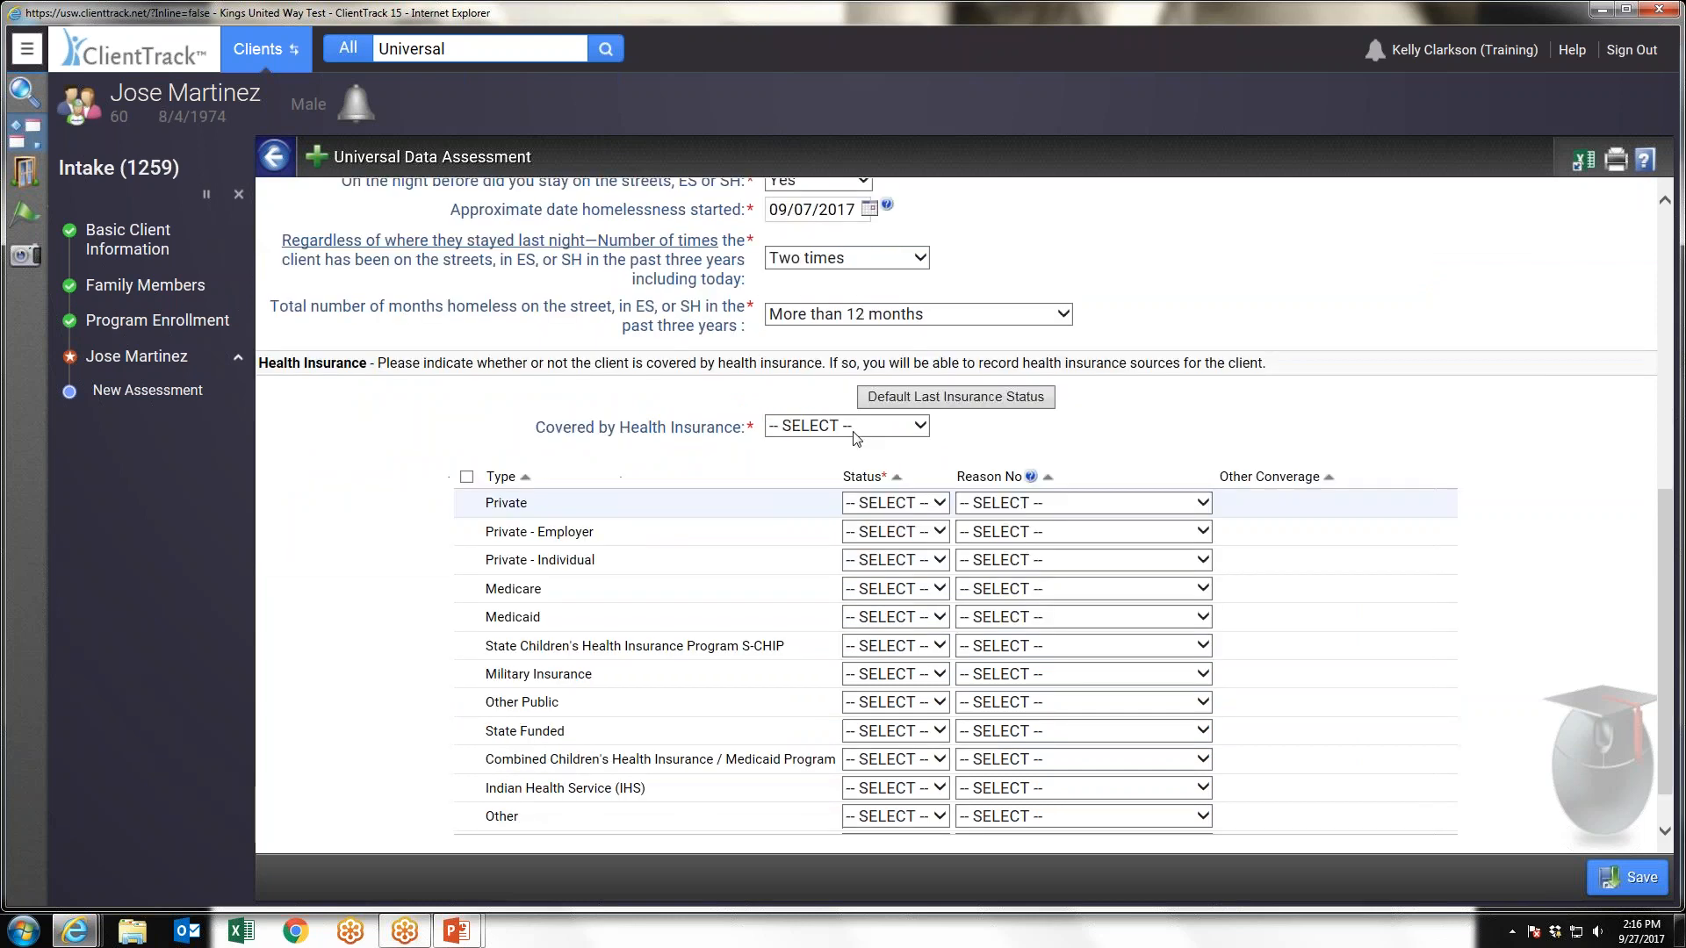
click(859, 429)
click(840, 453)
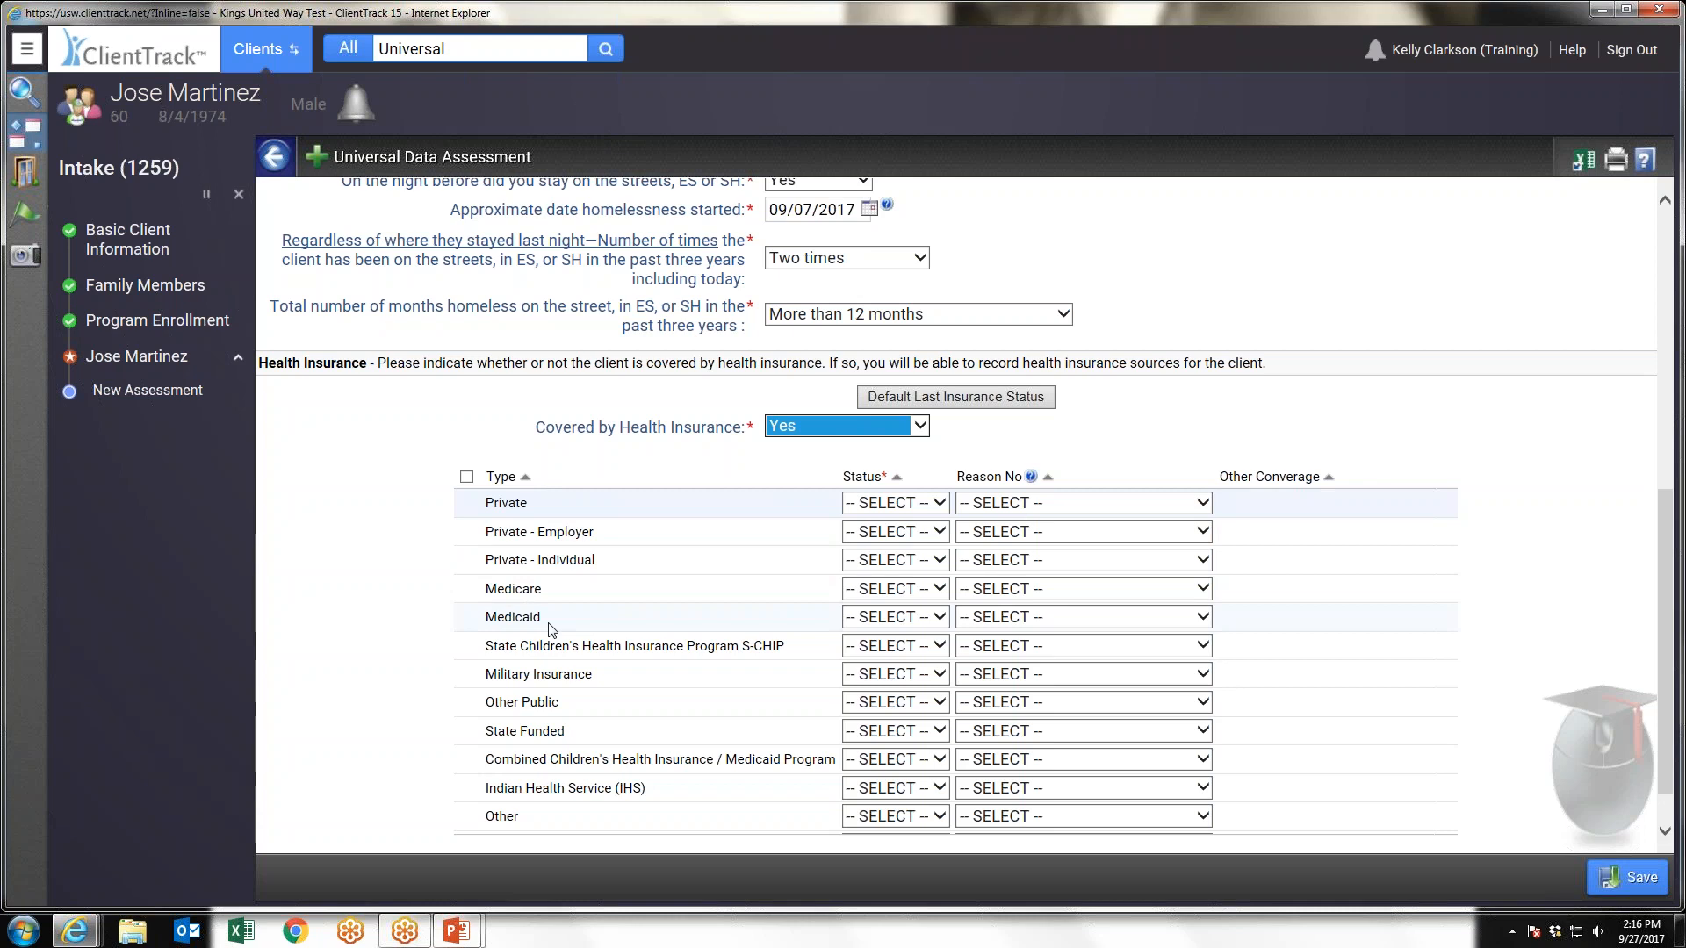
Set the Medicaid insurance status to Yes and save the Universal Data Assessment
click(910, 618)
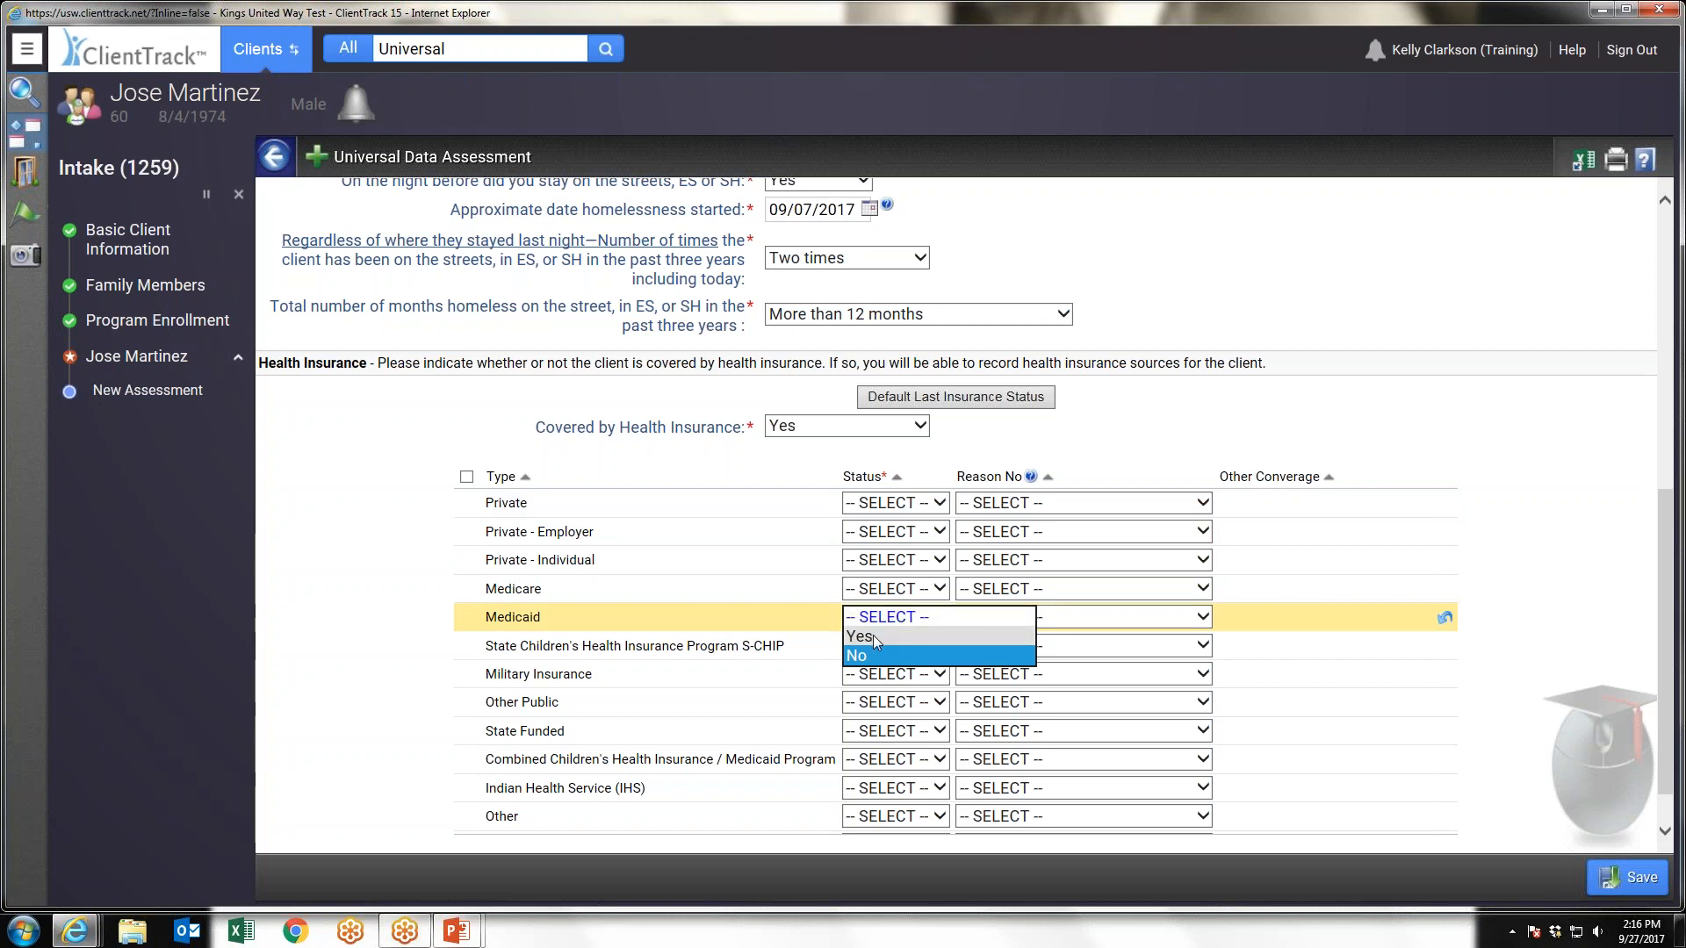
click(873, 635)
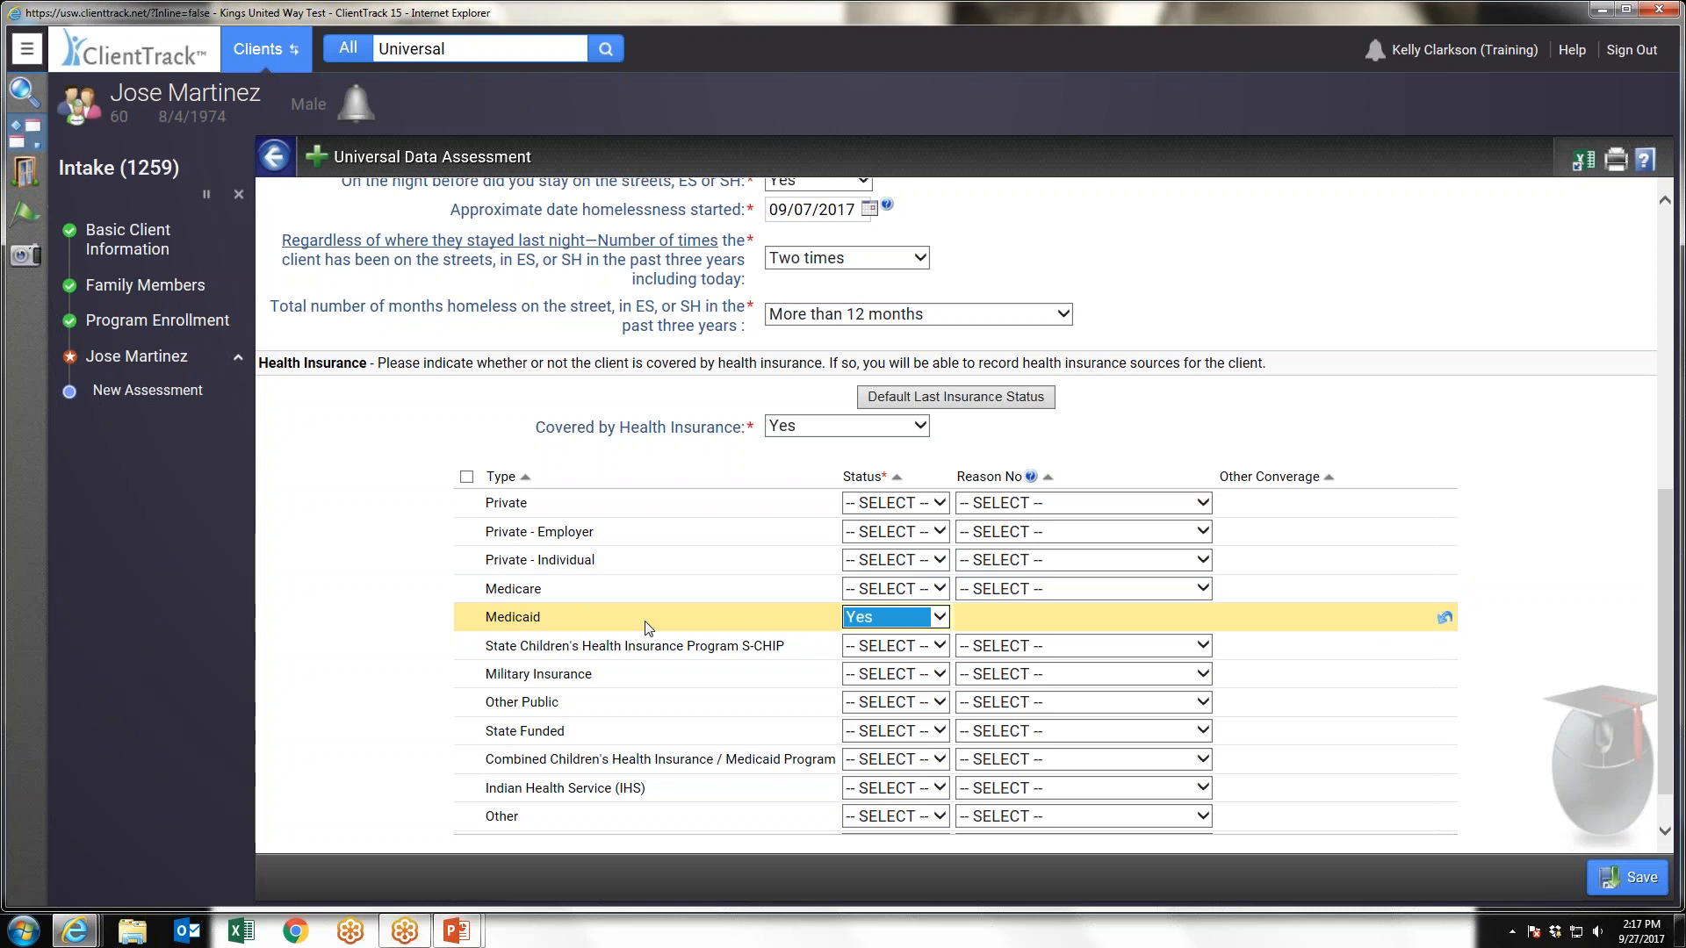
click(1630, 880)
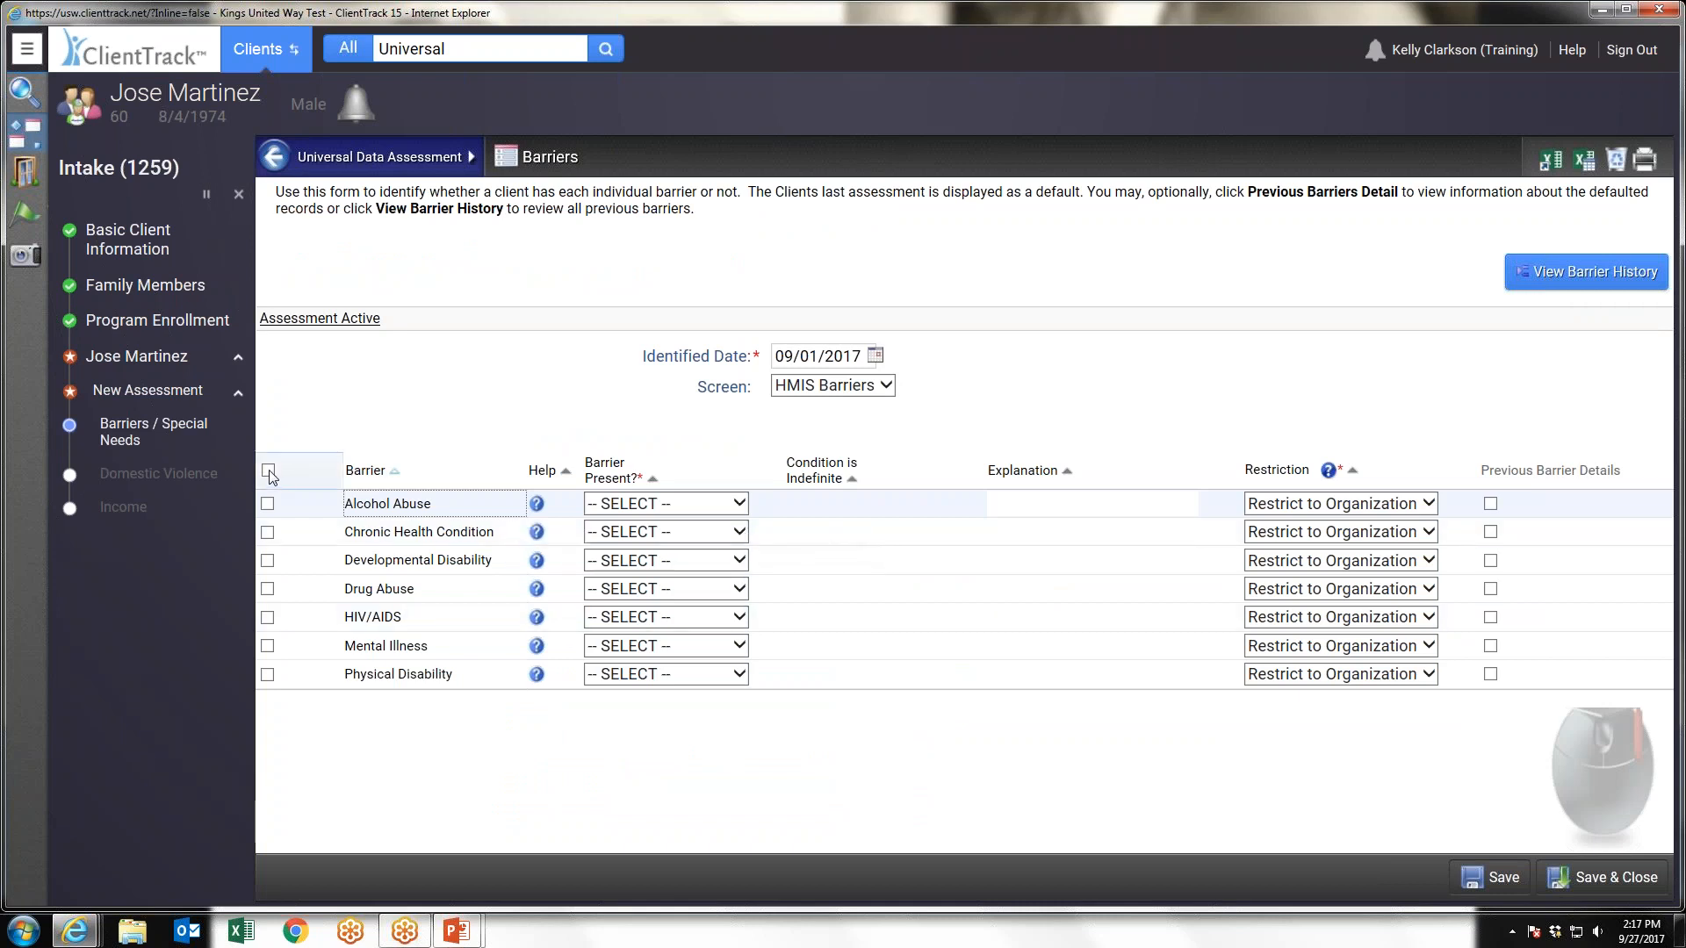
Mark all barriers as No except Mental Illness, set that one to Yes with Condition is Indefinite Yes, and save the Barriers form
click(269, 471)
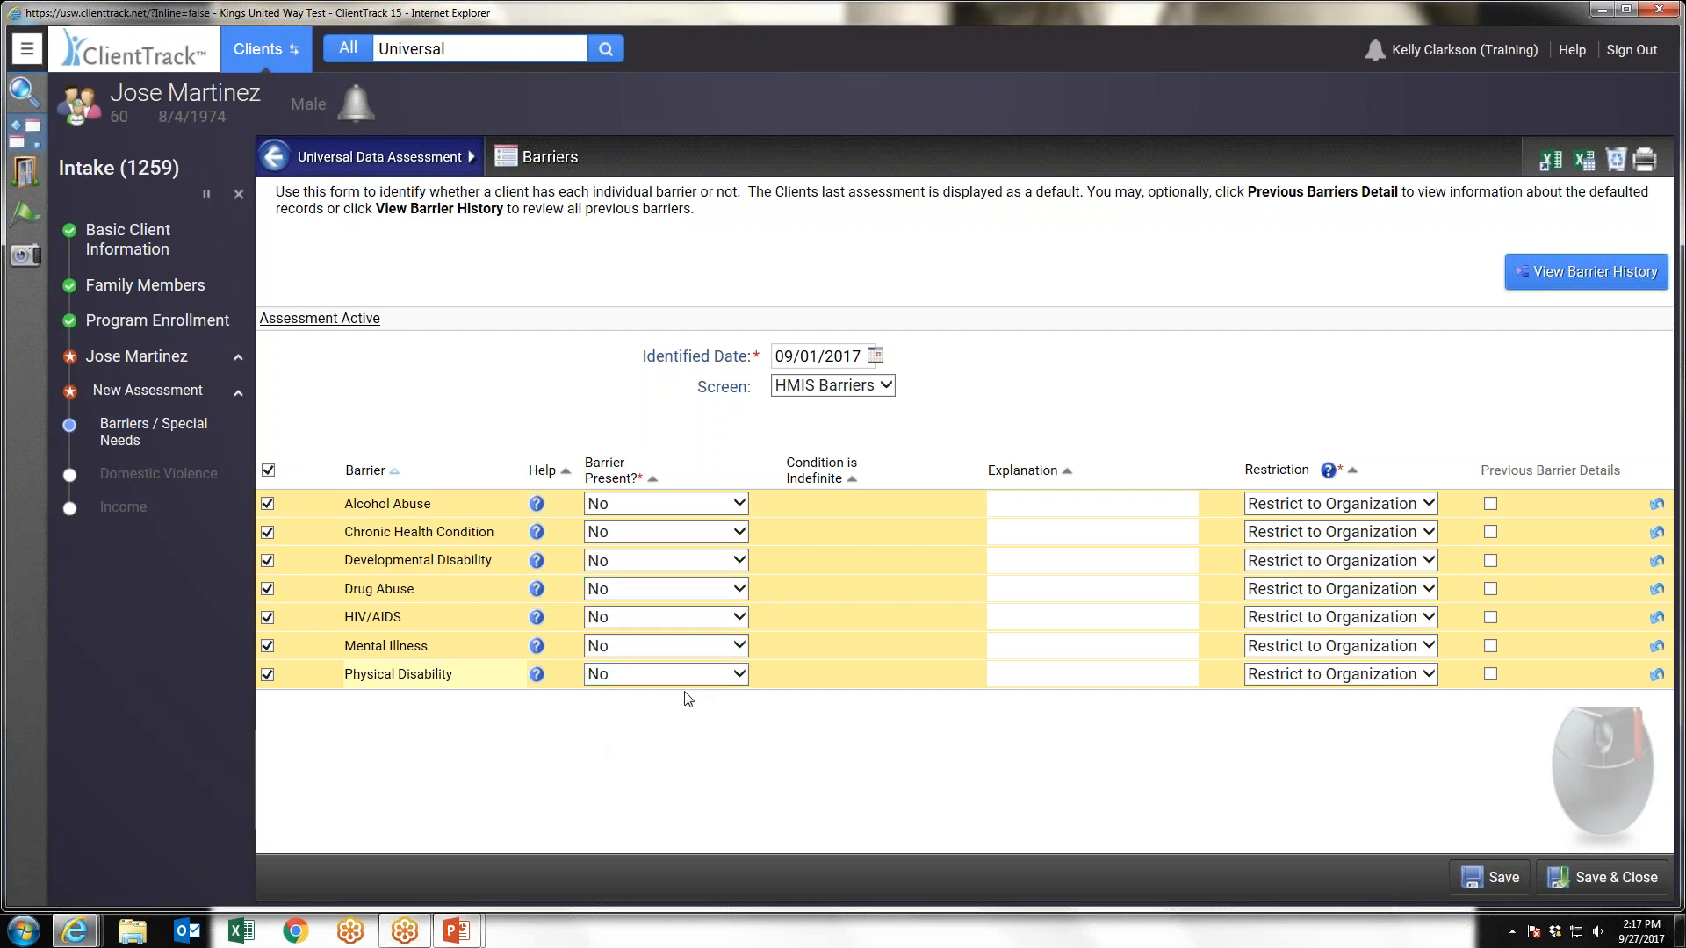
click(629, 646)
click(629, 626)
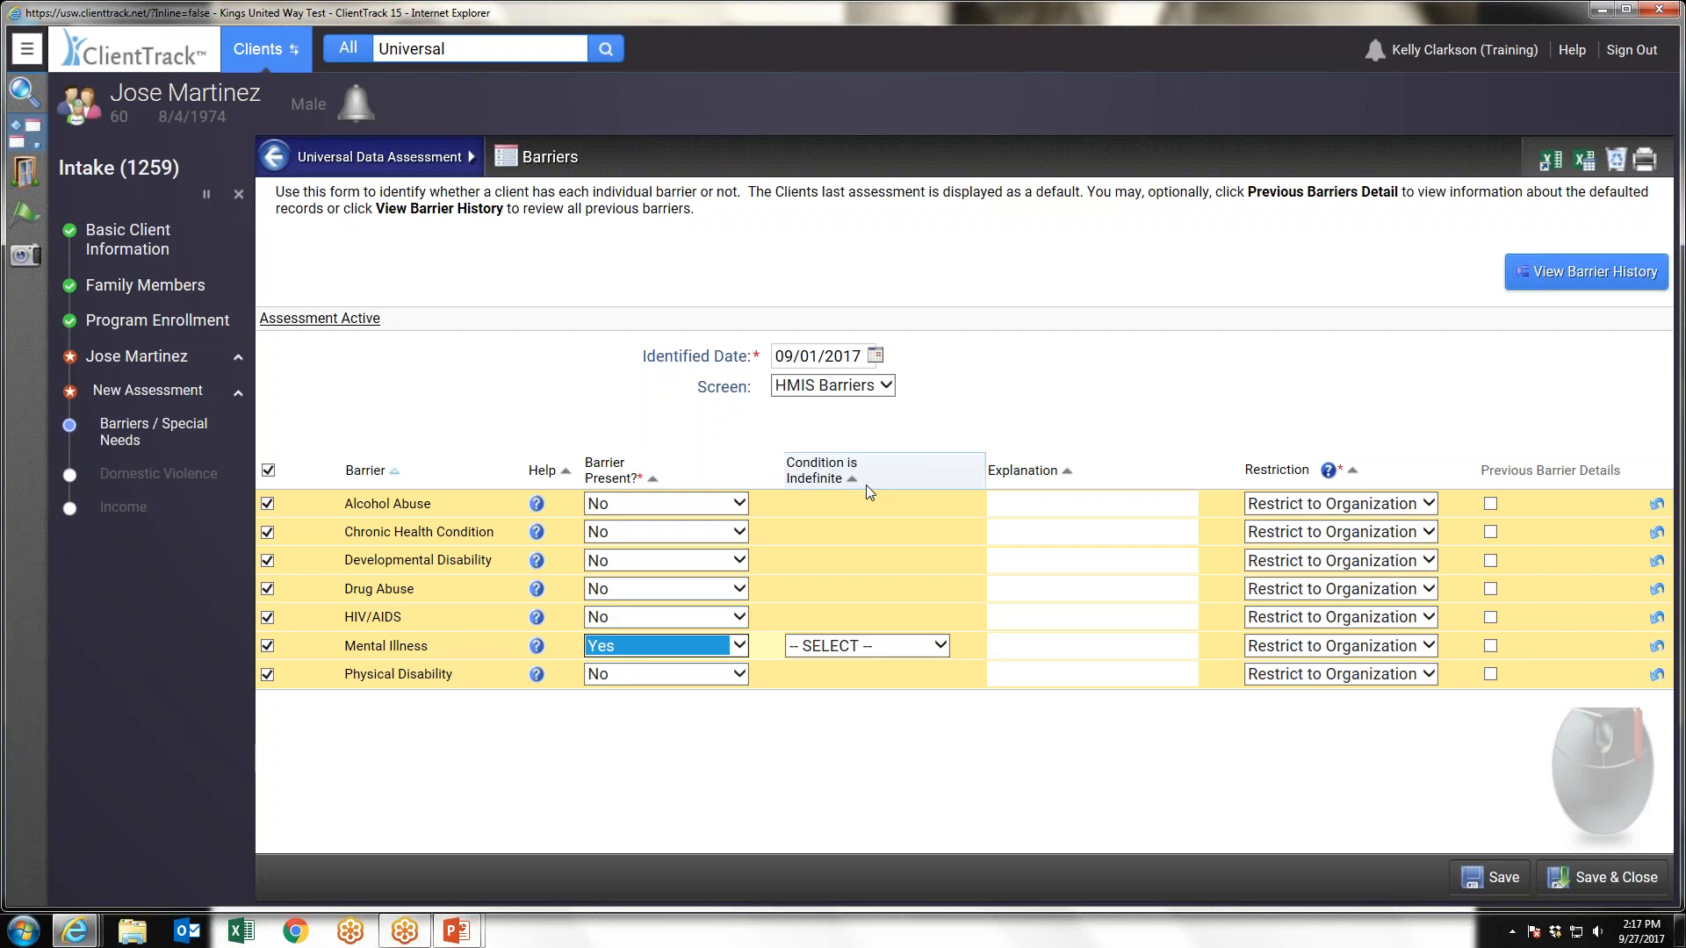
click(874, 646)
click(817, 666)
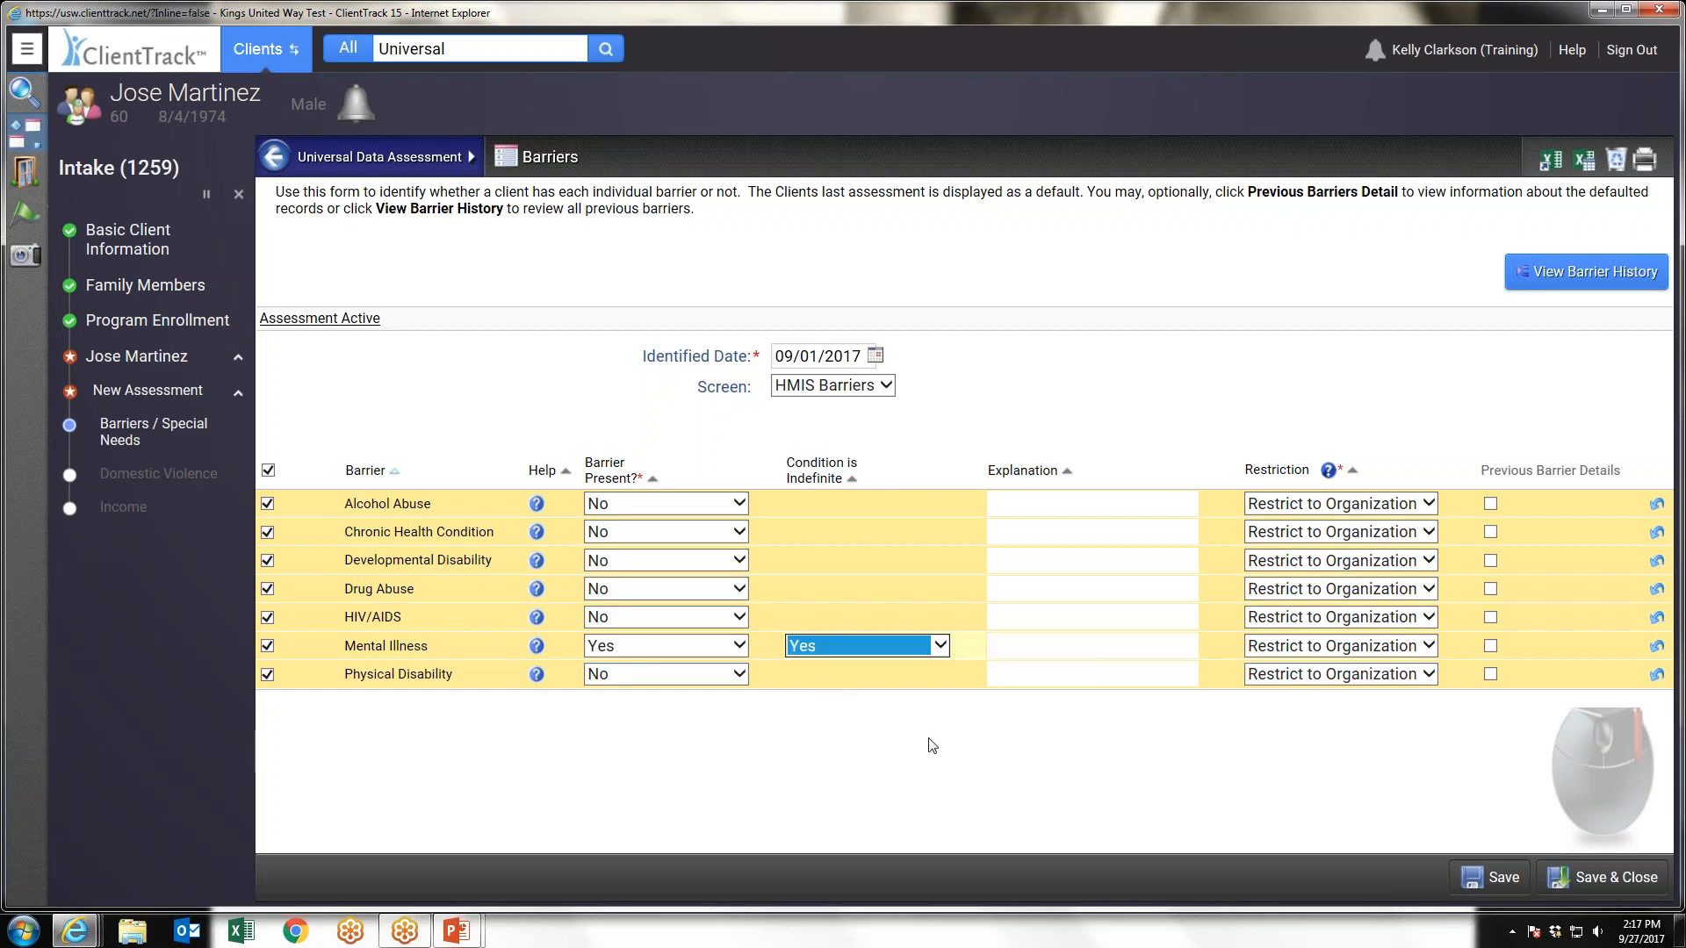
click(1616, 878)
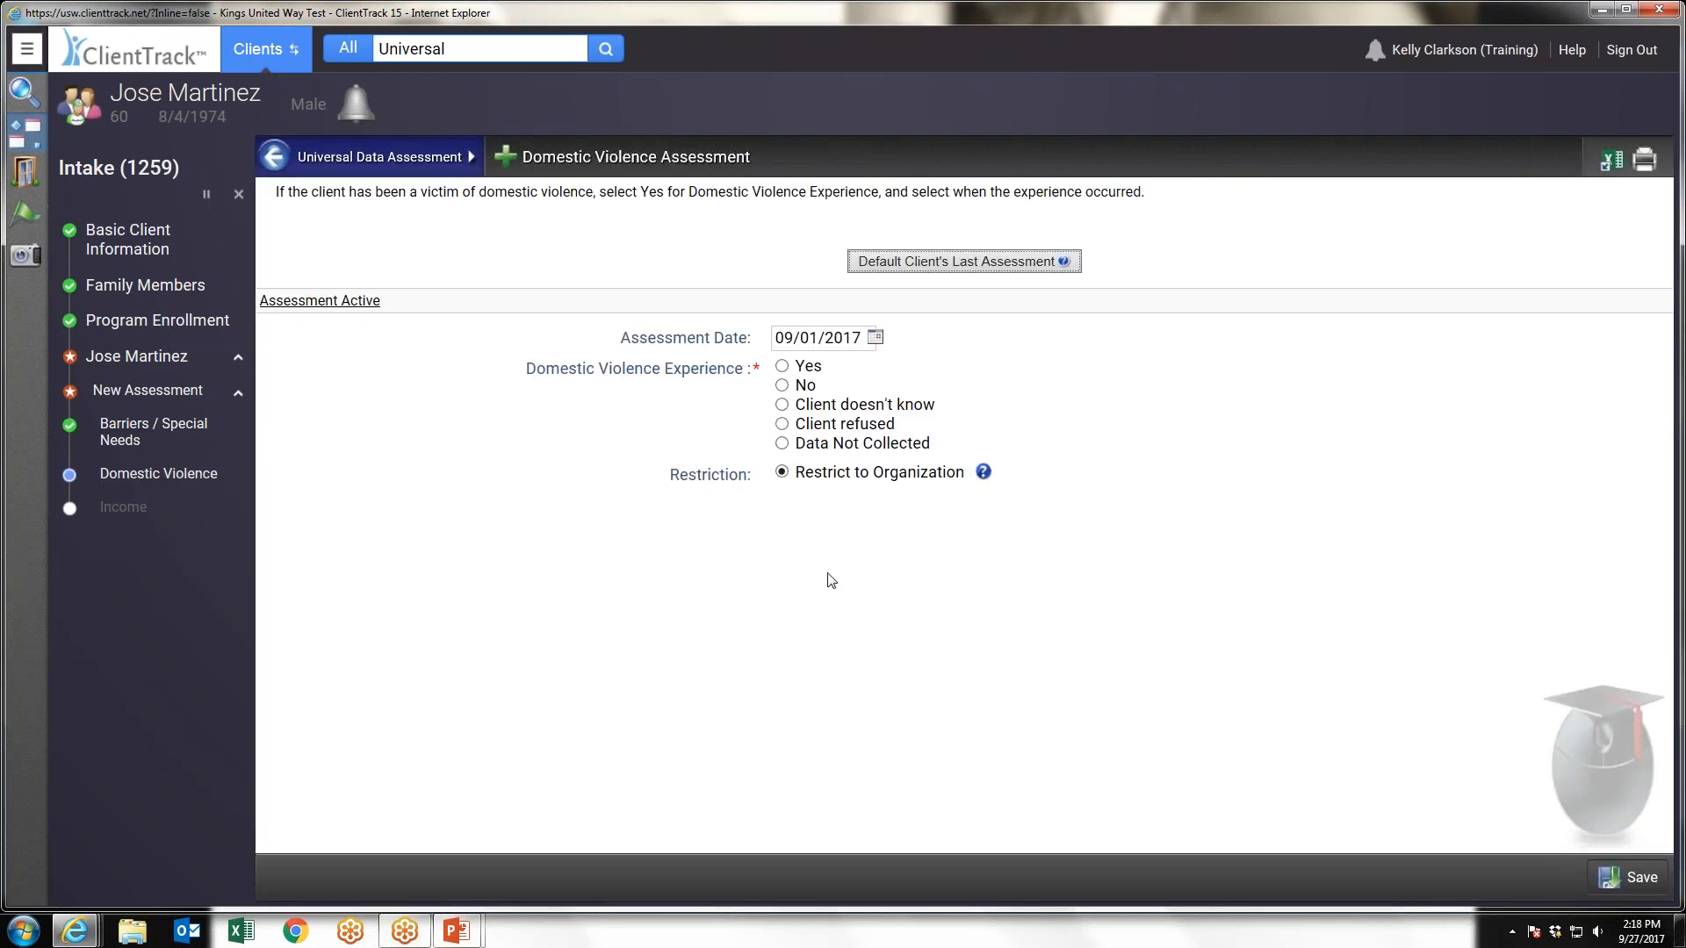
Answer Domestic Violence Experience with Yes, change the answer to No, and save the assessment
click(783, 367)
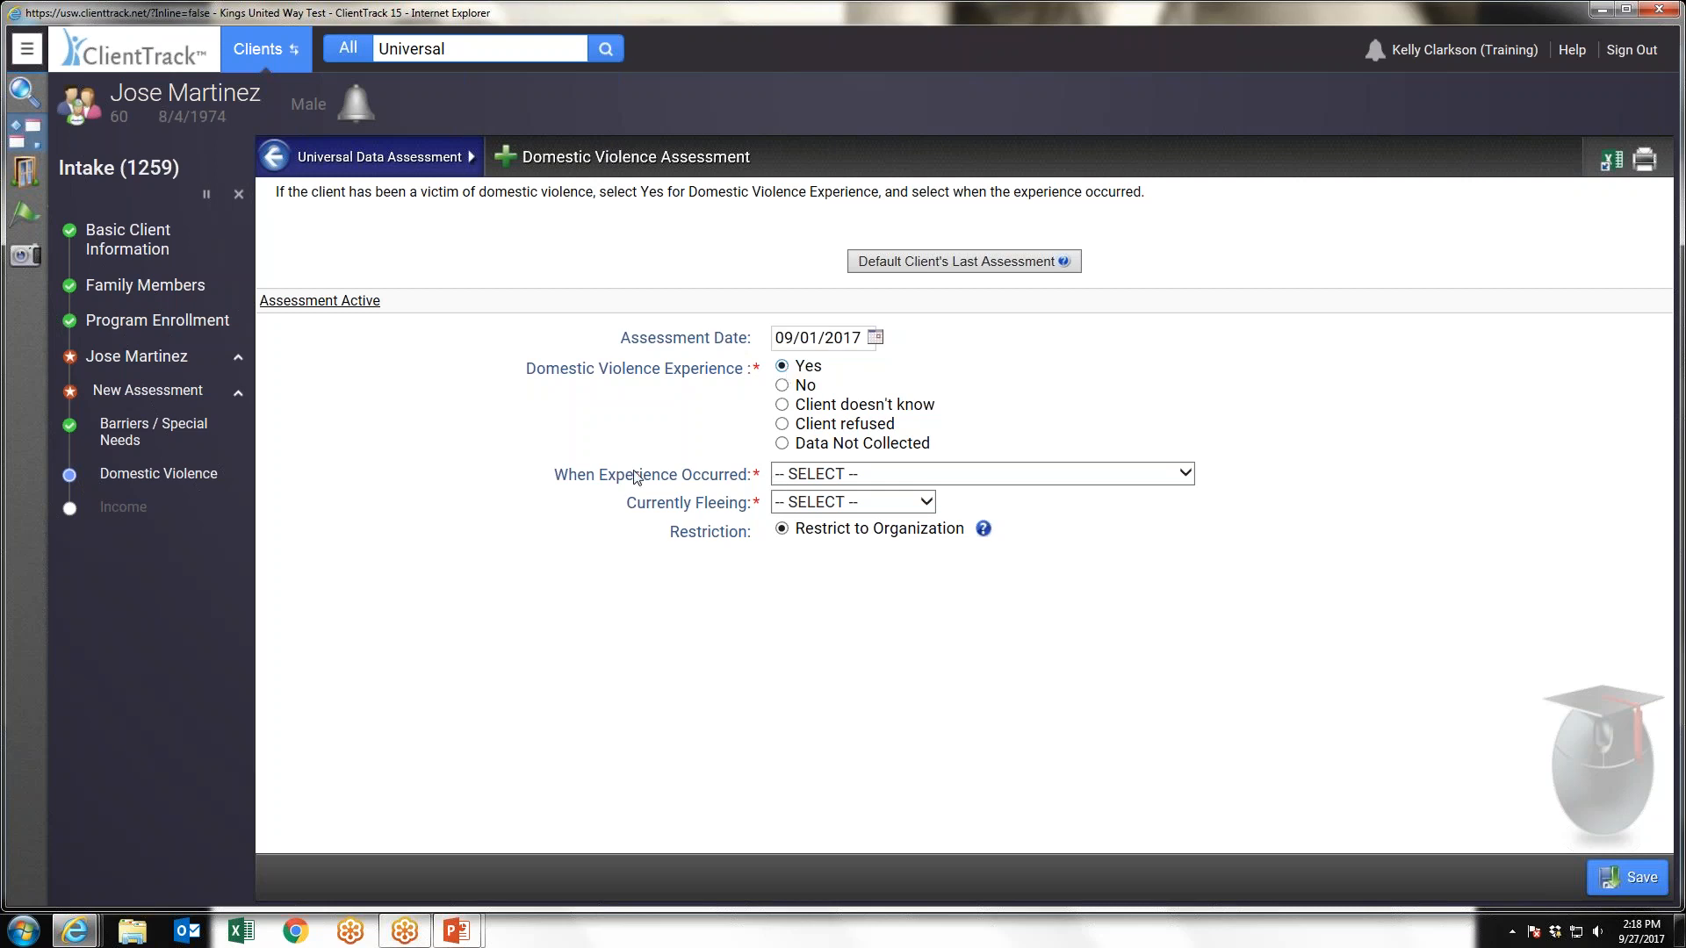
click(781, 386)
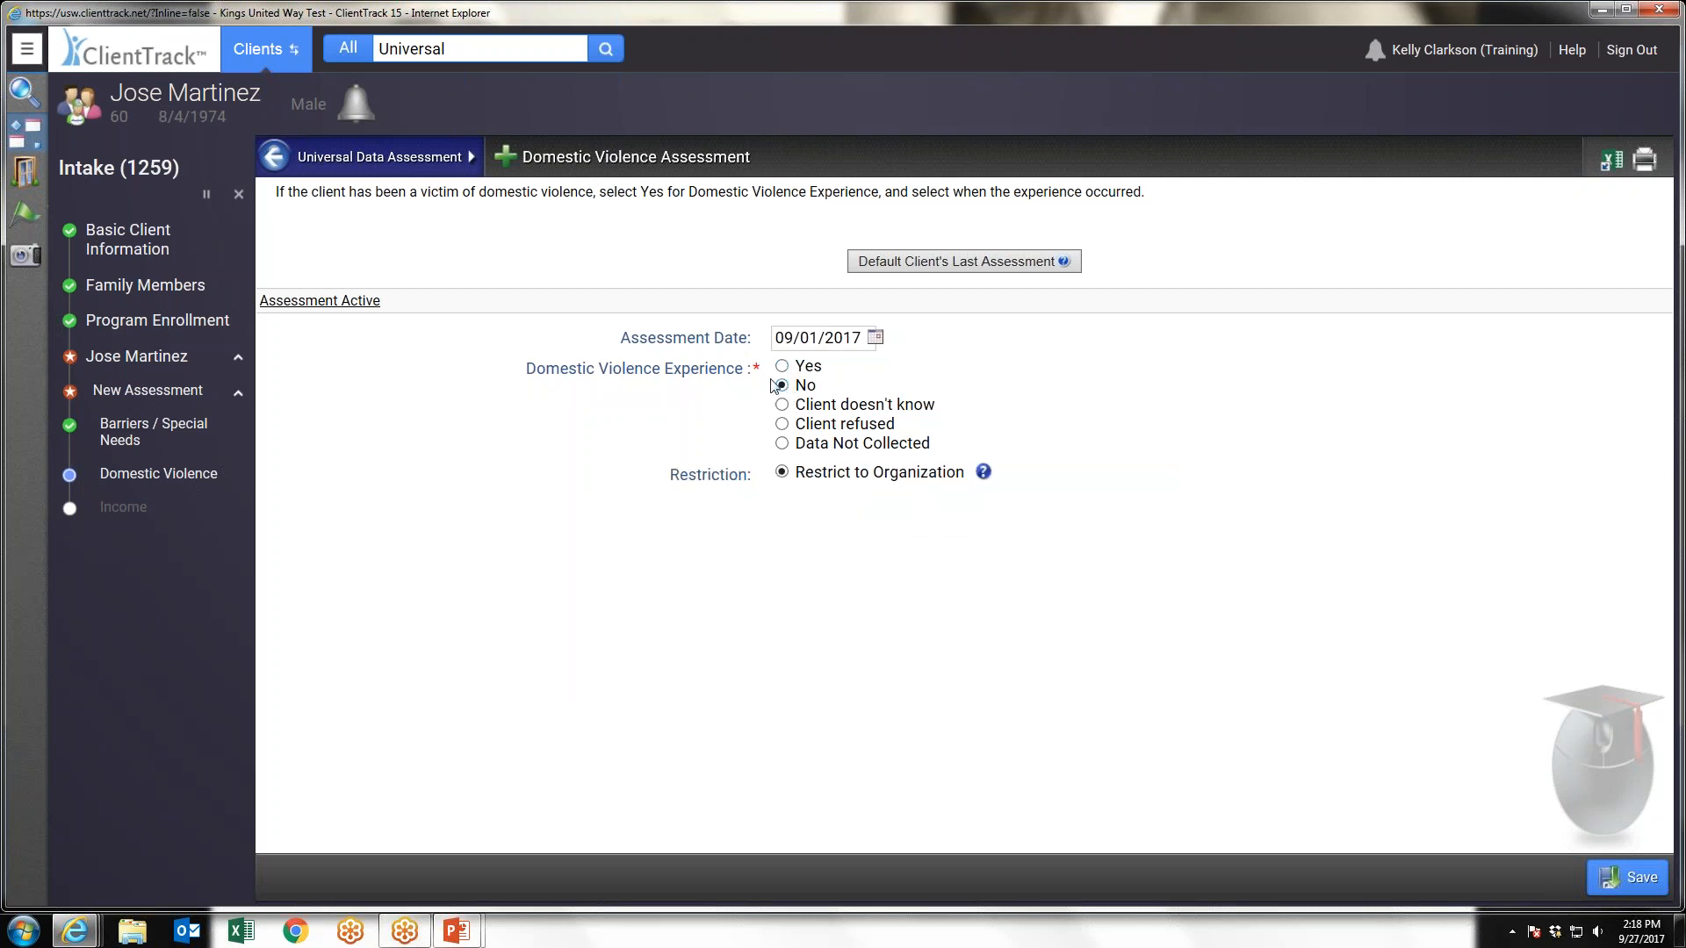
click(1616, 872)
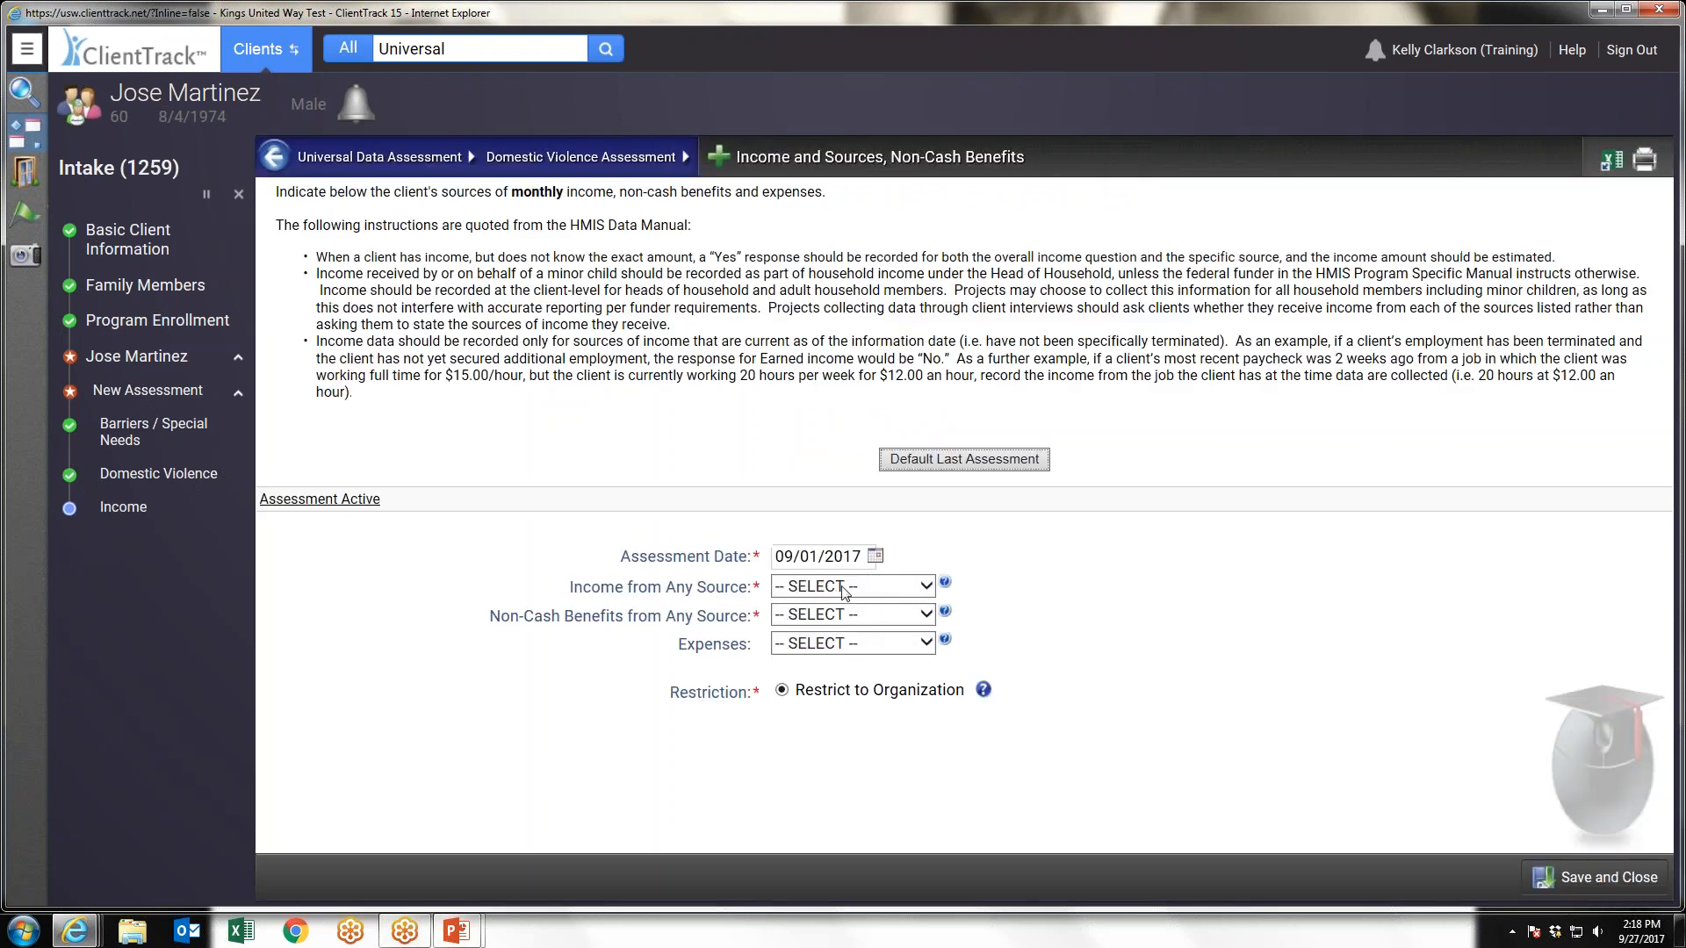
Set Income from Any Source to Yes and record Earned Income with a monthly amount of $200
click(852, 587)
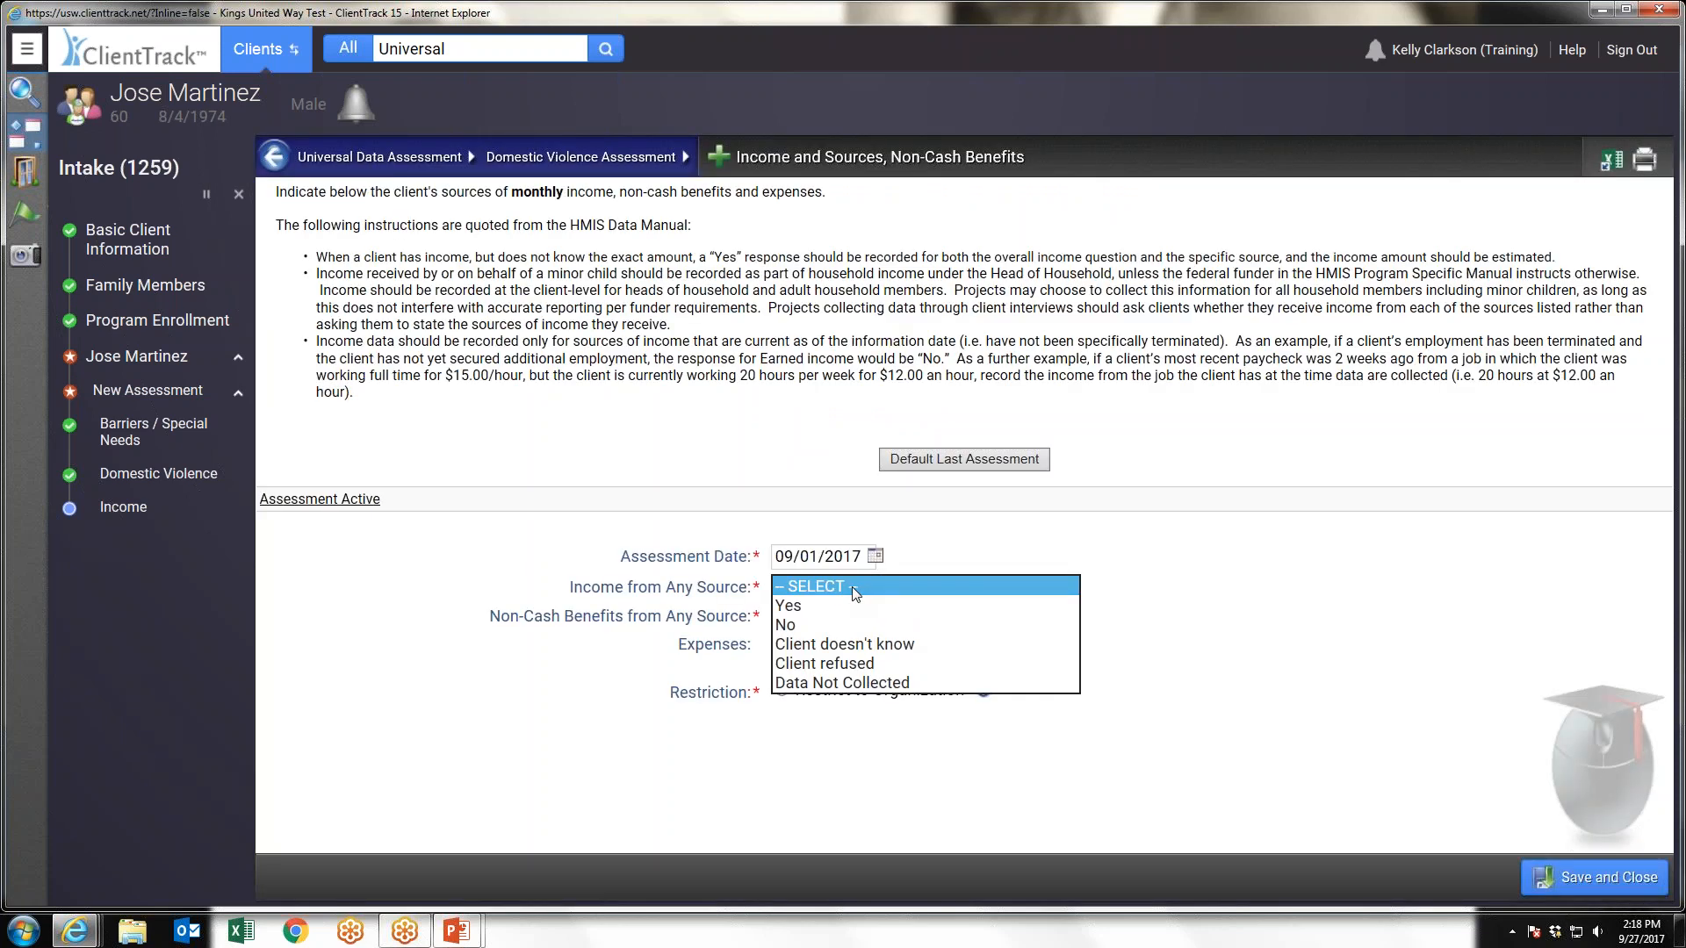
click(802, 607)
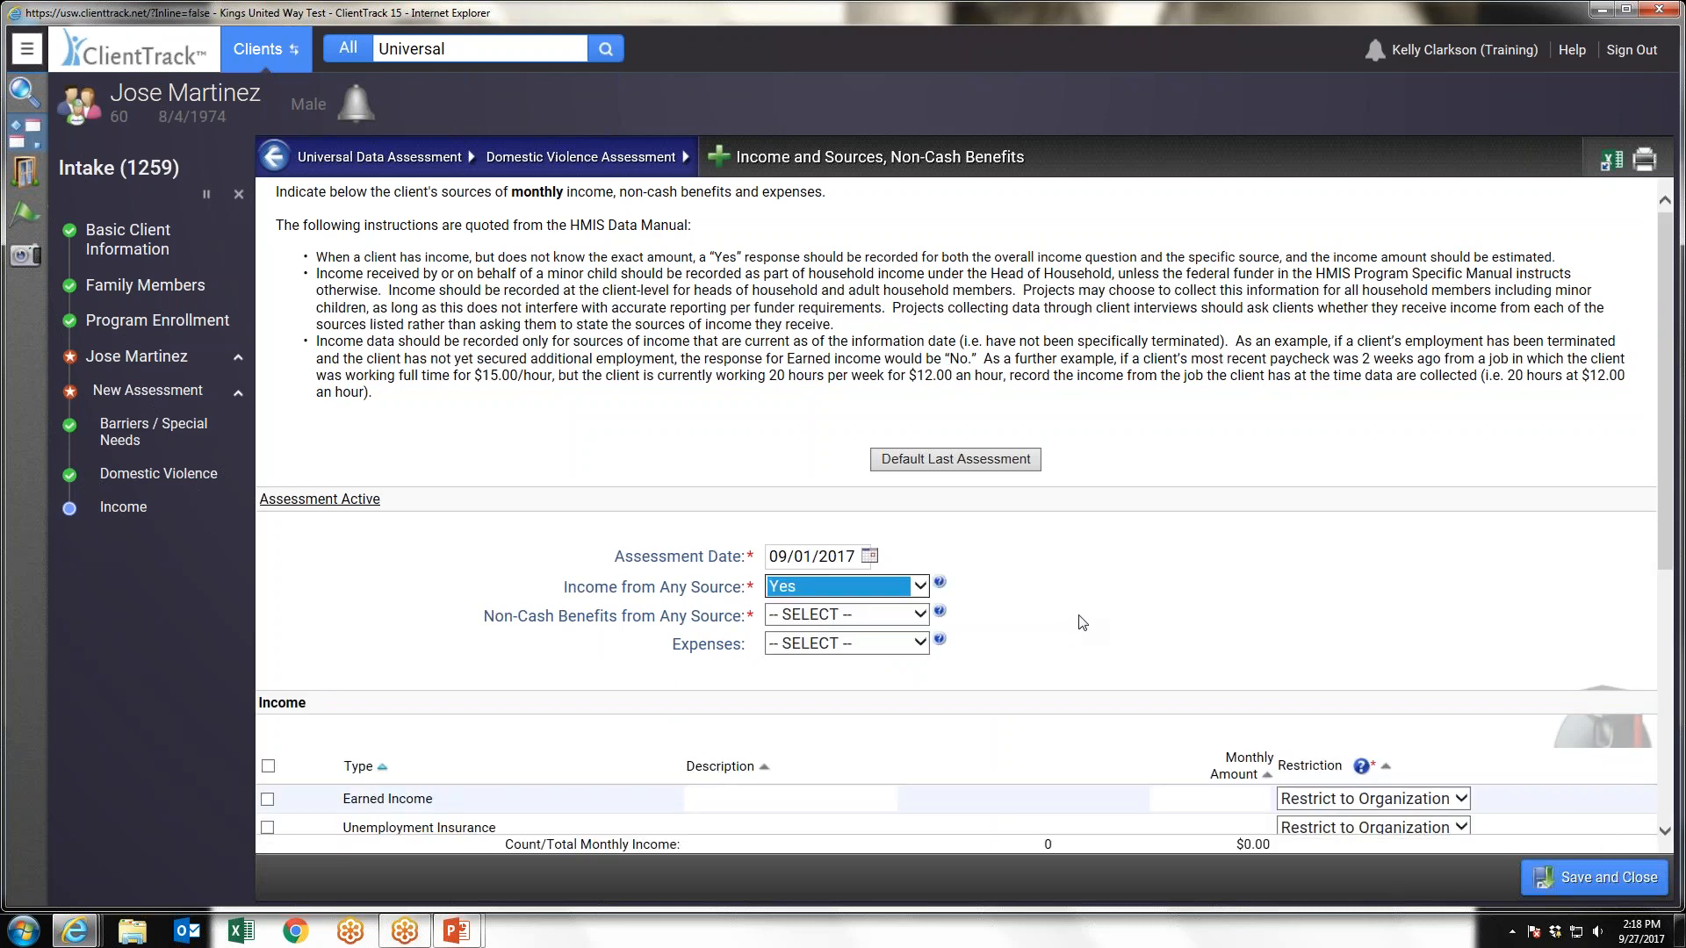
scroll(1083, 623, down, 1)
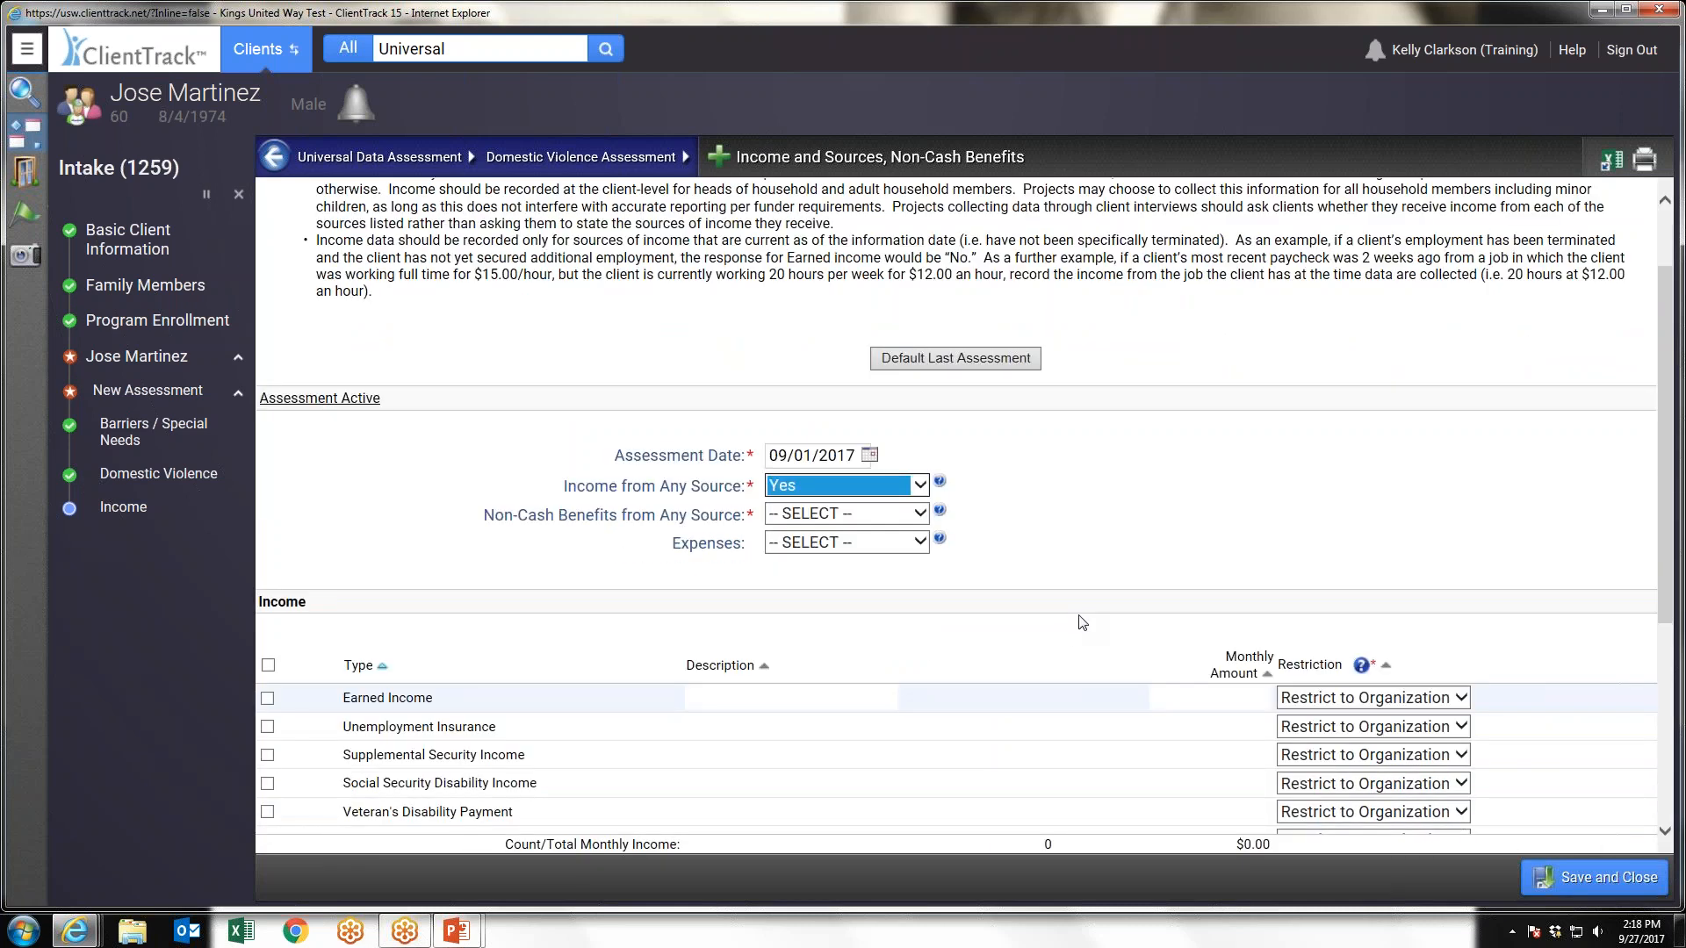
scroll(1083, 622, down, 2)
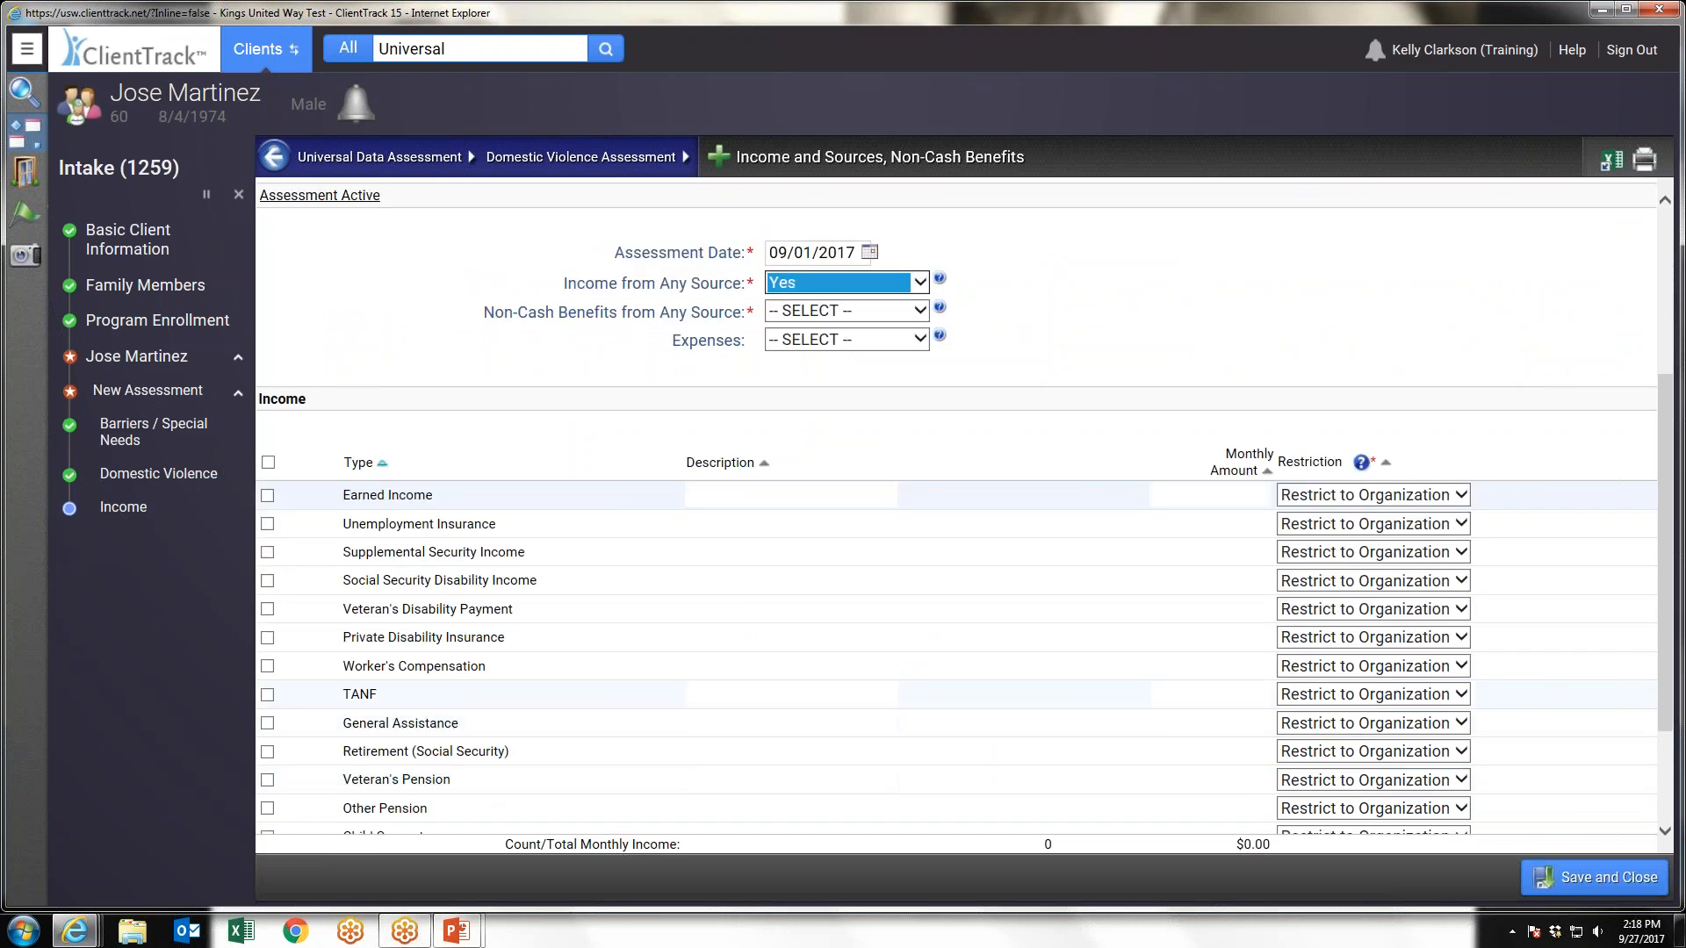
click(268, 497)
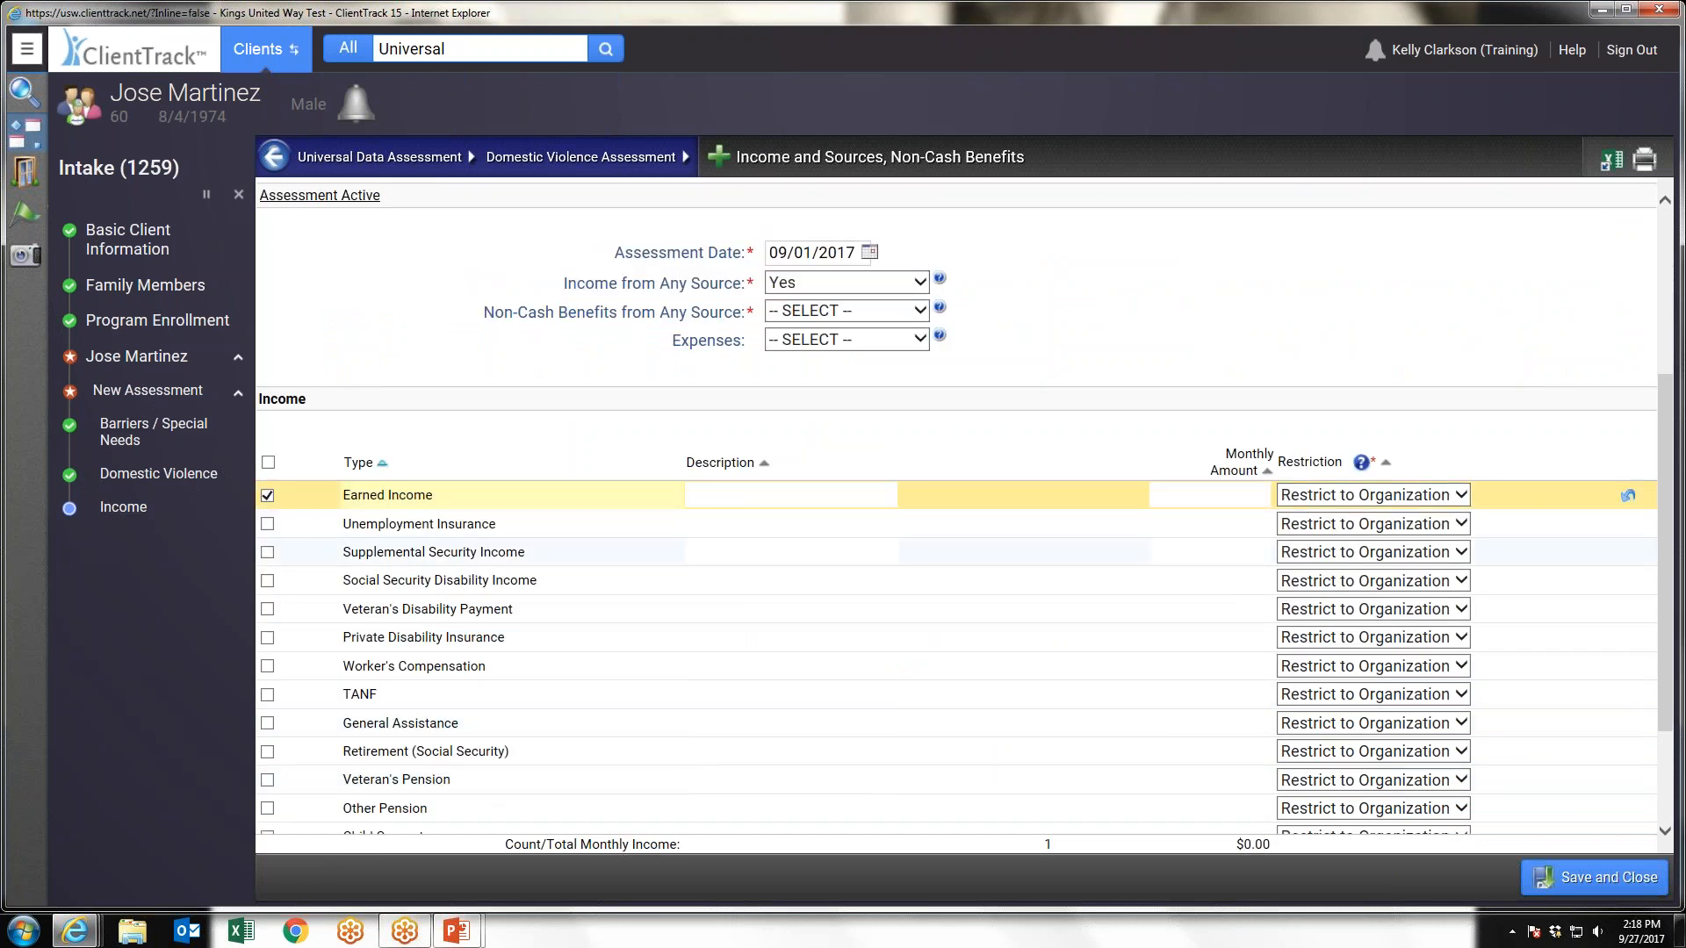
click(1225, 503)
text(200)
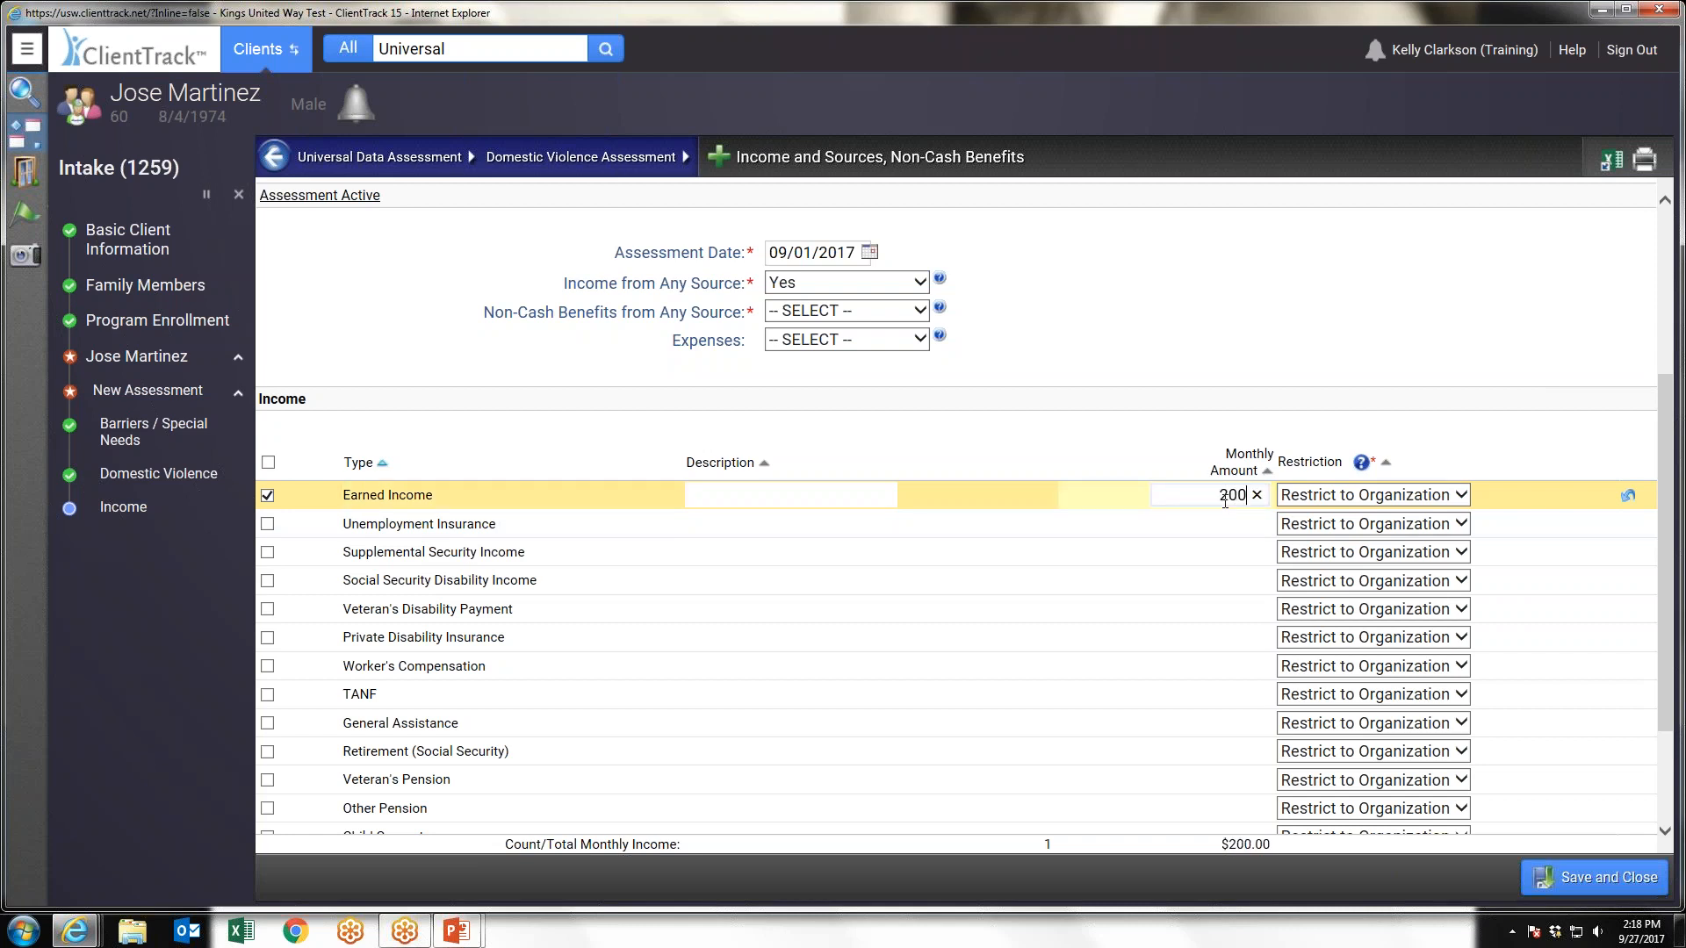
Set Non-Cash Benefits from Any Source to Yes and try to save the income assessment without choosing a benefit type
click(834, 313)
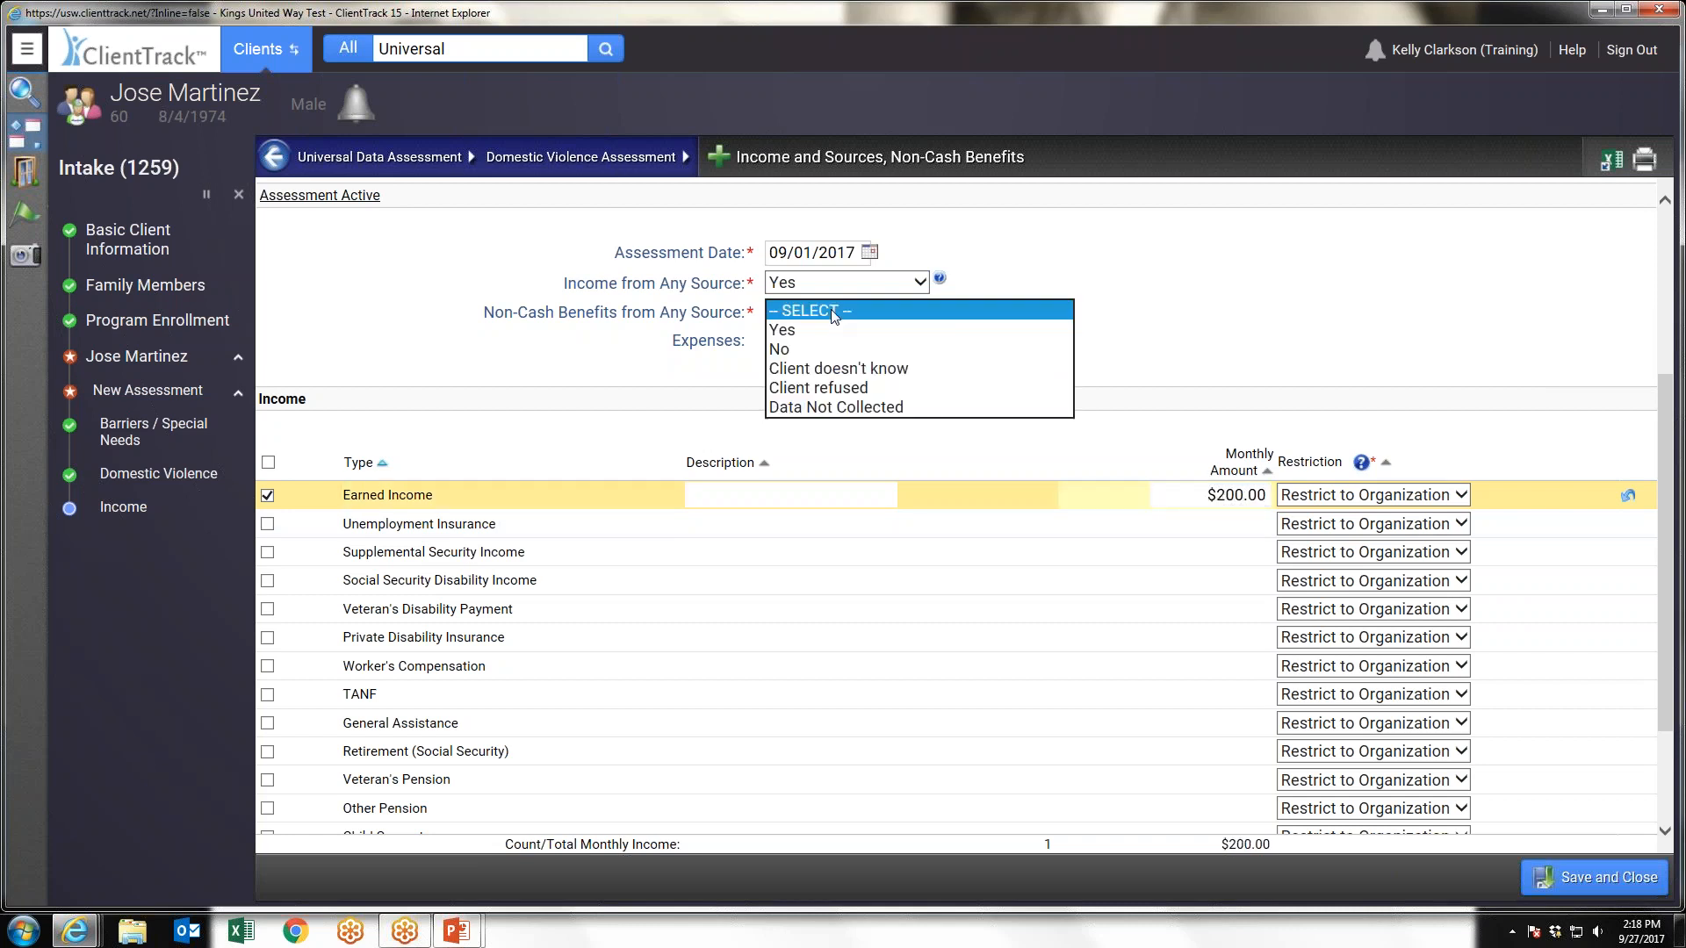
click(814, 329)
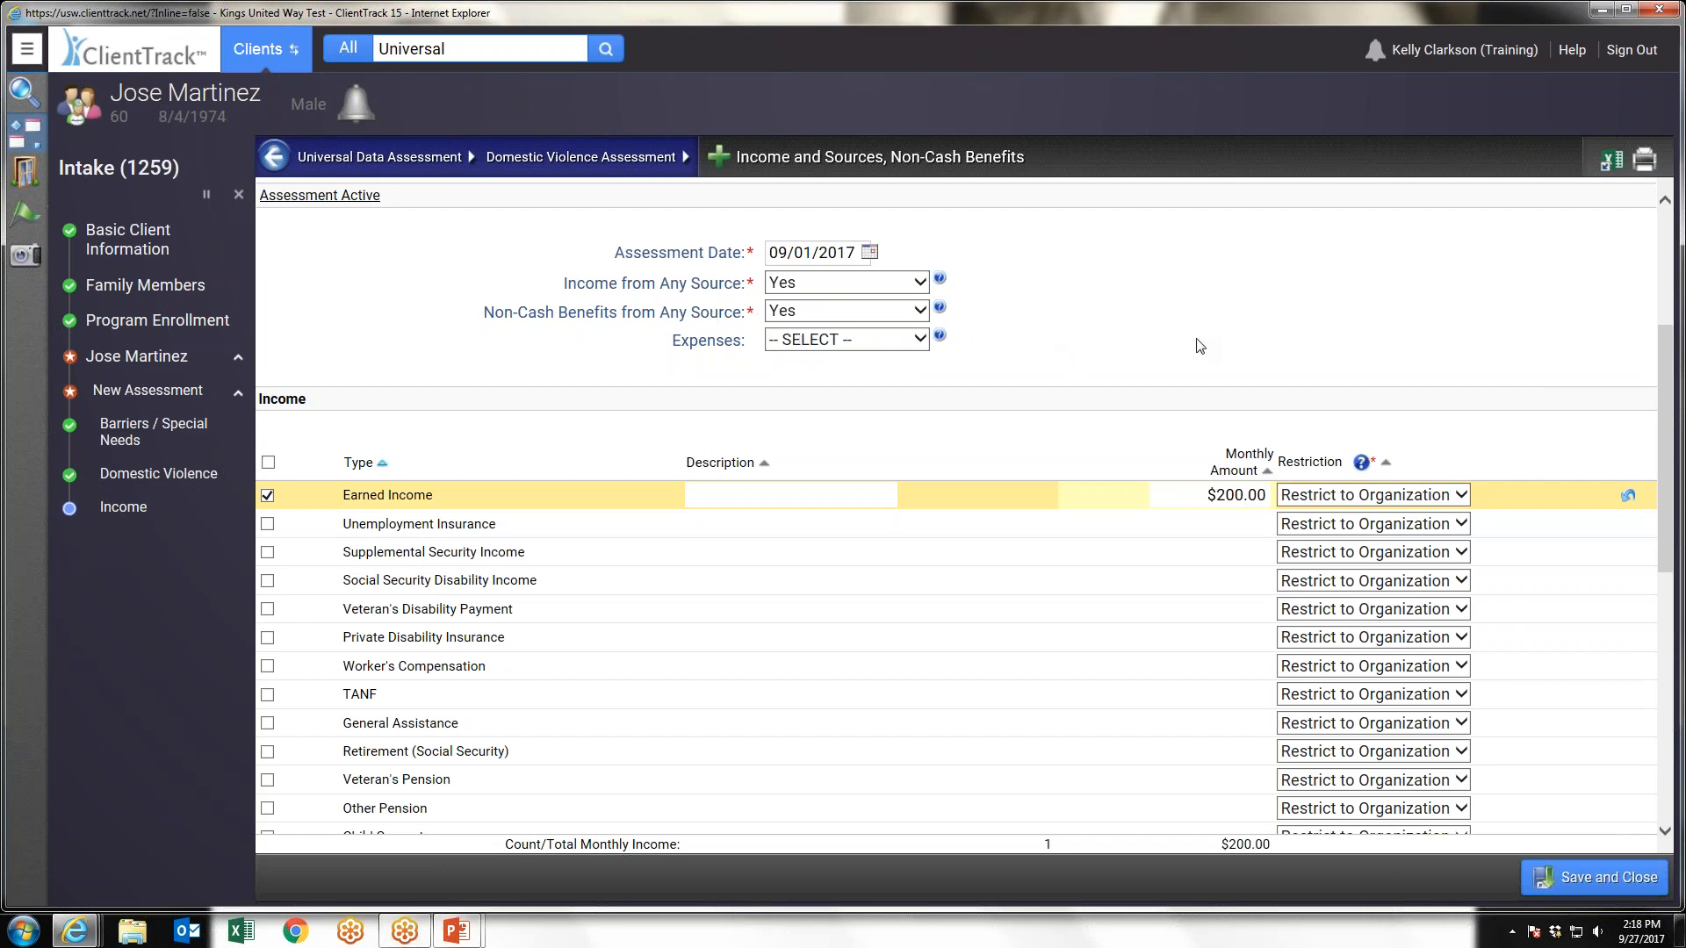
scroll(1199, 346, down, 3)
scroll(964, 527, down, 5)
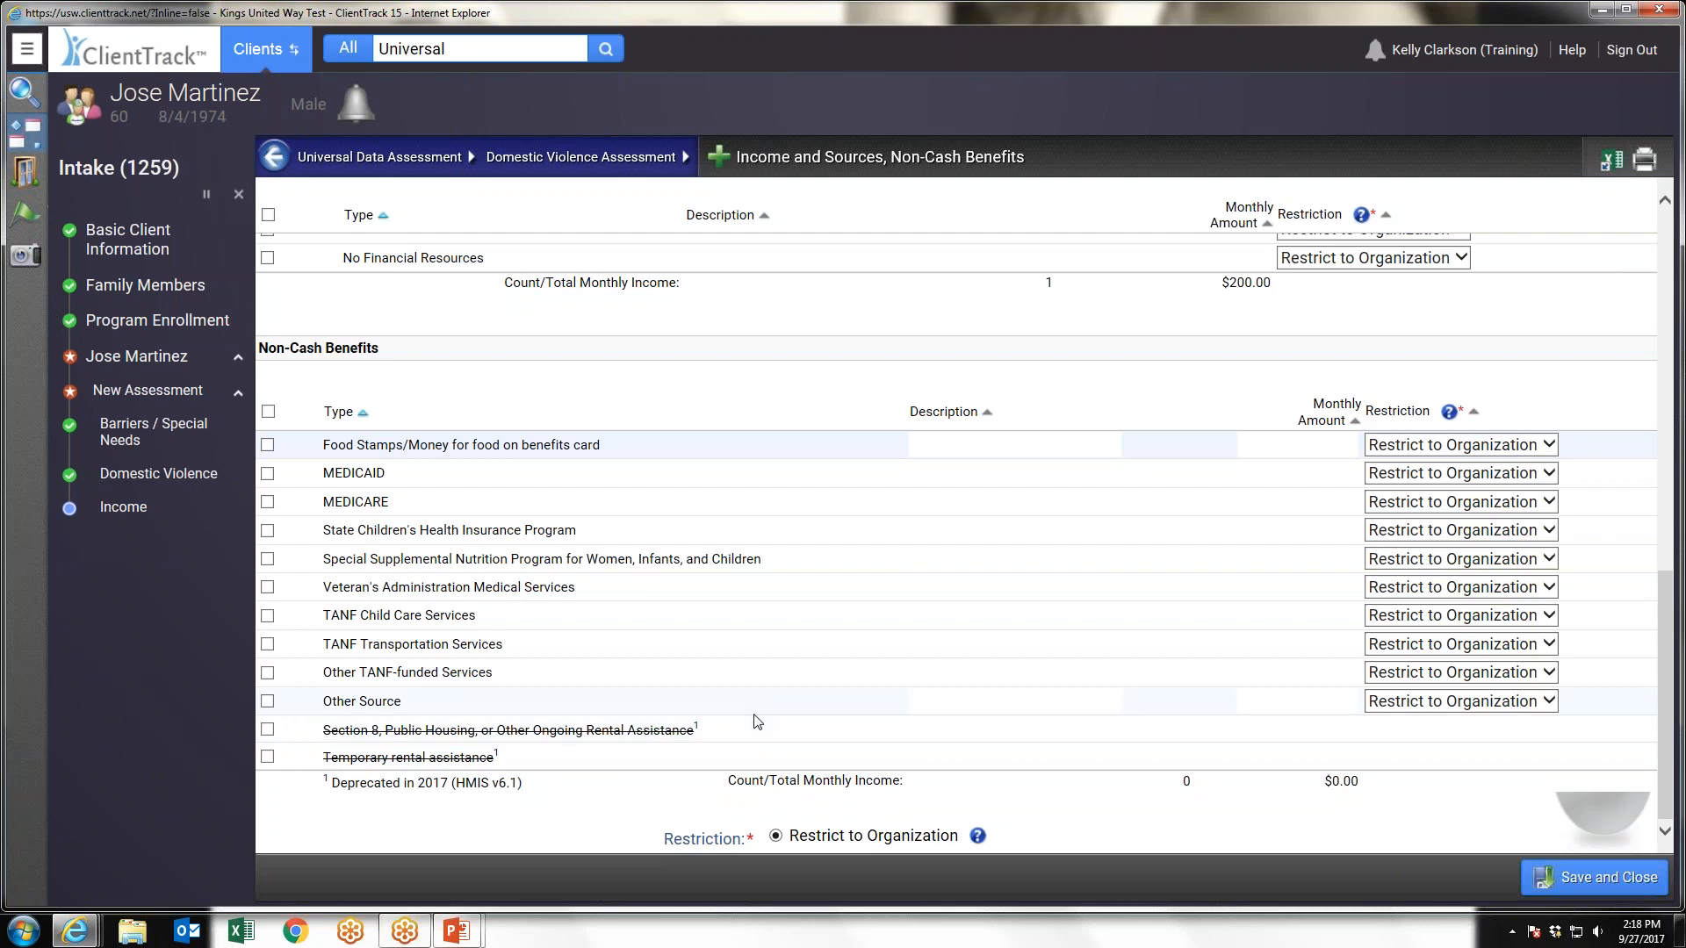
scroll(757, 720, up, 5)
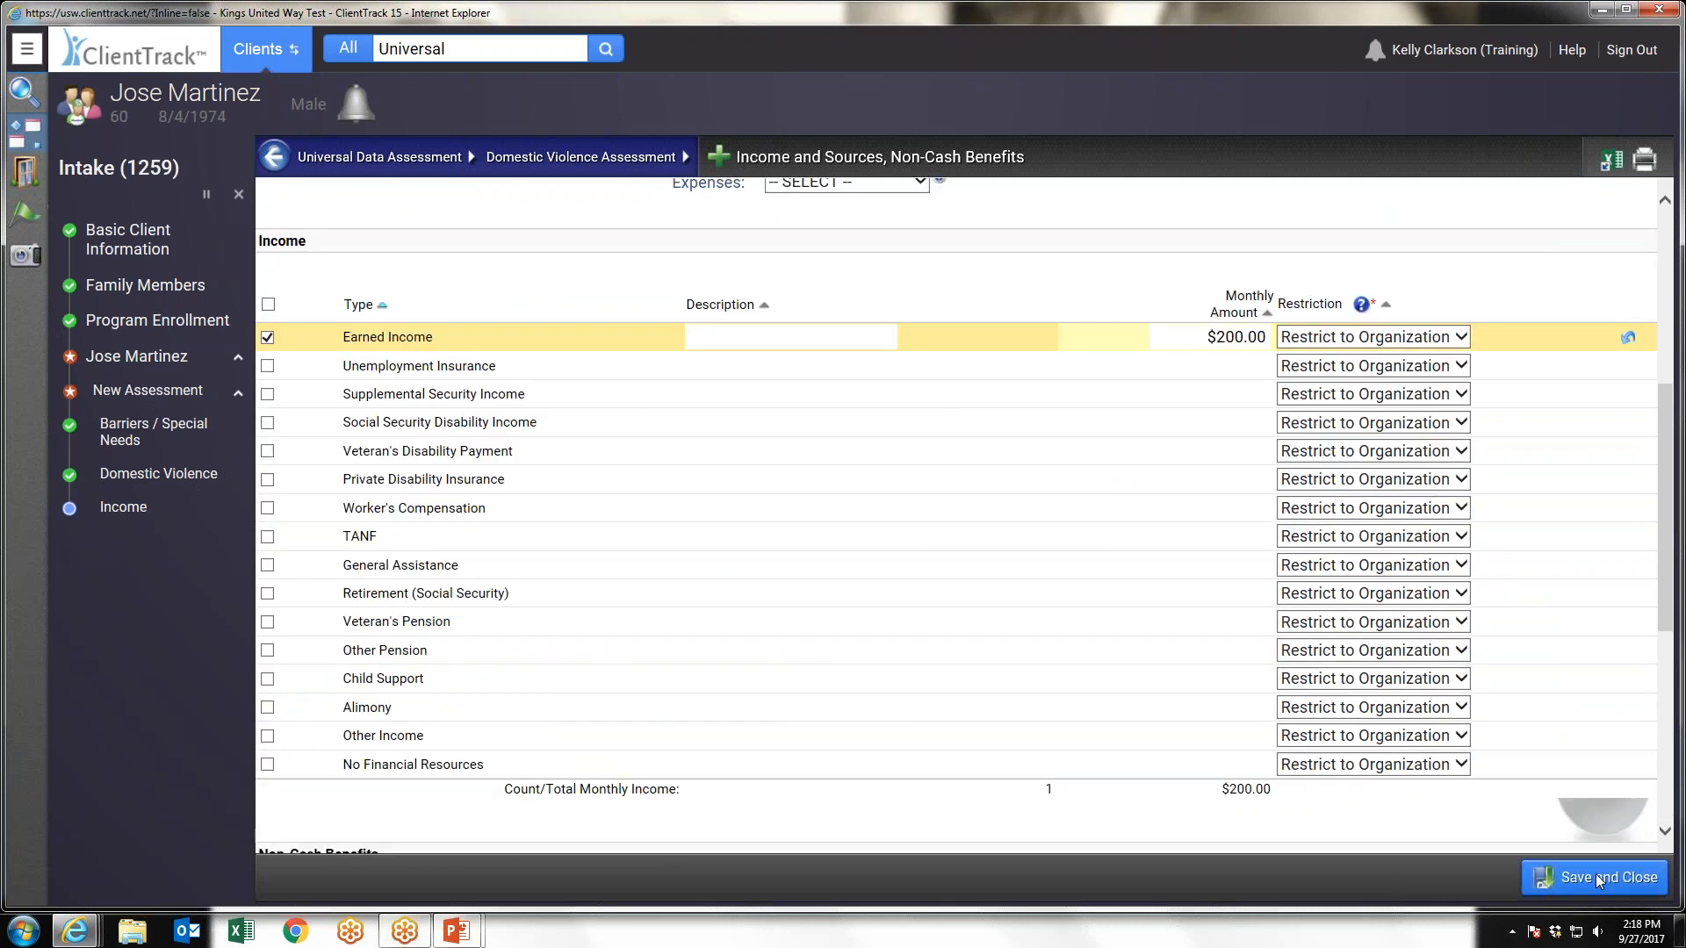
click(1600, 879)
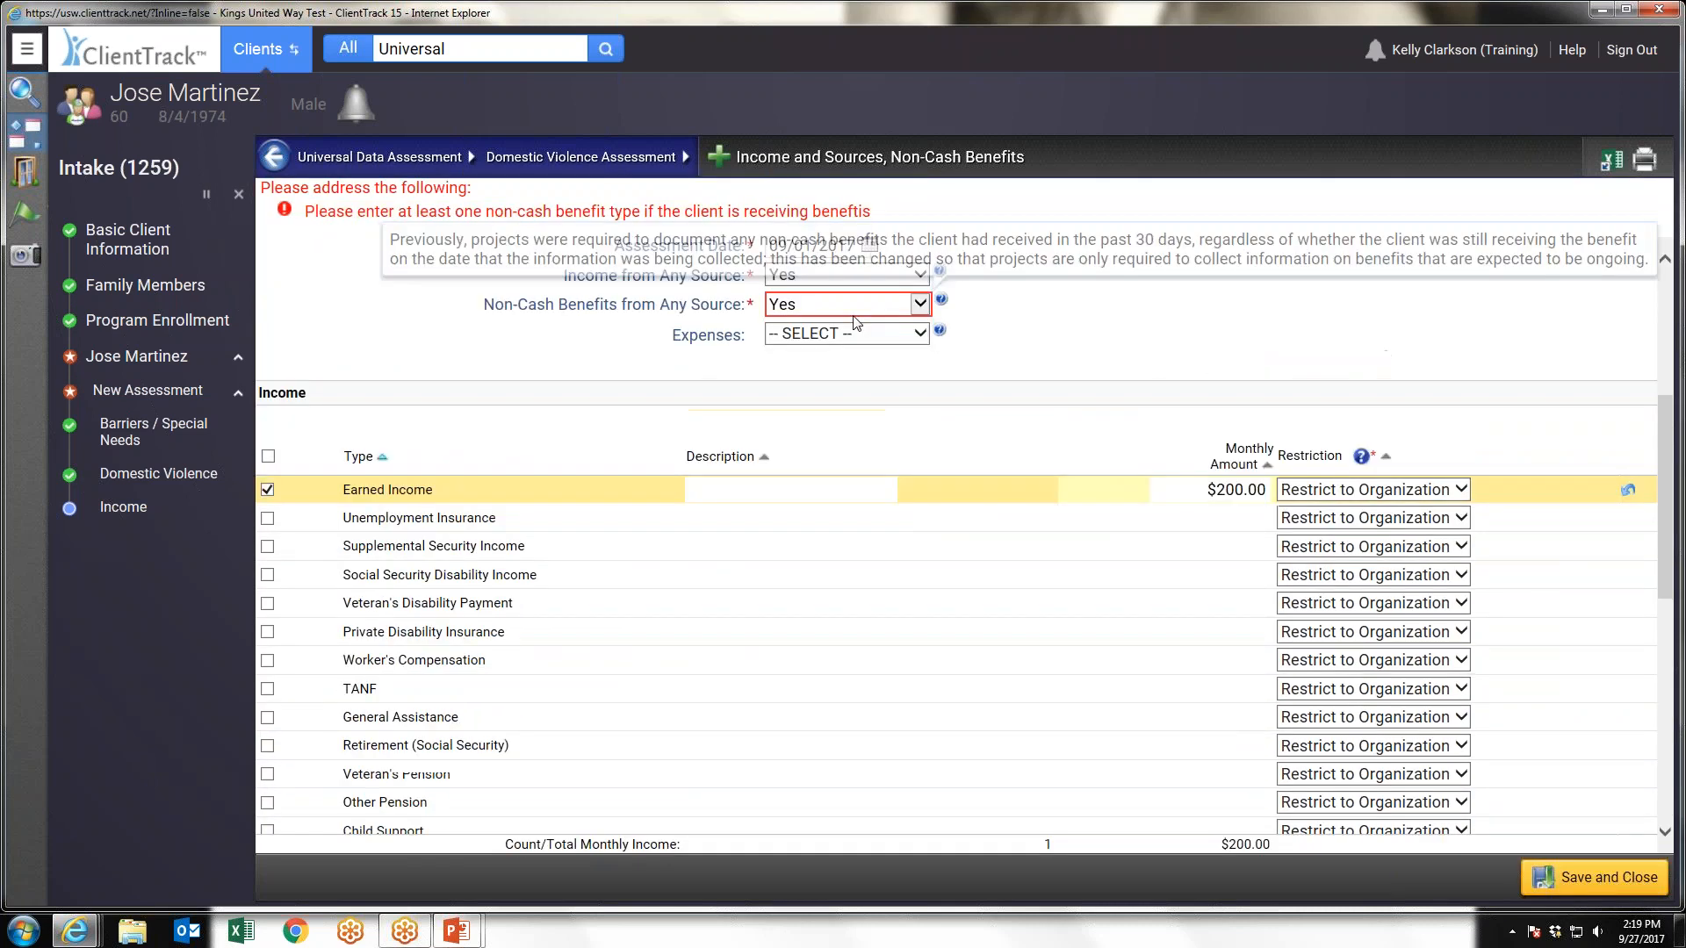
Record Food Stamps/Money for food on benefits card with a monthly amount of 0, then save and finish the intake workflow
scroll(856, 323, down, 5)
click(267, 444)
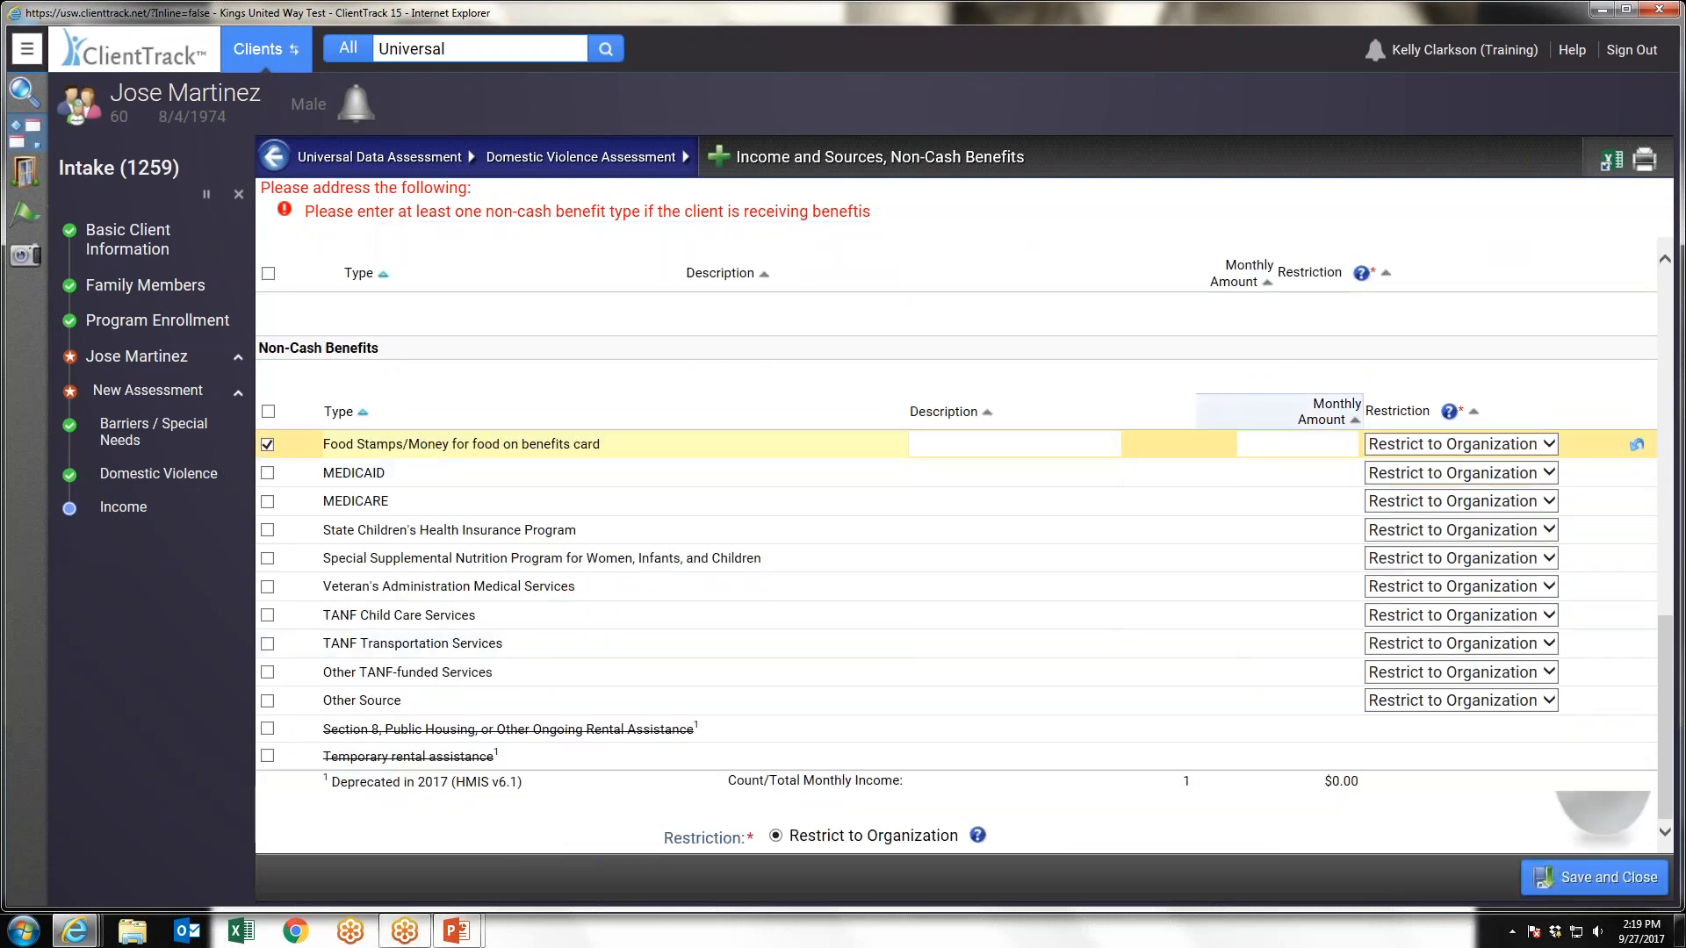
click(1315, 445)
text(0)
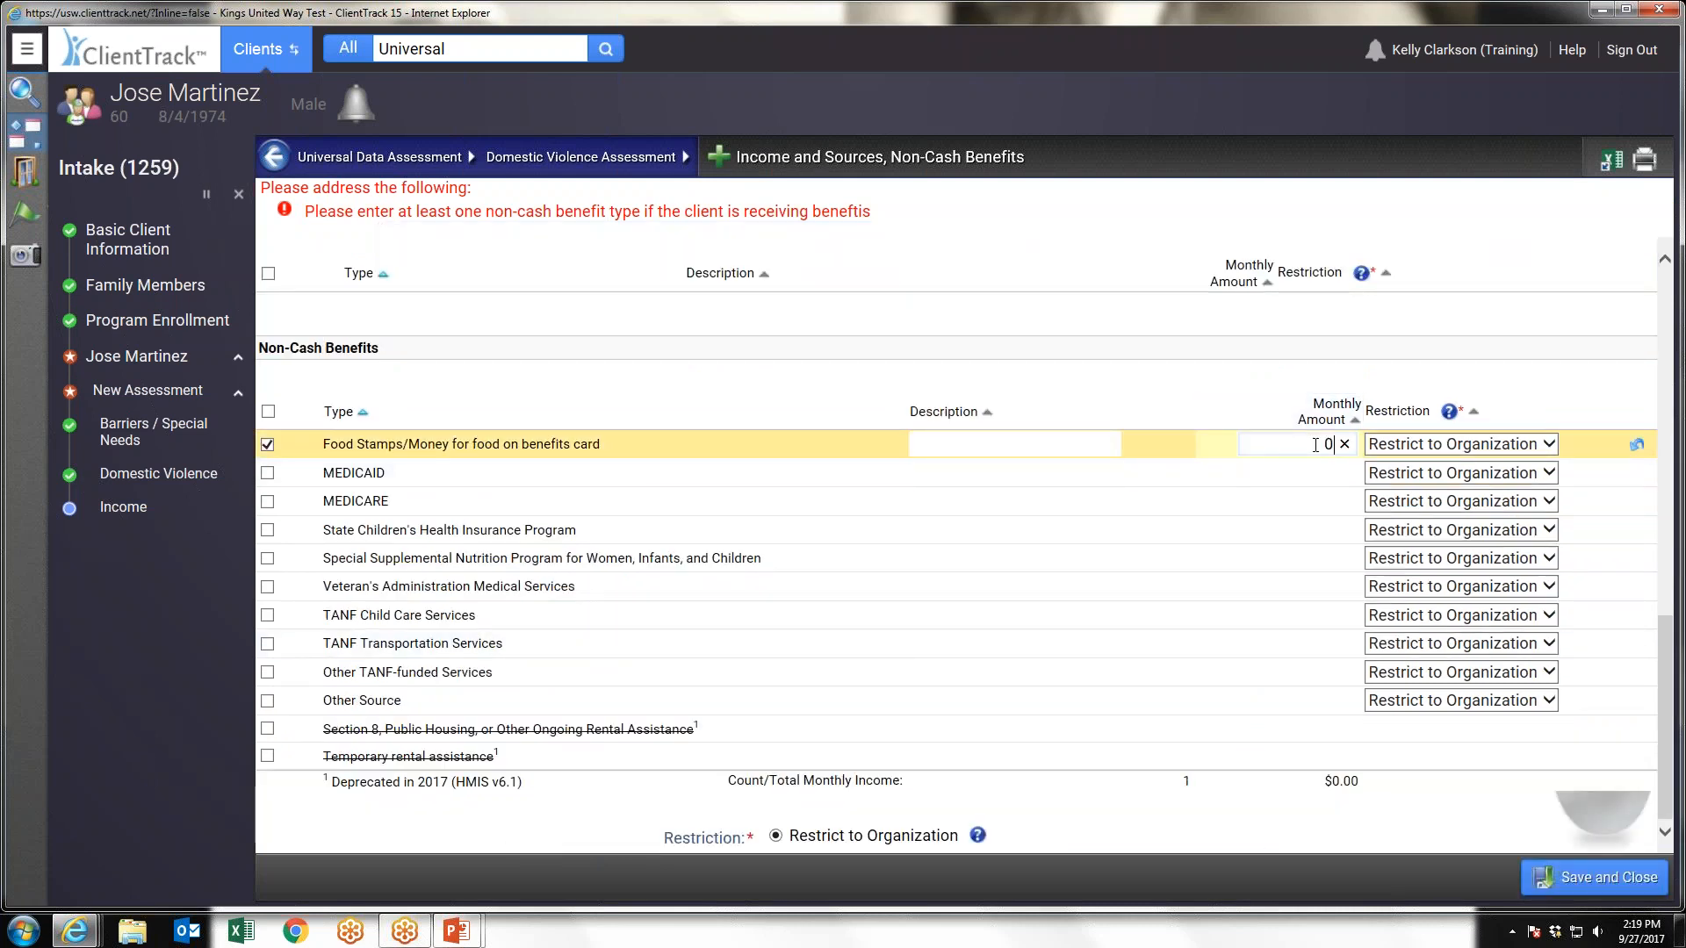
click(1594, 876)
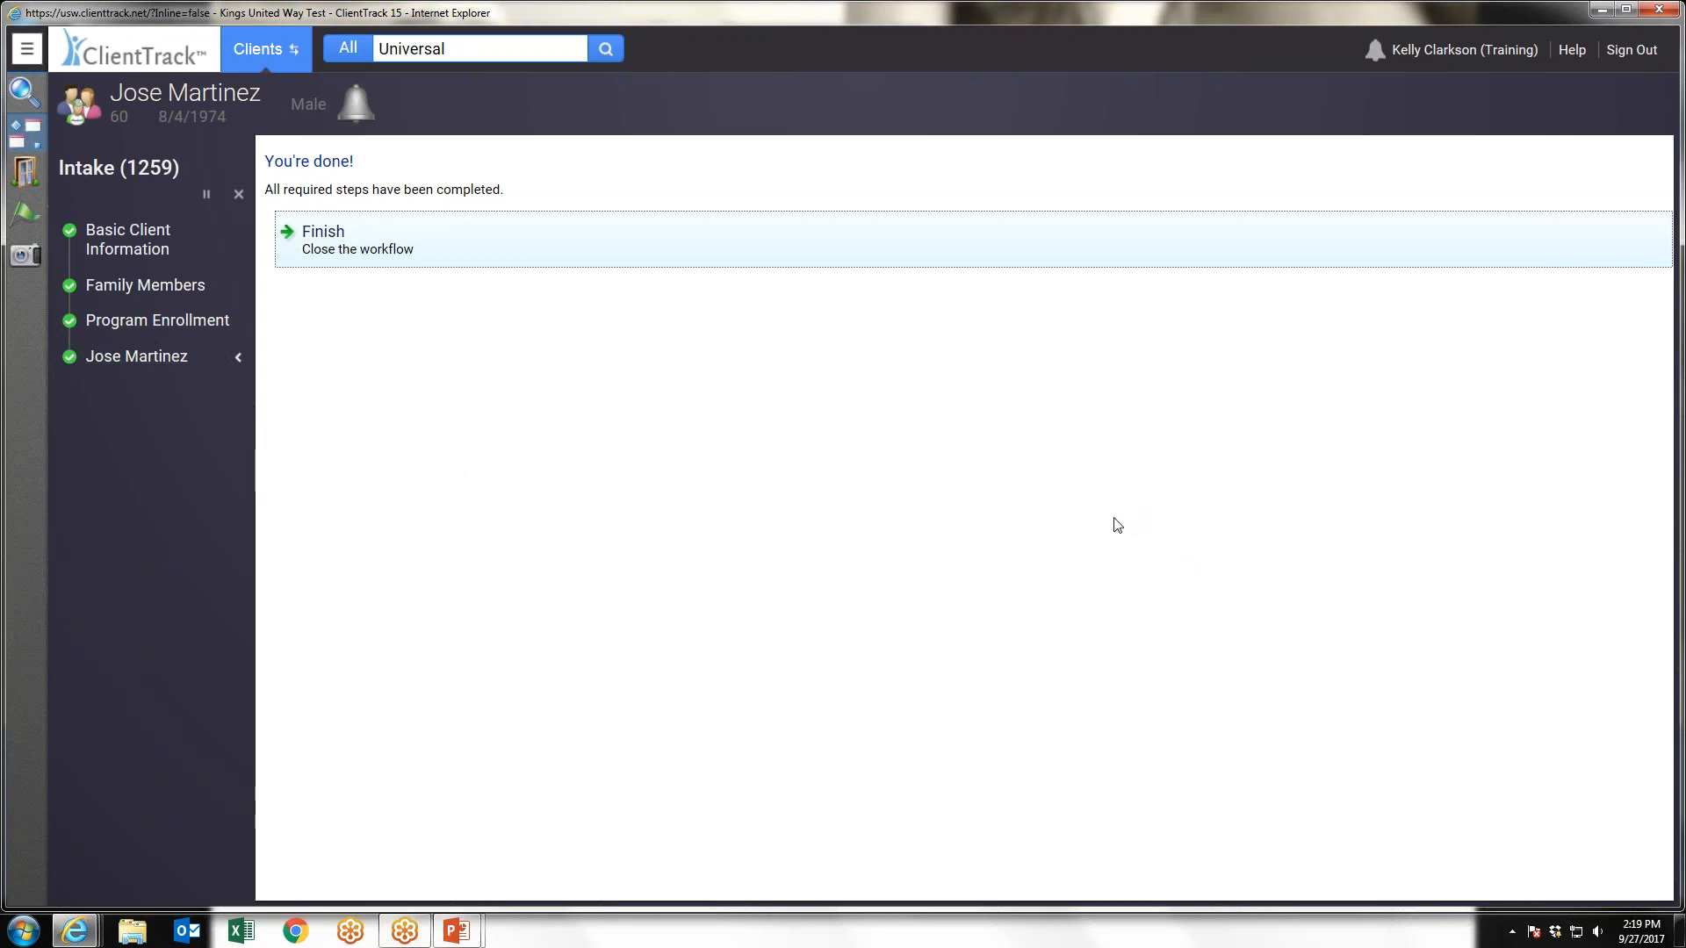
click(324, 231)
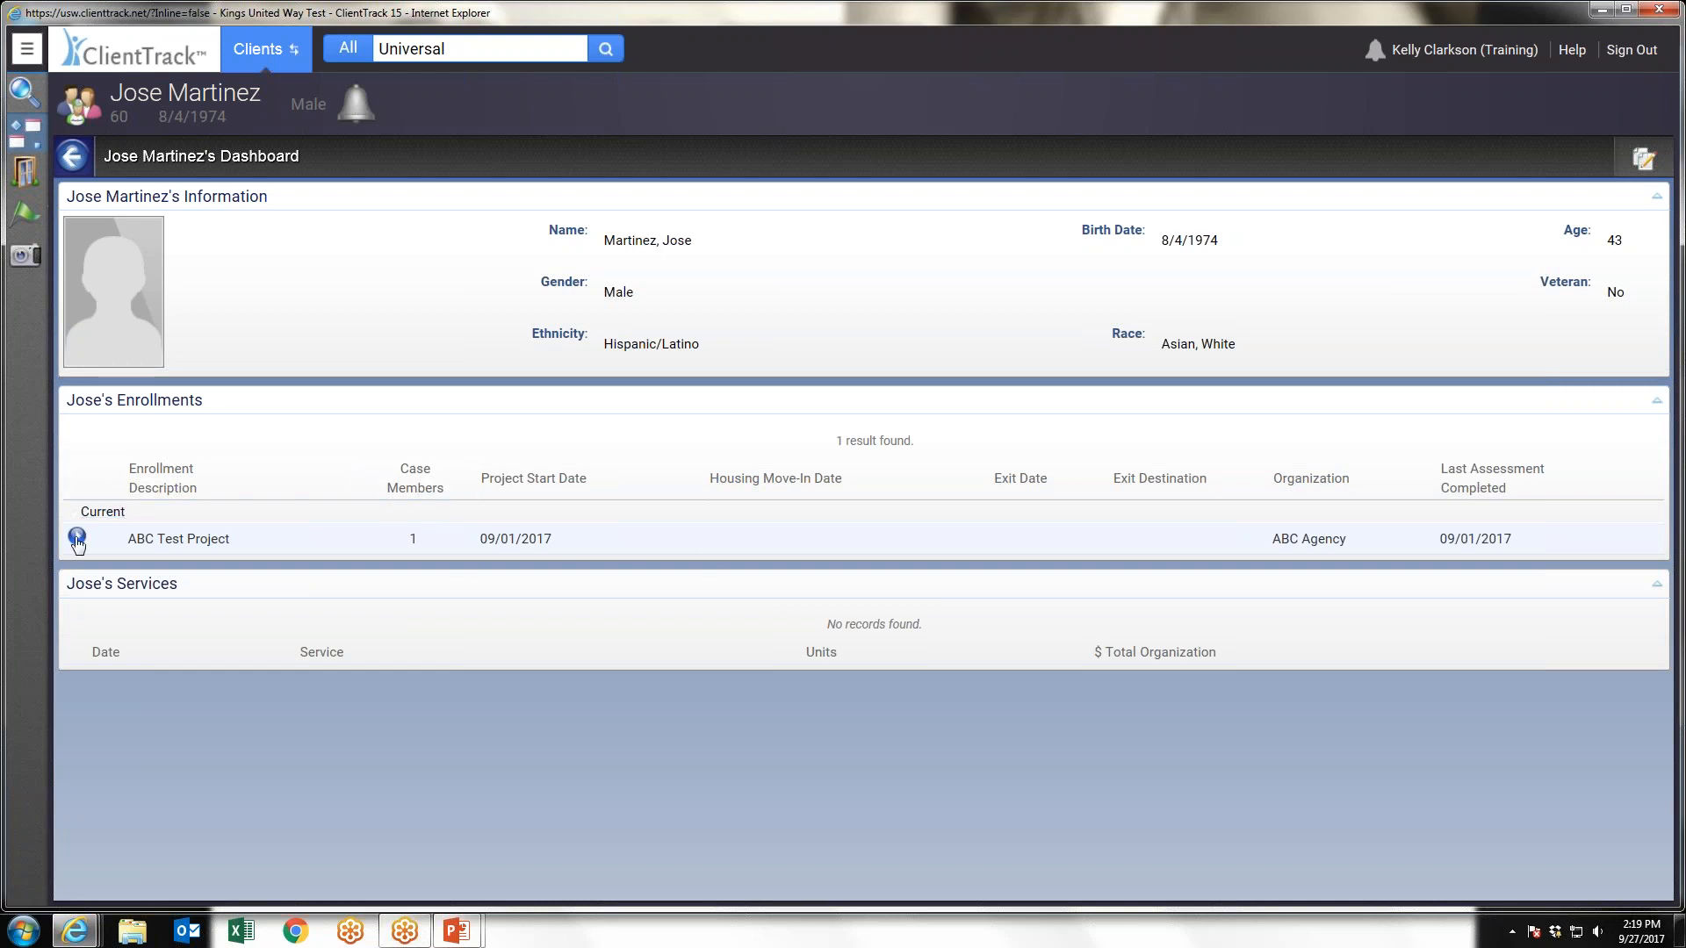
Open the client's Financial Evaluation assessments and edit the income of the 09/01/2017 record
click(25, 53)
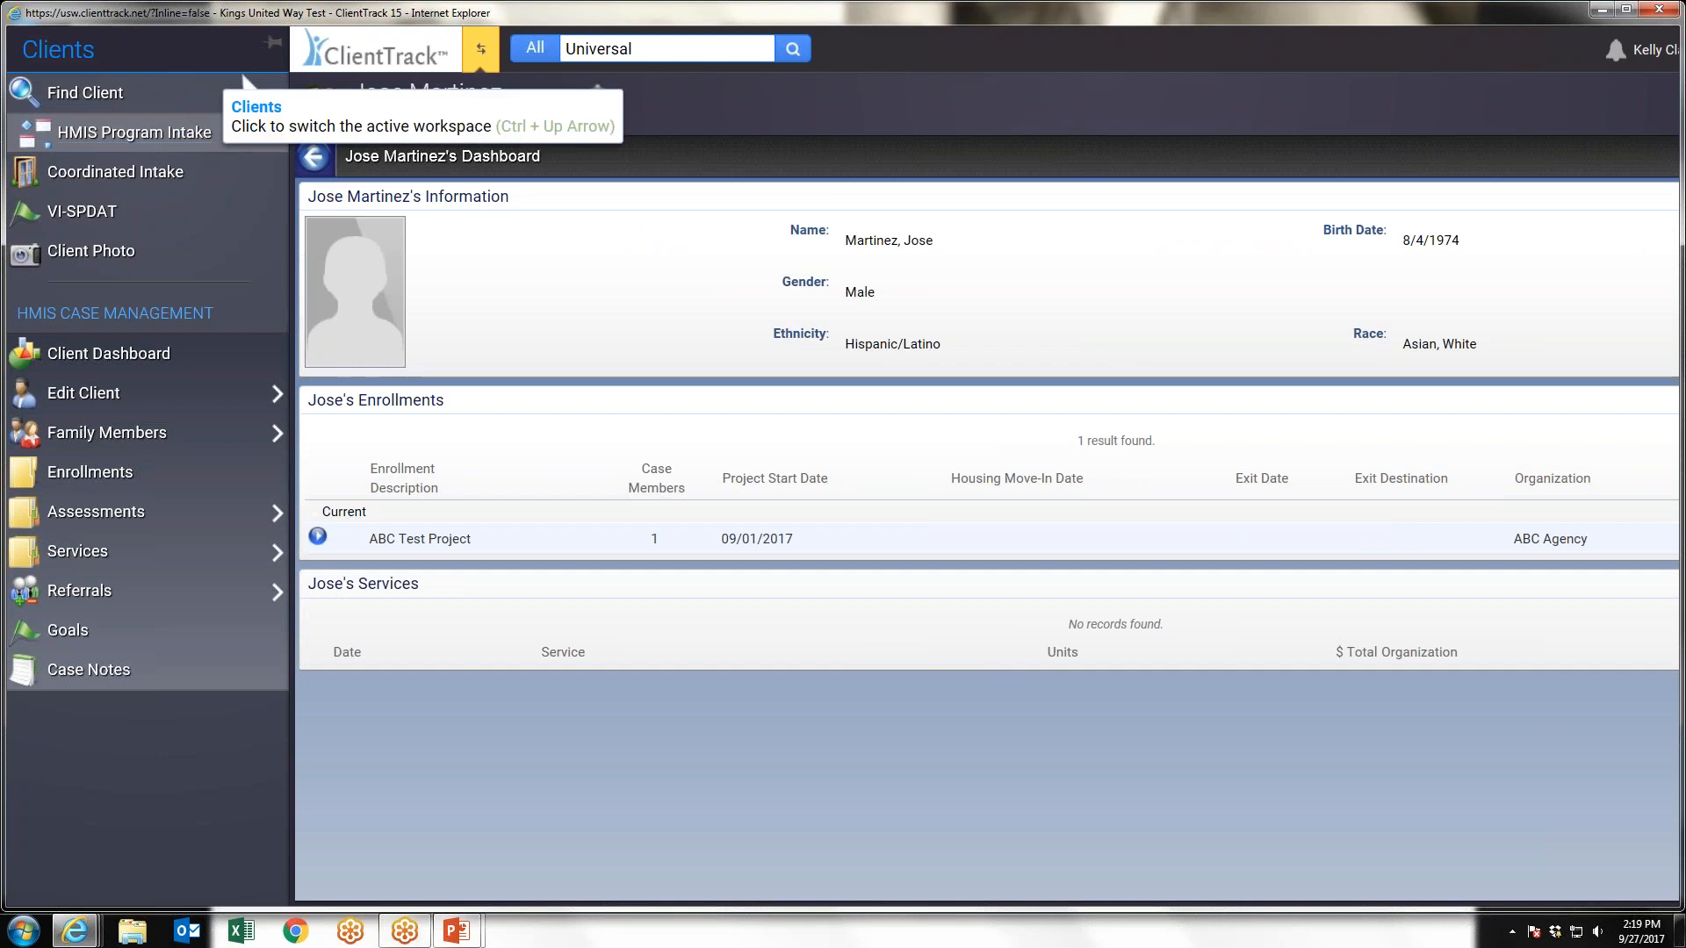
mouse_move(72, 523)
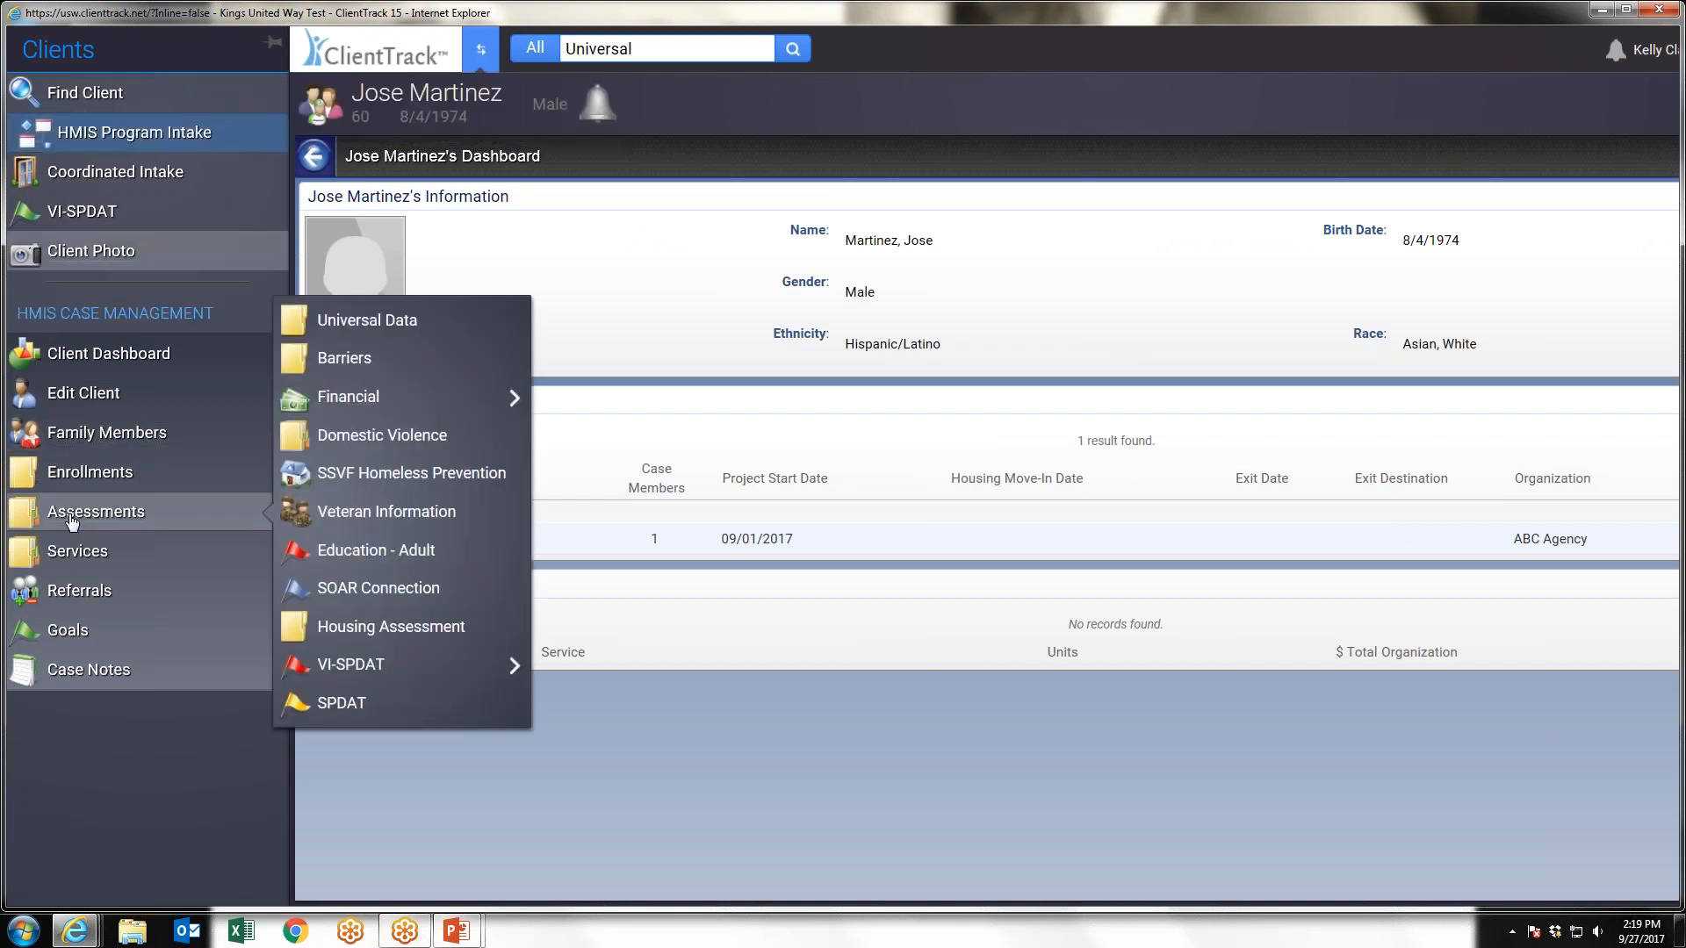
mouse_move(368, 396)
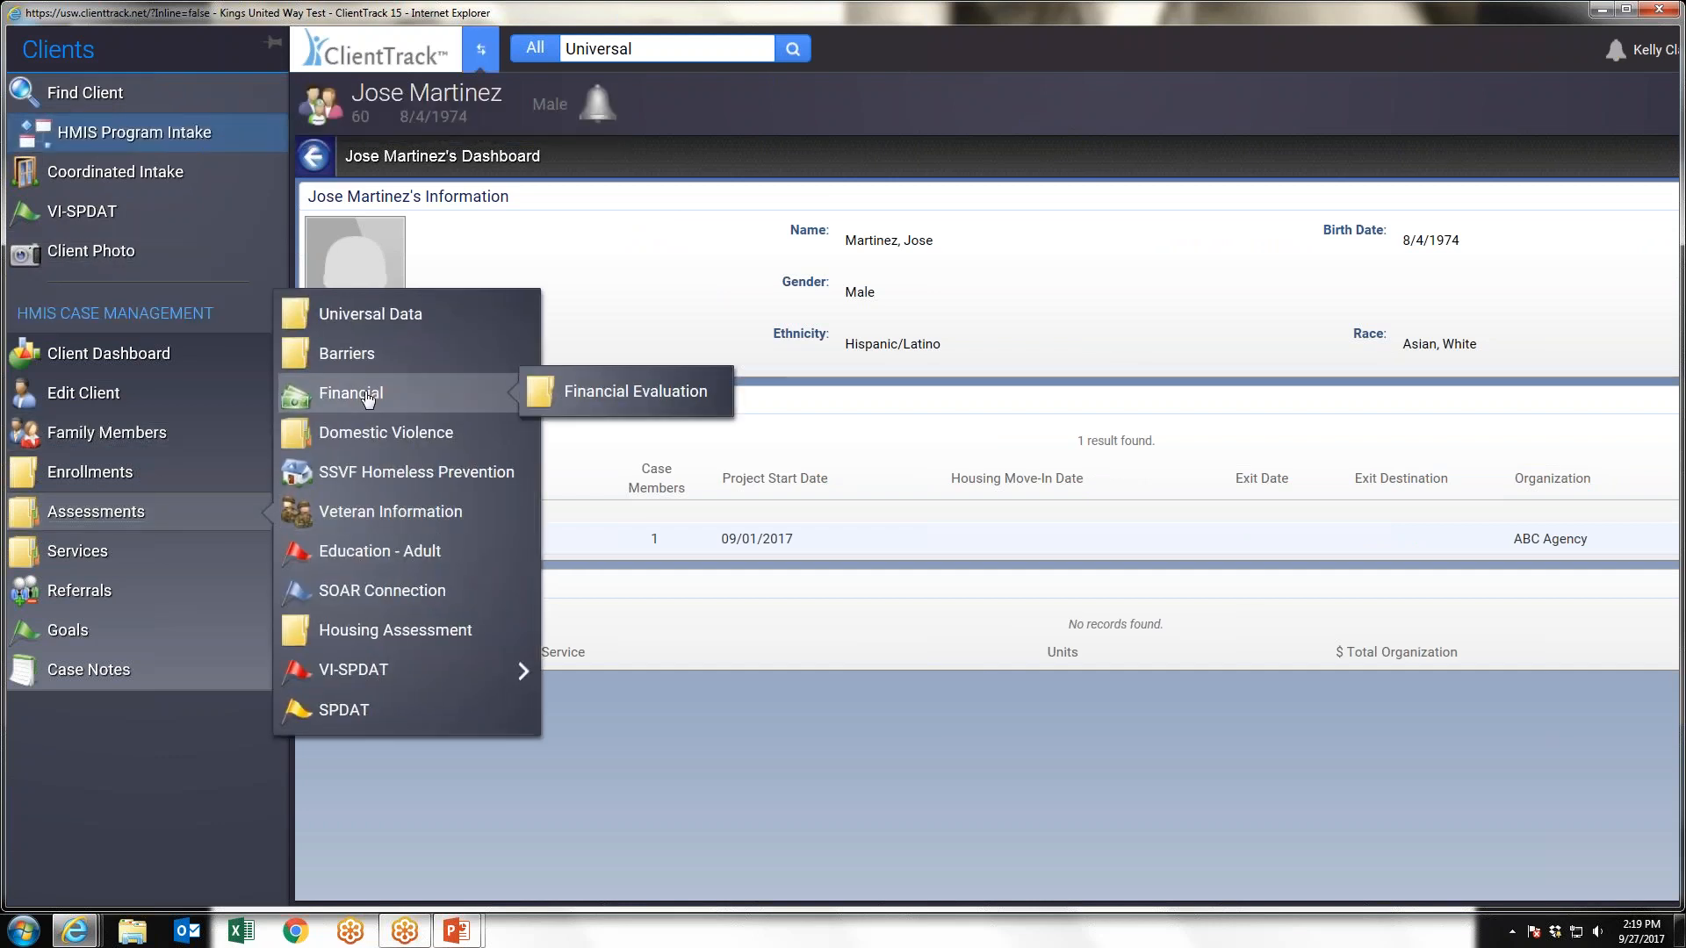
click(634, 392)
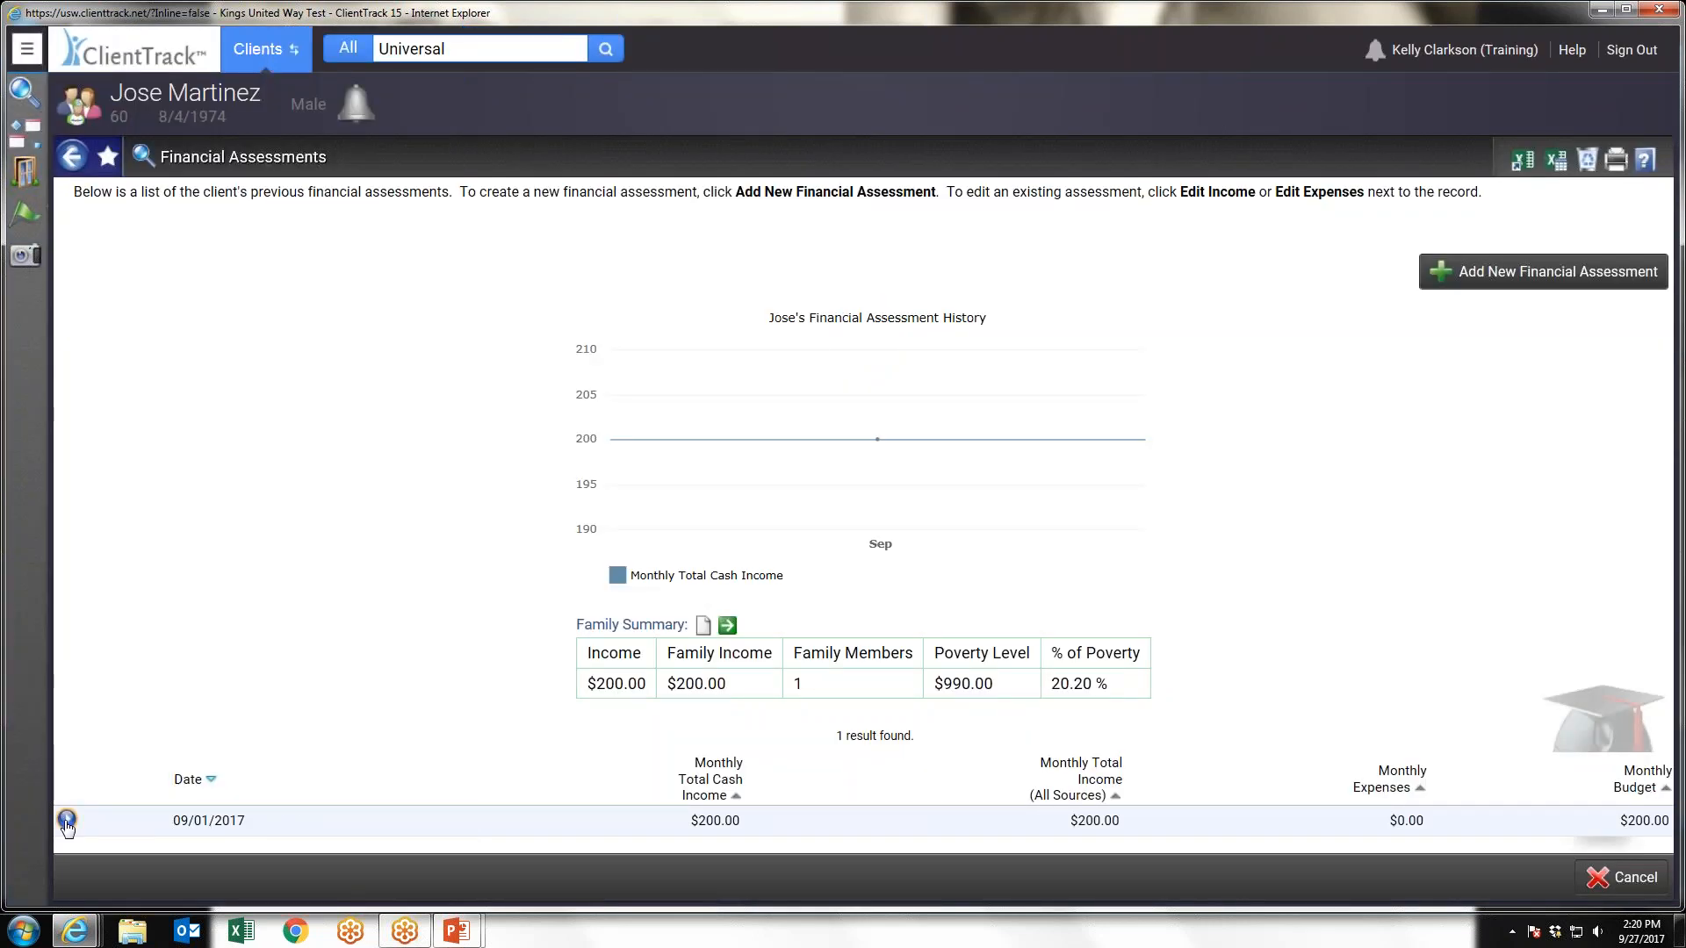
click(66, 820)
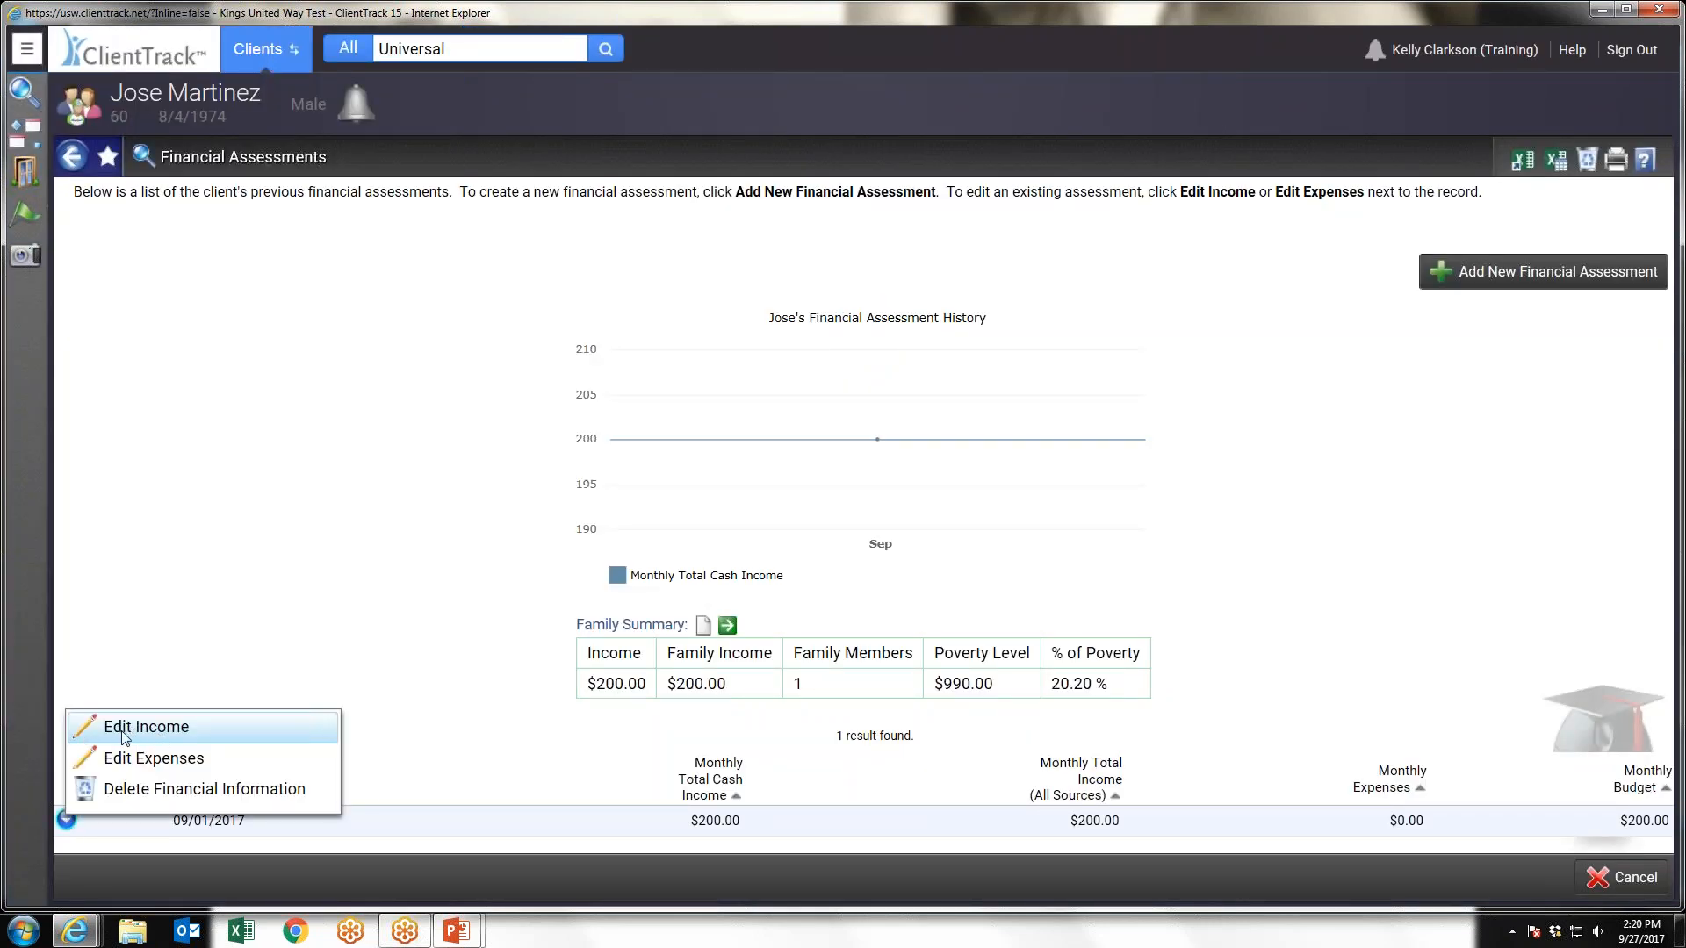
click(172, 728)
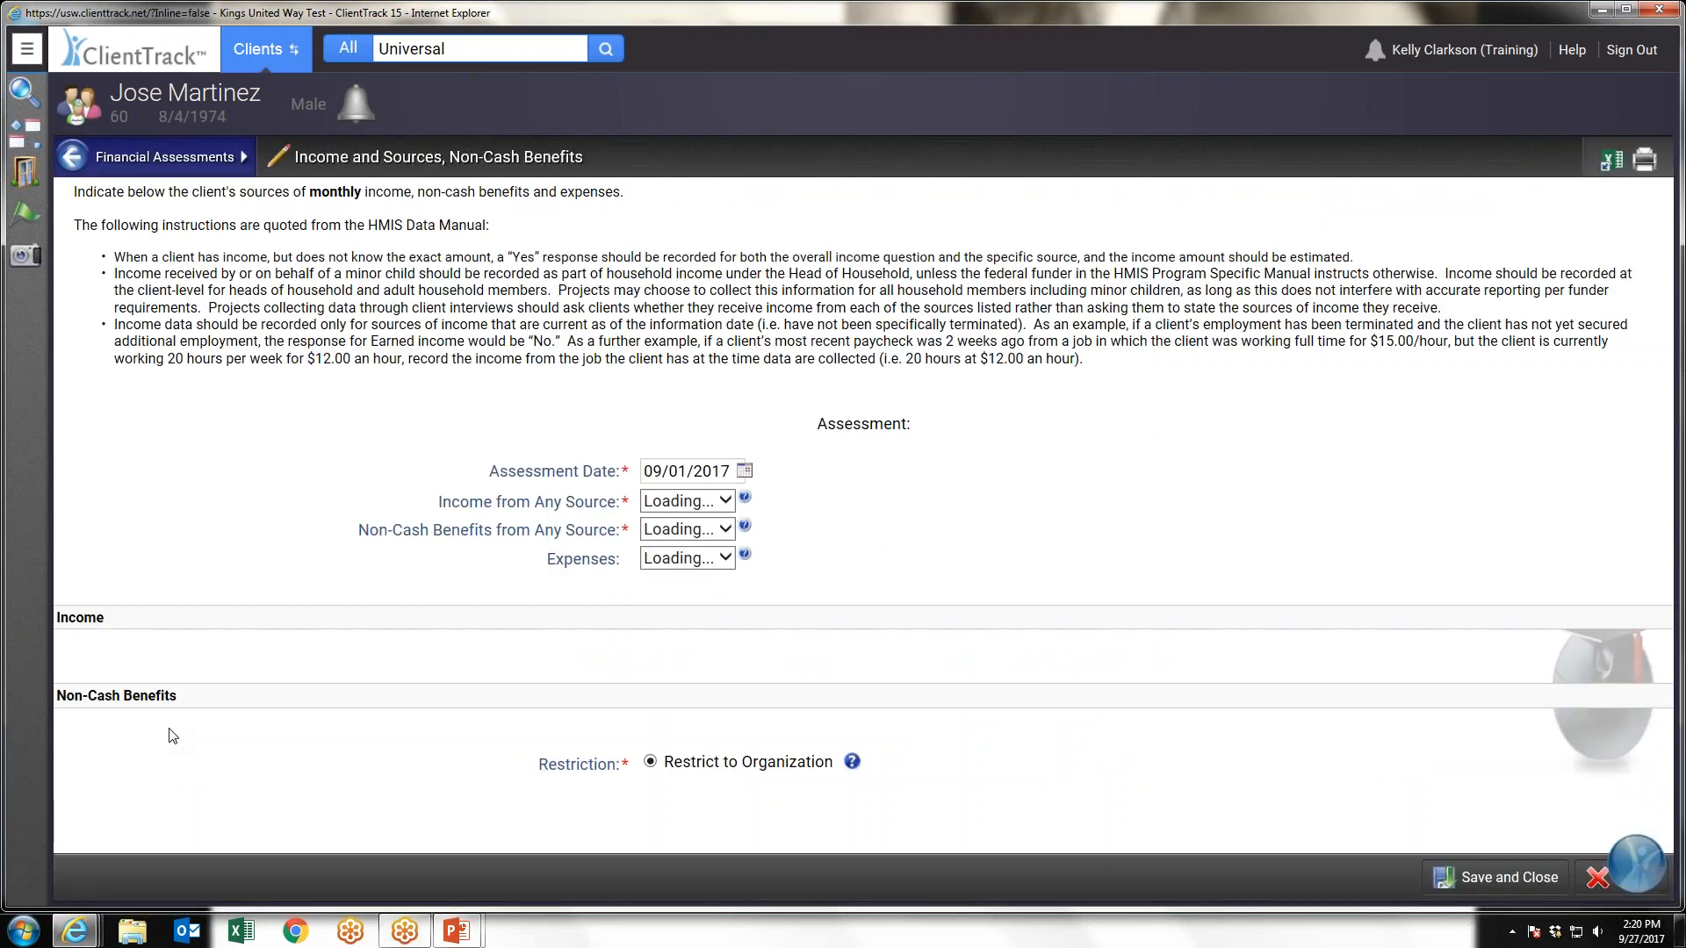
Delete the Food Stamps/Money for food on benefits card record and save the assessment with Non-Cash Benefits from Any Source set to No
scroll(259, 532, down, 7)
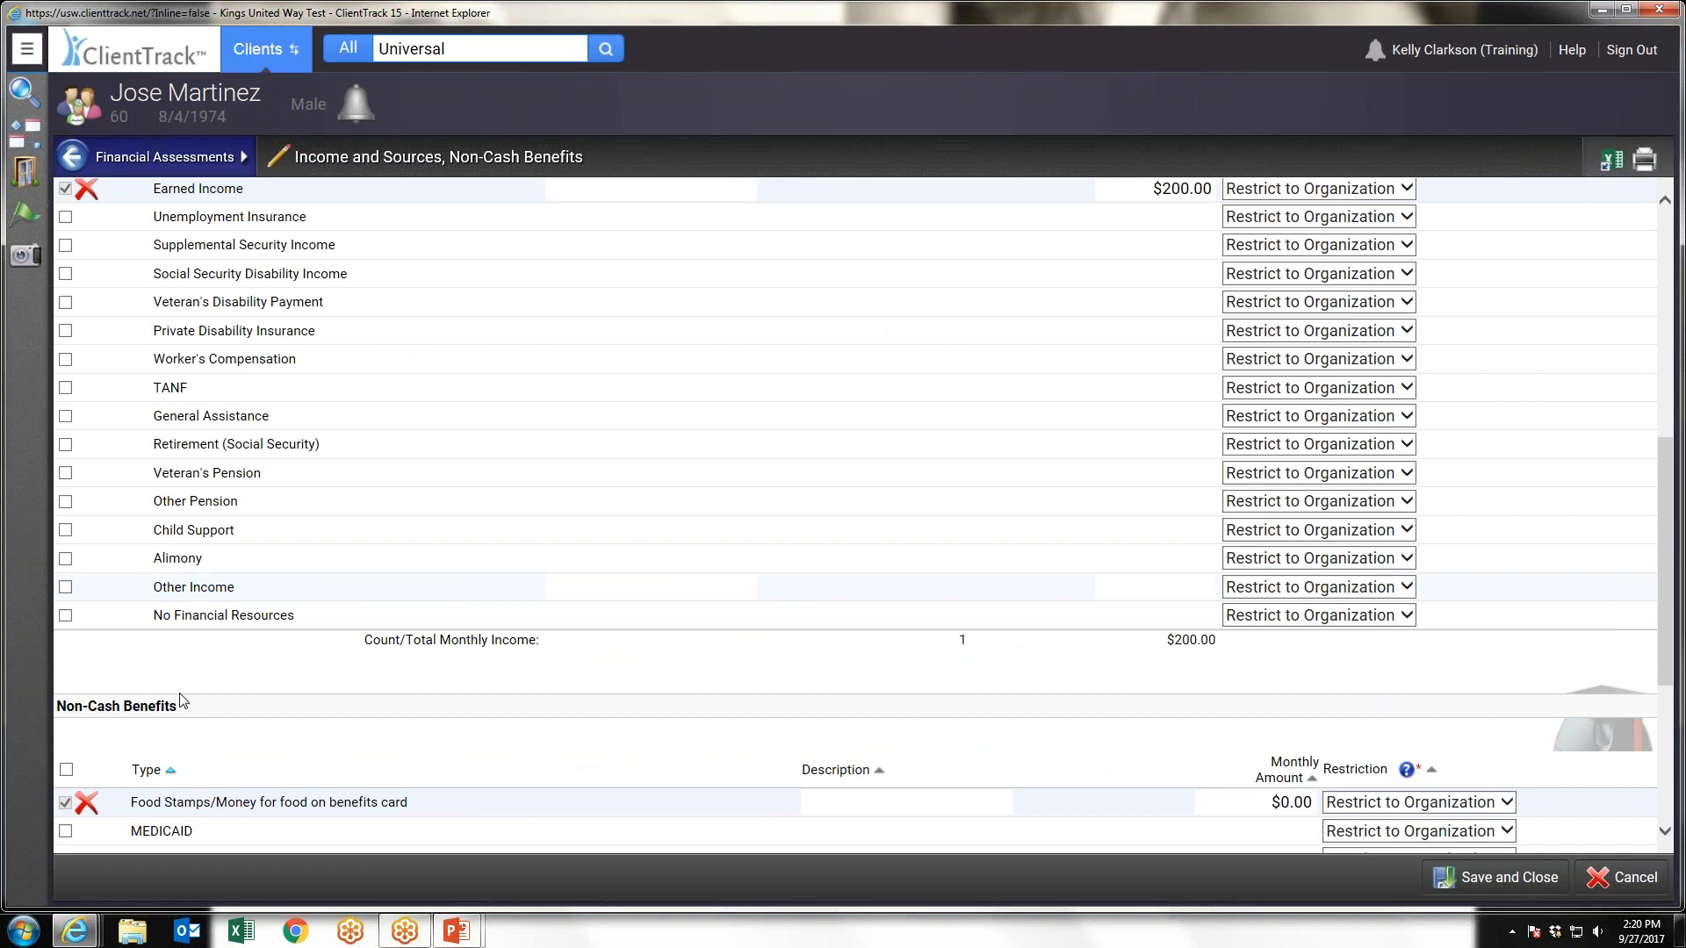
scroll(181, 700, down, 3)
click(86, 499)
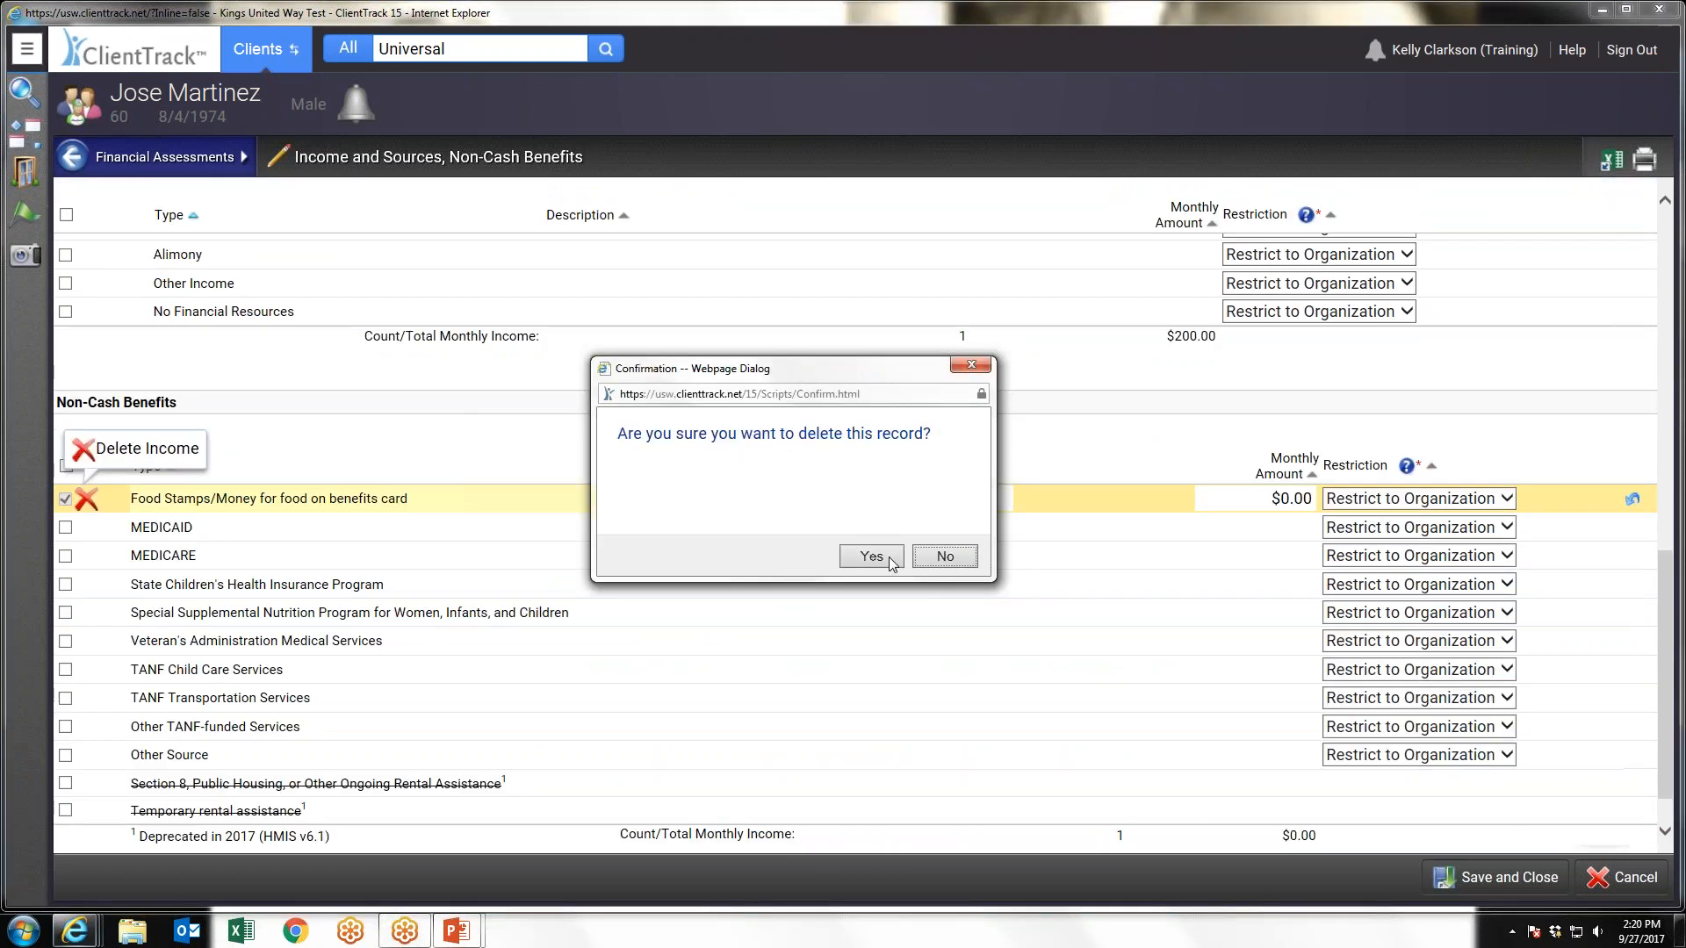
click(889, 559)
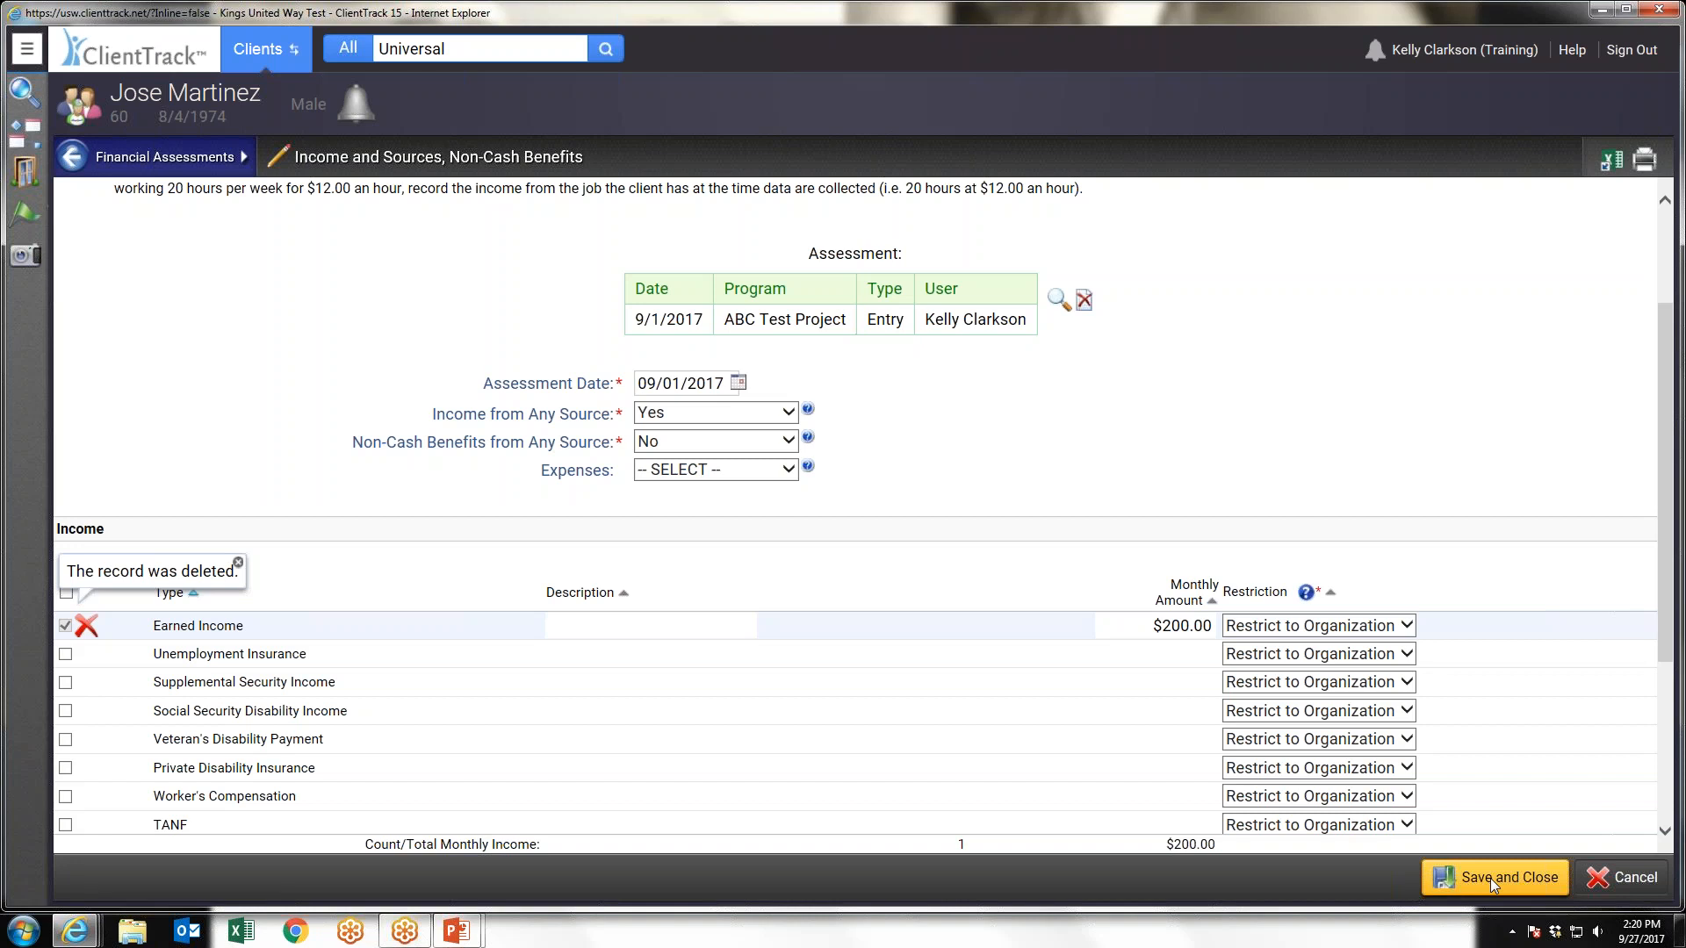
click(1489, 878)
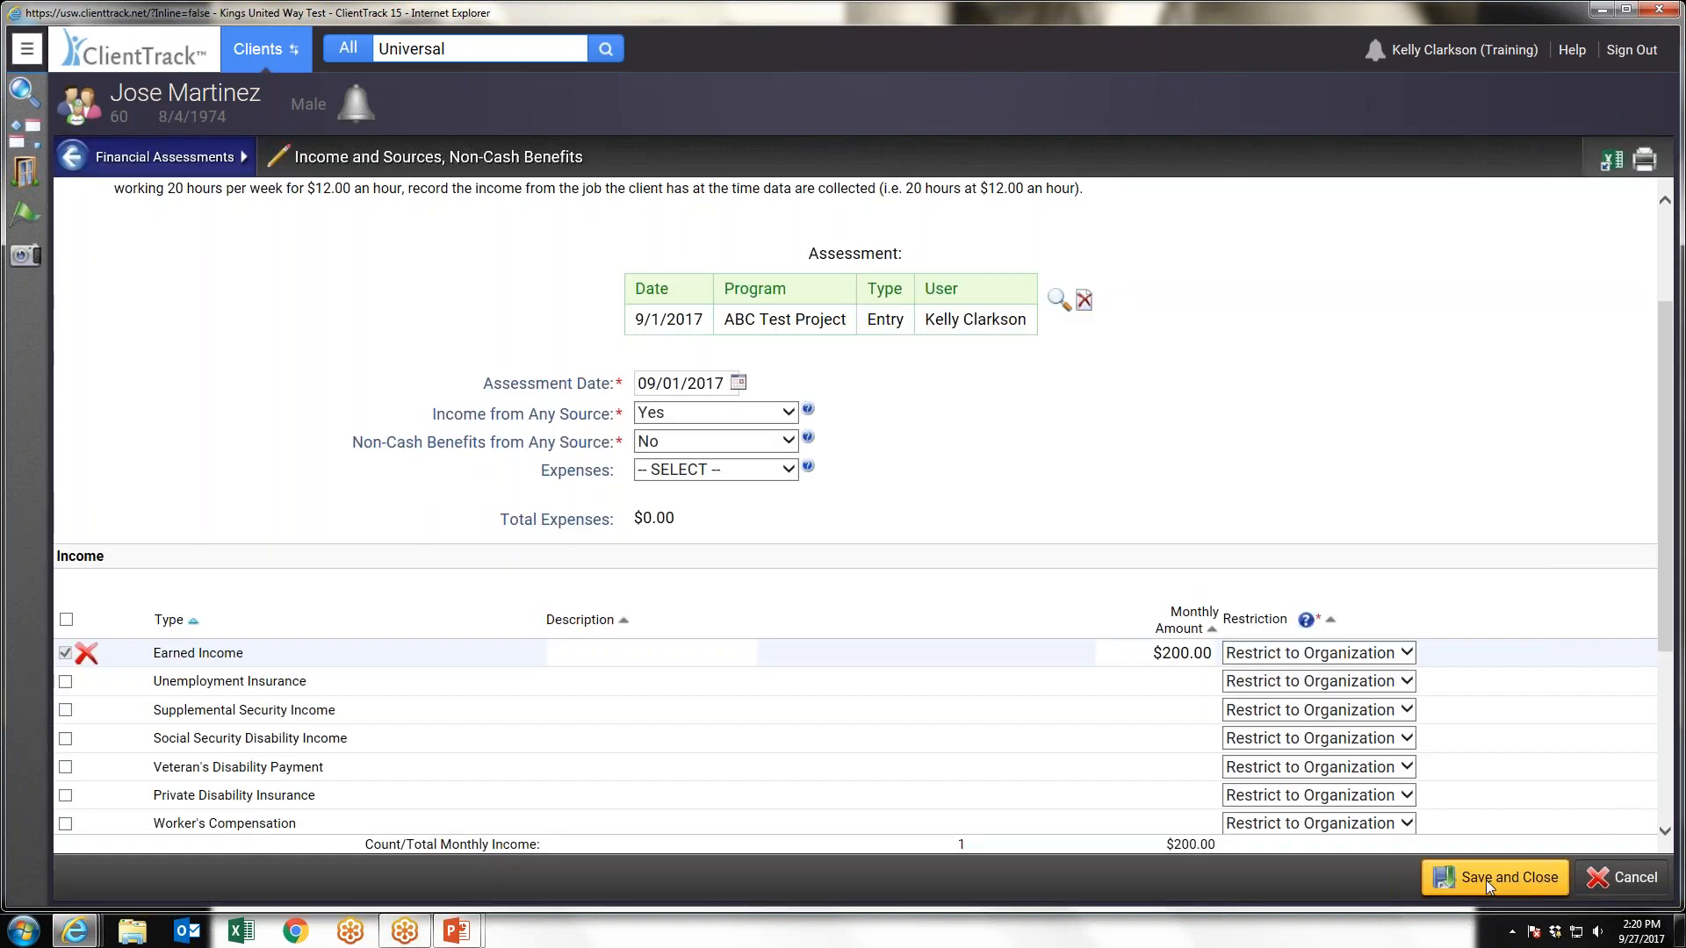
Save and close the corrected income assessment, then leave the Financial Assessments list for the client's dashboard
click(1487, 874)
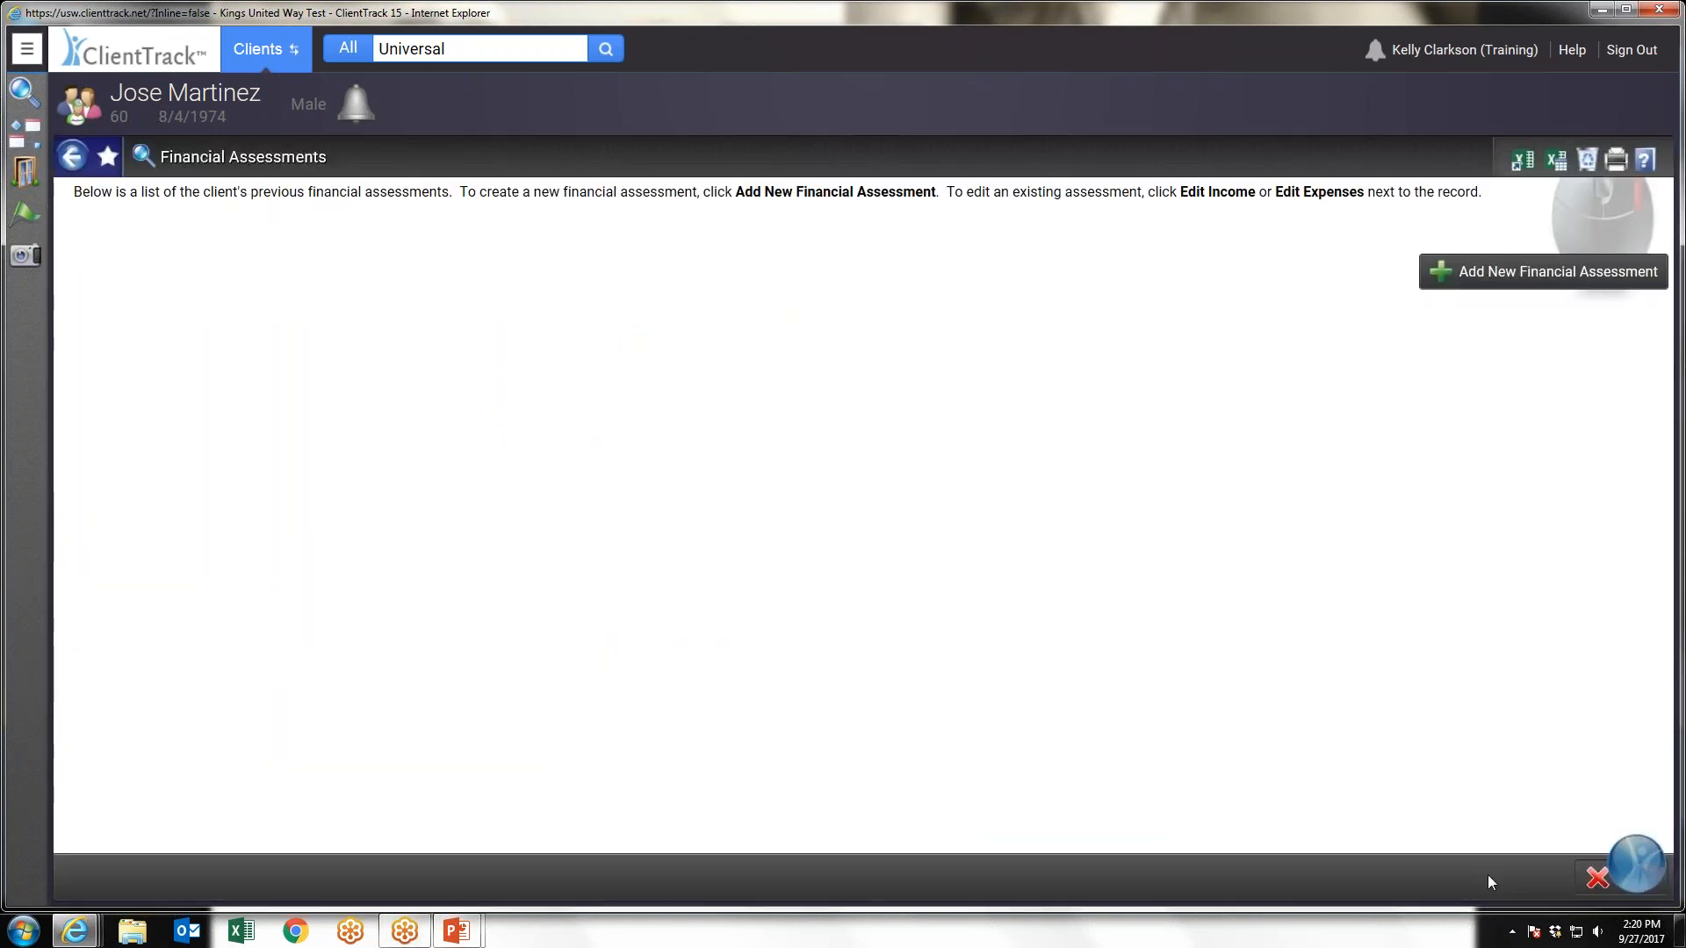
click(1616, 879)
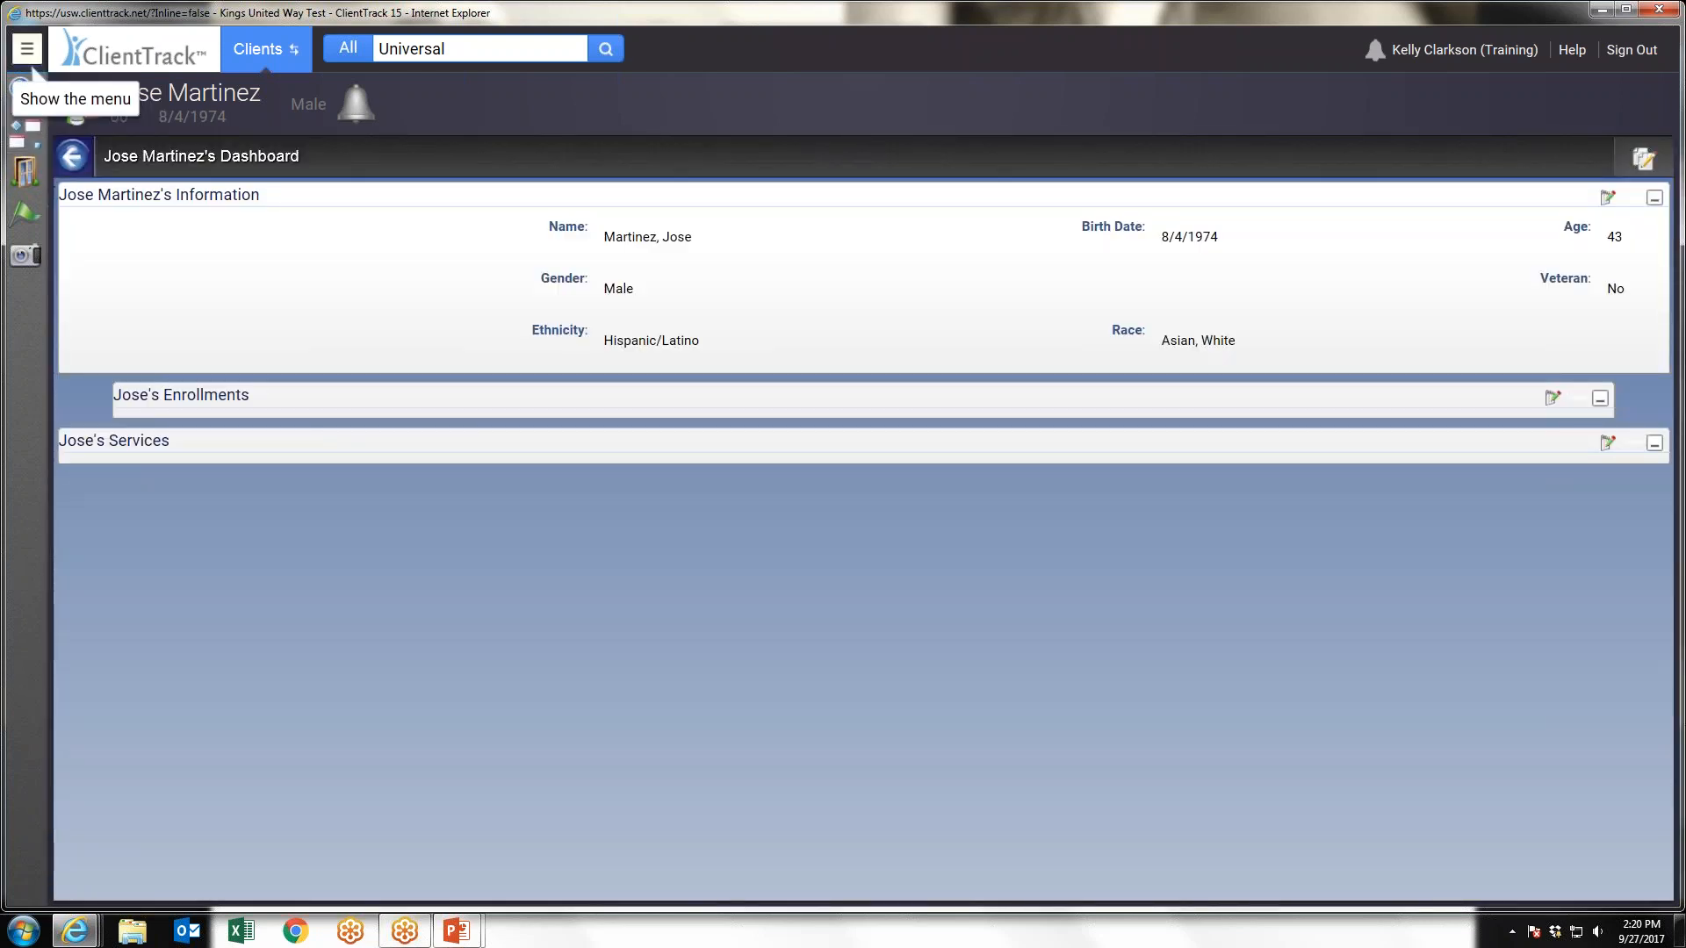
Correct the birth year in the client's basic demographics and finish editing the client record
click(28, 55)
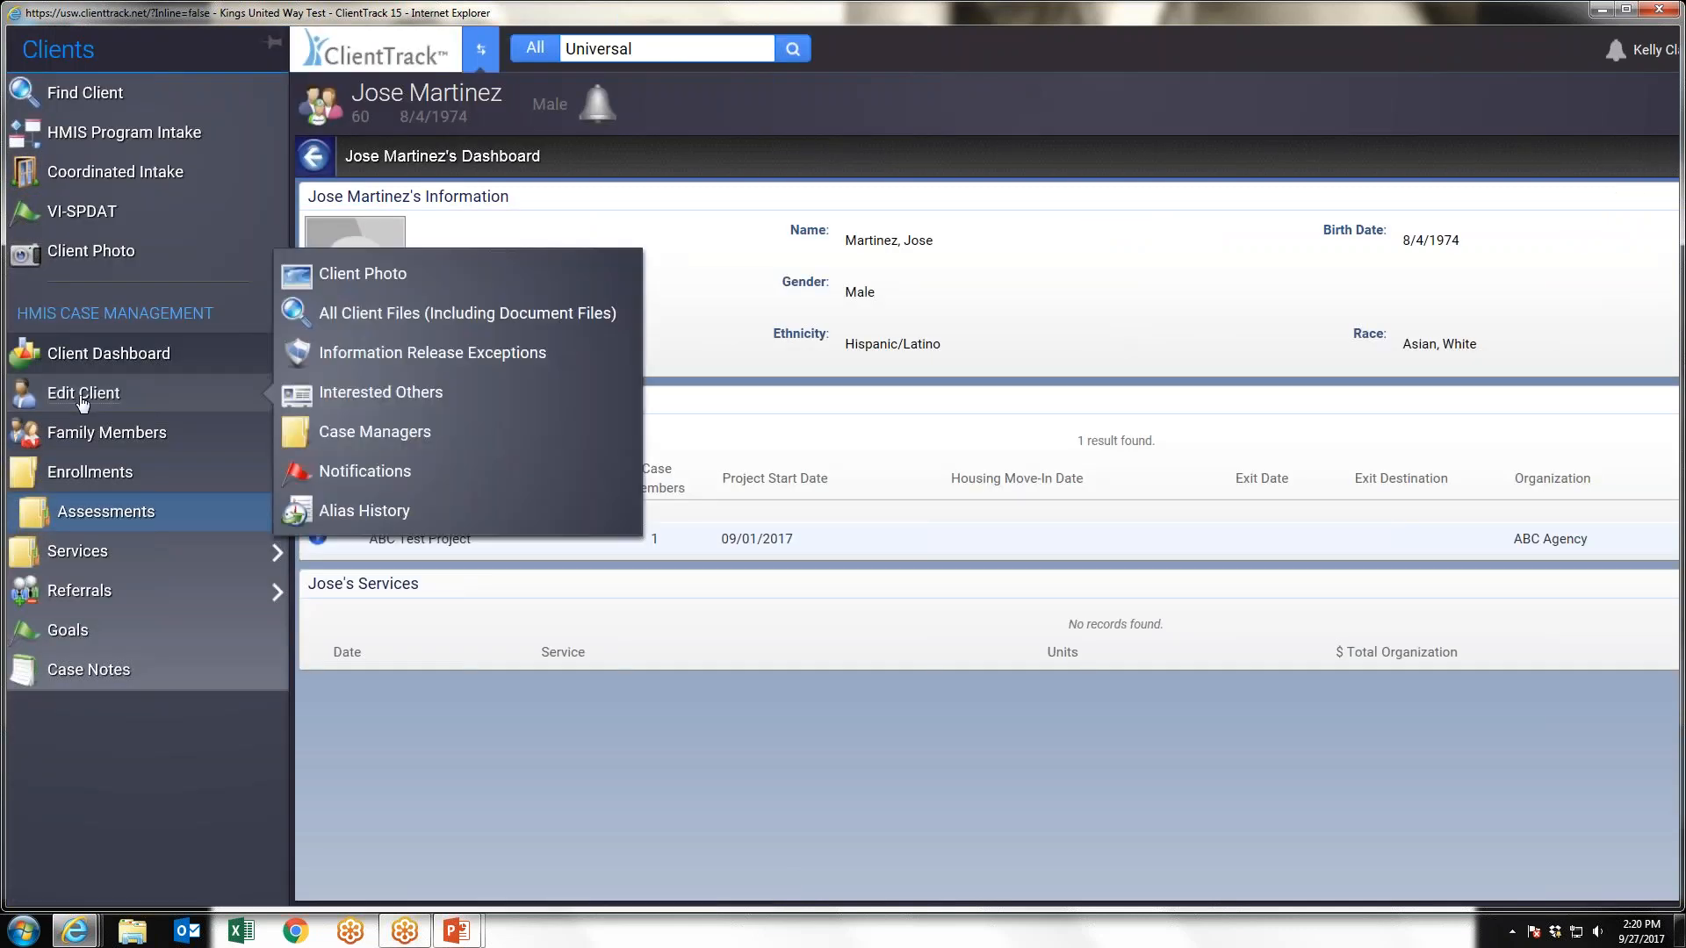
mouse_move(176, 400)
click(103, 397)
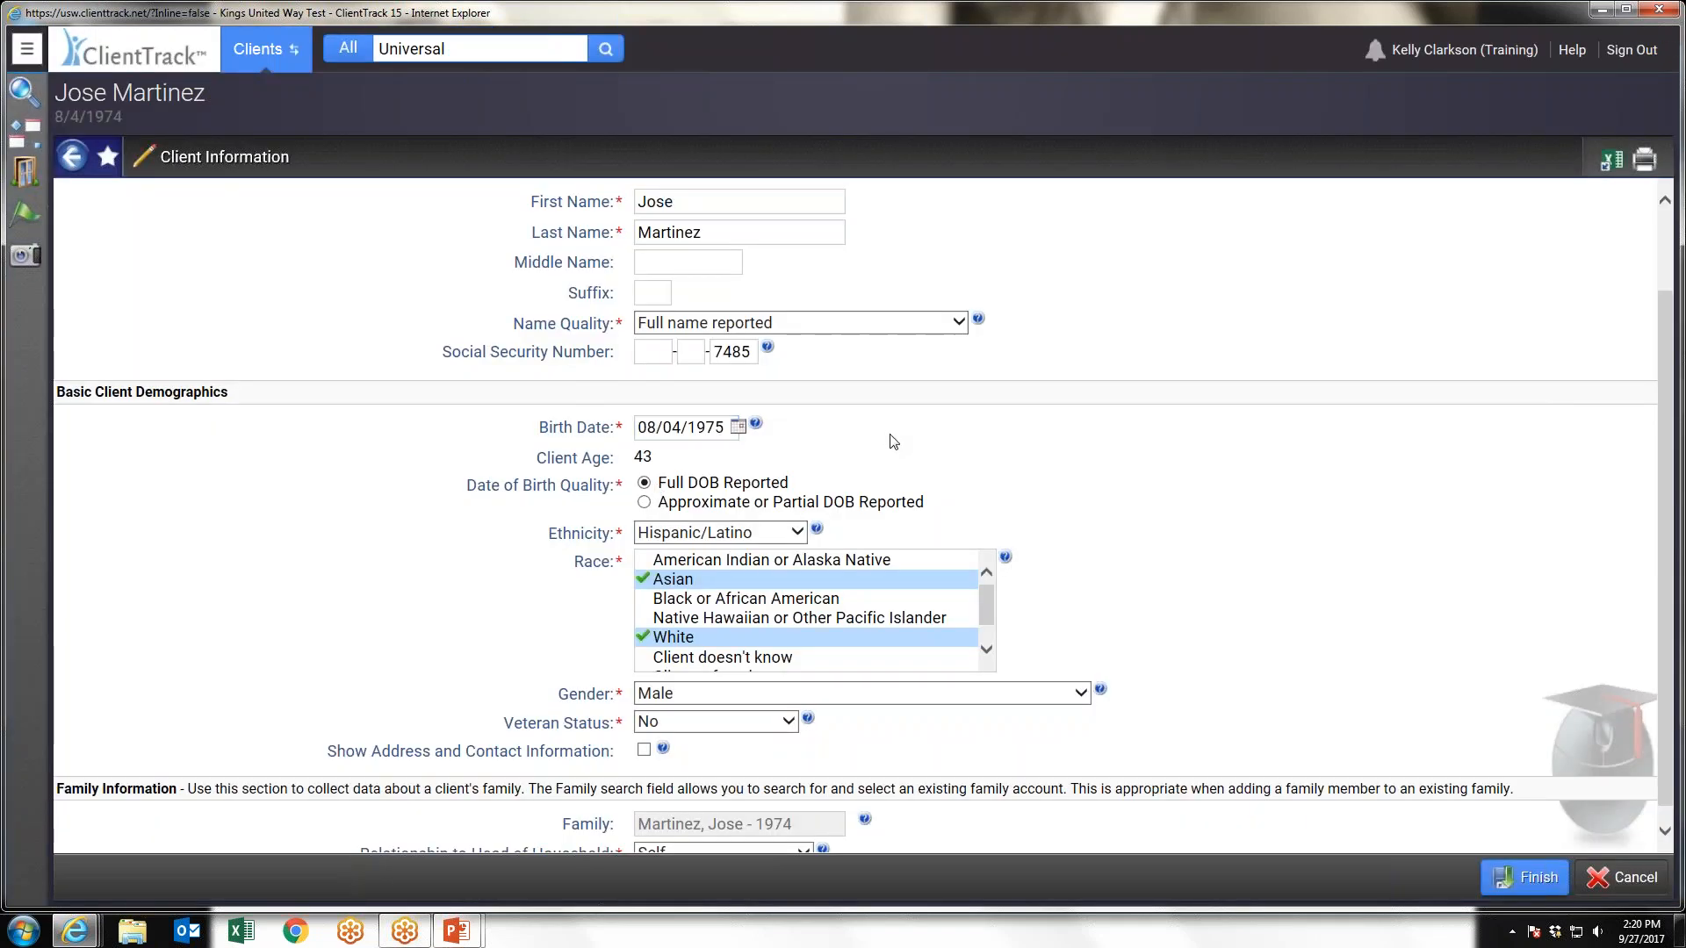
click(1525, 878)
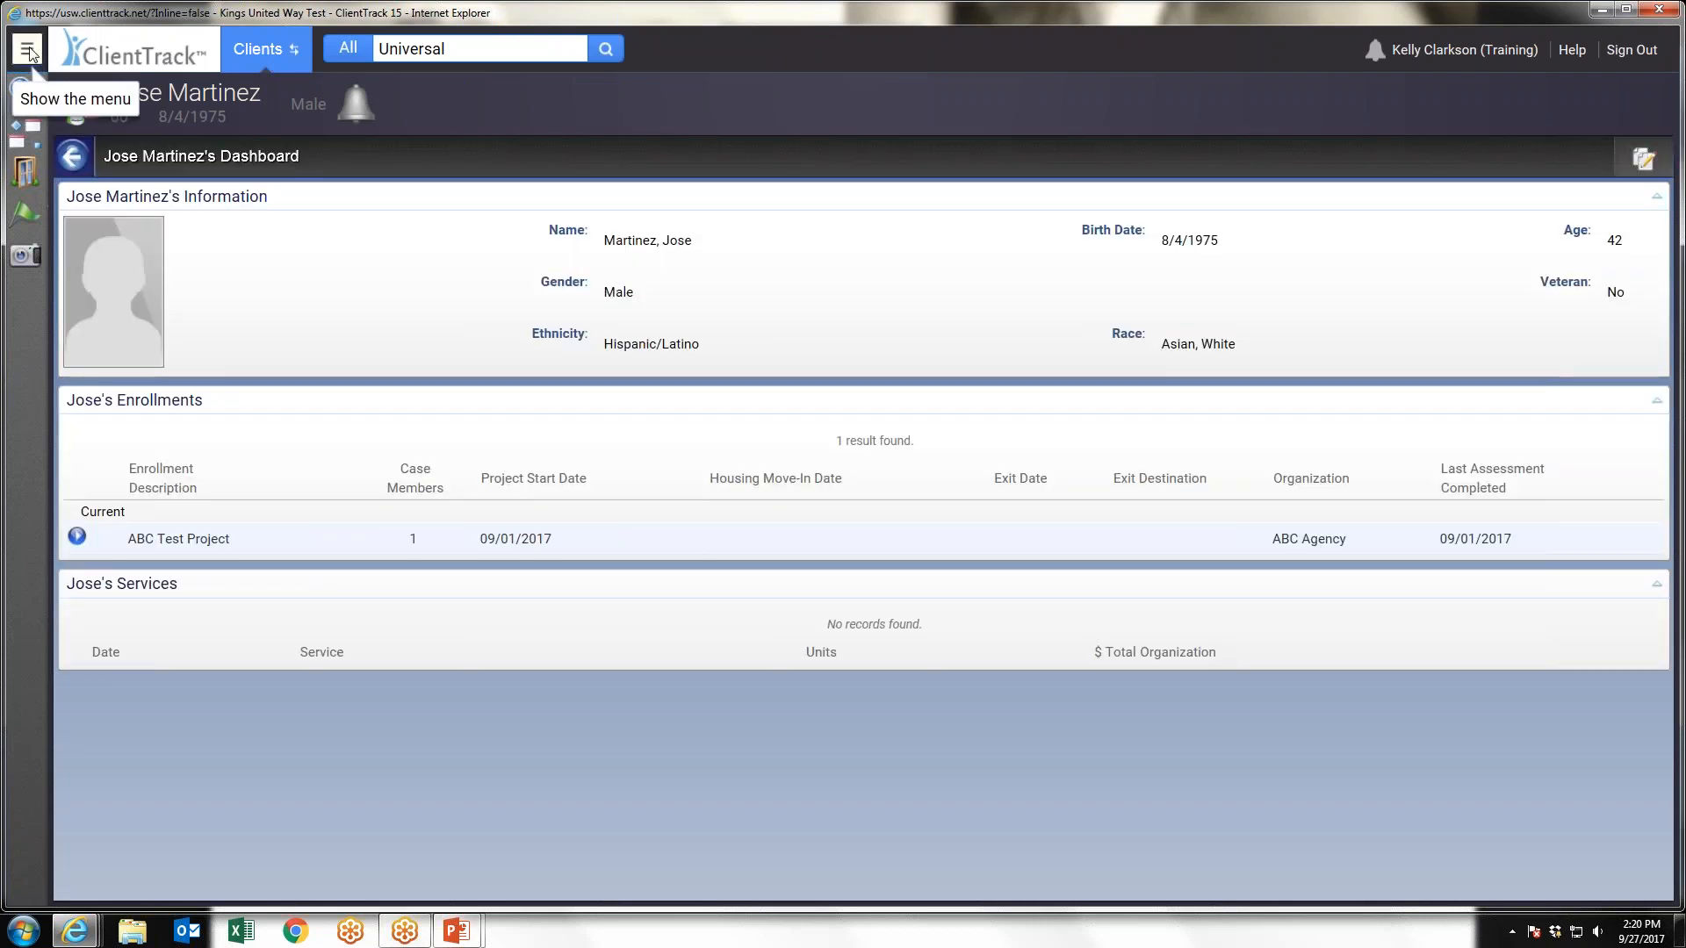
View the Client Photo upload form among the client editing options and close it without uploading a file
click(27, 48)
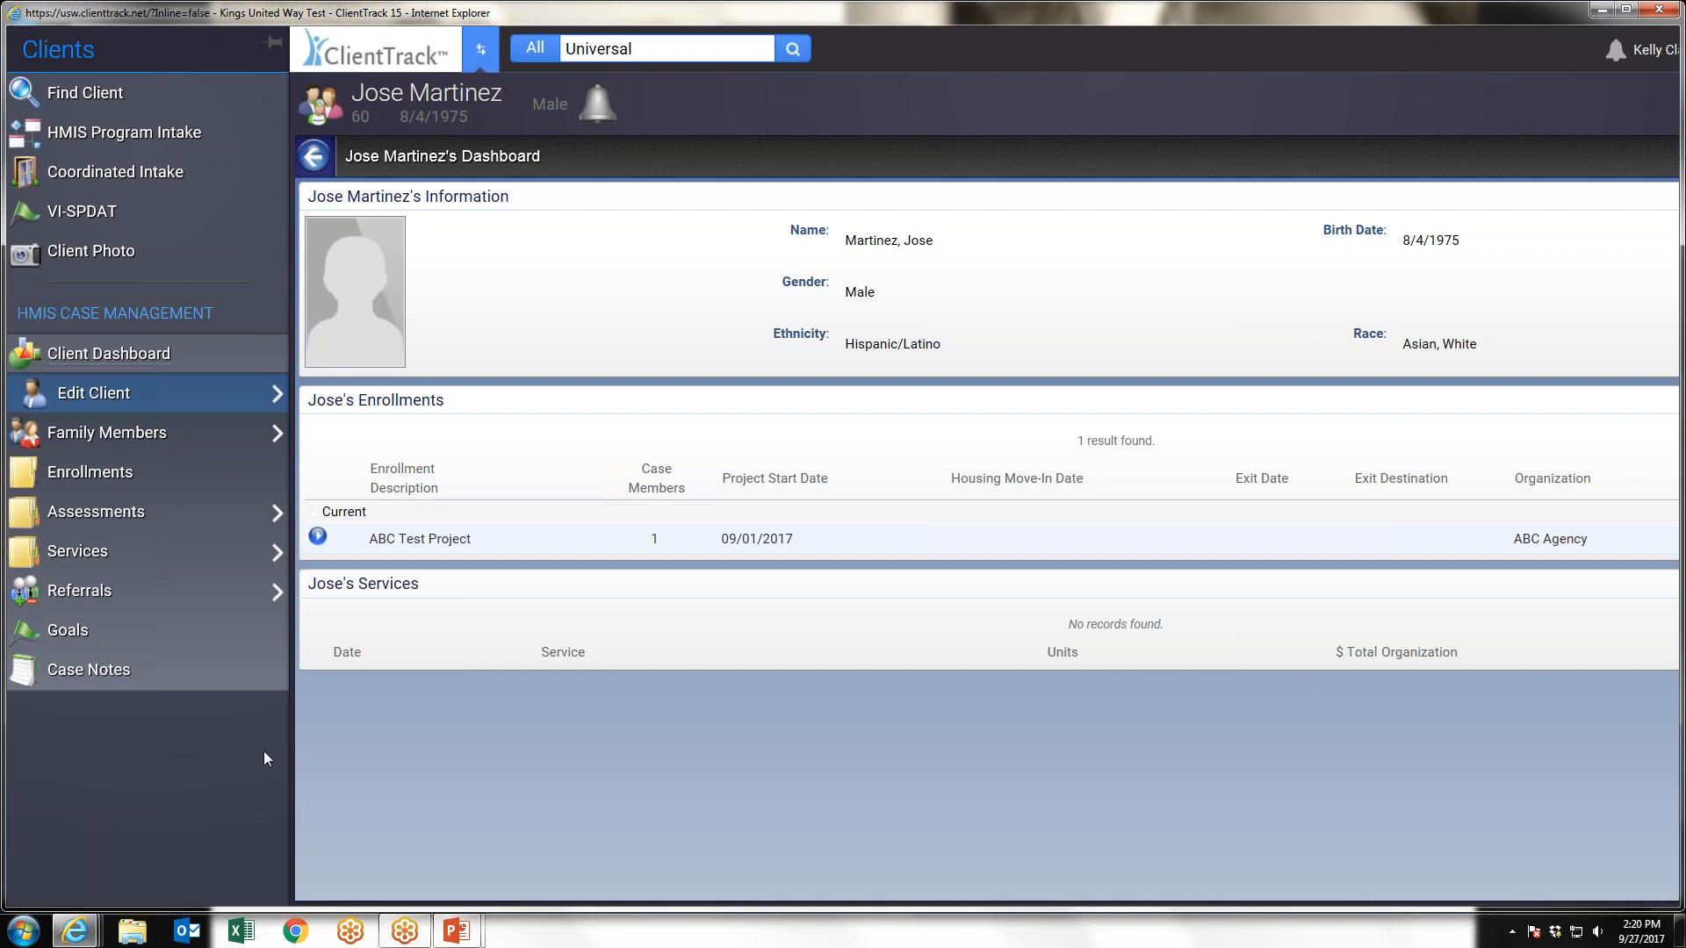
click(113, 433)
click(186, 395)
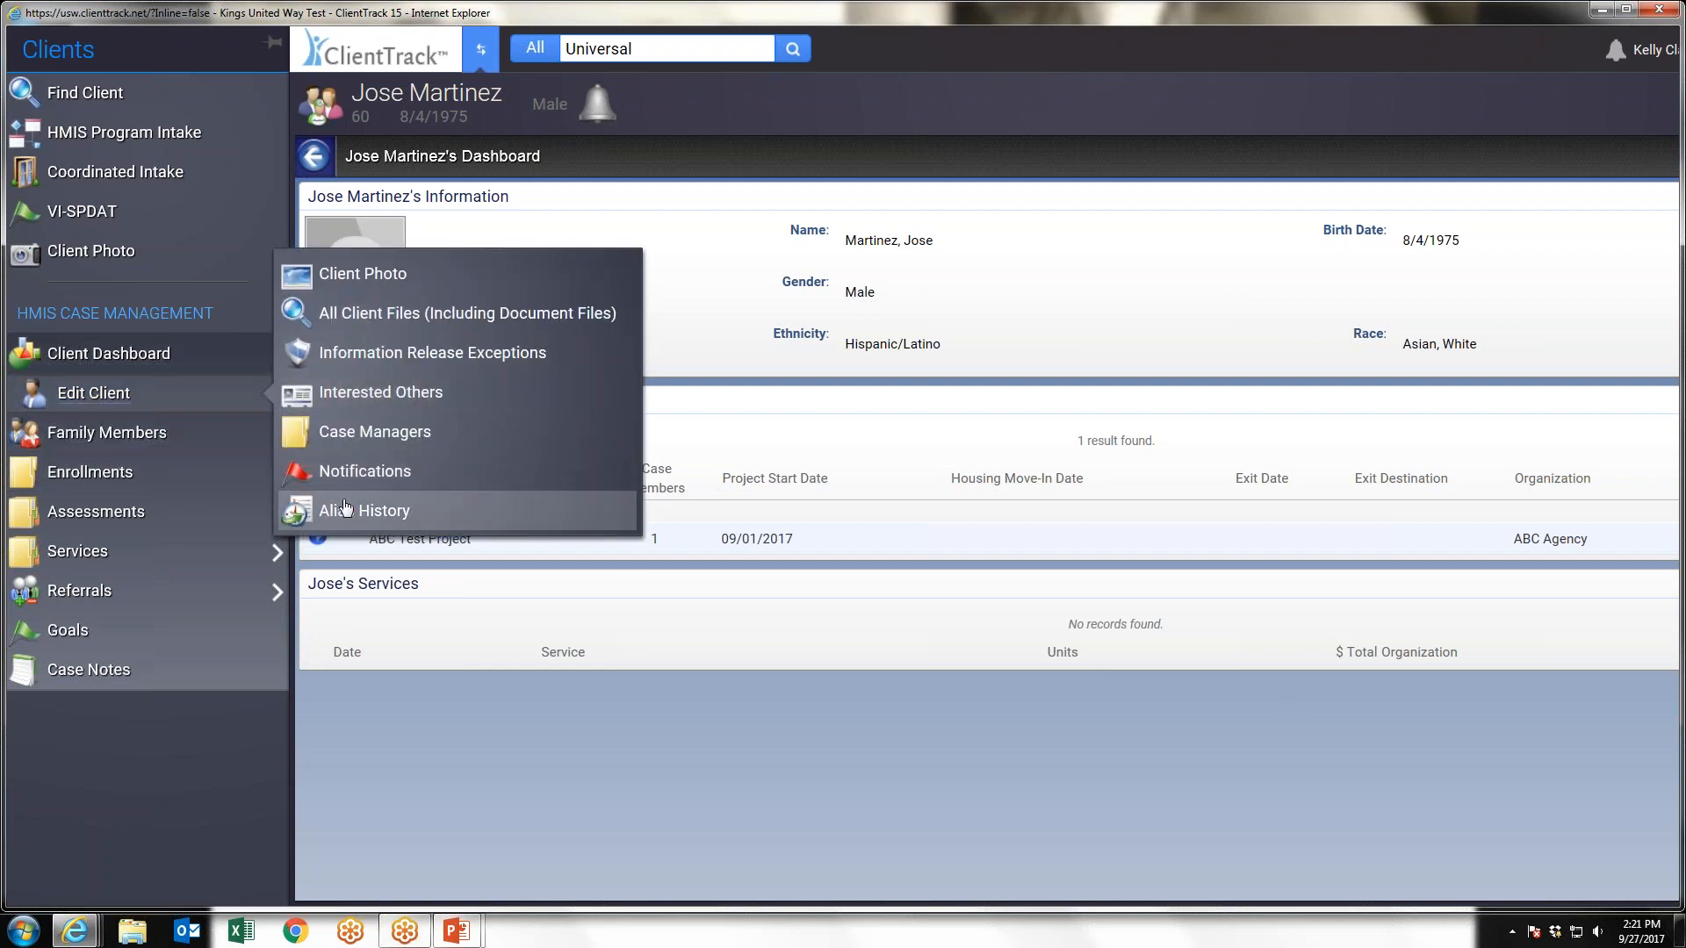
click(364, 274)
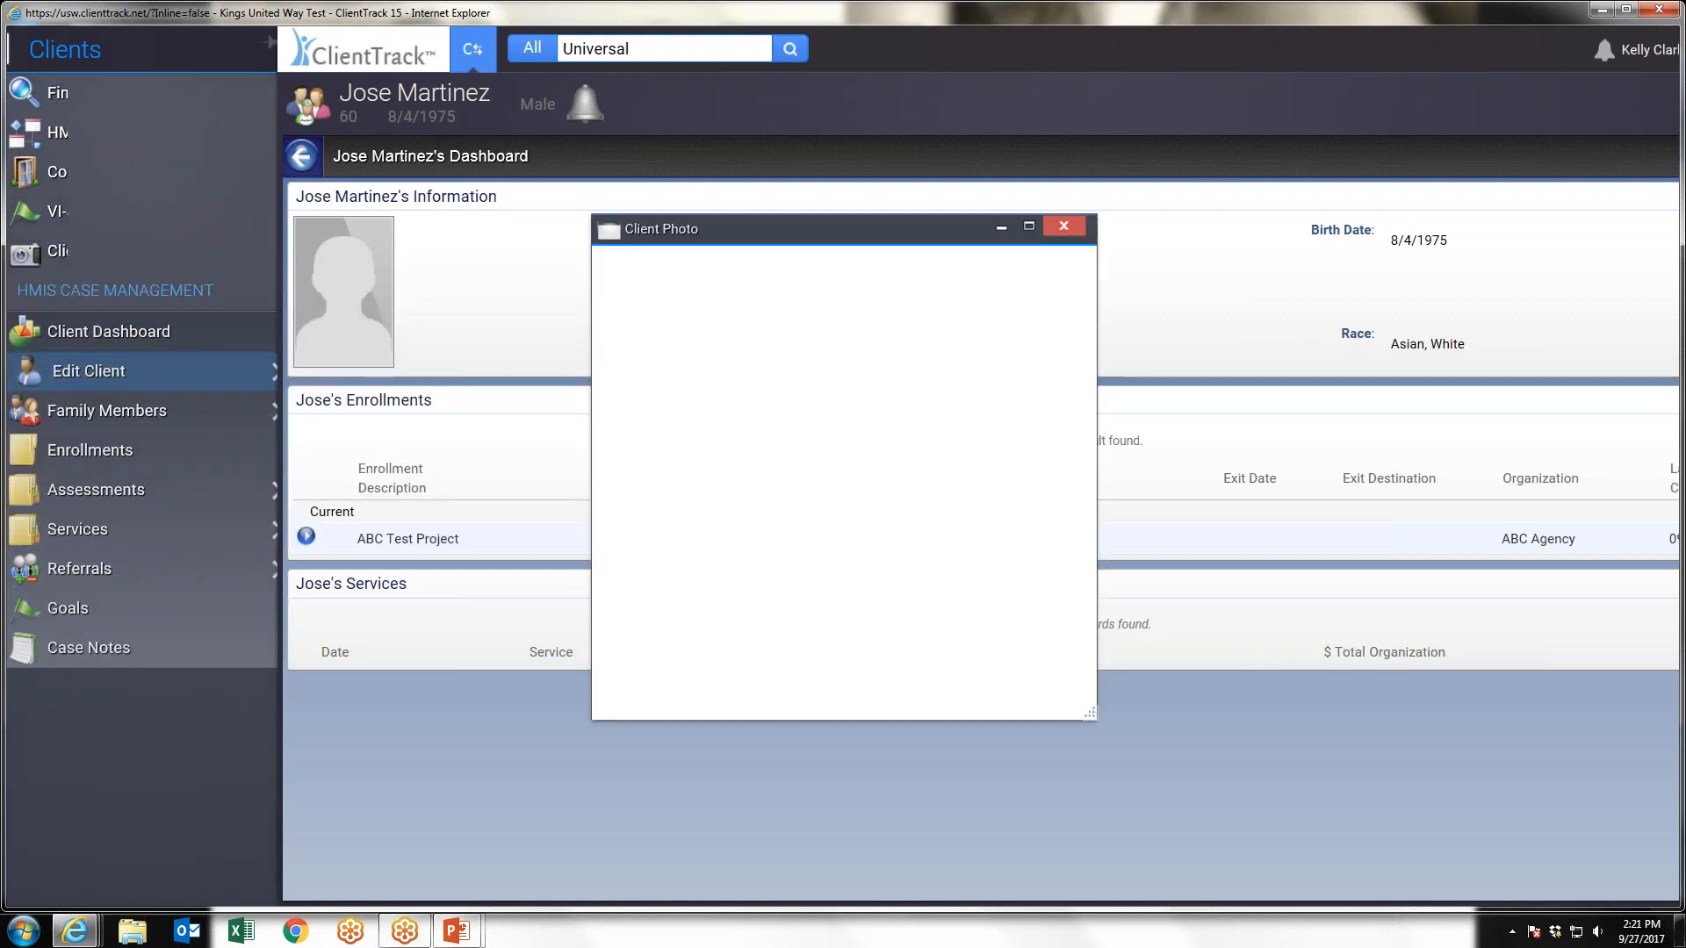
click(1063, 227)
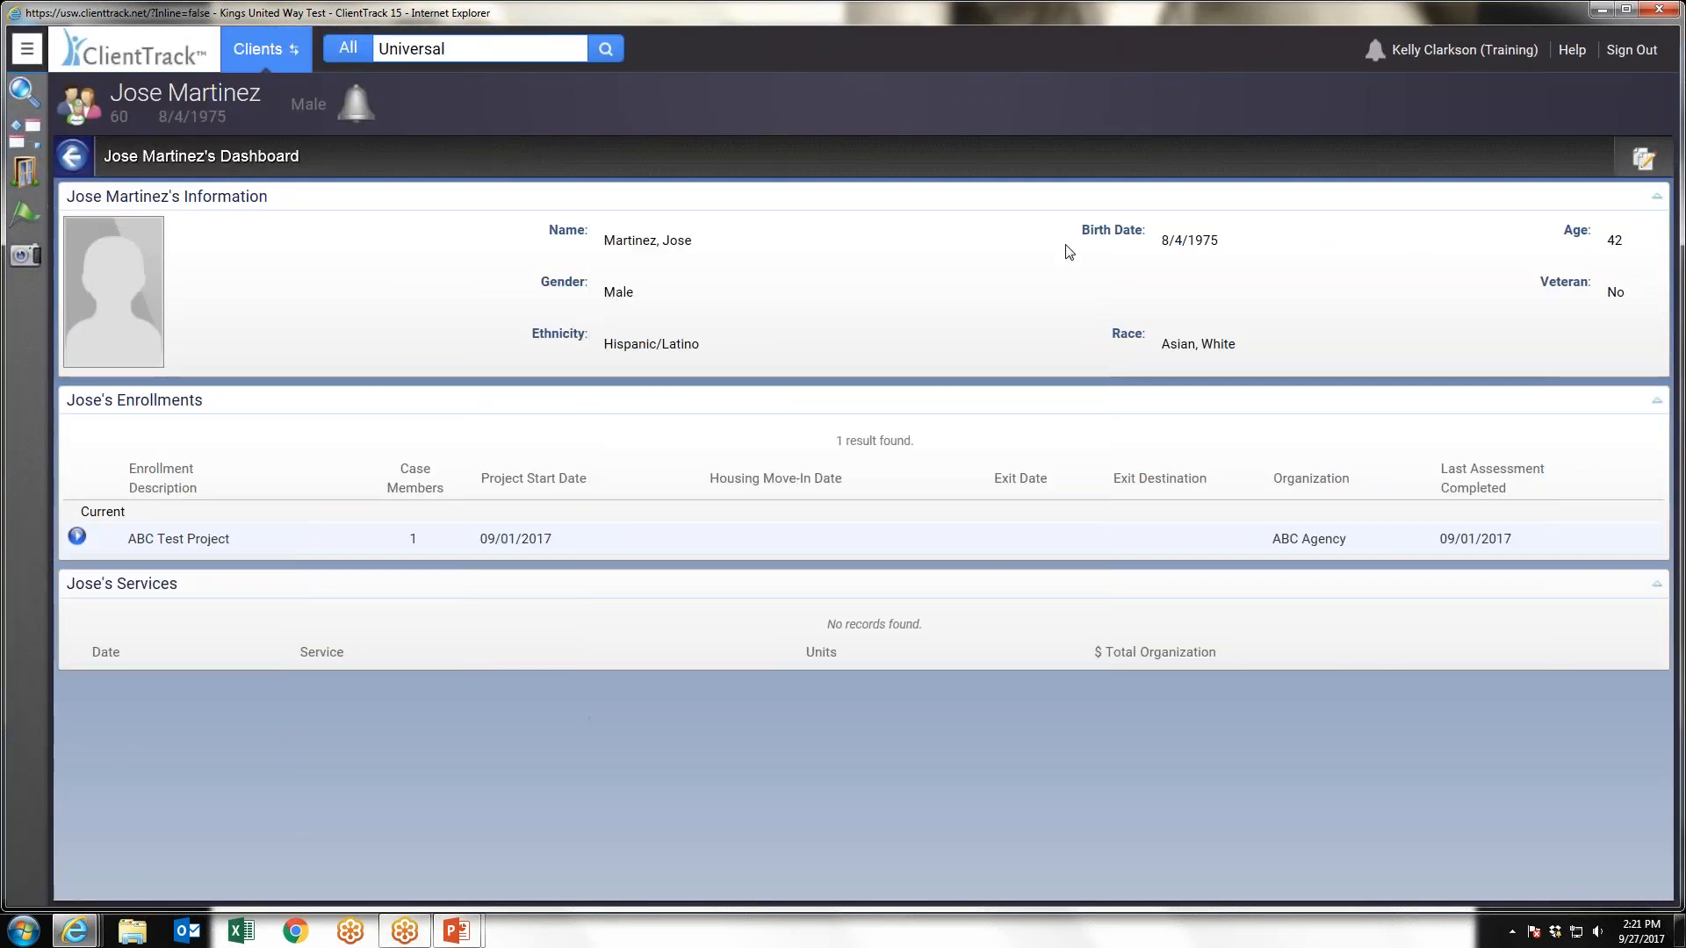
Review the family history option, the client's enrollments and the list of master assessments
click(27, 49)
mouse_move(140, 434)
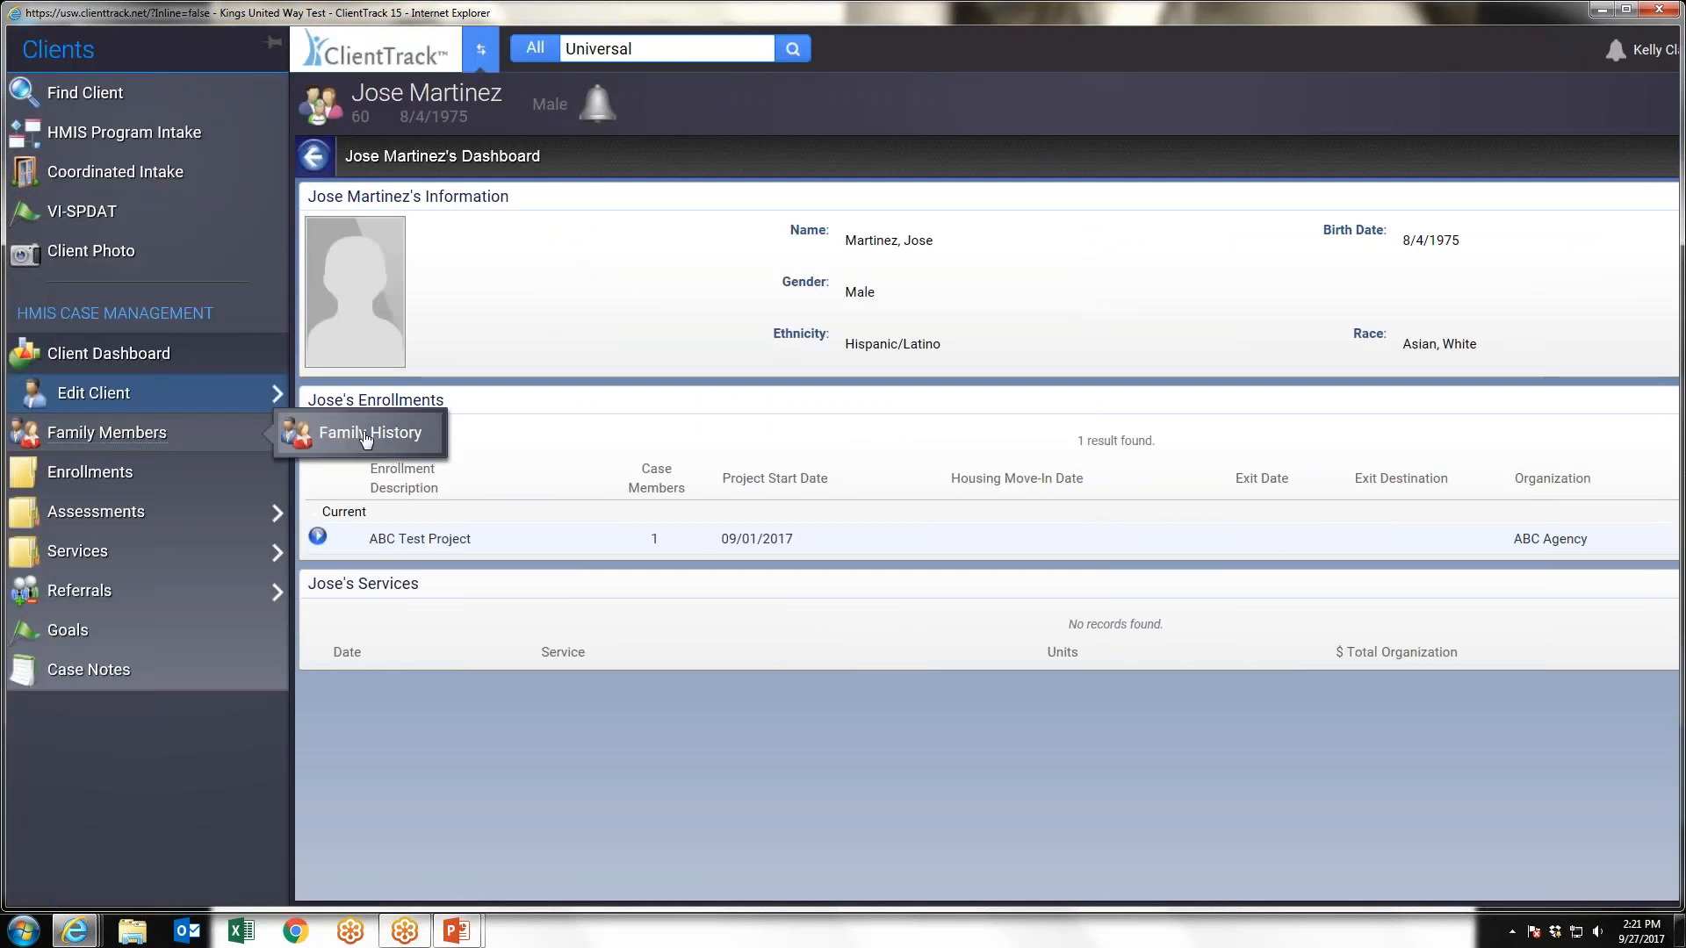
click(103, 477)
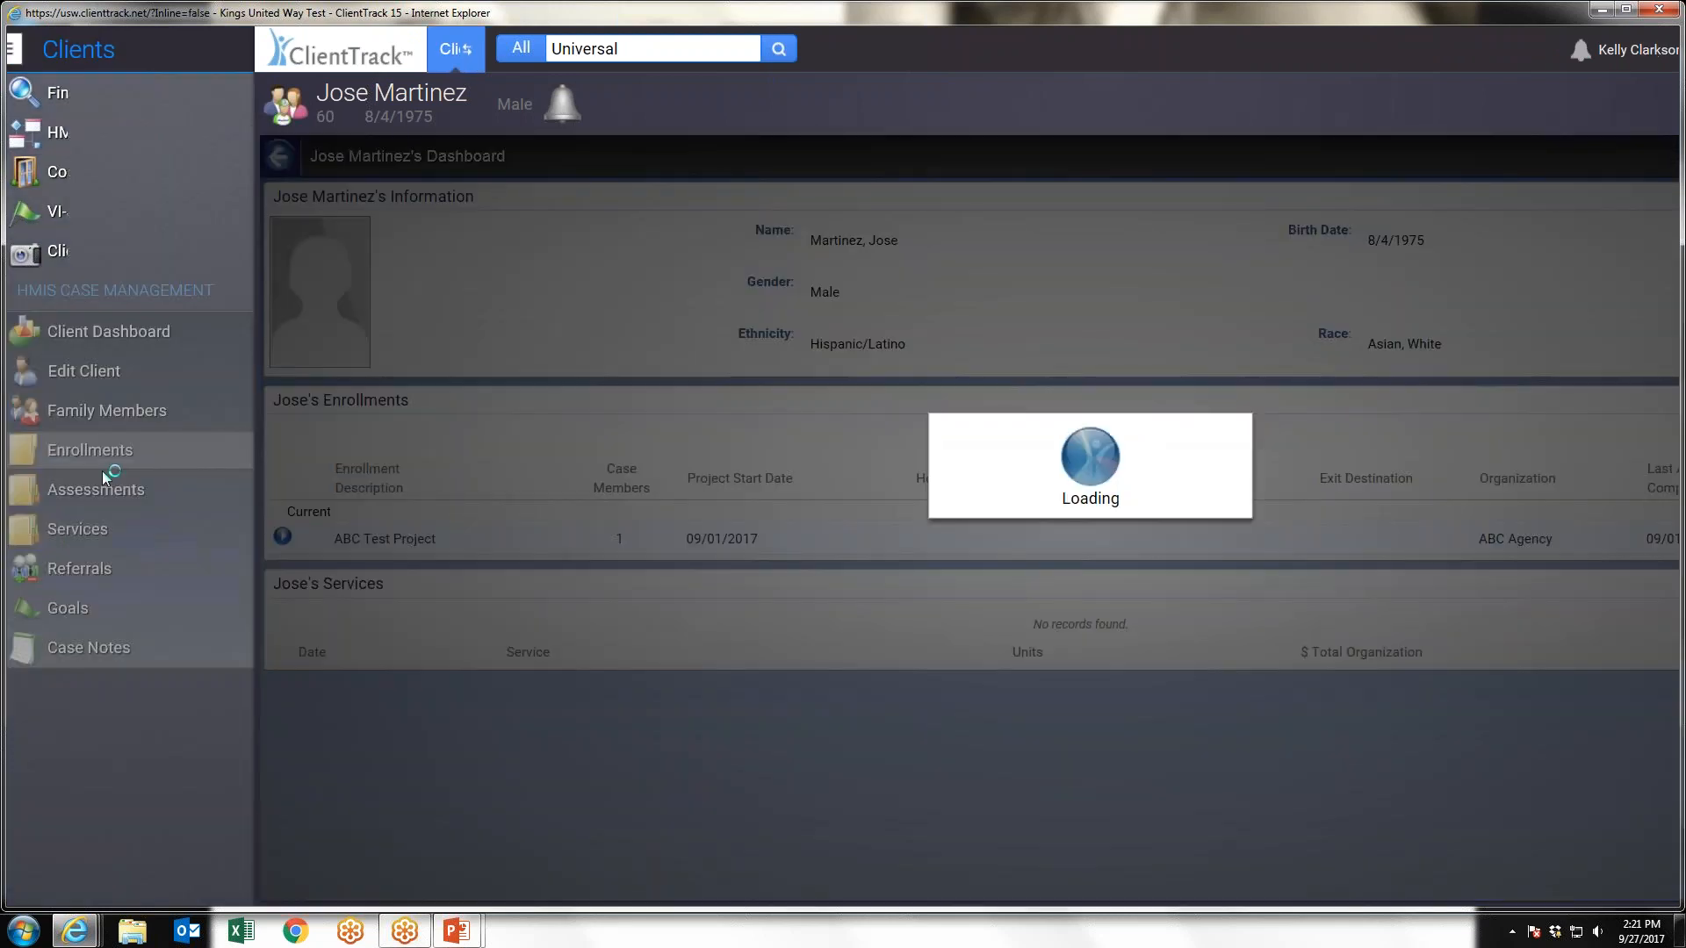
click(27, 49)
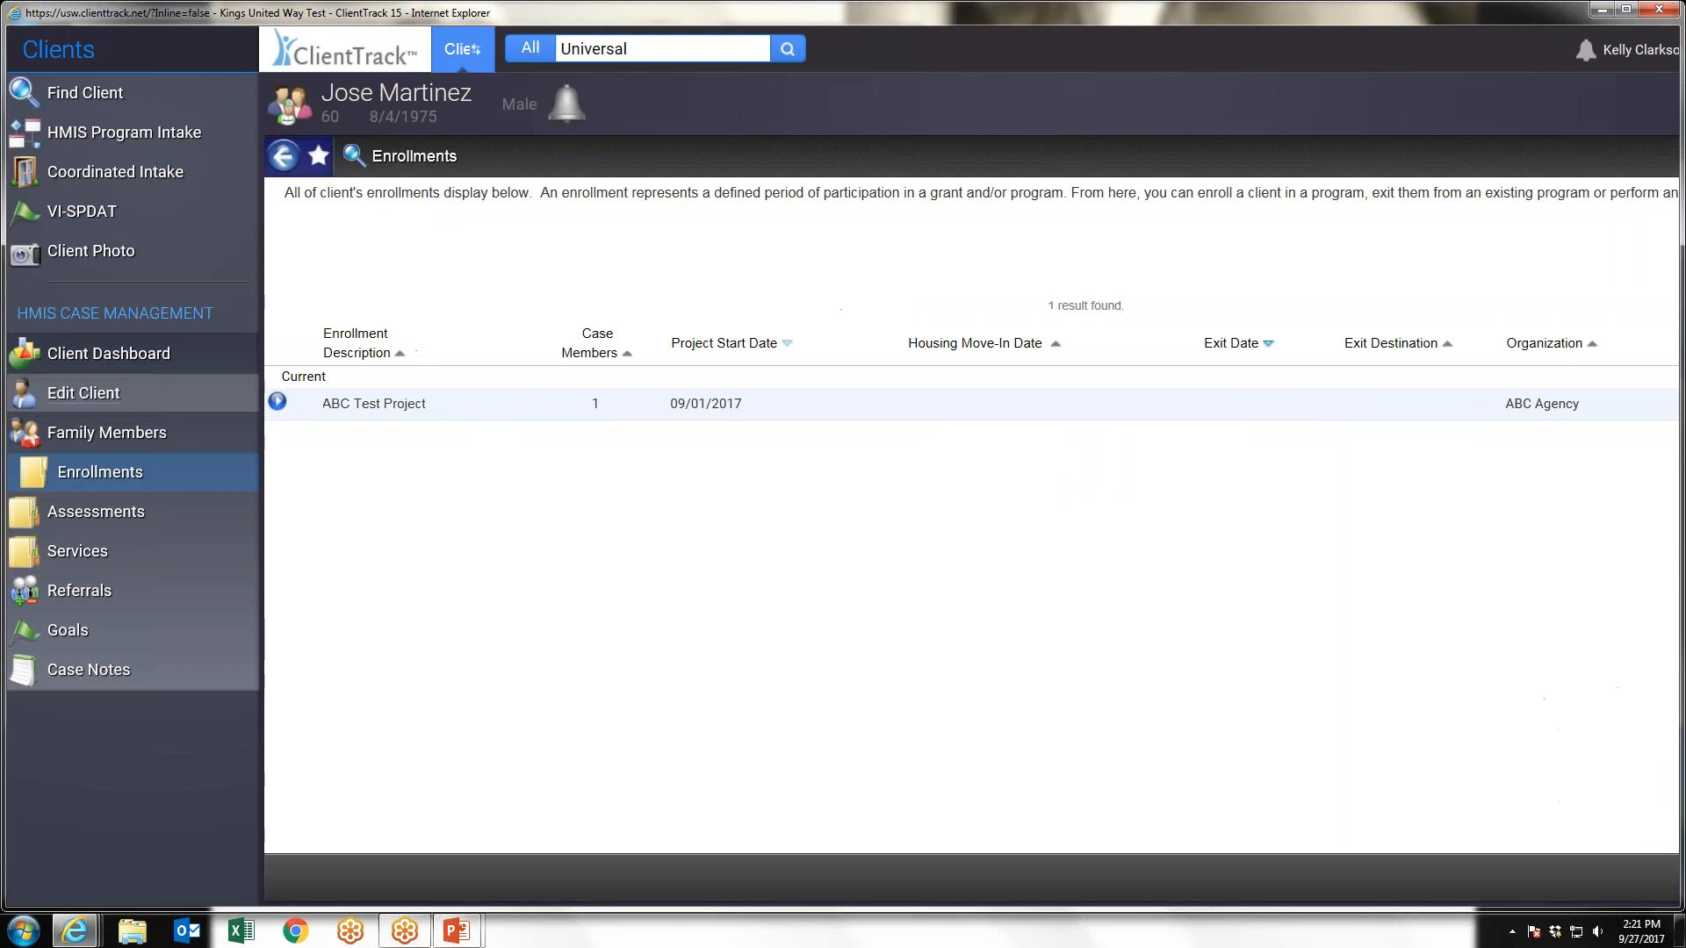
click(245, 523)
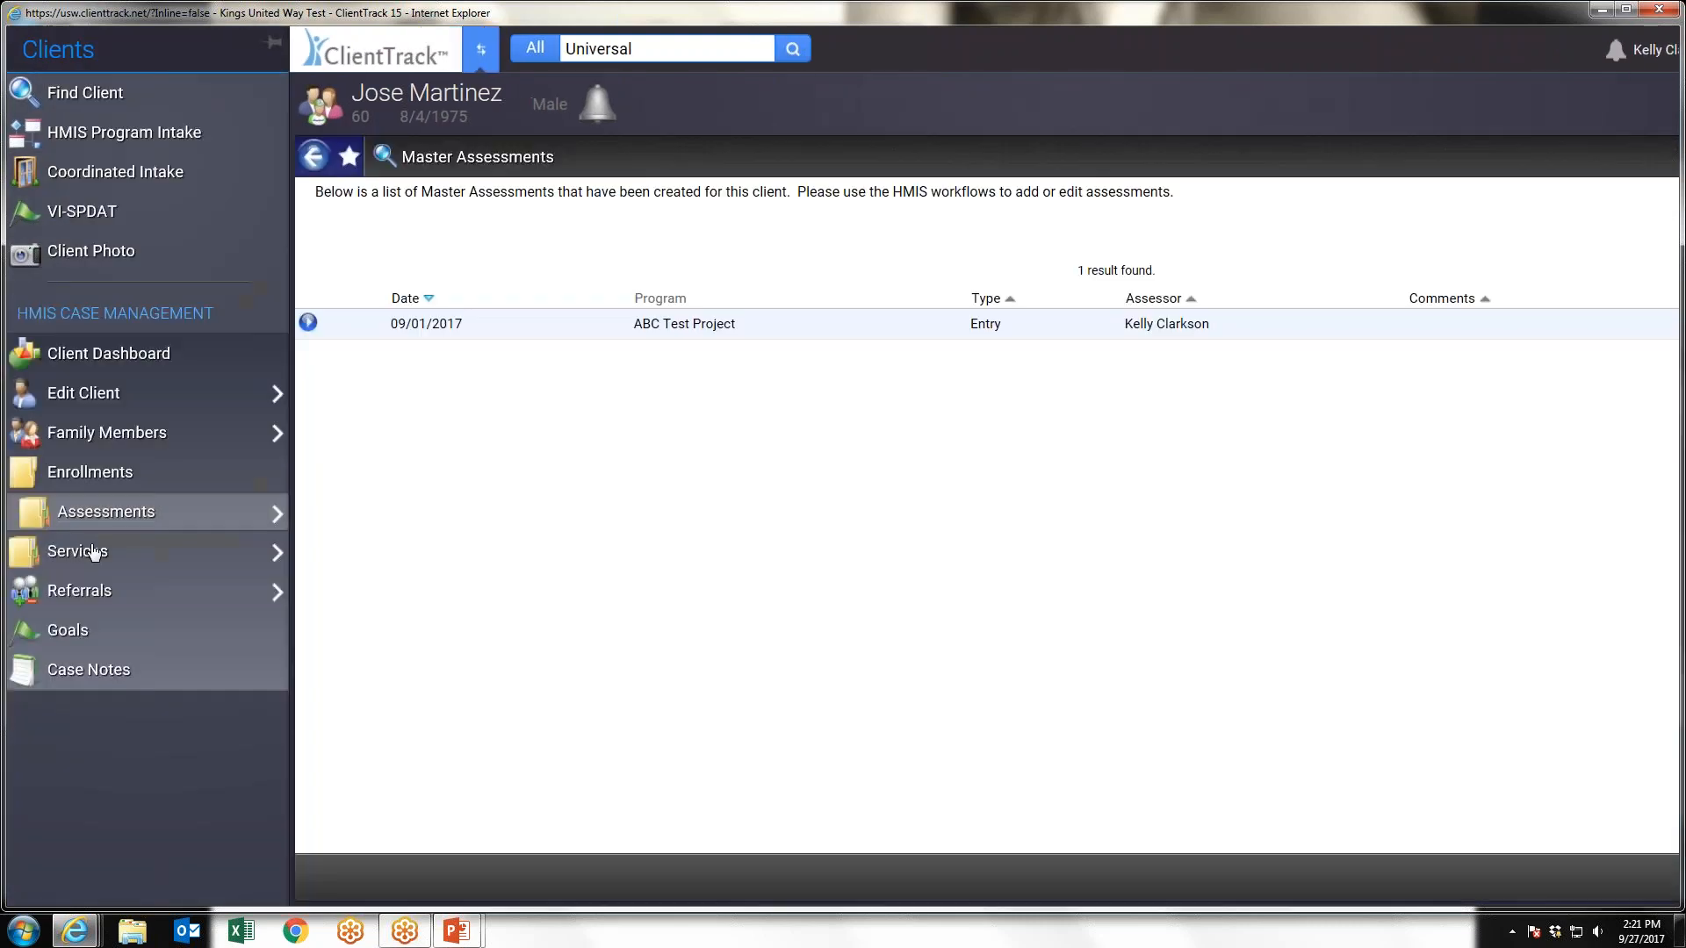
mouse_move(76, 598)
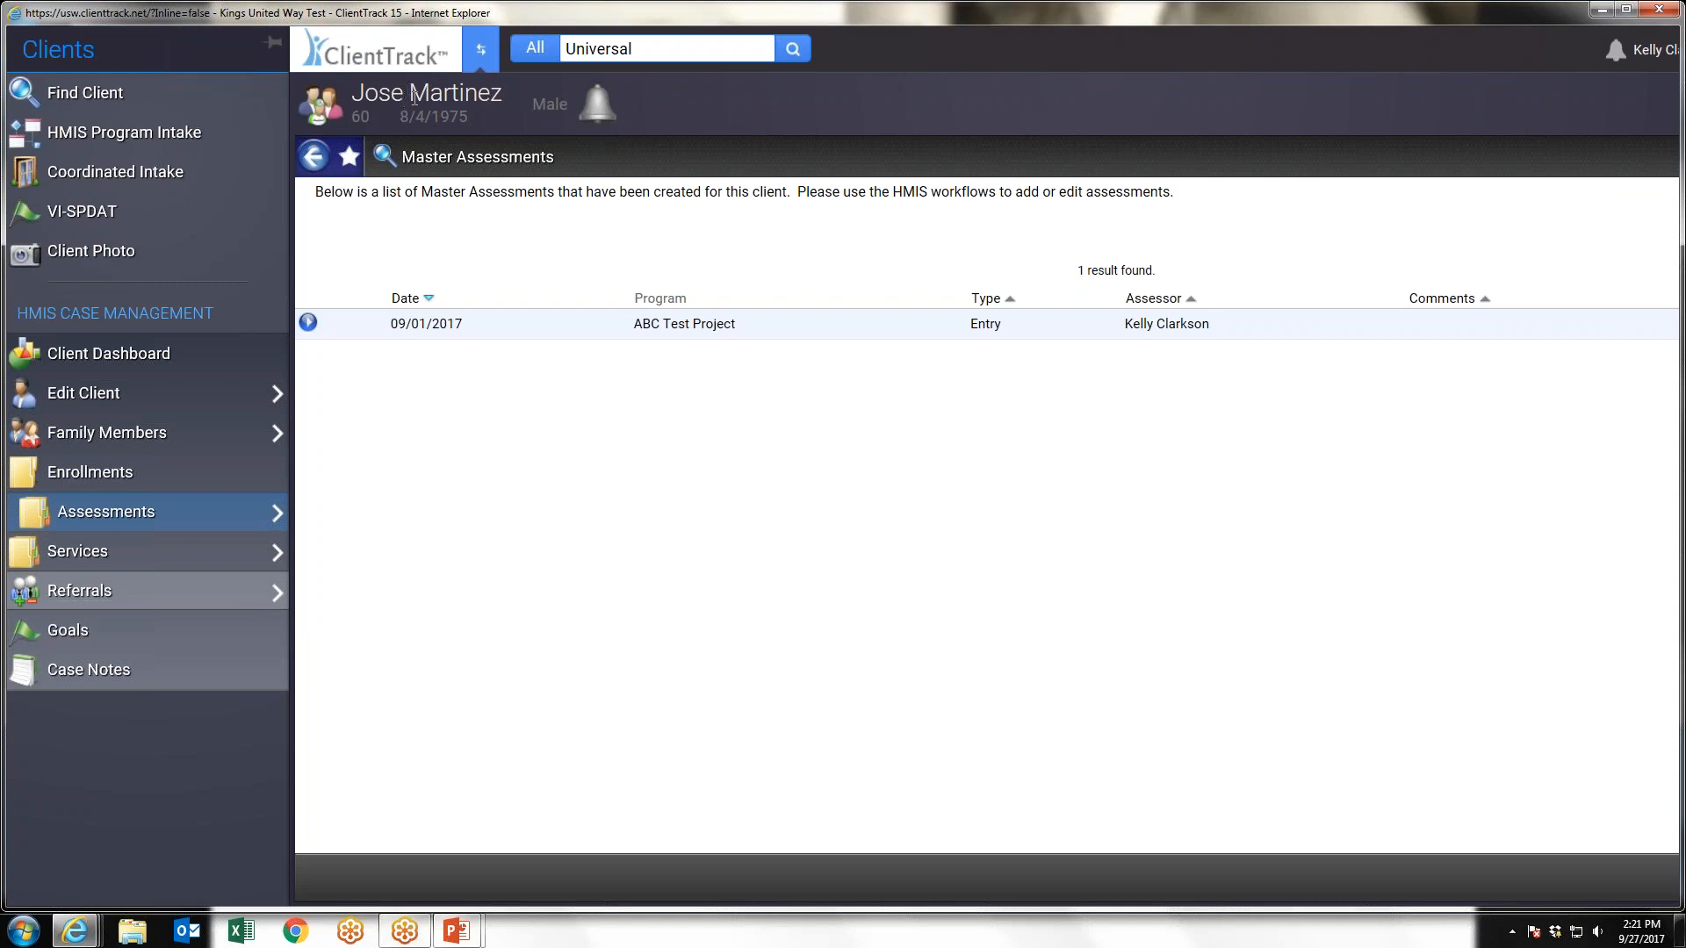
List all clients by searching without criteria and open the dashboard of the second client listed
click(86, 94)
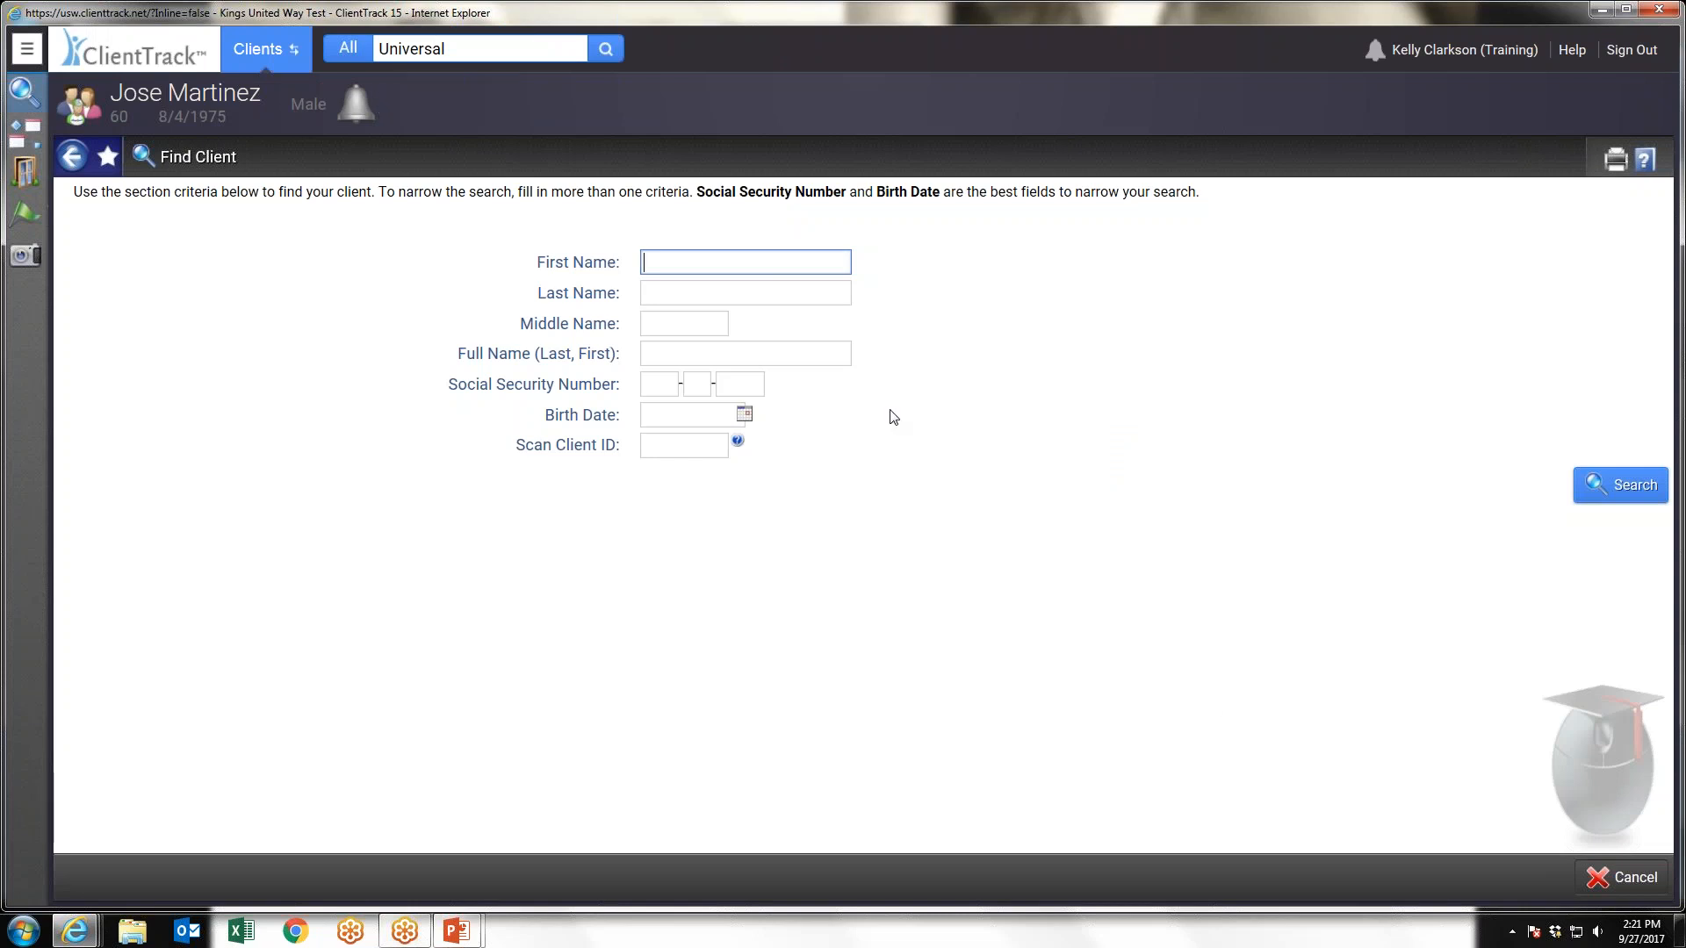
click(1623, 485)
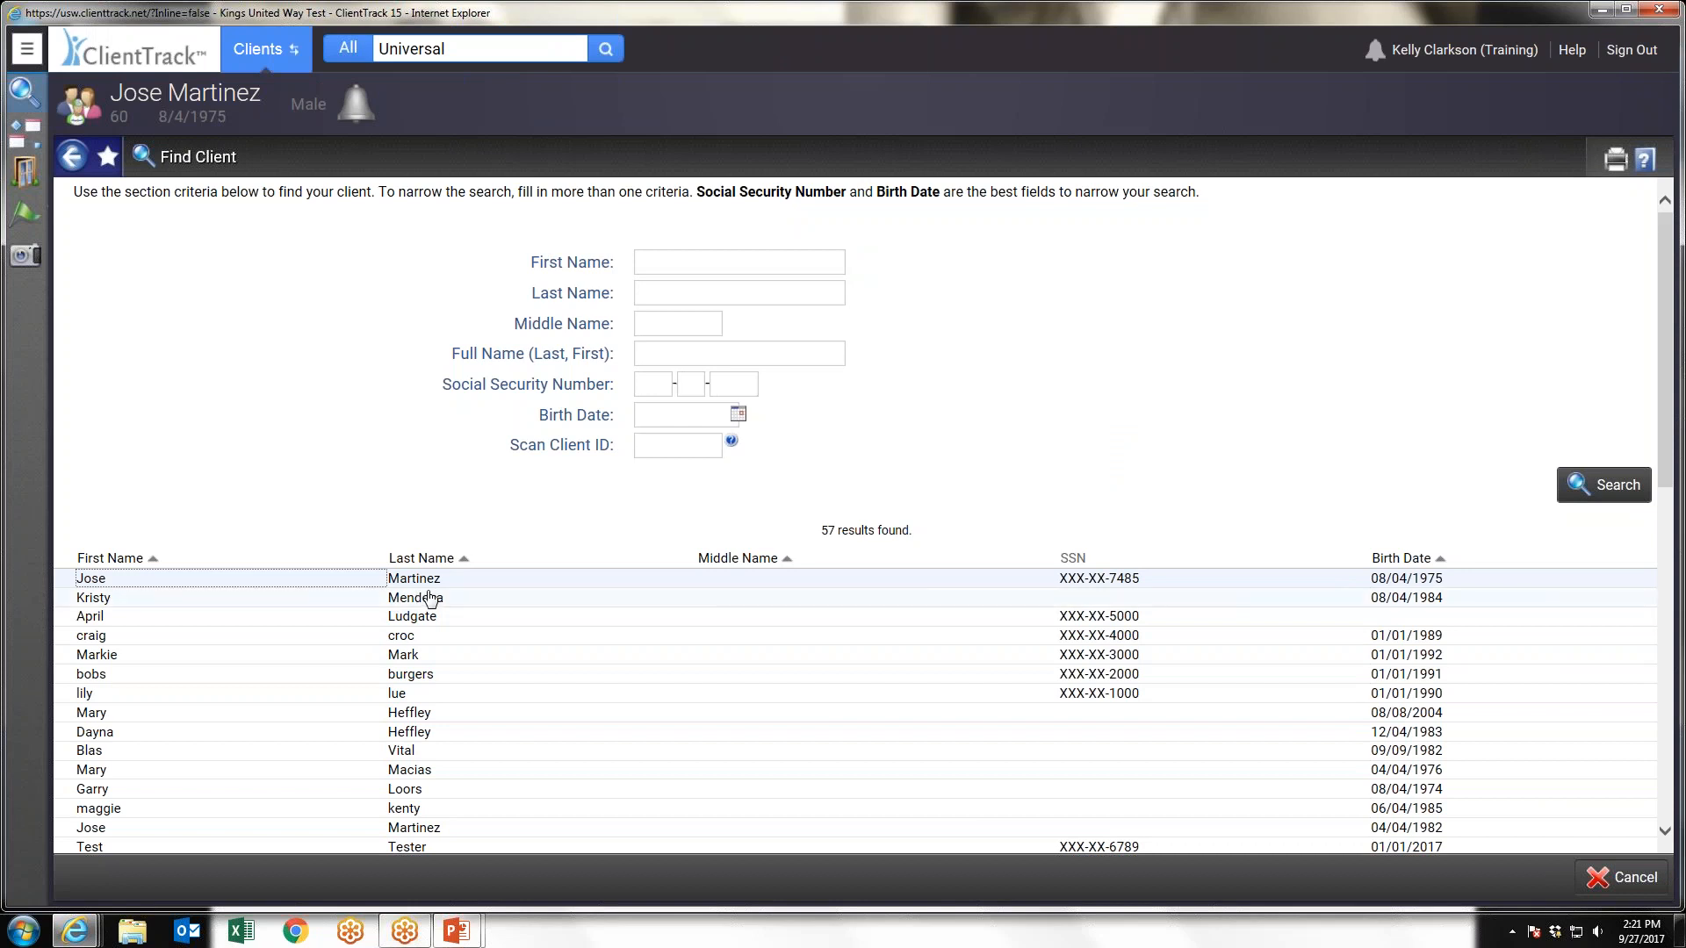
scroll(431, 600, down, 1)
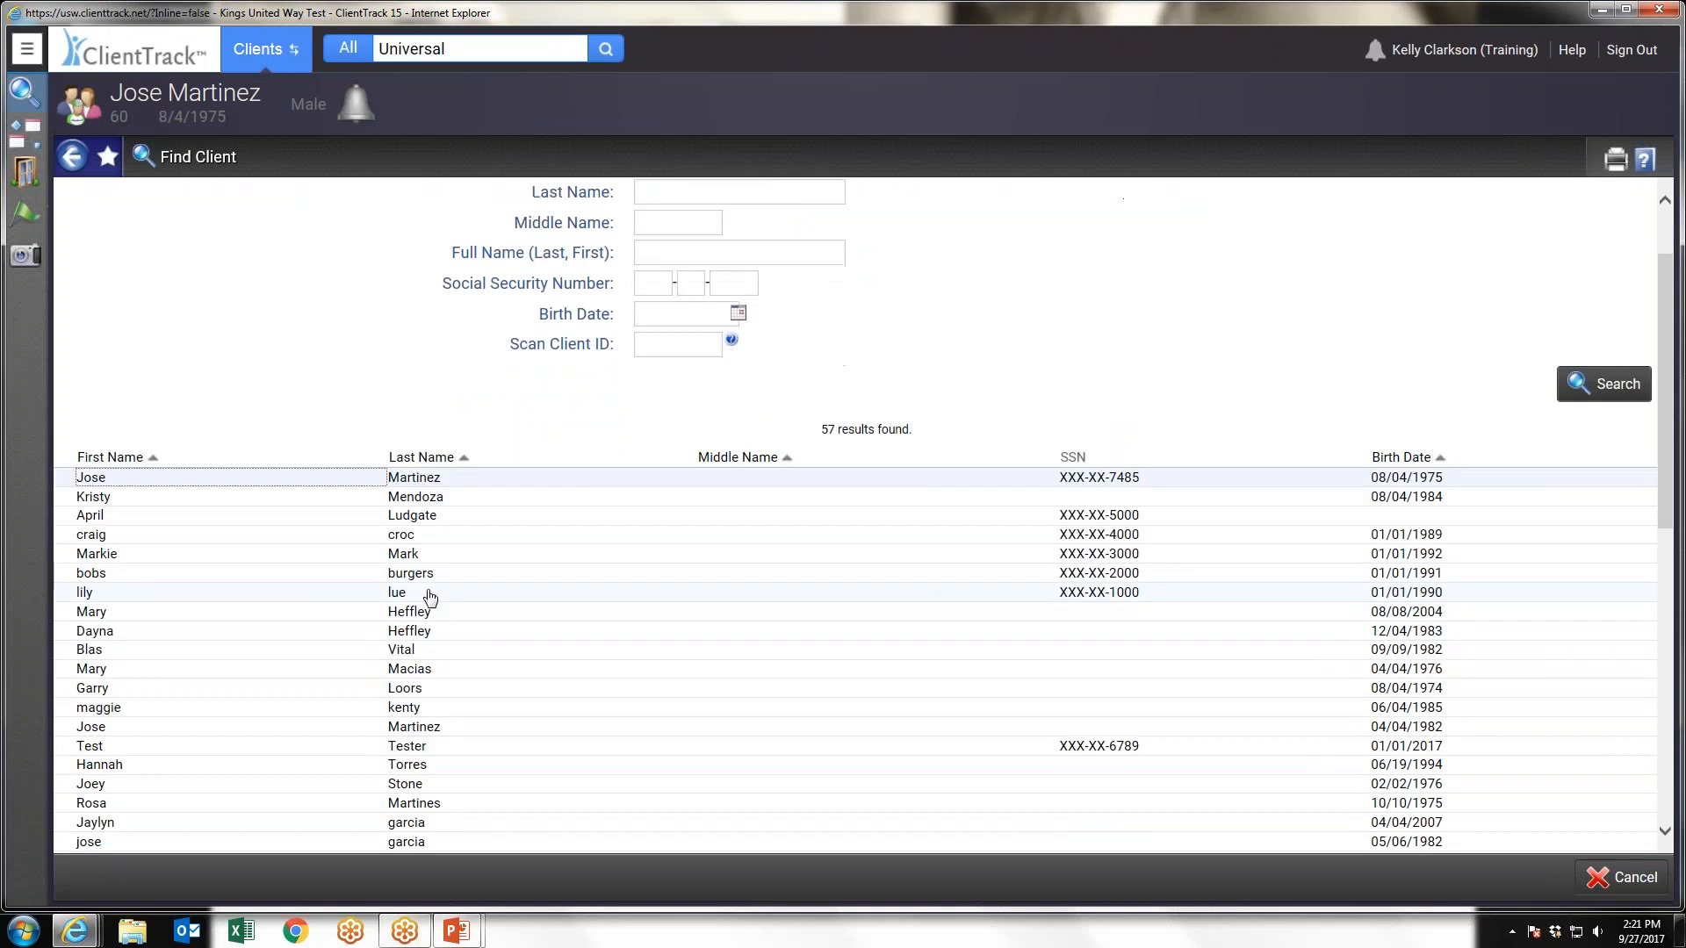
click(448, 497)
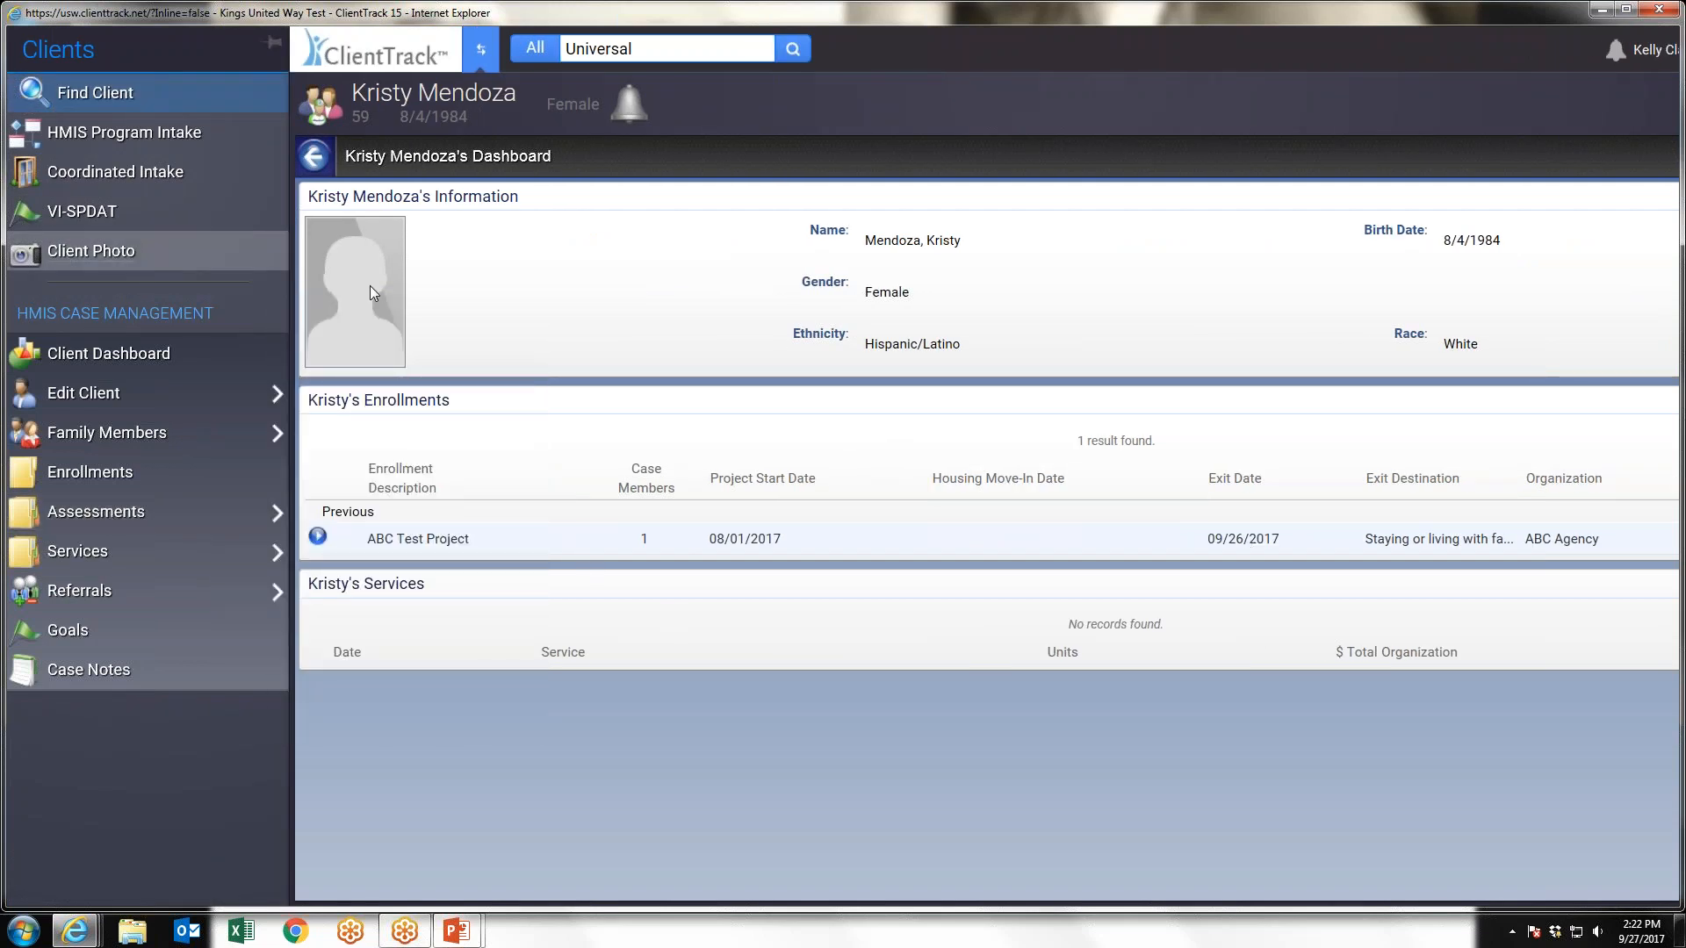
Search for clients again without criteria and reopen the first listed client's dashboard
click(64, 100)
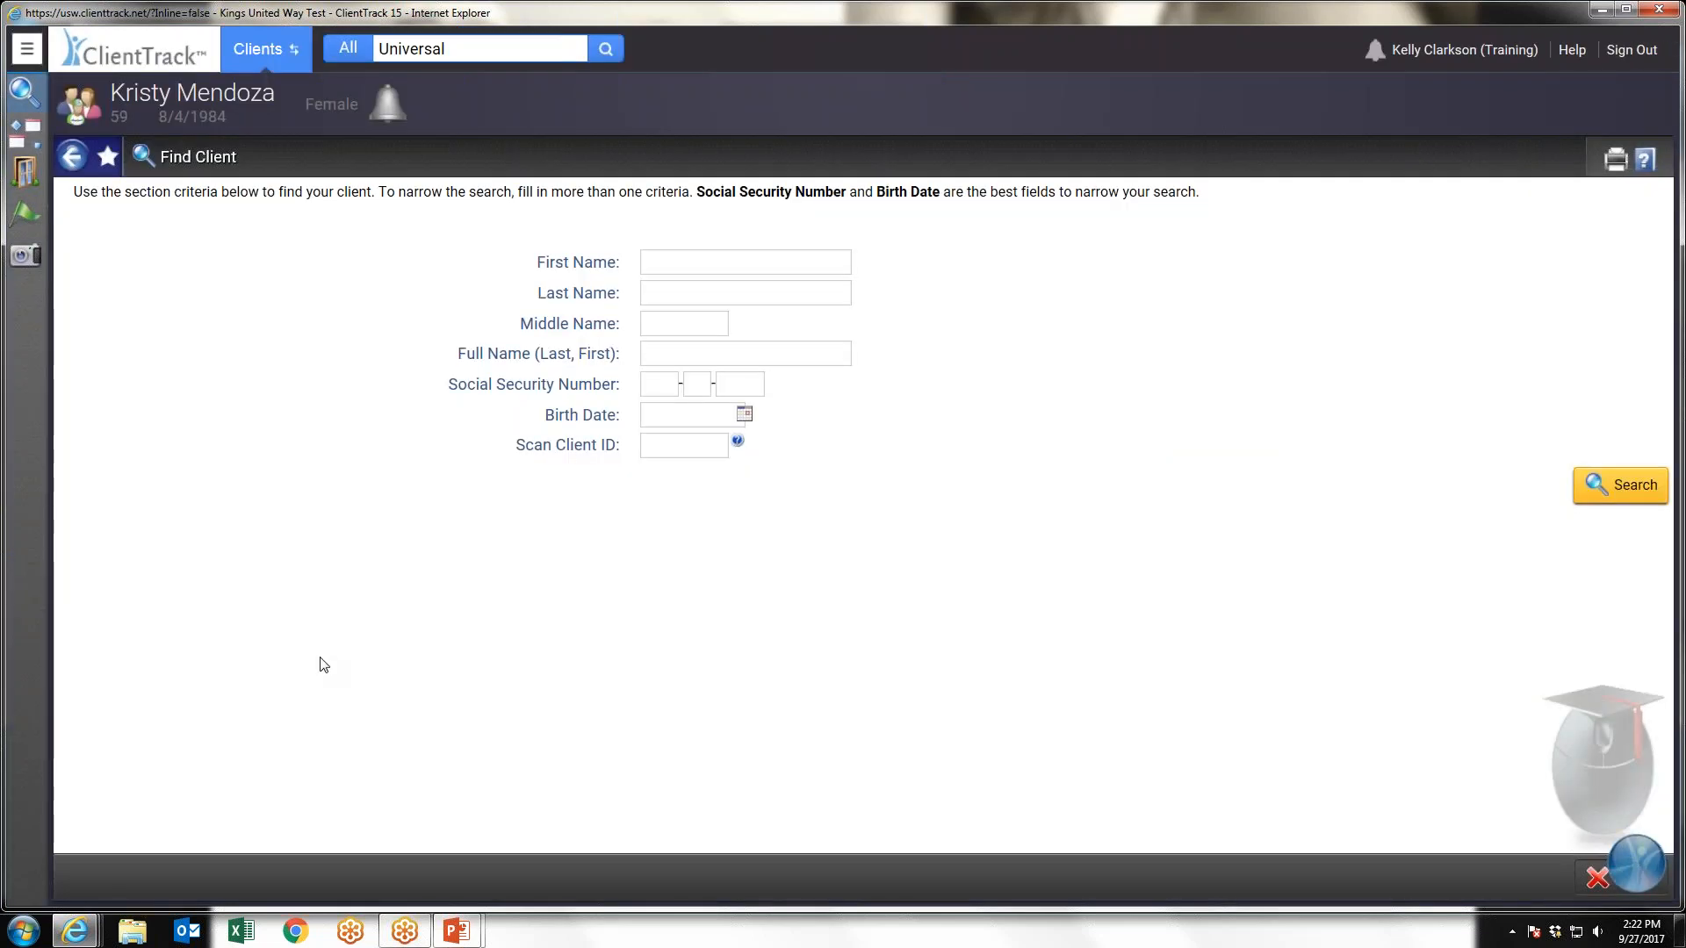
click(111, 580)
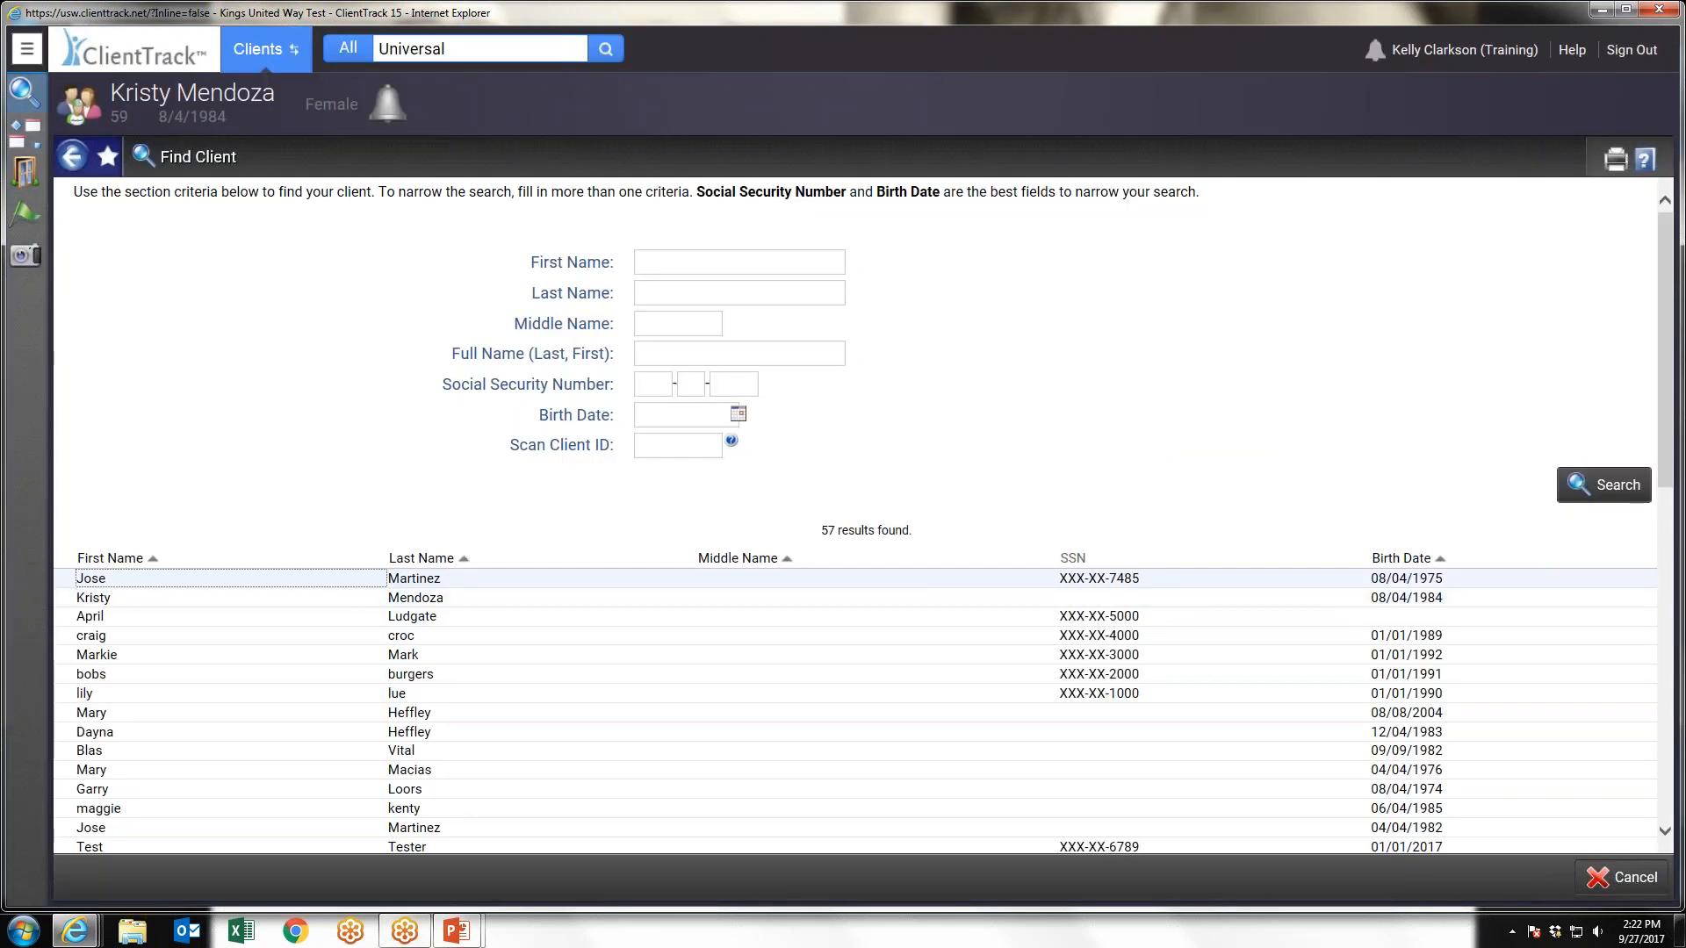
click(300, 598)
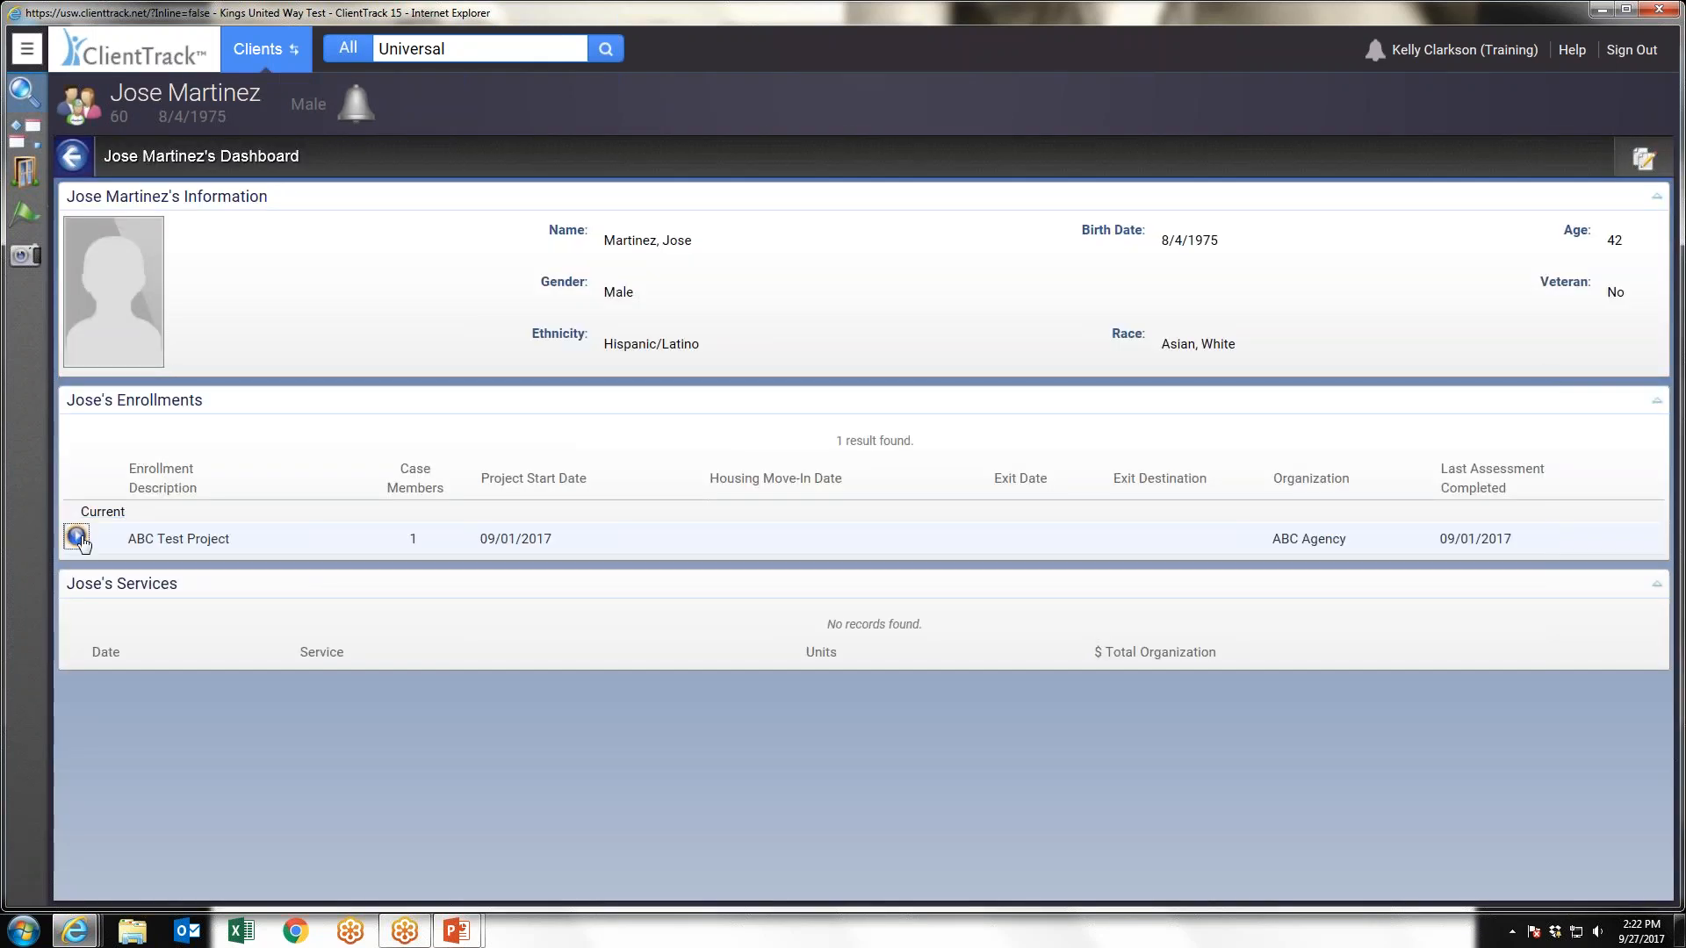
Open the client's enrollments and start the Exit the Enrollment workflow for ABC Test Project
click(77, 537)
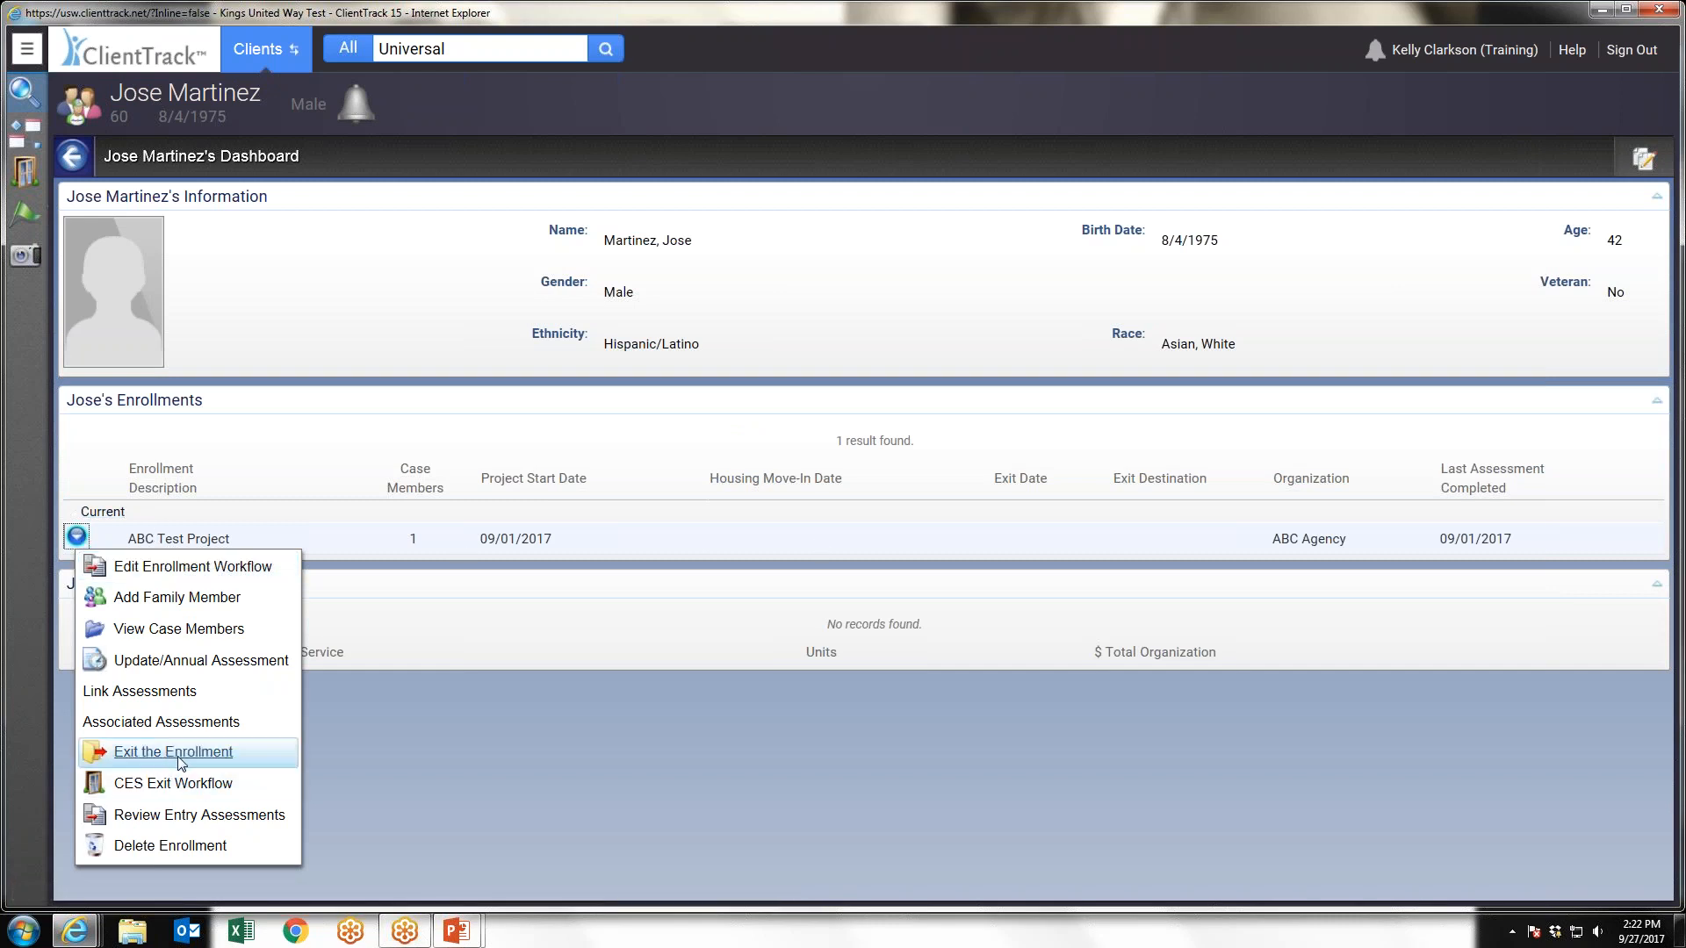
click(27, 53)
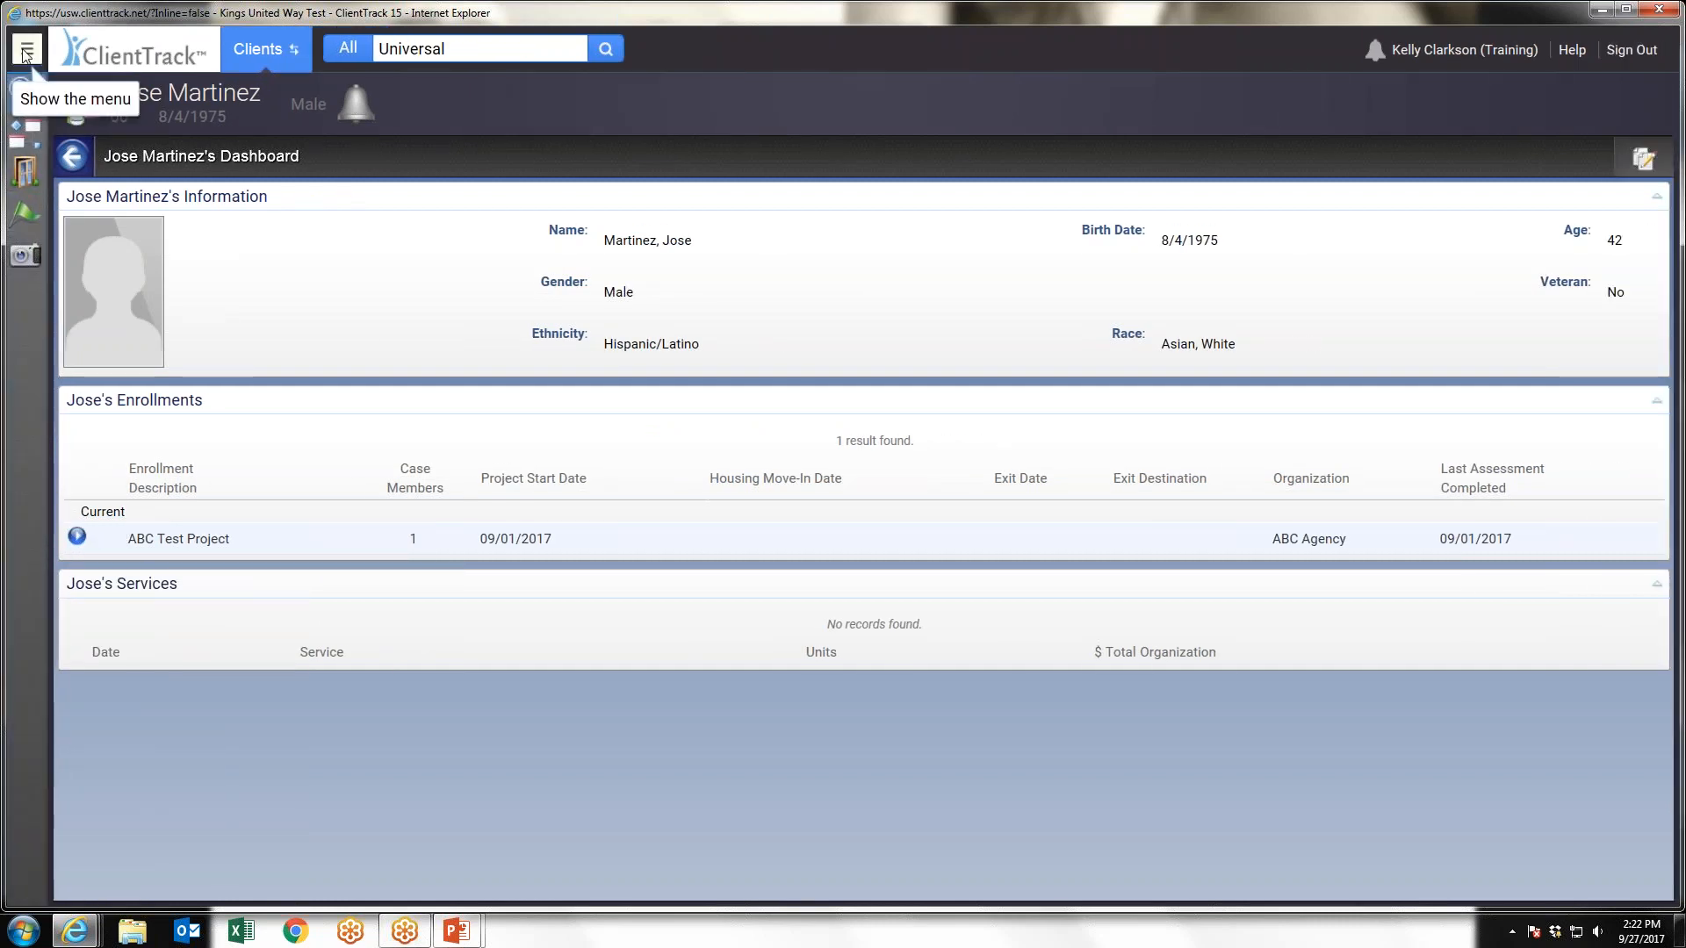
click(26, 52)
click(90, 466)
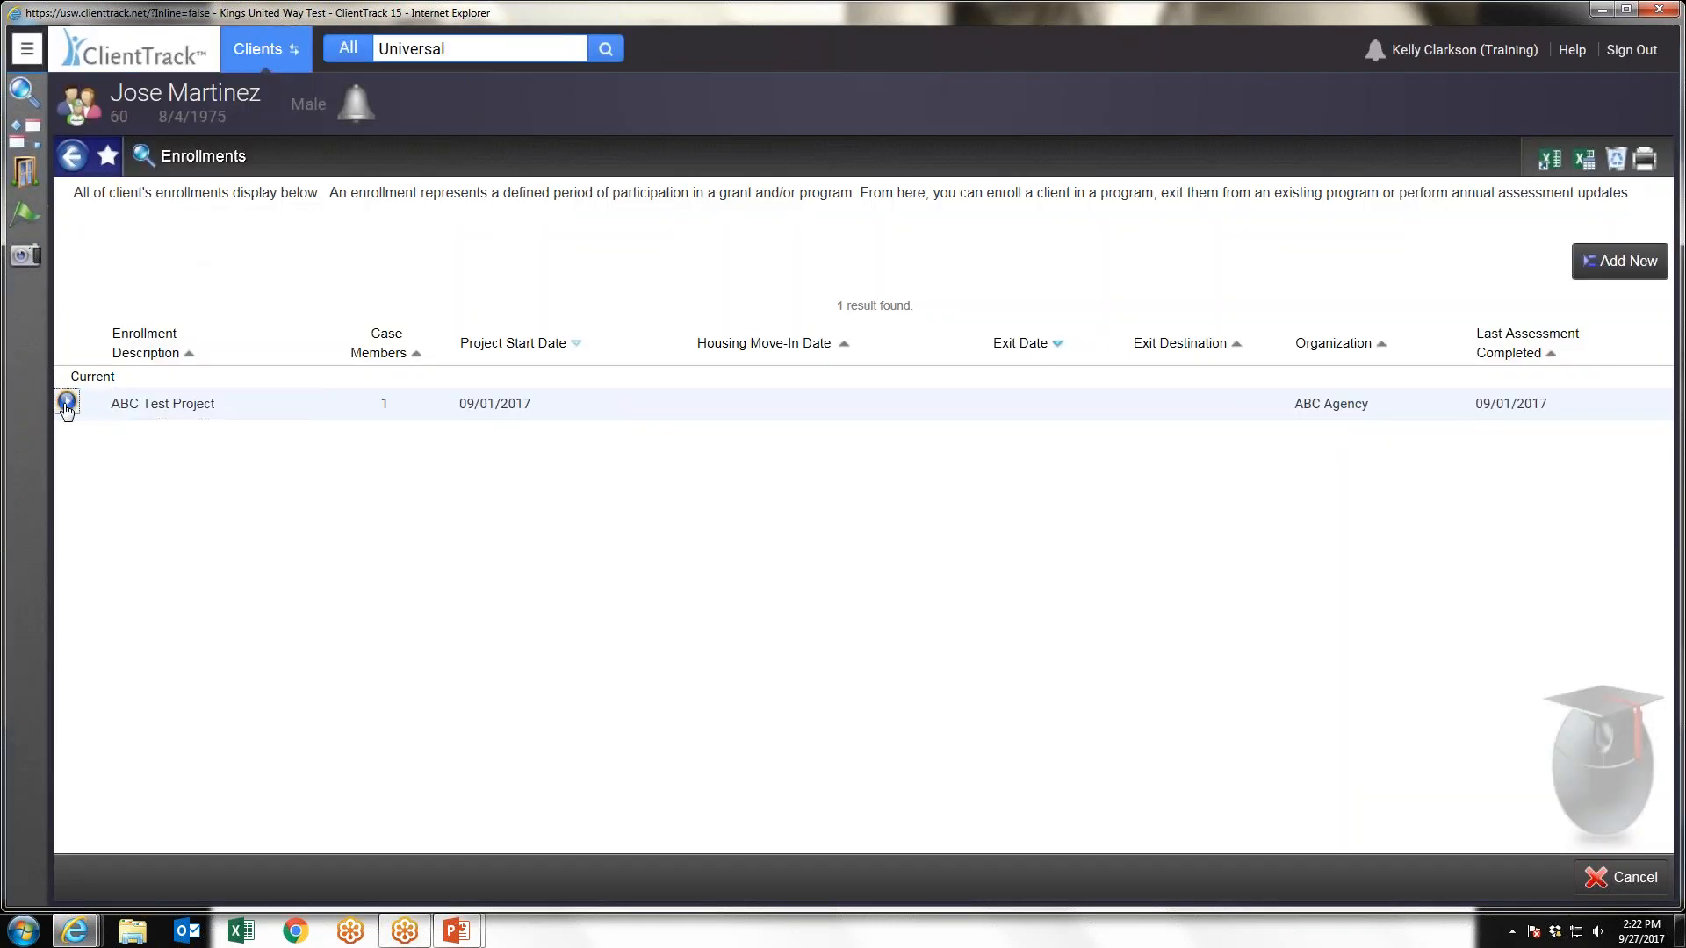
click(66, 401)
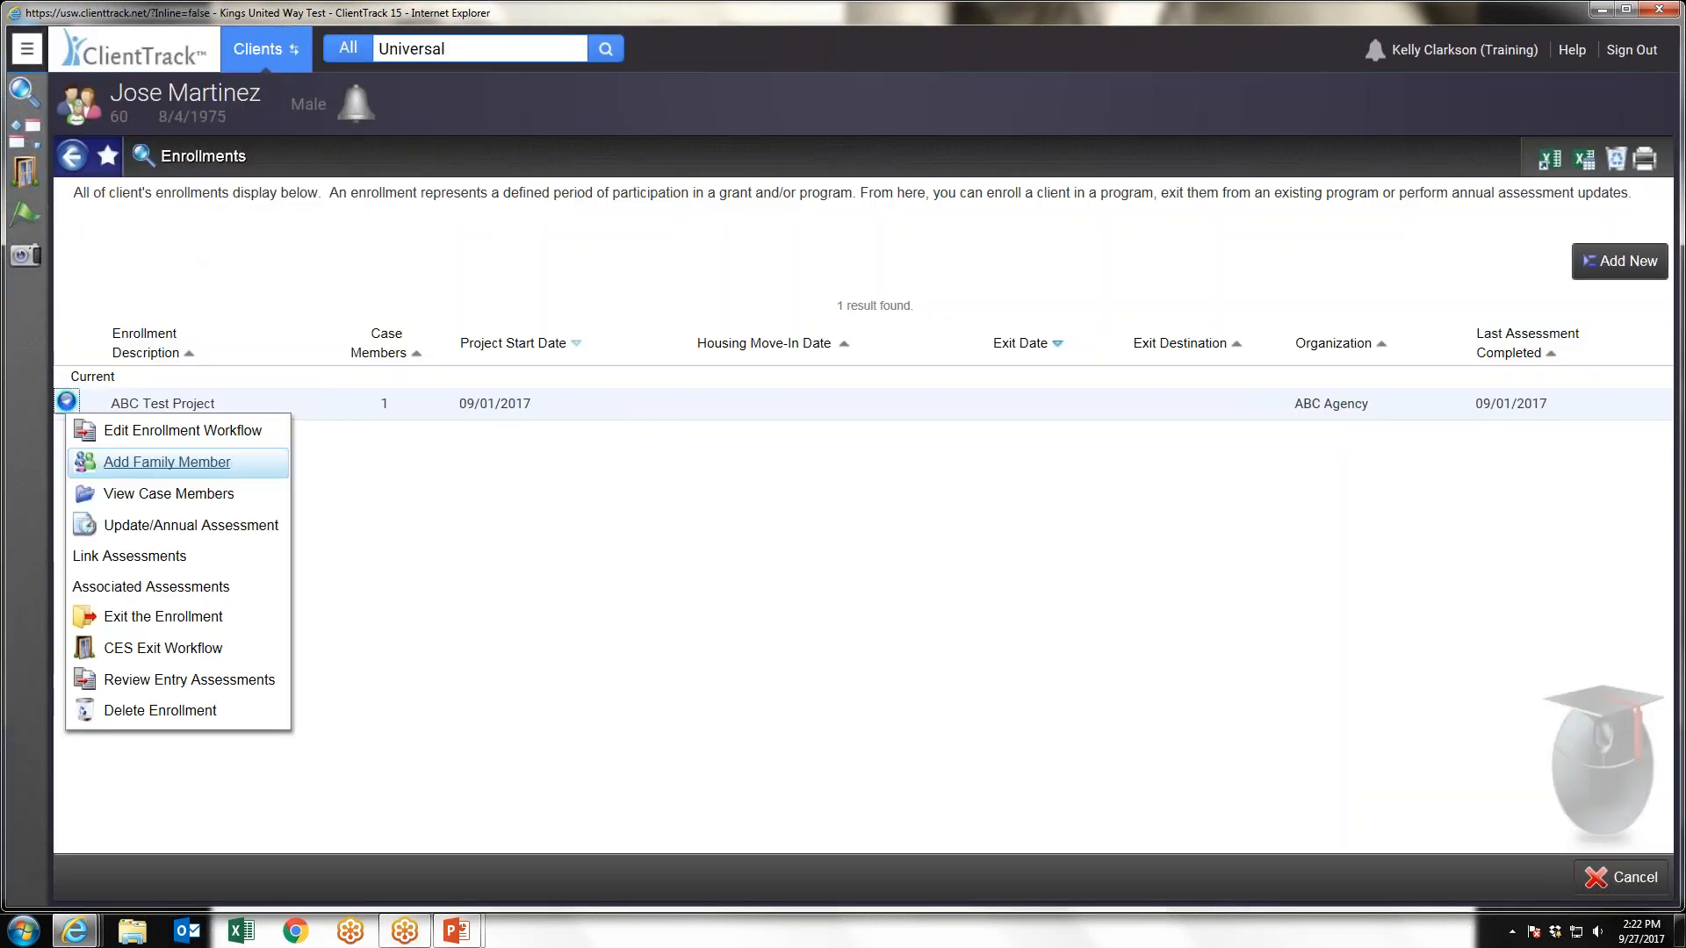
click(129, 619)
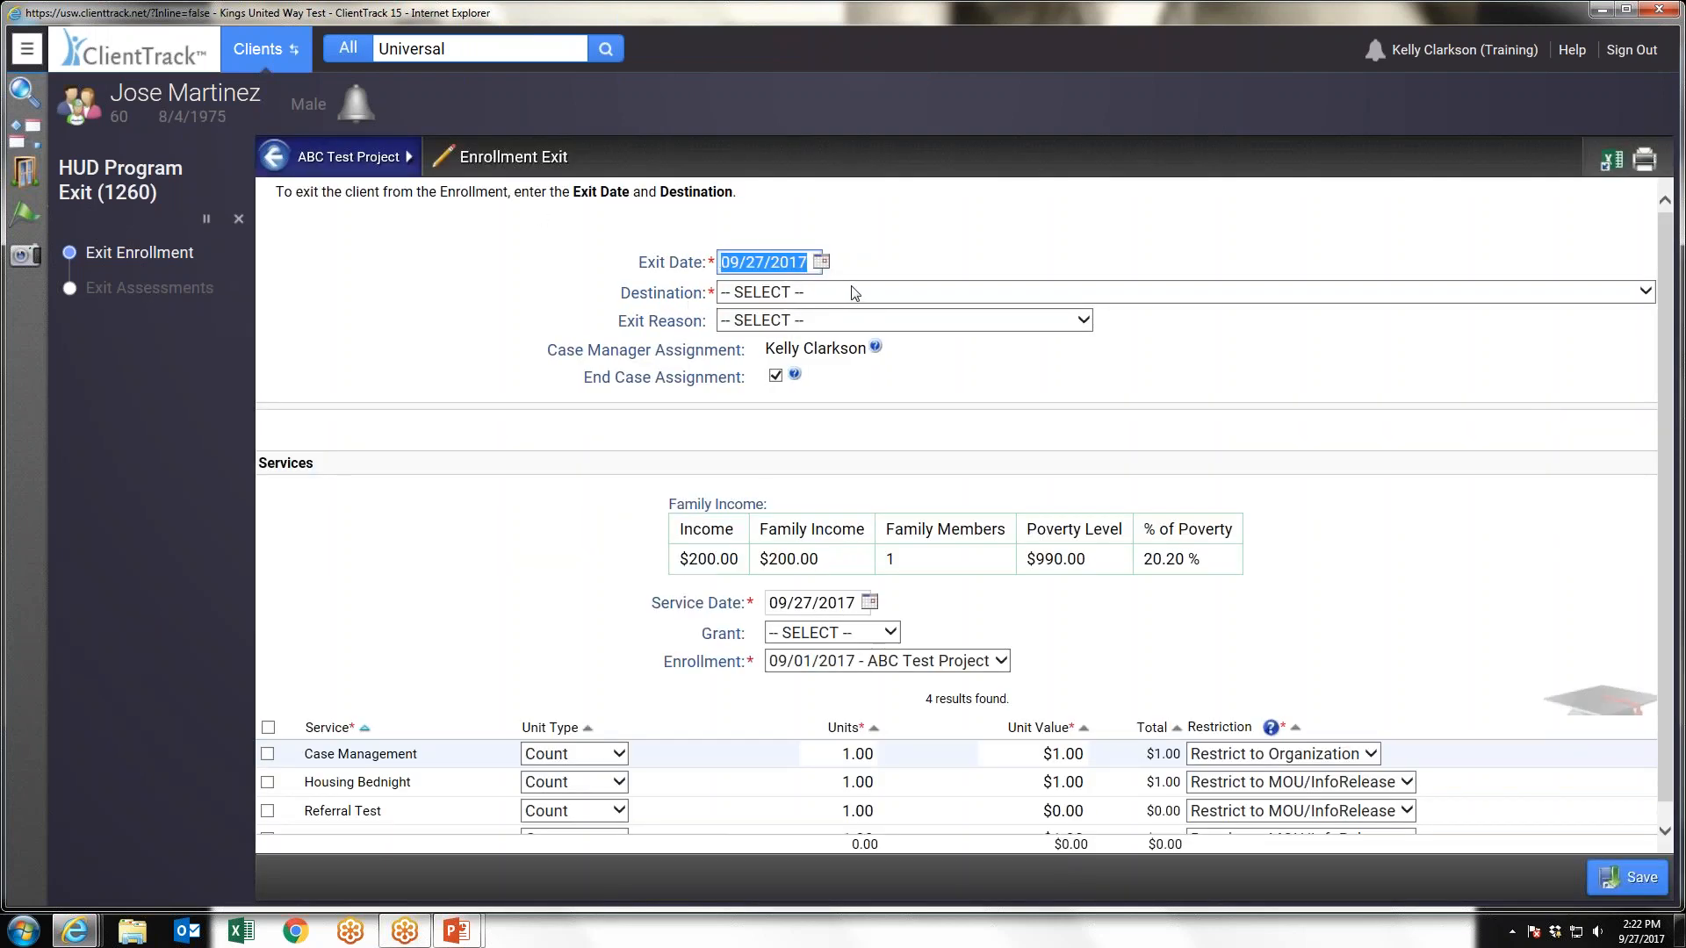
Set the exit Destination to "Owned by client, no ongoing housing subsidy" and save the enrollment exit
click(854, 292)
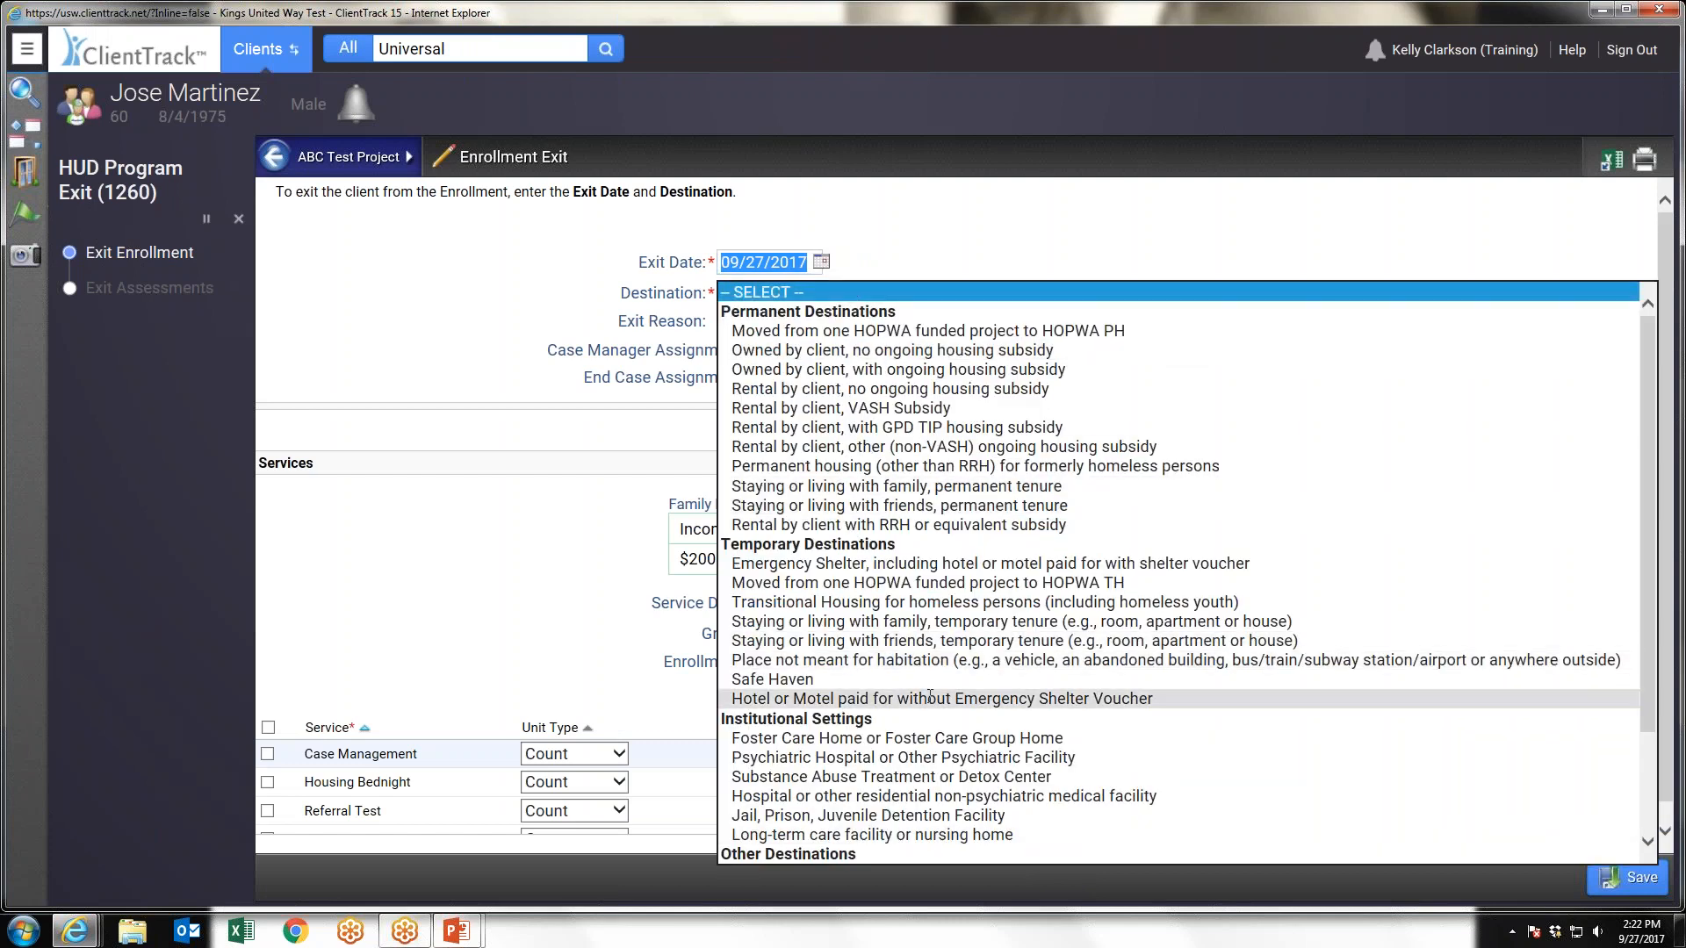
scroll(930, 696, down, 1)
scroll(861, 527, up, 1)
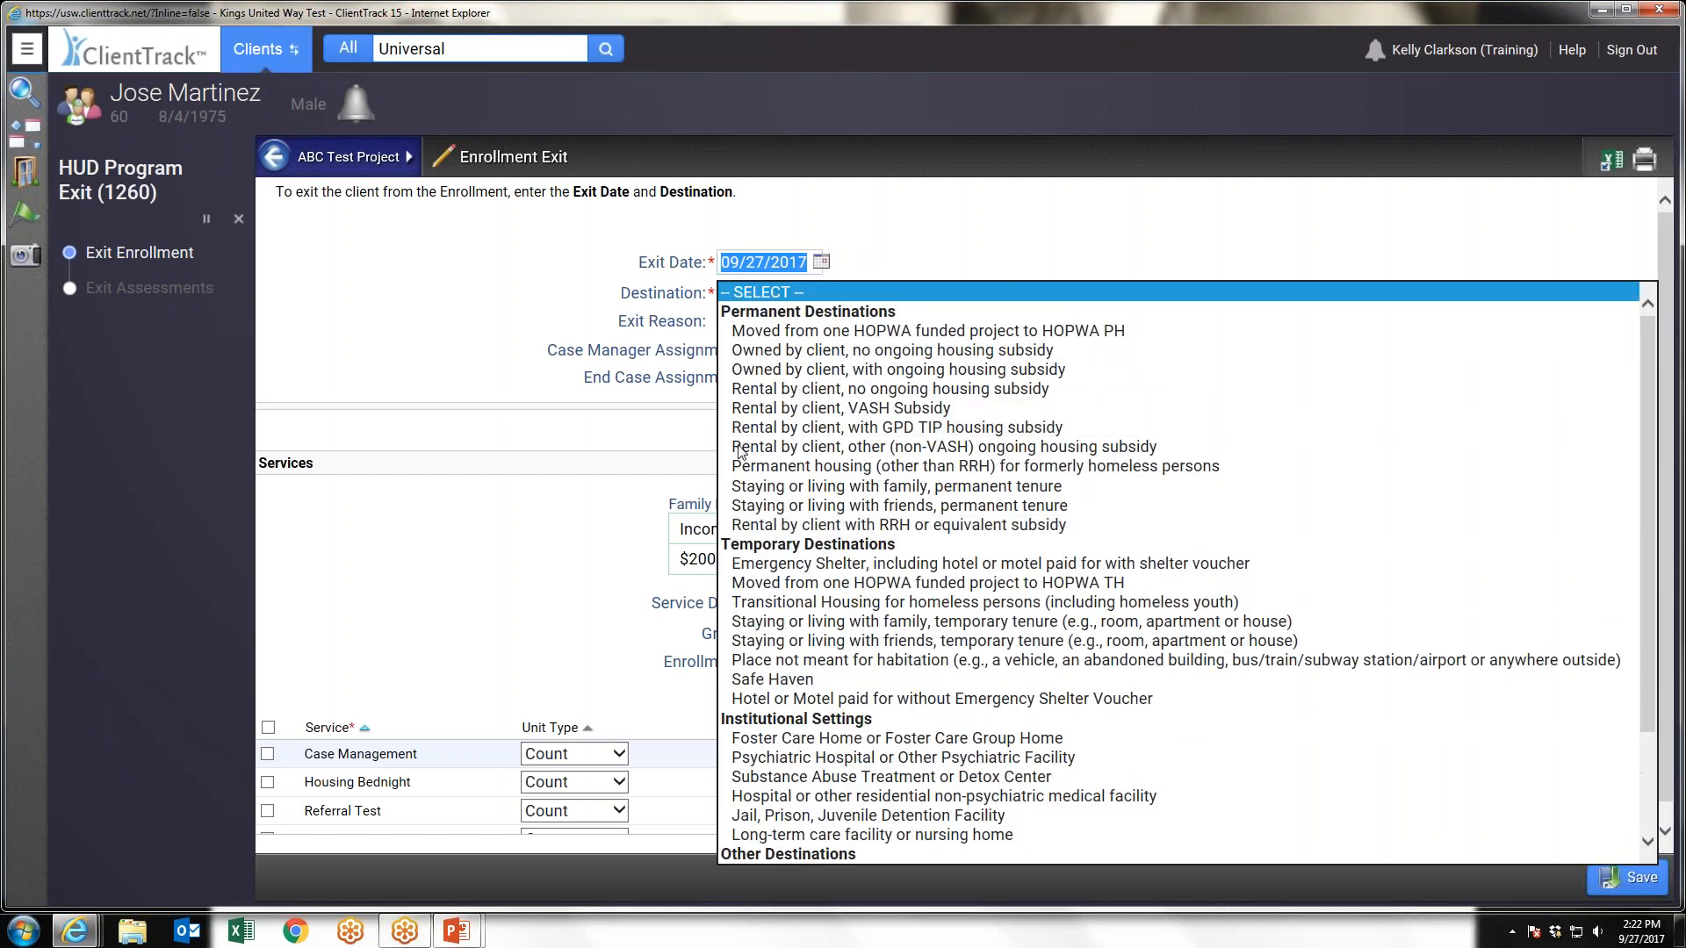
click(826, 350)
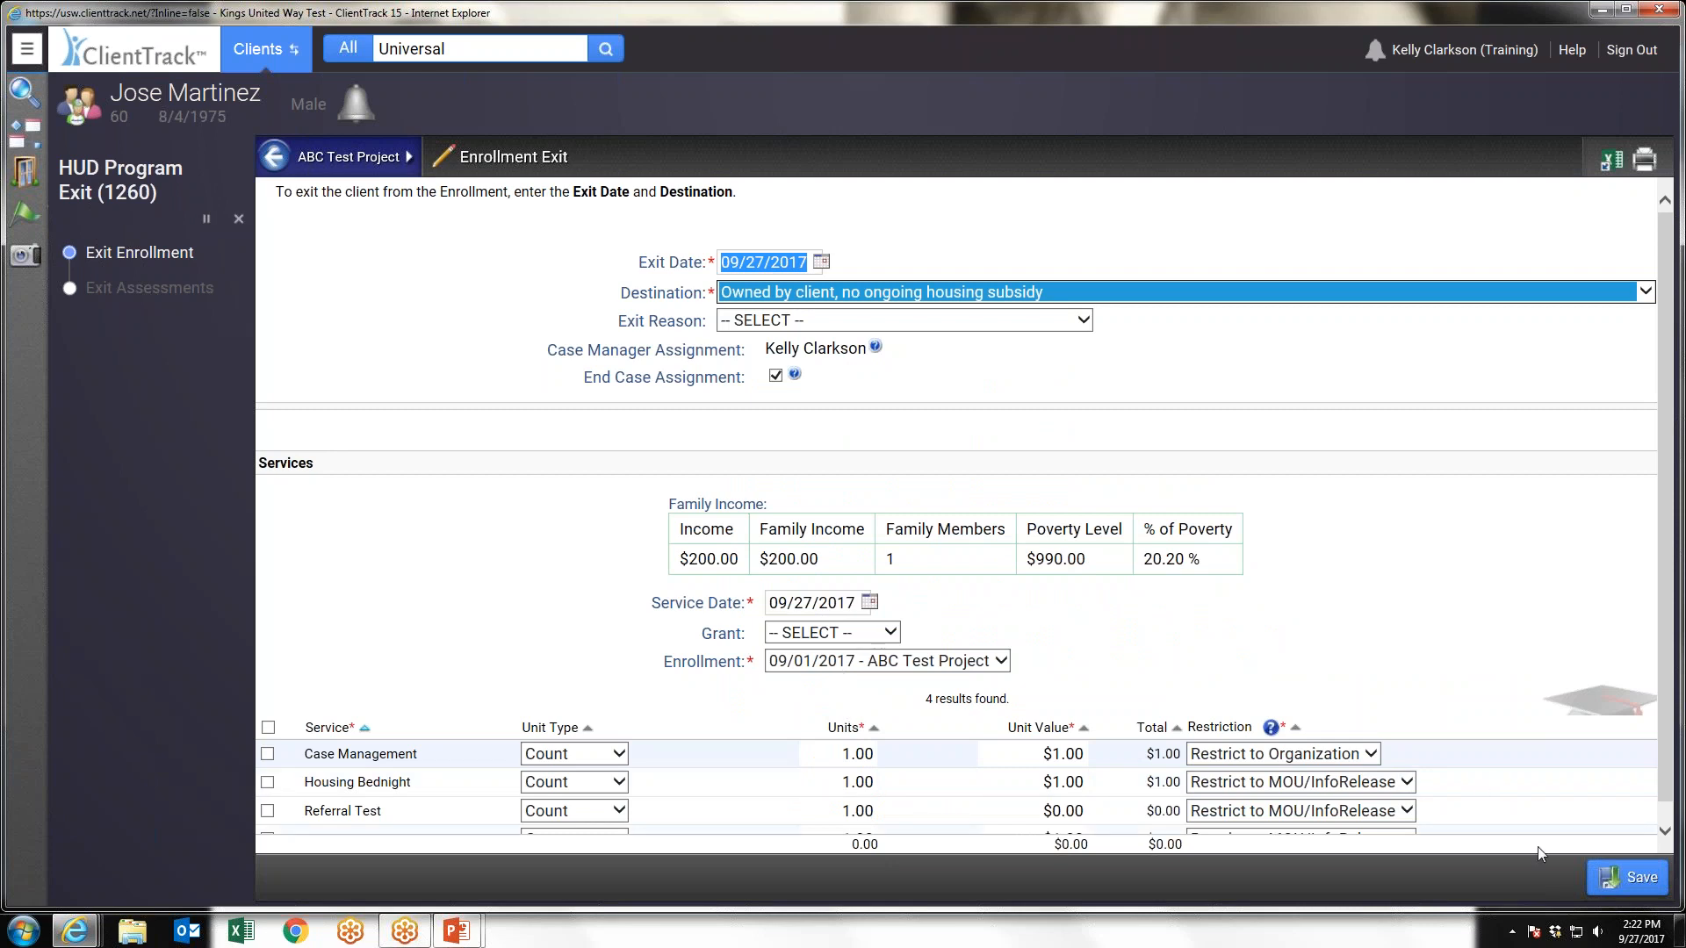
click(1613, 881)
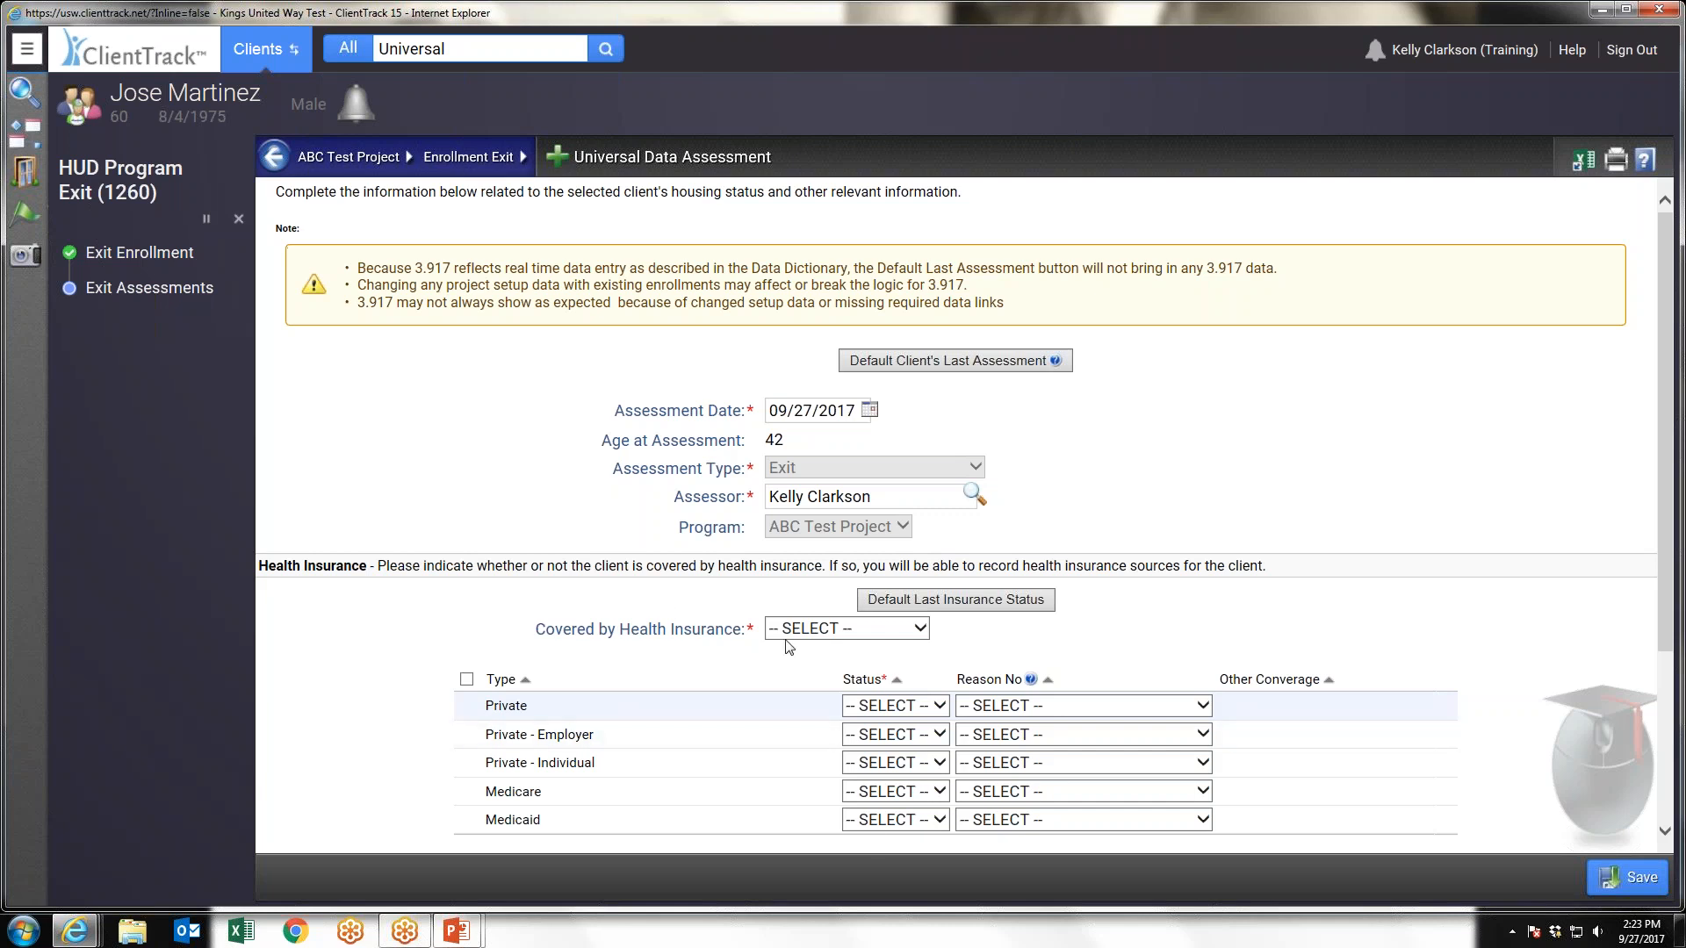
Set Covered by Health Insurance to Yes and Medicaid status to Yes, then save the exit Universal Data Assessment
scroll(788, 648, down, 1)
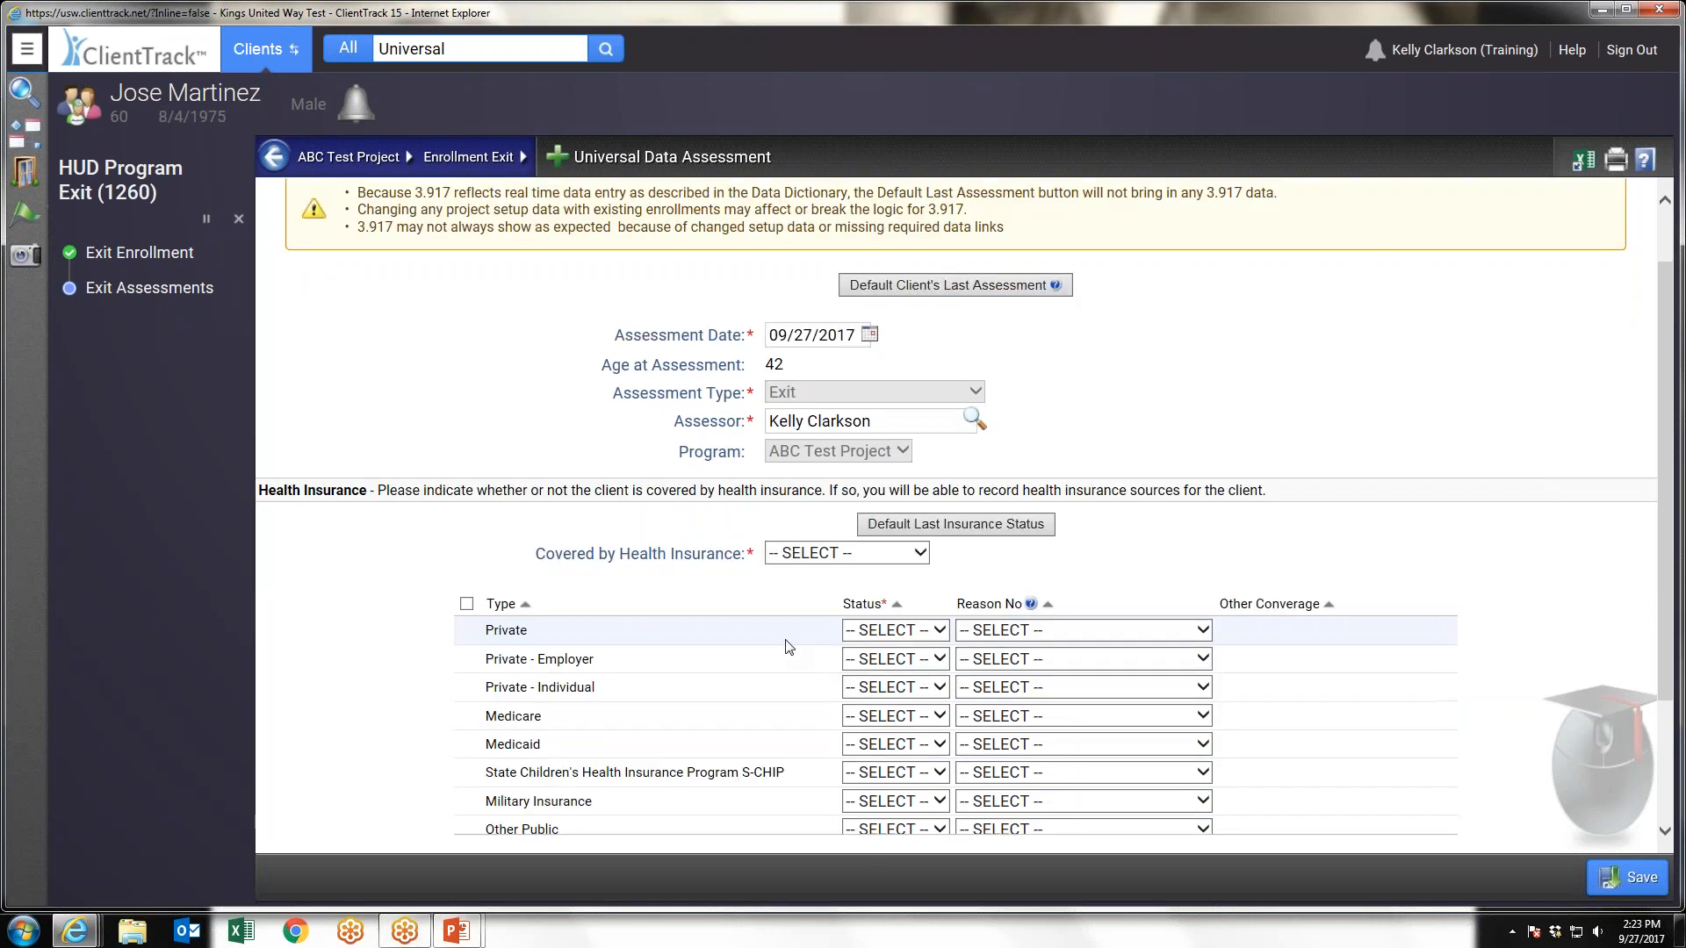
scroll(789, 647, down, 1)
click(819, 527)
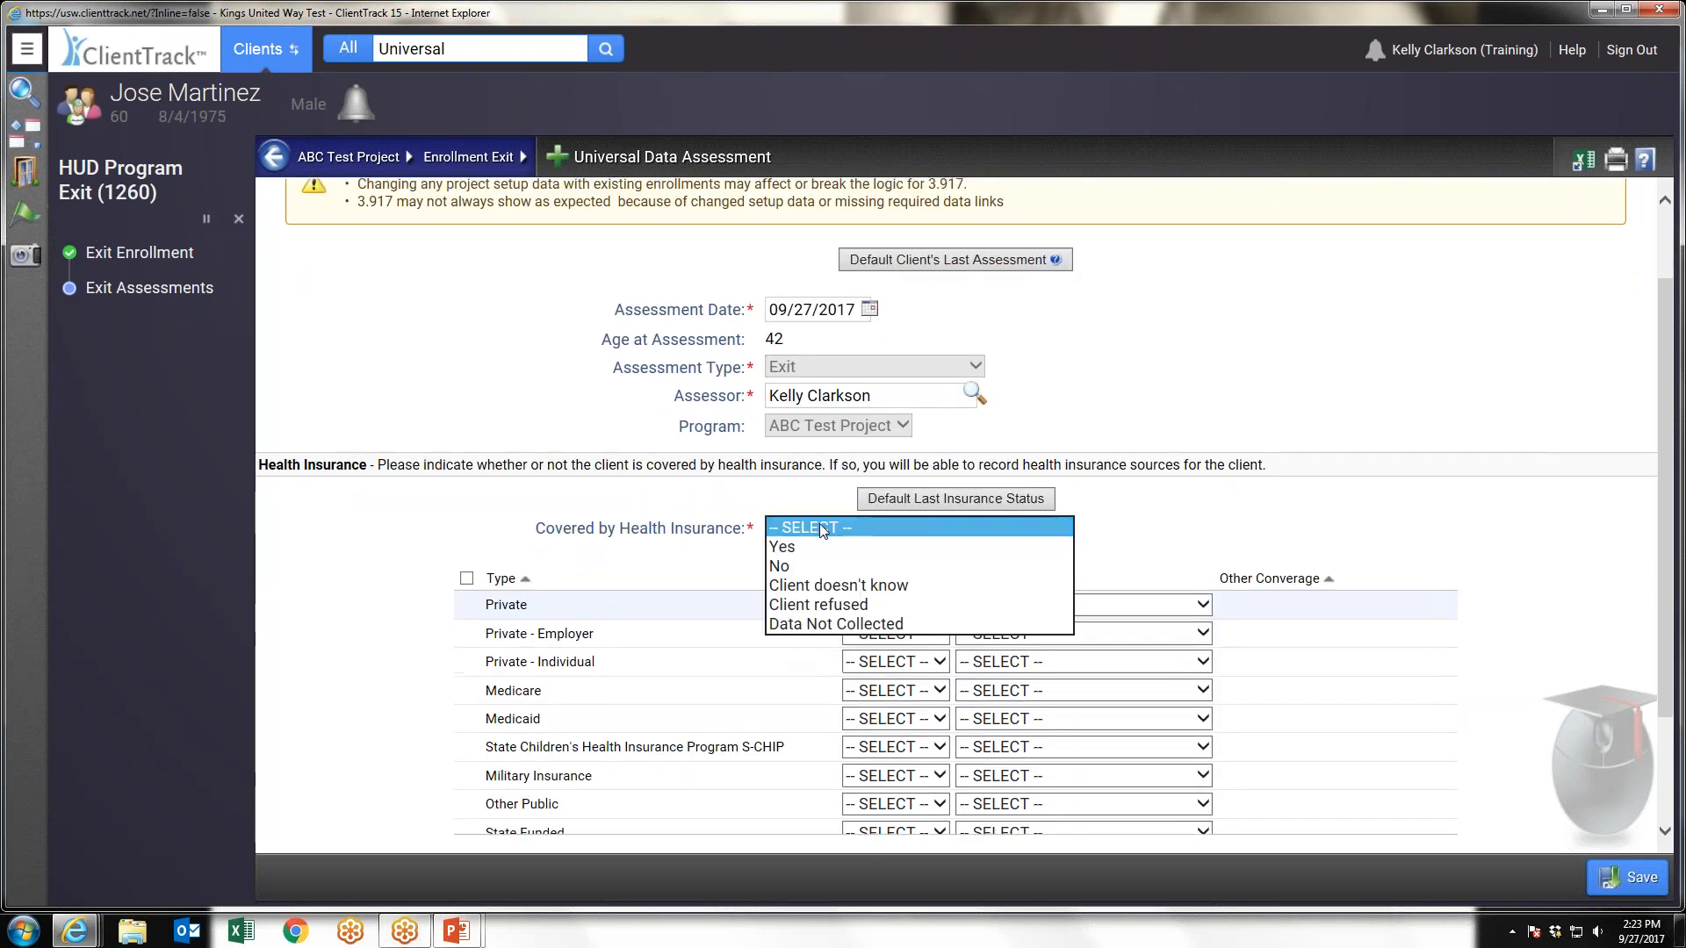
click(781, 548)
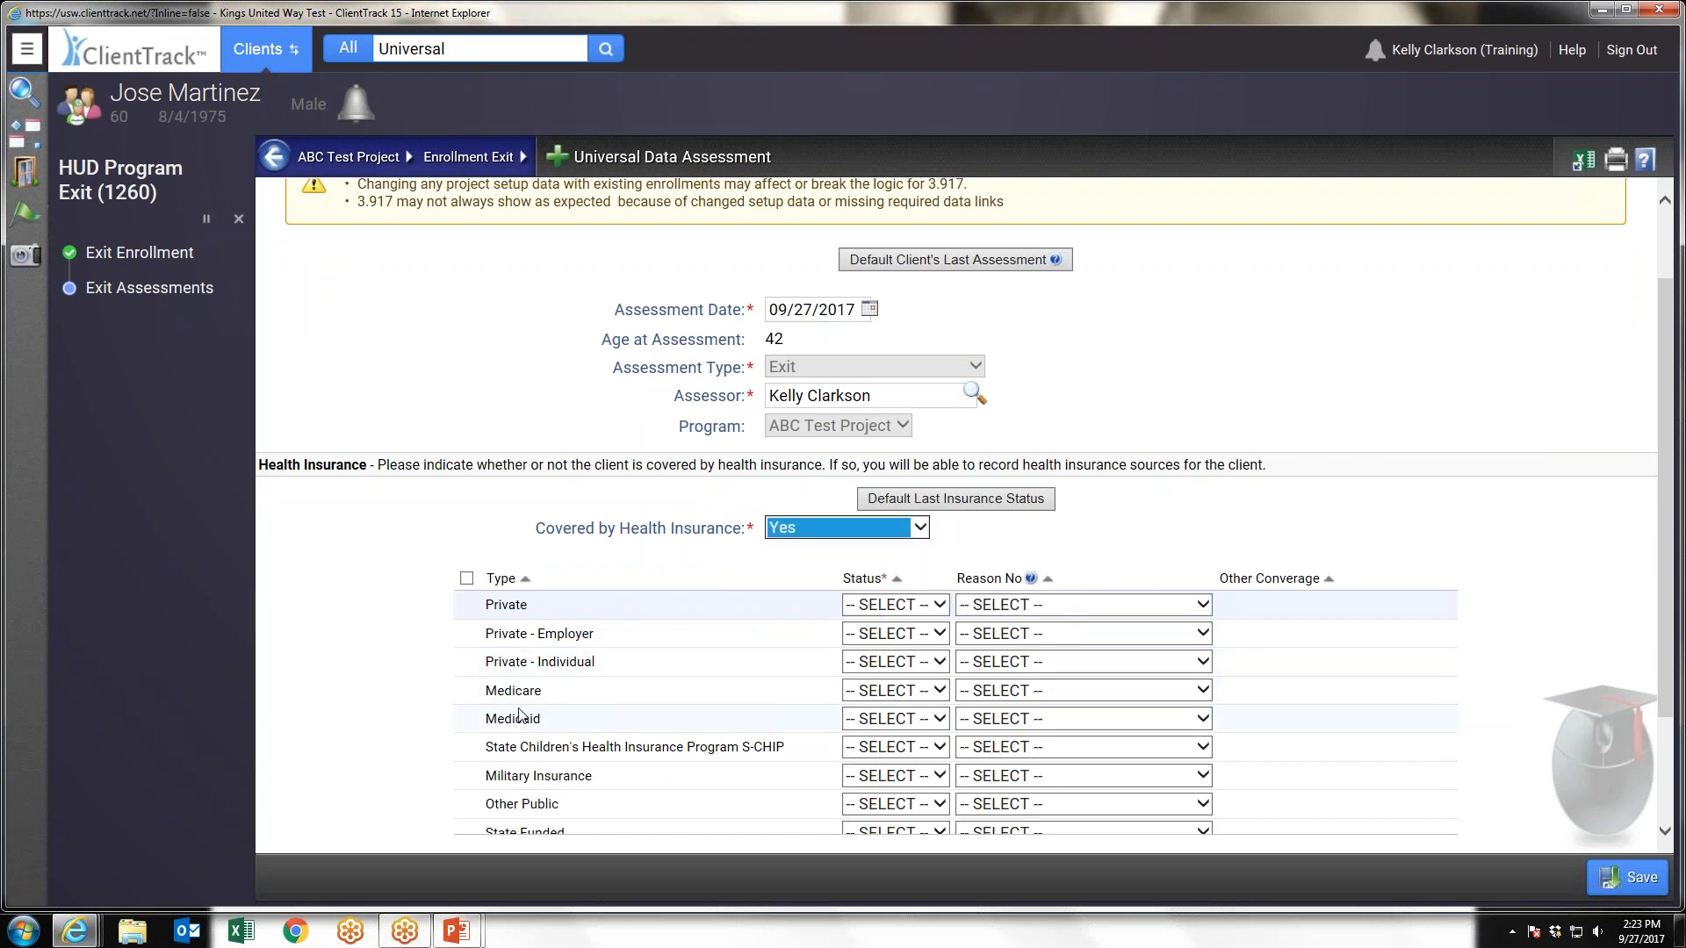
click(896, 719)
click(871, 700)
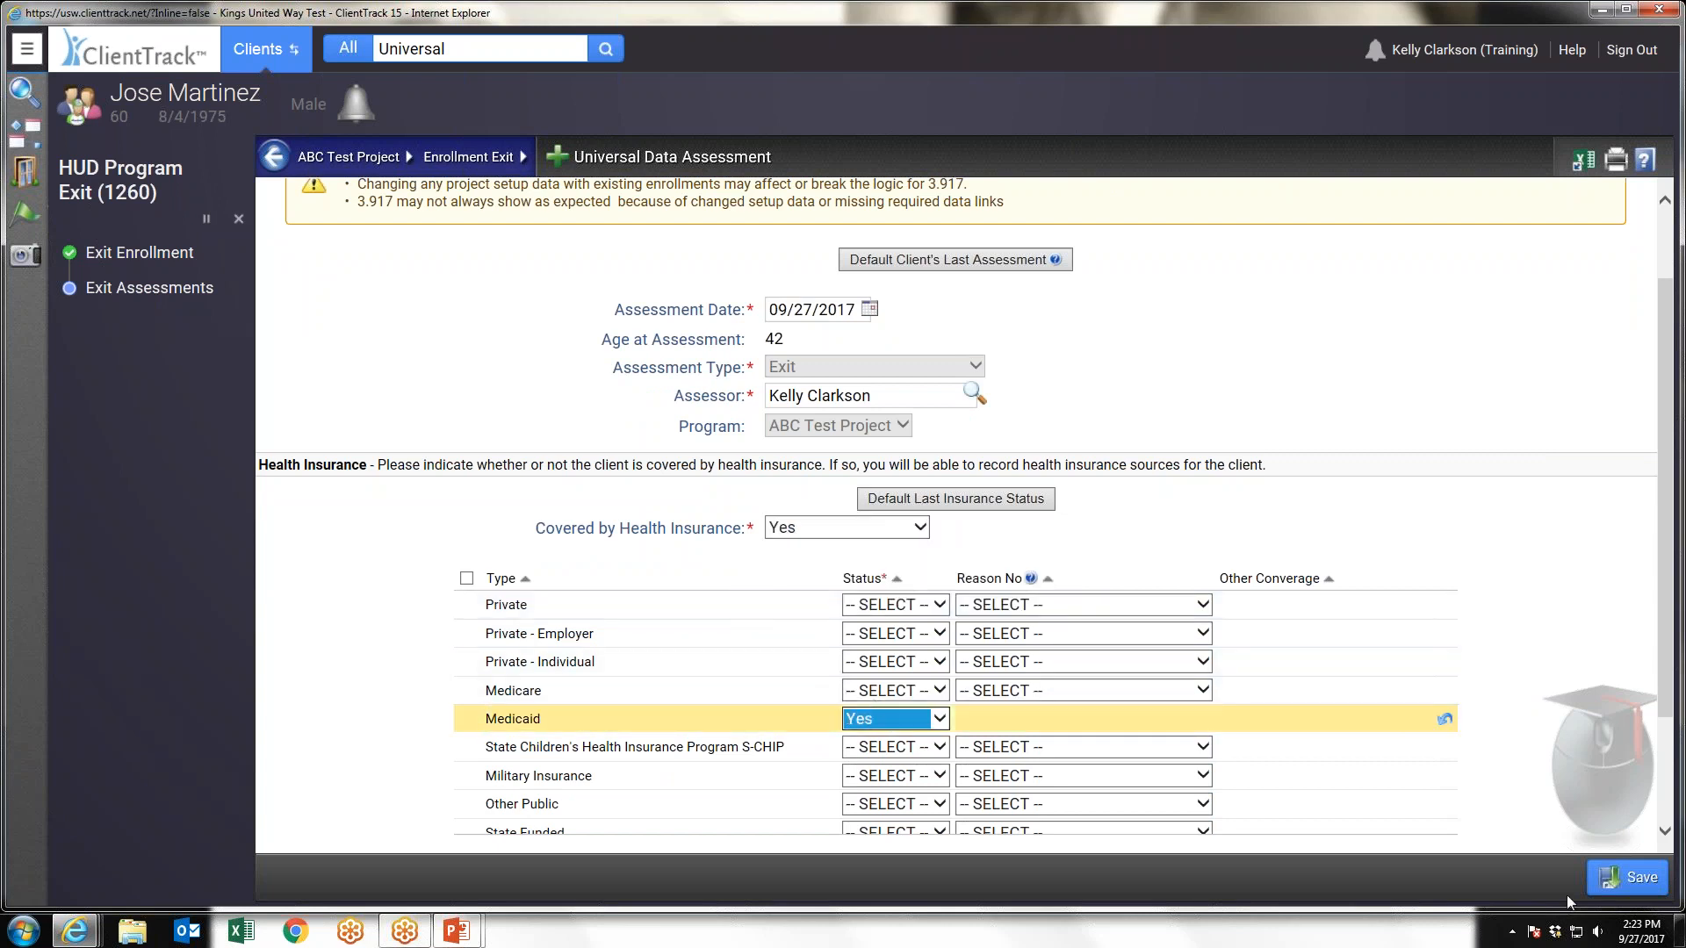
click(1642, 877)
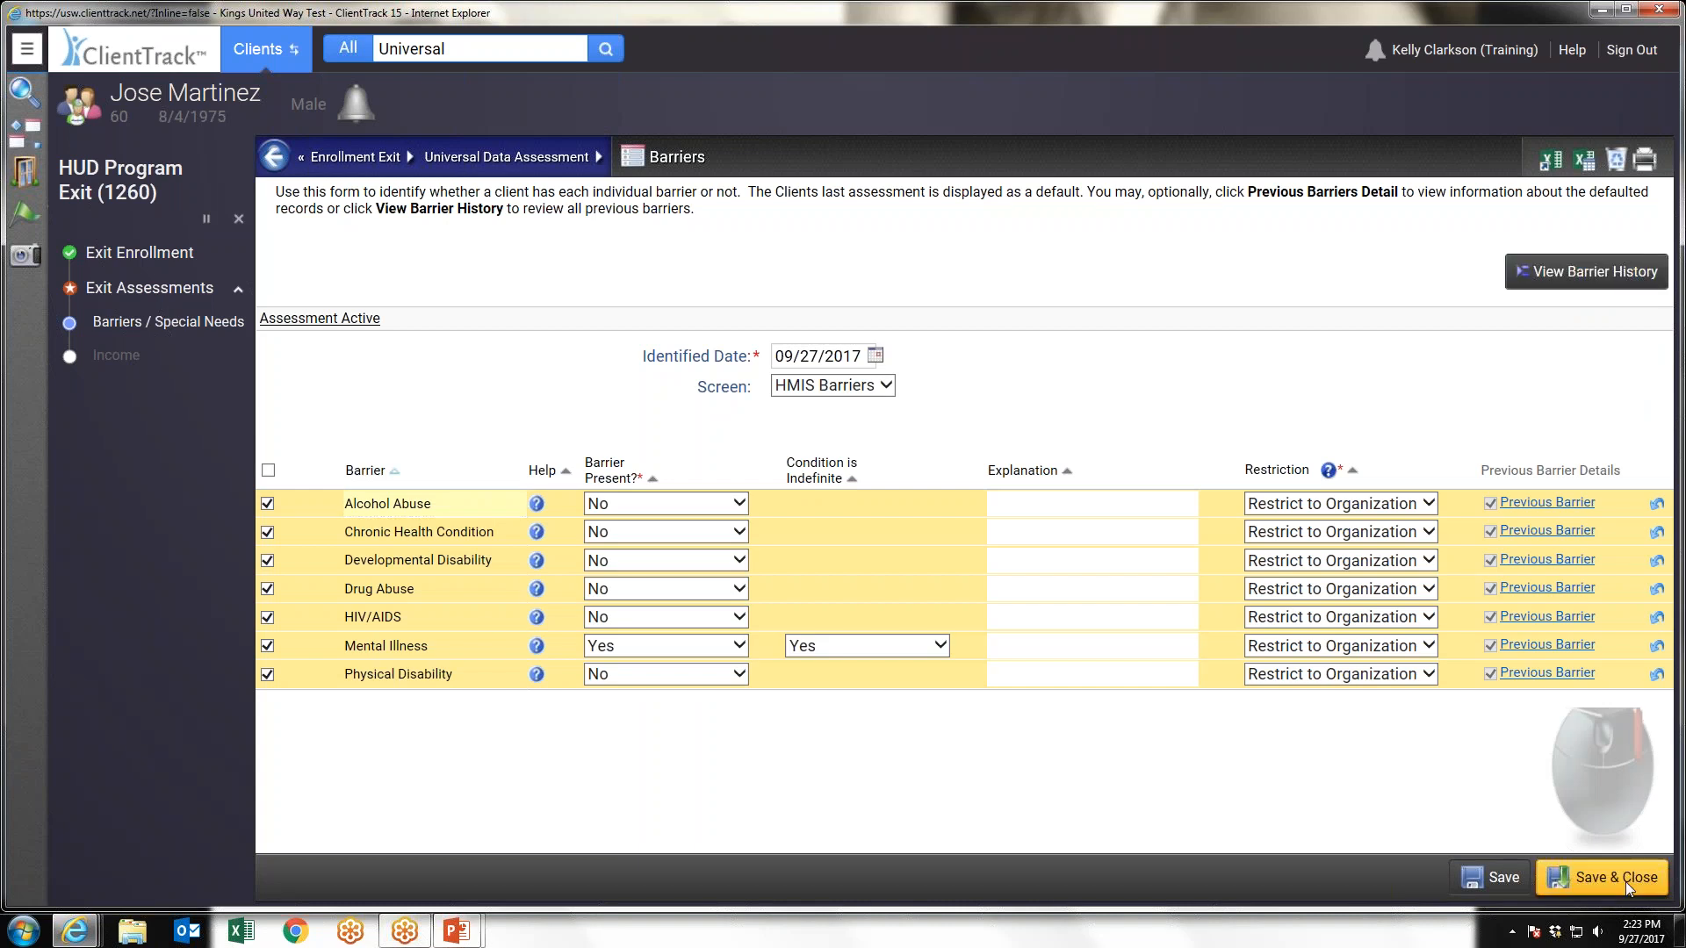
Save the exit barriers, complete the income assessment with Income and Non-Cash Benefits from Any Source set to No, and finish the exit workflow
click(1626, 882)
click(815, 586)
click(813, 624)
click(812, 615)
click(801, 654)
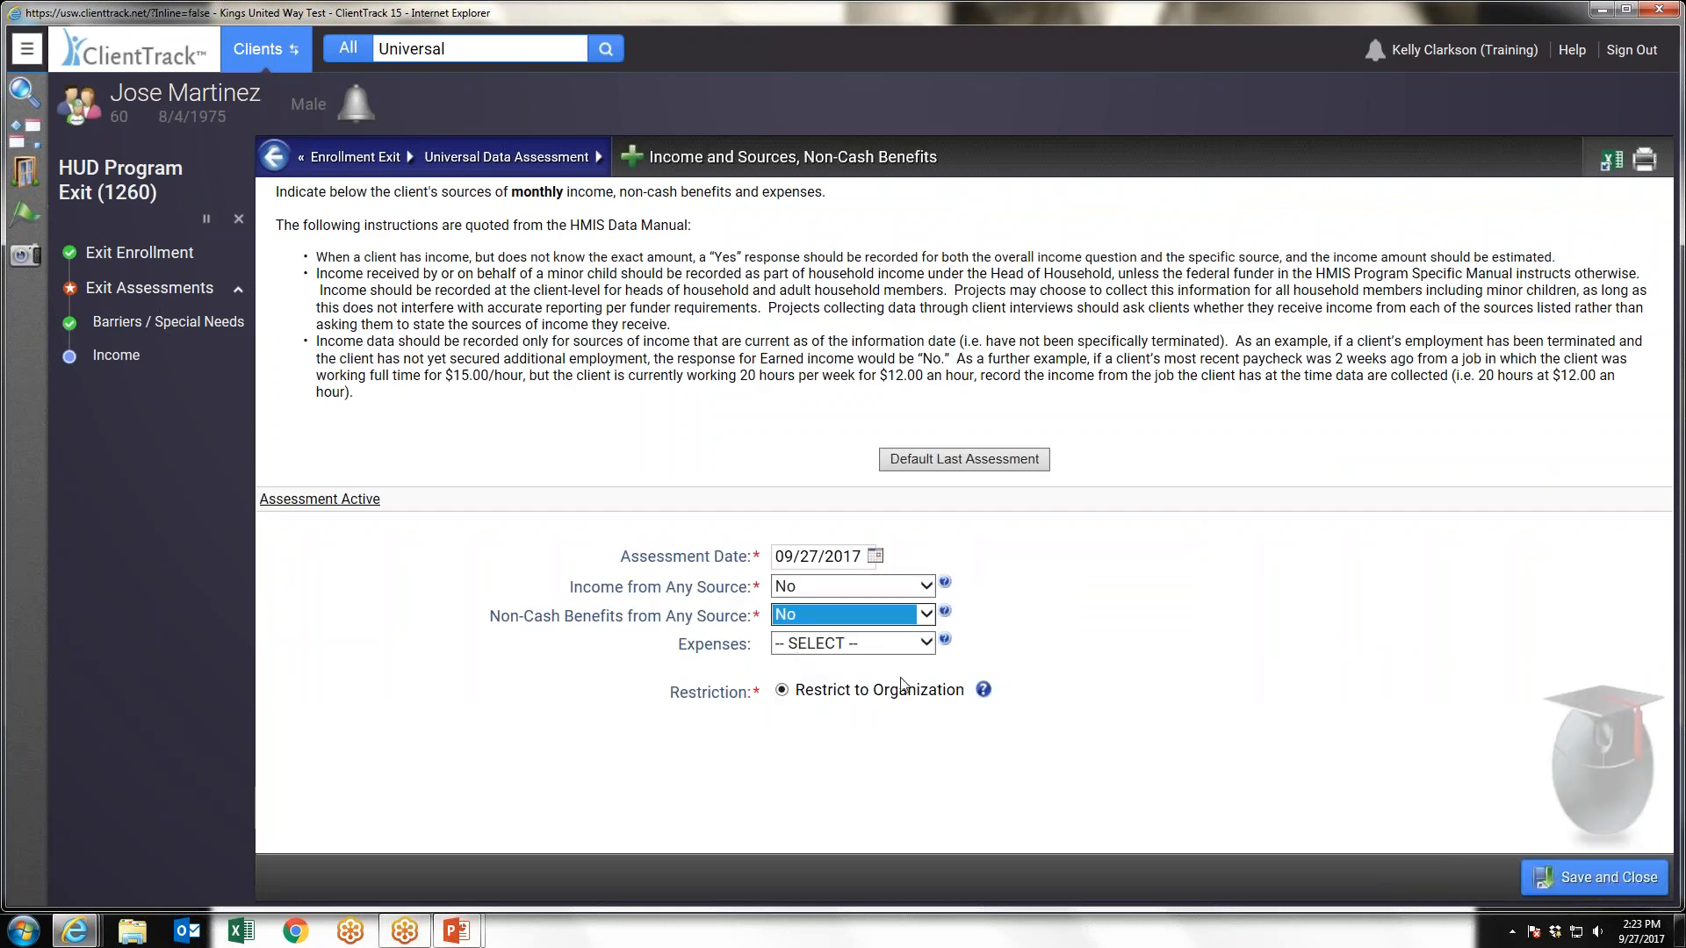
click(1050, 639)
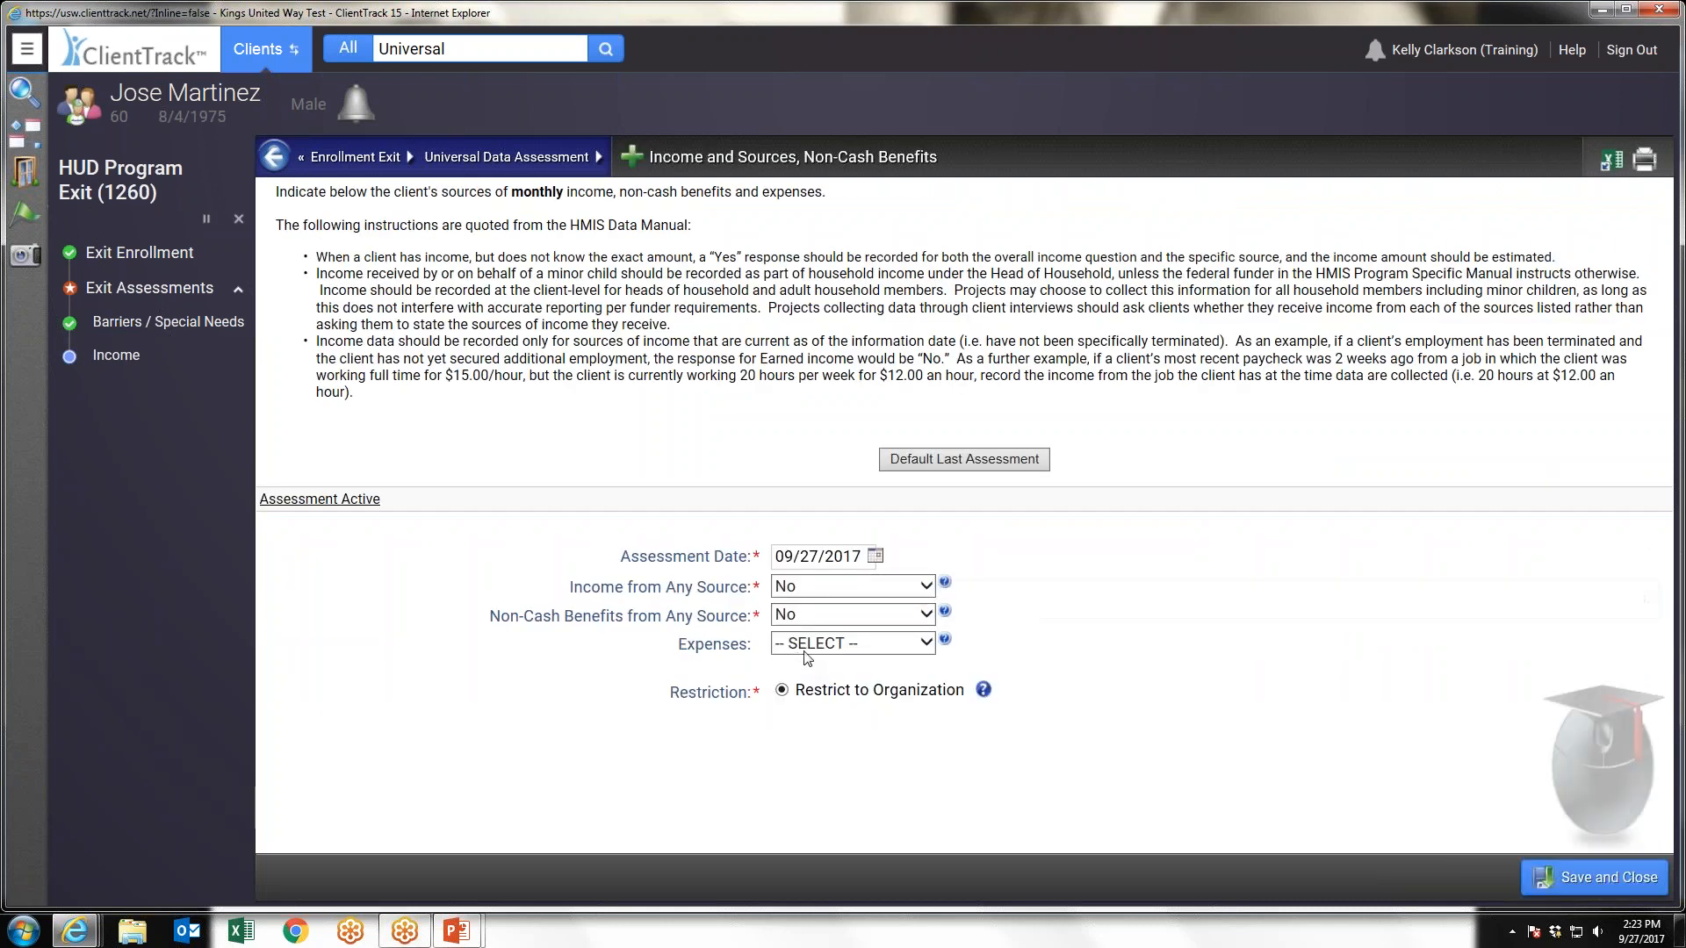
click(1600, 877)
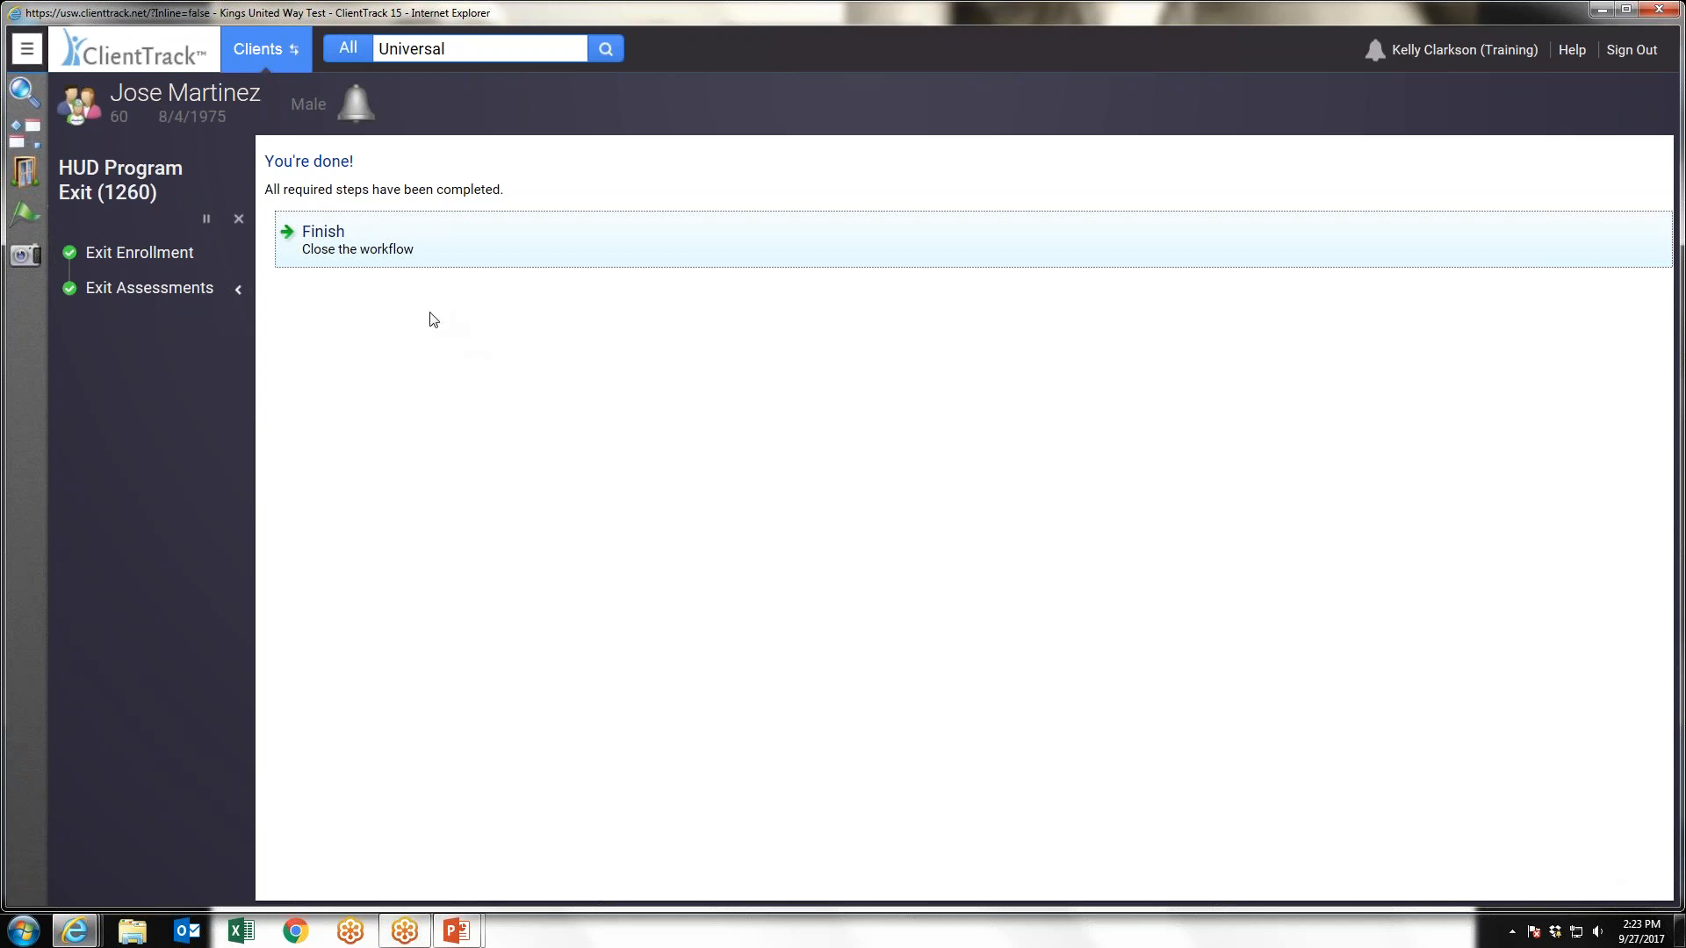
click(326, 246)
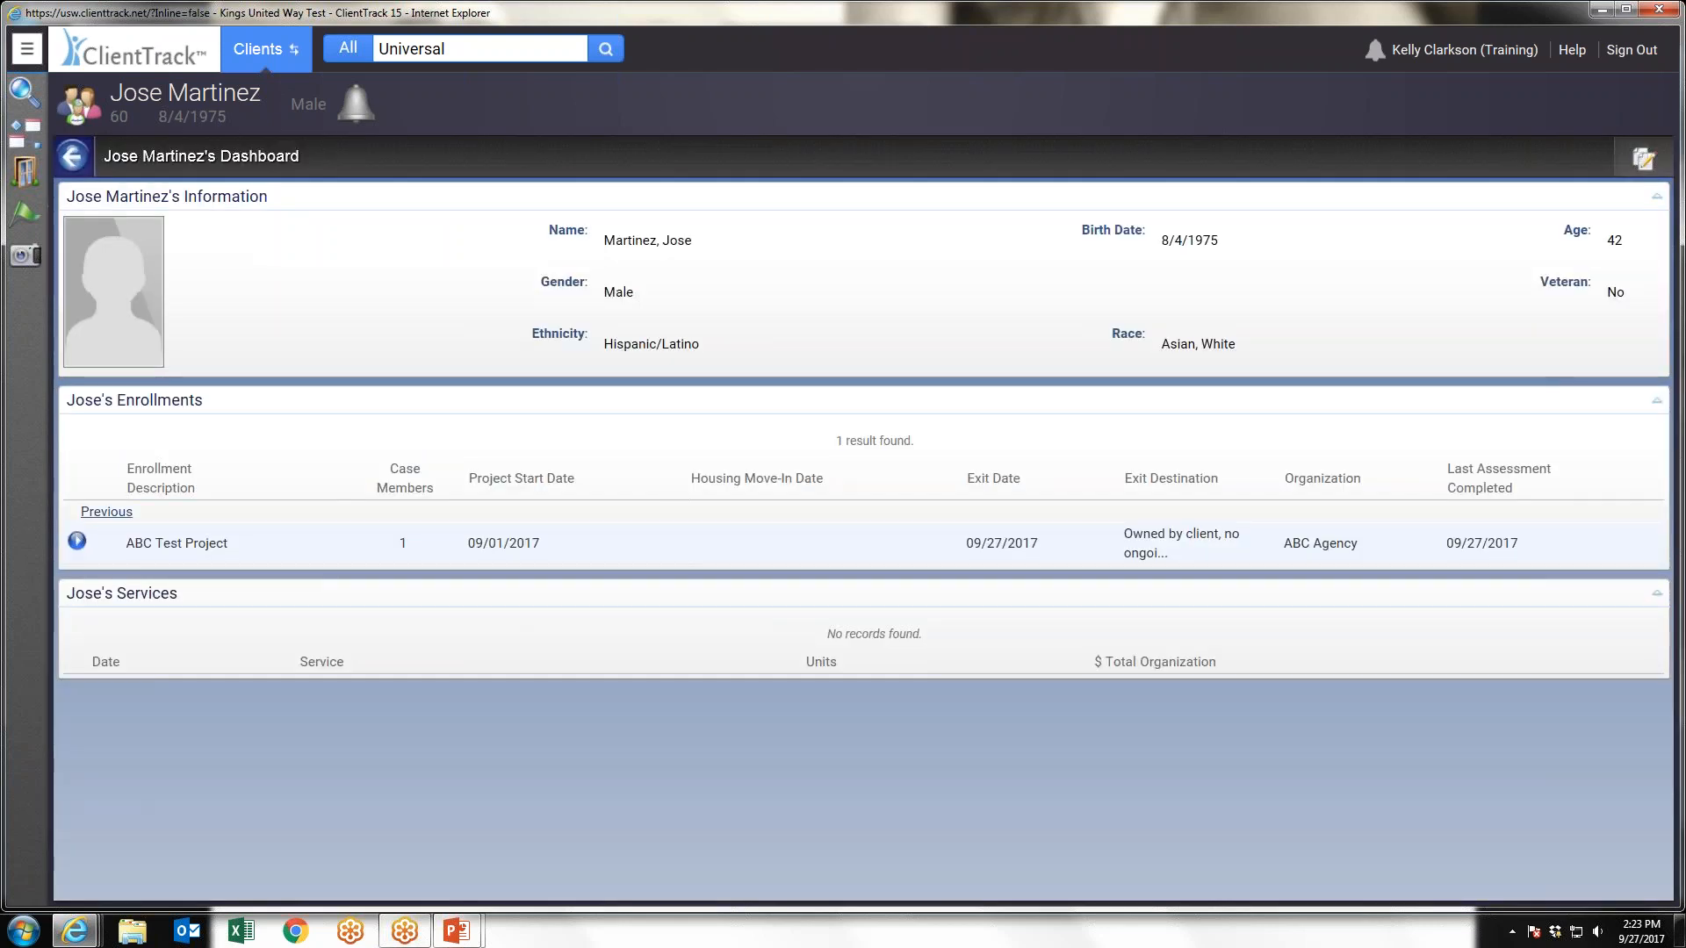
Start a Missed Annual/Update Assessment for the ABC Test Project enrollment, keeping the enrollment without changes and choosing the Annual type
click(76, 539)
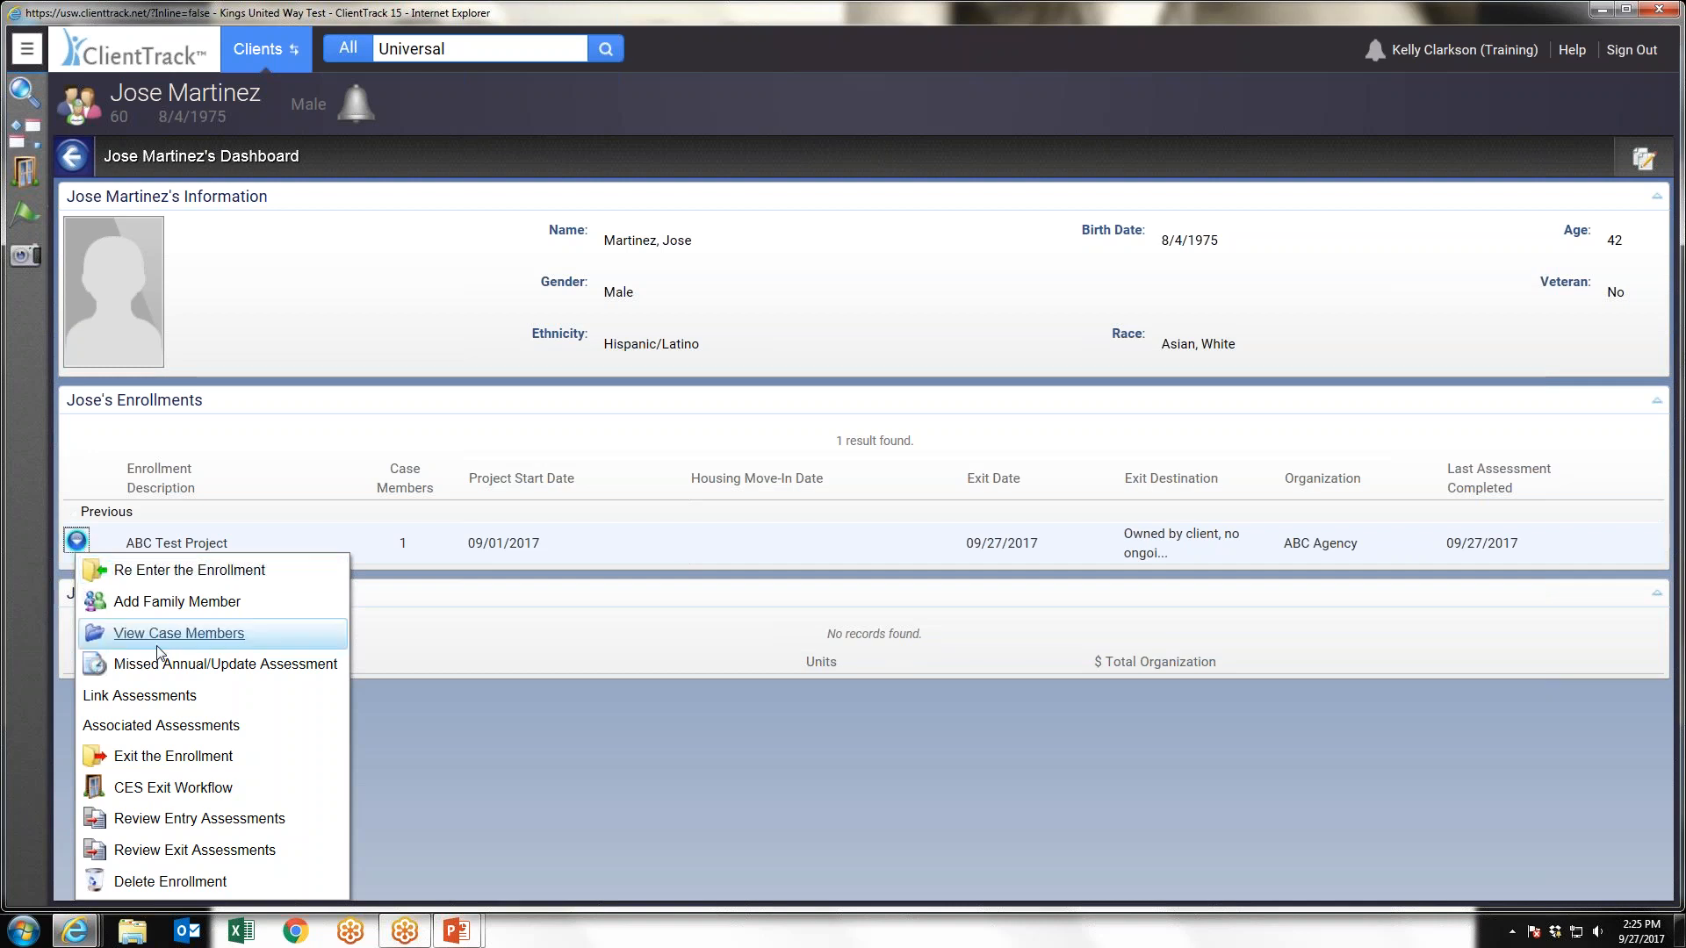
click(224, 665)
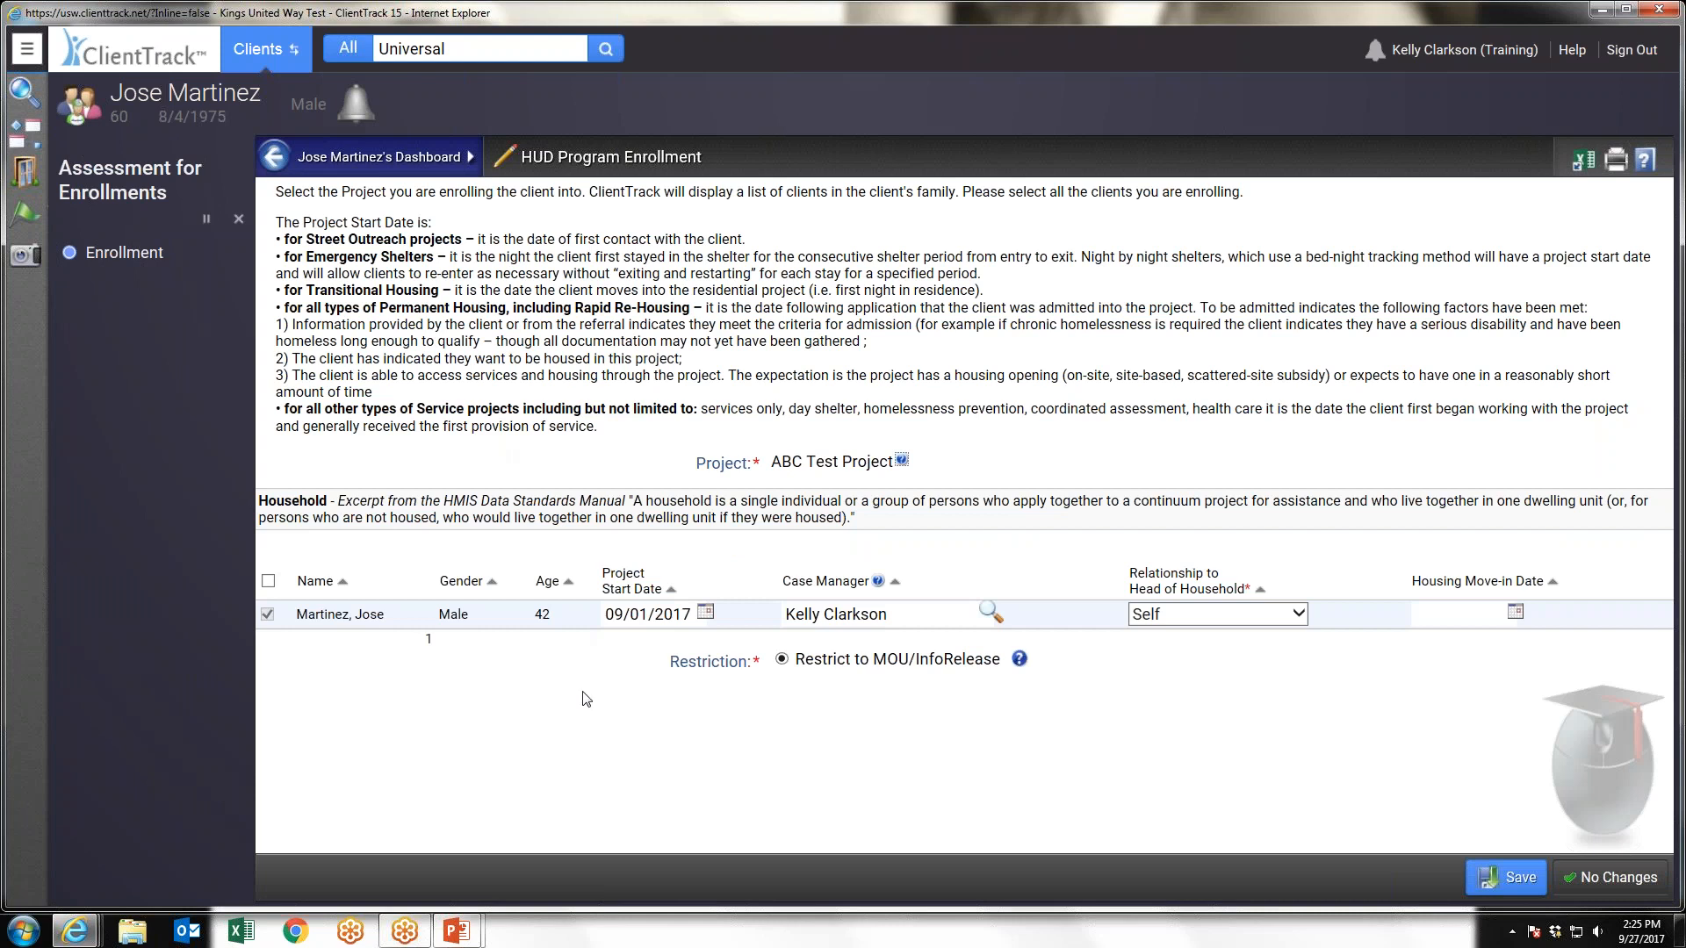
click(1614, 876)
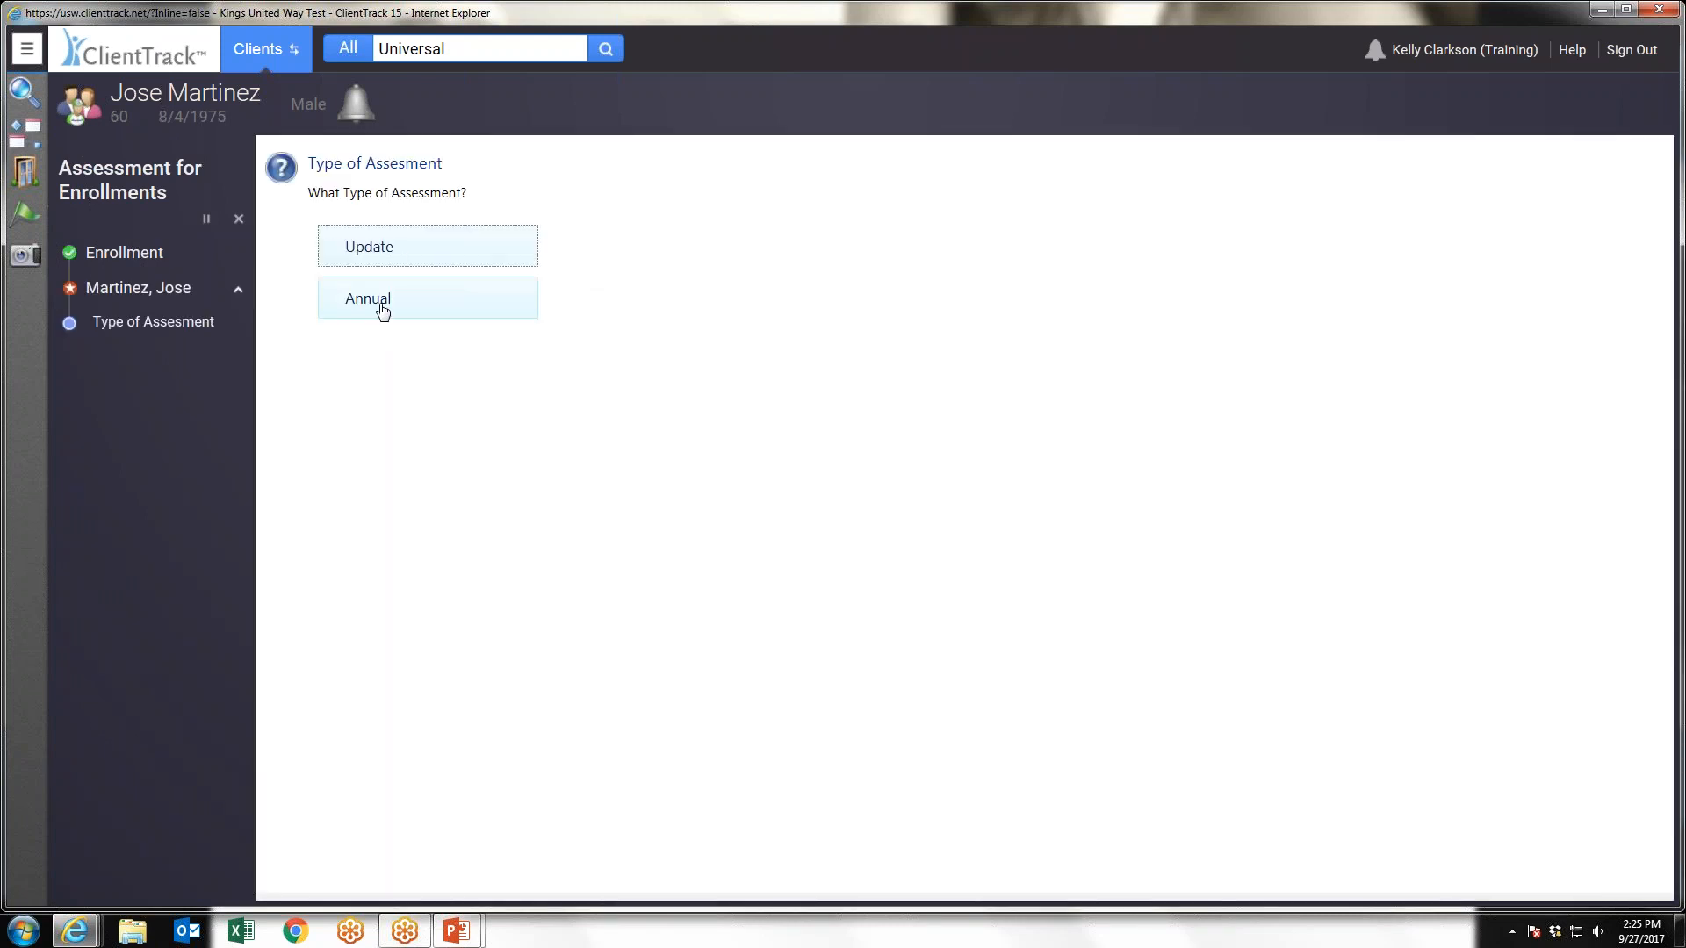
click(378, 303)
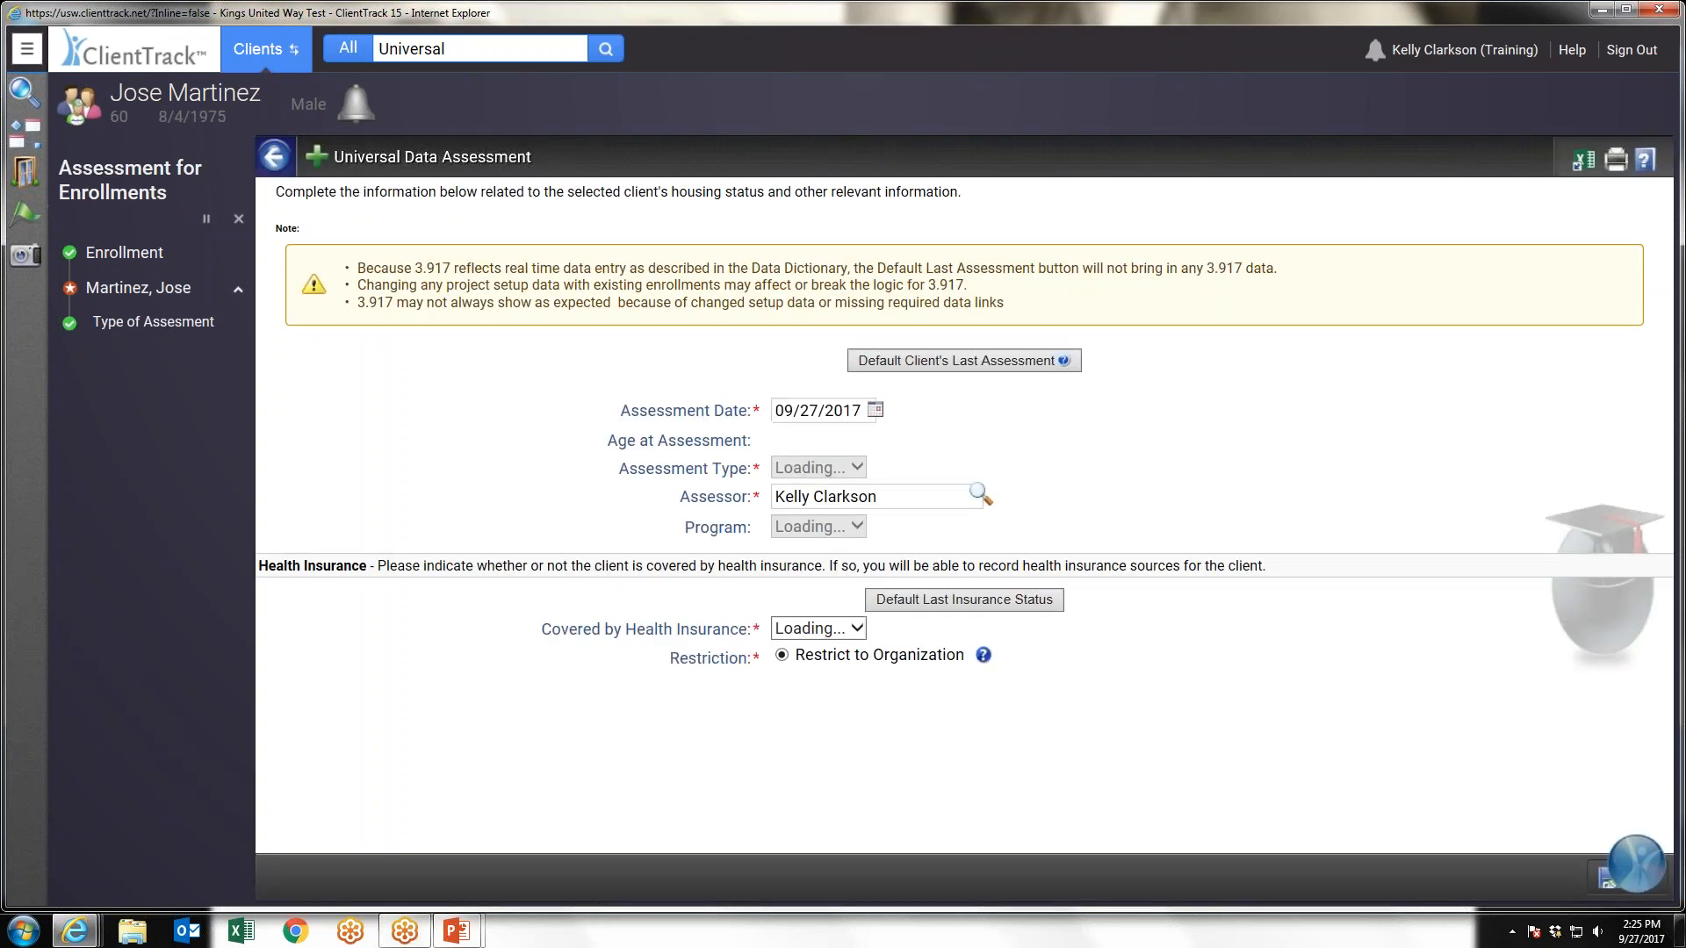
Set Covered by Health Insurance to No in the annual Universal Data Assessment and try to save it
click(816, 629)
click(802, 663)
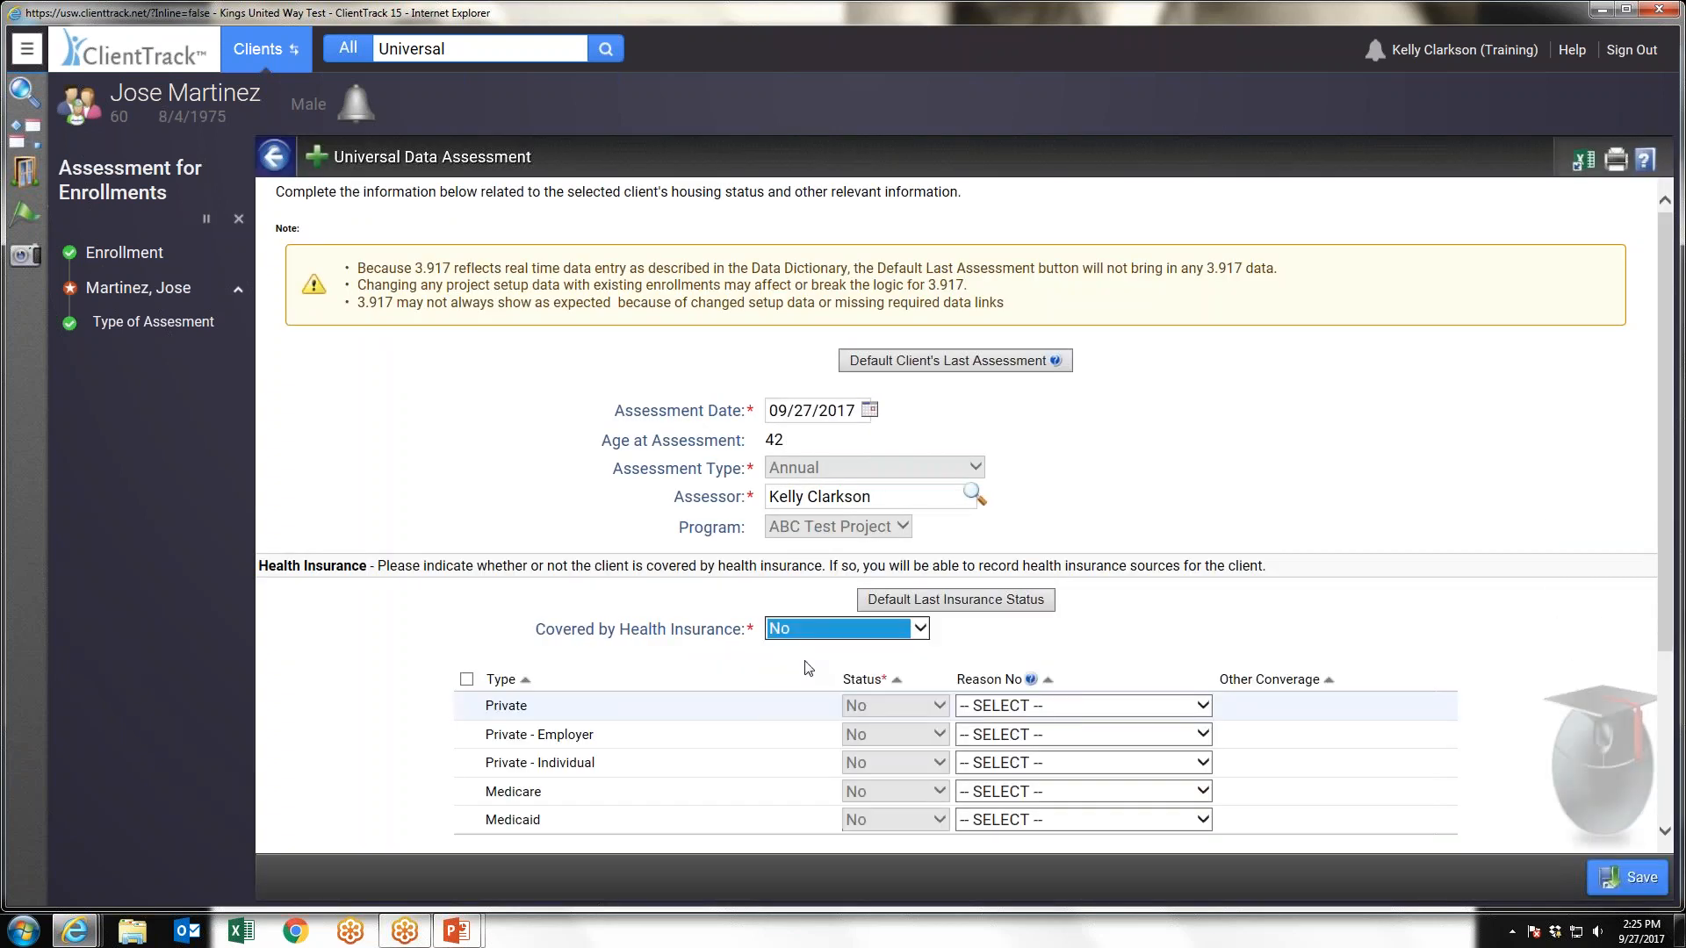
click(1625, 880)
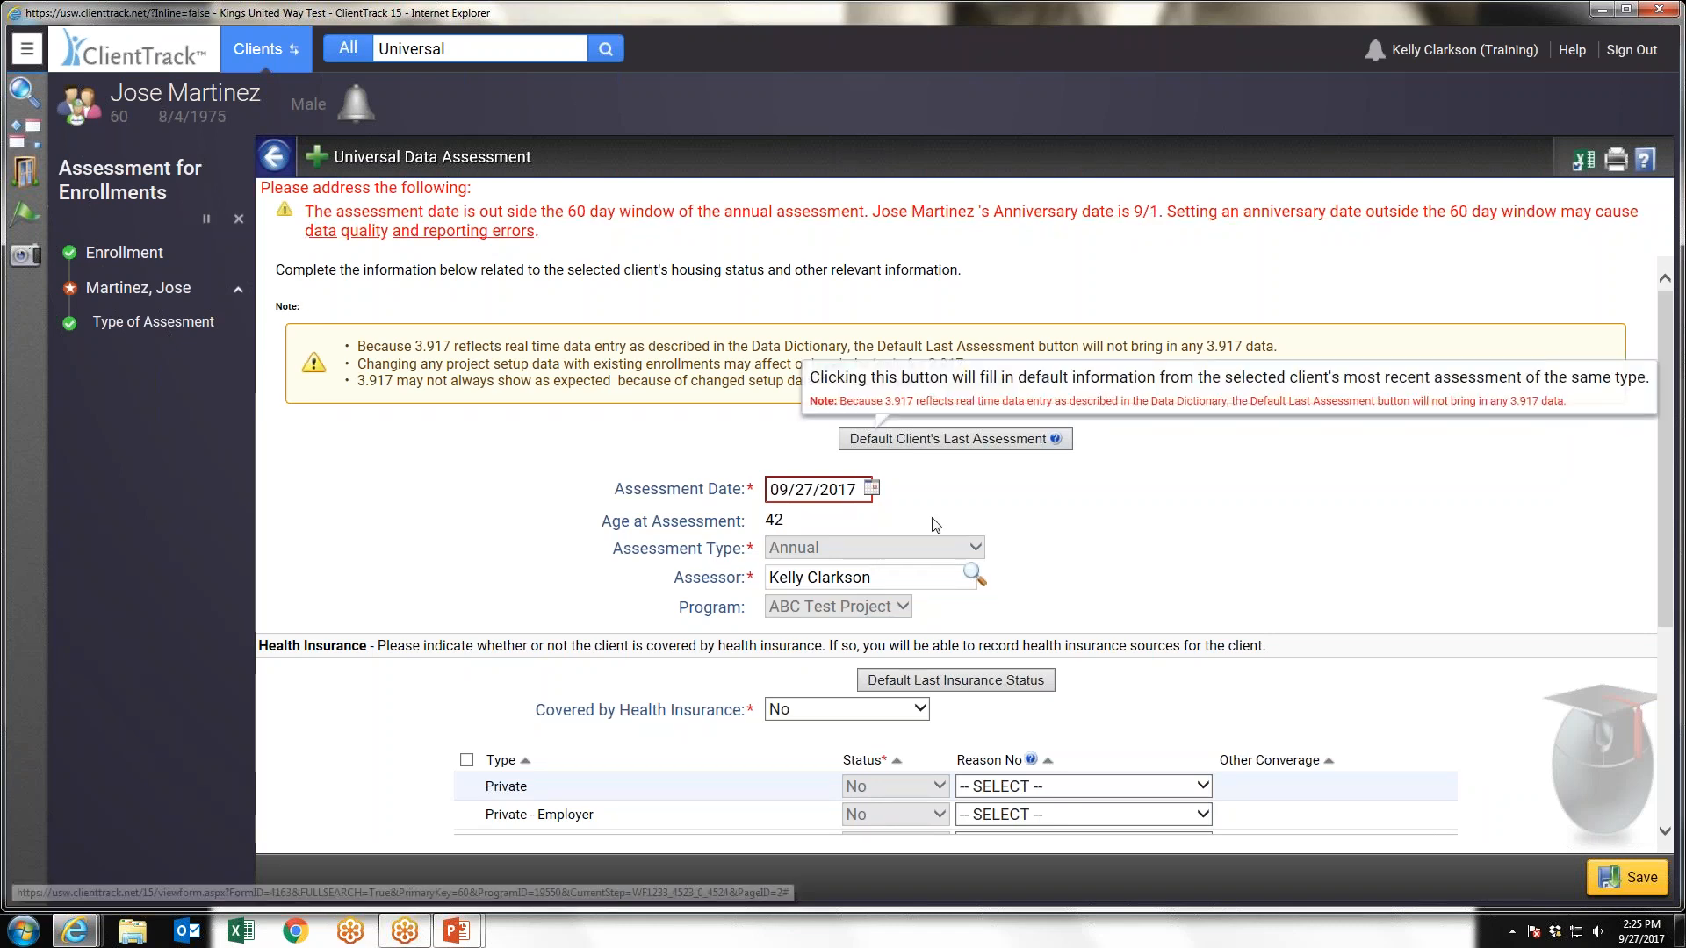
Set the annual assessment's date to 09/01/2018 and save the Universal Data Assessment
click(871, 489)
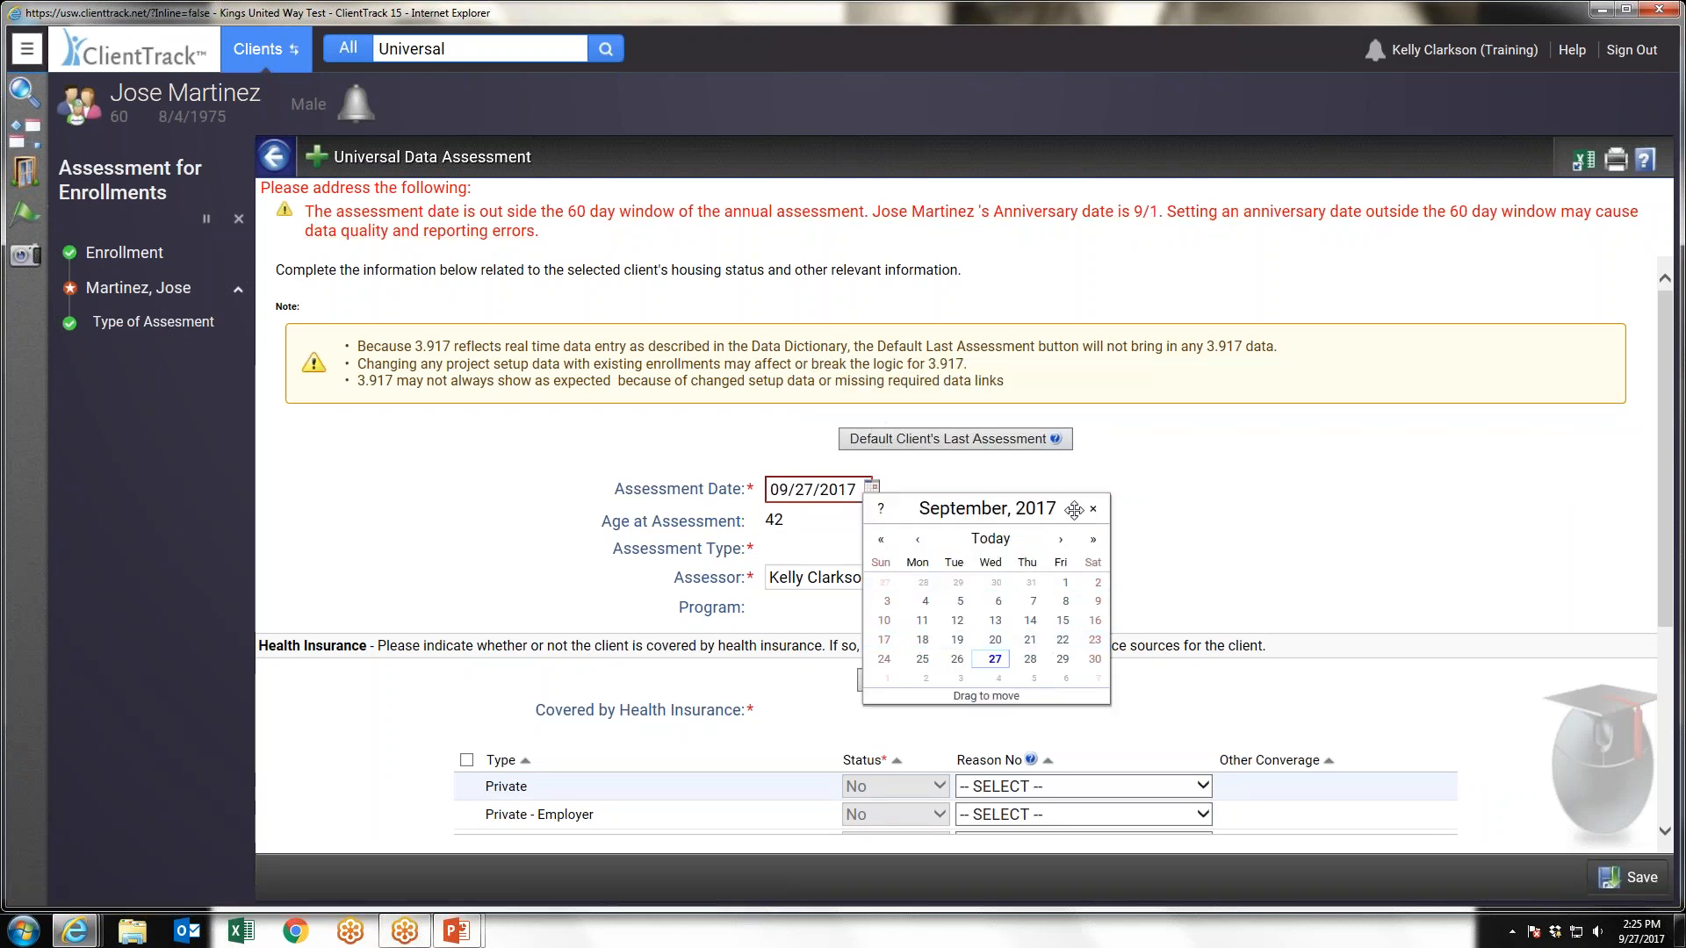
click(1093, 541)
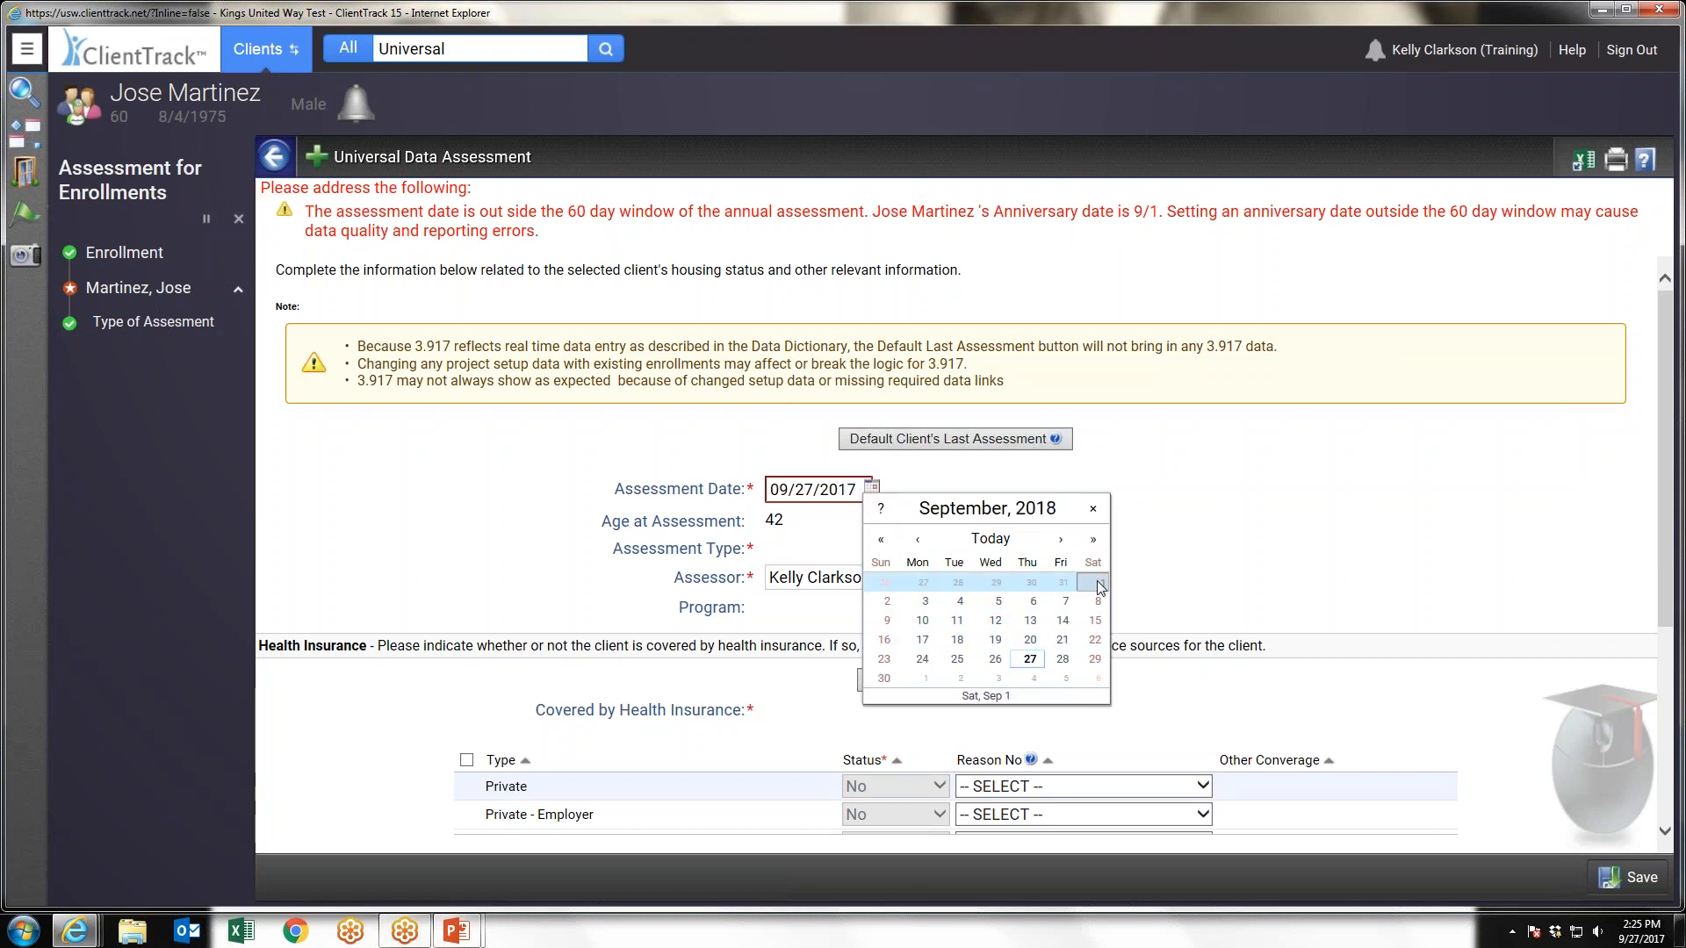
click(1096, 583)
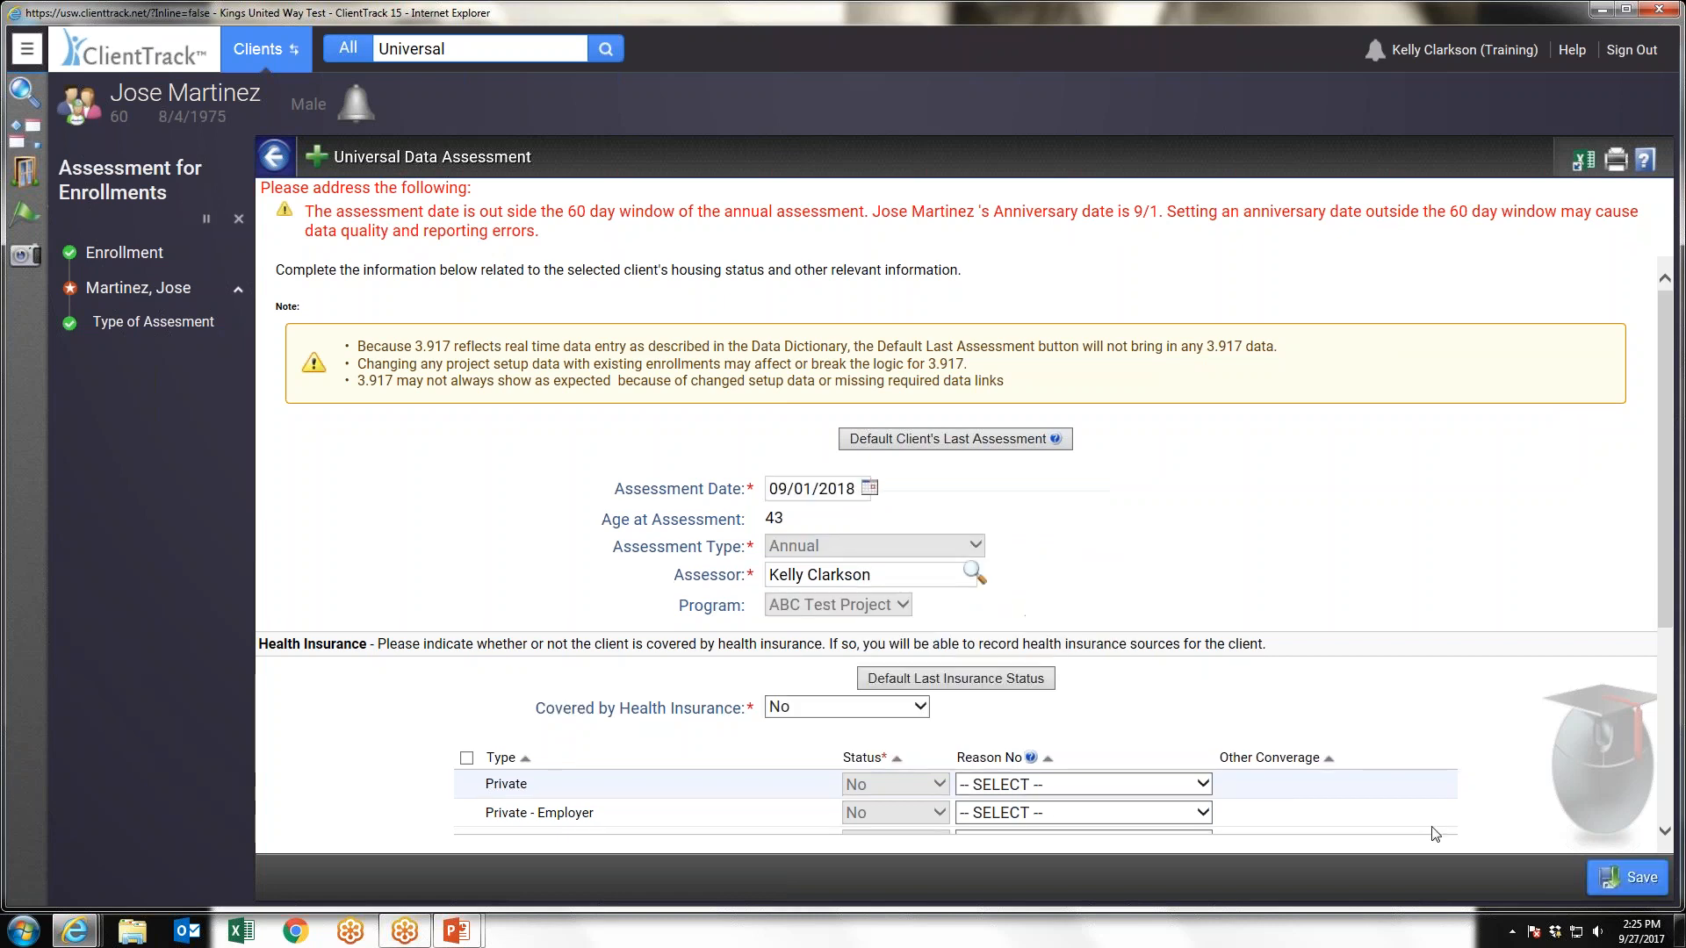
click(1635, 878)
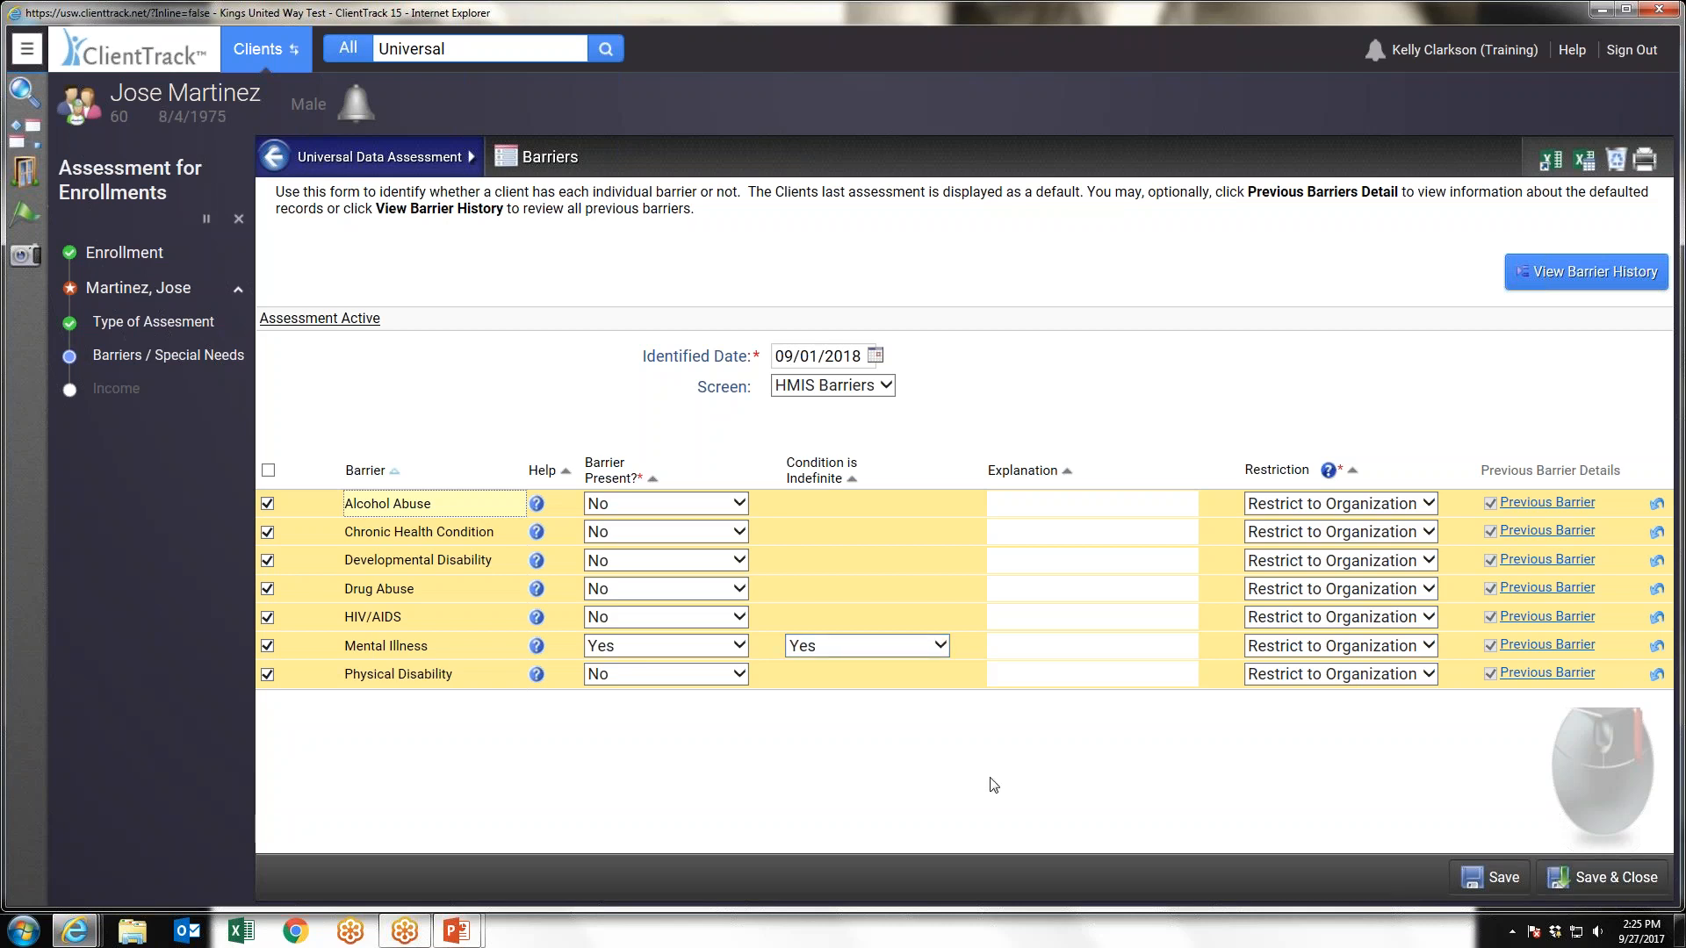
Save the annual barriers, complete the income assessment with Income and Non-Cash Benefits from Any Source set to No, and finish the workflow
click(1609, 876)
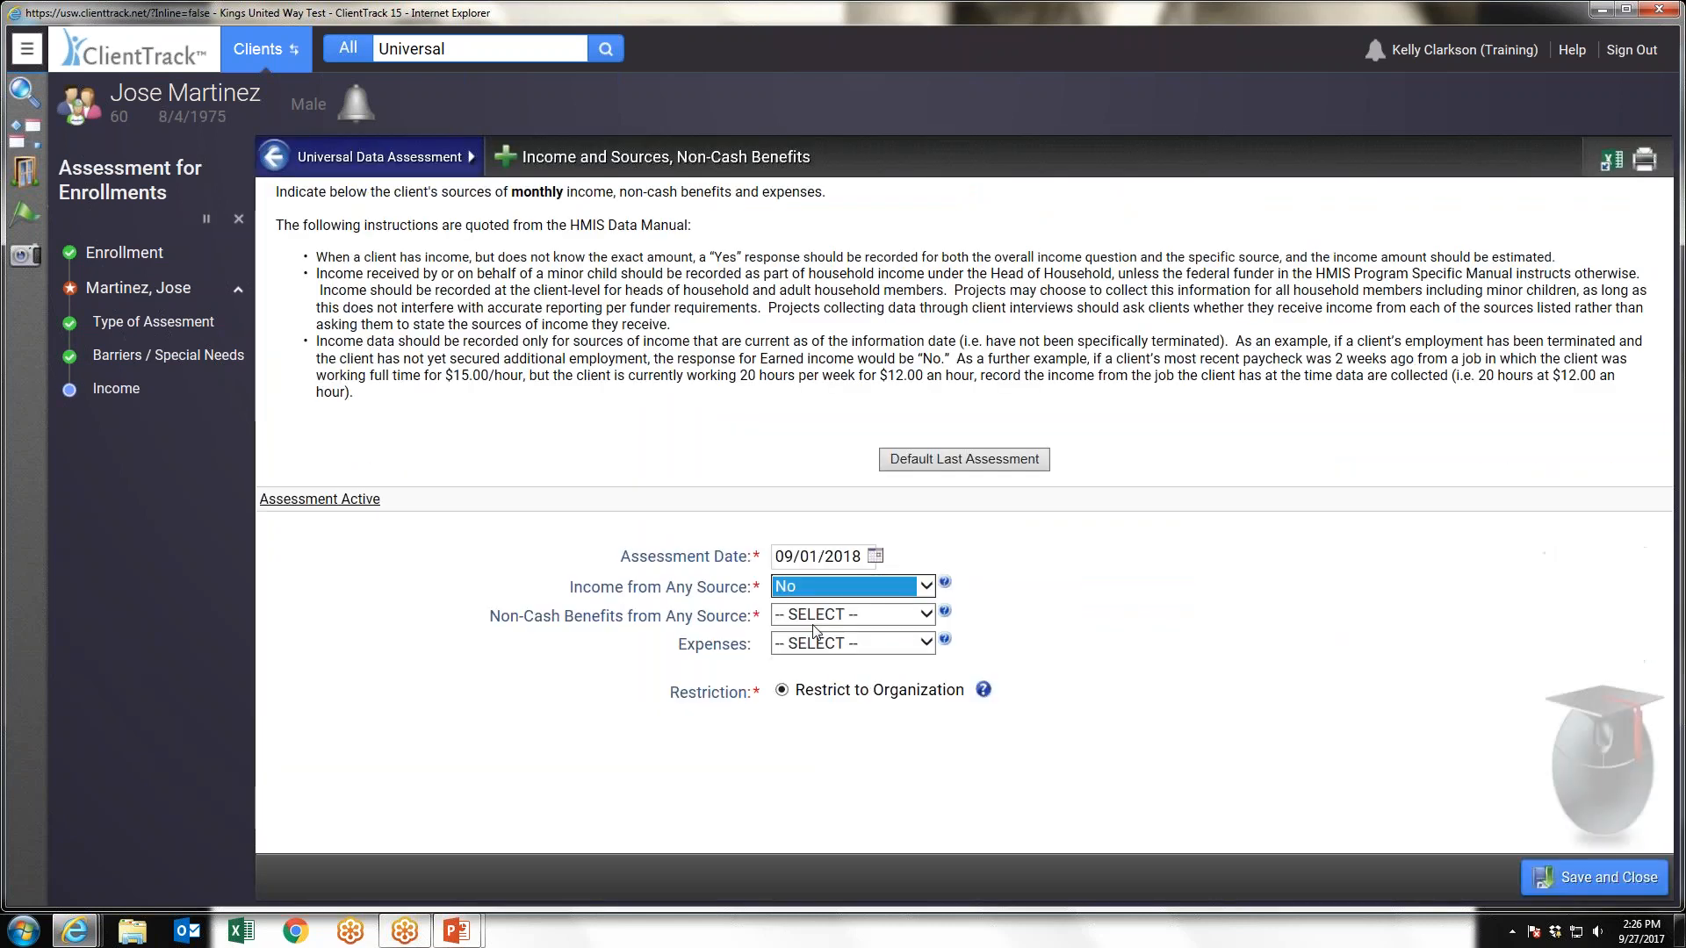
click(811, 617)
click(794, 655)
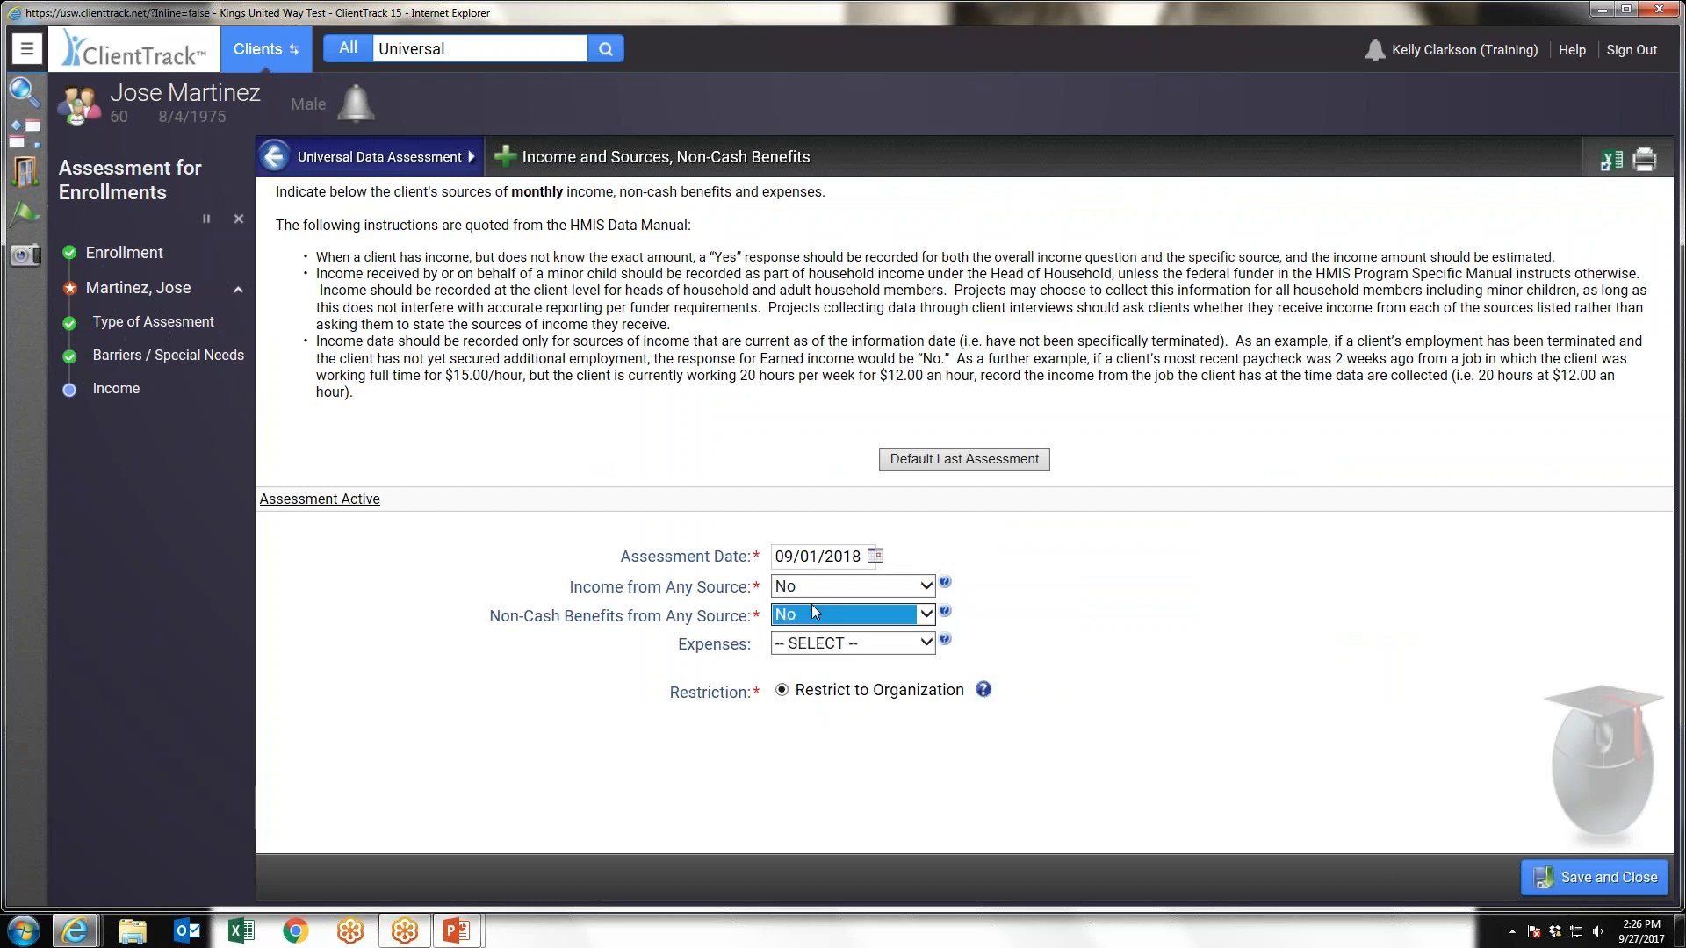
click(1588, 878)
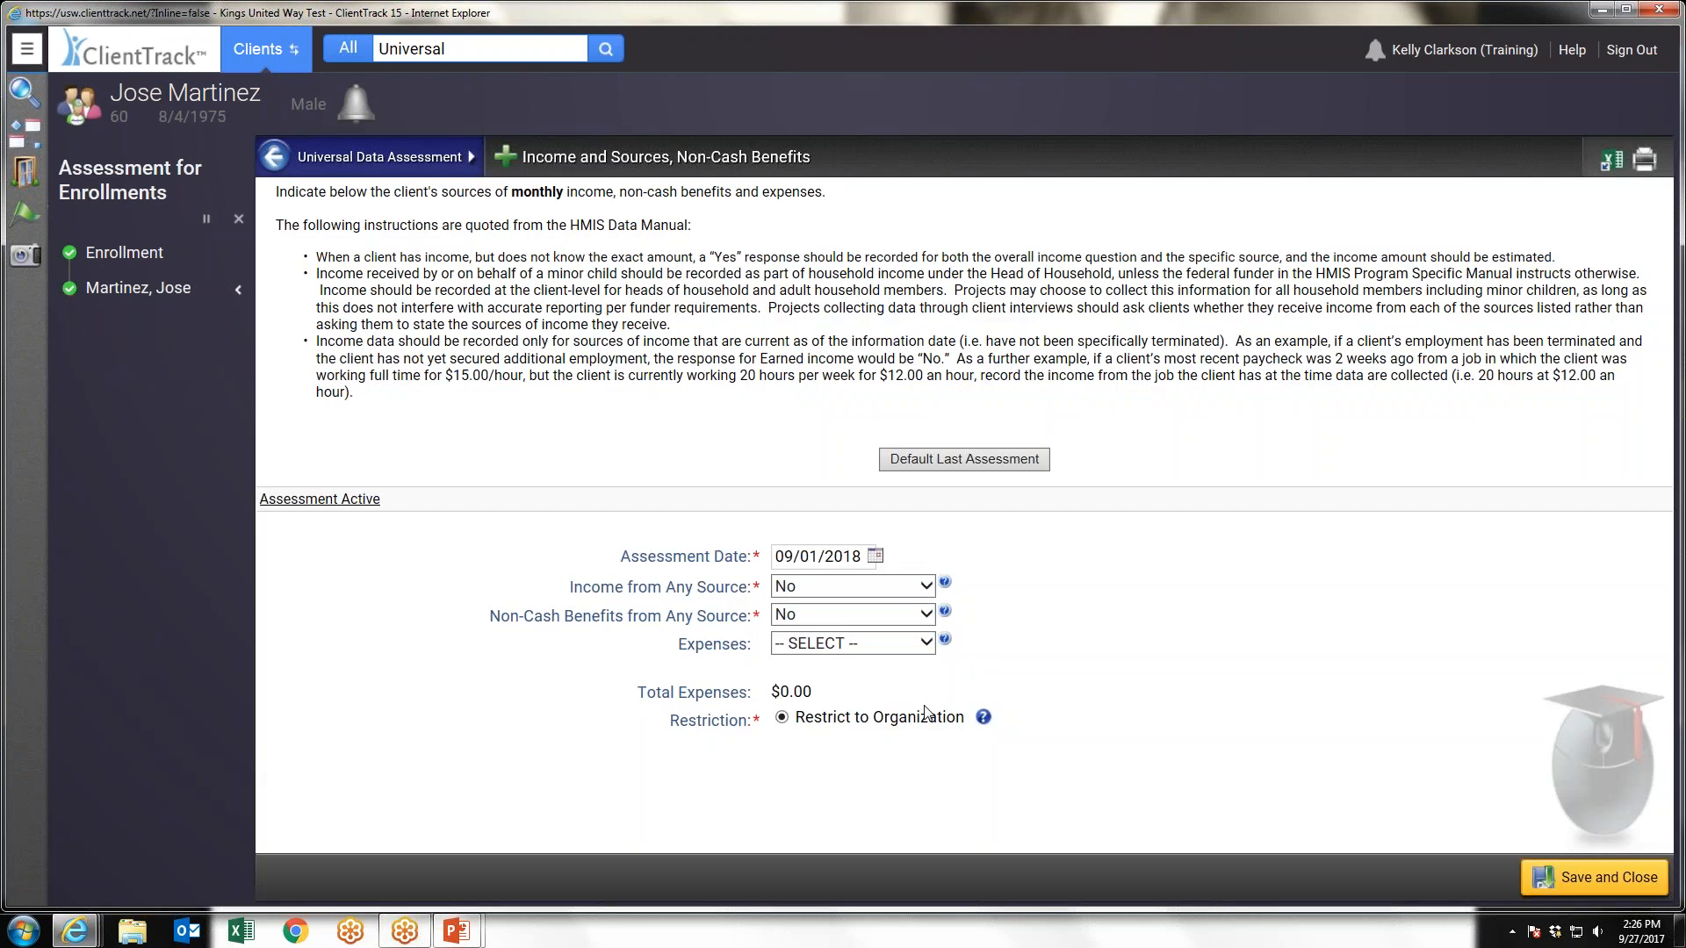
click(323, 233)
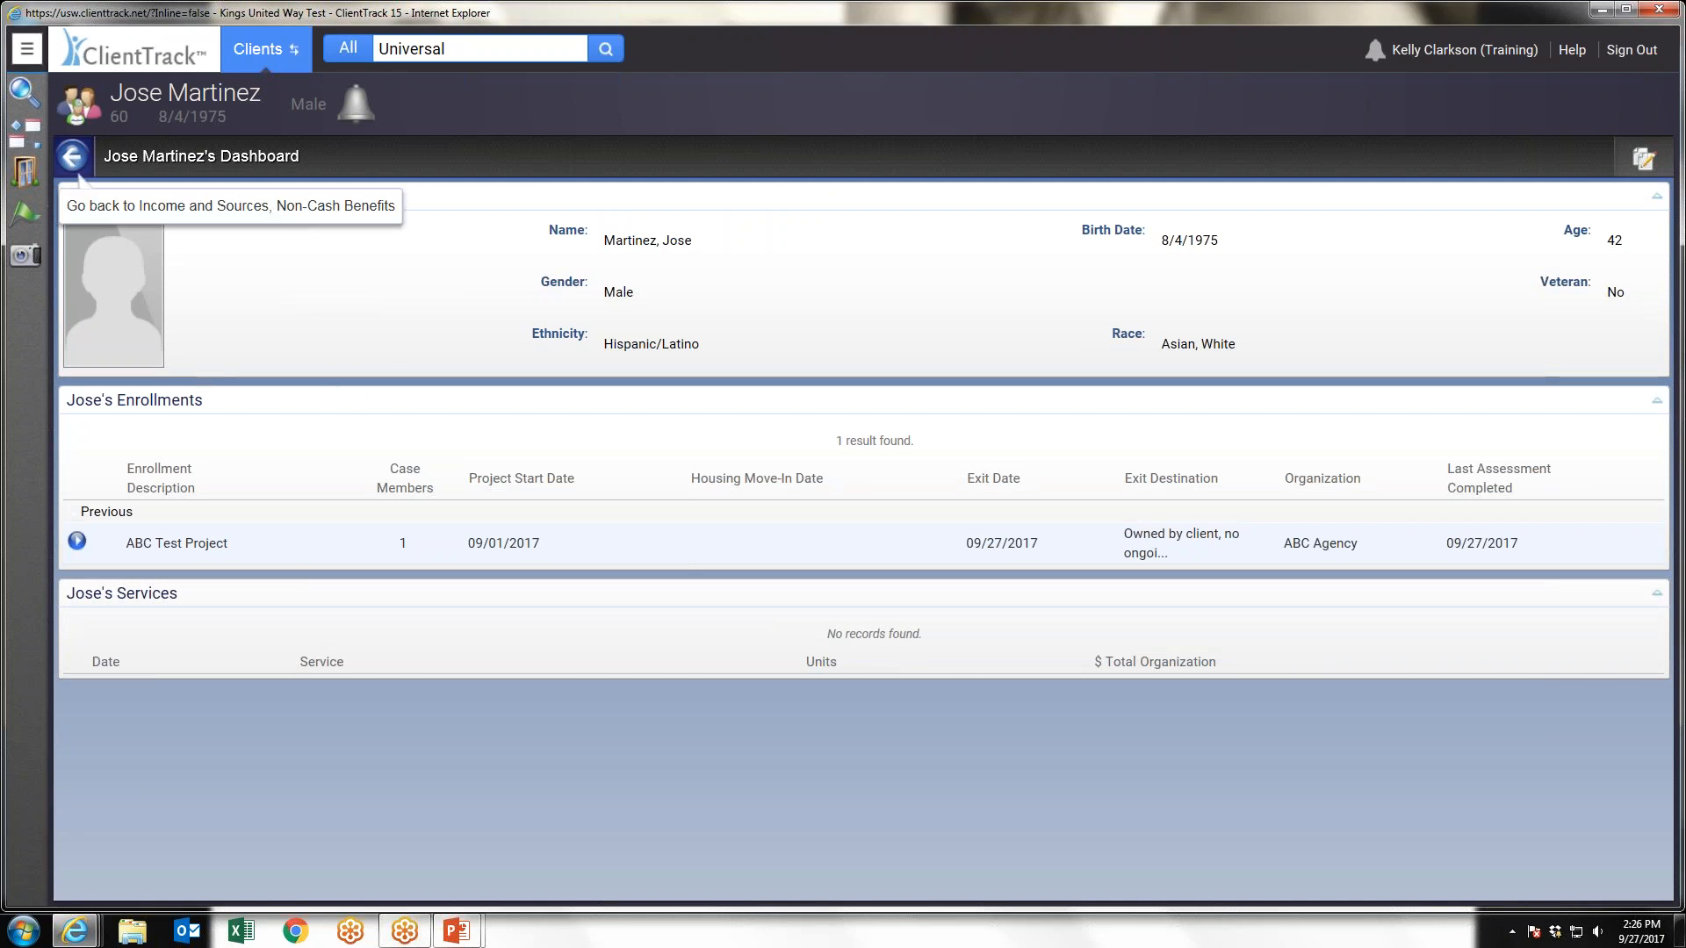
Examine the standalone assessments available under HMIS Case Management, including the VI-SPDAT options
click(26, 52)
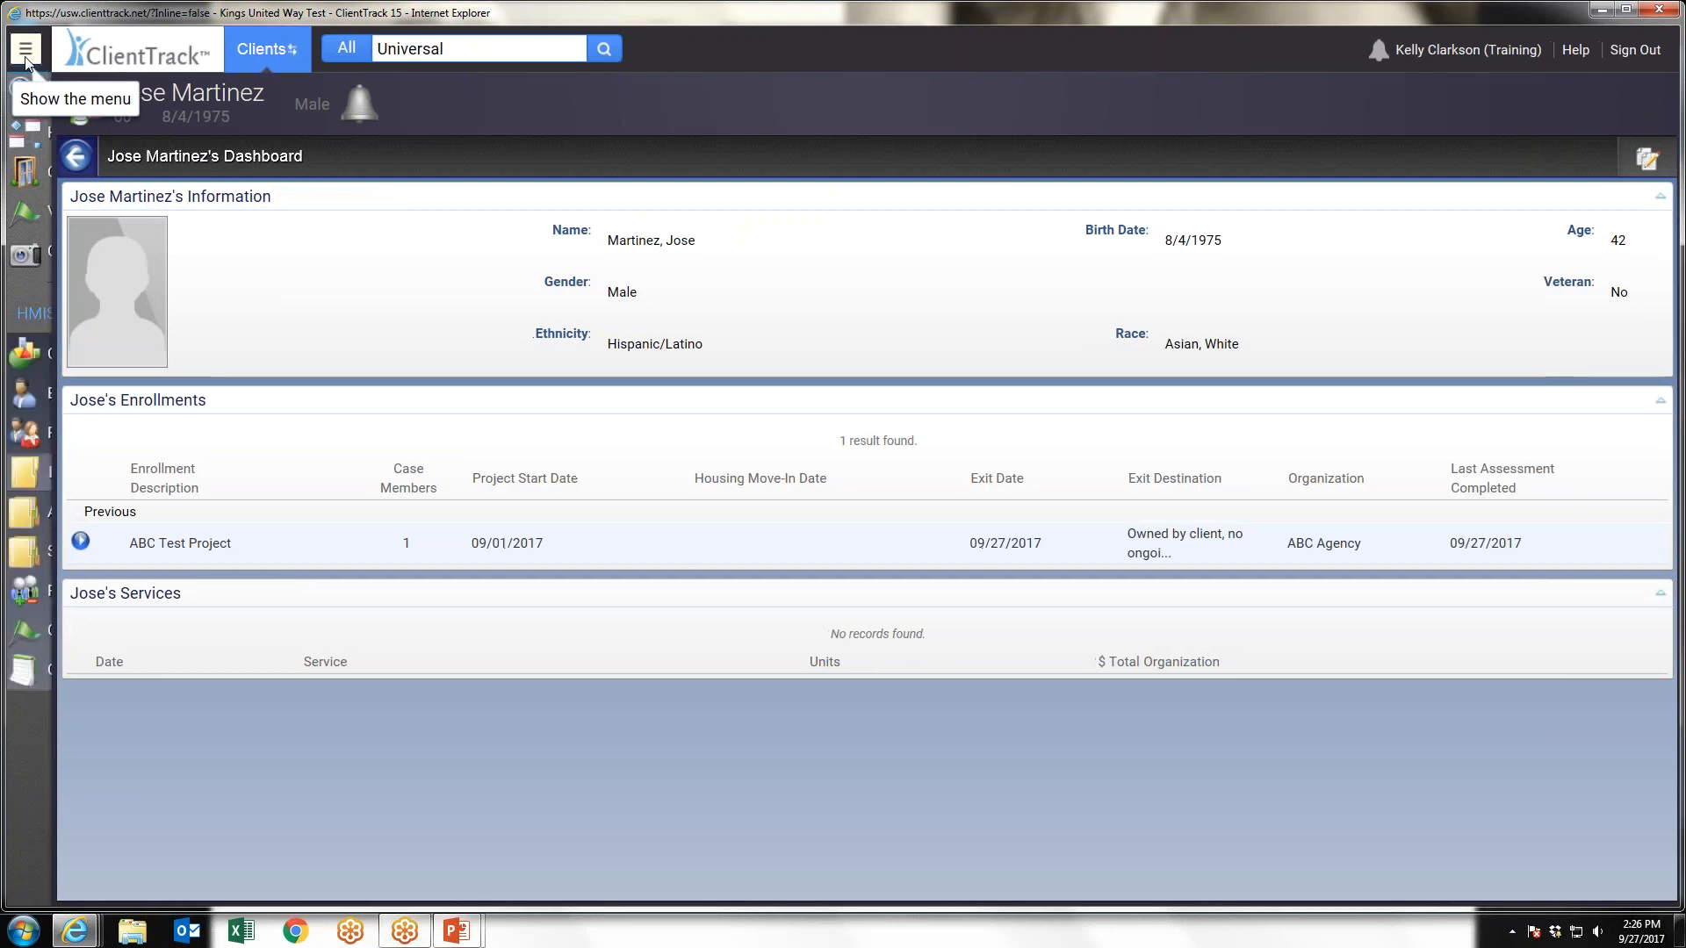
mouse_move(202, 522)
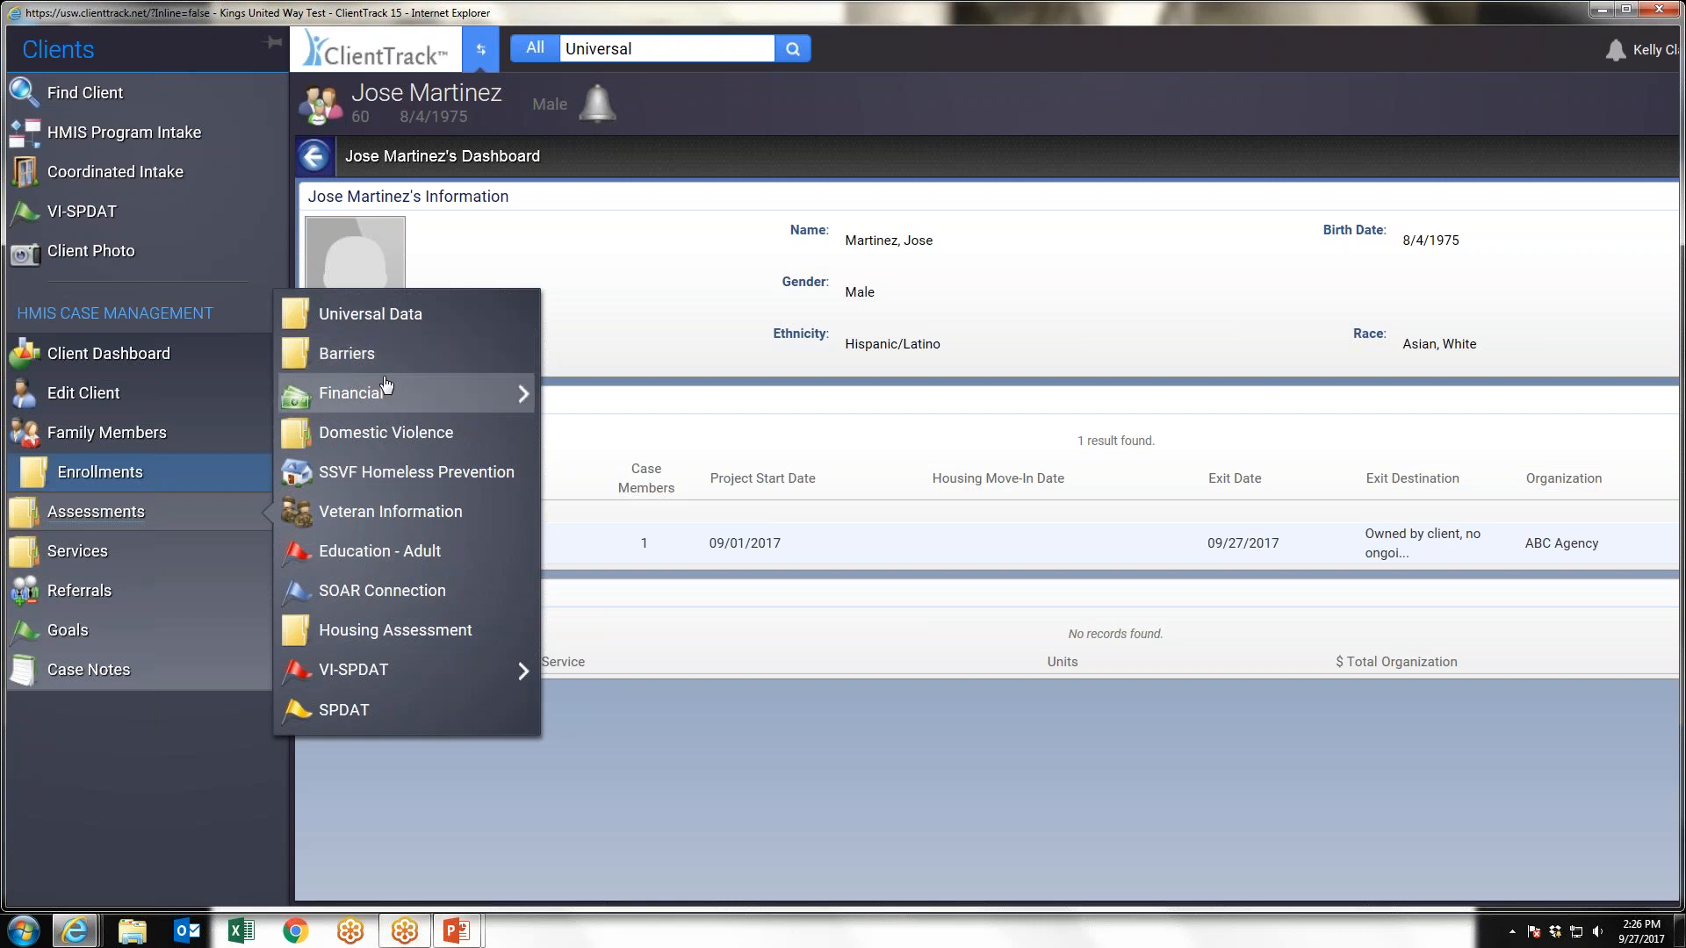
mouse_move(391, 400)
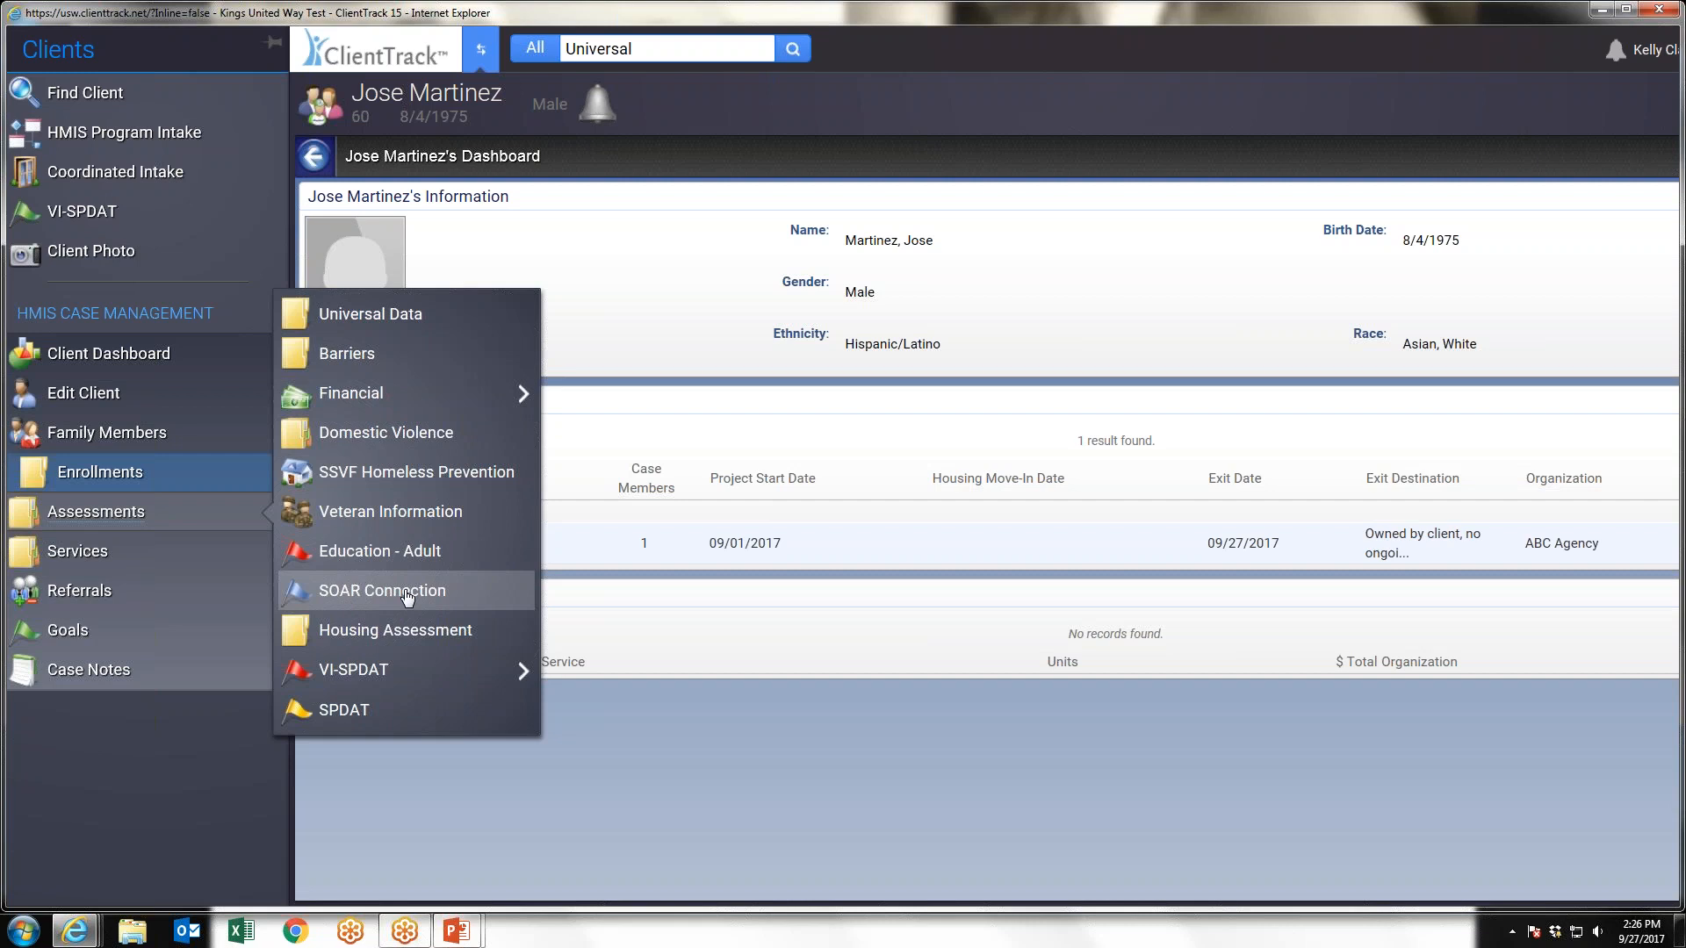
mouse_move(355, 678)
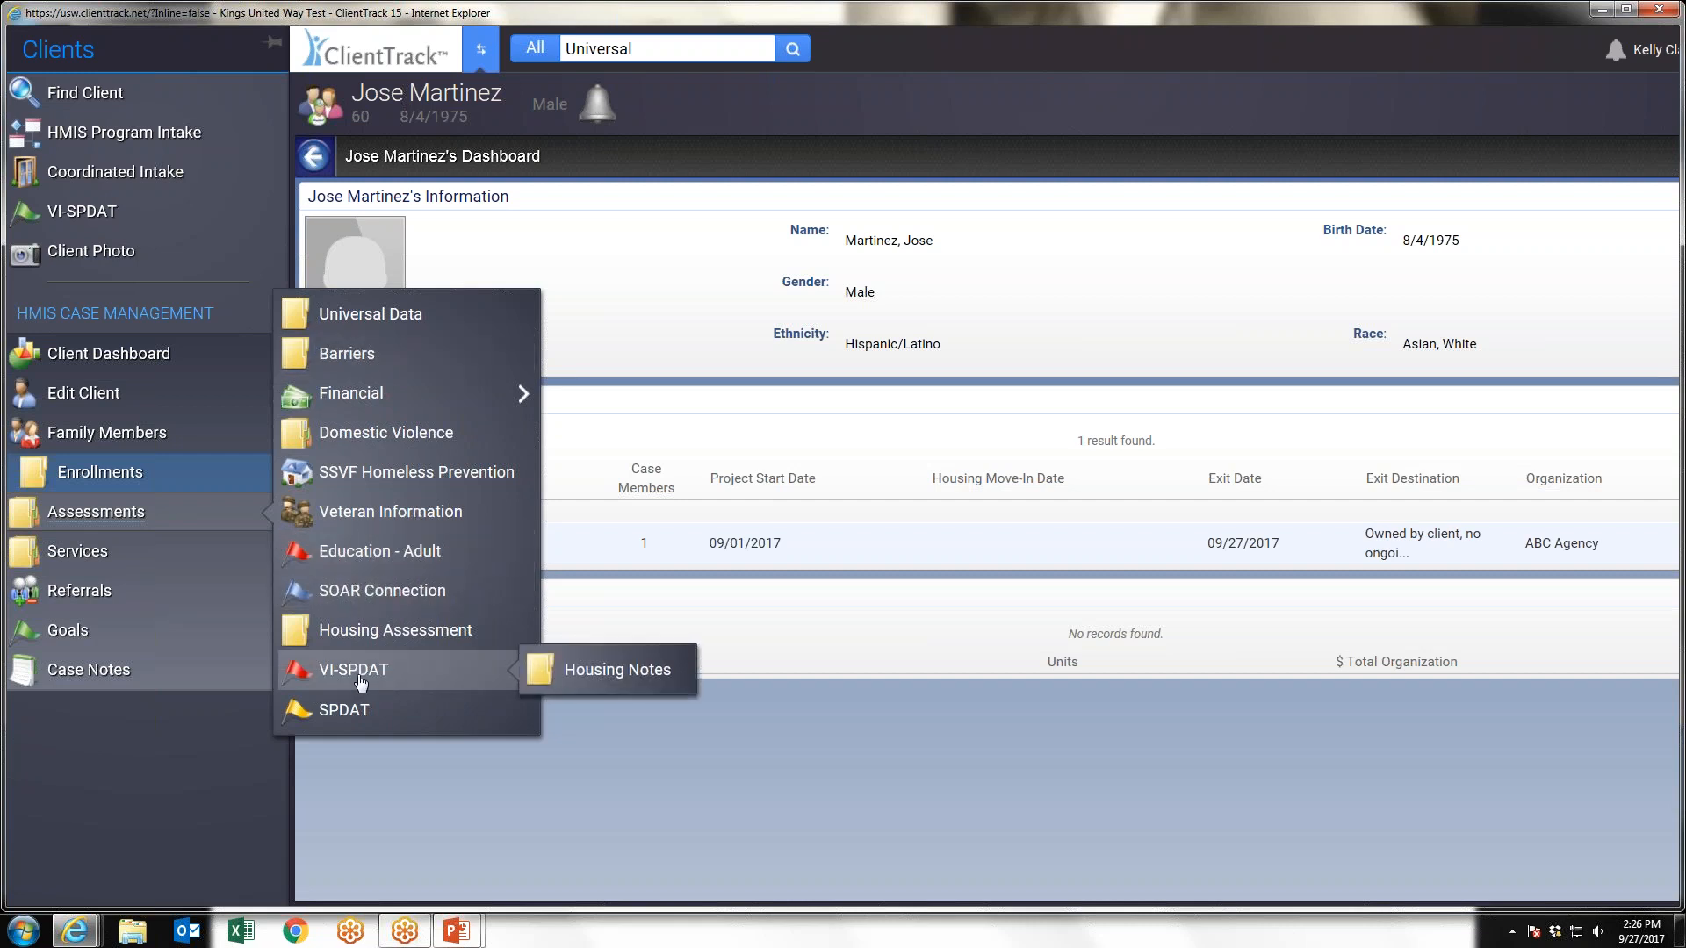
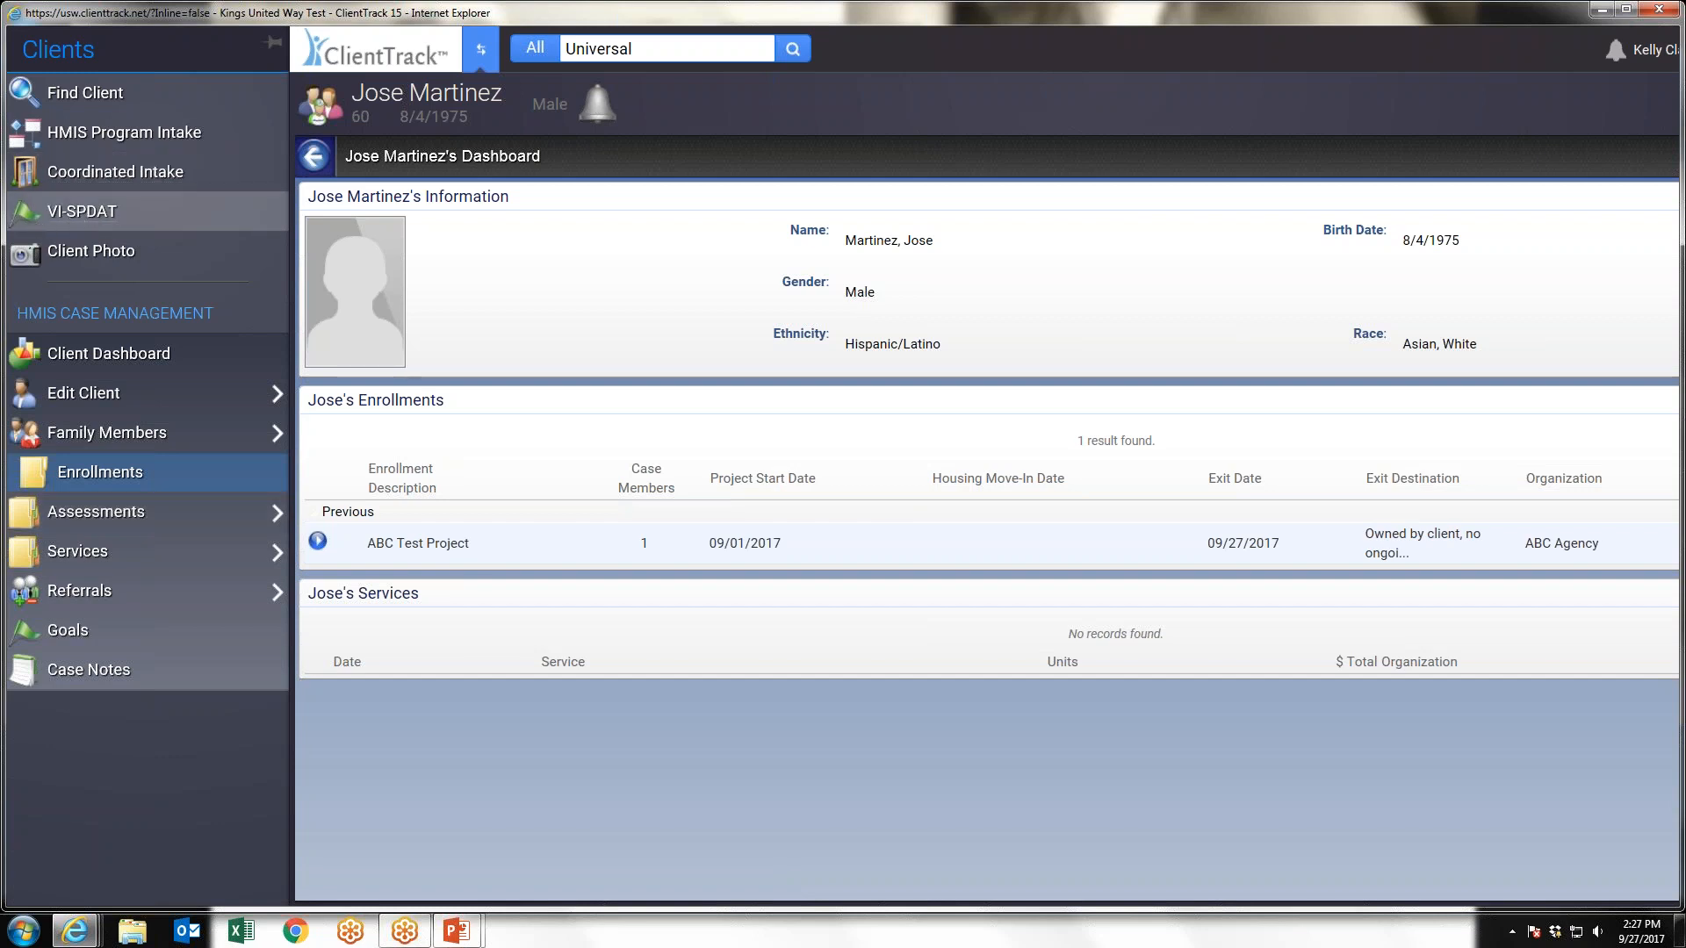
Start a new individual VI-SPDAT assessment for the client and review its administration fields, including City and BFH eligibility
click(99, 472)
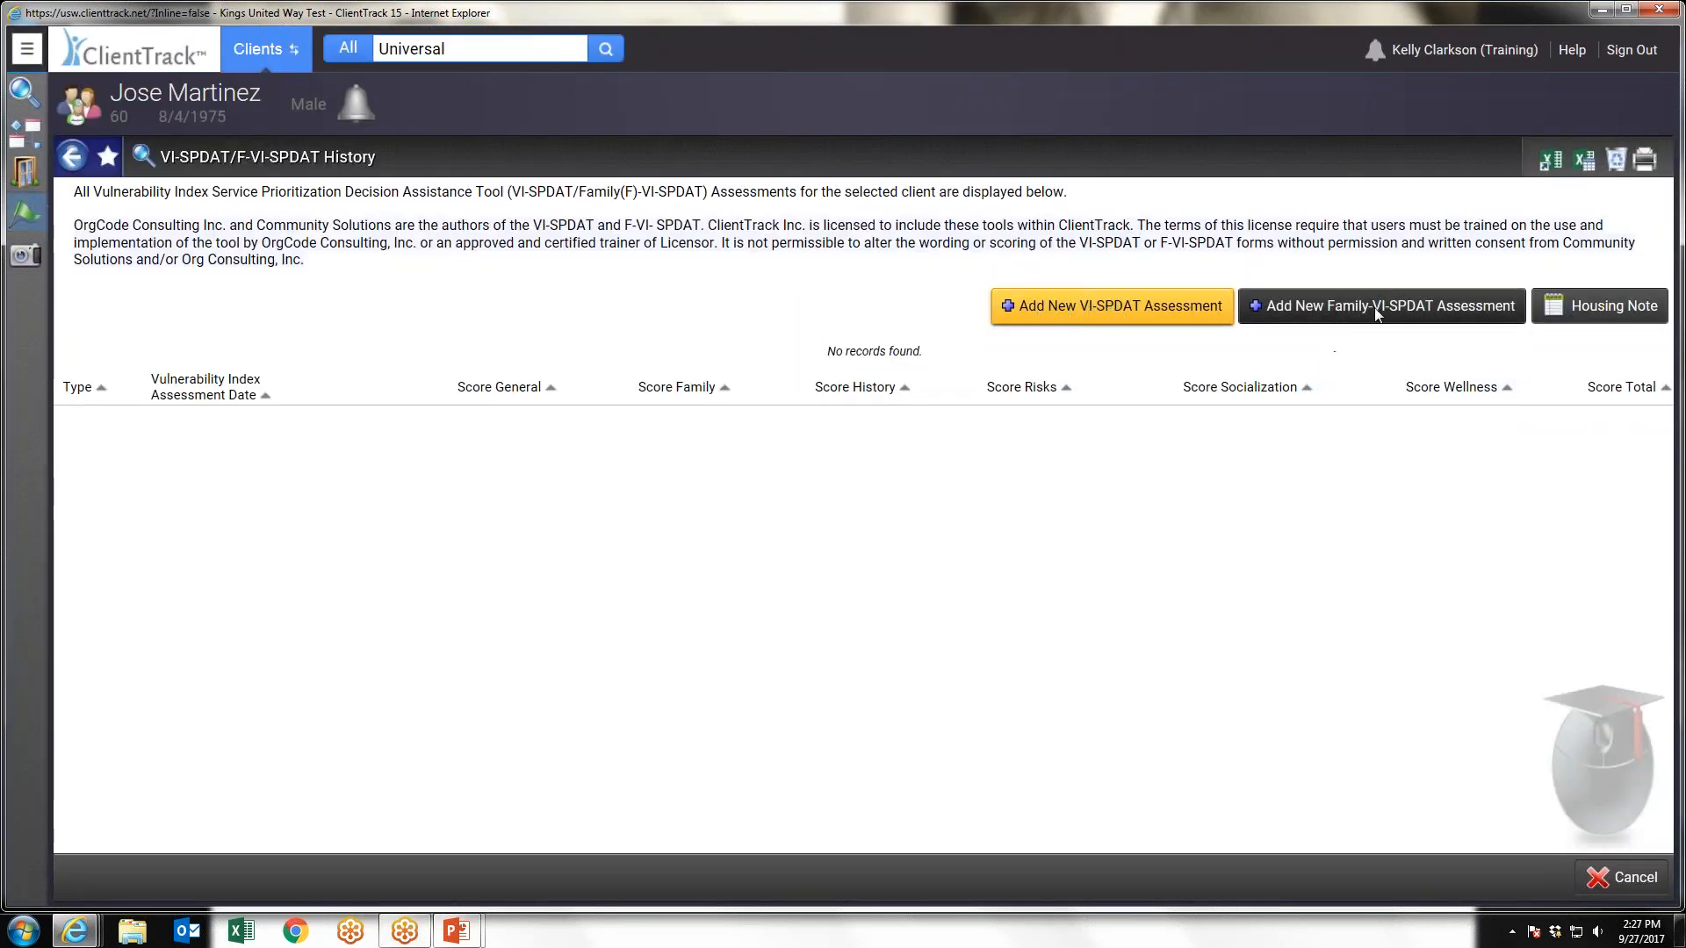
click(1095, 310)
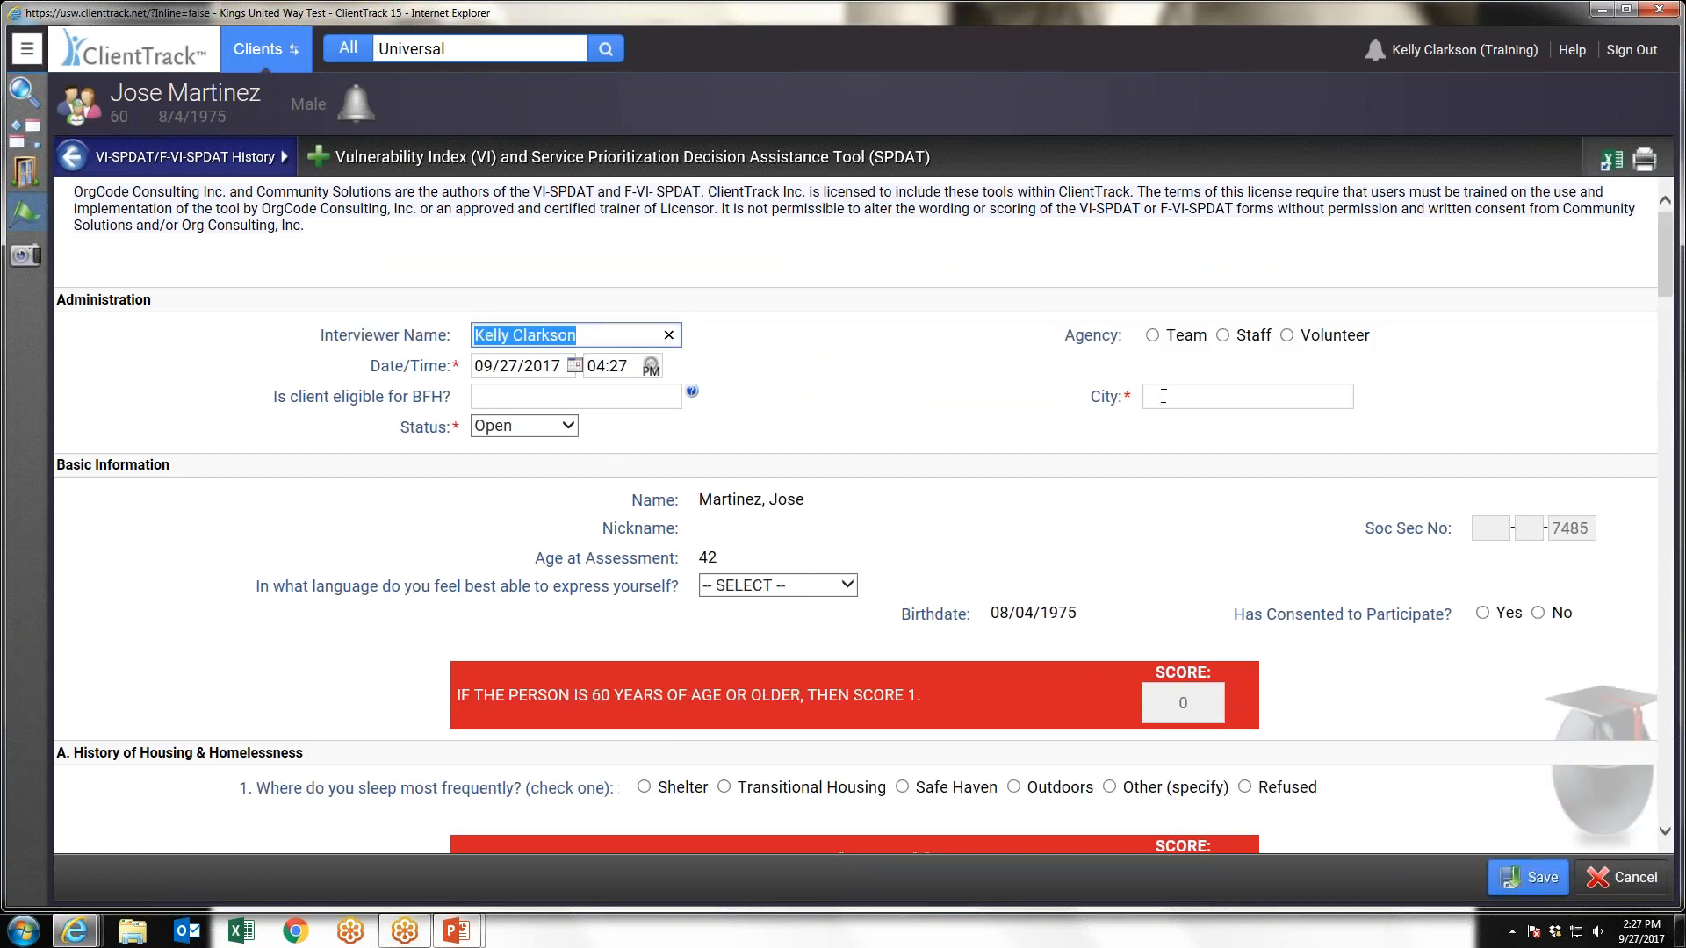
click(1160, 394)
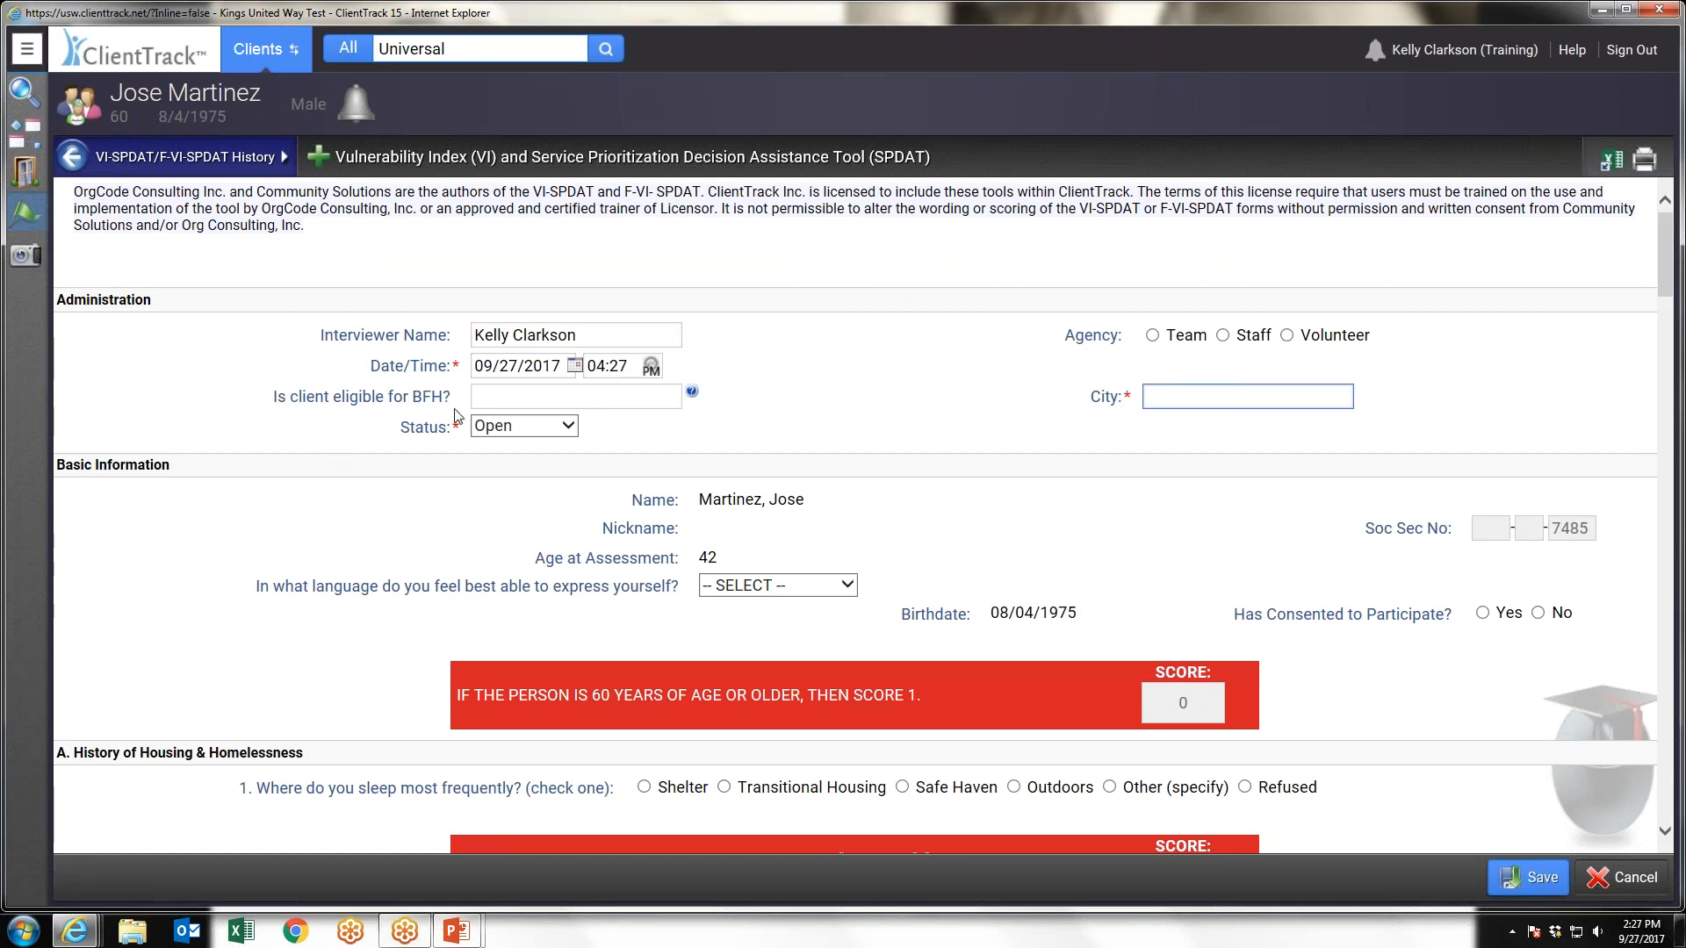
mouse_move(692, 395)
scroll(849, 387, down, 1)
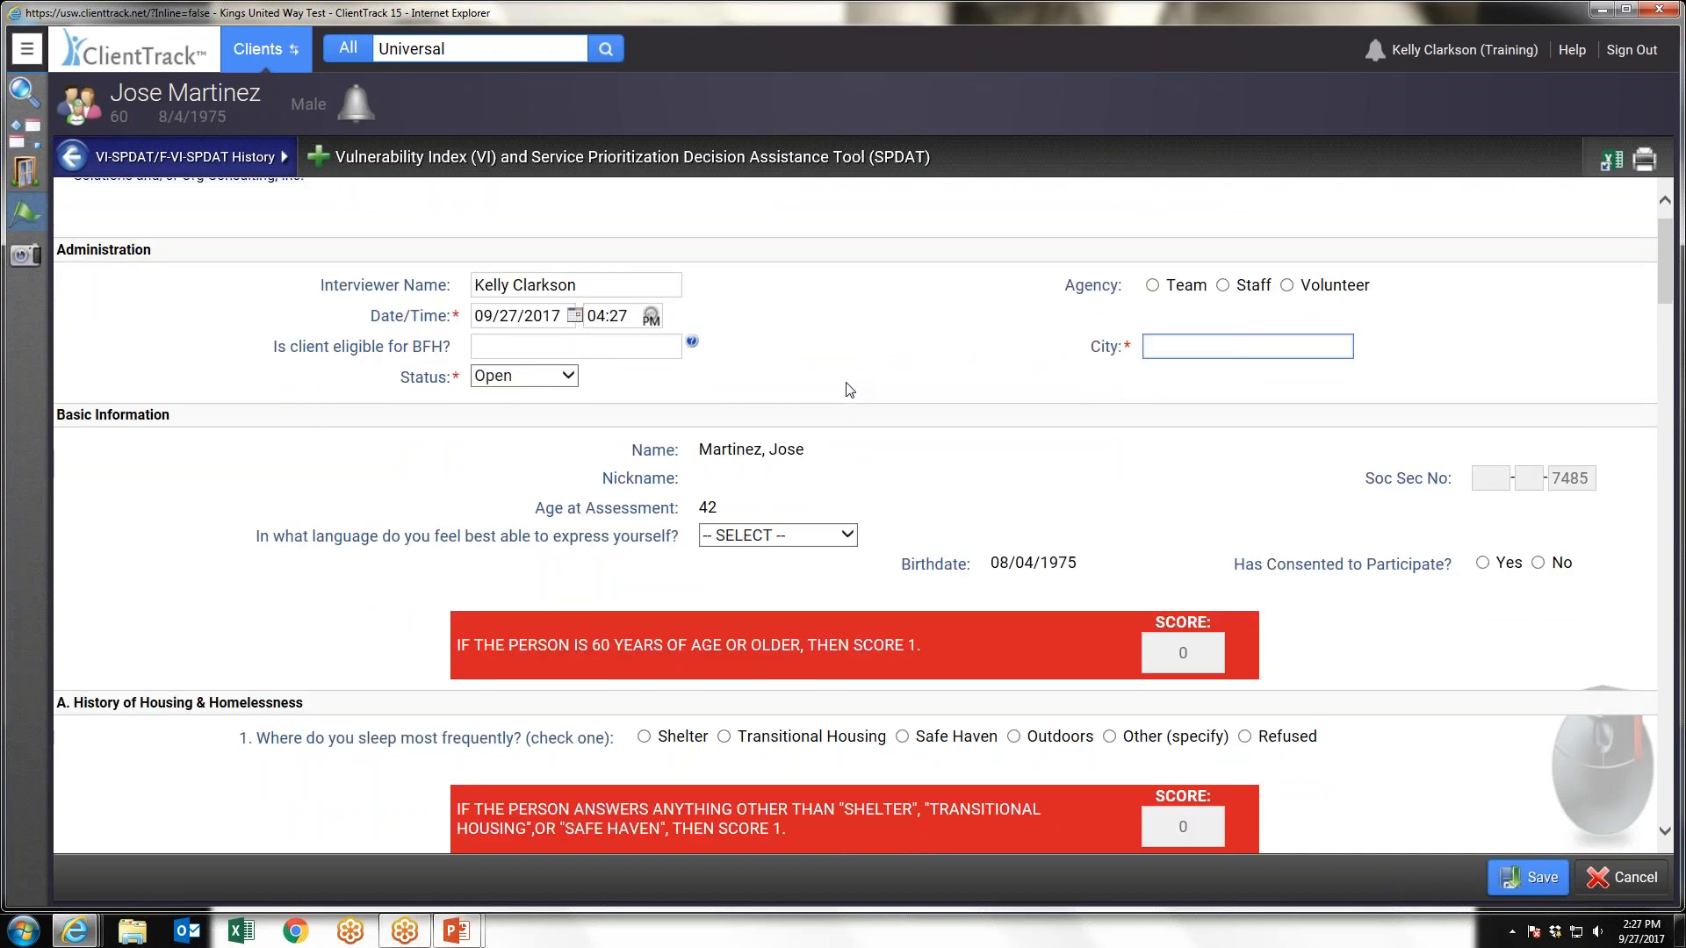
Examine the VI-SPDAT questions, scoring section and follow-up questions, and close the assessment without saving
scroll(834, 369, down, 1)
scroll(830, 335, down, 1)
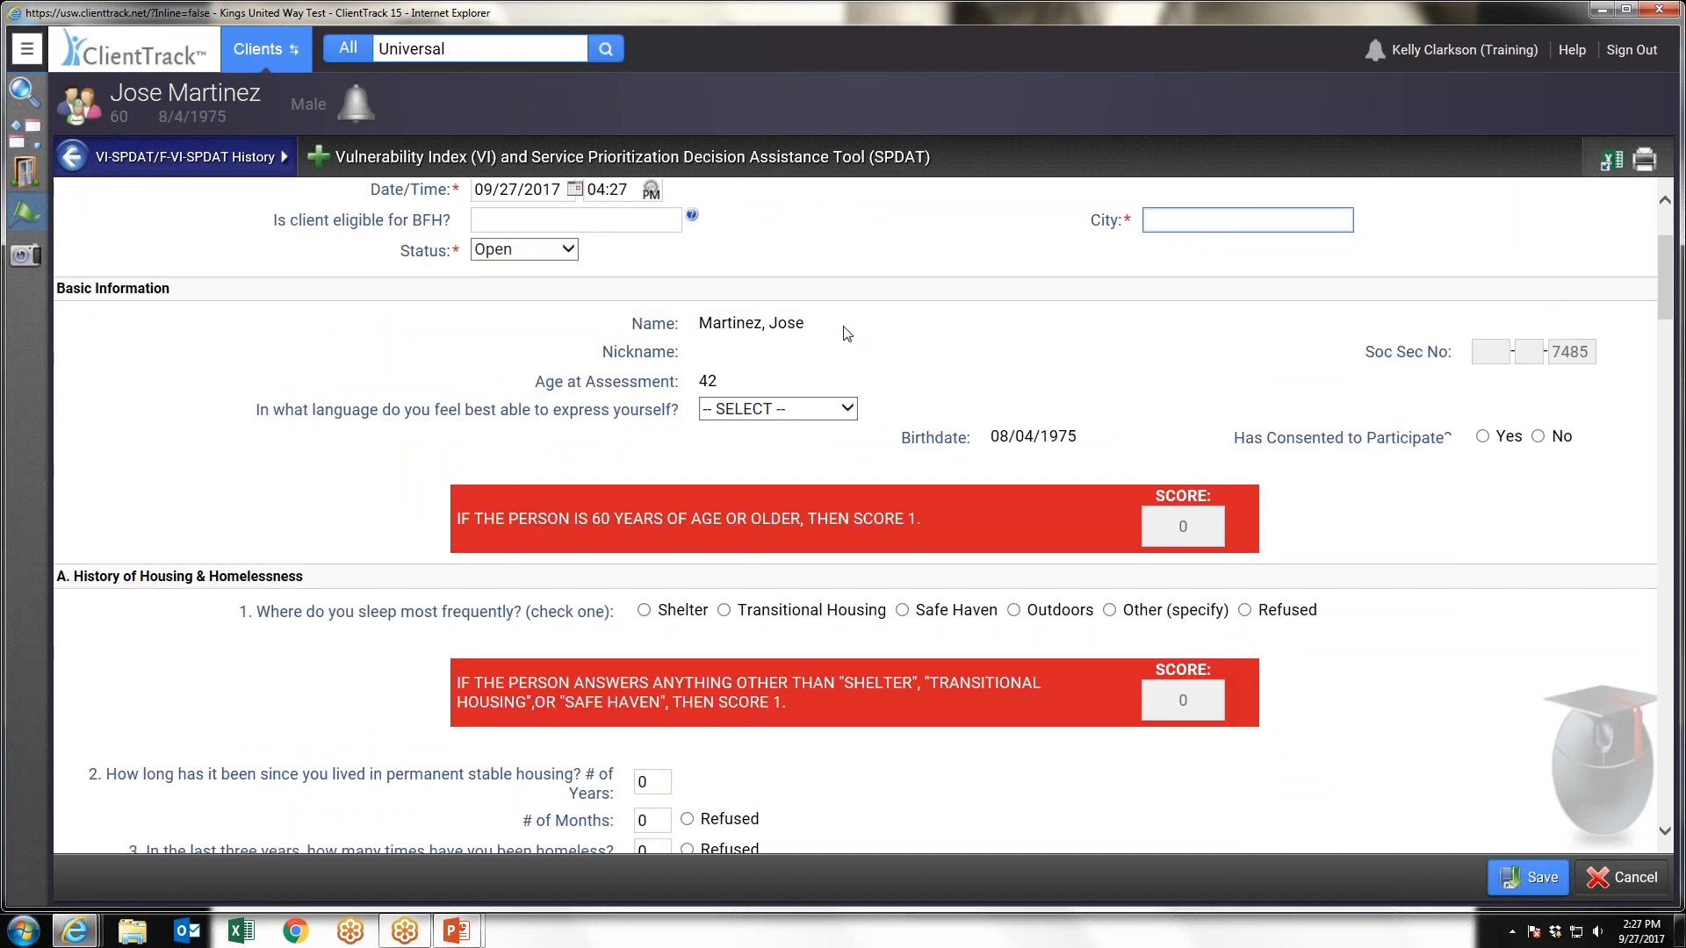
scroll(846, 333, down, 2)
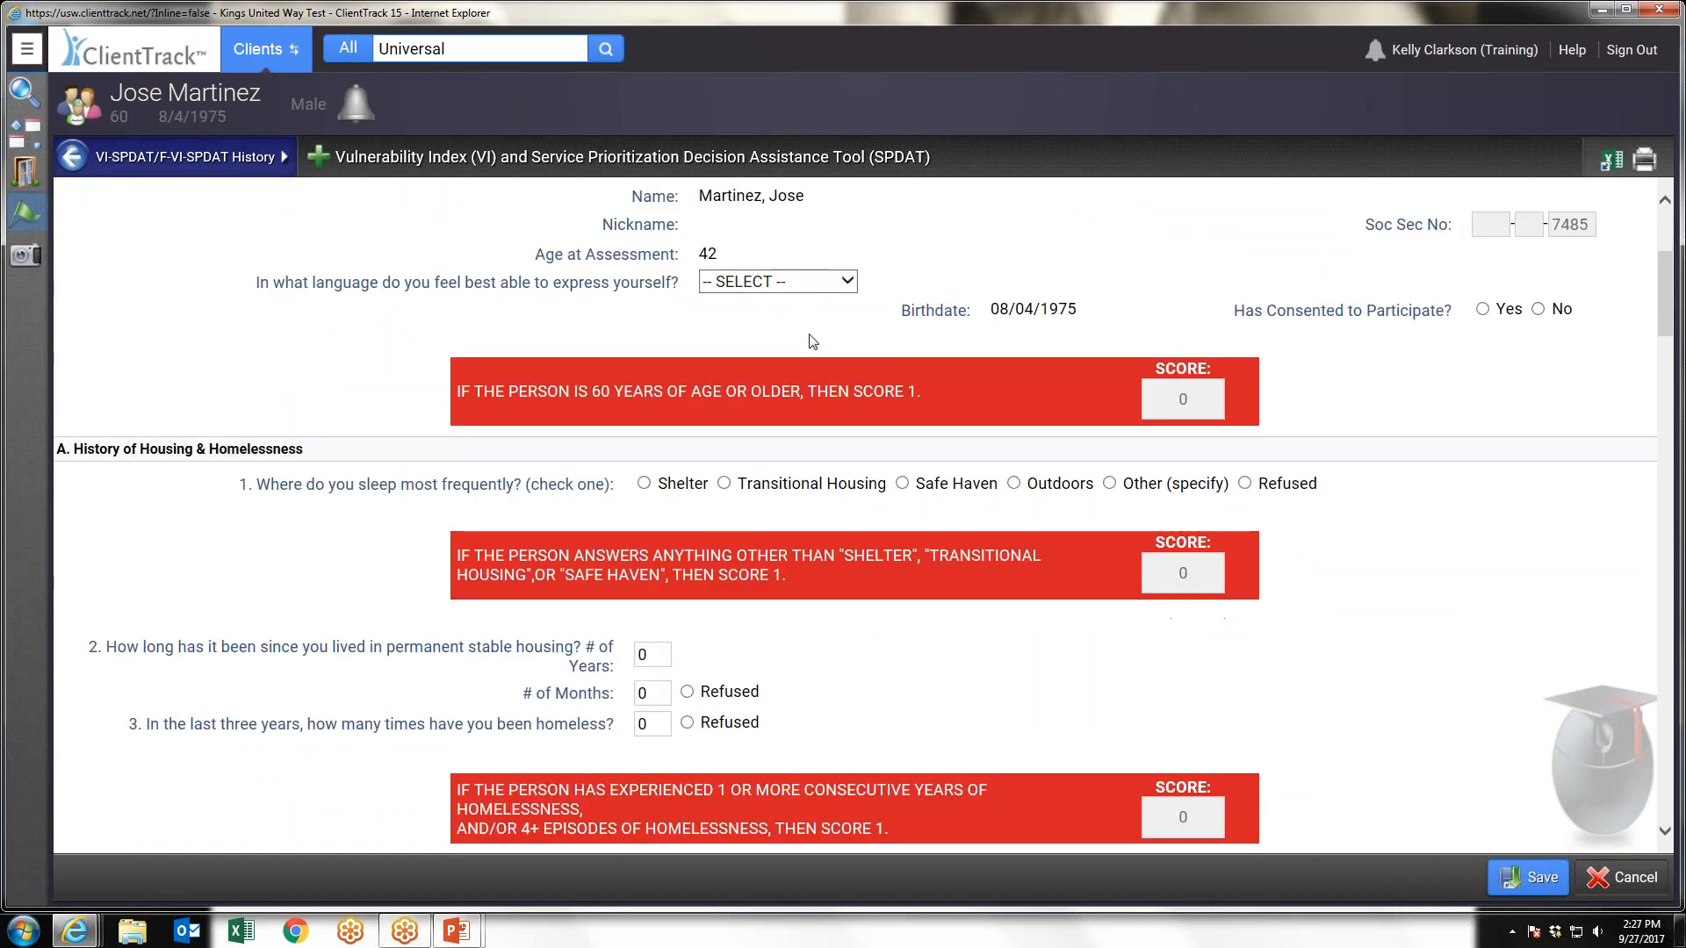
scroll(1054, 325, down, 1)
scroll(1335, 343, down, 5)
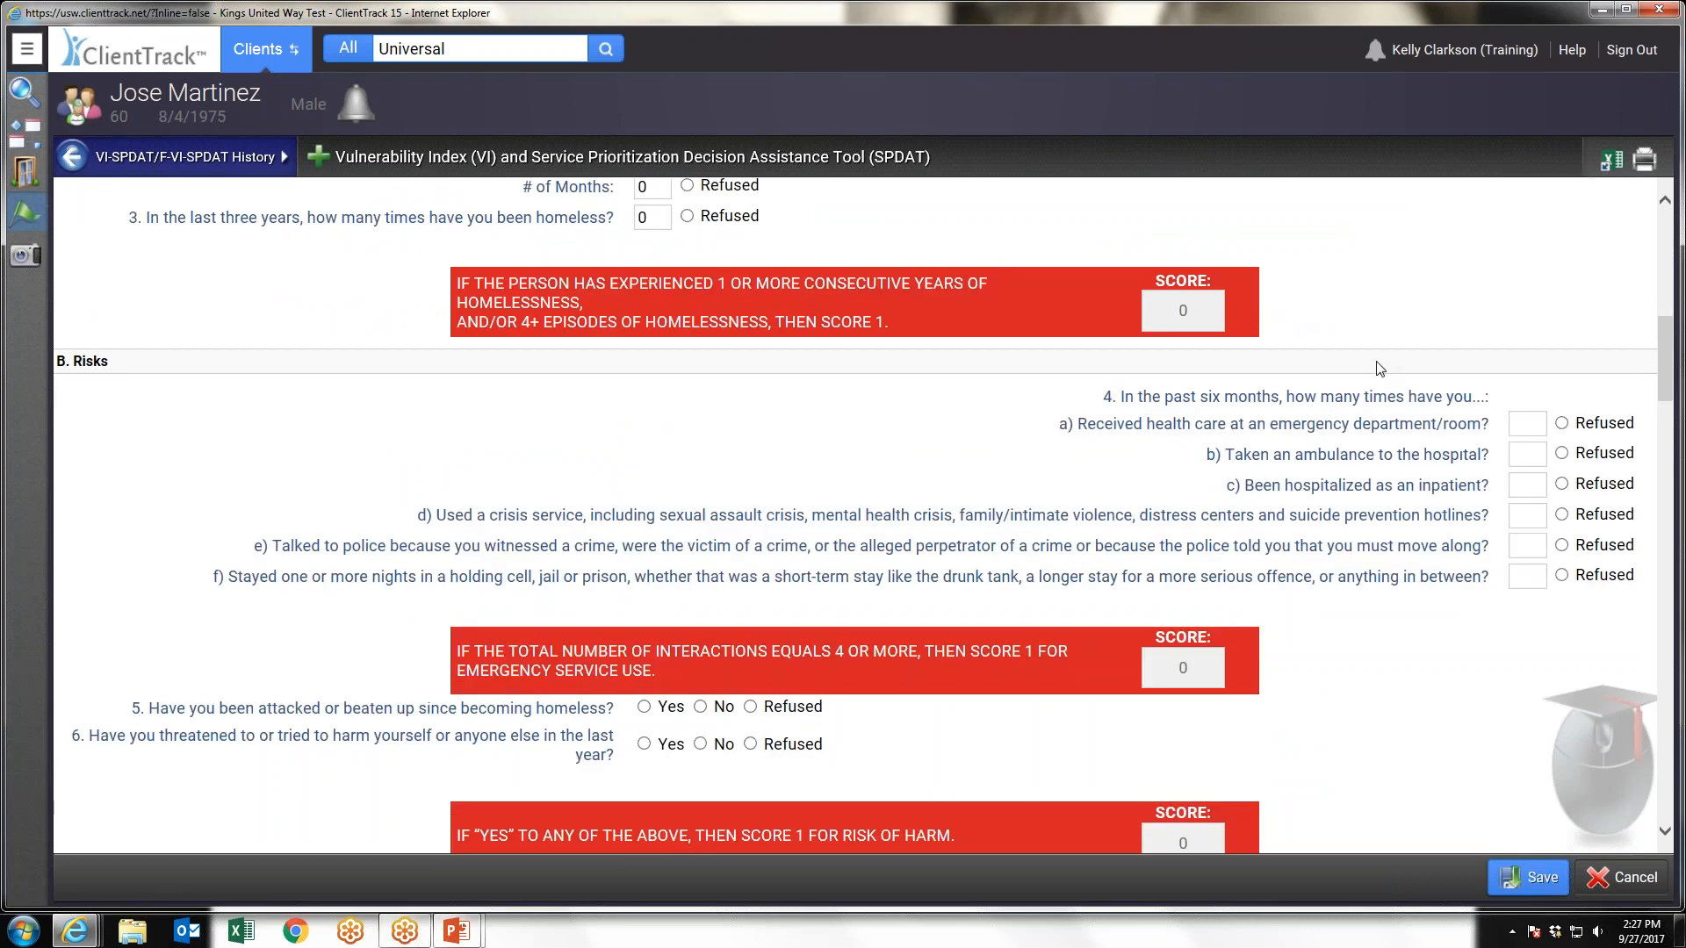
scroll(1381, 369, down, 2)
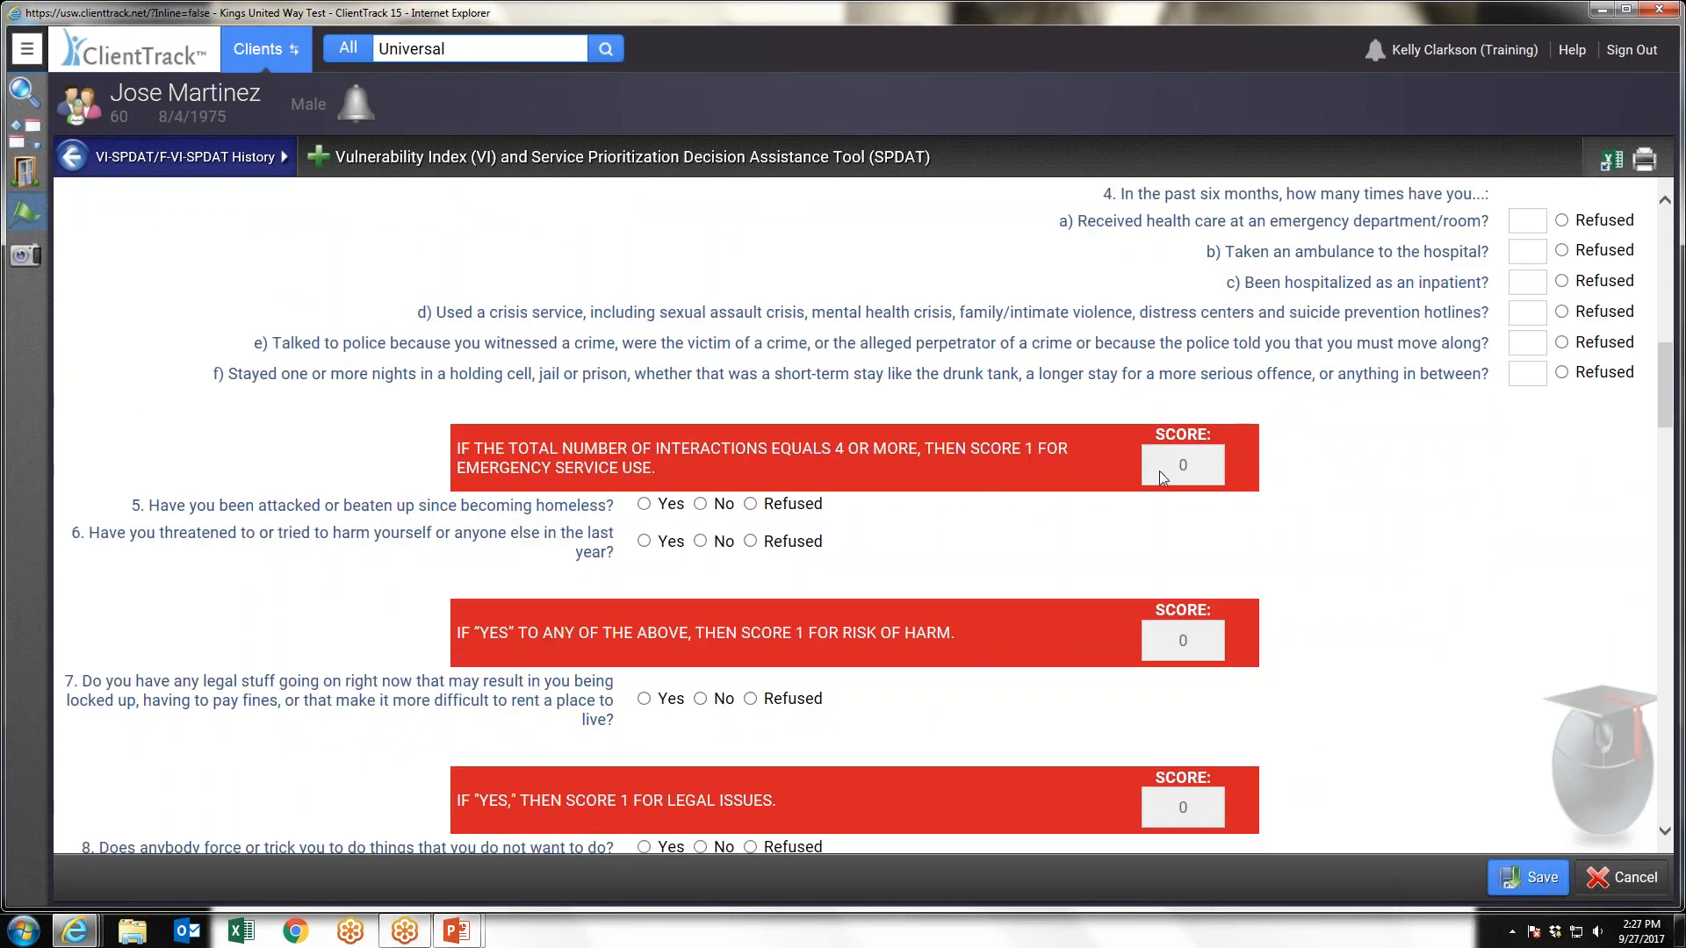
scroll(1210, 489, down, 1)
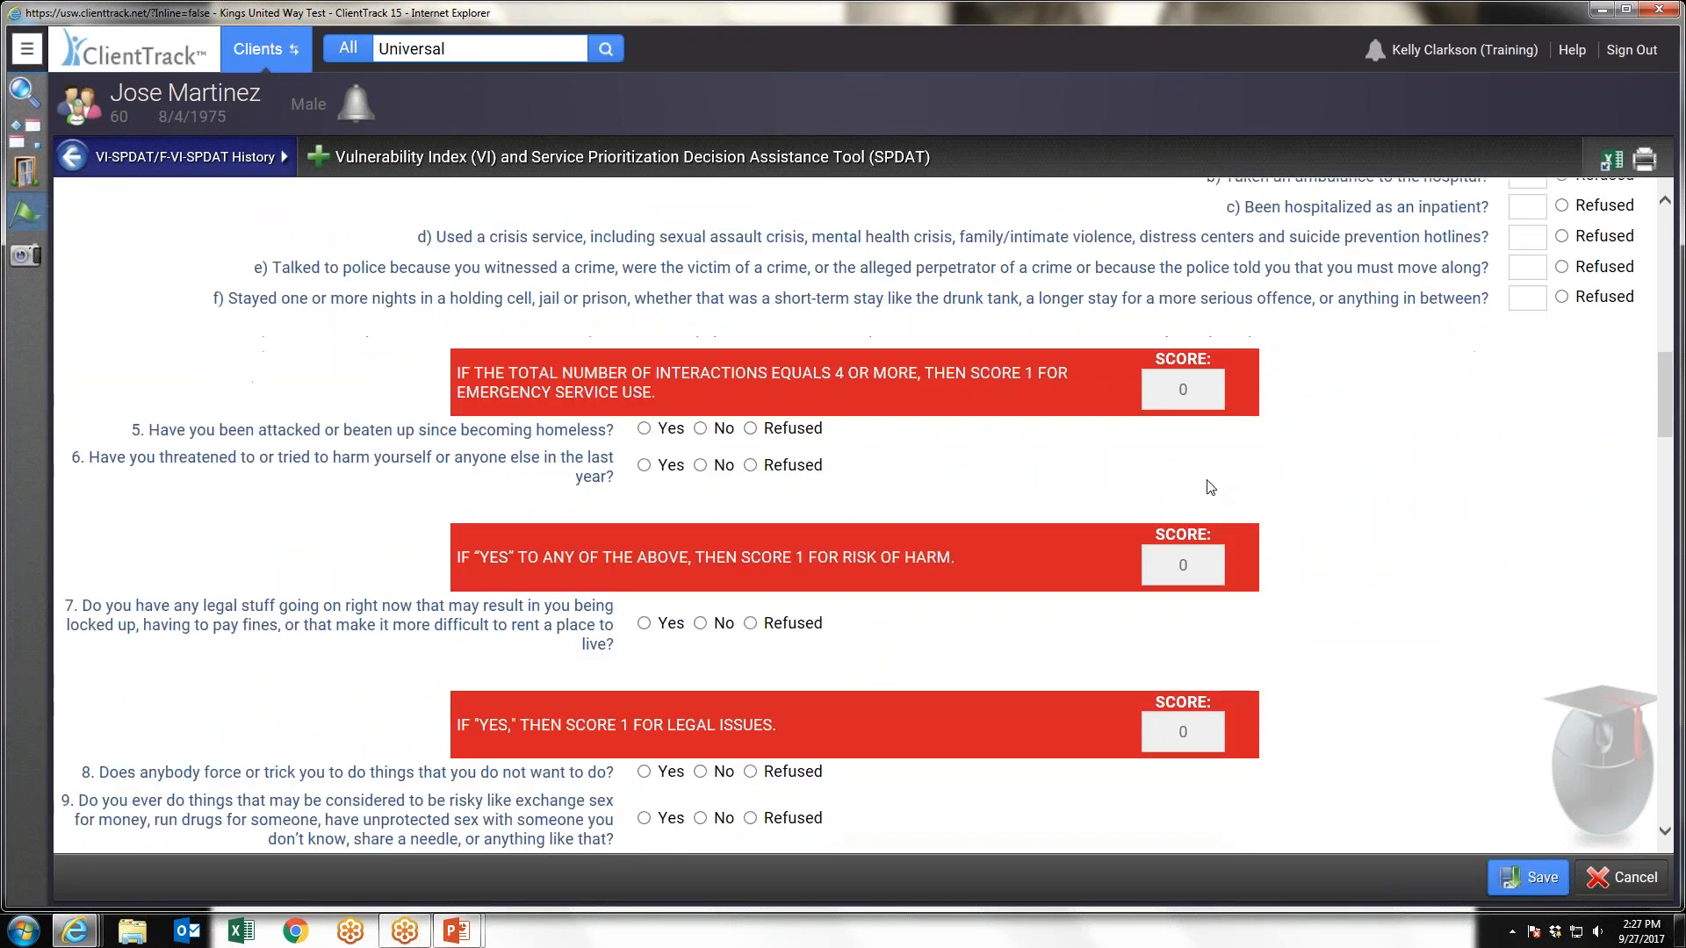
scroll(1361, 392, down, 4)
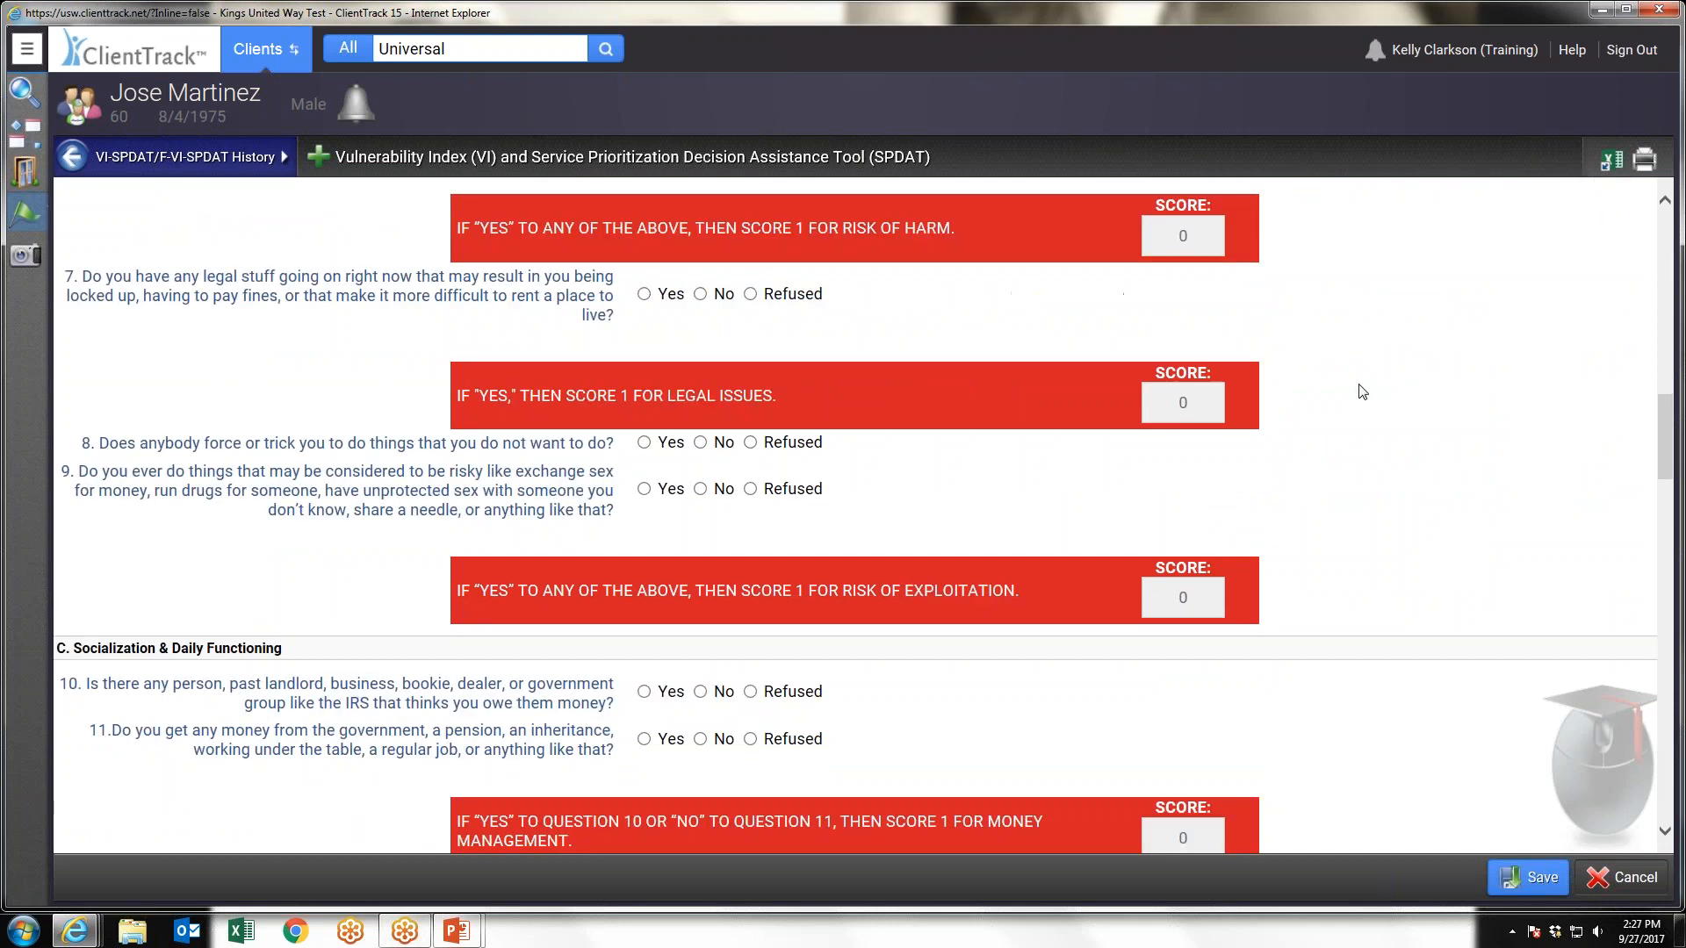
scroll(1388, 421, down, 18)
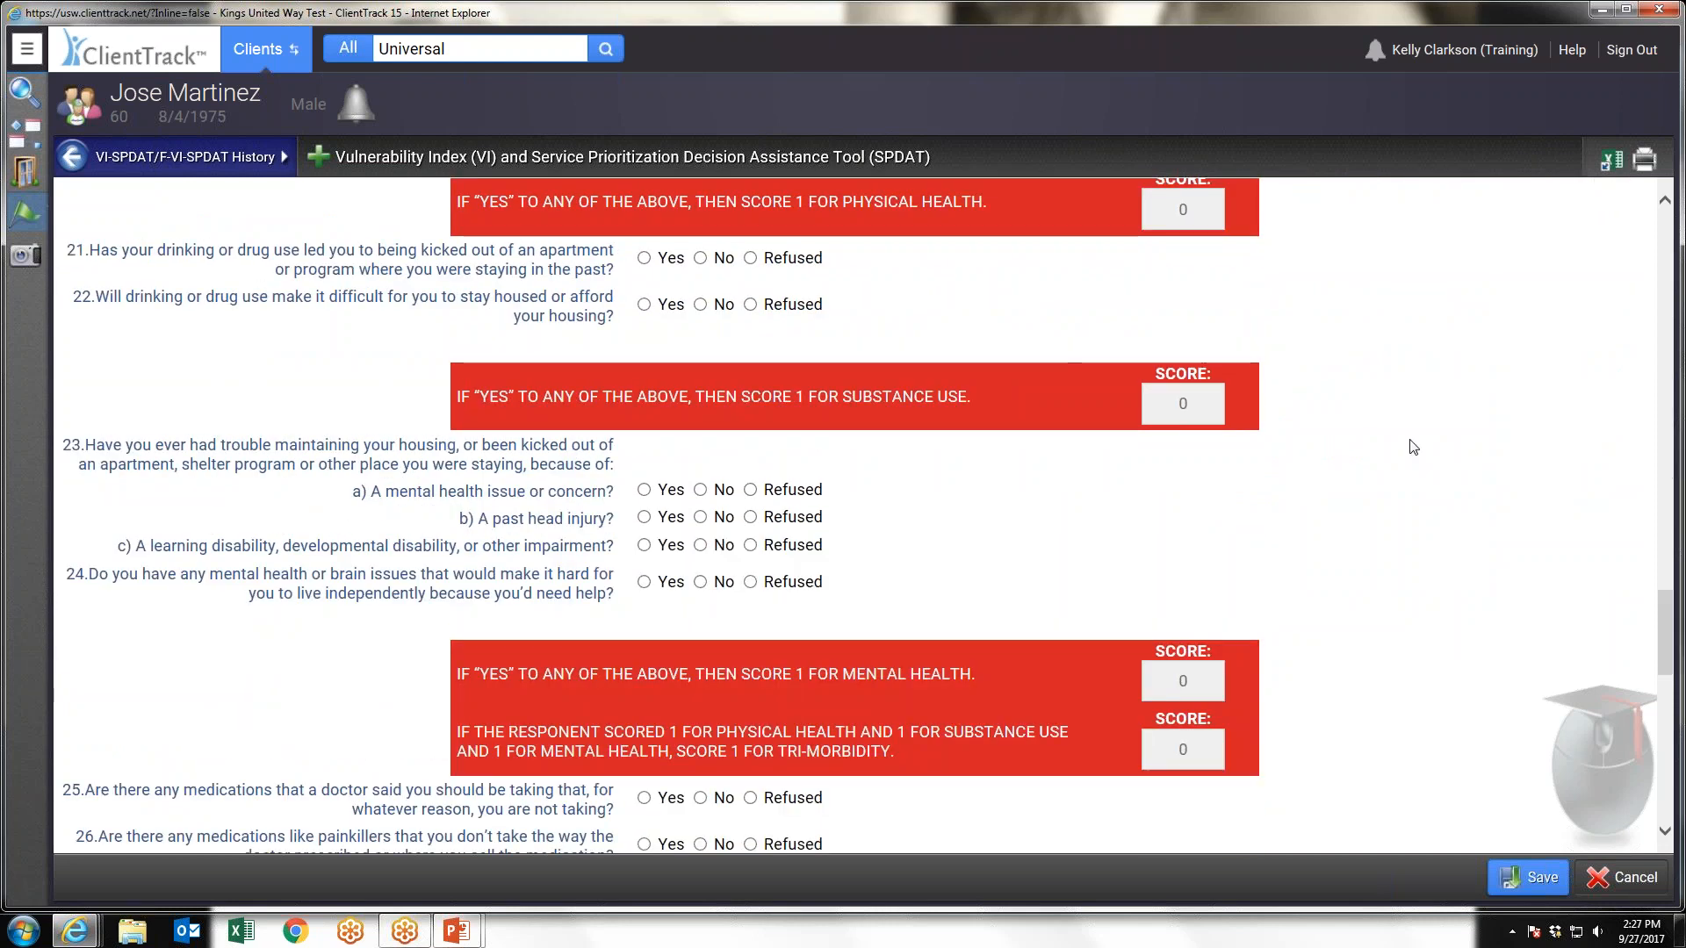
scroll(1413, 447, down, 10)
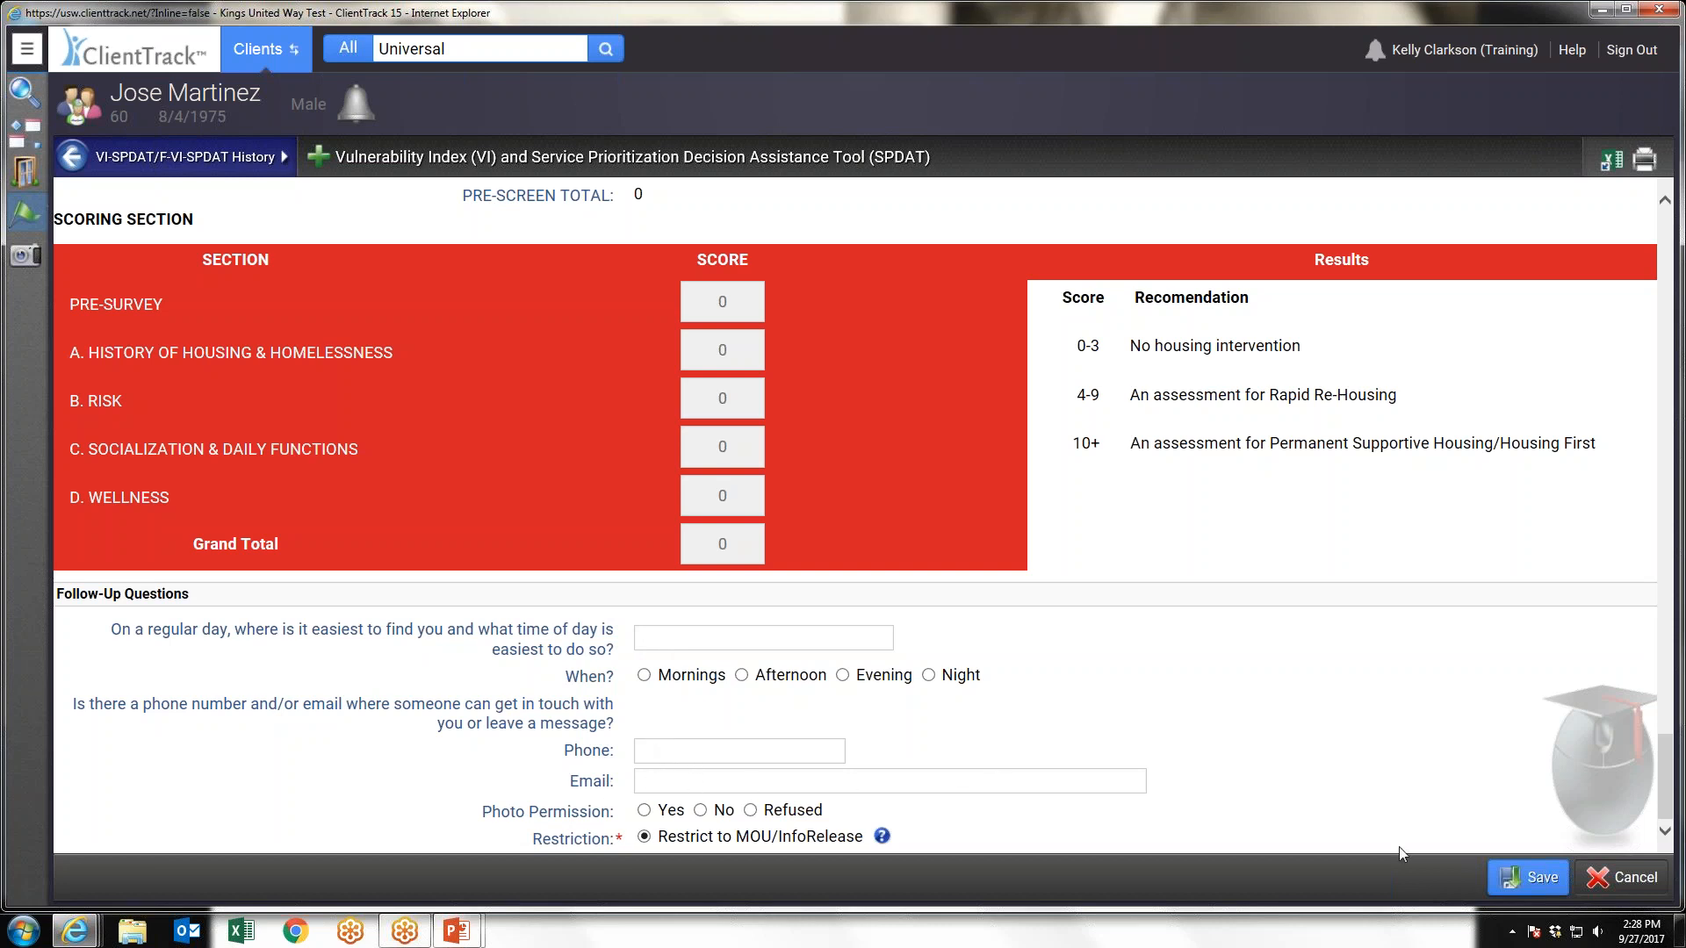
click(1619, 878)
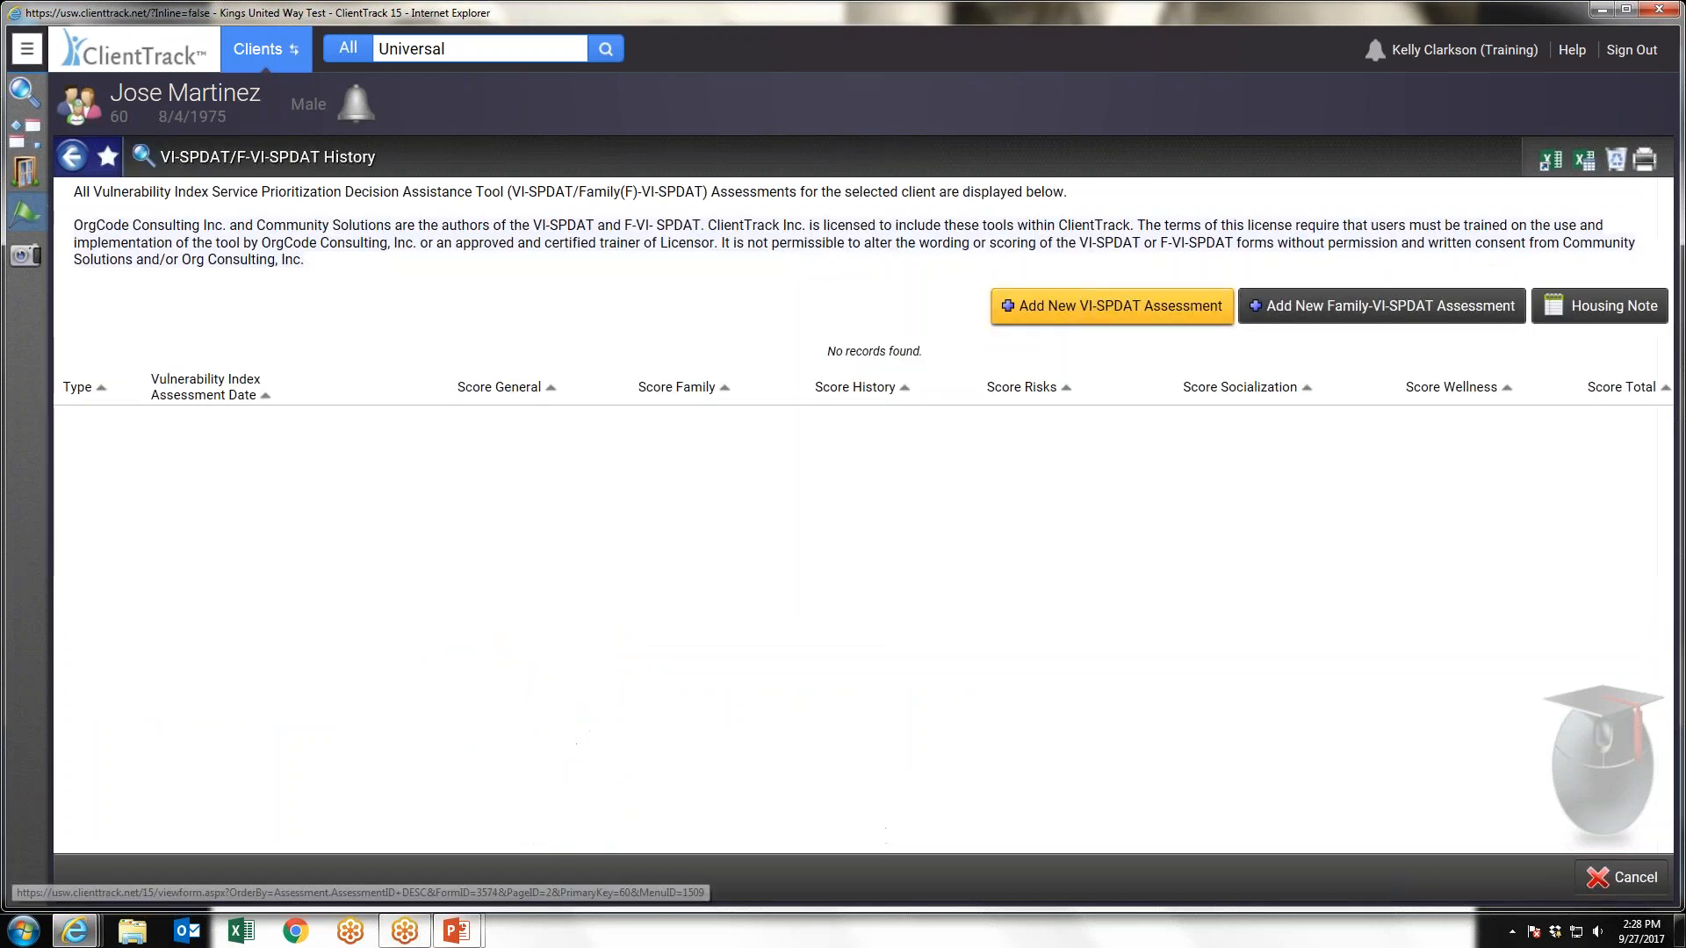
View the client photo upload dialog and close it without choosing a file
click(24, 53)
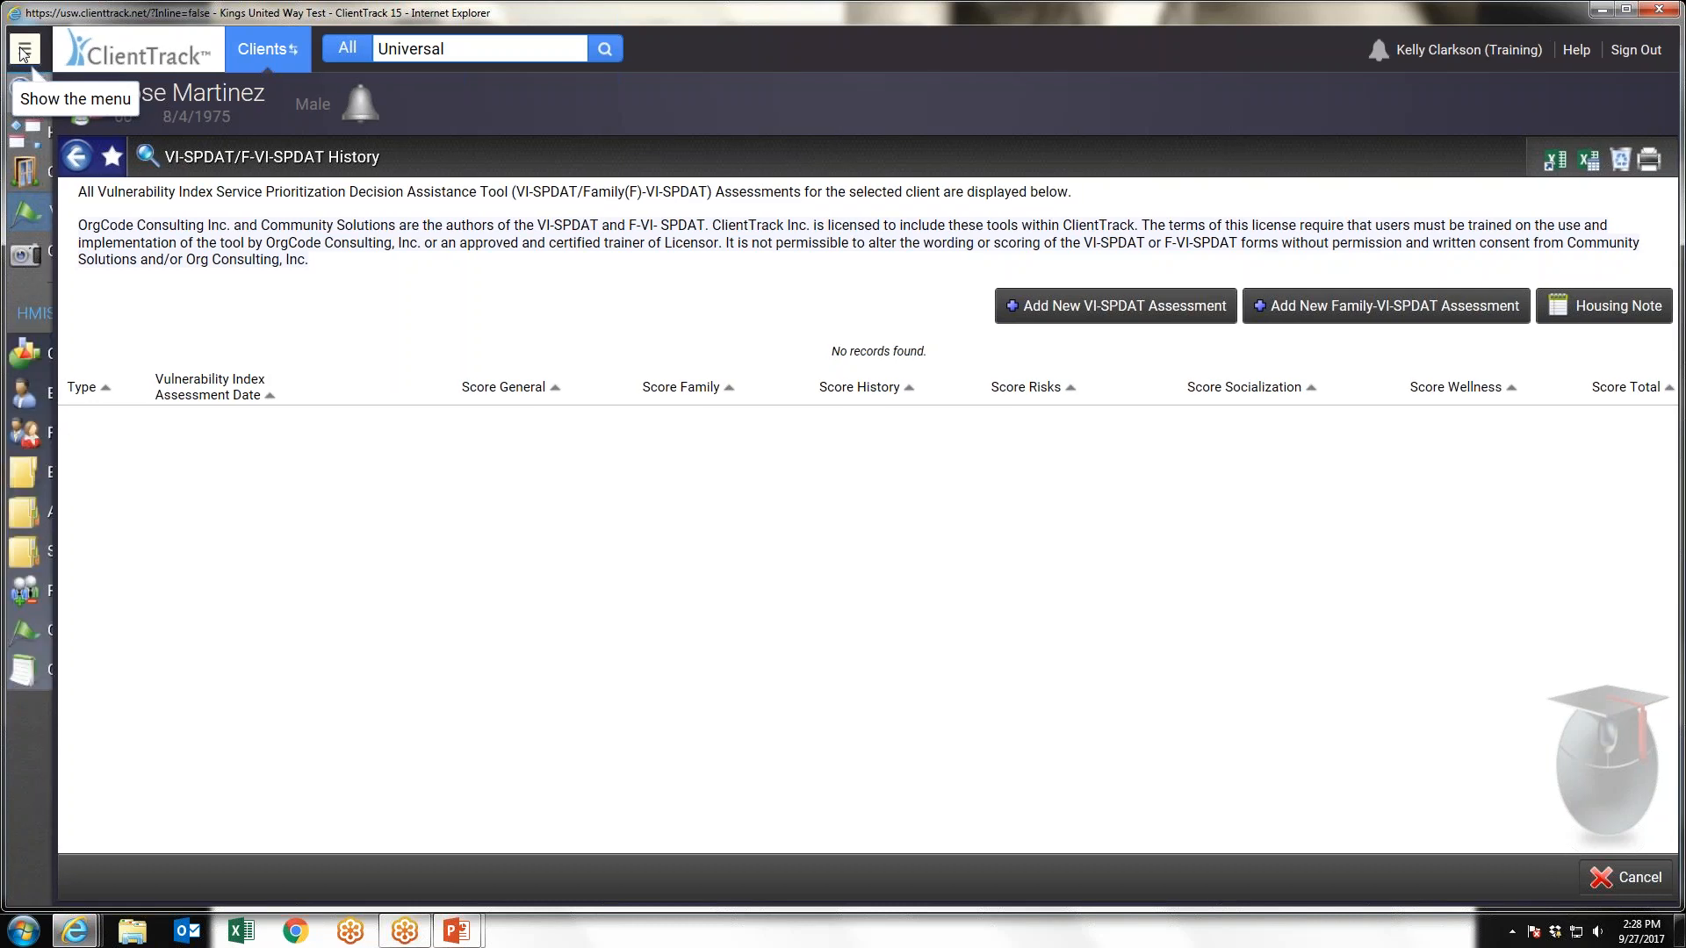
click(23, 53)
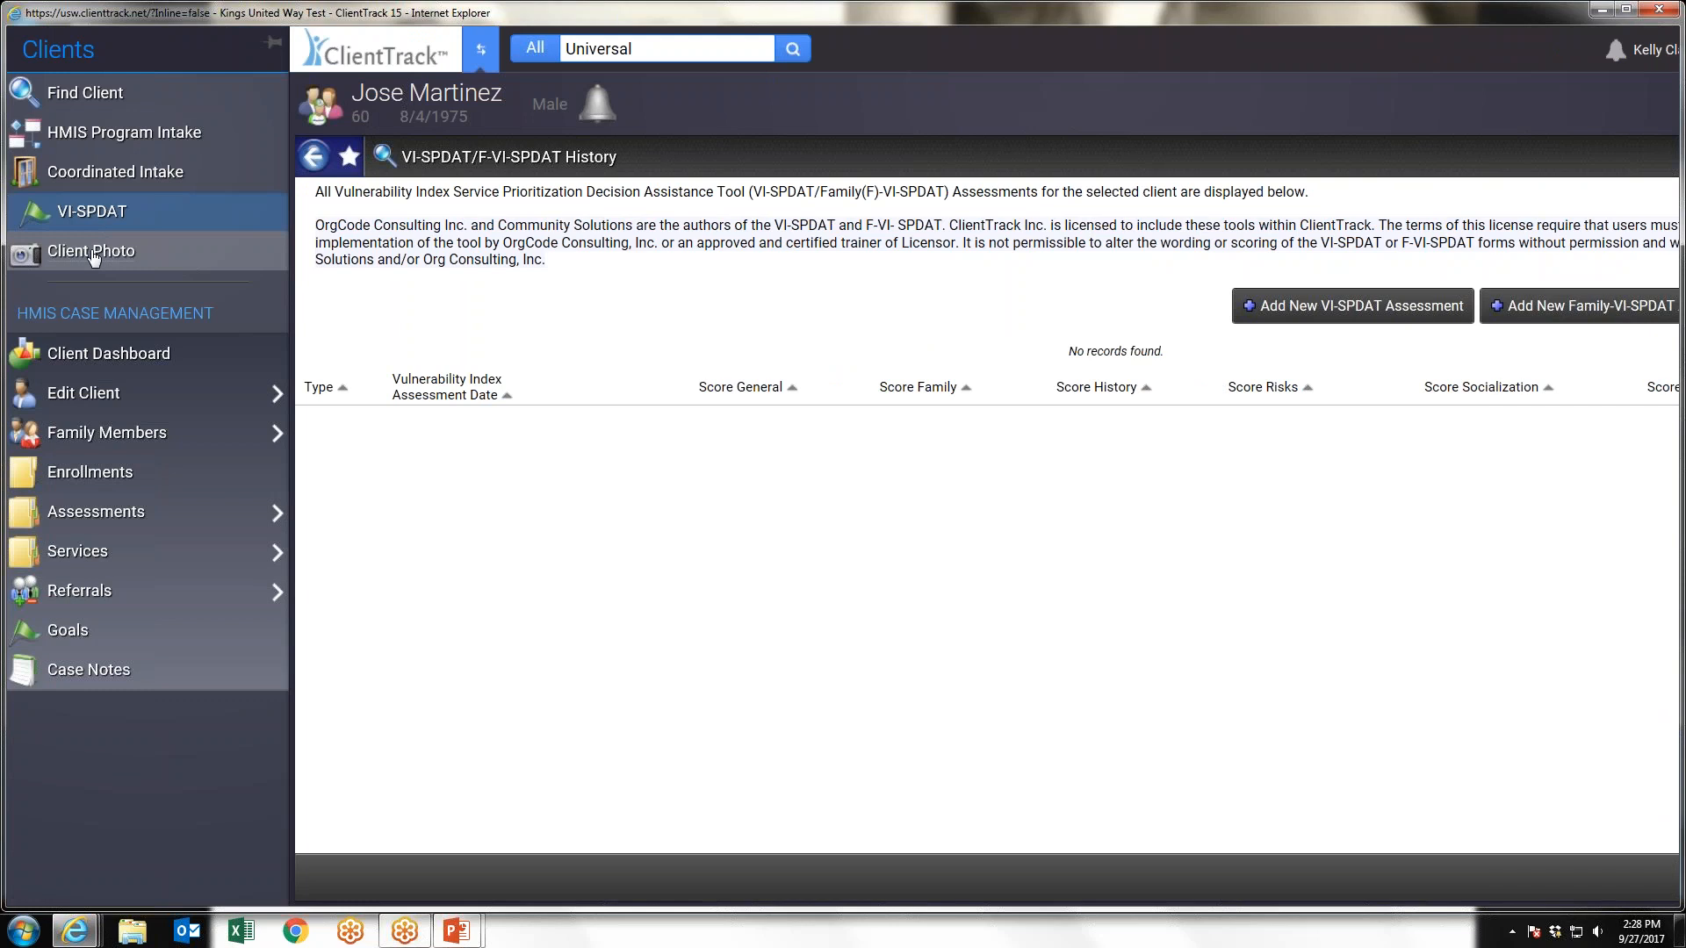
click(94, 254)
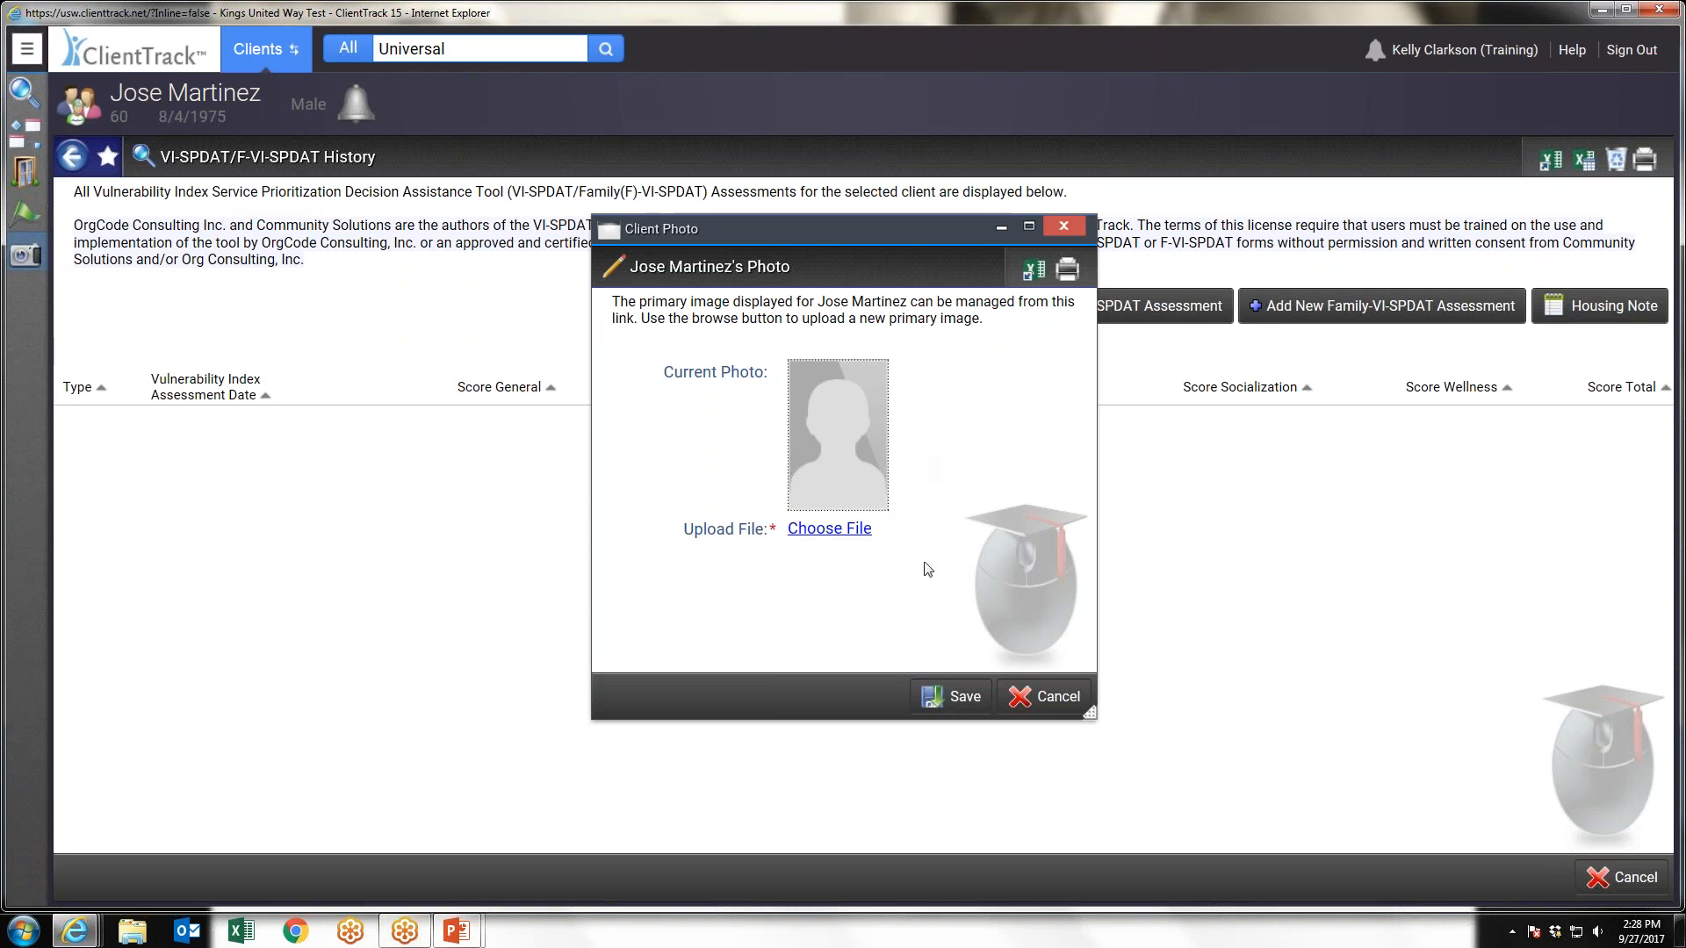
click(1063, 227)
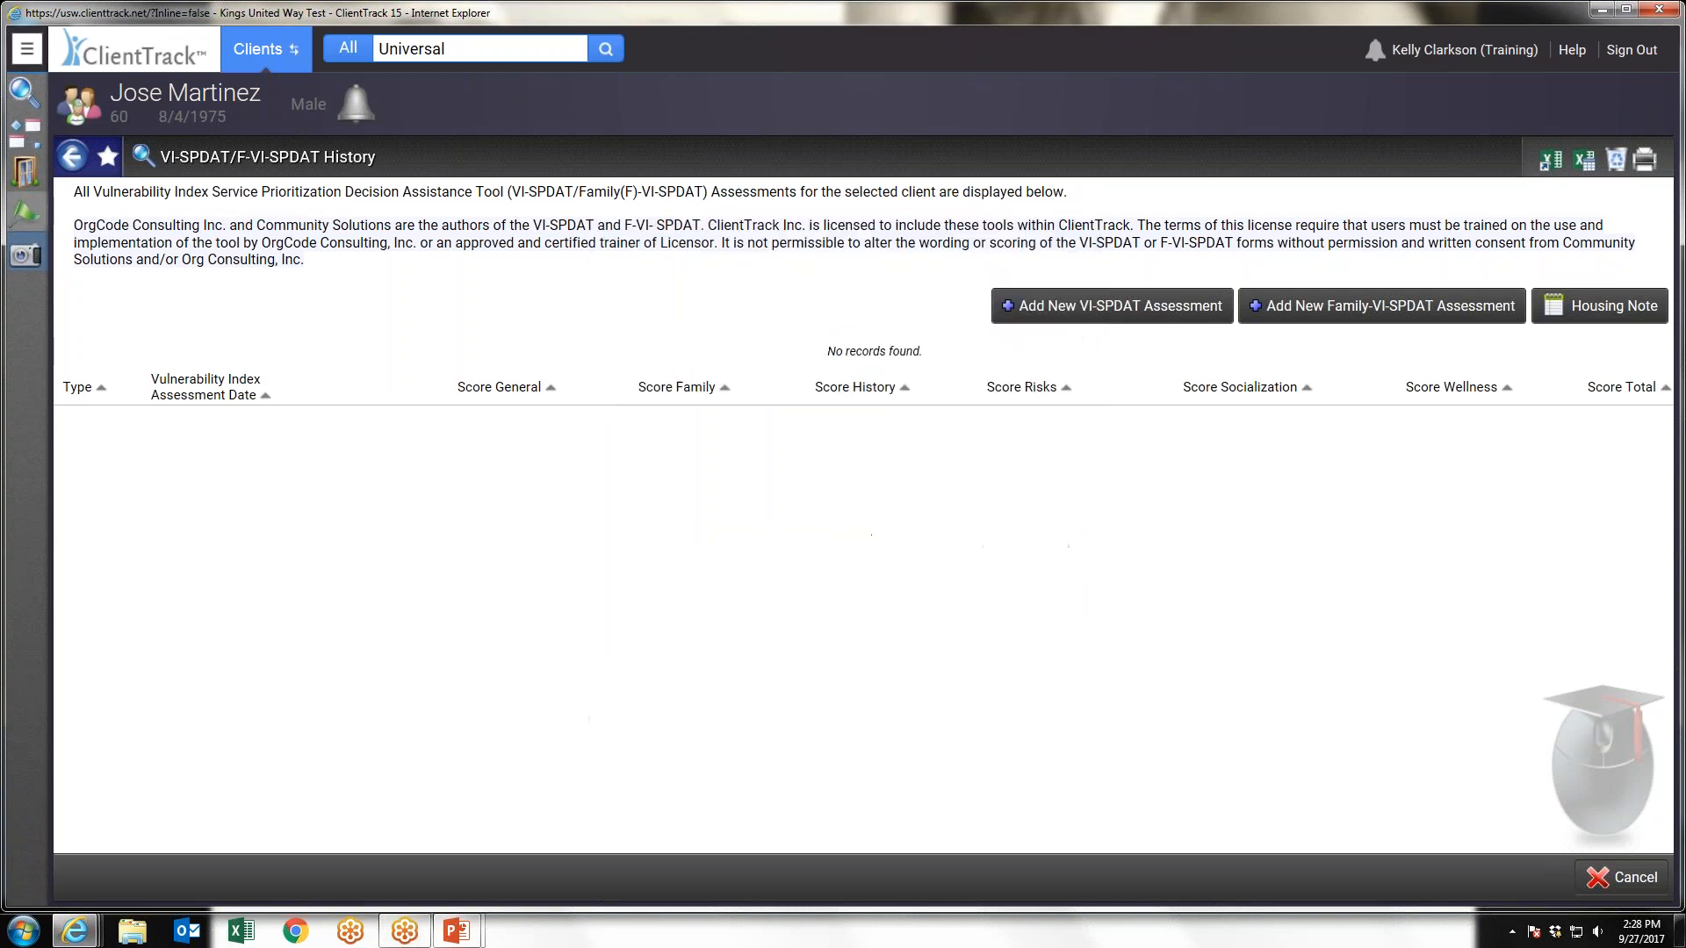
Record a Case Management service through Quick Services for the client's ABC Test Project enrollment, saving and closing the form
click(35, 51)
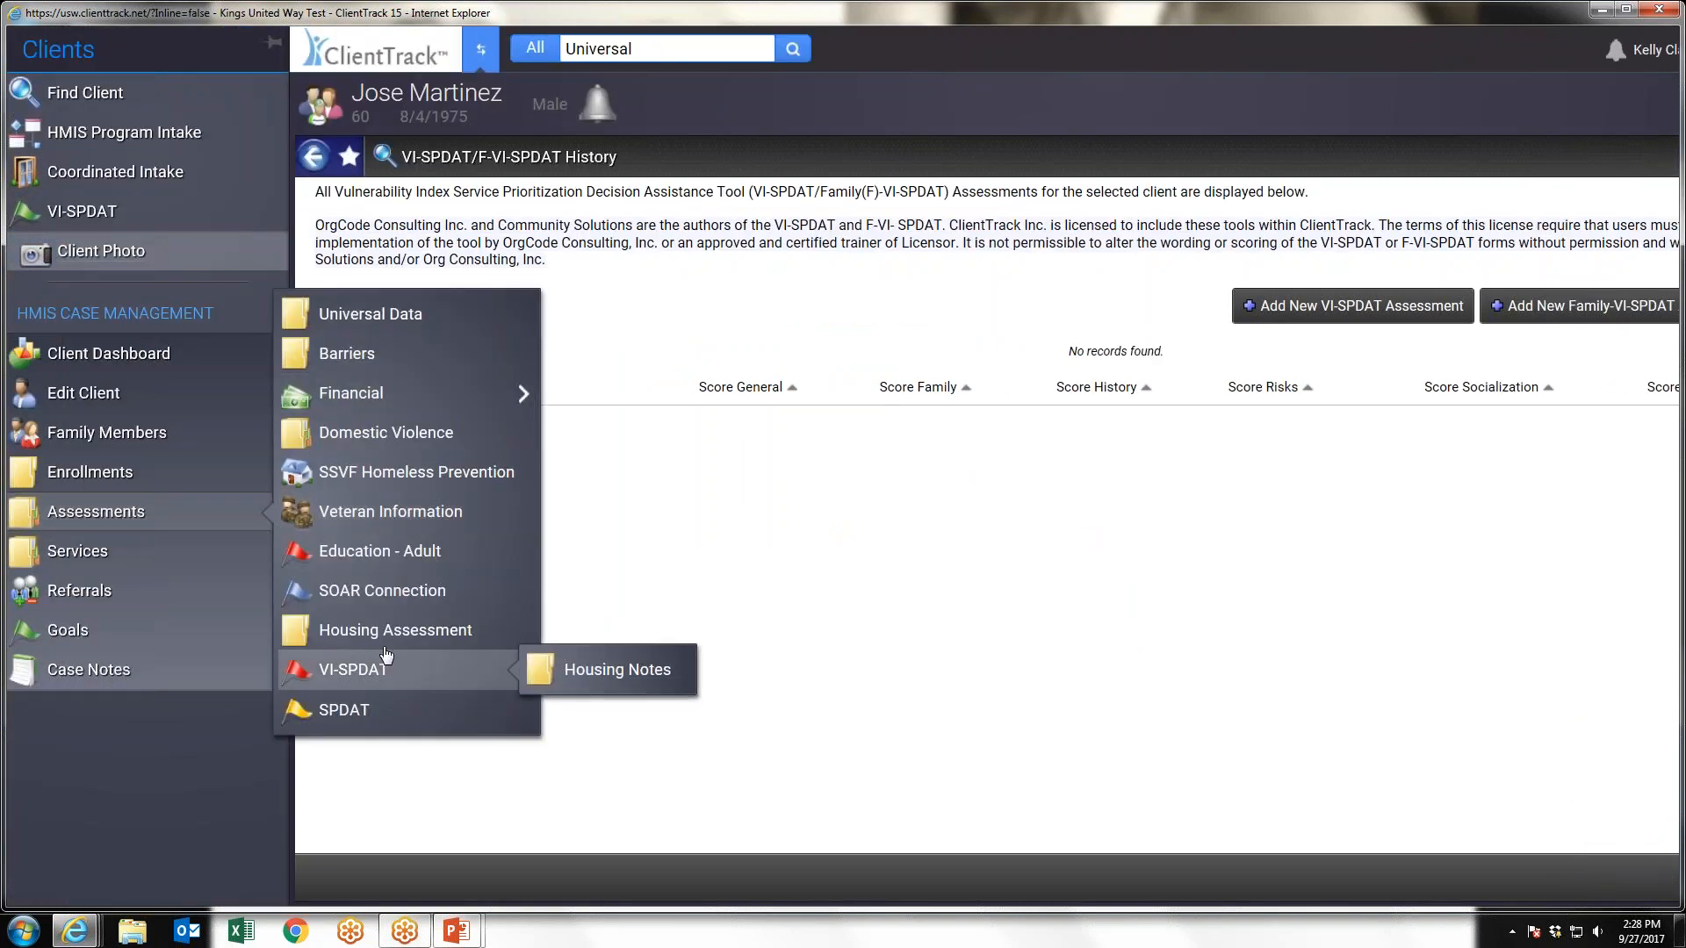
mouse_move(82, 564)
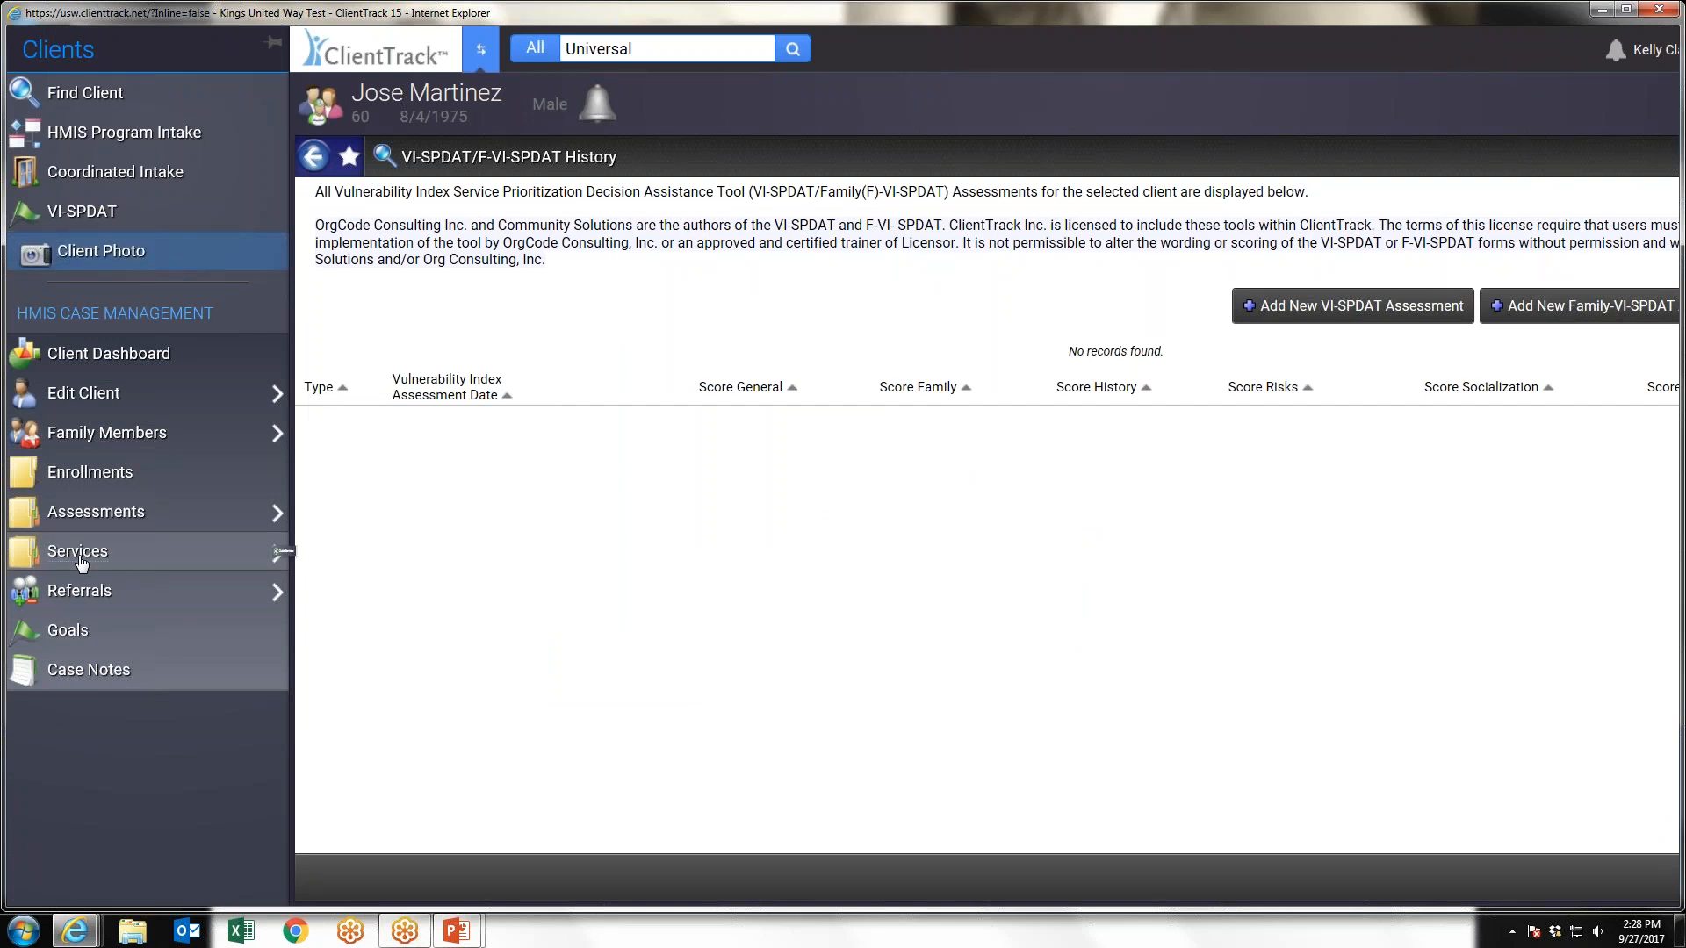
click(82, 562)
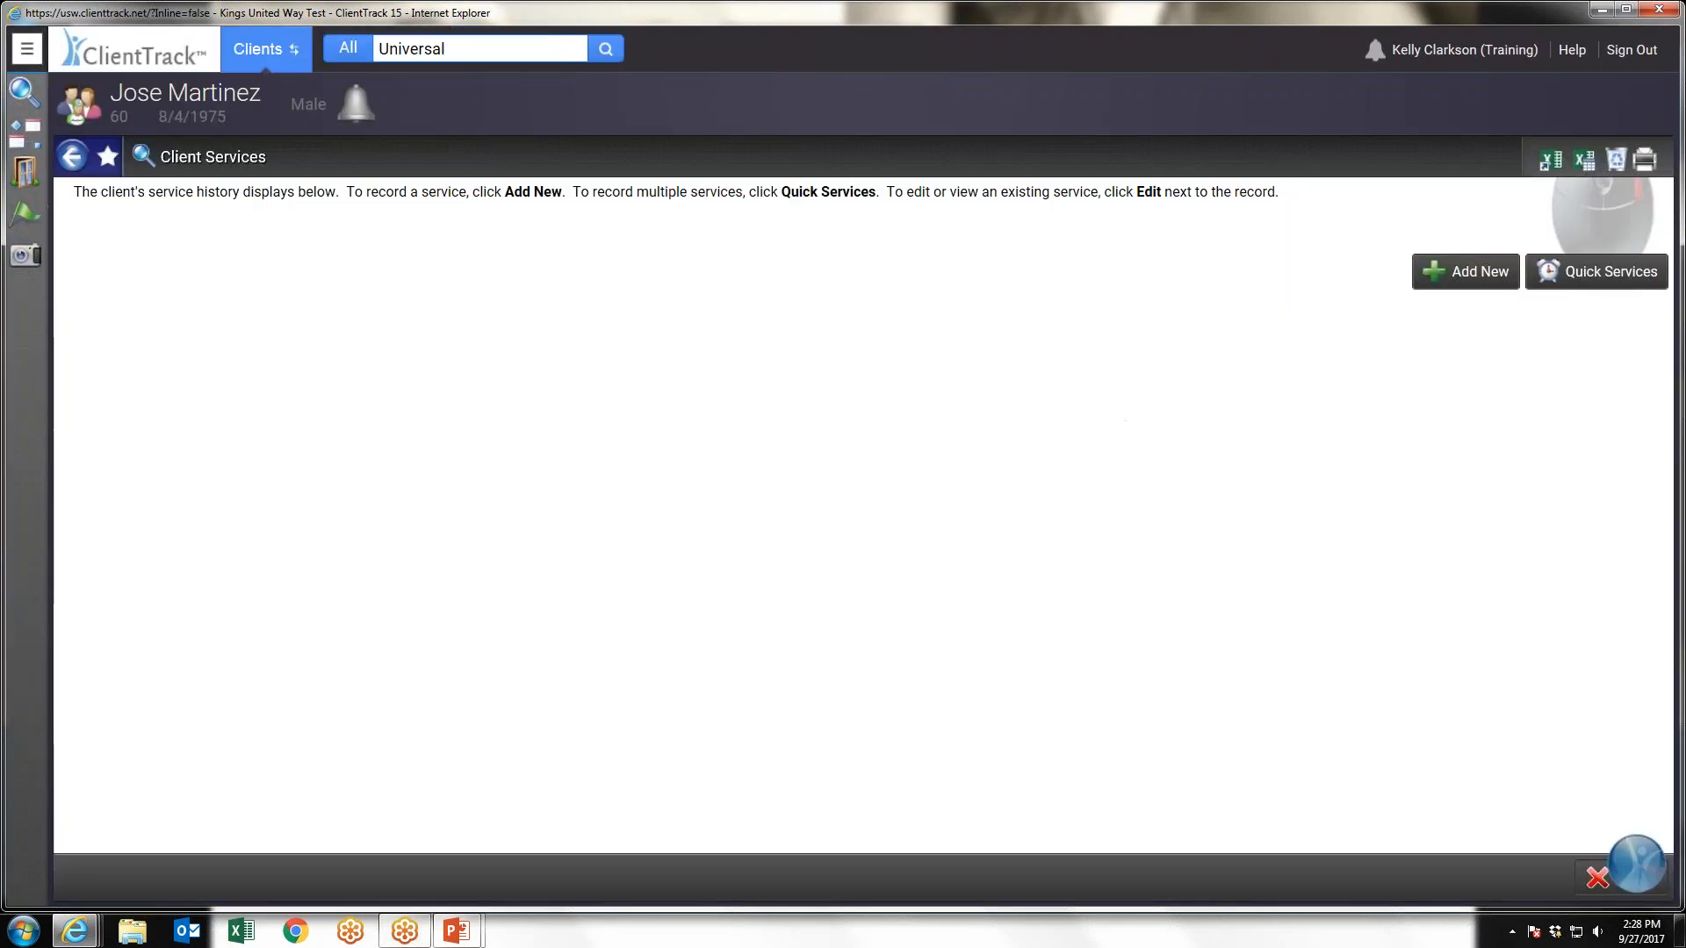
click(1610, 275)
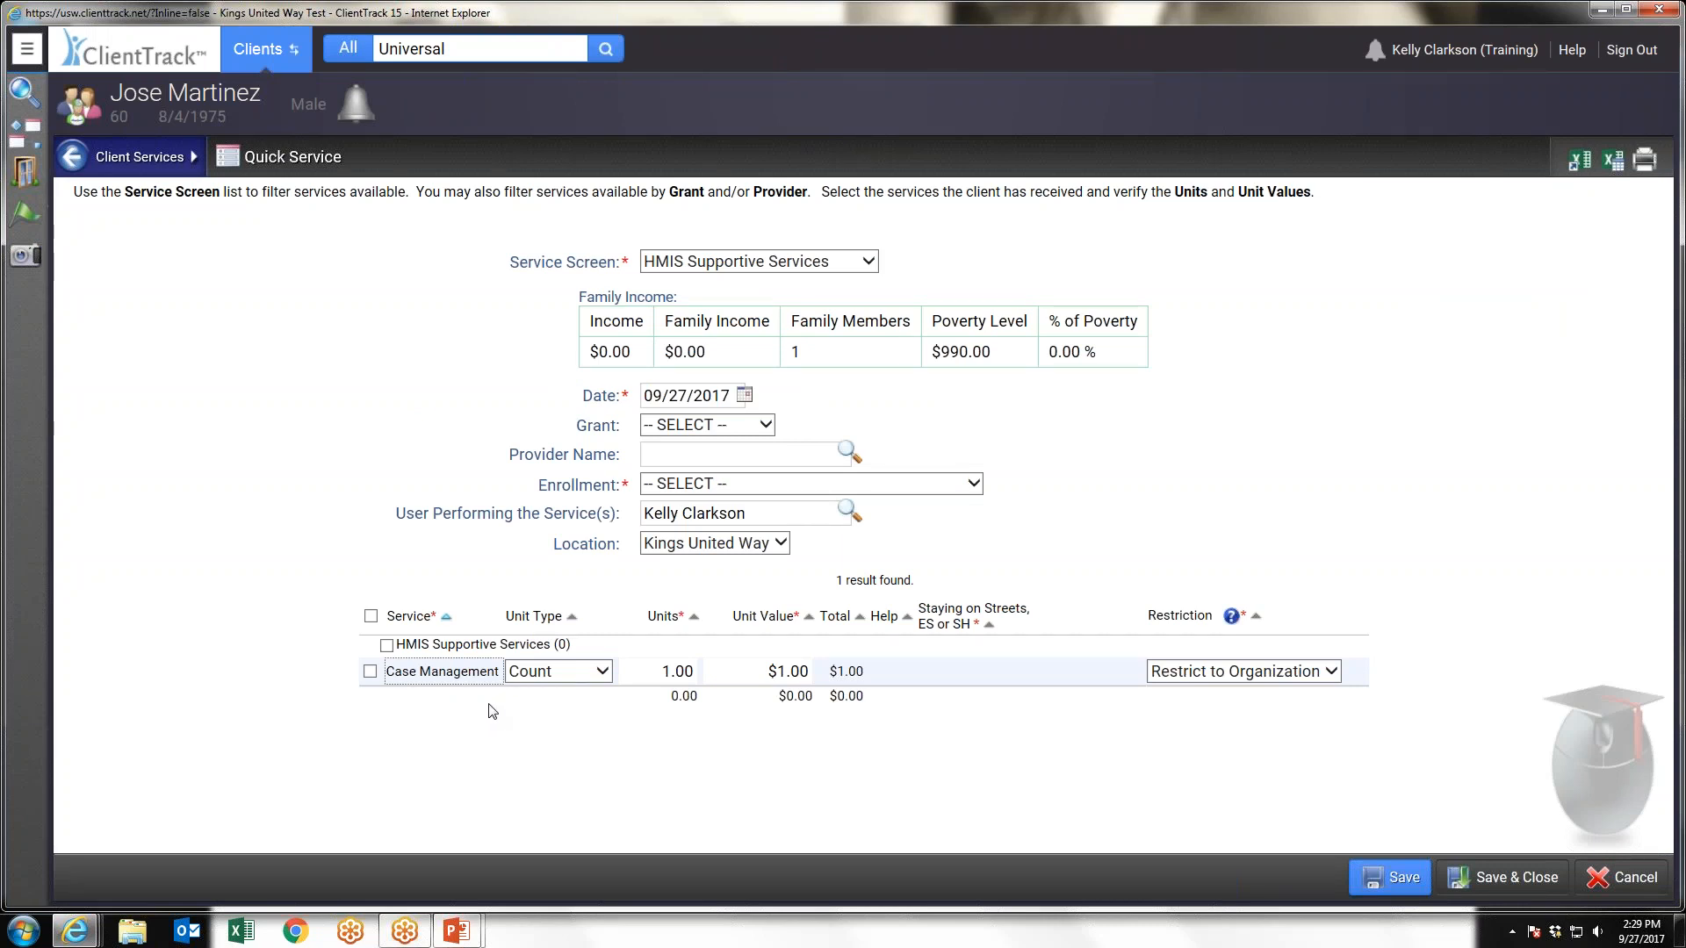
click(761, 486)
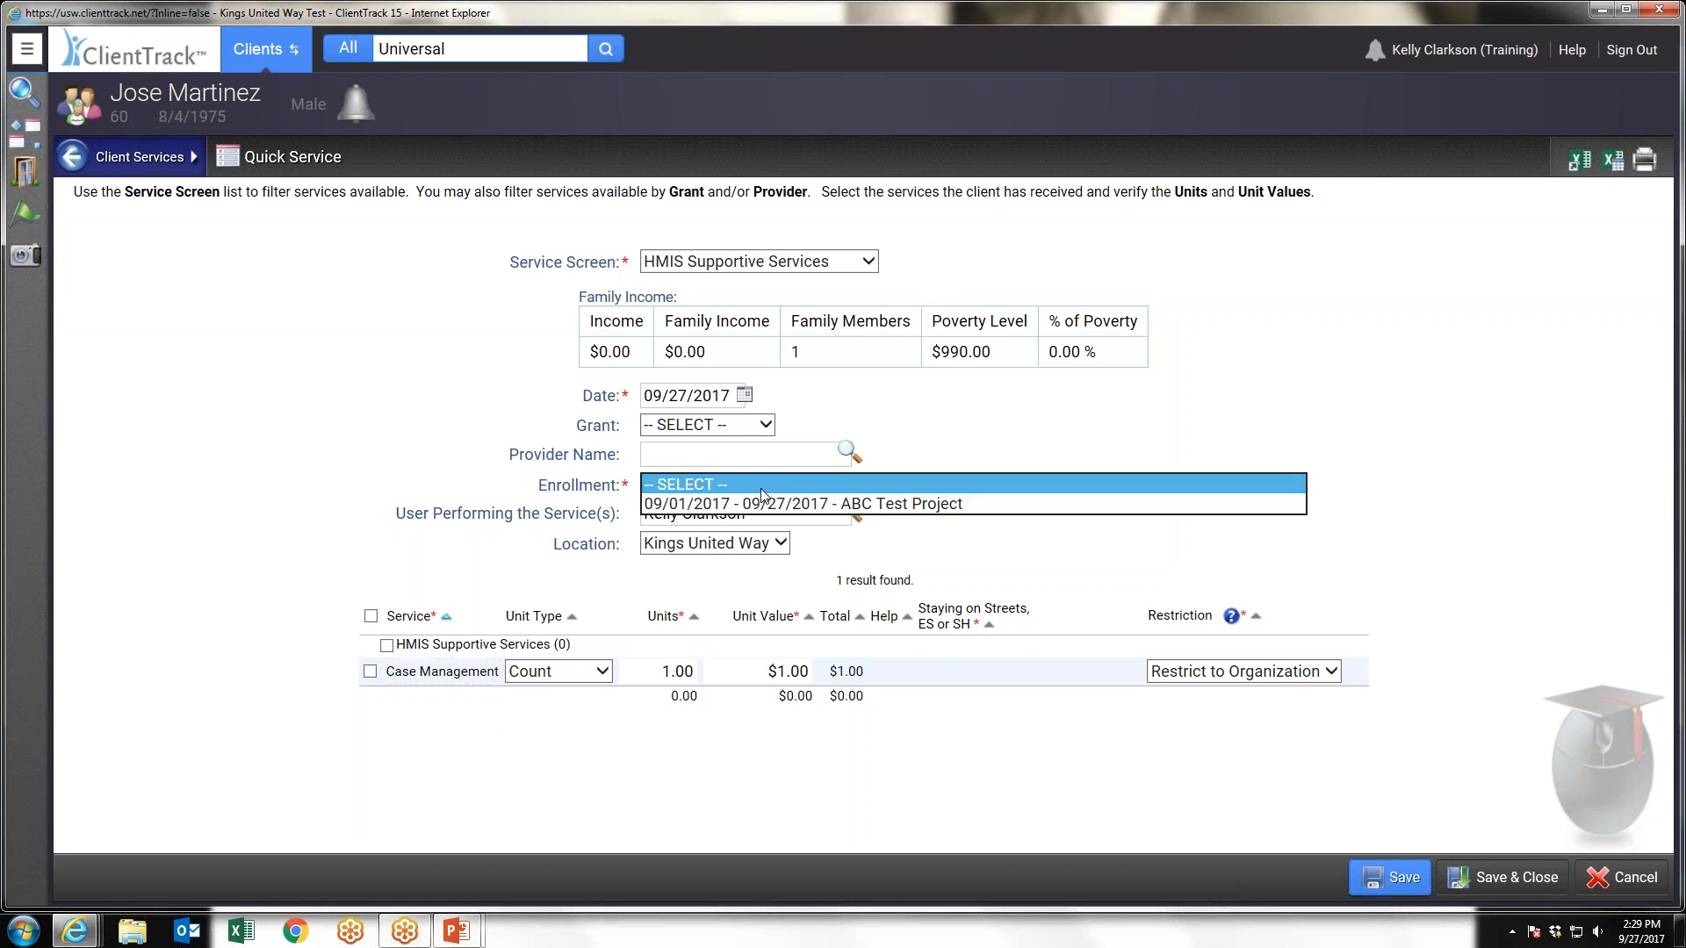
click(790, 503)
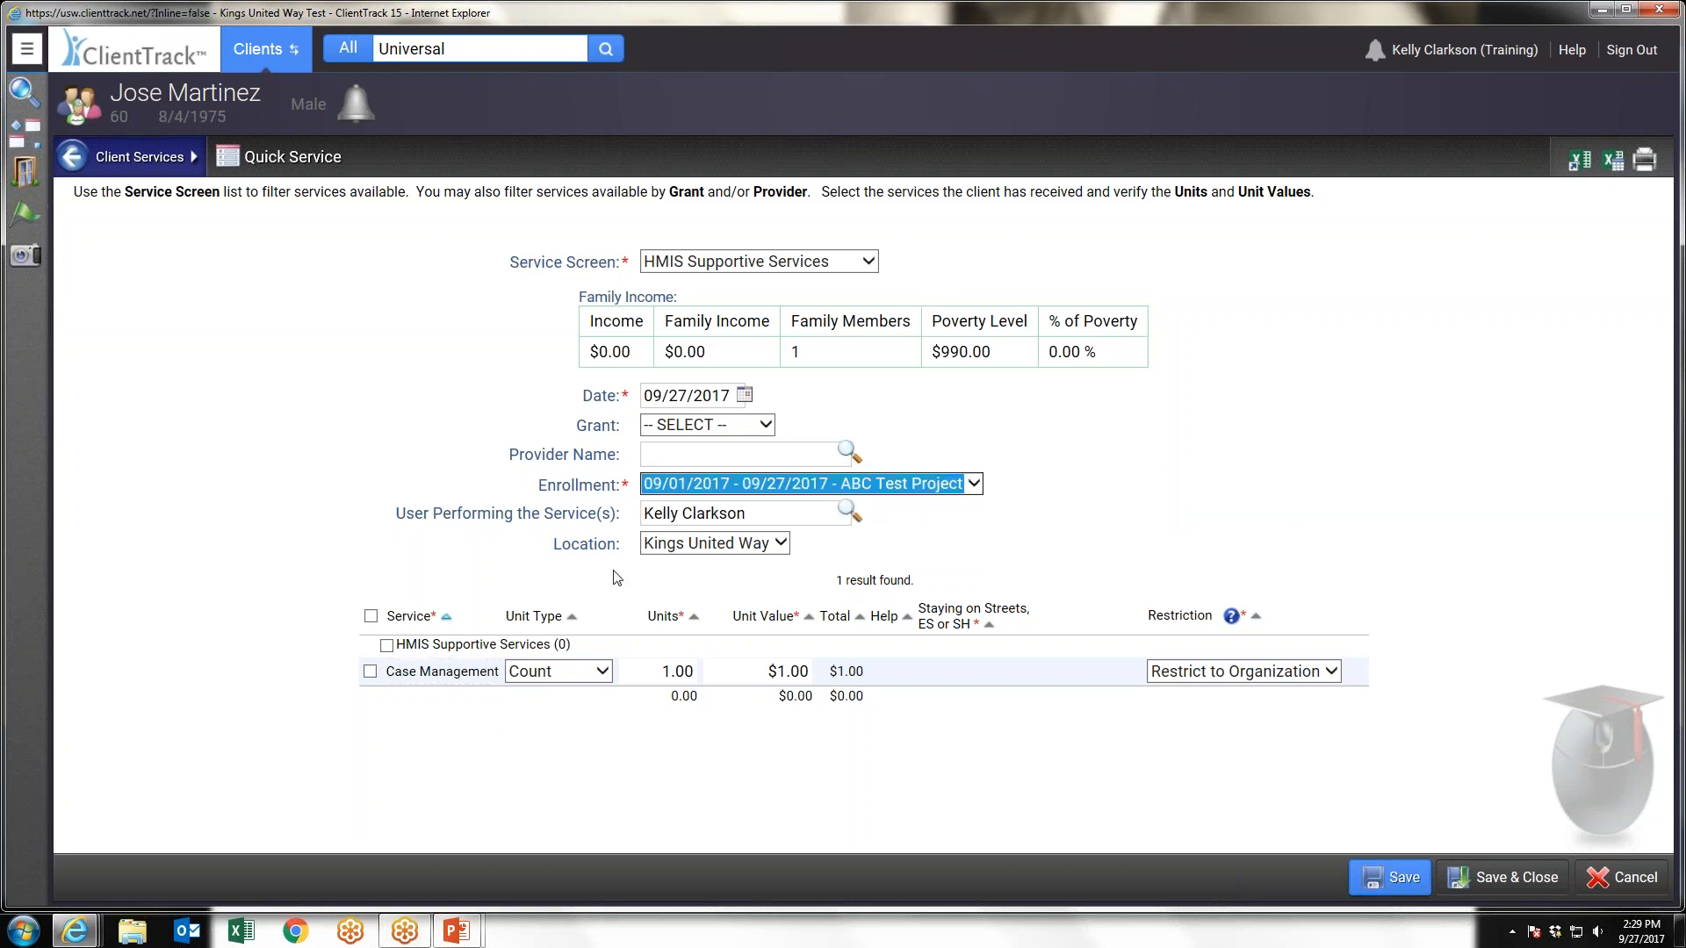
click(370, 672)
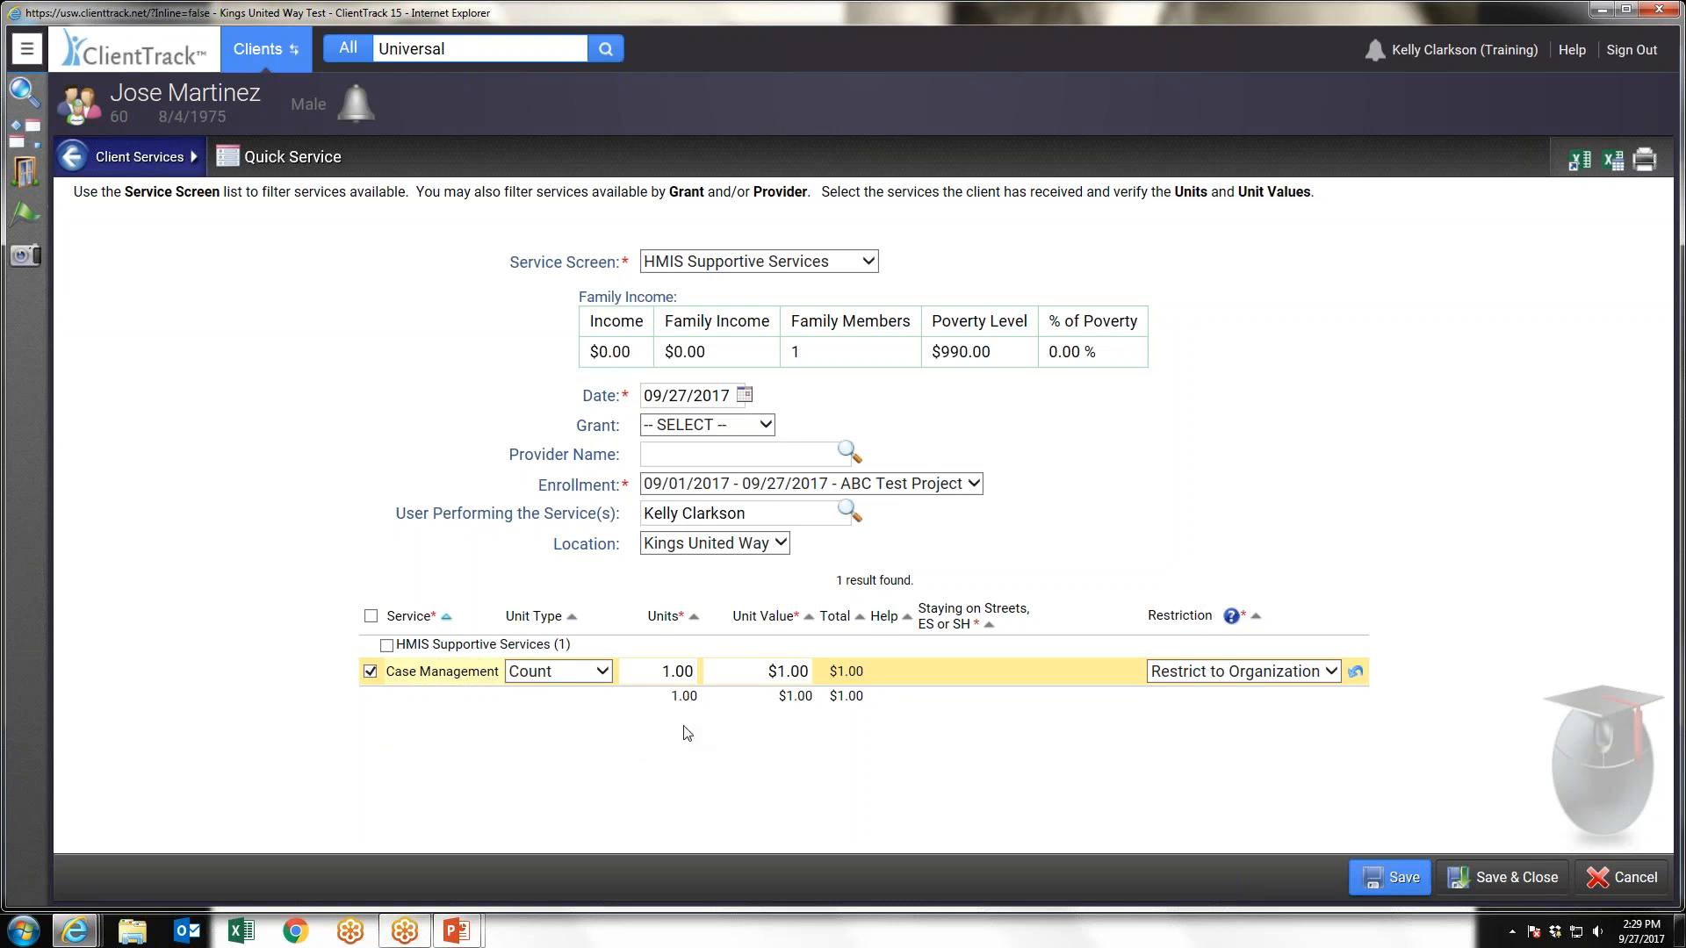
click(1517, 879)
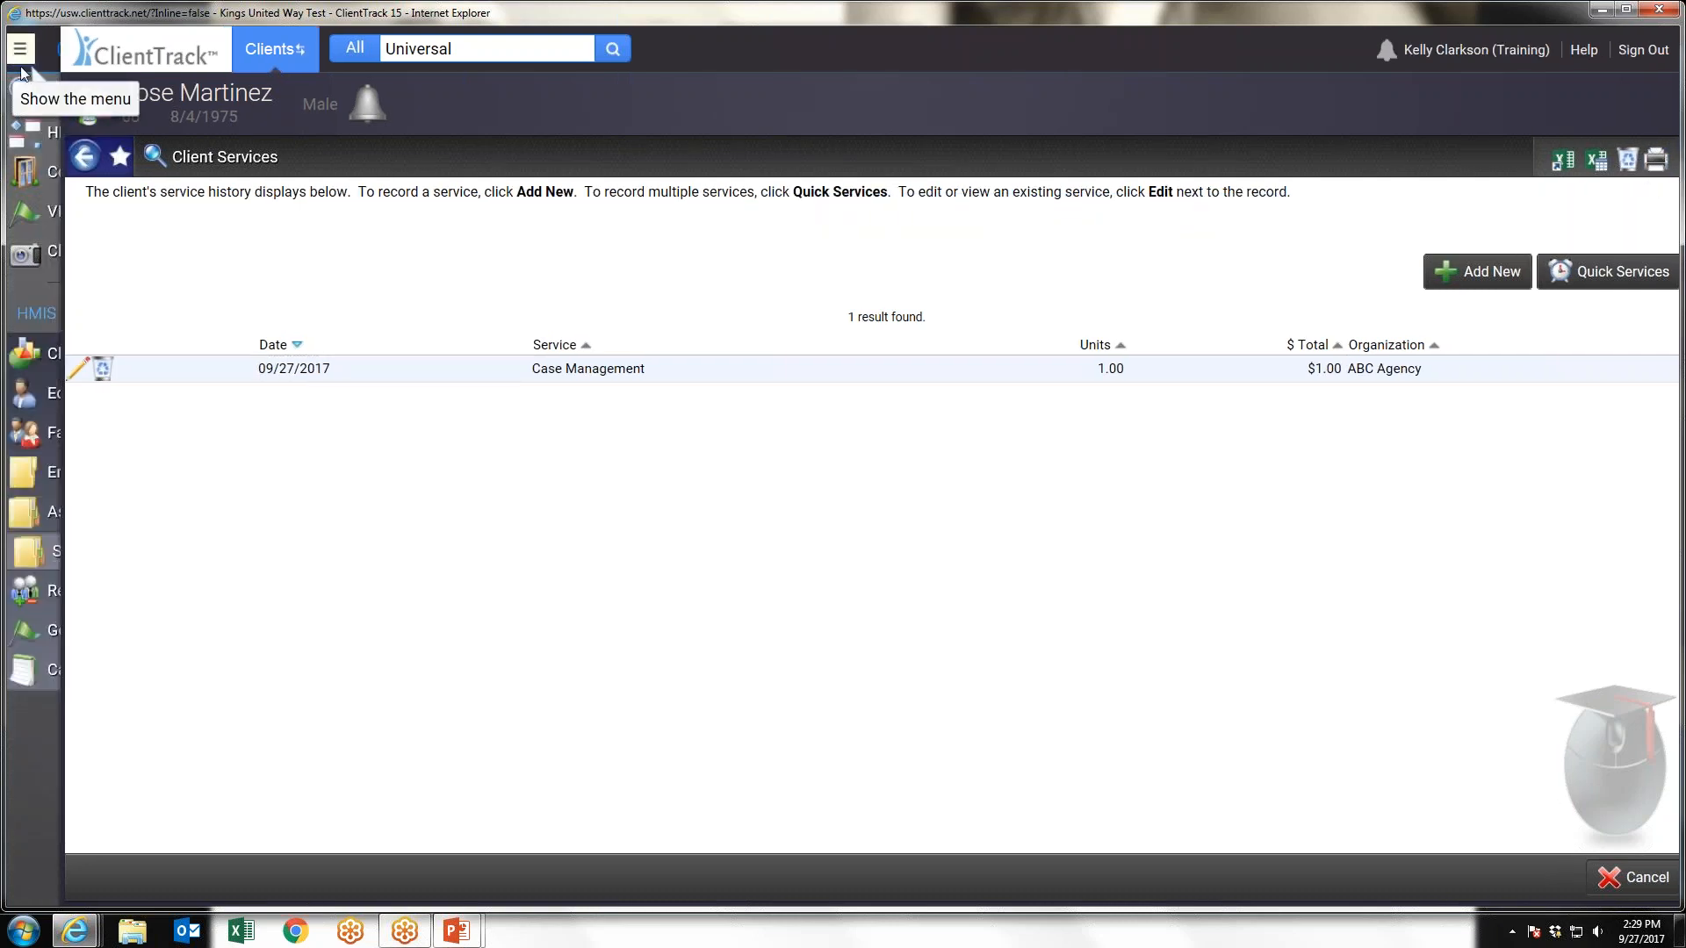
Pin the navigation menu open, search for clients without any criteria and open the second client in the results
click(33, 48)
click(272, 41)
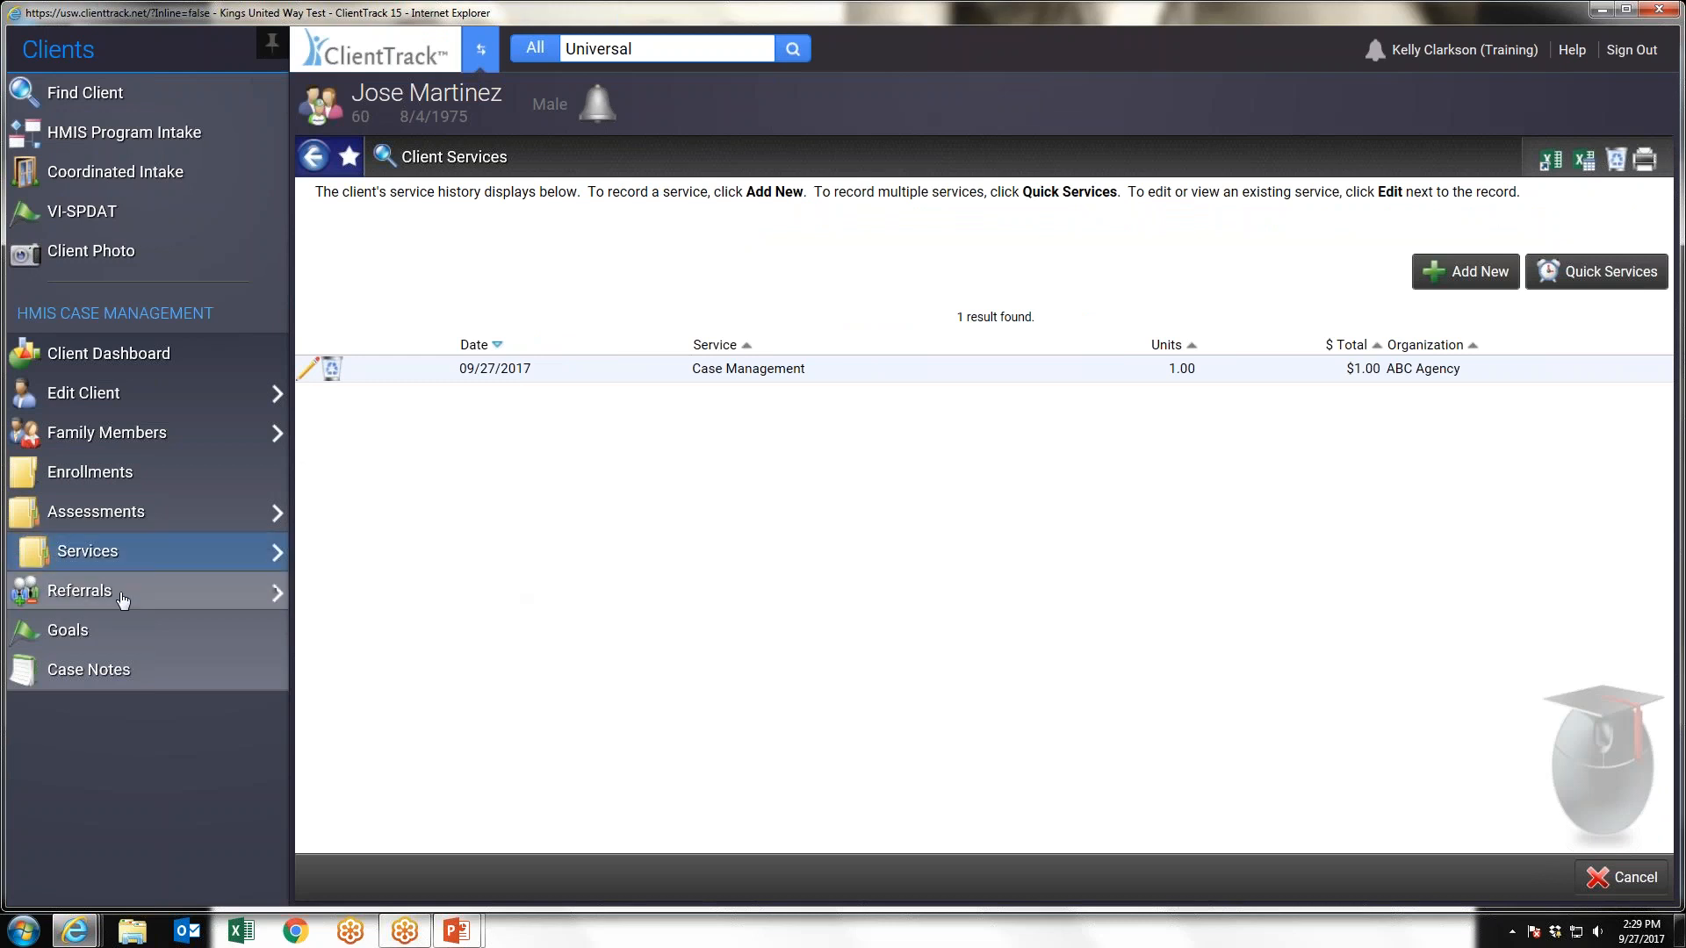
click(81, 95)
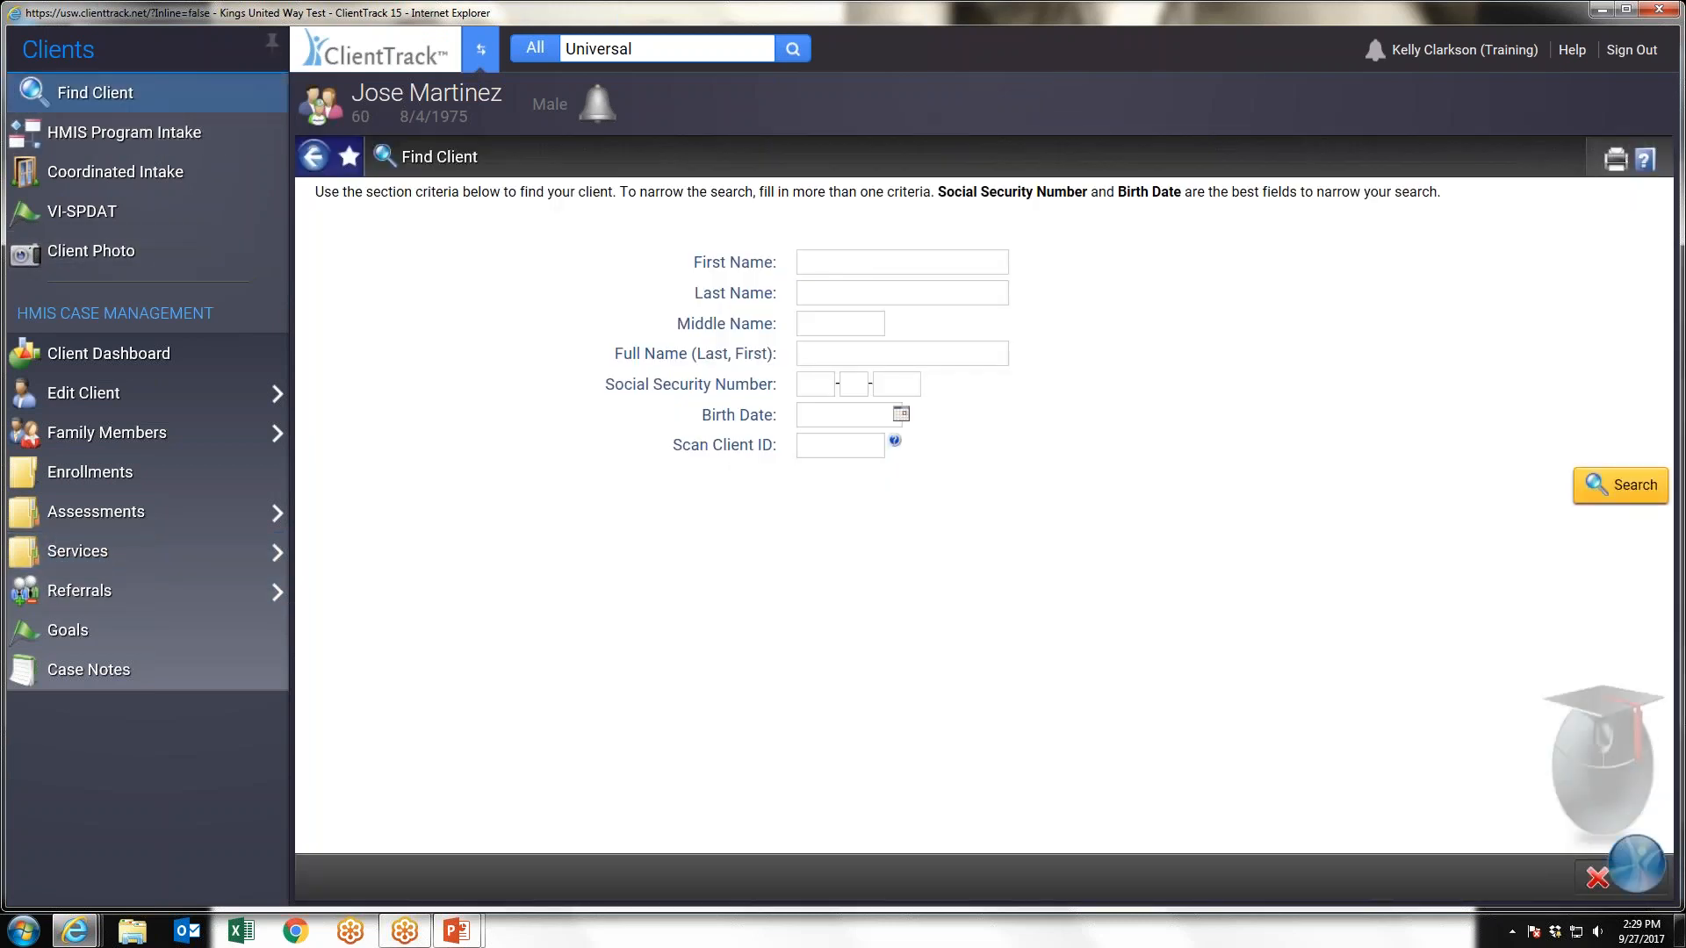
click(1632, 485)
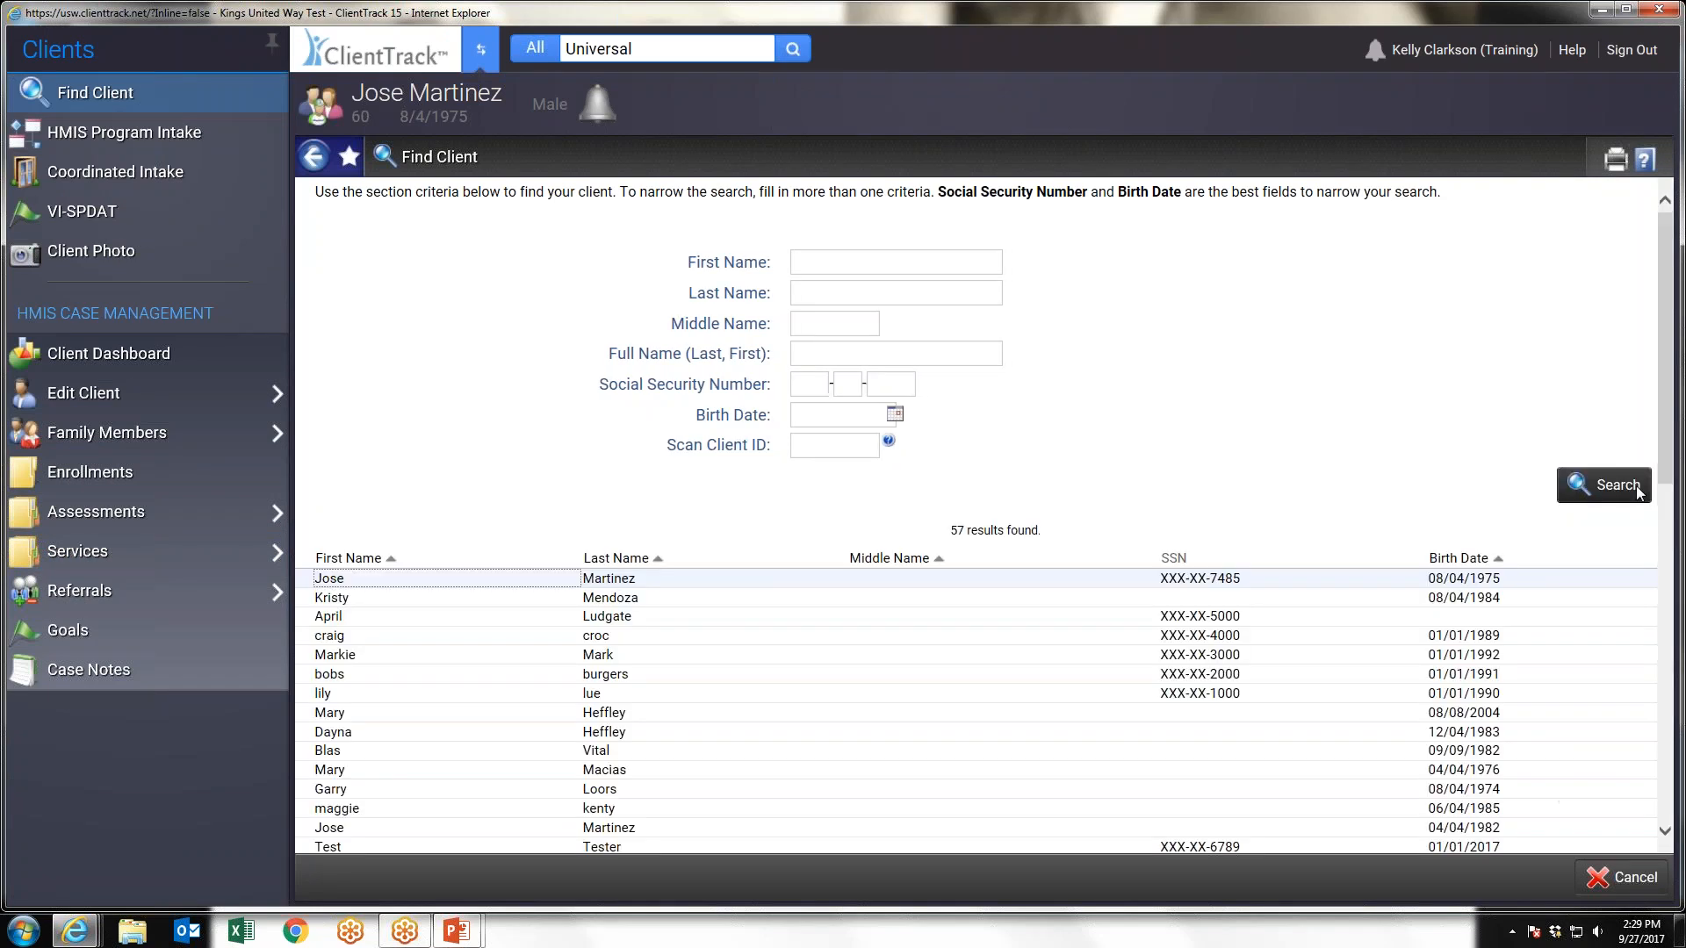
click(355, 606)
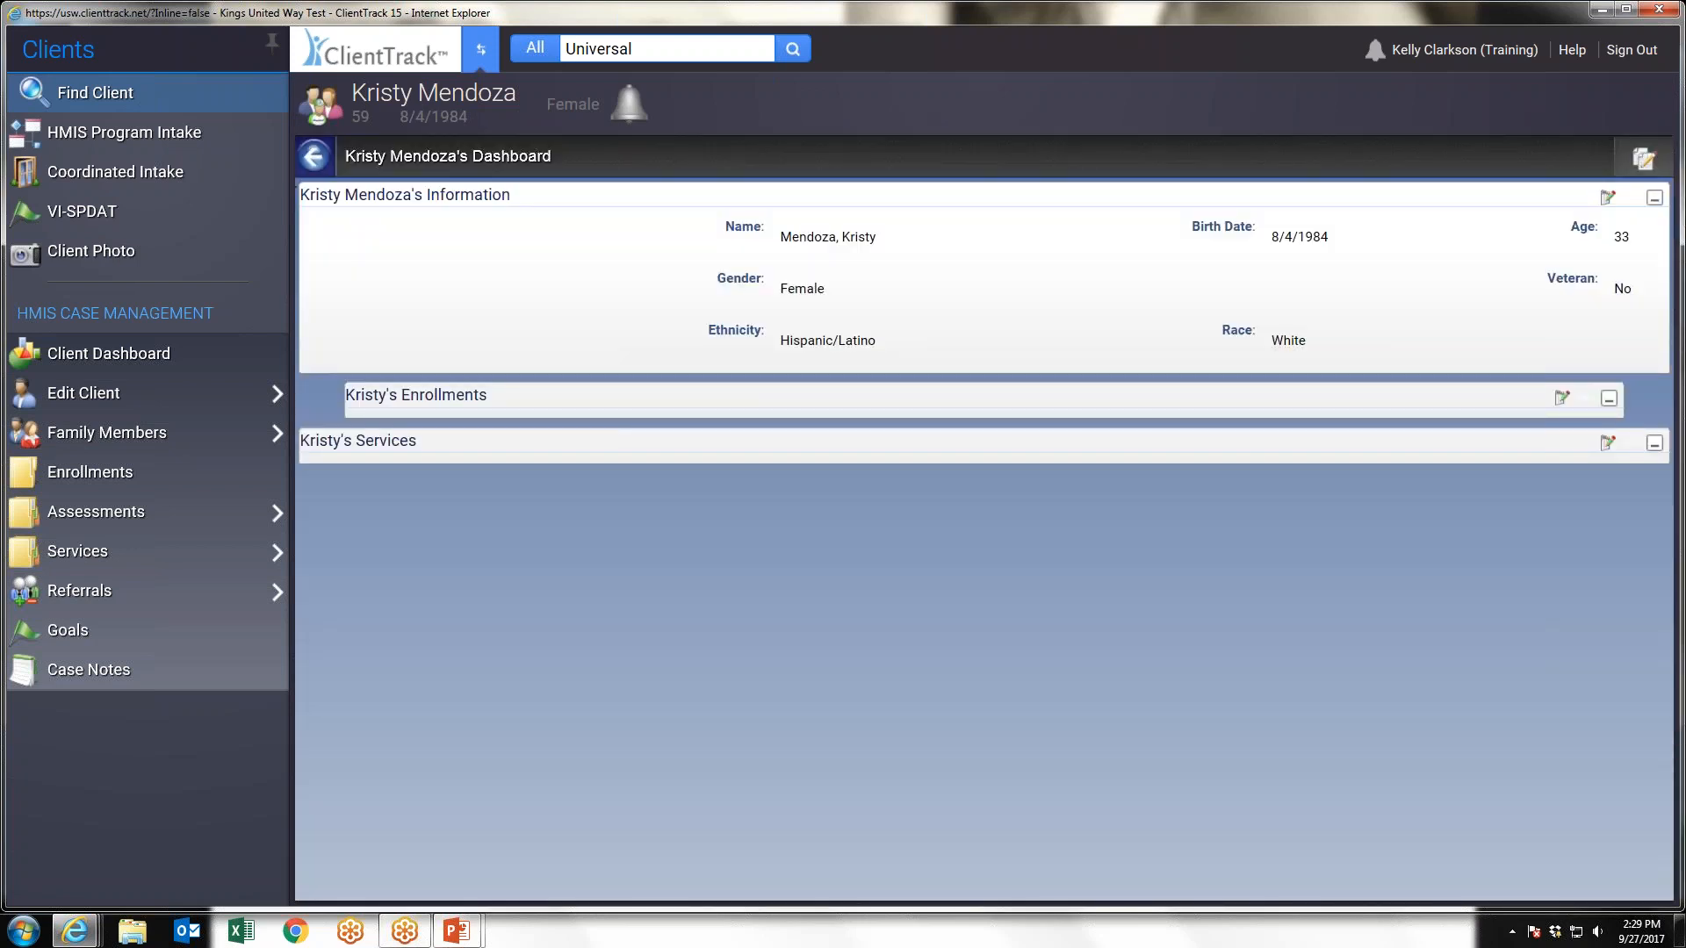
Open the client's Light House Rescue Mission referral for editing and set its status to Closed
click(86, 595)
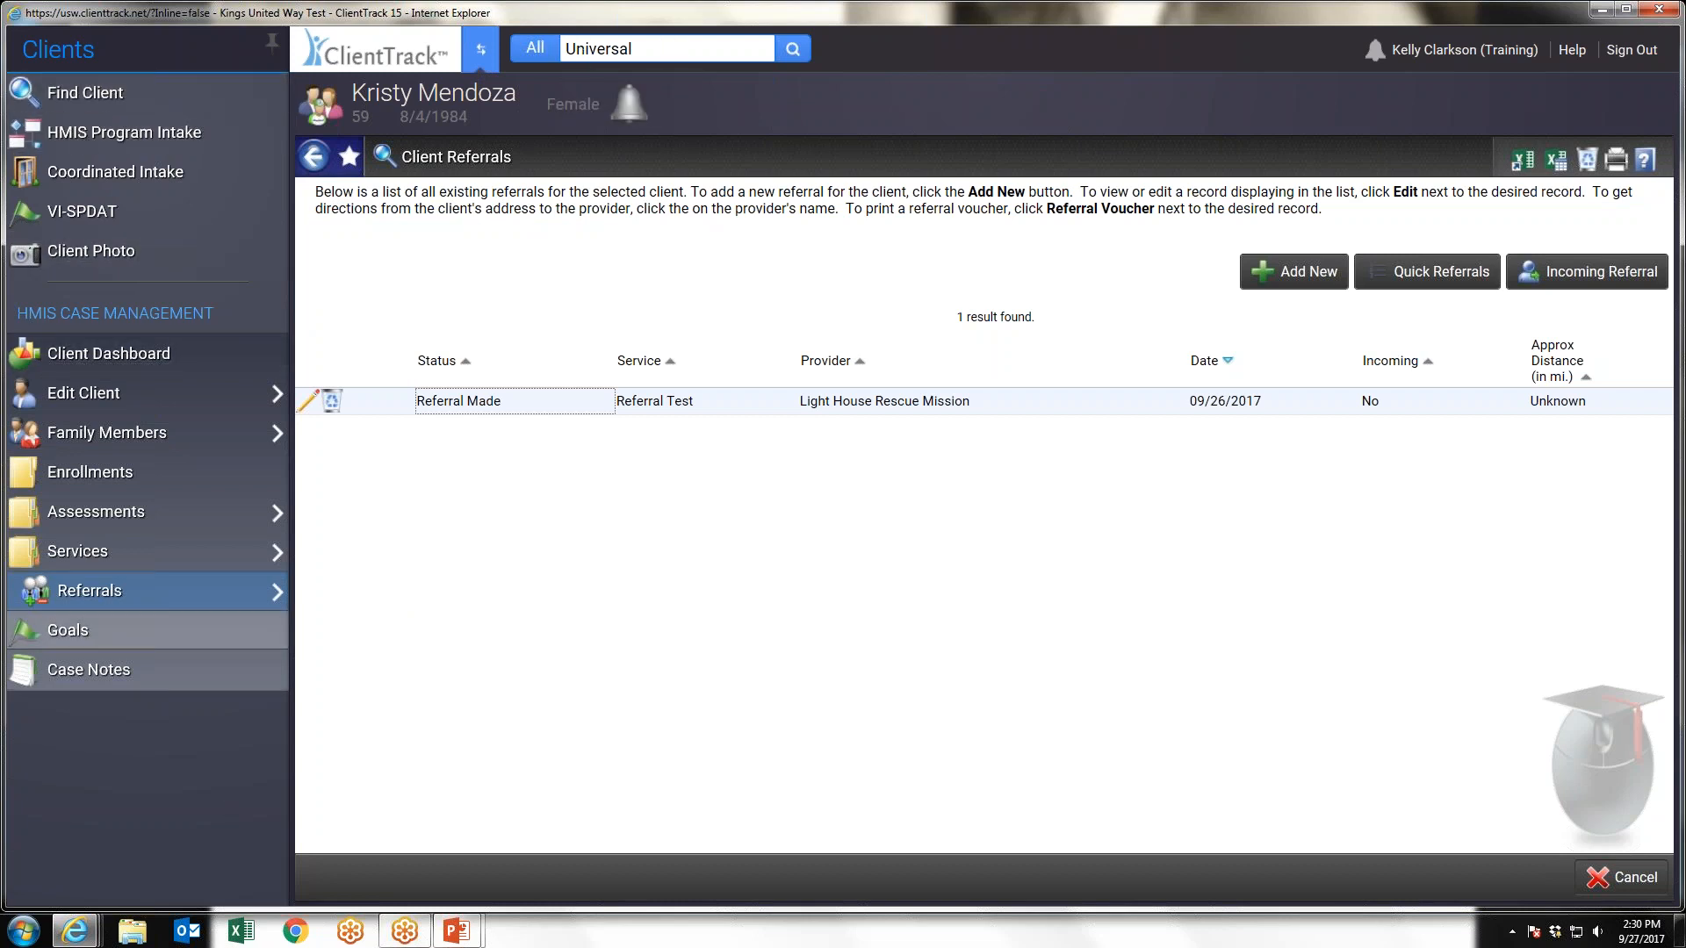
mouse_move(101, 604)
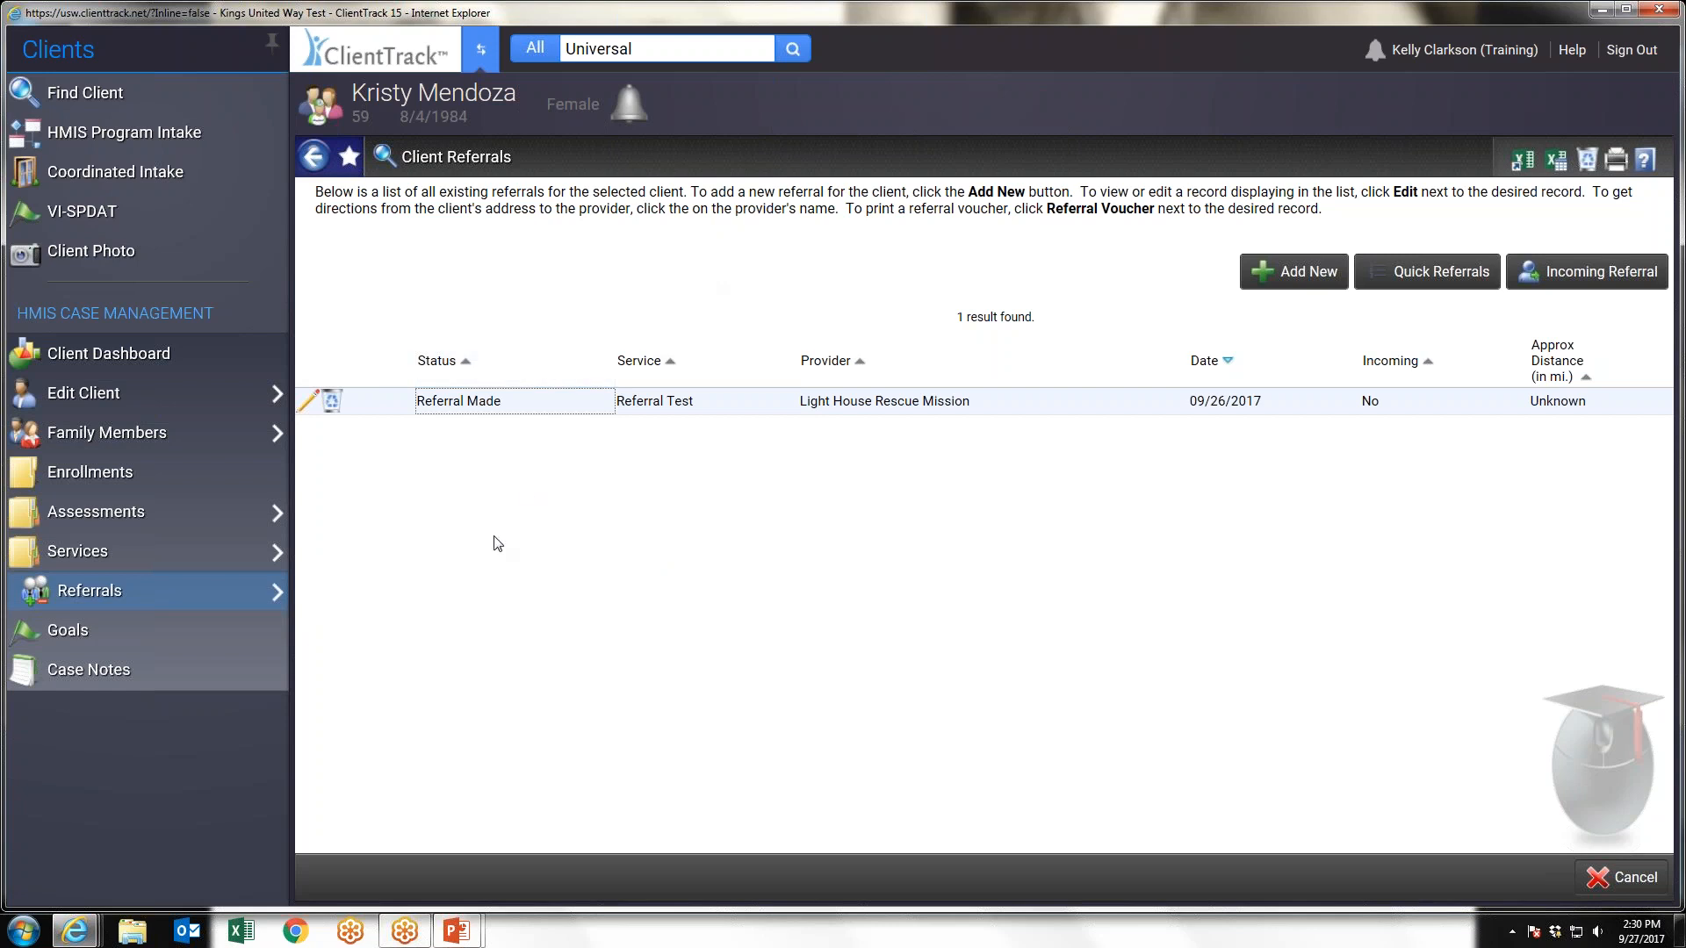
click(308, 406)
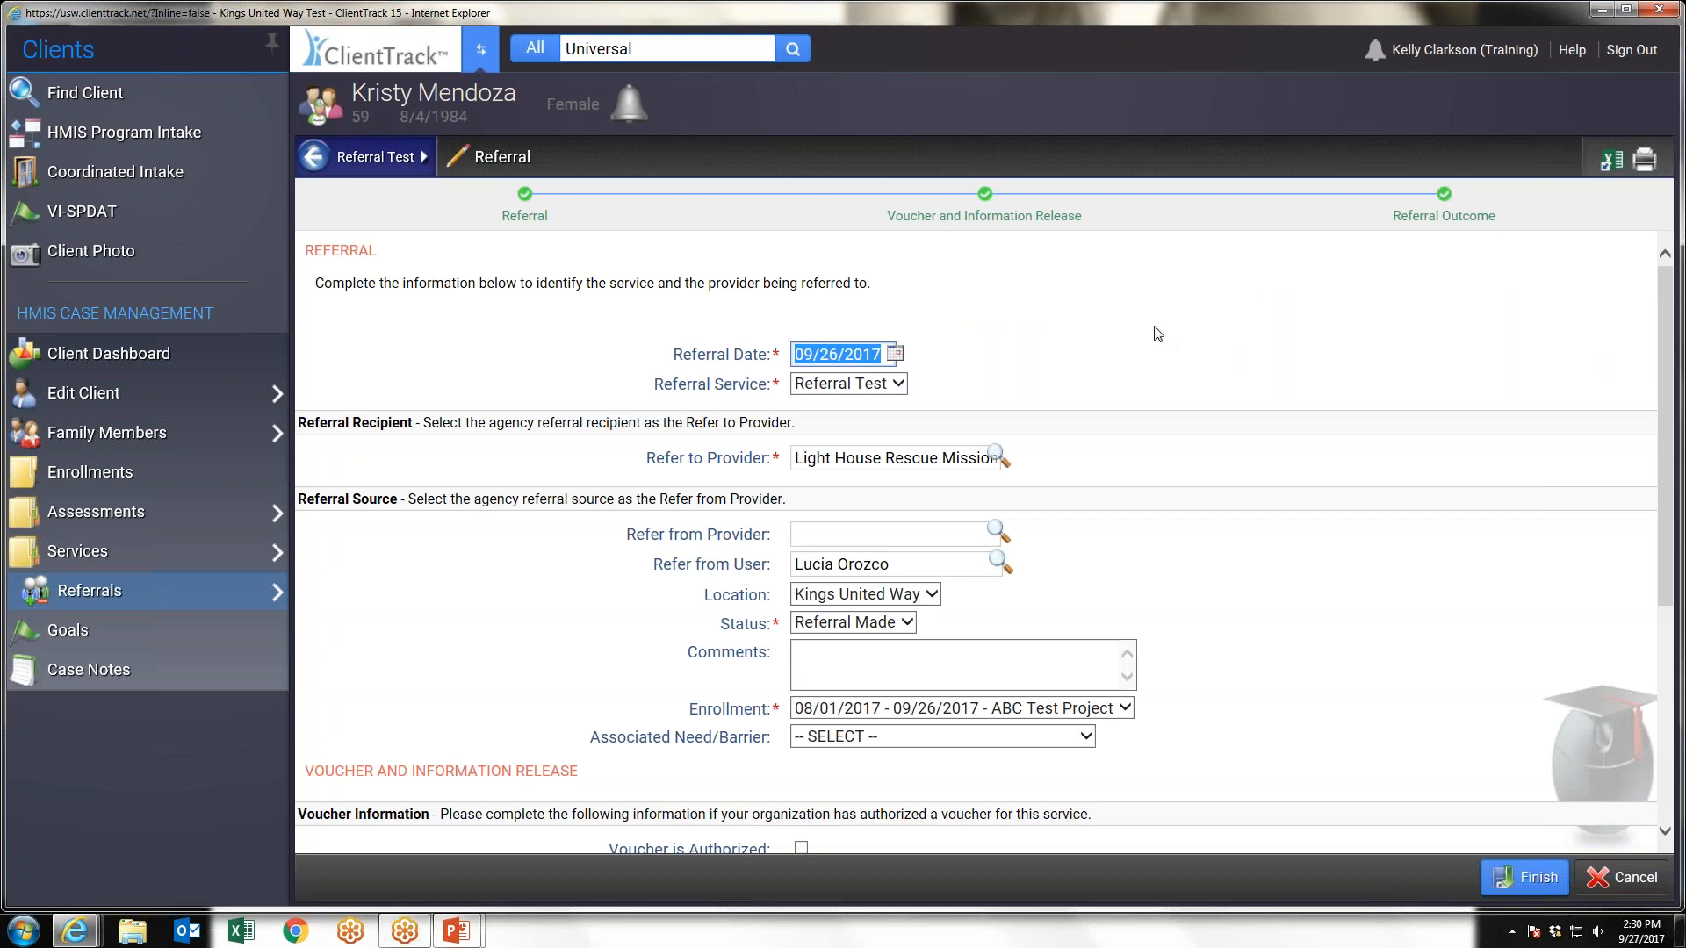
scroll(1157, 333, down, 1)
scroll(1157, 334, down, 2)
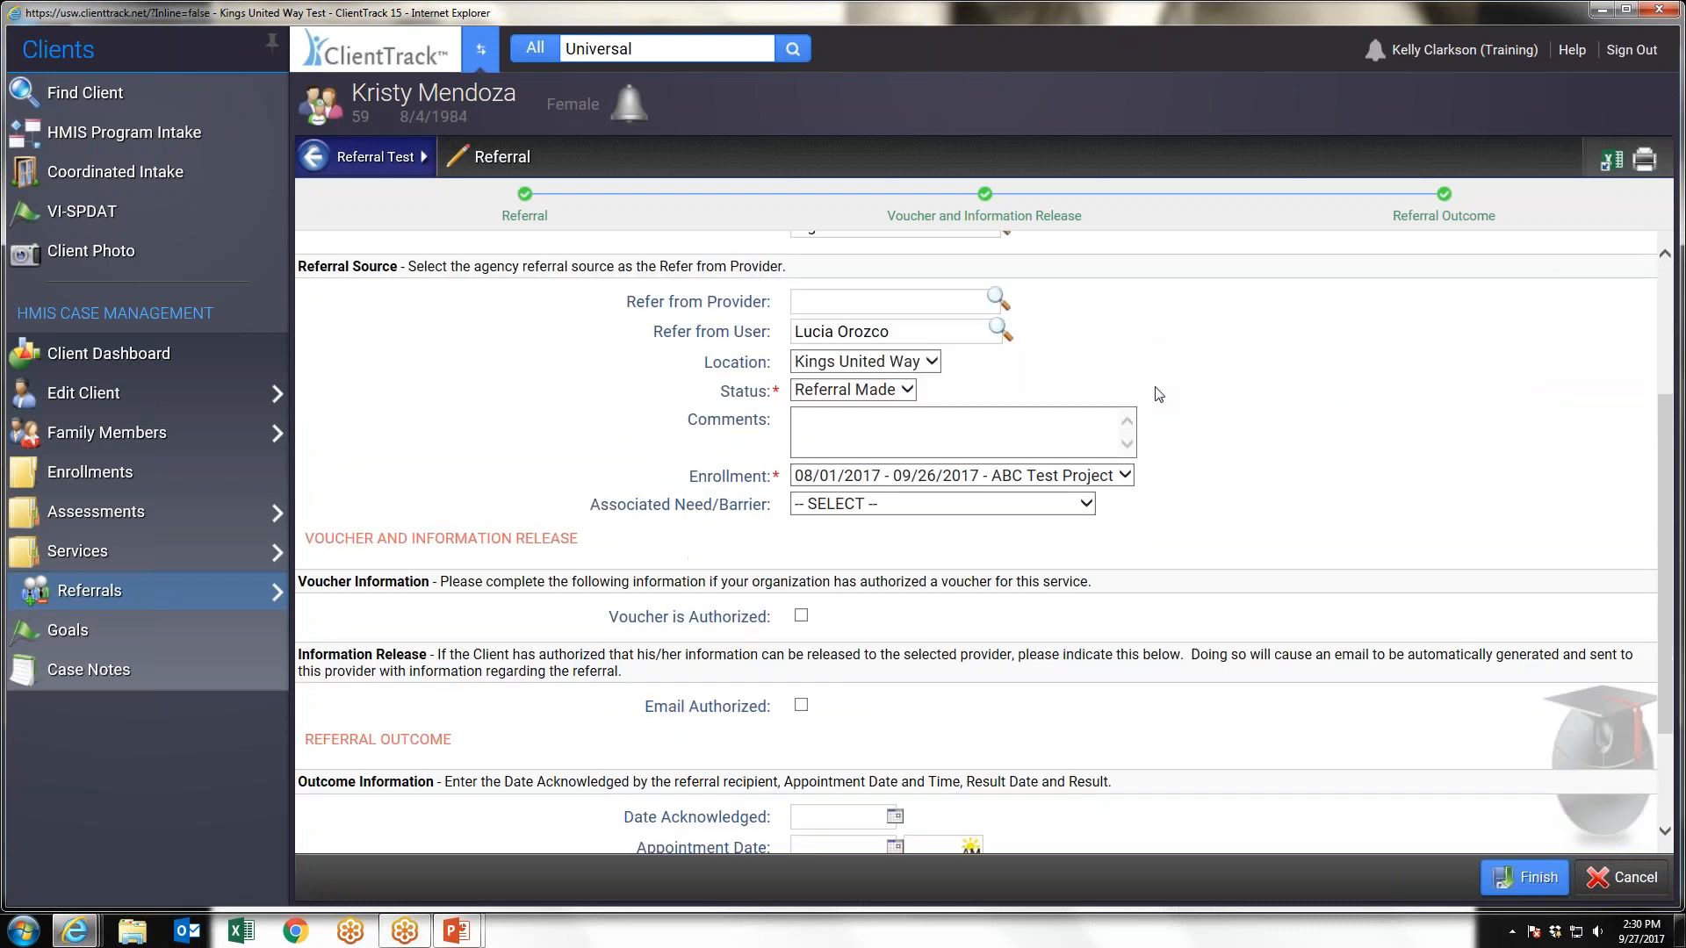
scroll(1157, 394, down, 1)
click(891, 349)
click(879, 361)
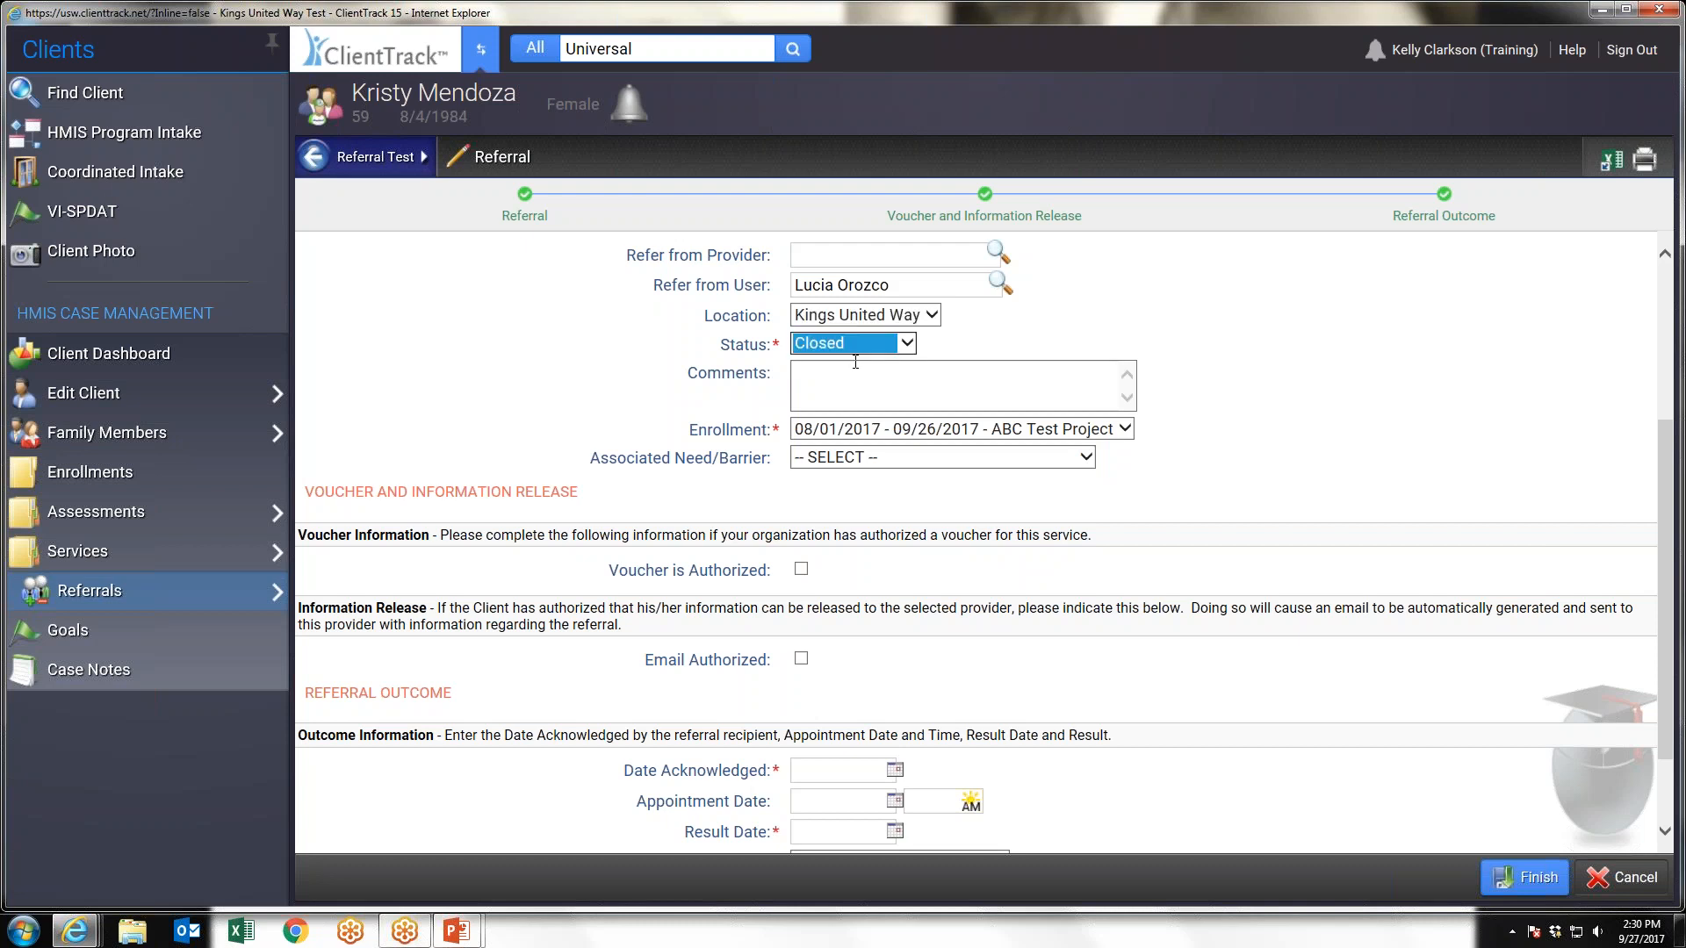
click(996, 342)
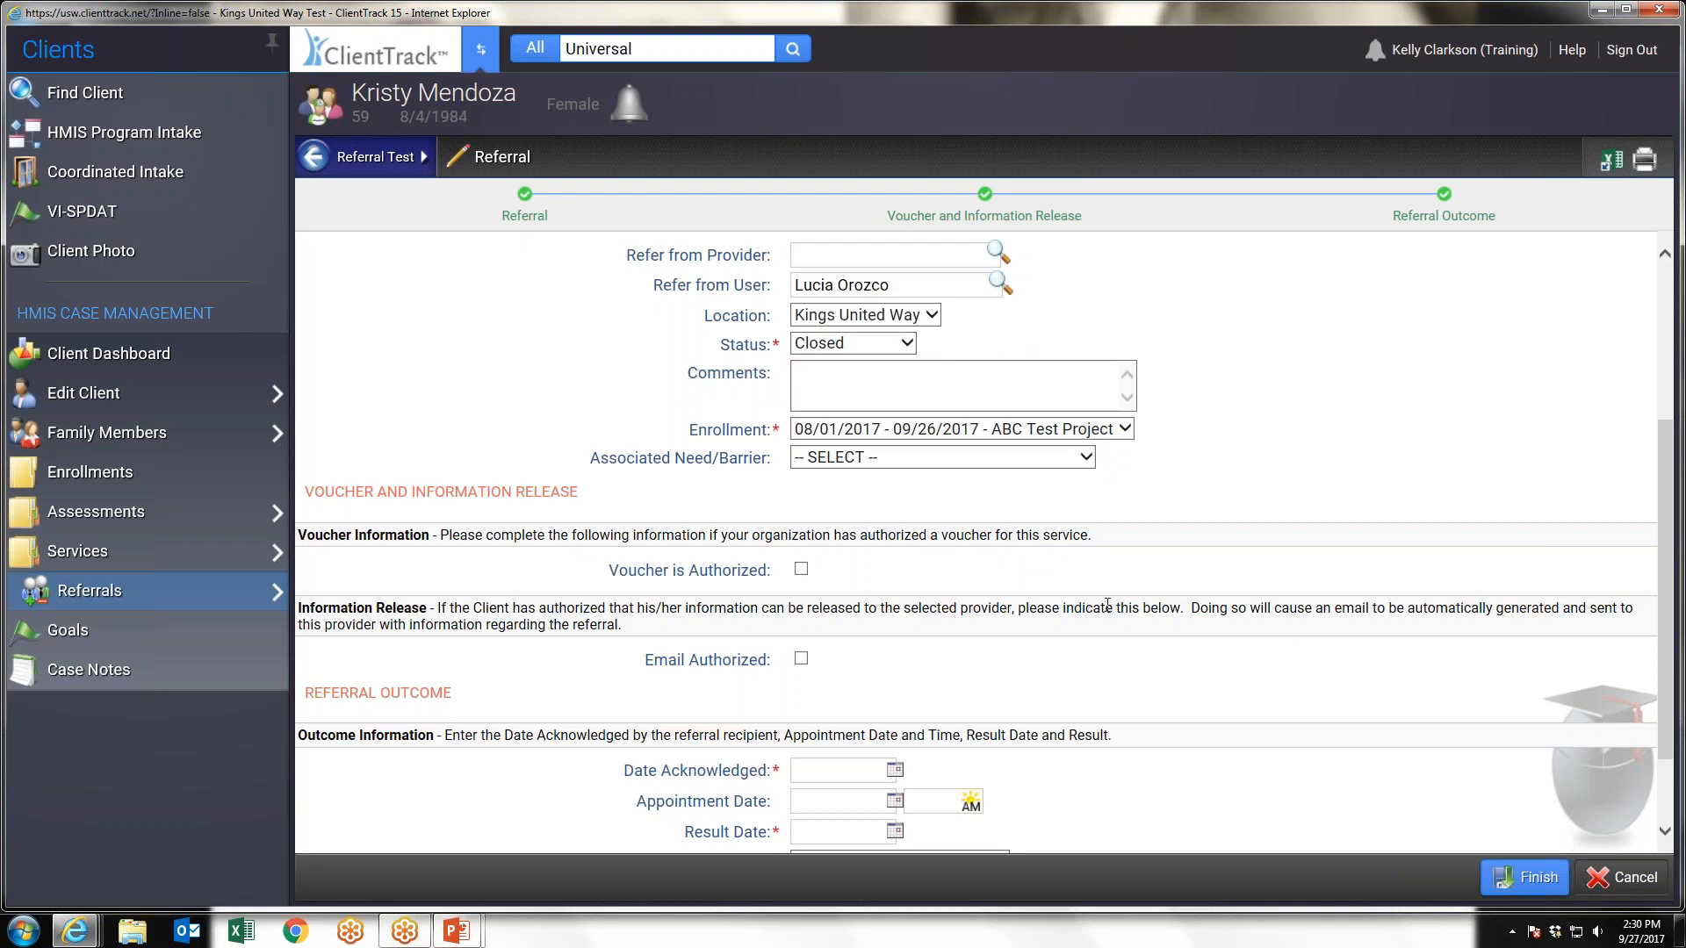
Set the referral outcome's Date Acknowledged and Result Date to 09/27/2017
scroll(1107, 604, down, 2)
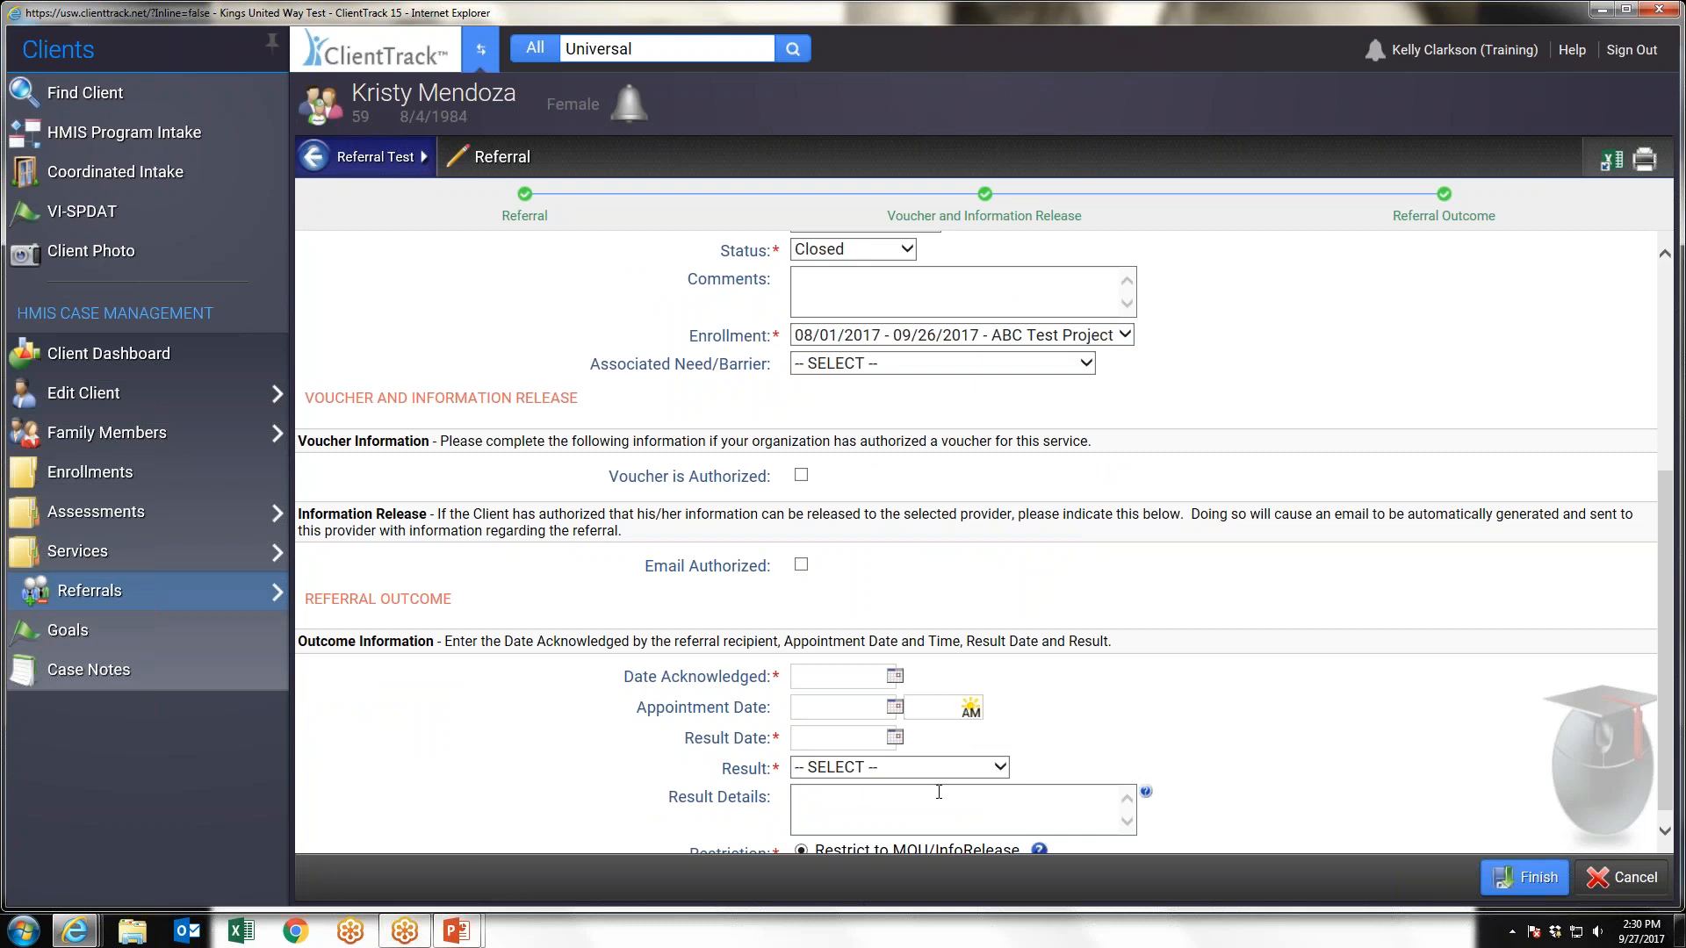
scroll(939, 792, down, 1)
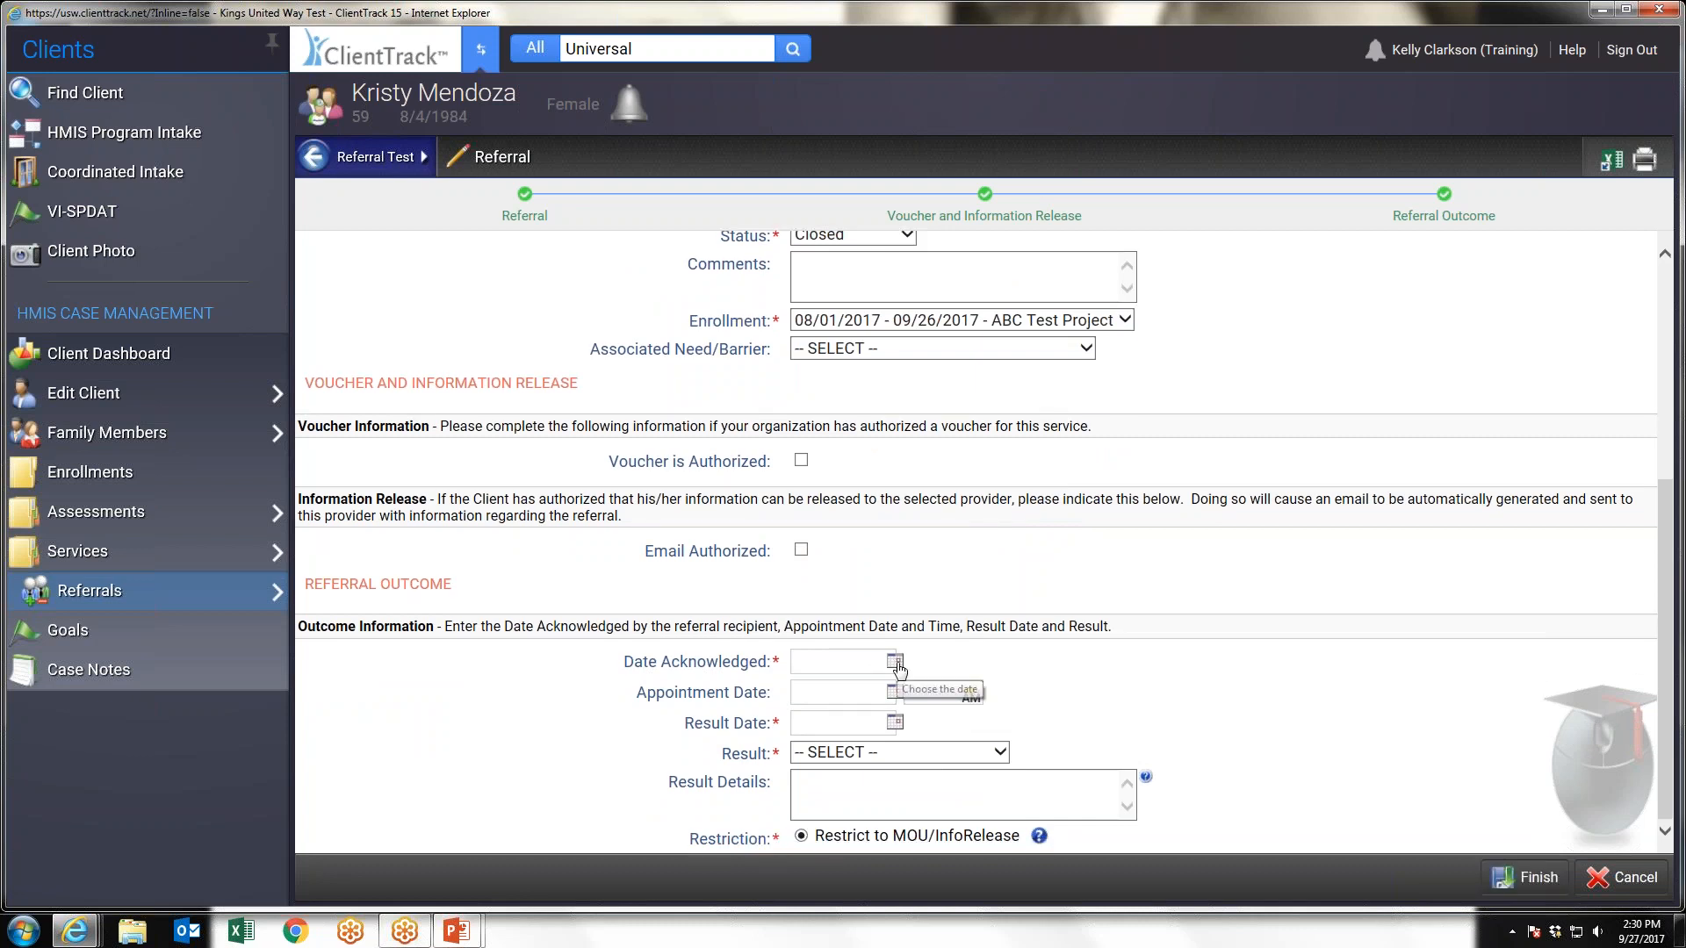
click(897, 664)
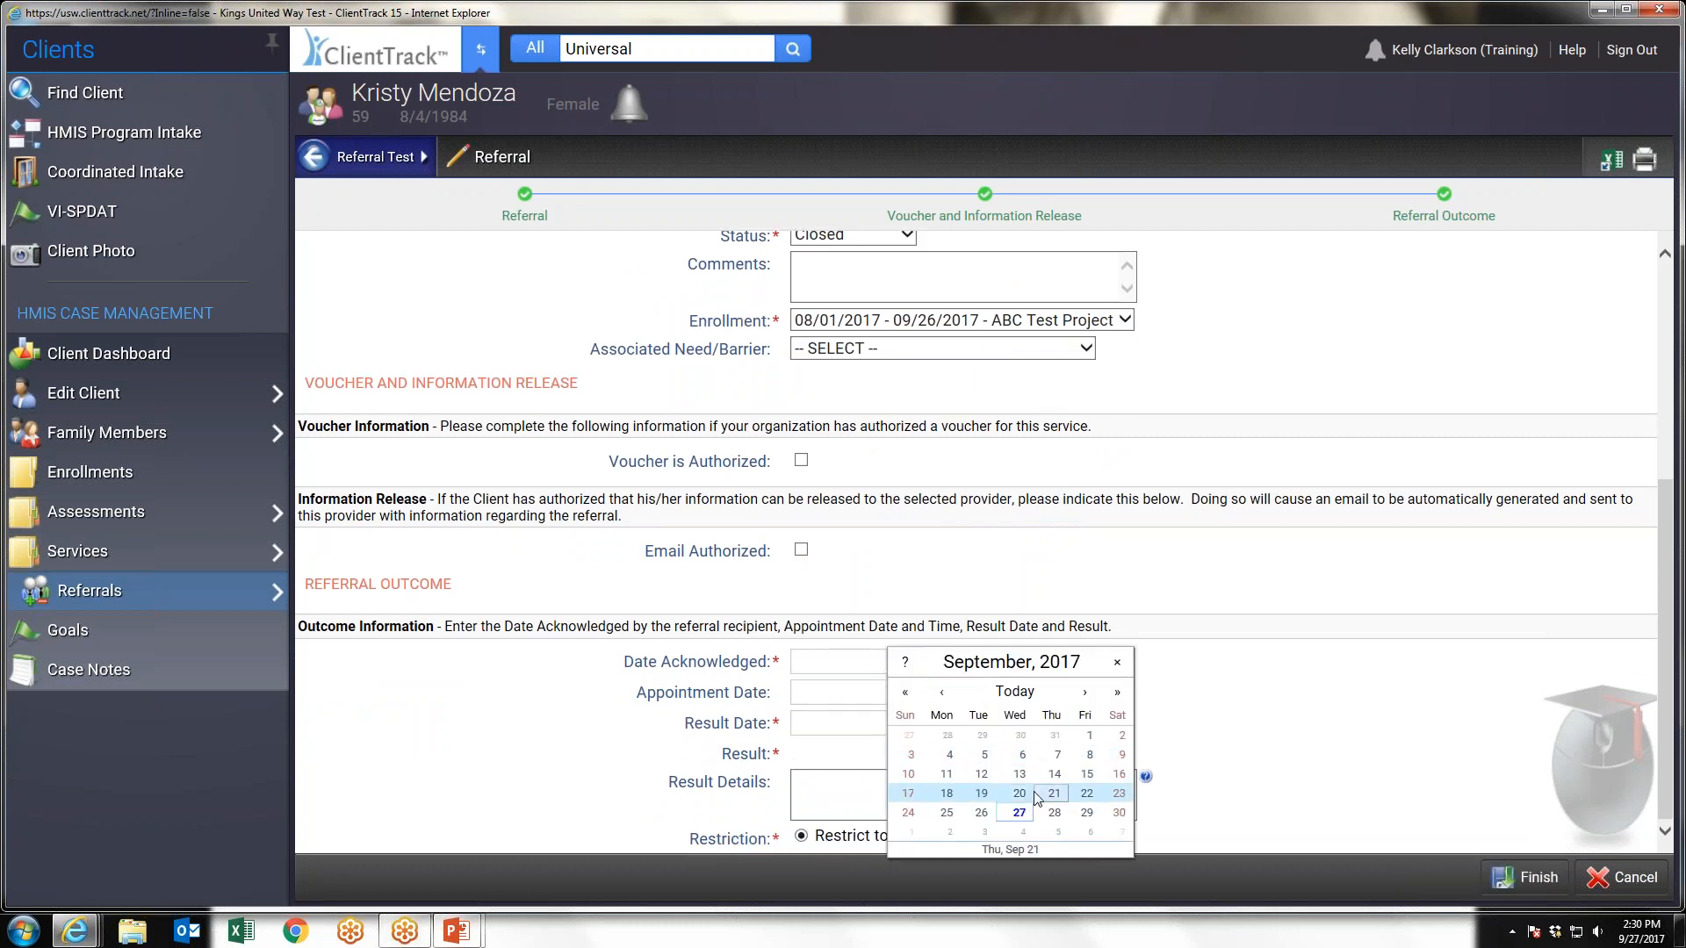
scroll(1089, 644, up, 5)
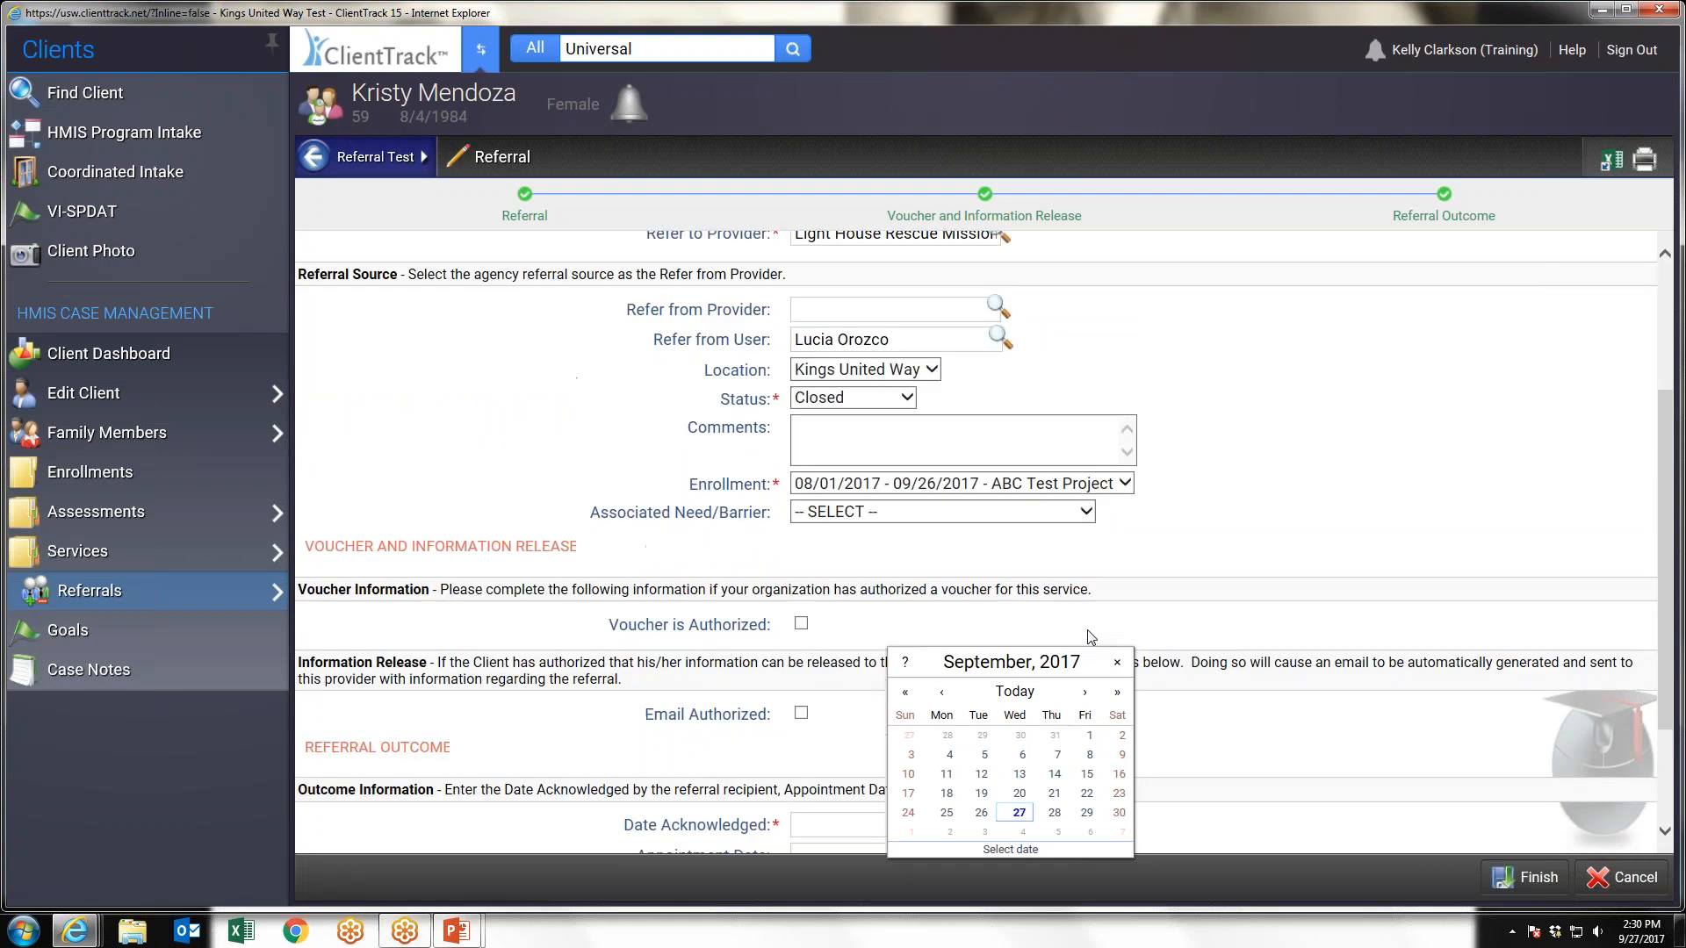
scroll(1100, 597, down, 2)
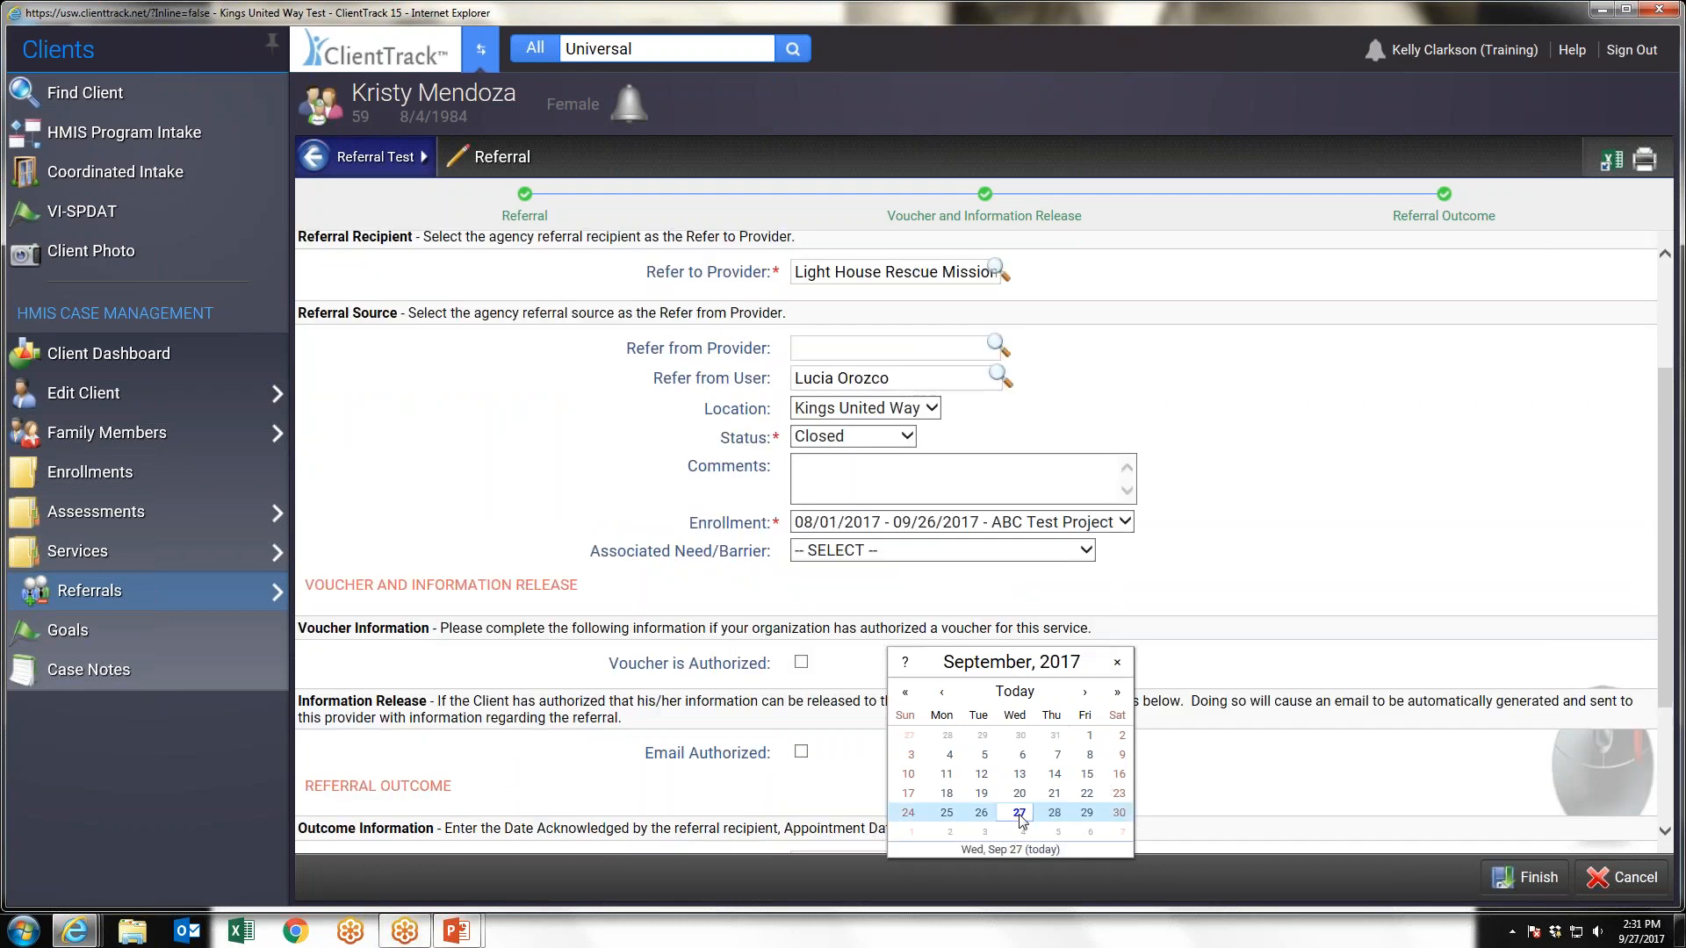
click(1019, 813)
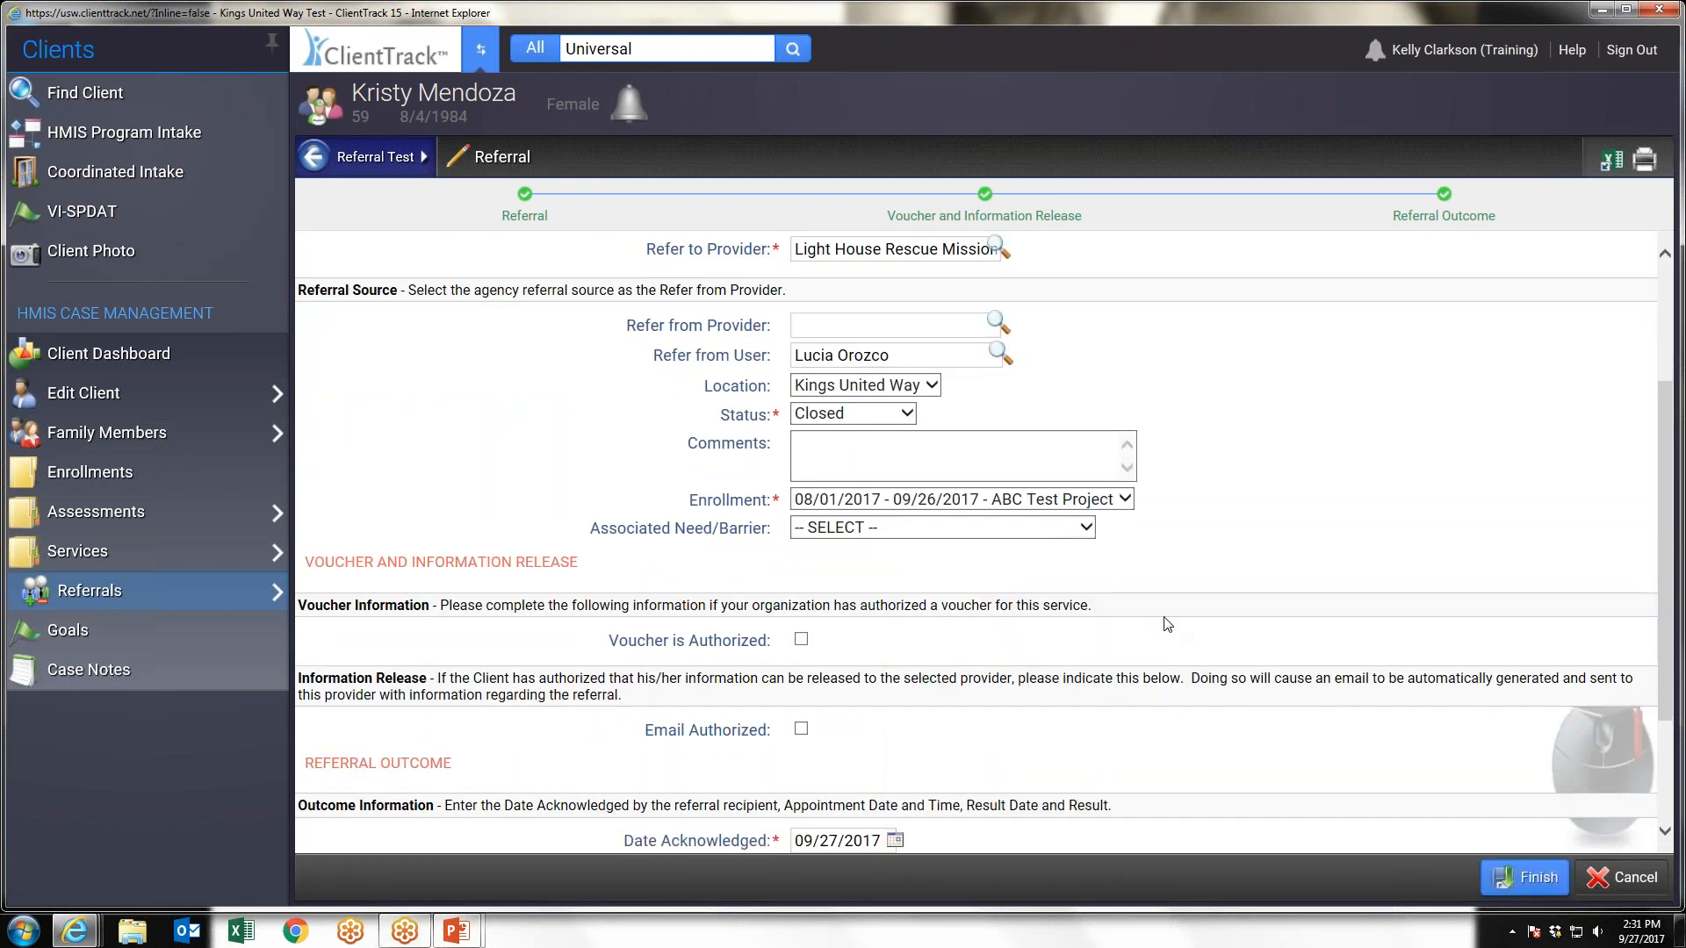
scroll(1168, 624, down, 2)
click(895, 723)
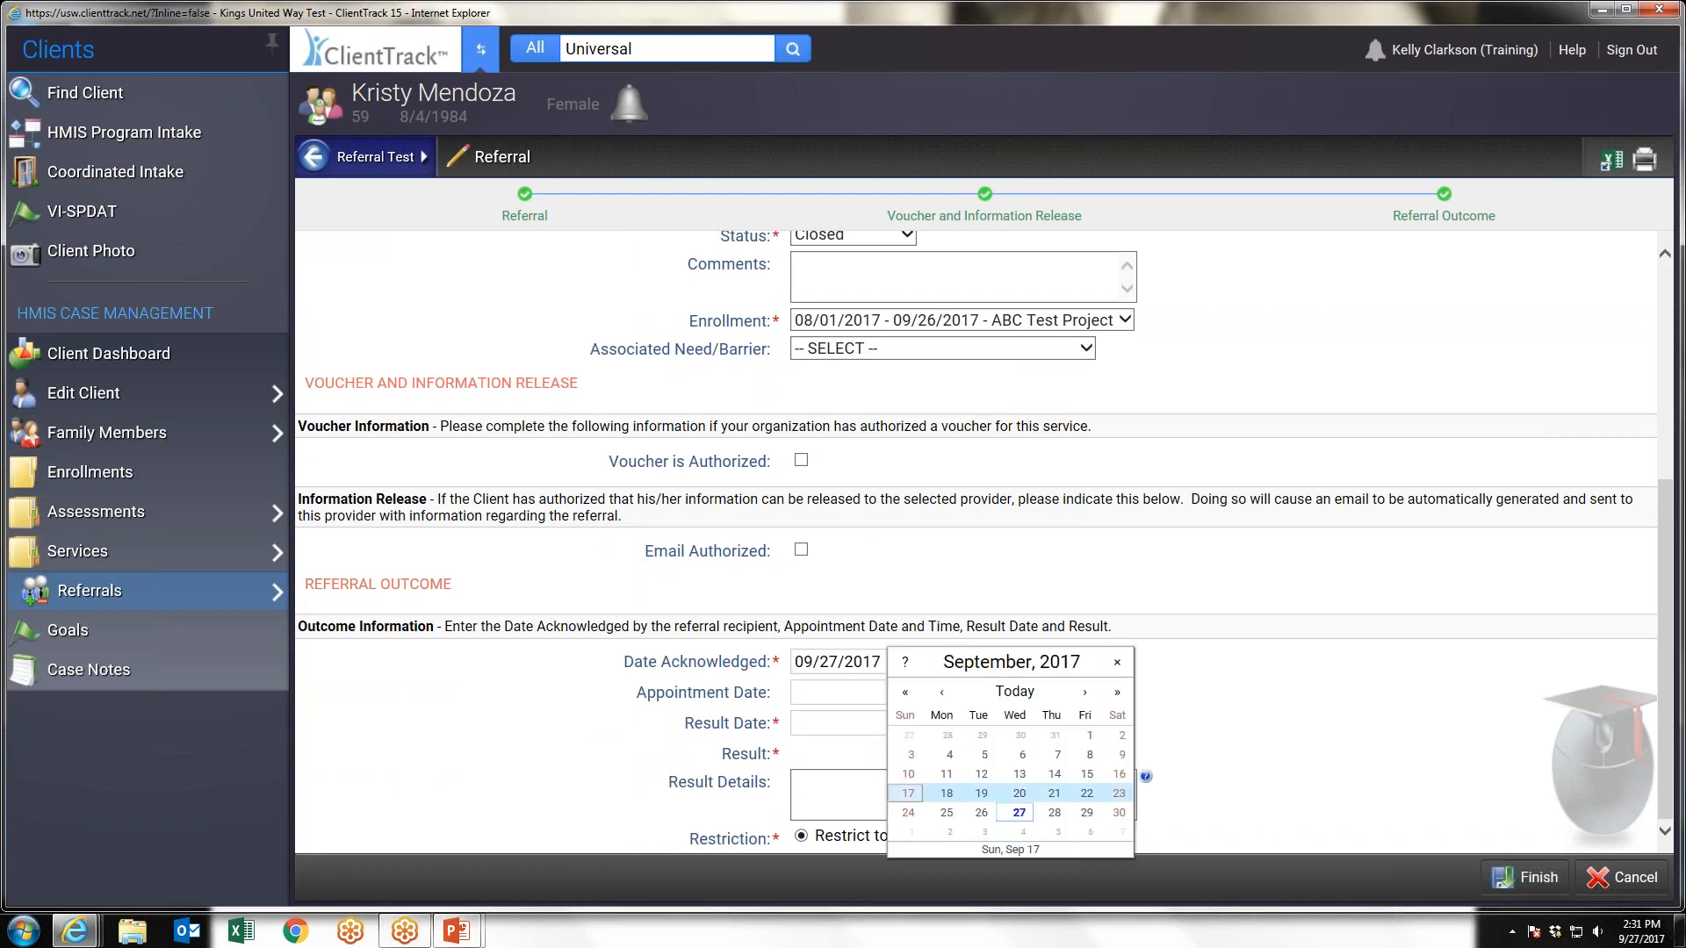
click(1019, 814)
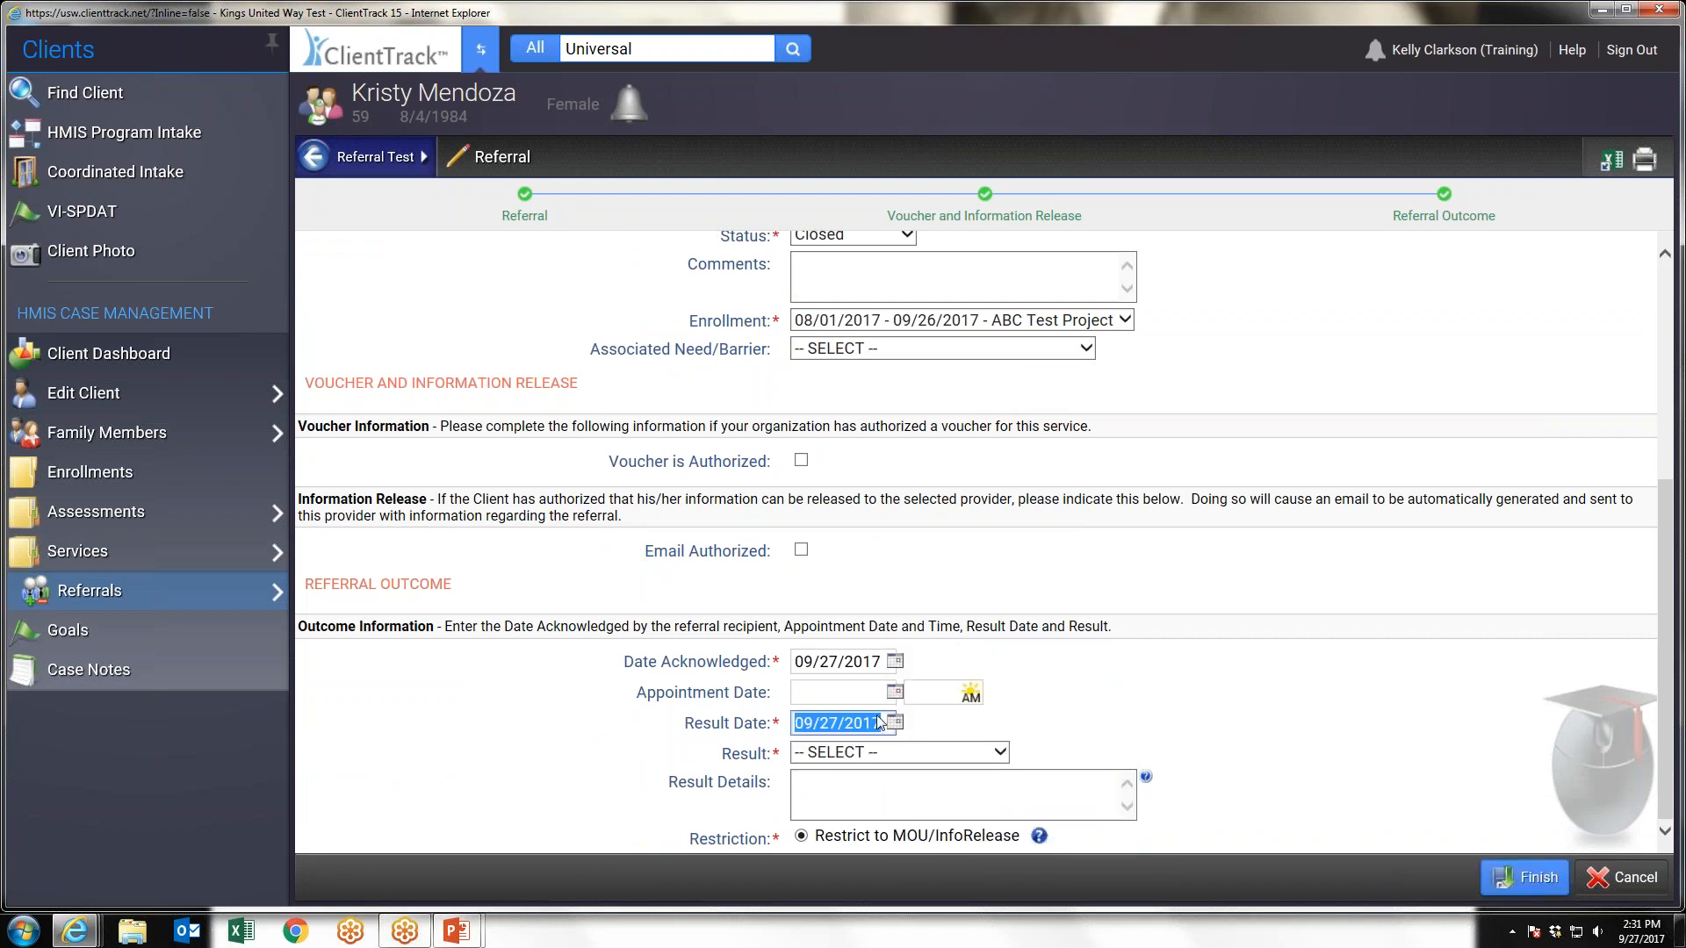
Set the referral result to Enrolled in Program and finish the referral
click(878, 753)
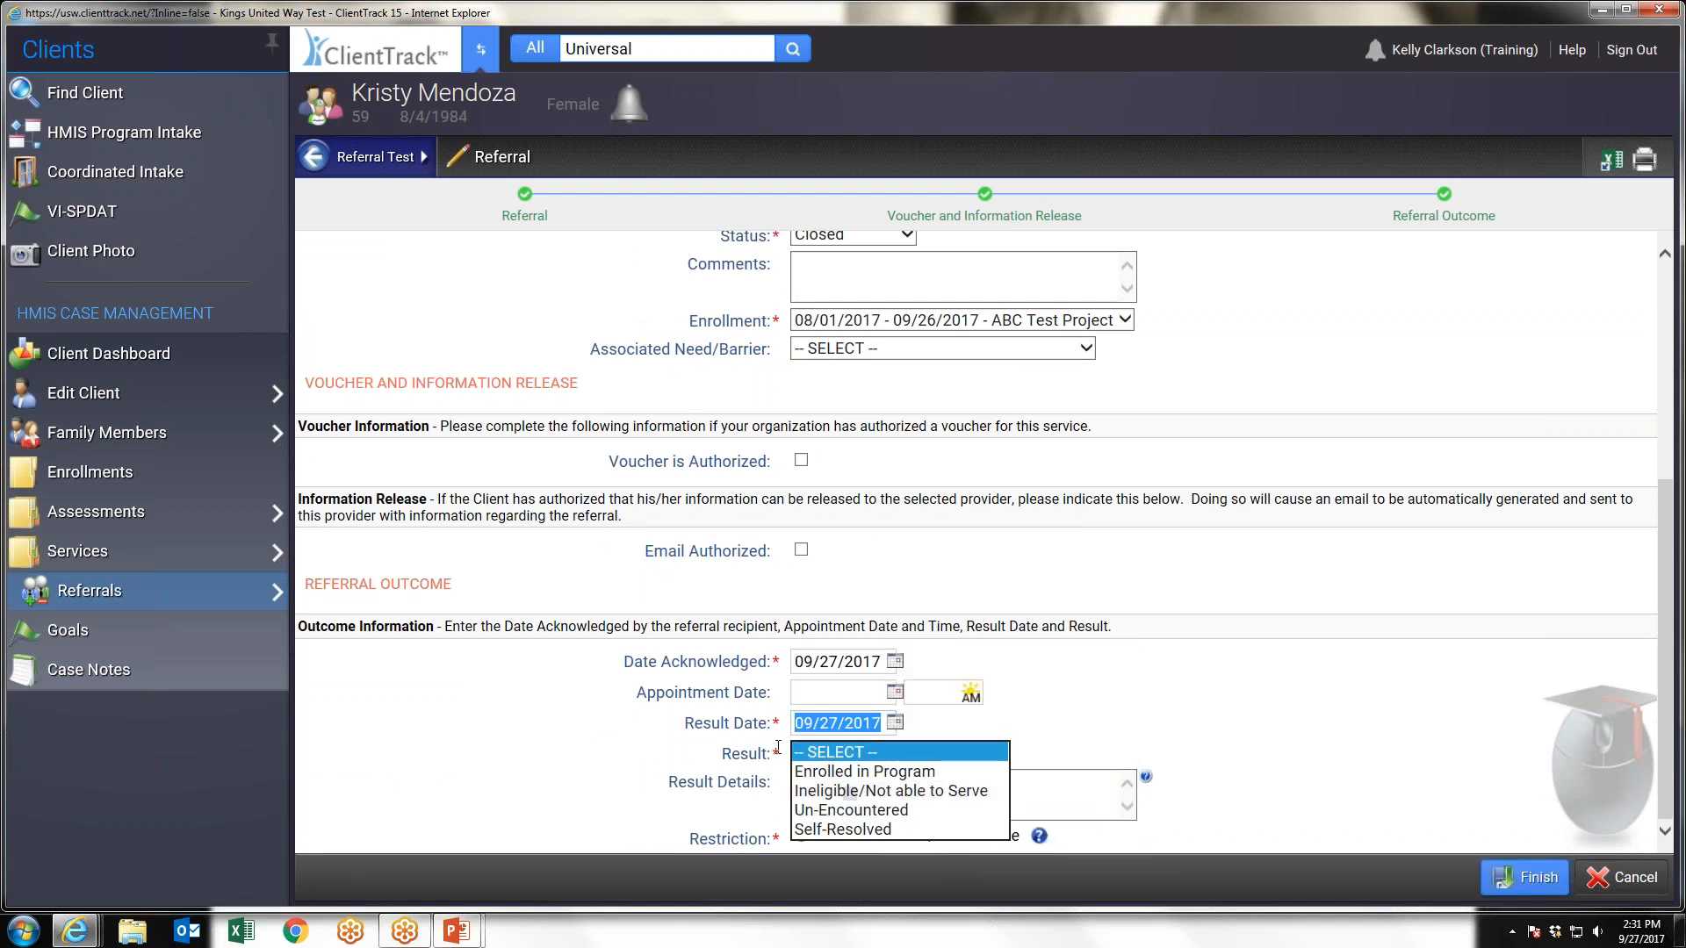
click(865, 771)
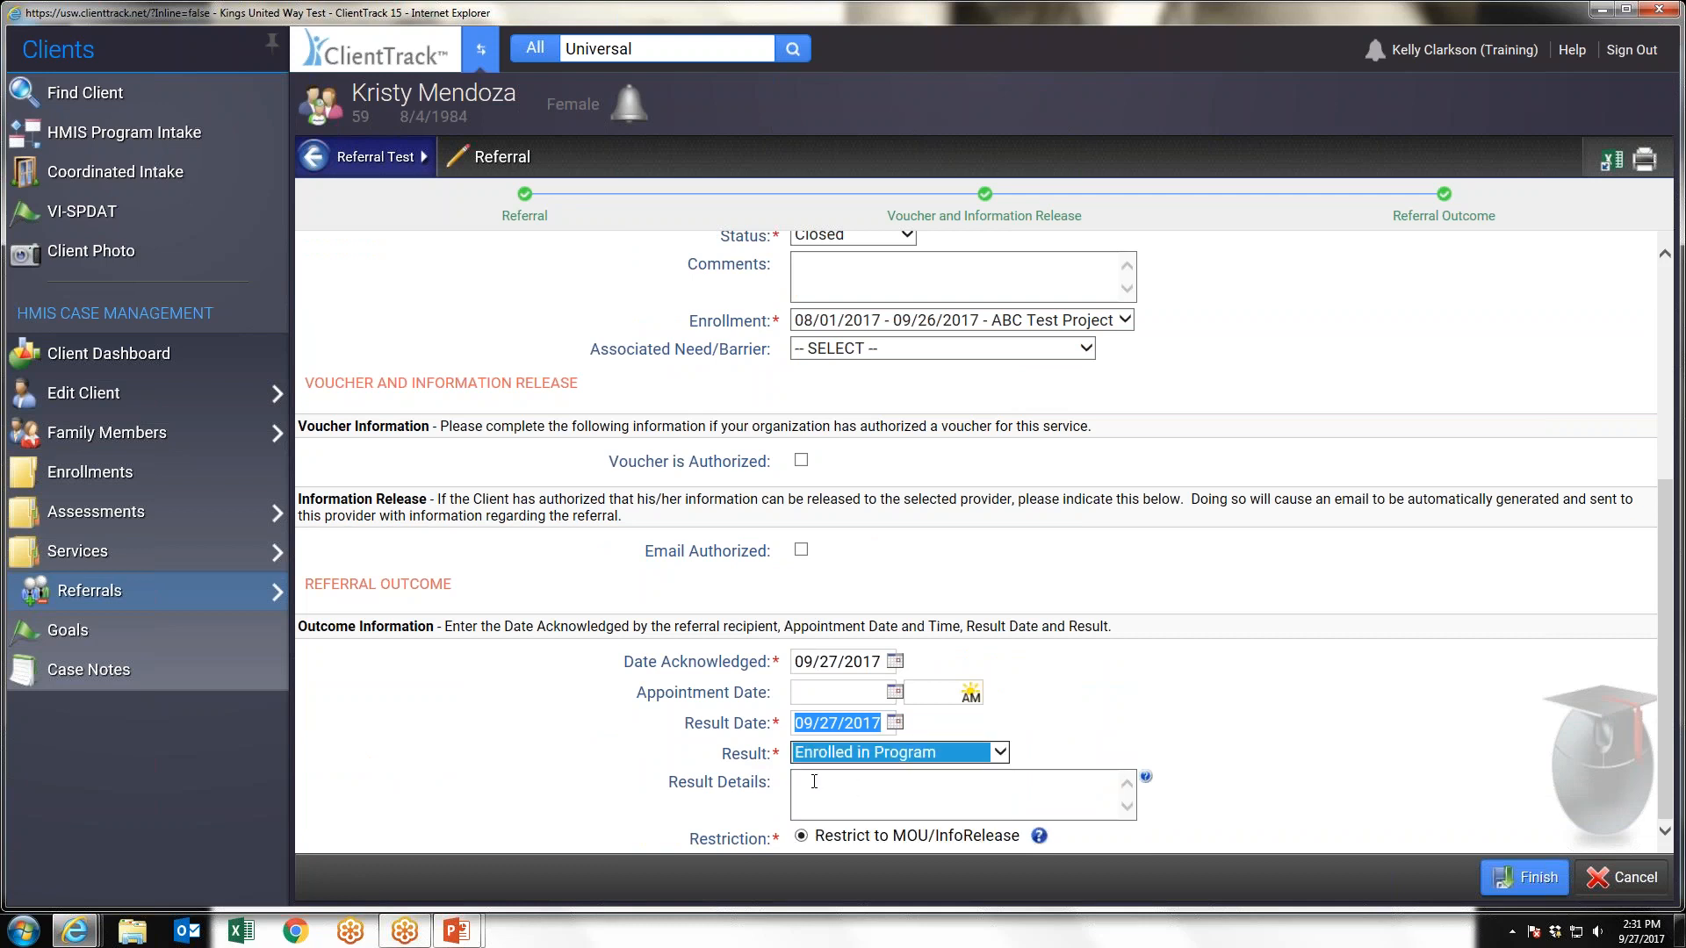
click(865, 786)
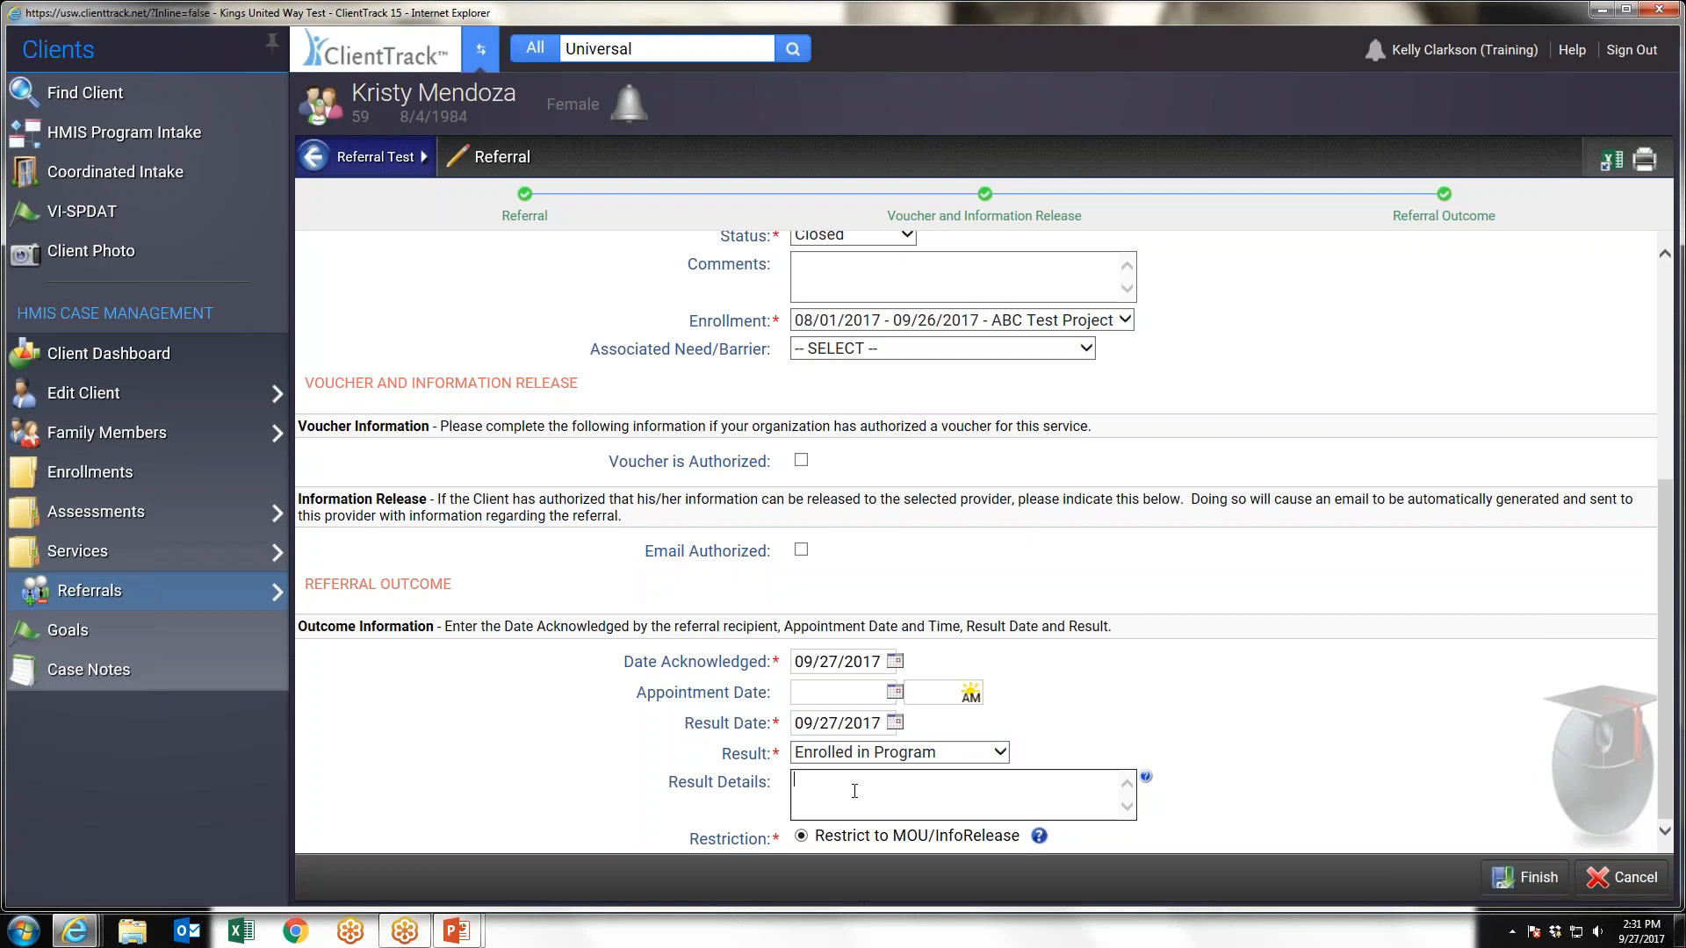
click(1542, 878)
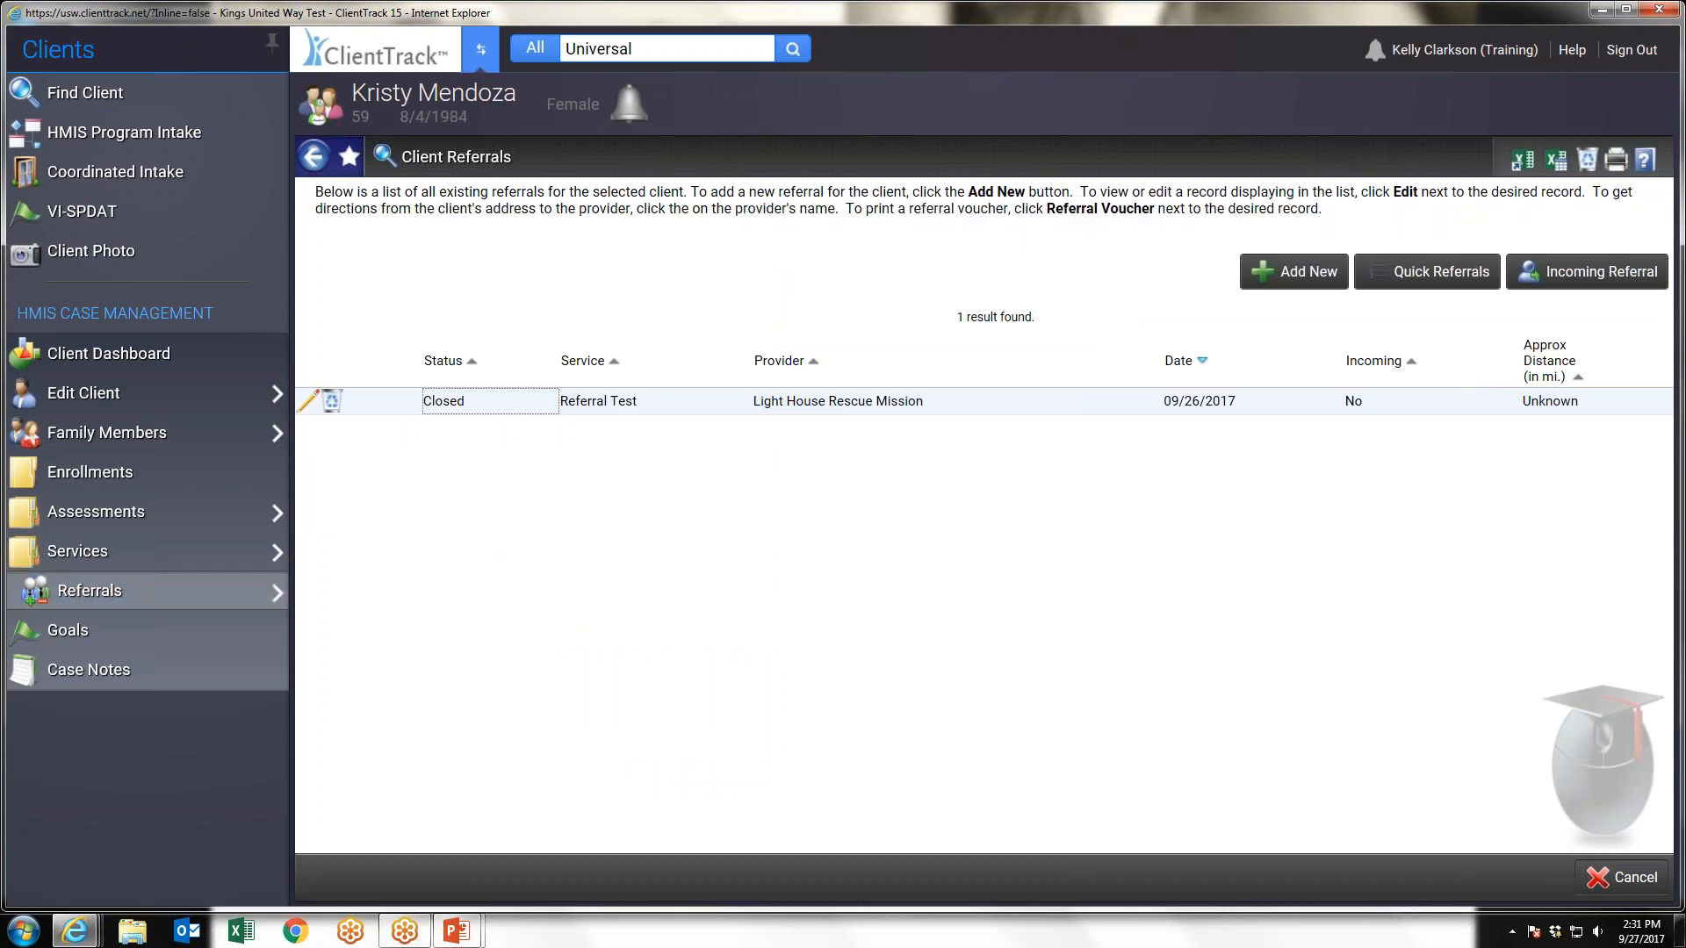
Start a new case note for the client, review the note types without choosing one, and add a blank line below the client name
click(74, 675)
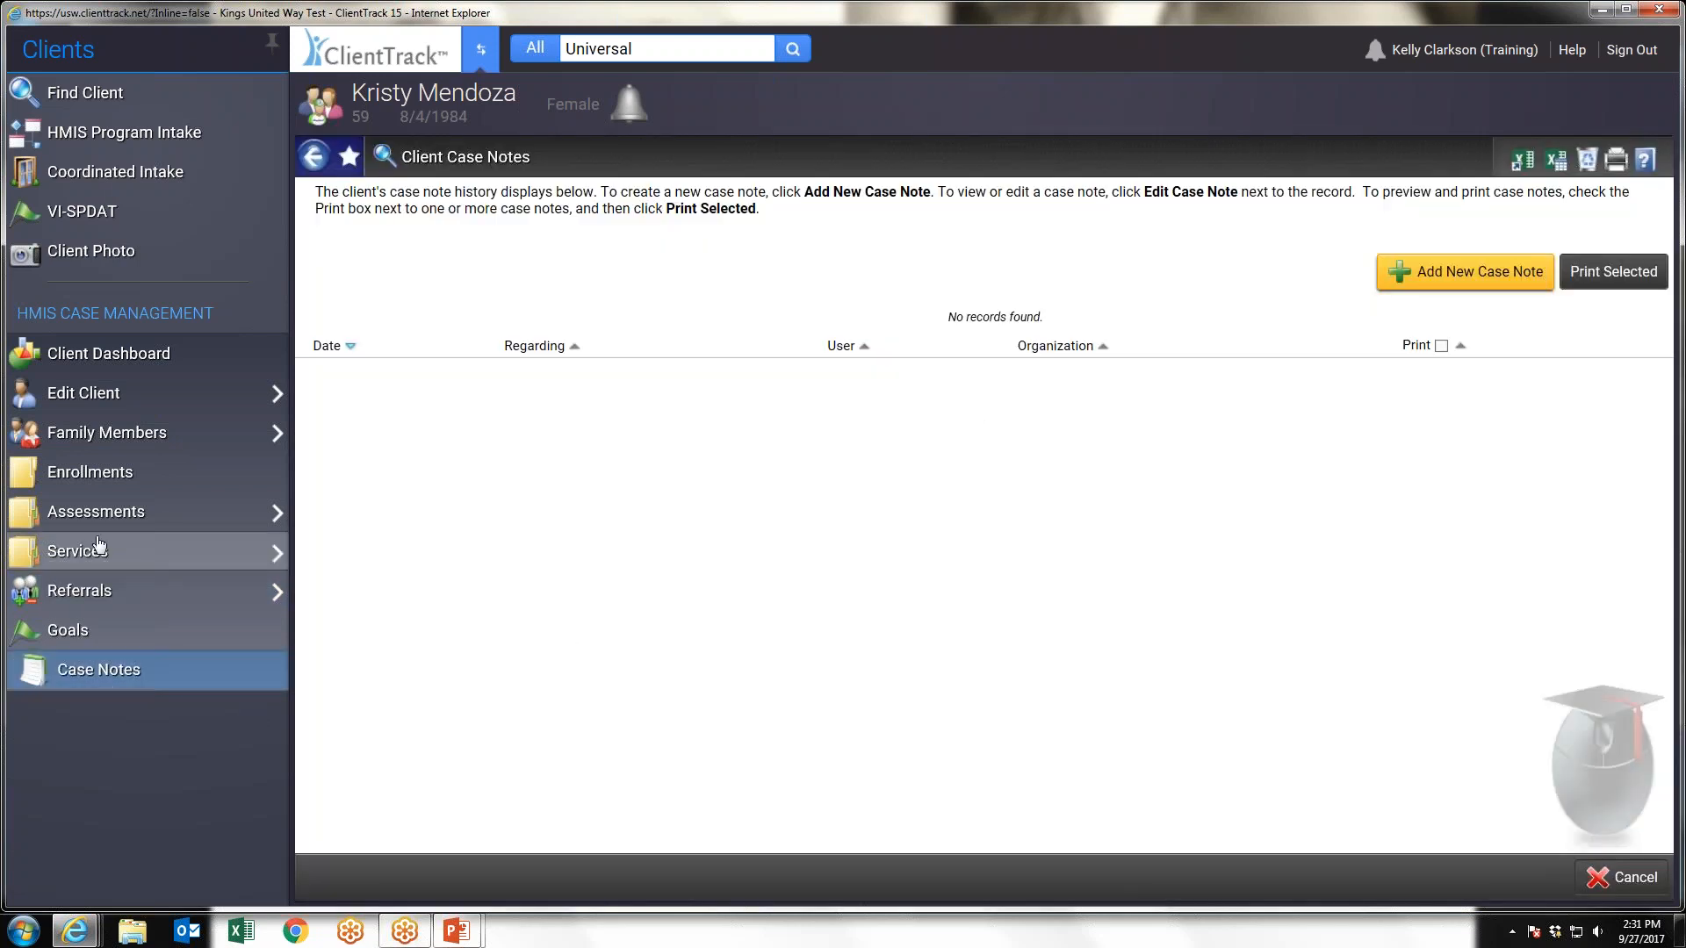
click(1472, 278)
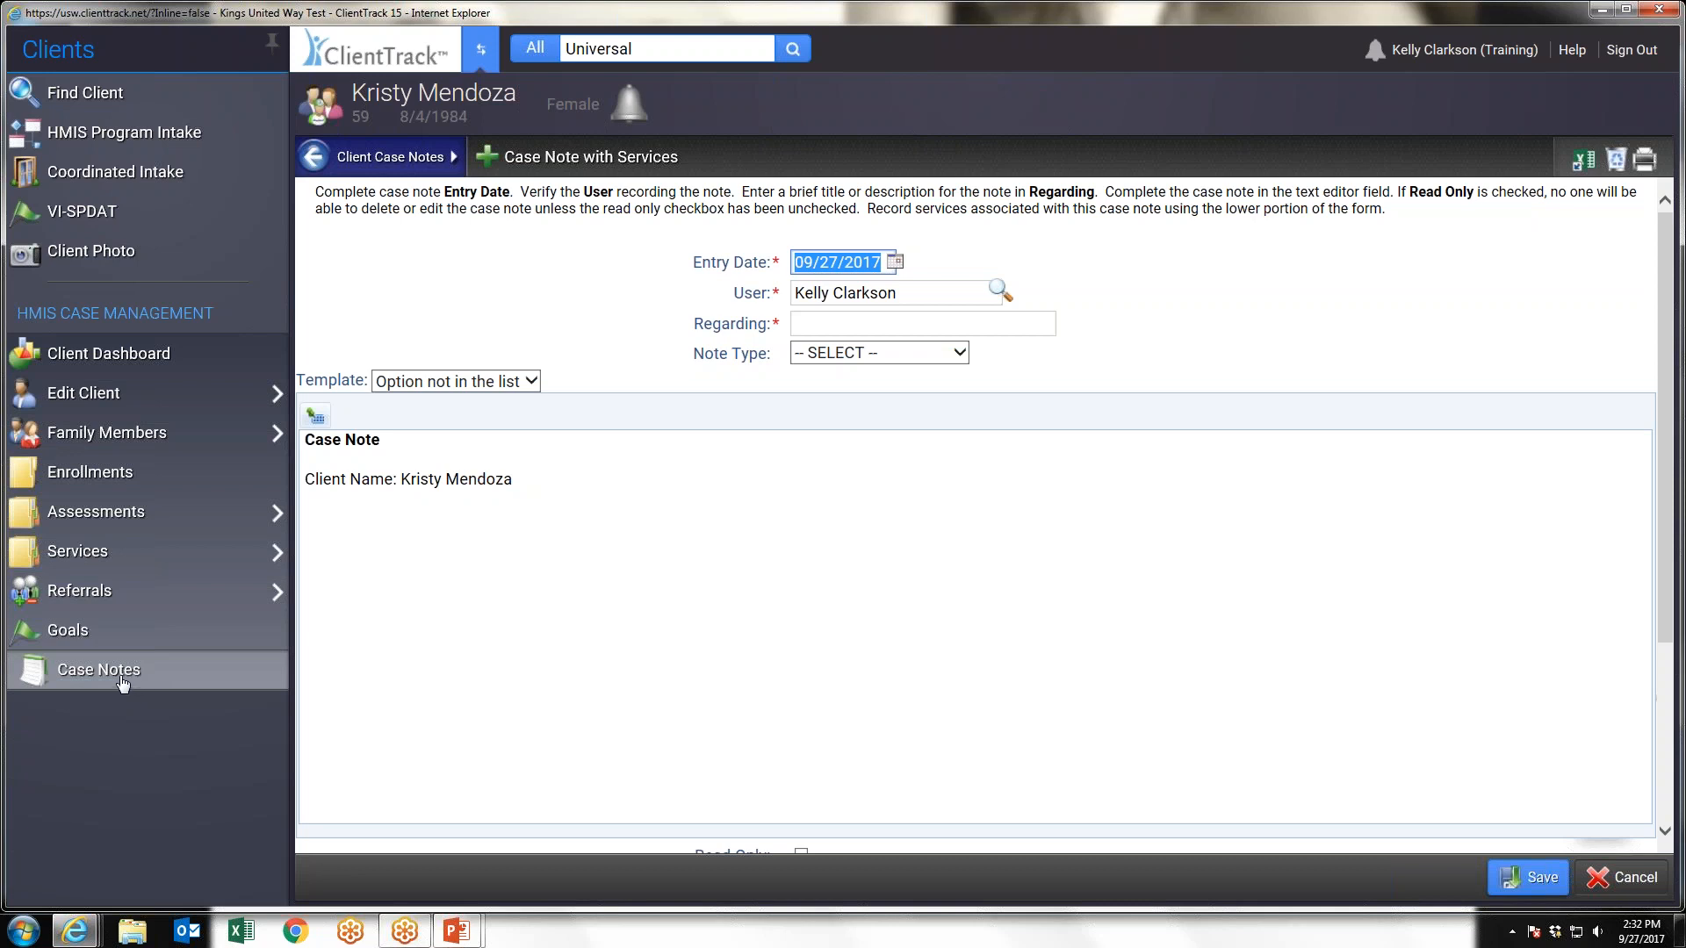
click(778, 327)
click(830, 355)
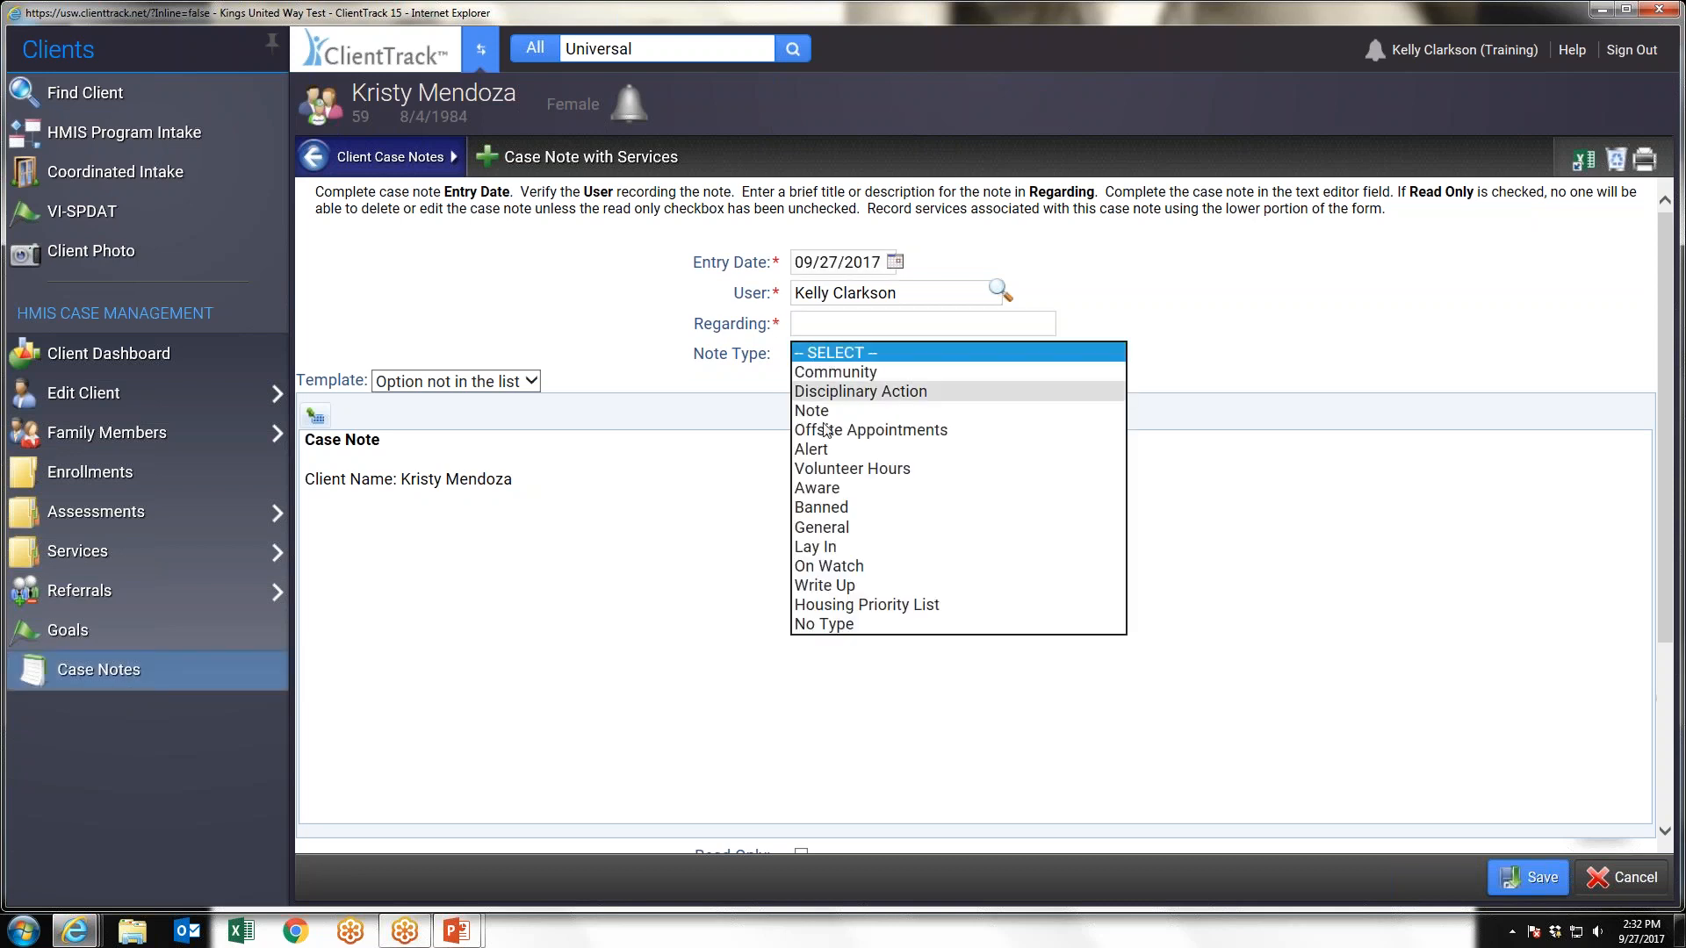
click(833, 355)
click(622, 487)
key(Return)
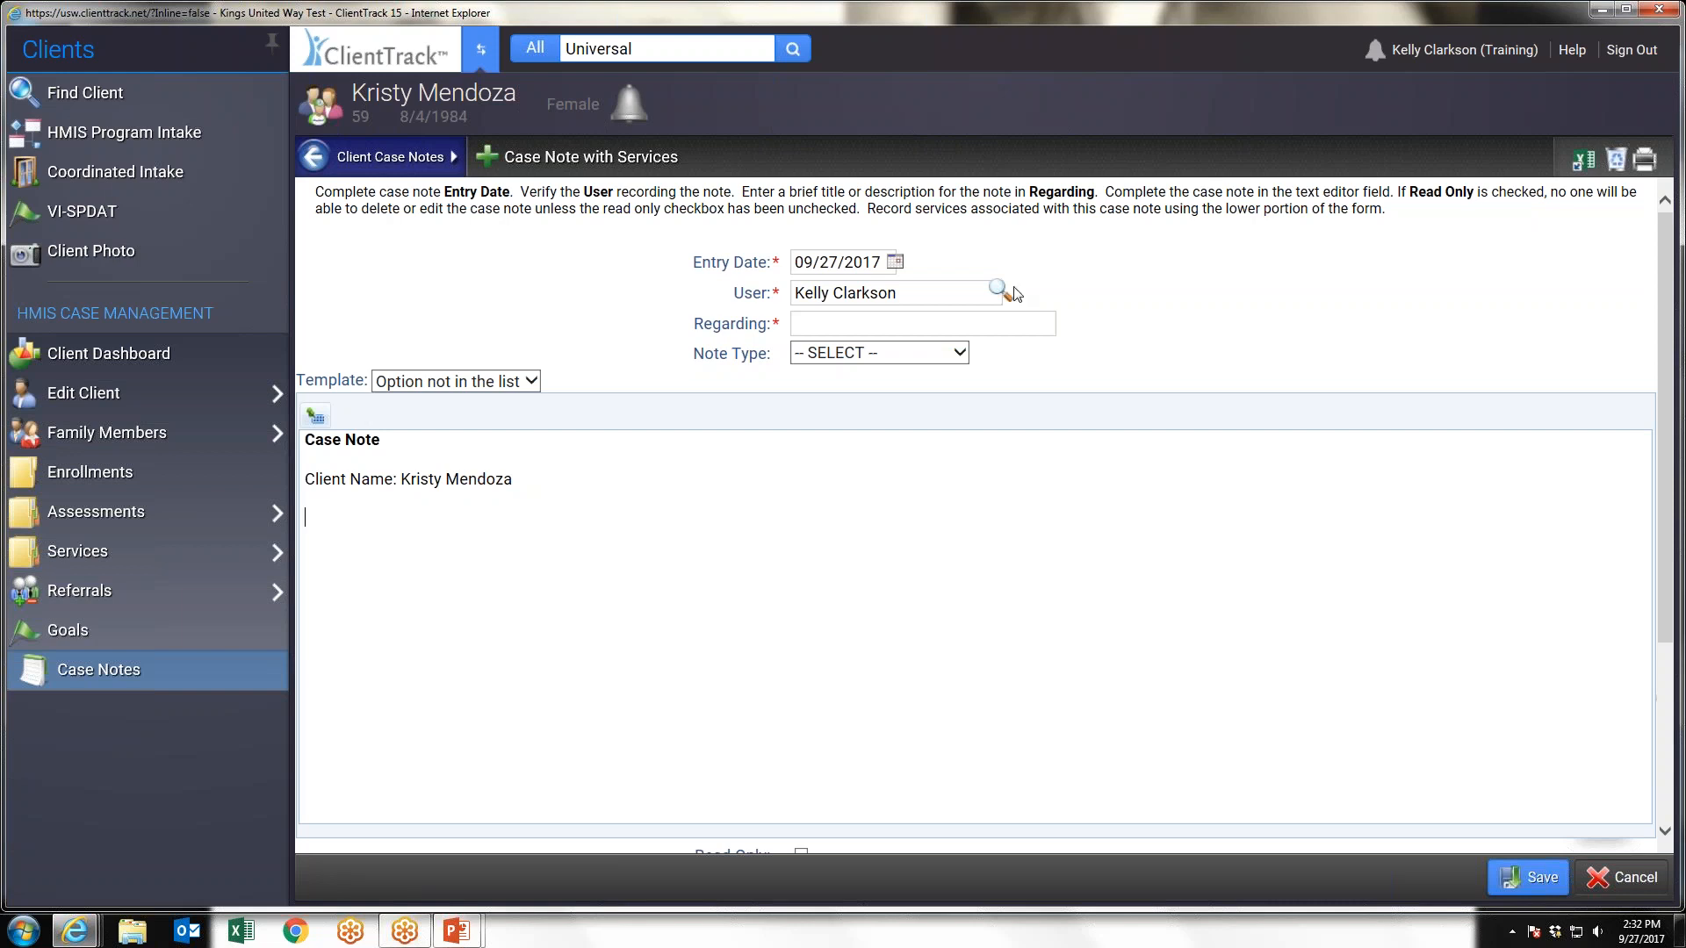
Enter test as the case note's Regarding text, mark the note Read Only and save it
click(965, 315)
text(test)
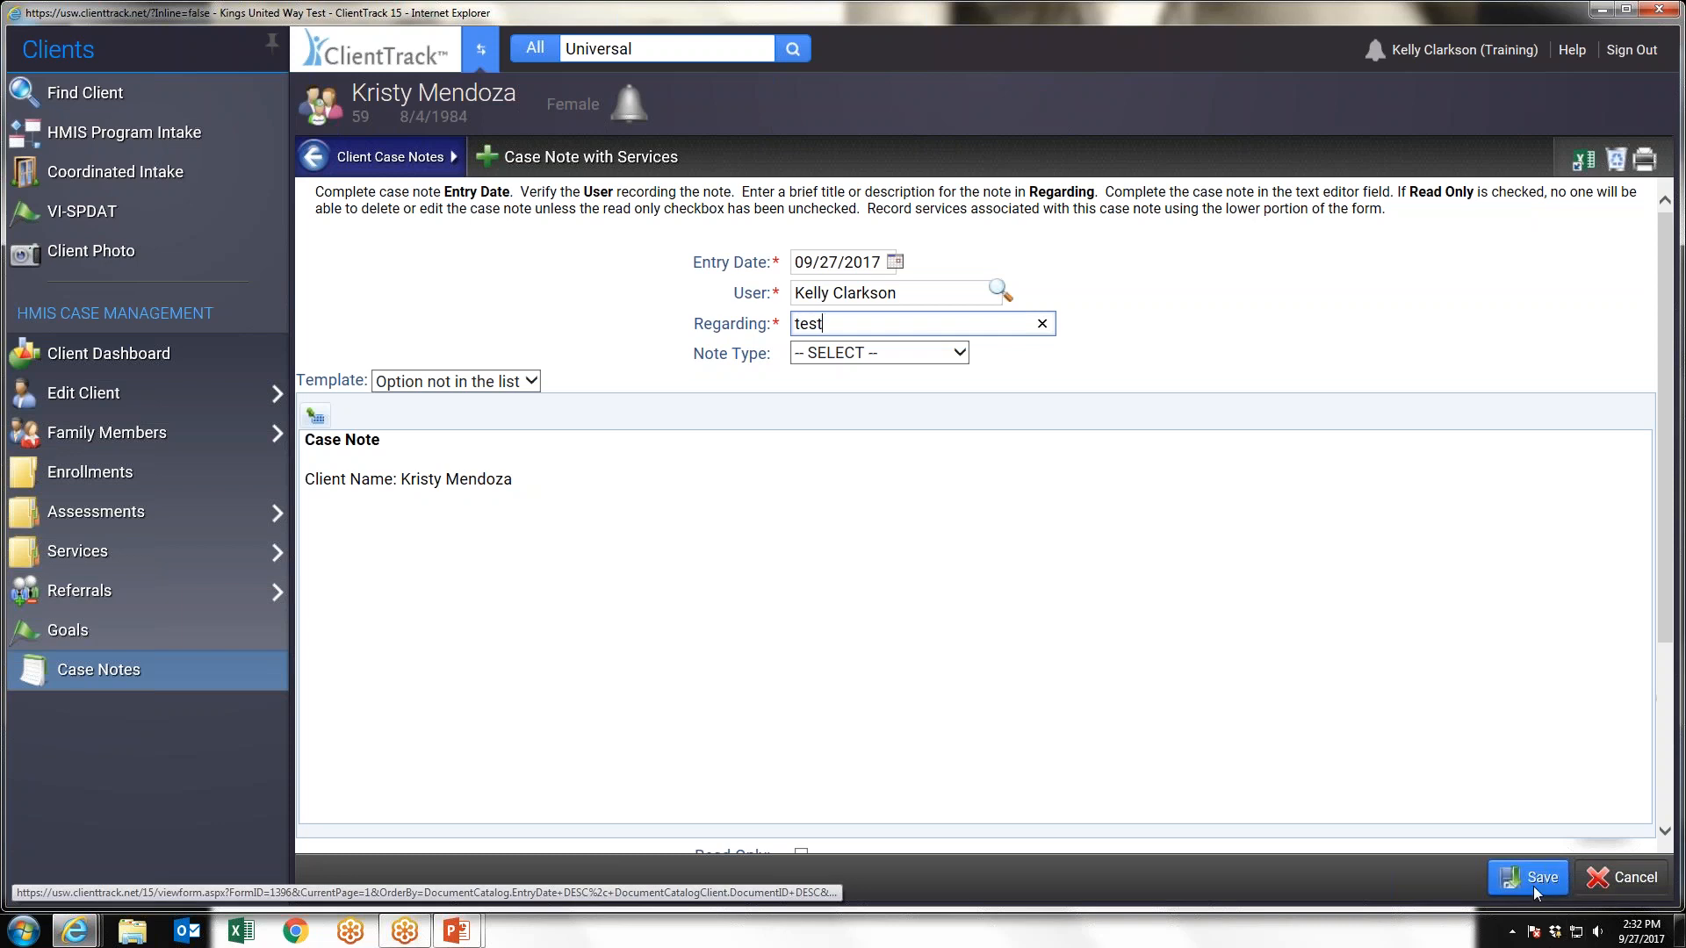
scroll(583, 629, down, 3)
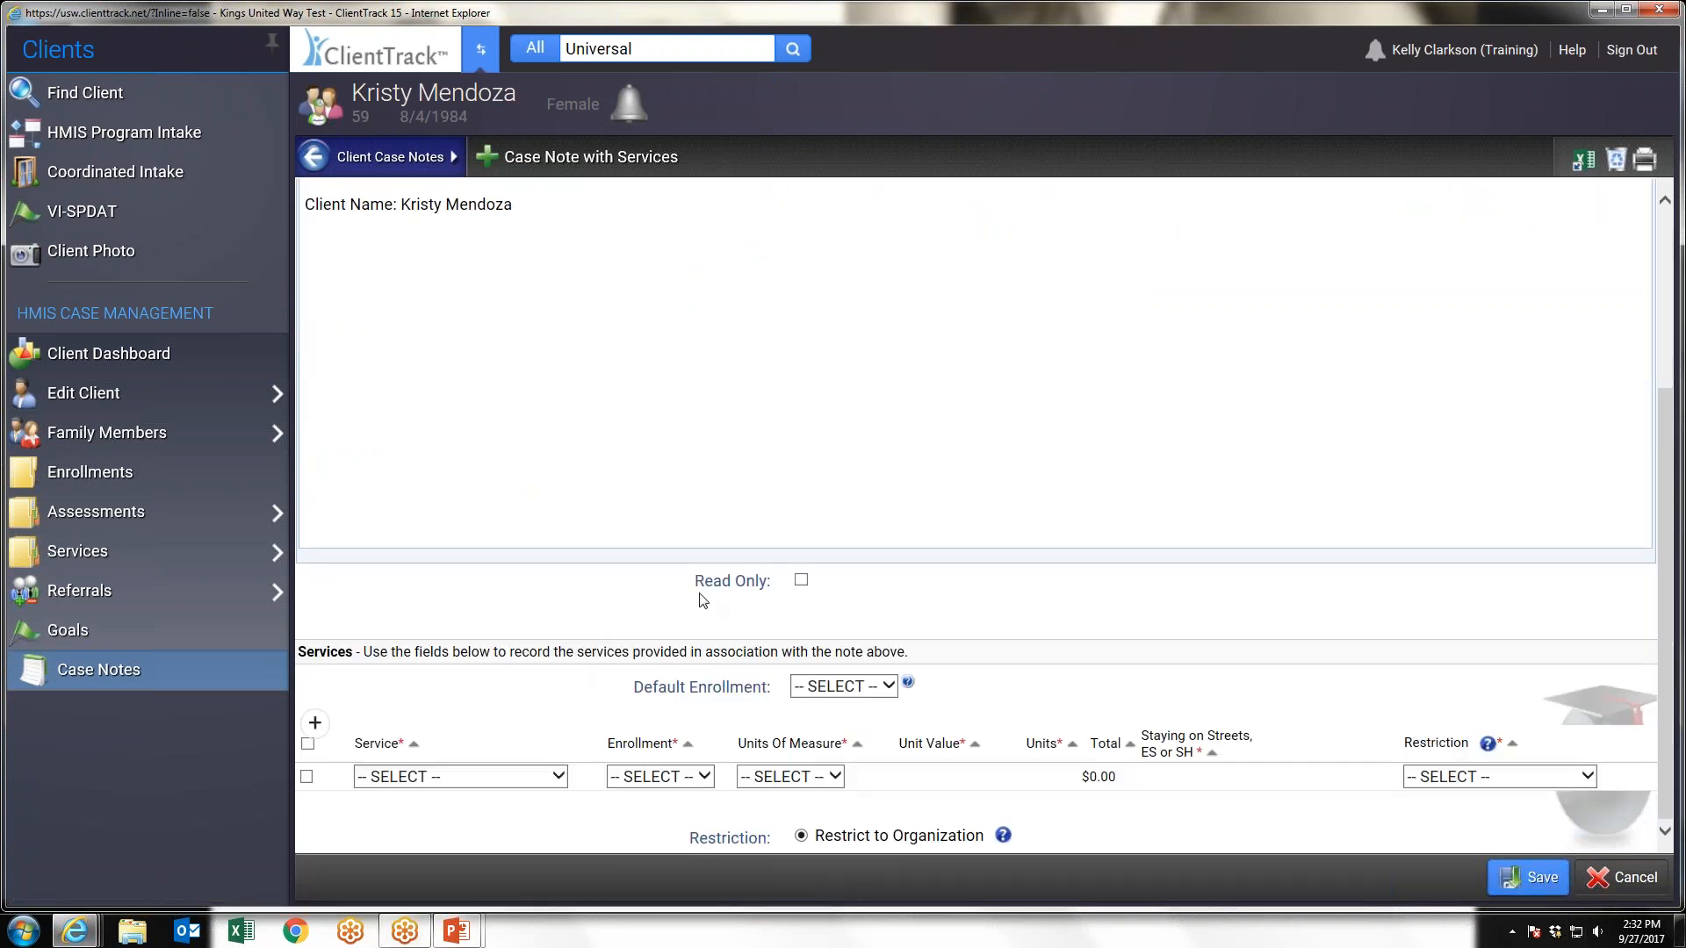
click(801, 581)
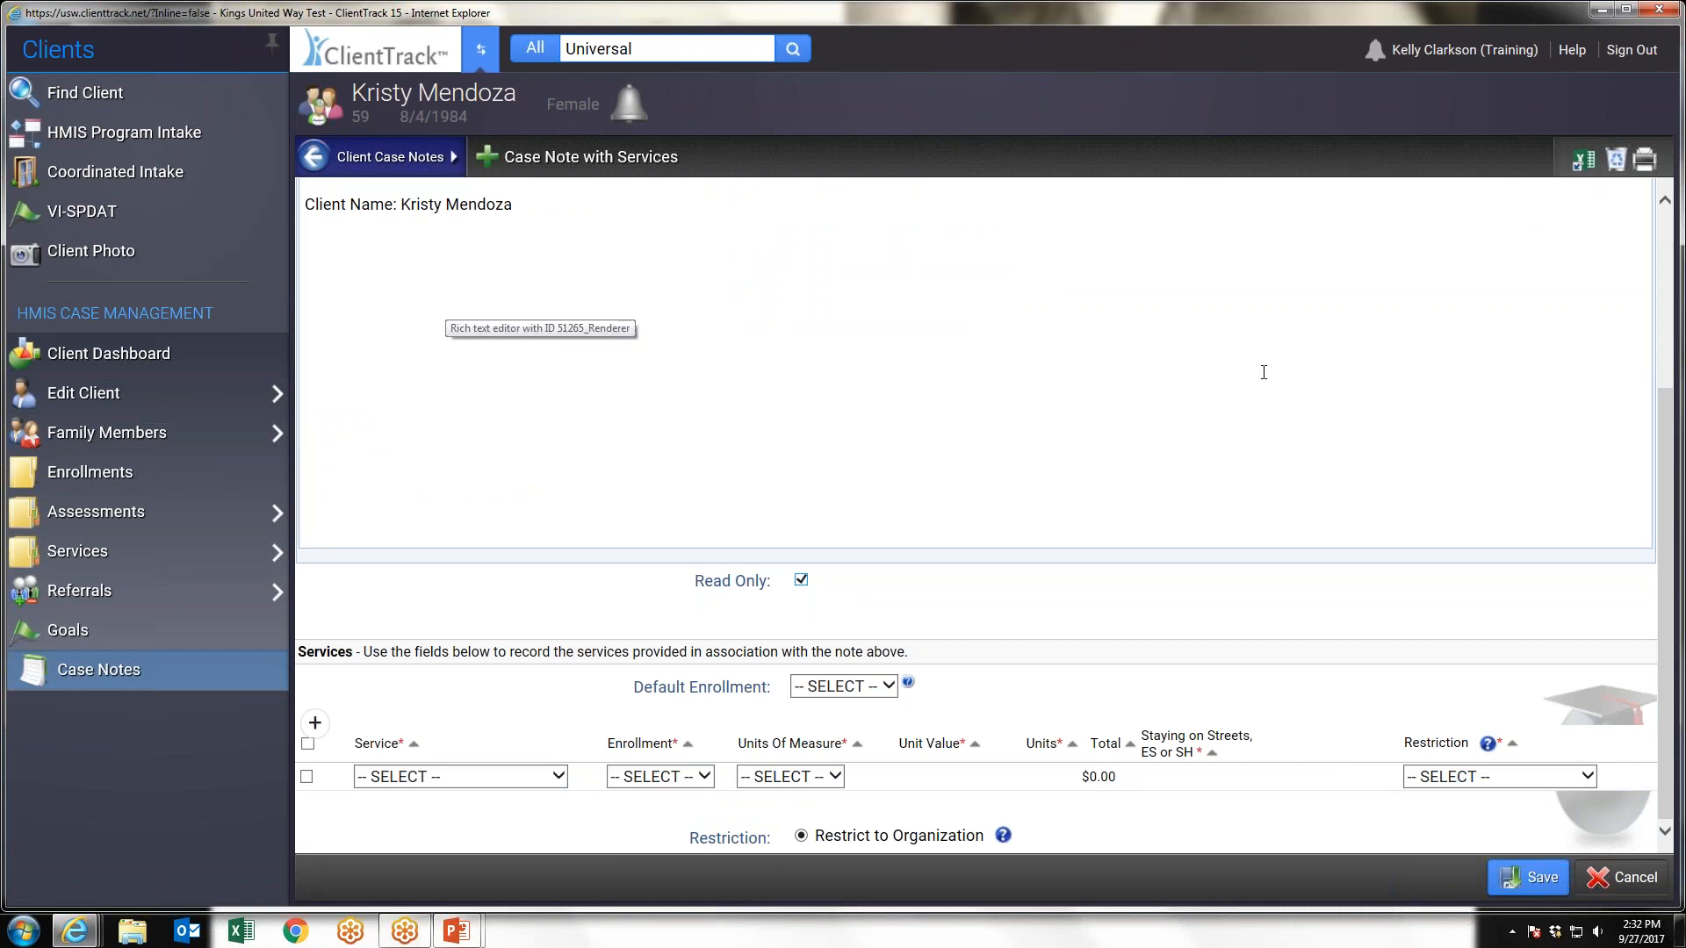
click(1536, 882)
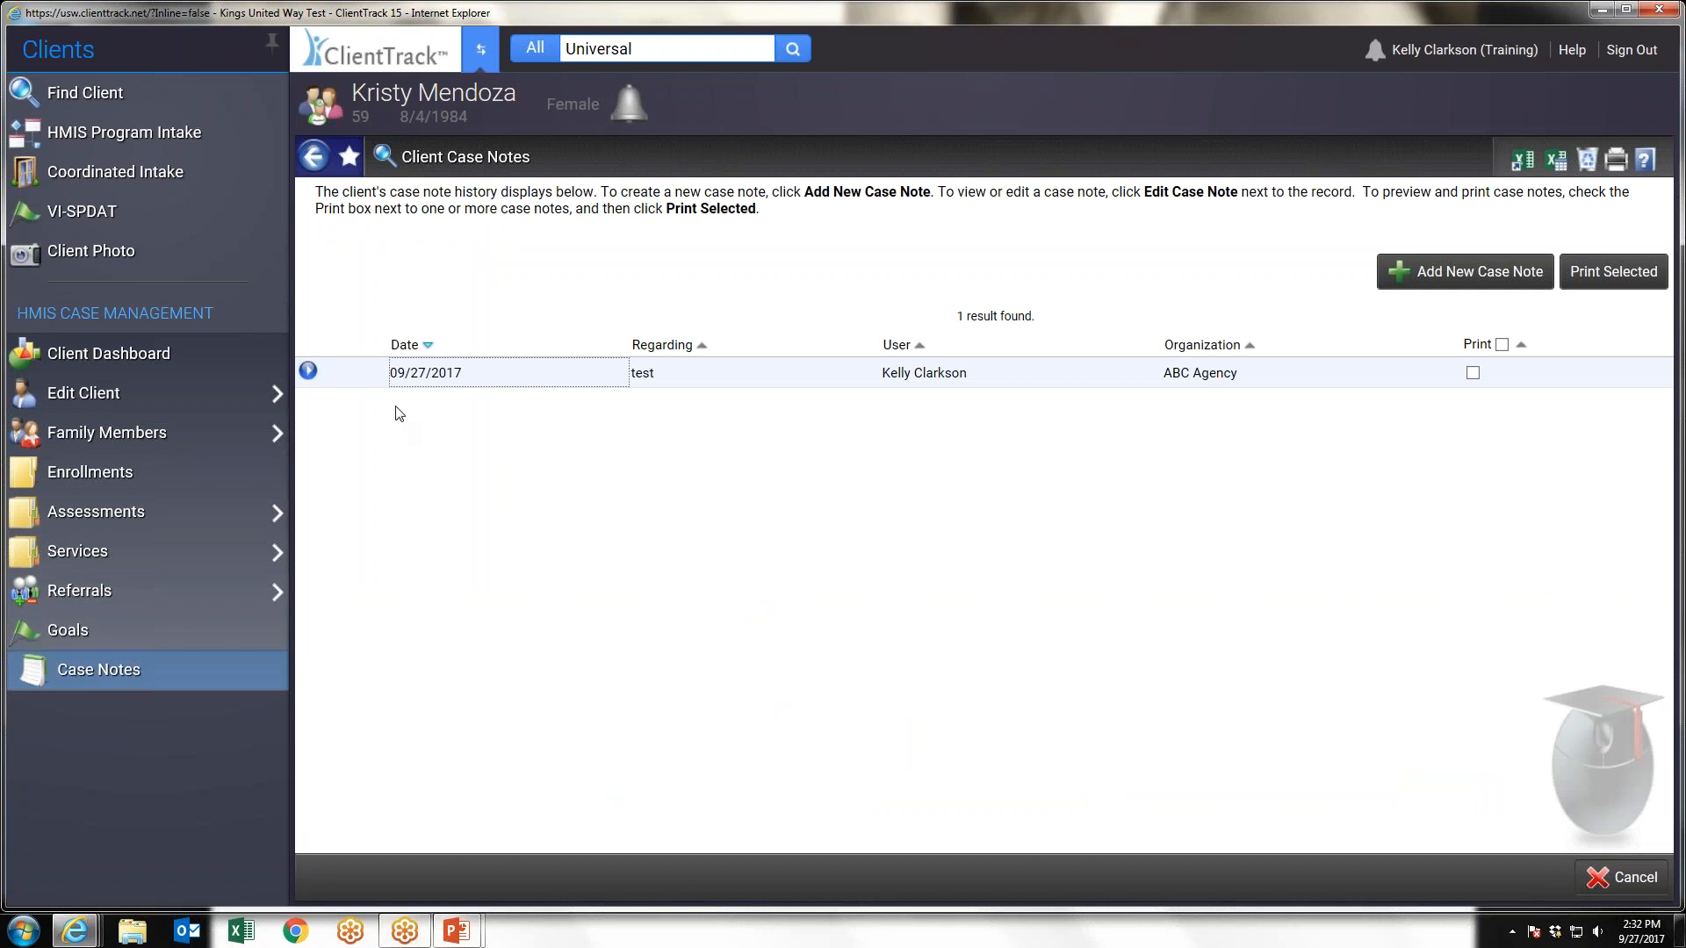
Open the client's Housing Notes list under the VI-SPDAT assessments
click(199, 525)
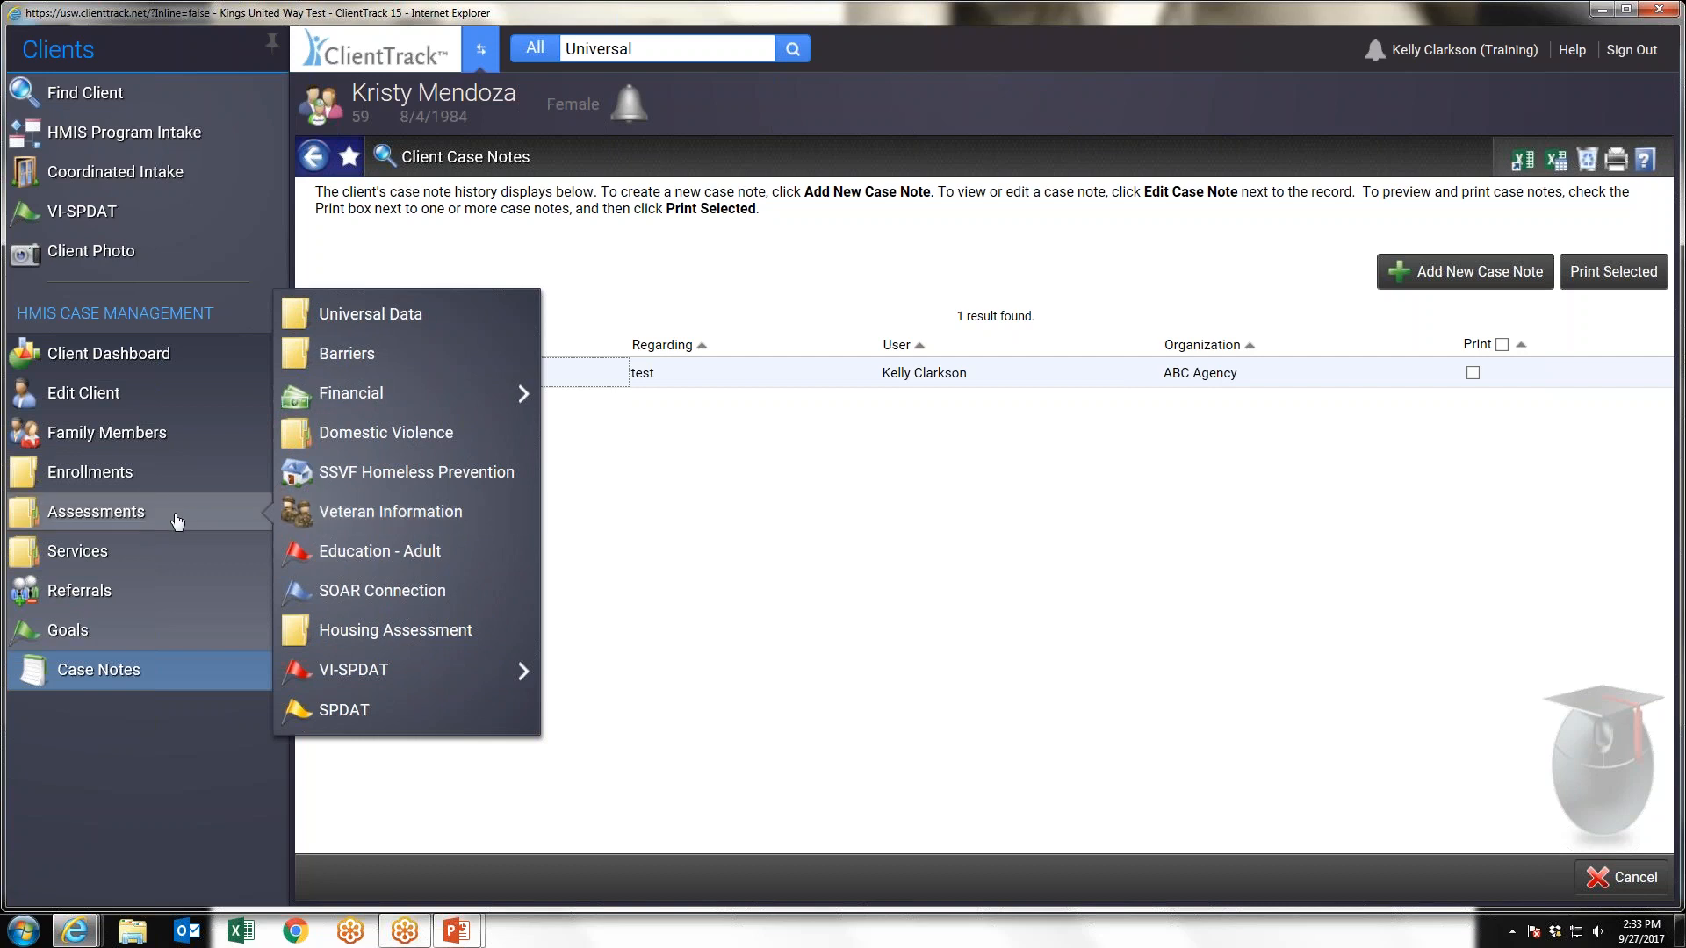
mouse_move(350, 673)
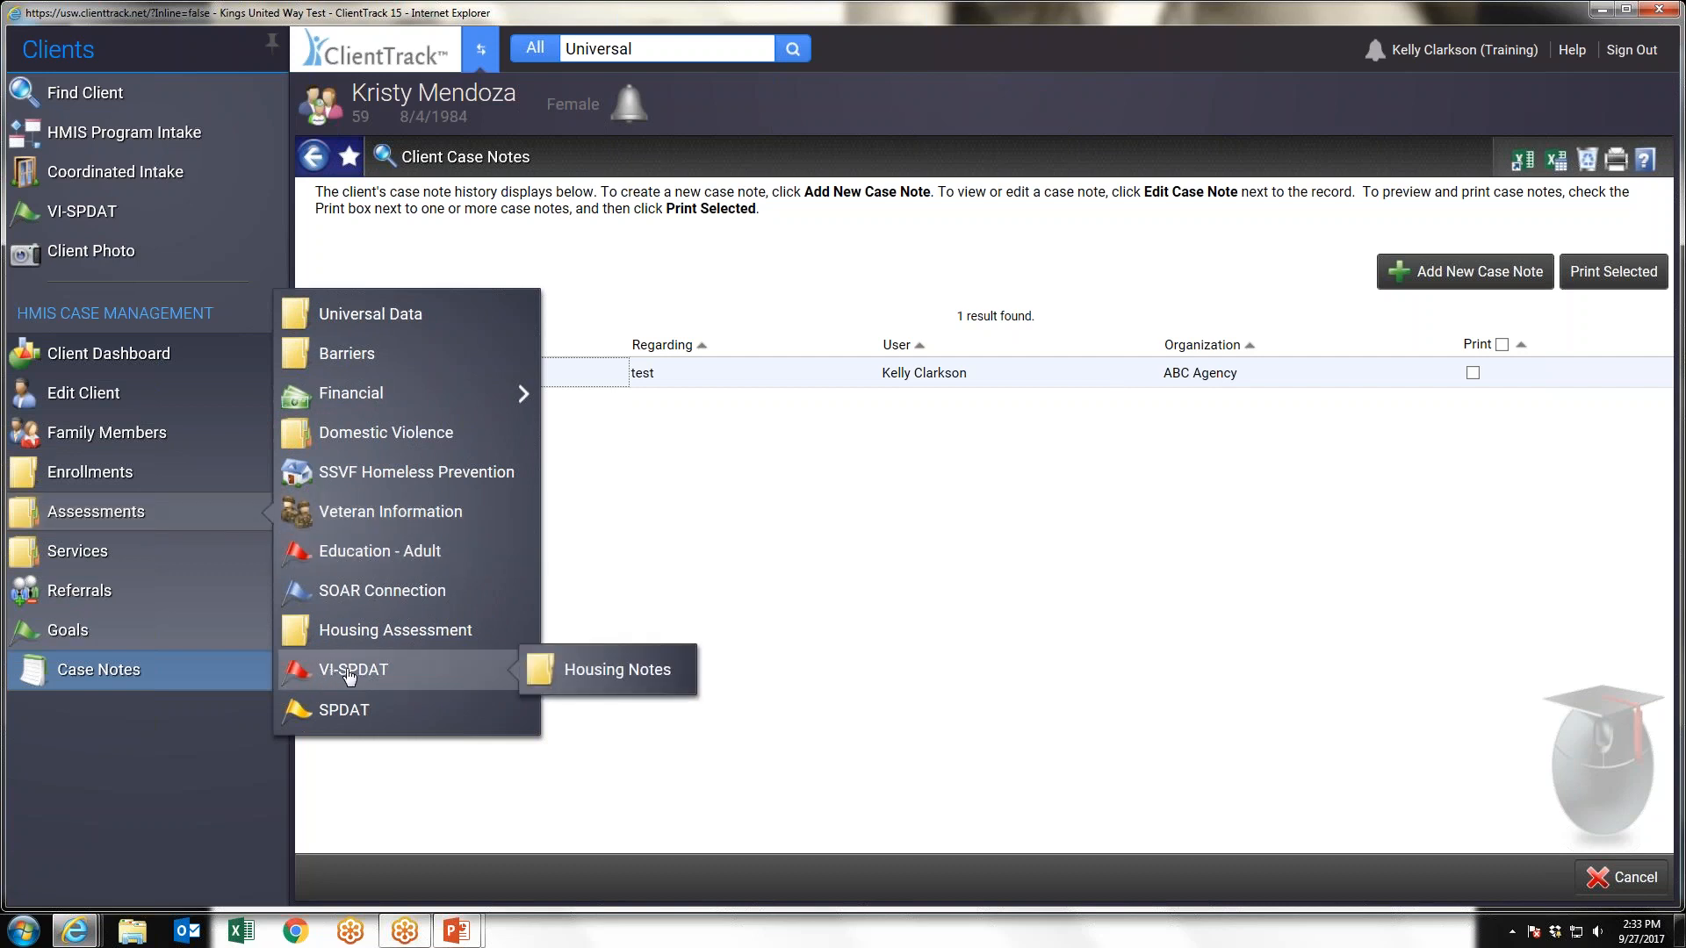
click(535, 679)
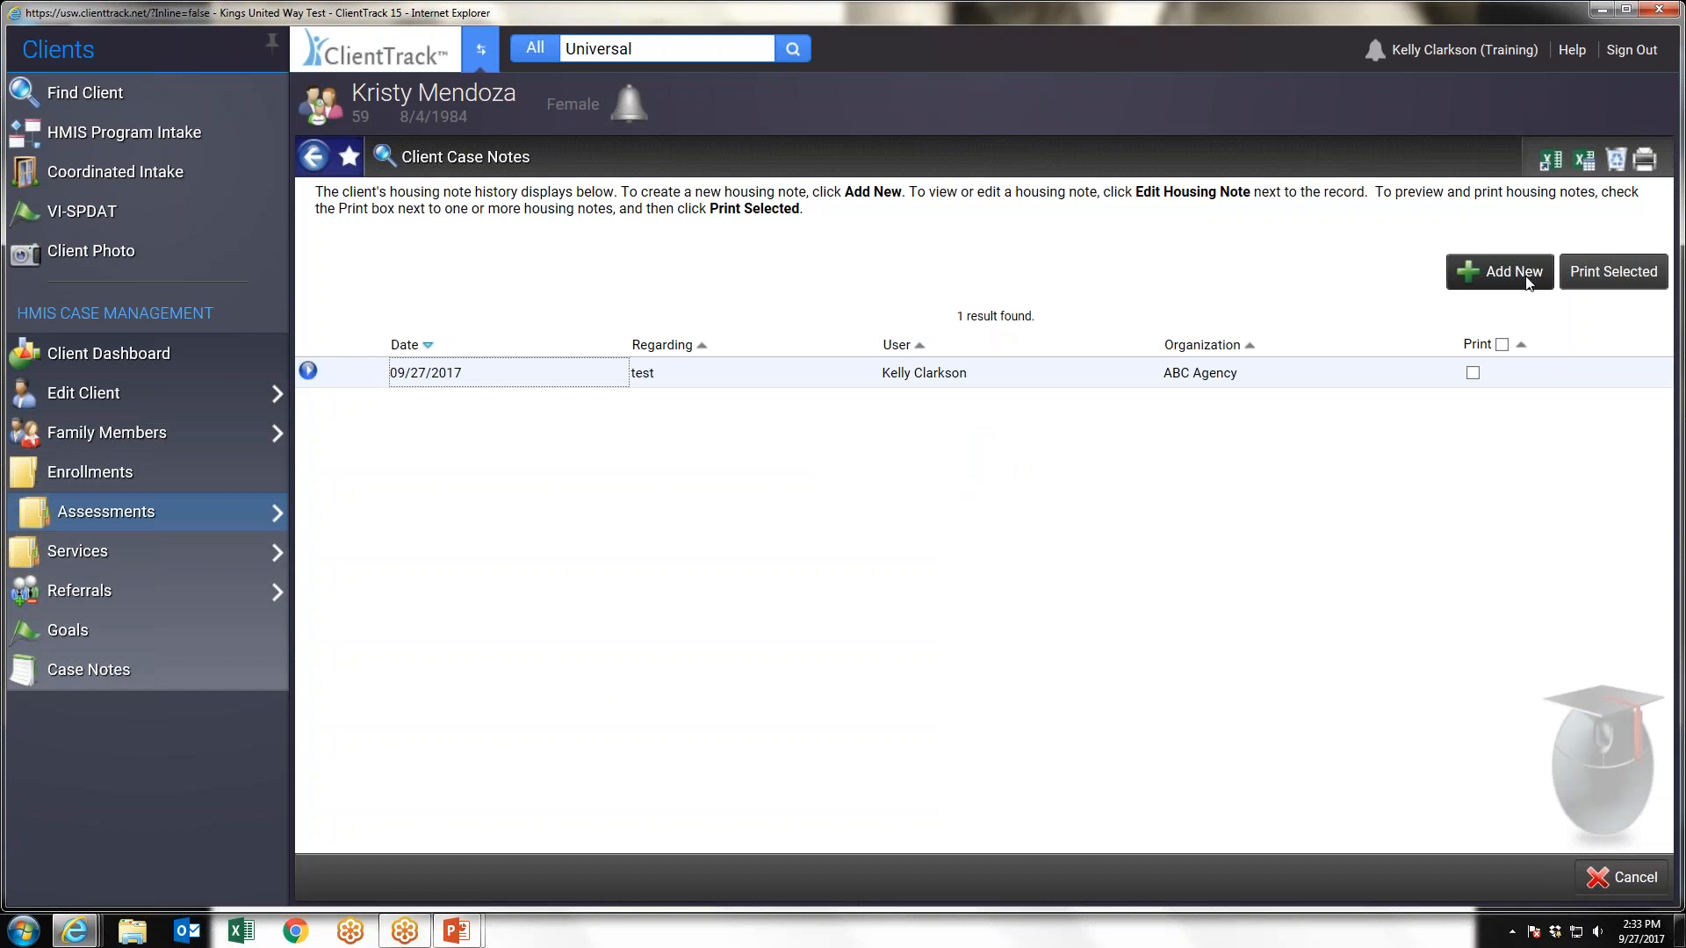
Add a housing note from the client's VI-SPDAT history, keeping the Housing Priority List note type, and save it
click(81, 212)
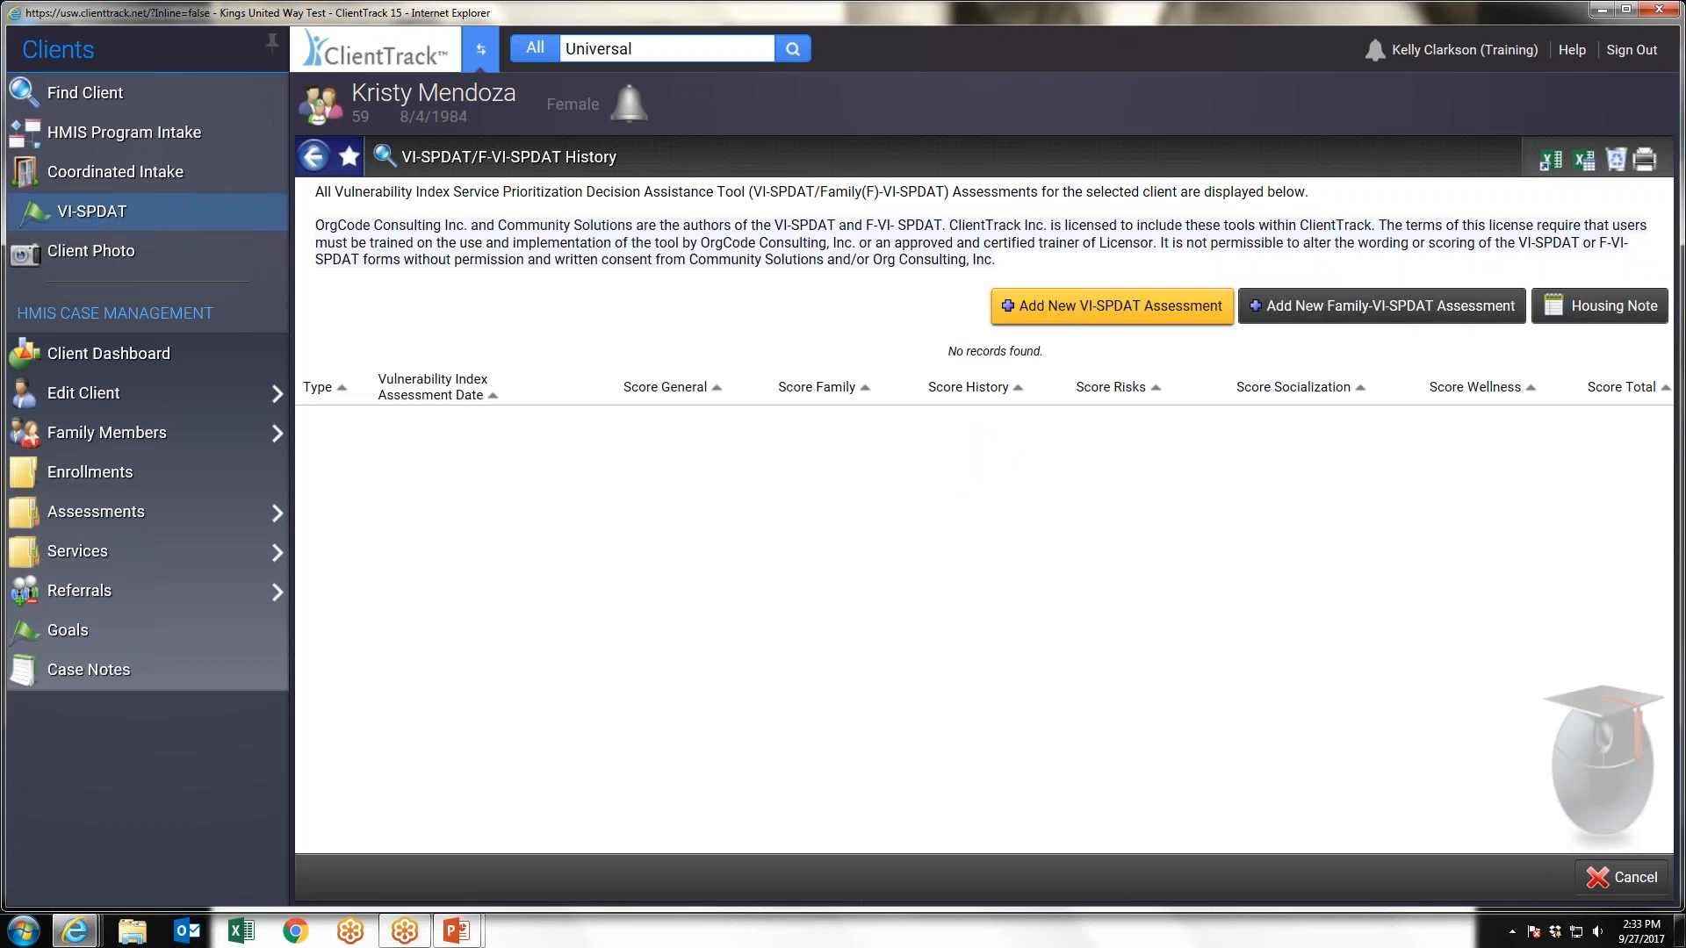
click(1604, 305)
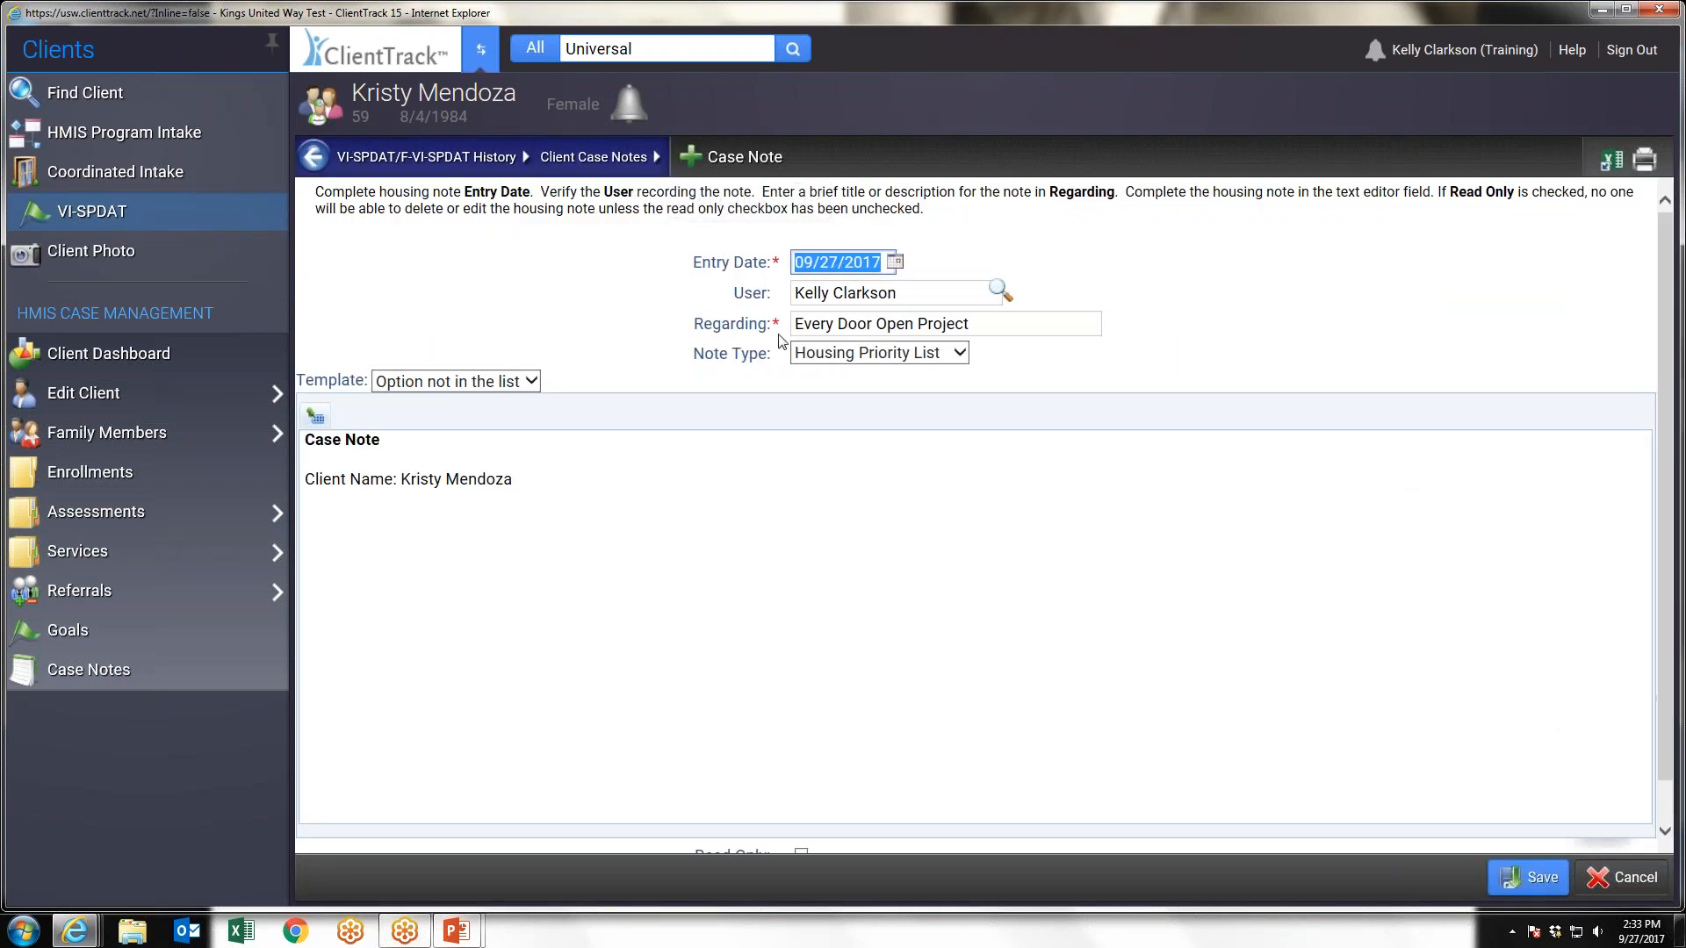
click(939, 355)
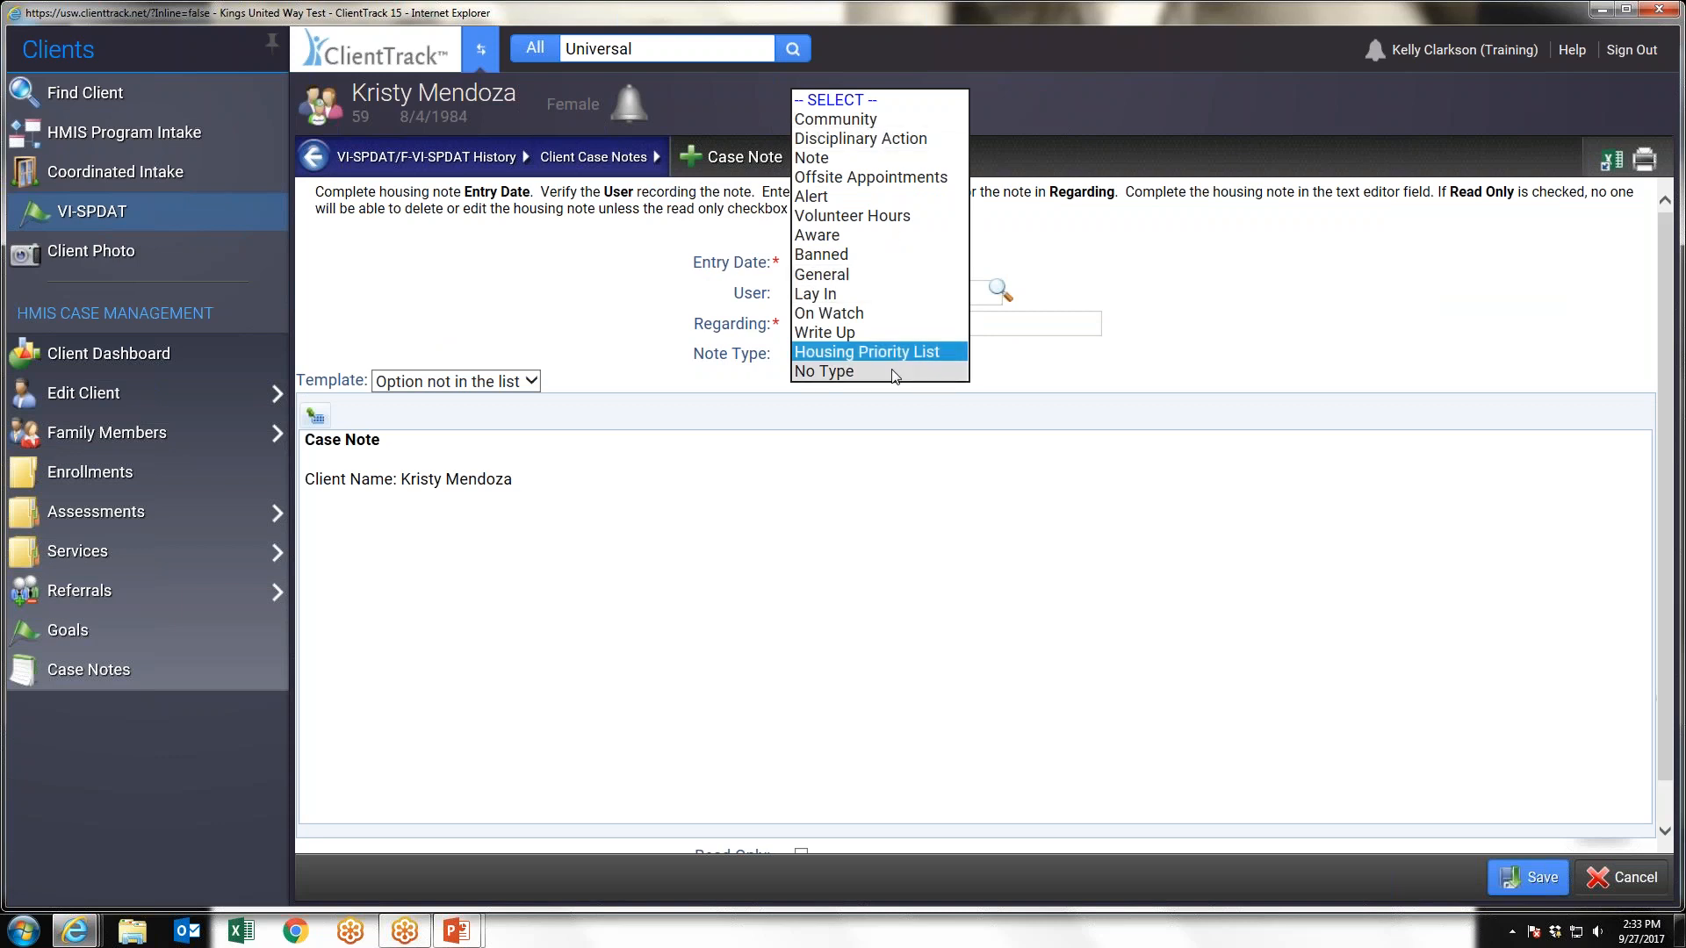
click(1140, 367)
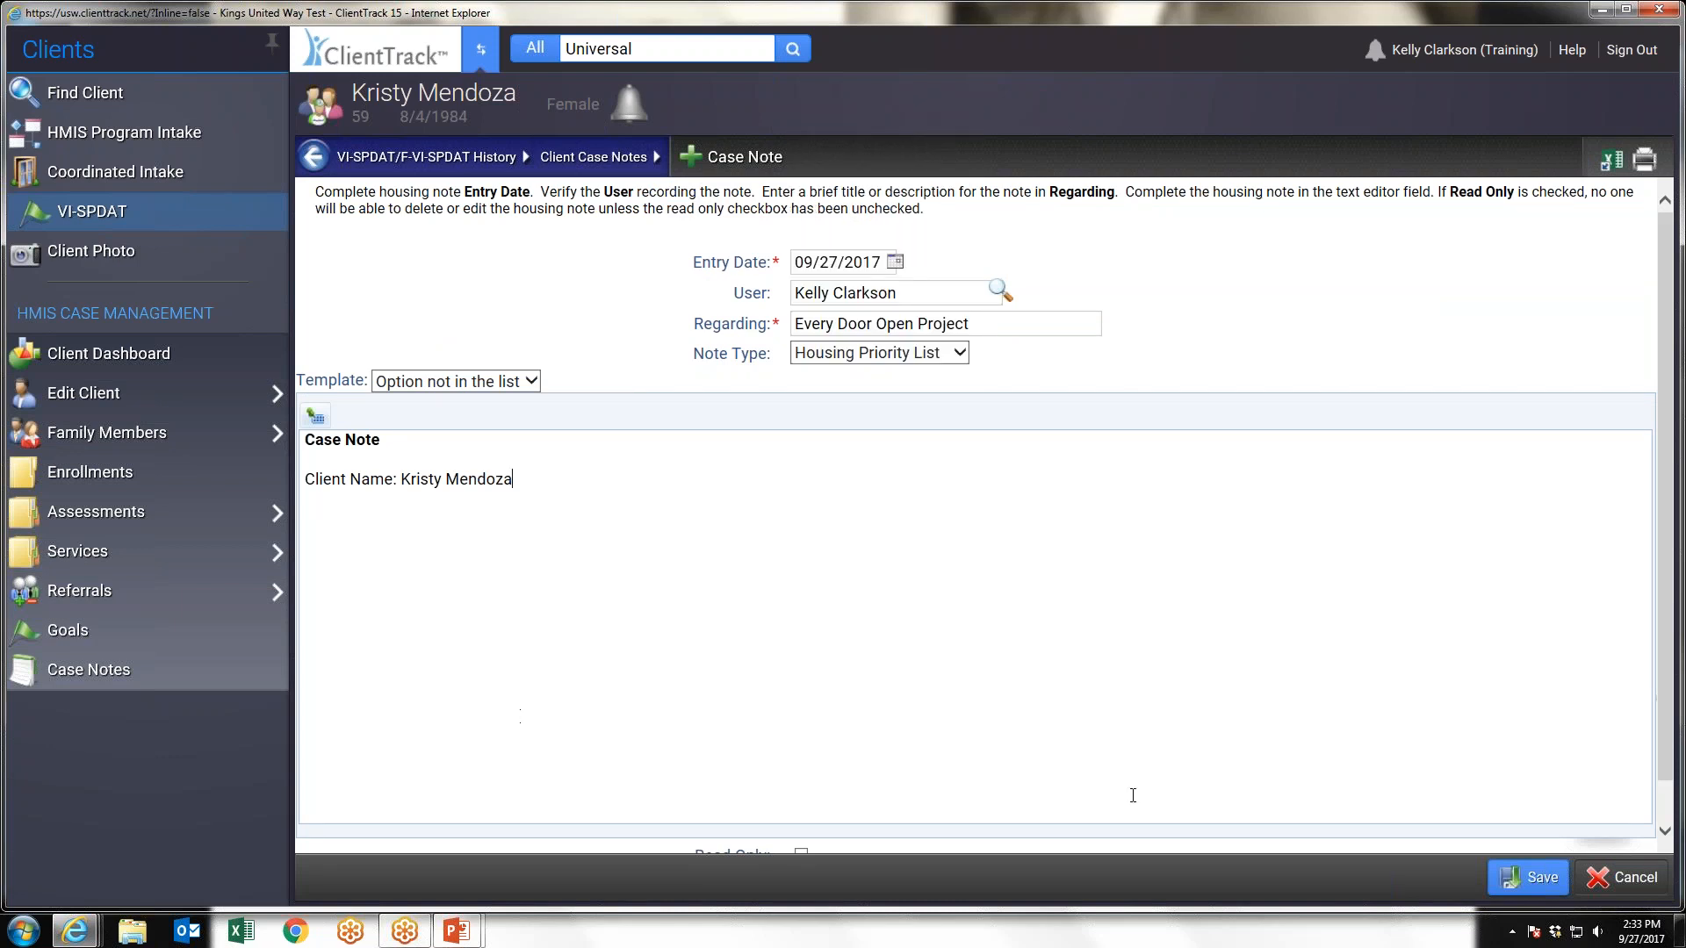
scroll(1396, 614, down, 1)
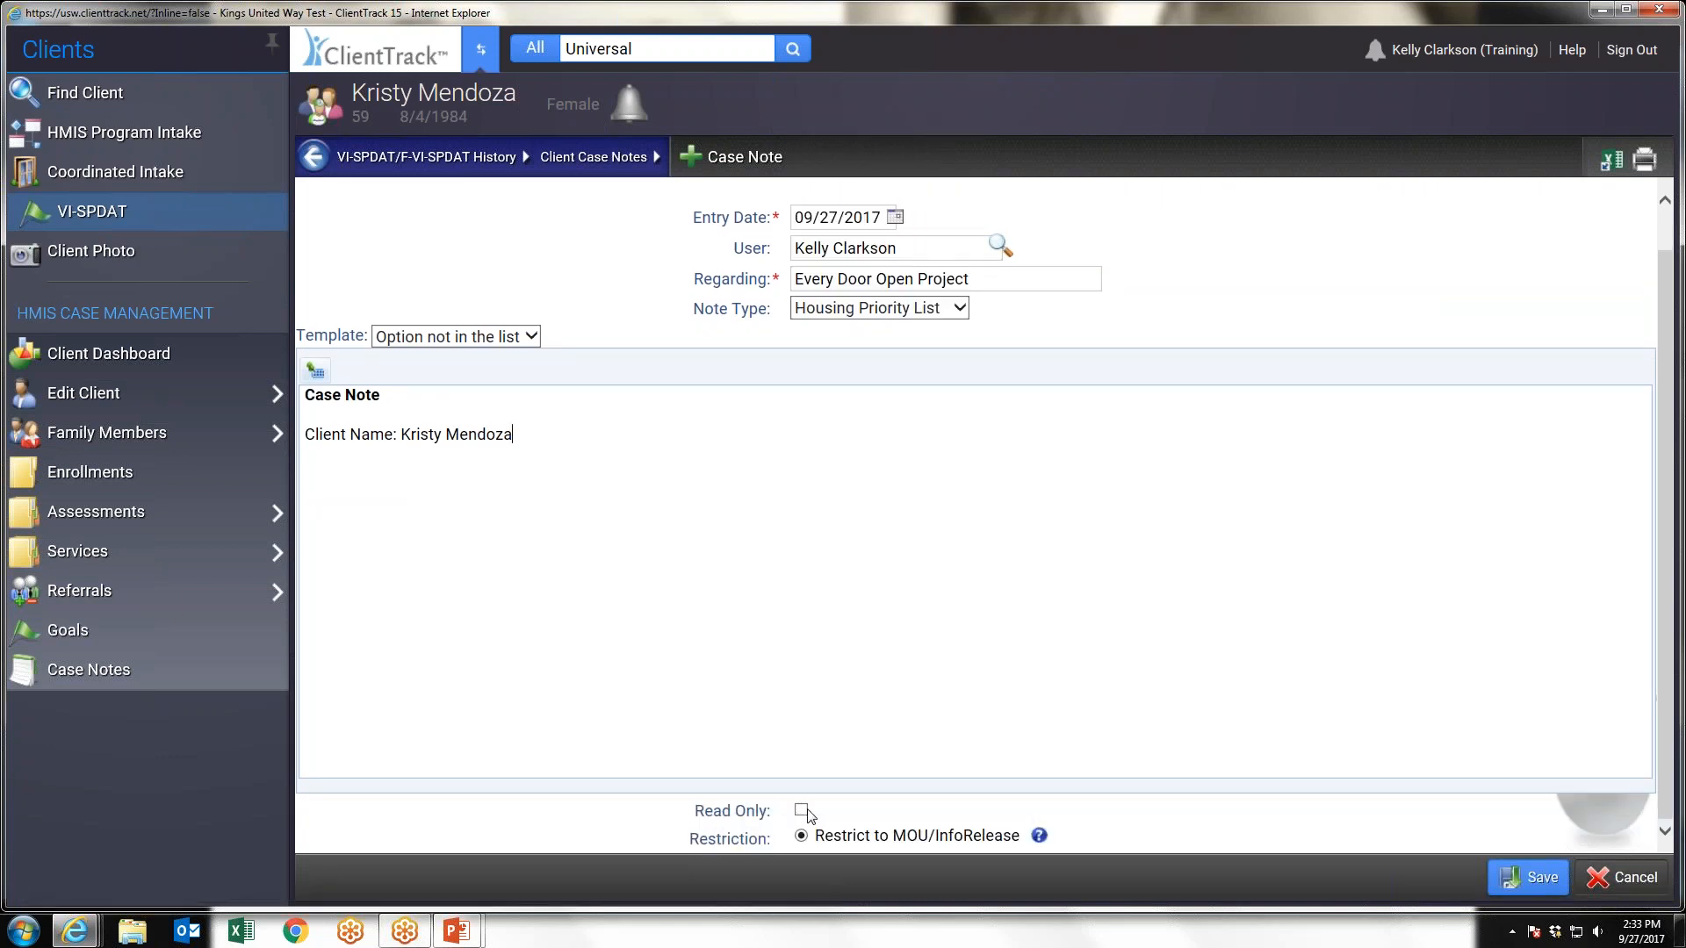
click(1519, 880)
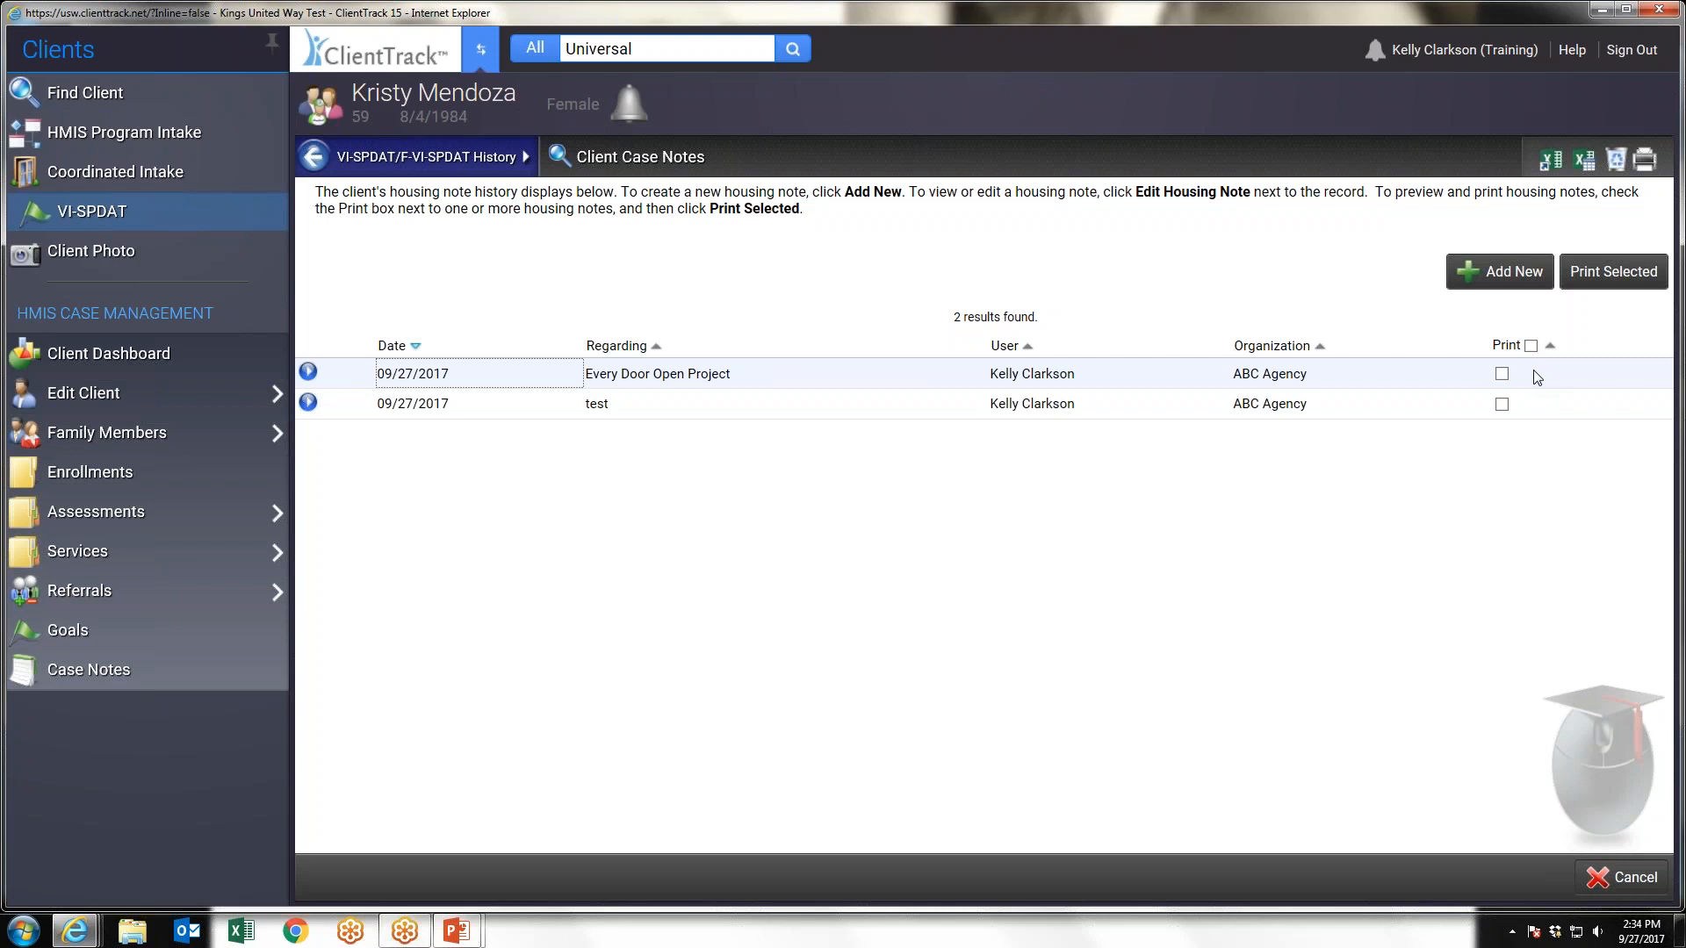
Sort the housing notes by Regarding and mark only the Every Door Open Project note for printing
click(1532, 345)
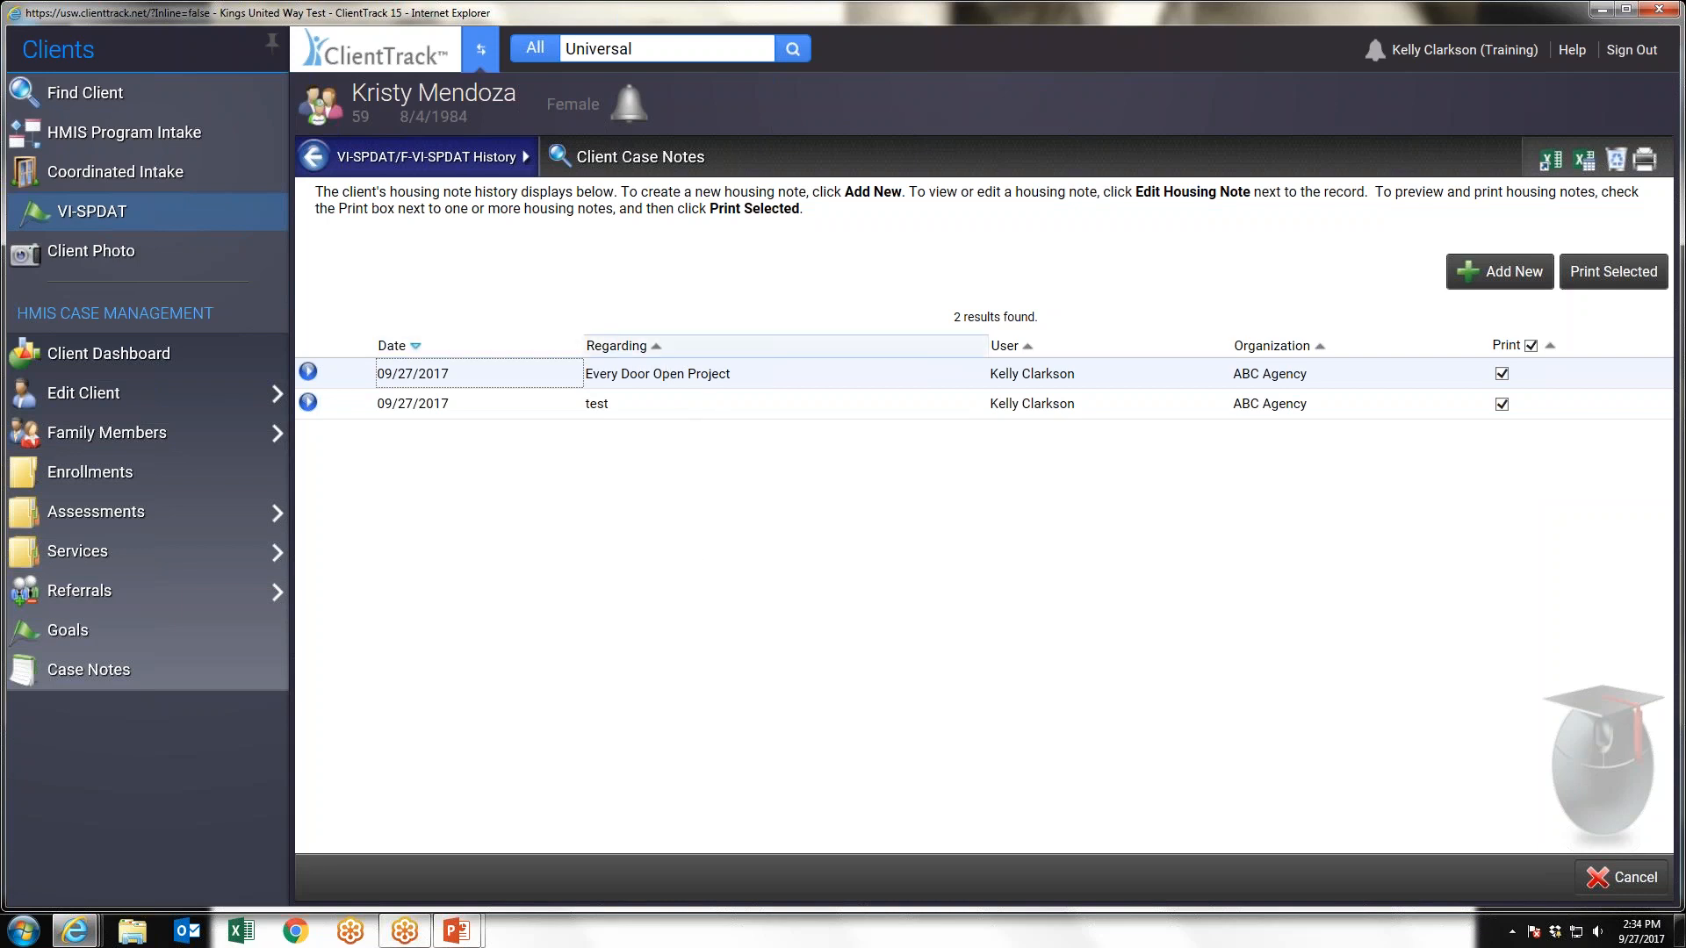
click(627, 346)
click(638, 383)
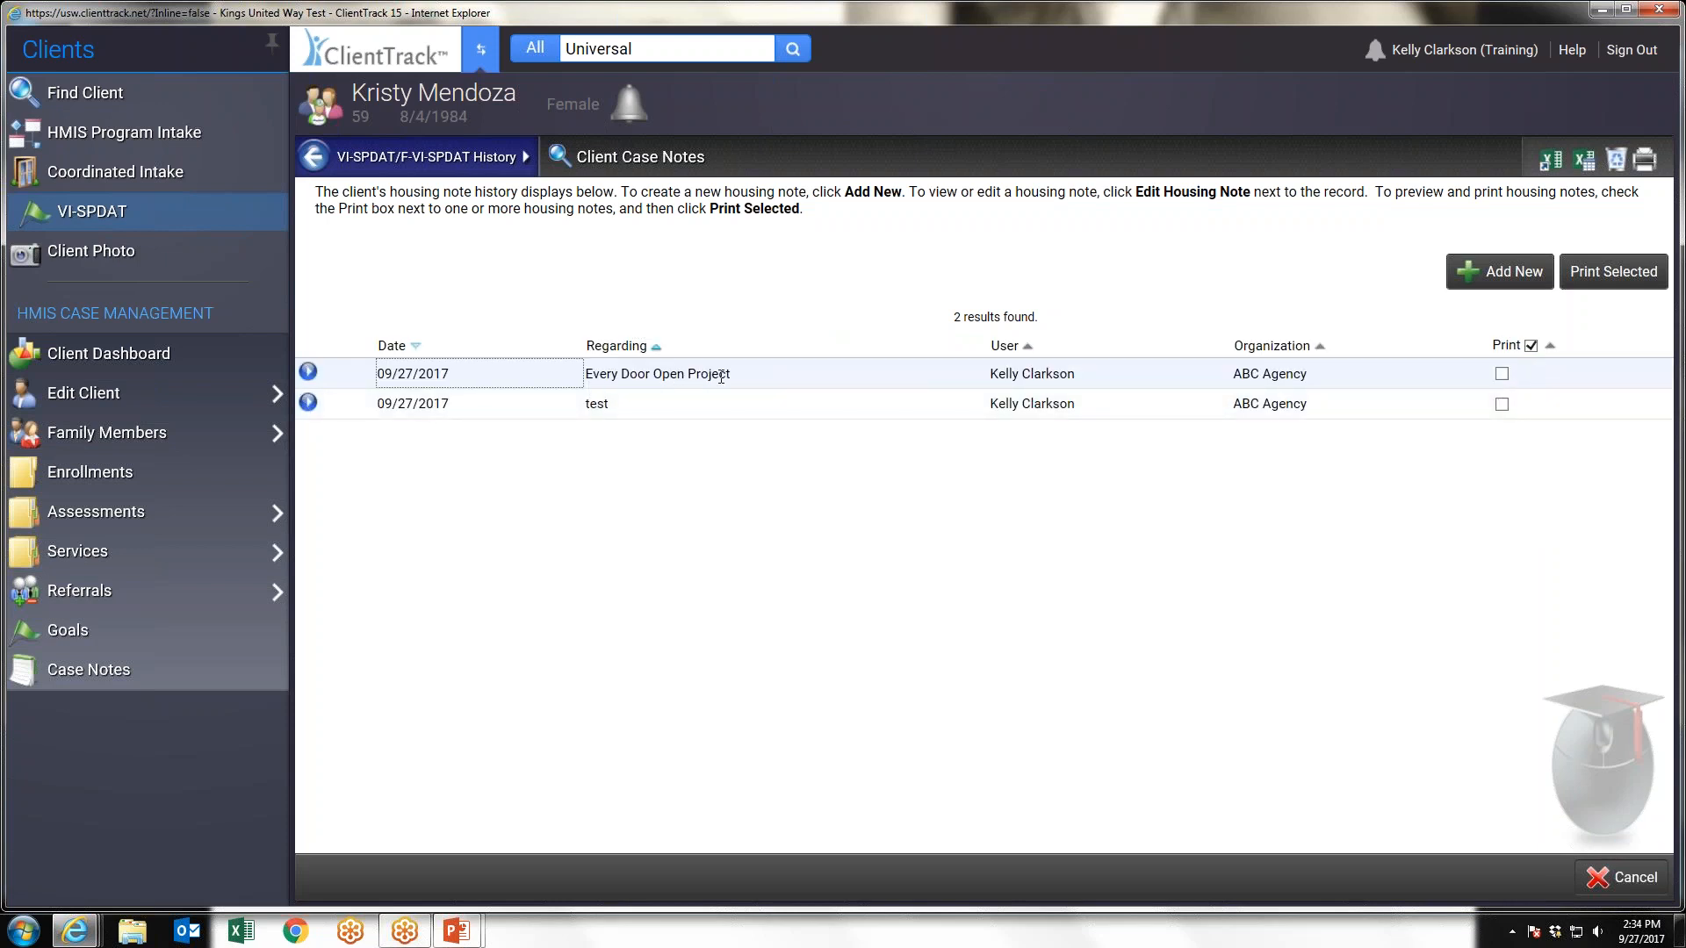
click(1502, 374)
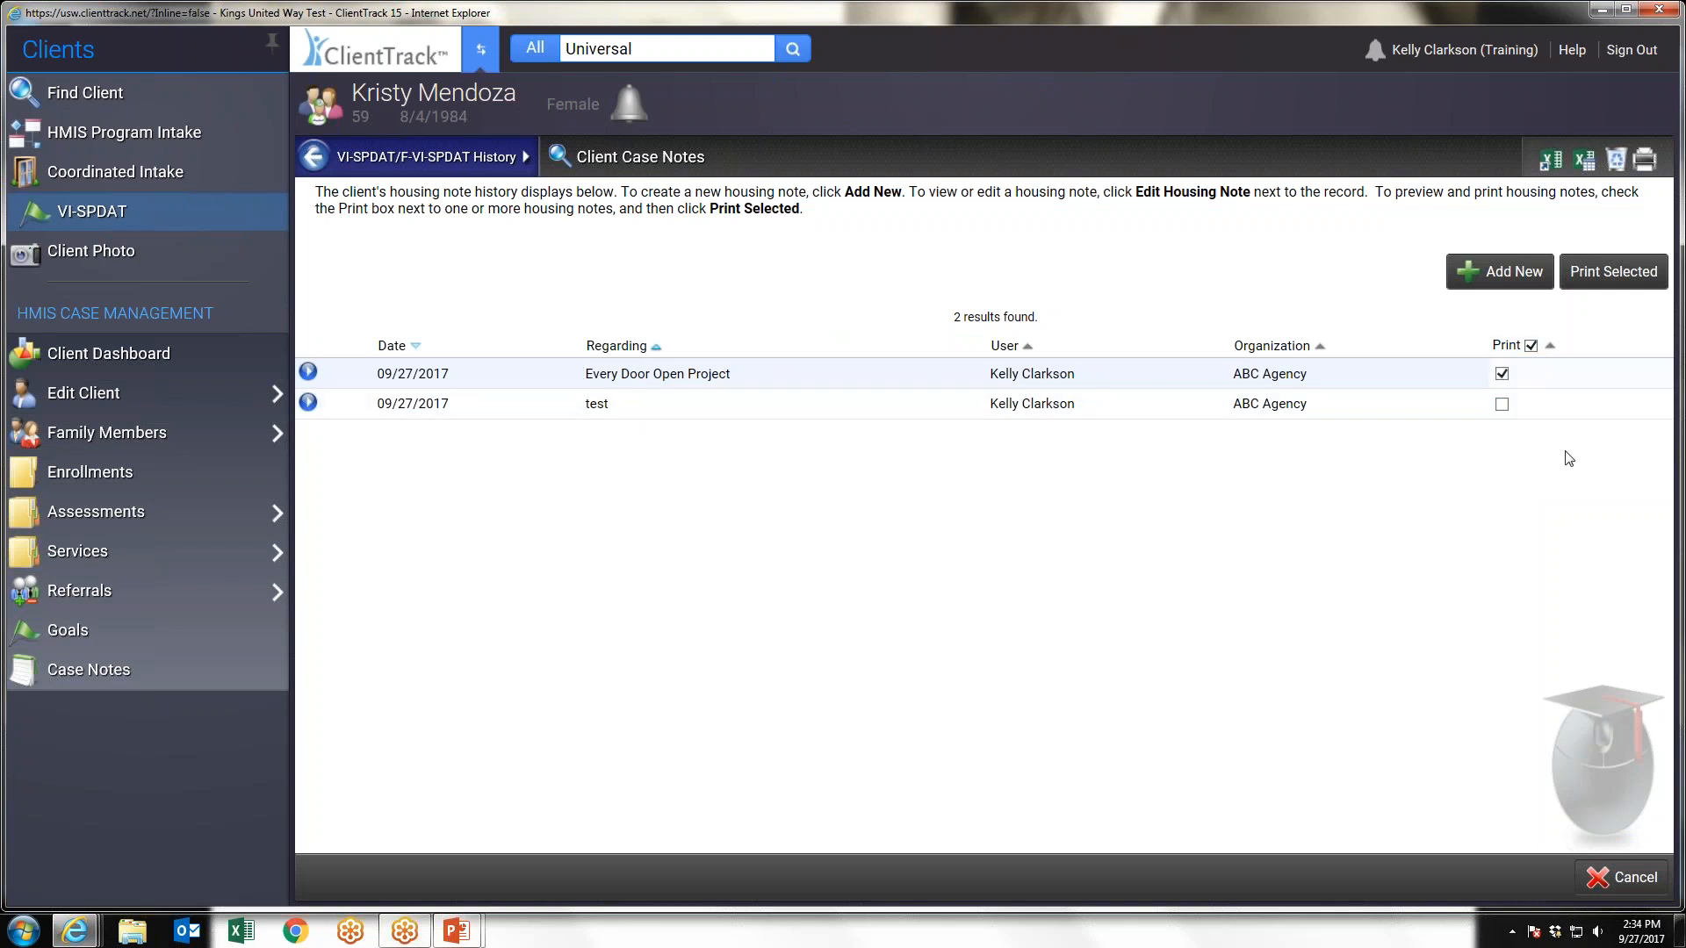
View the printable version of the housing notes list and close it without printing
click(1645, 160)
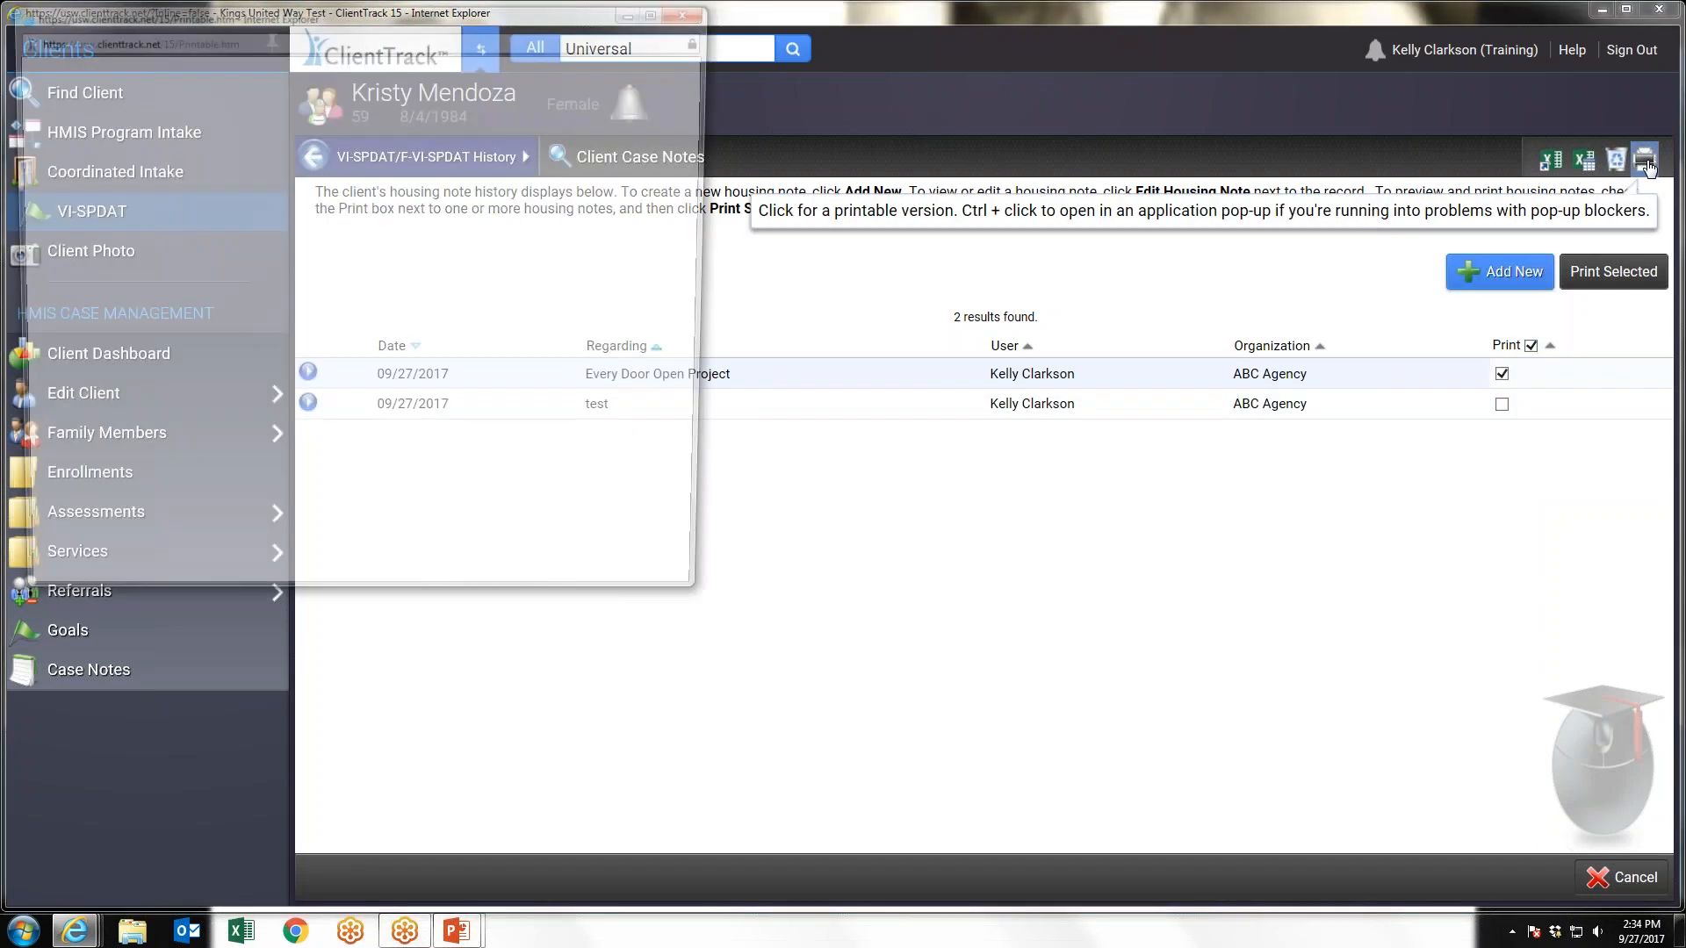
click(478, 455)
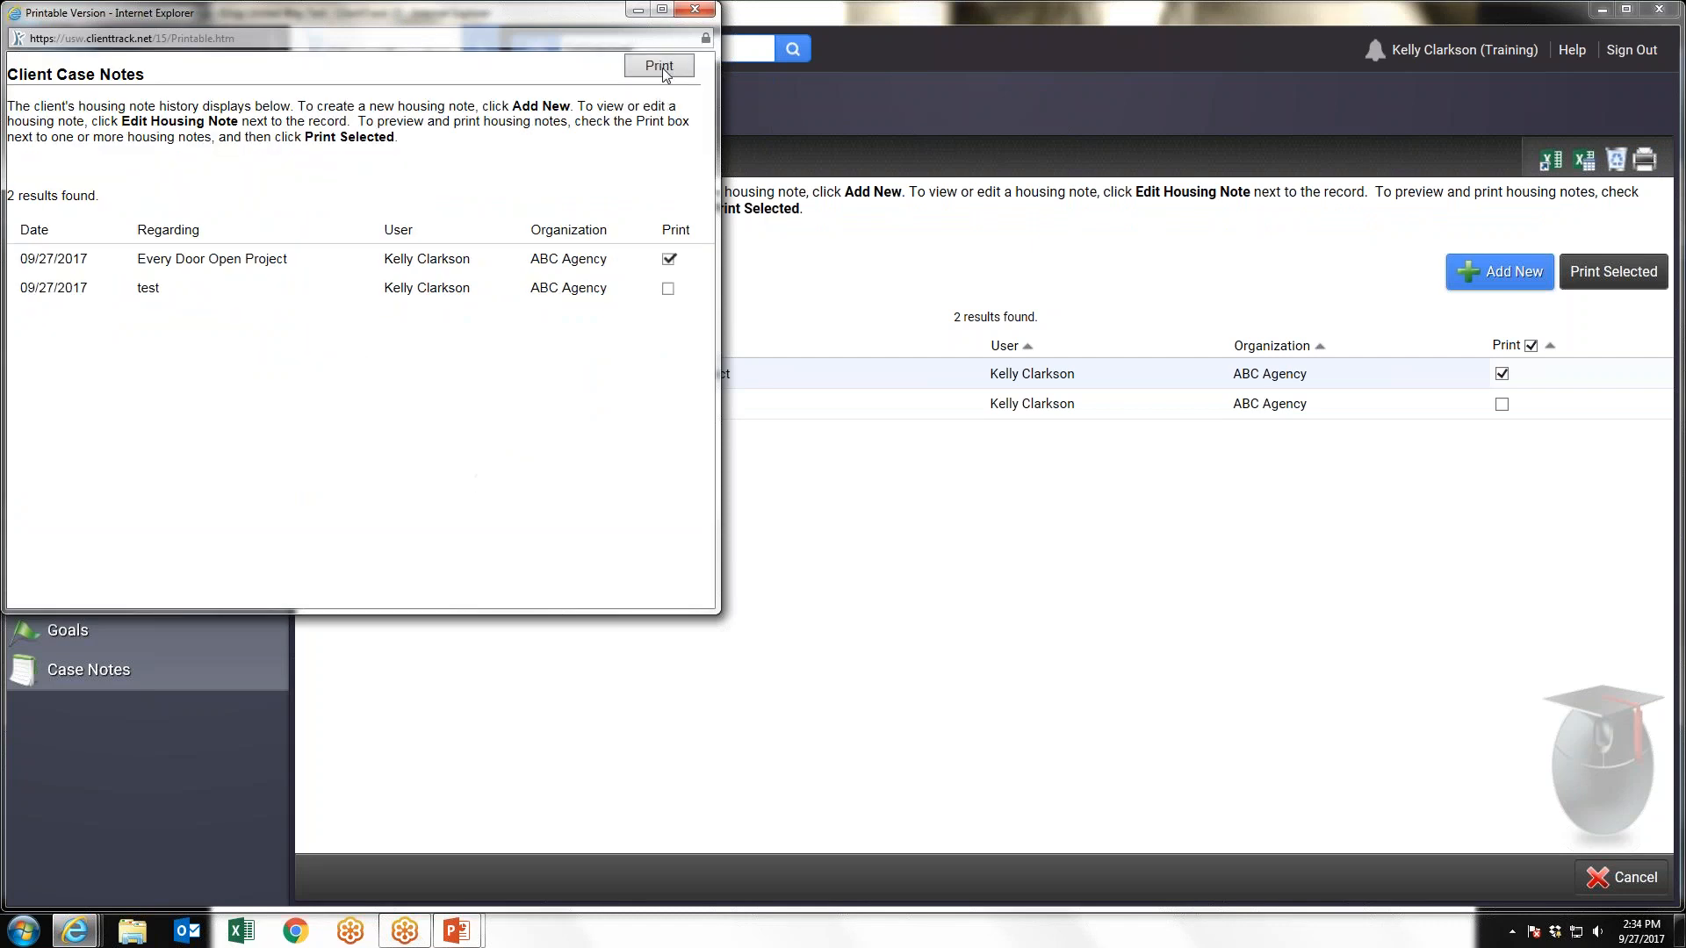
click(693, 10)
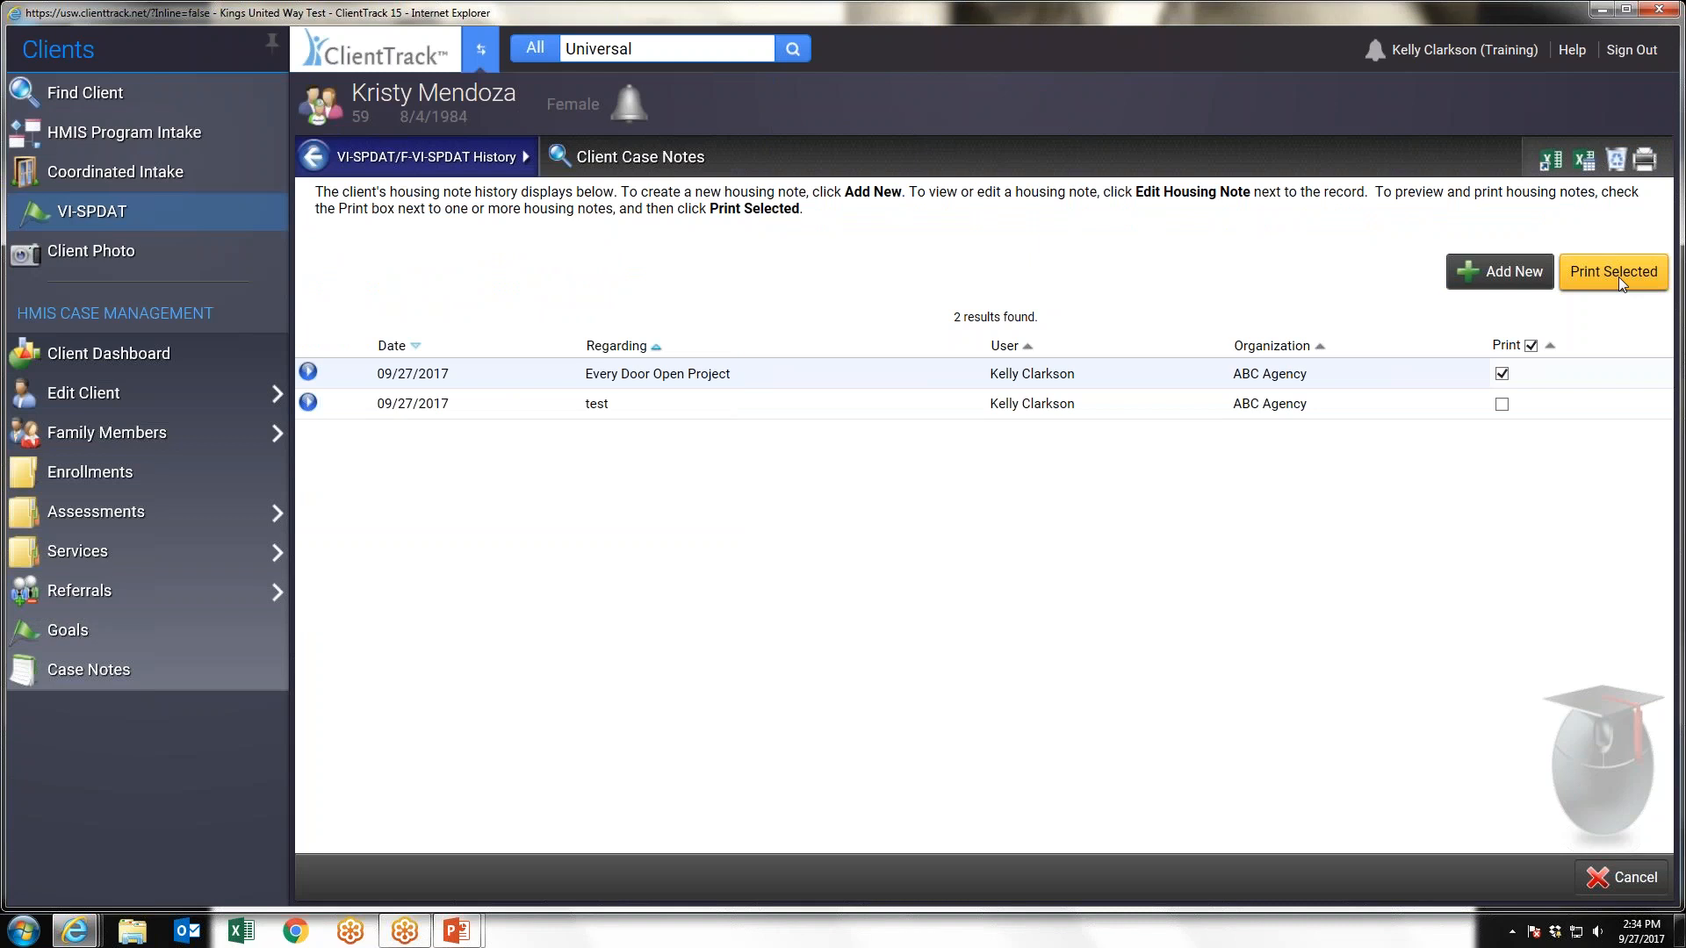
Preview the selected Every Door Open Project note for printing and close the preview without printing
click(1616, 274)
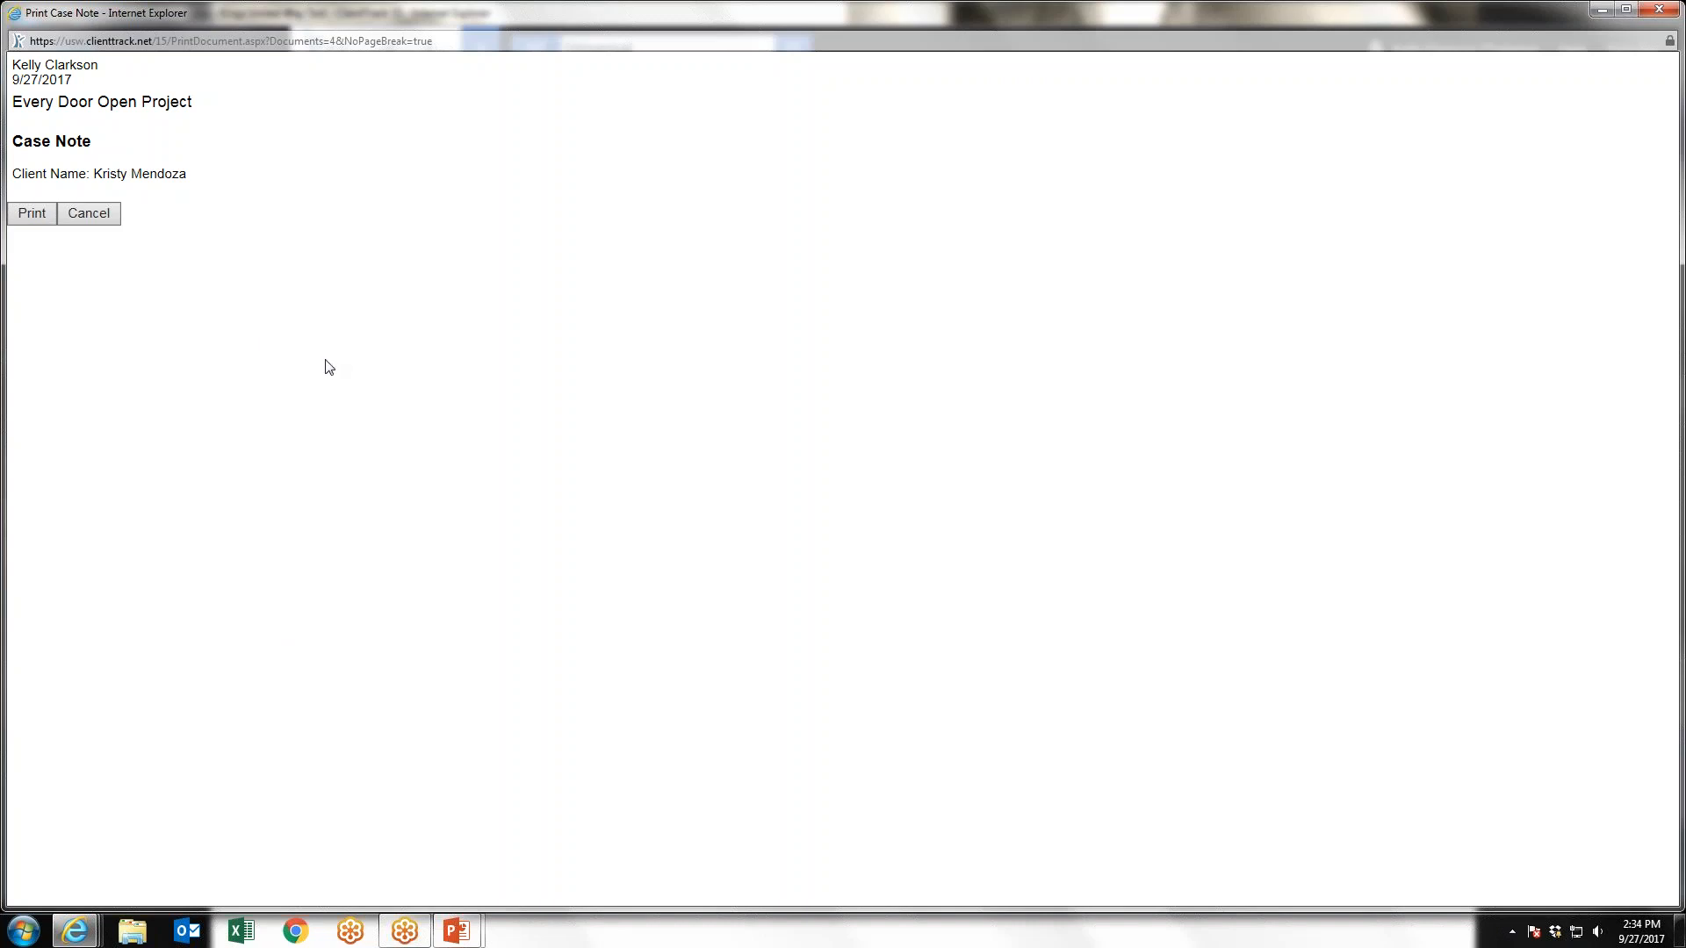
click(88, 216)
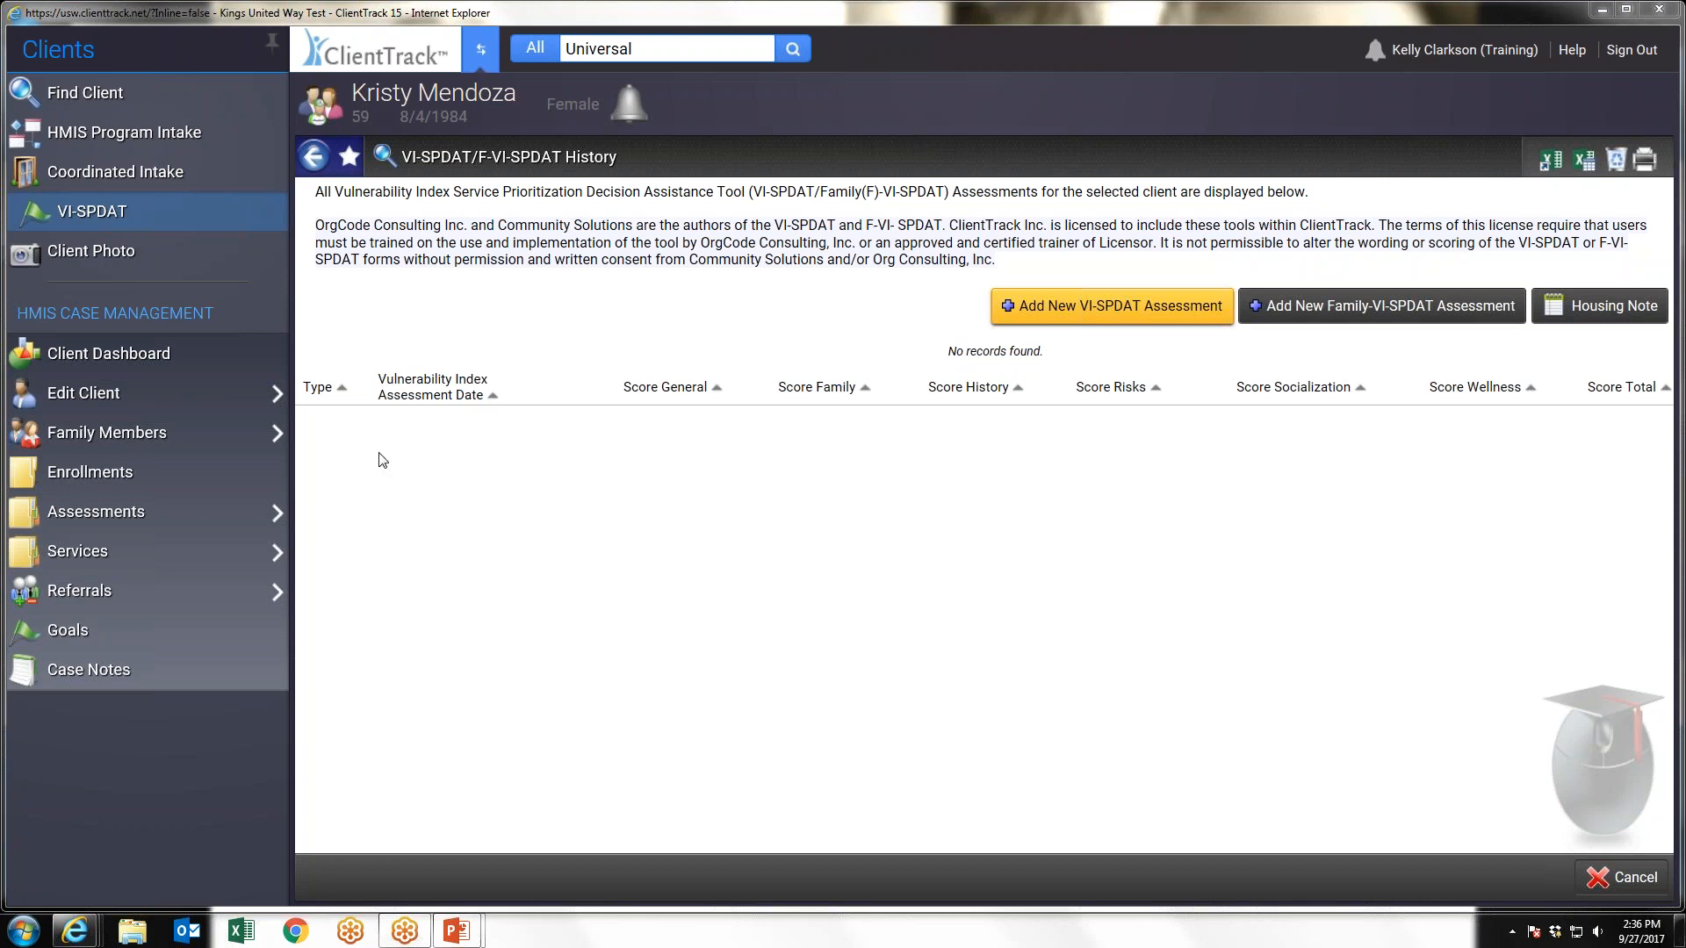
Switch from the client's record to the Home workspace with its standard reports
click(481, 52)
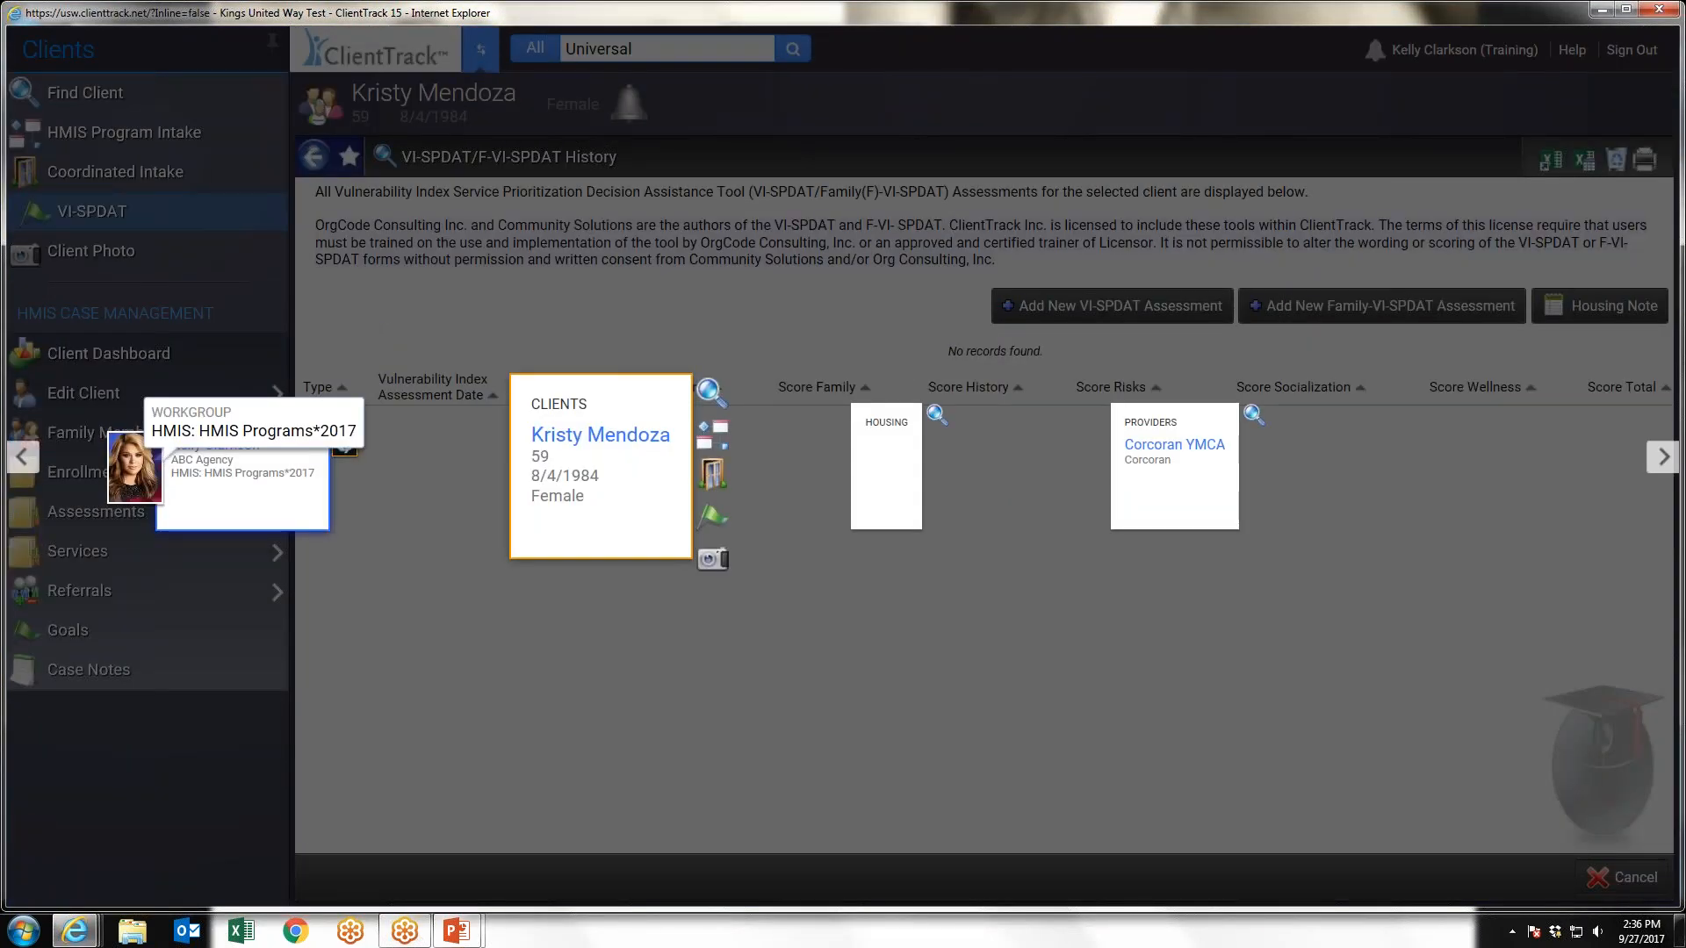
click(242, 474)
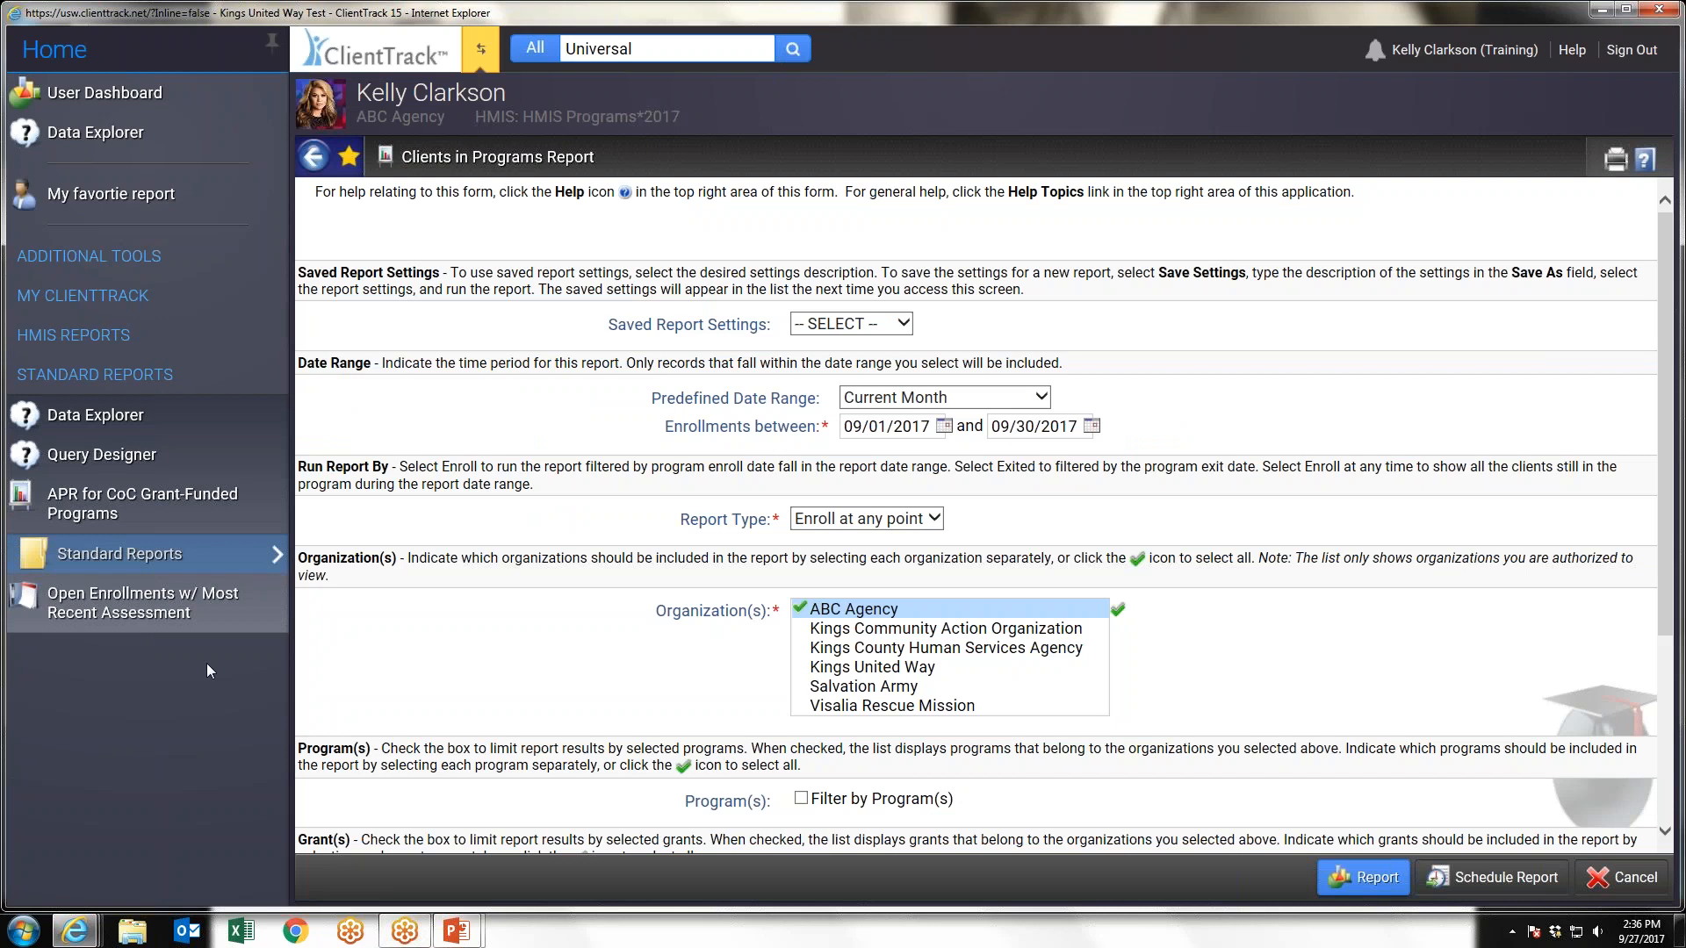
click(167, 555)
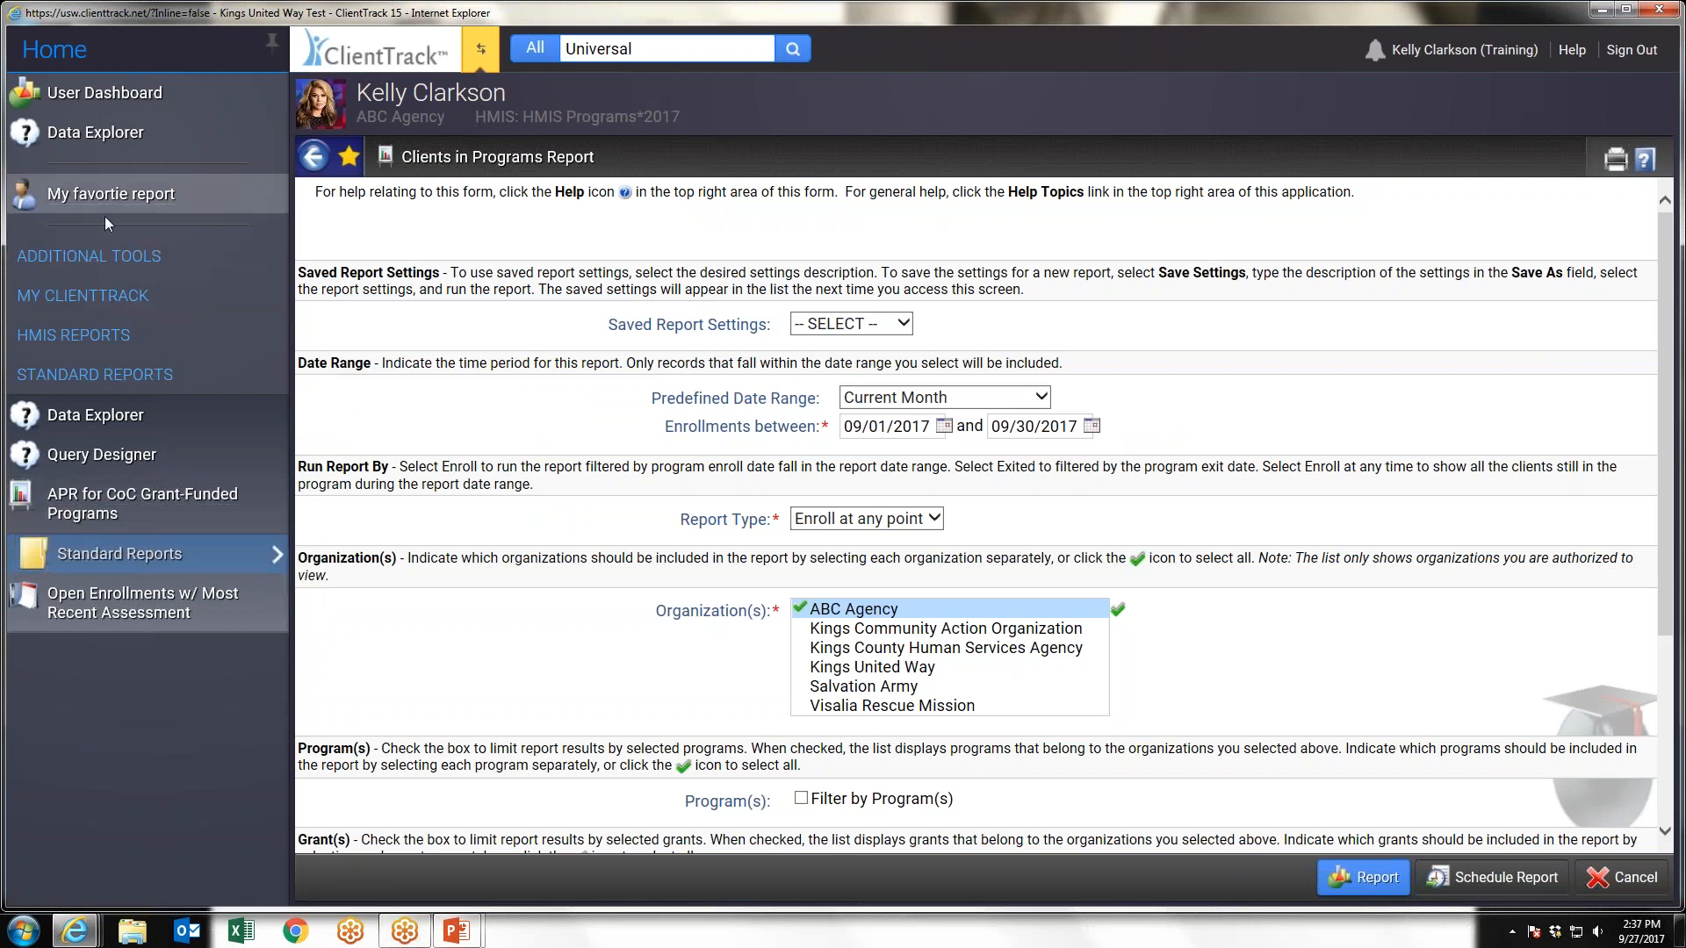
Look through the HMIS reports, including the HUD / HMIS Reports group
click(84, 335)
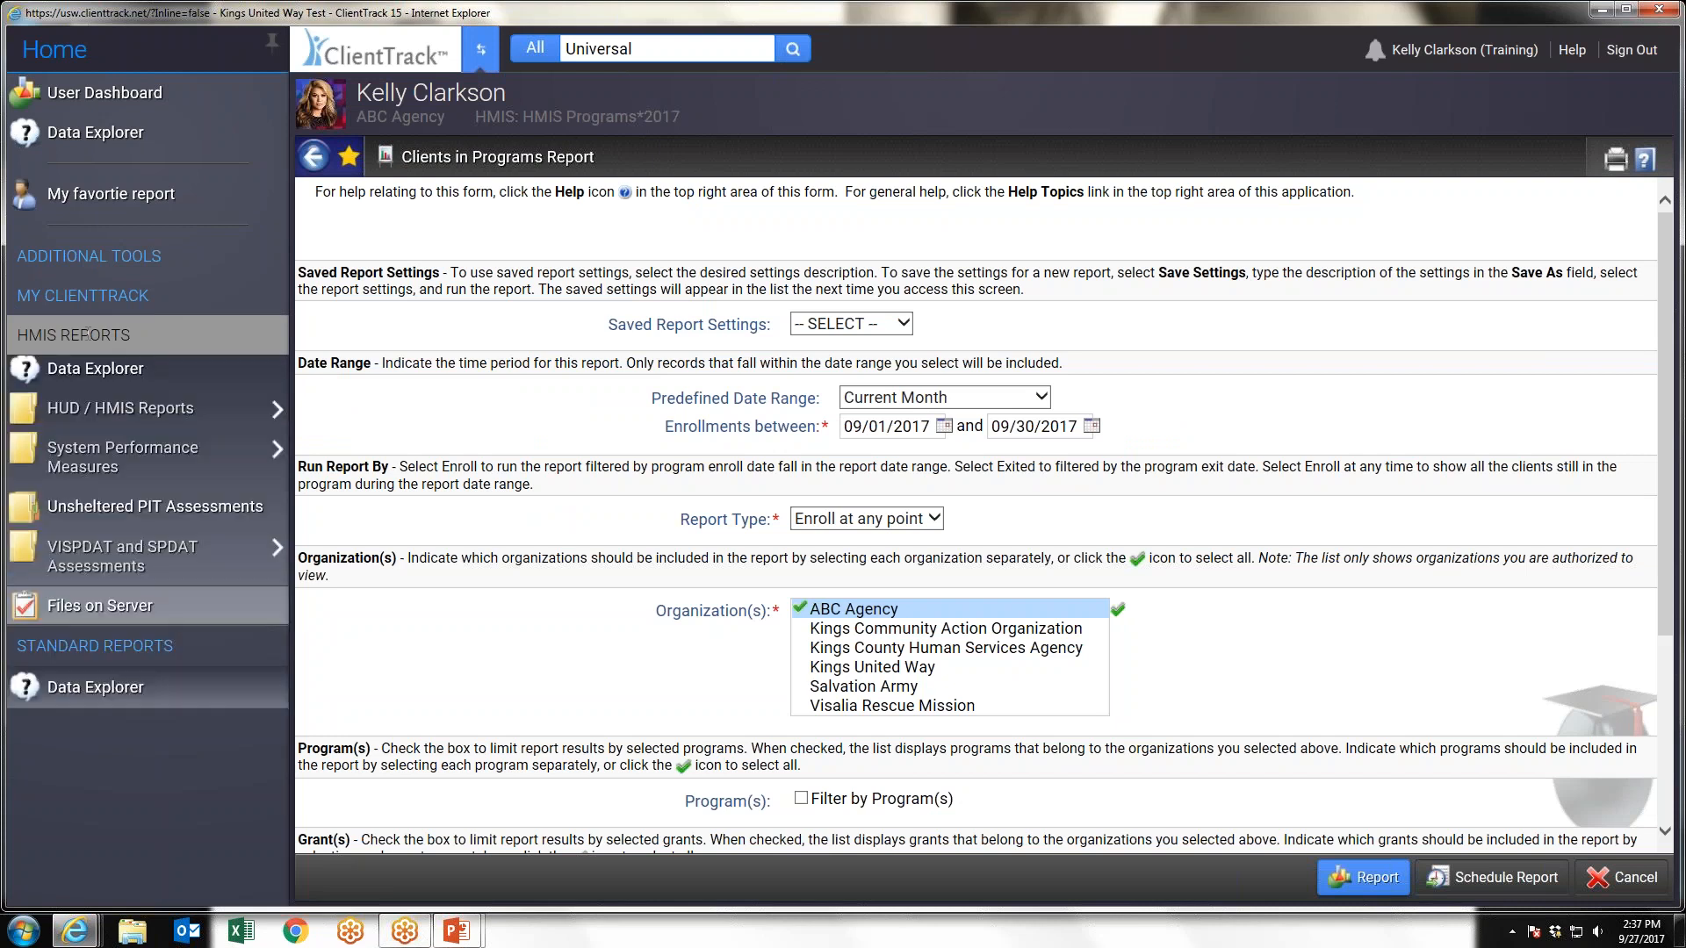
mouse_move(141, 418)
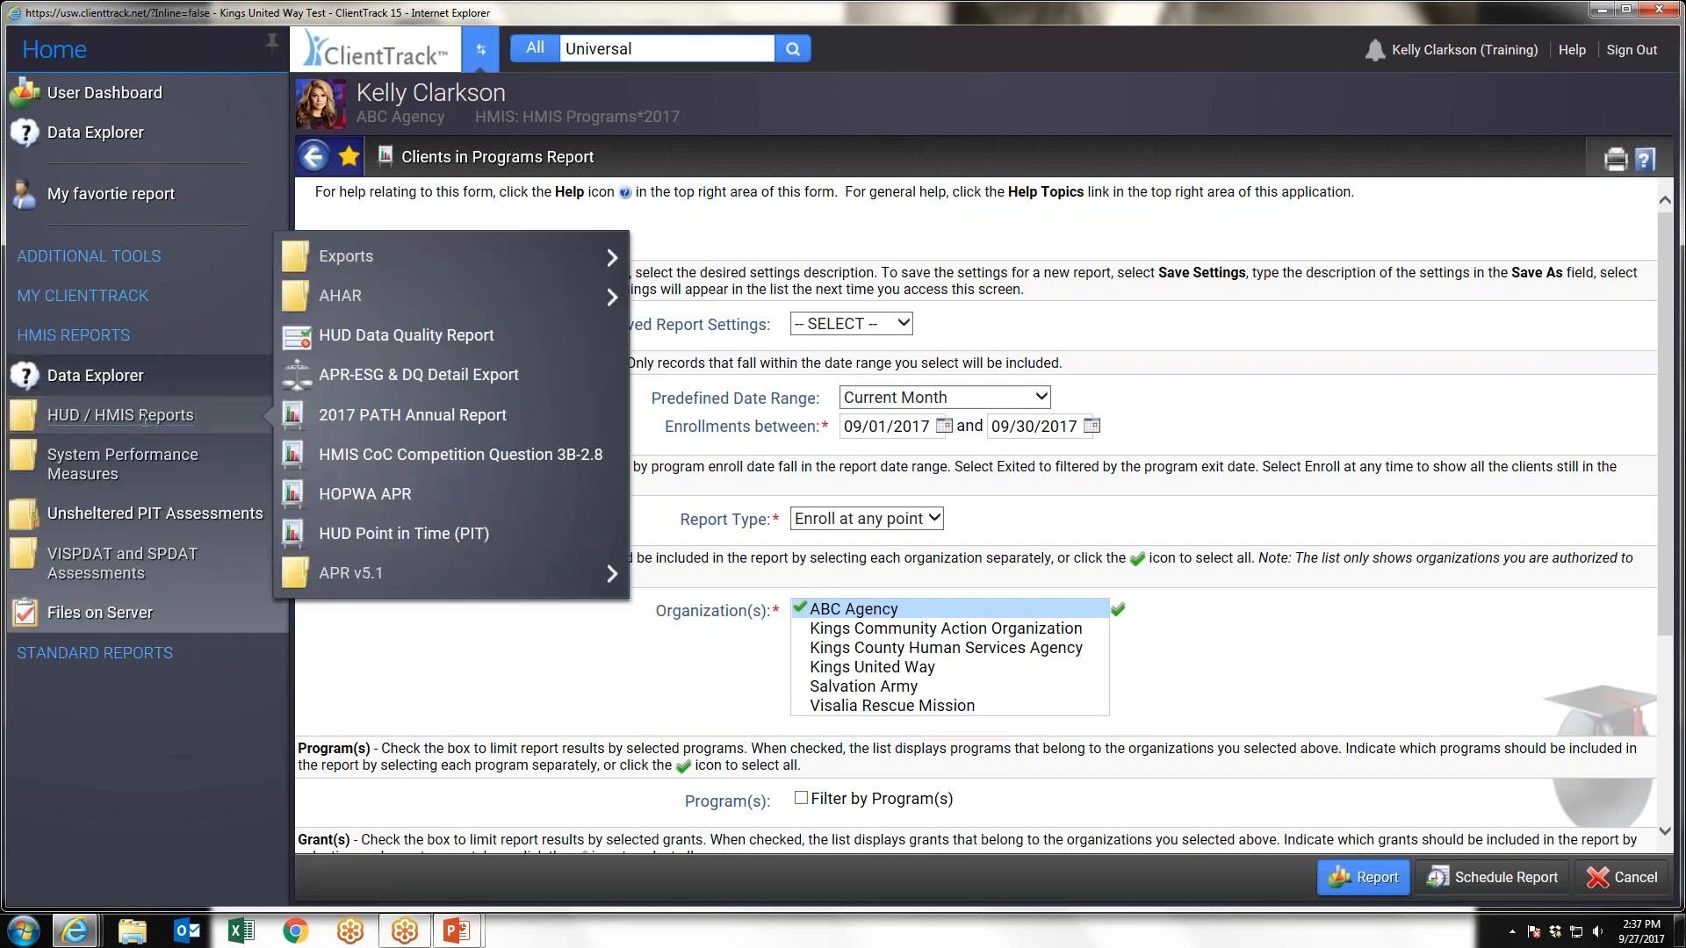
mouse_move(396, 314)
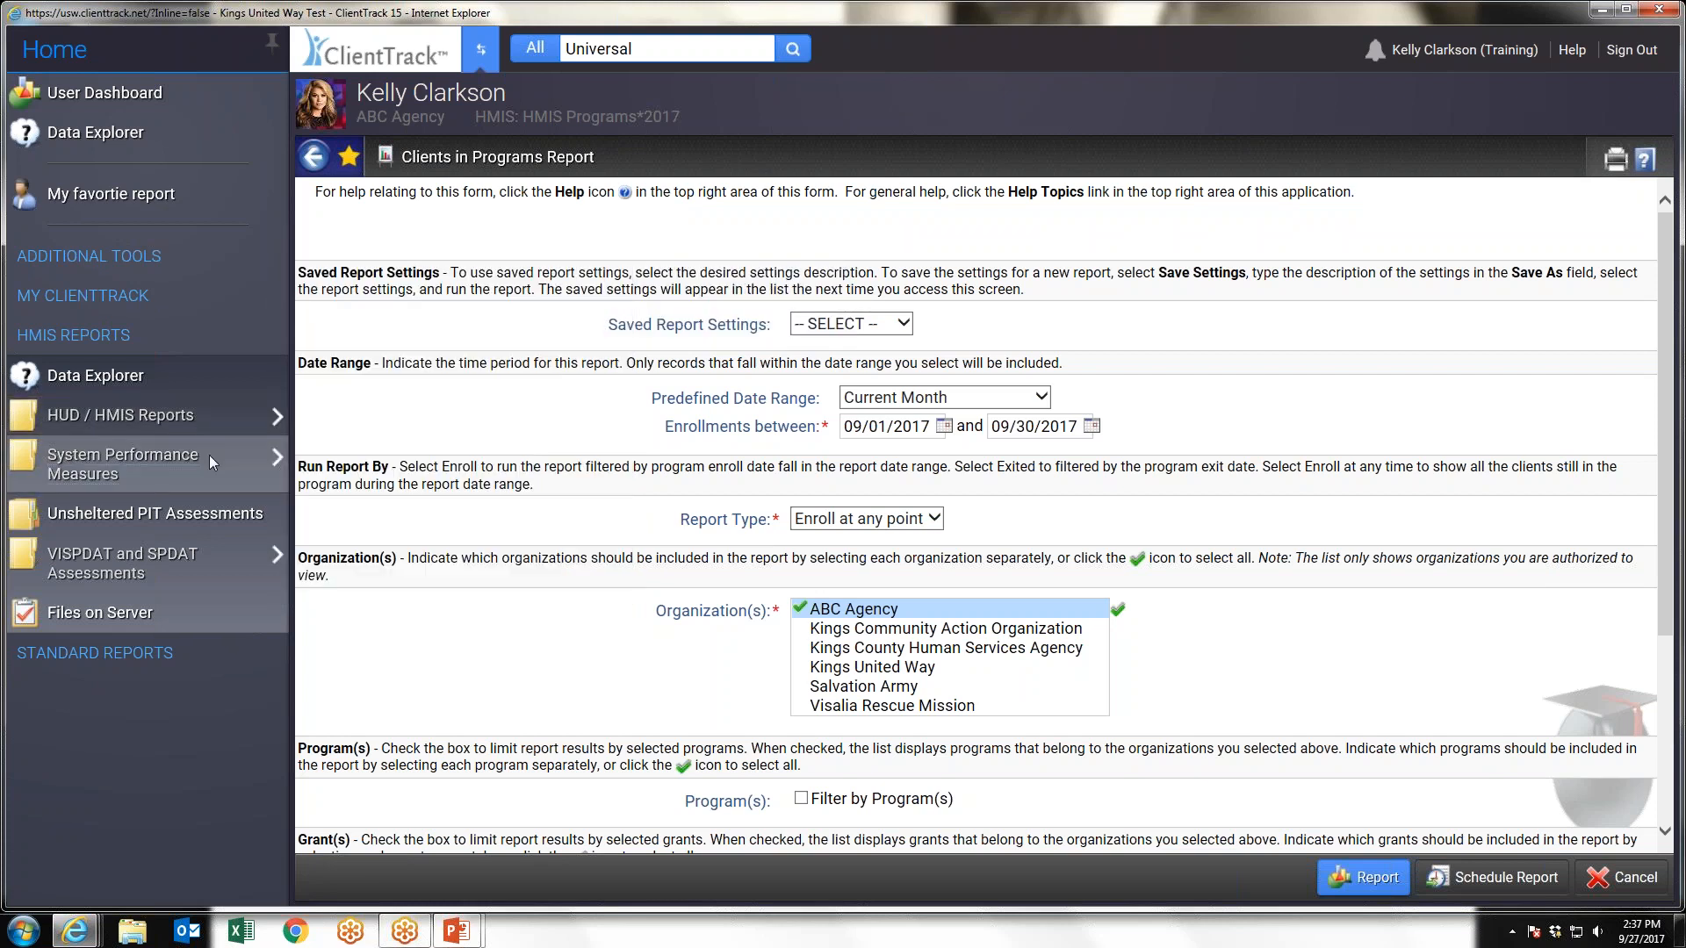
Open the Clients In Programs report from the standard reports
click(104, 653)
mouse_move(105, 555)
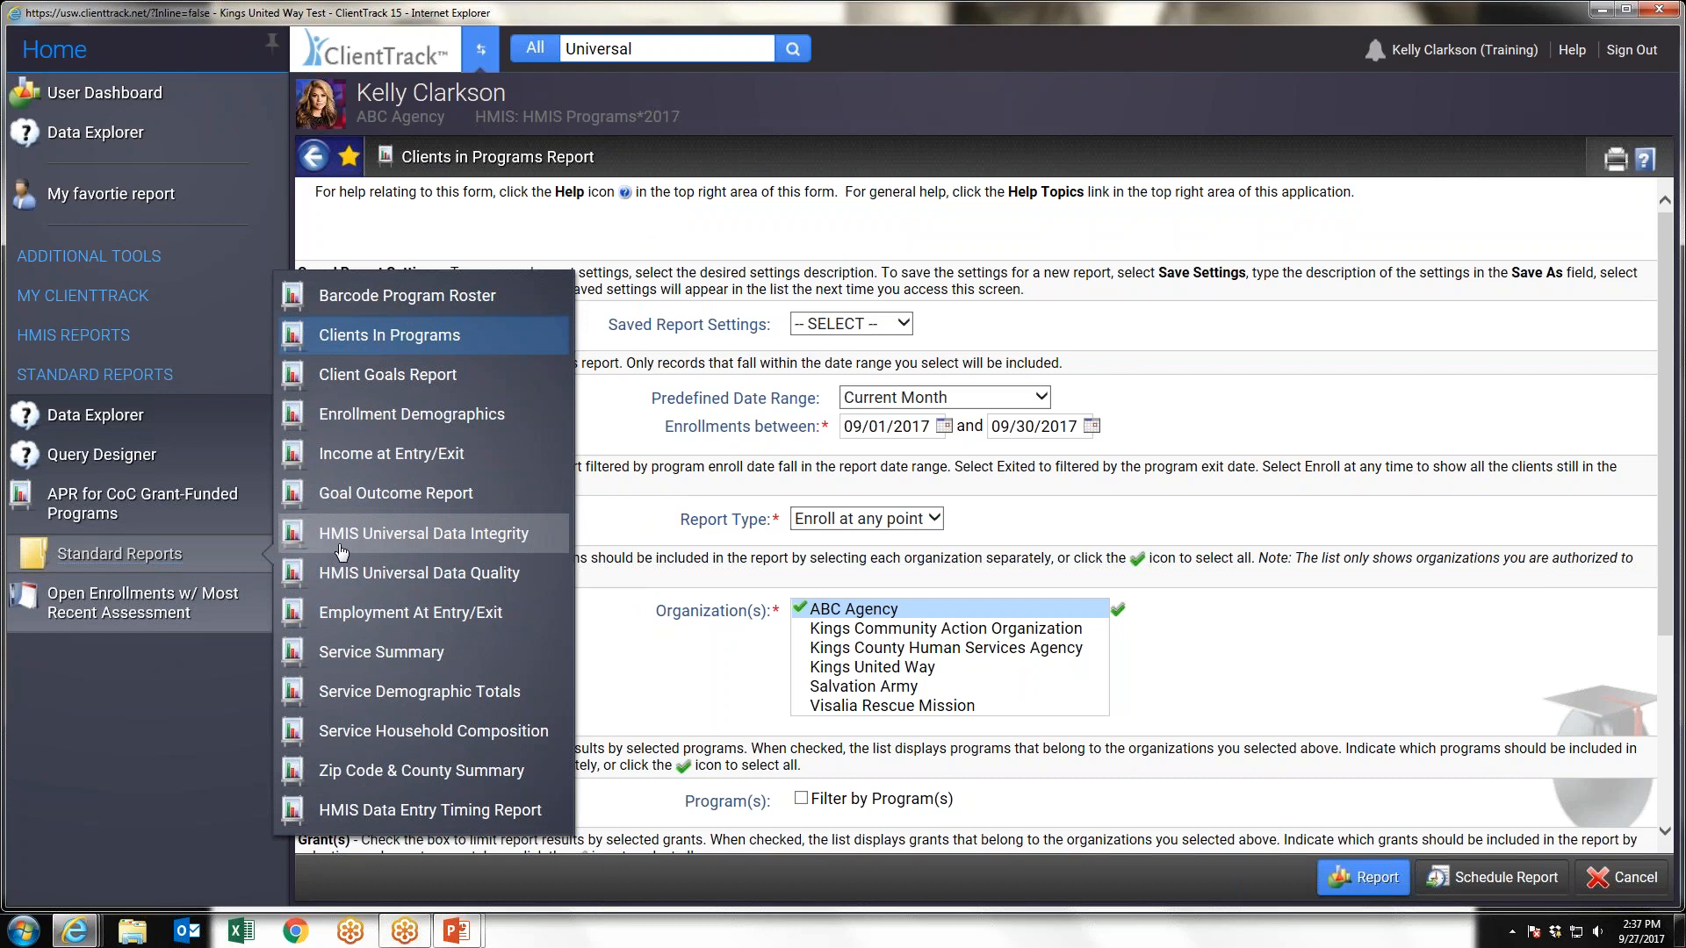
click(413, 339)
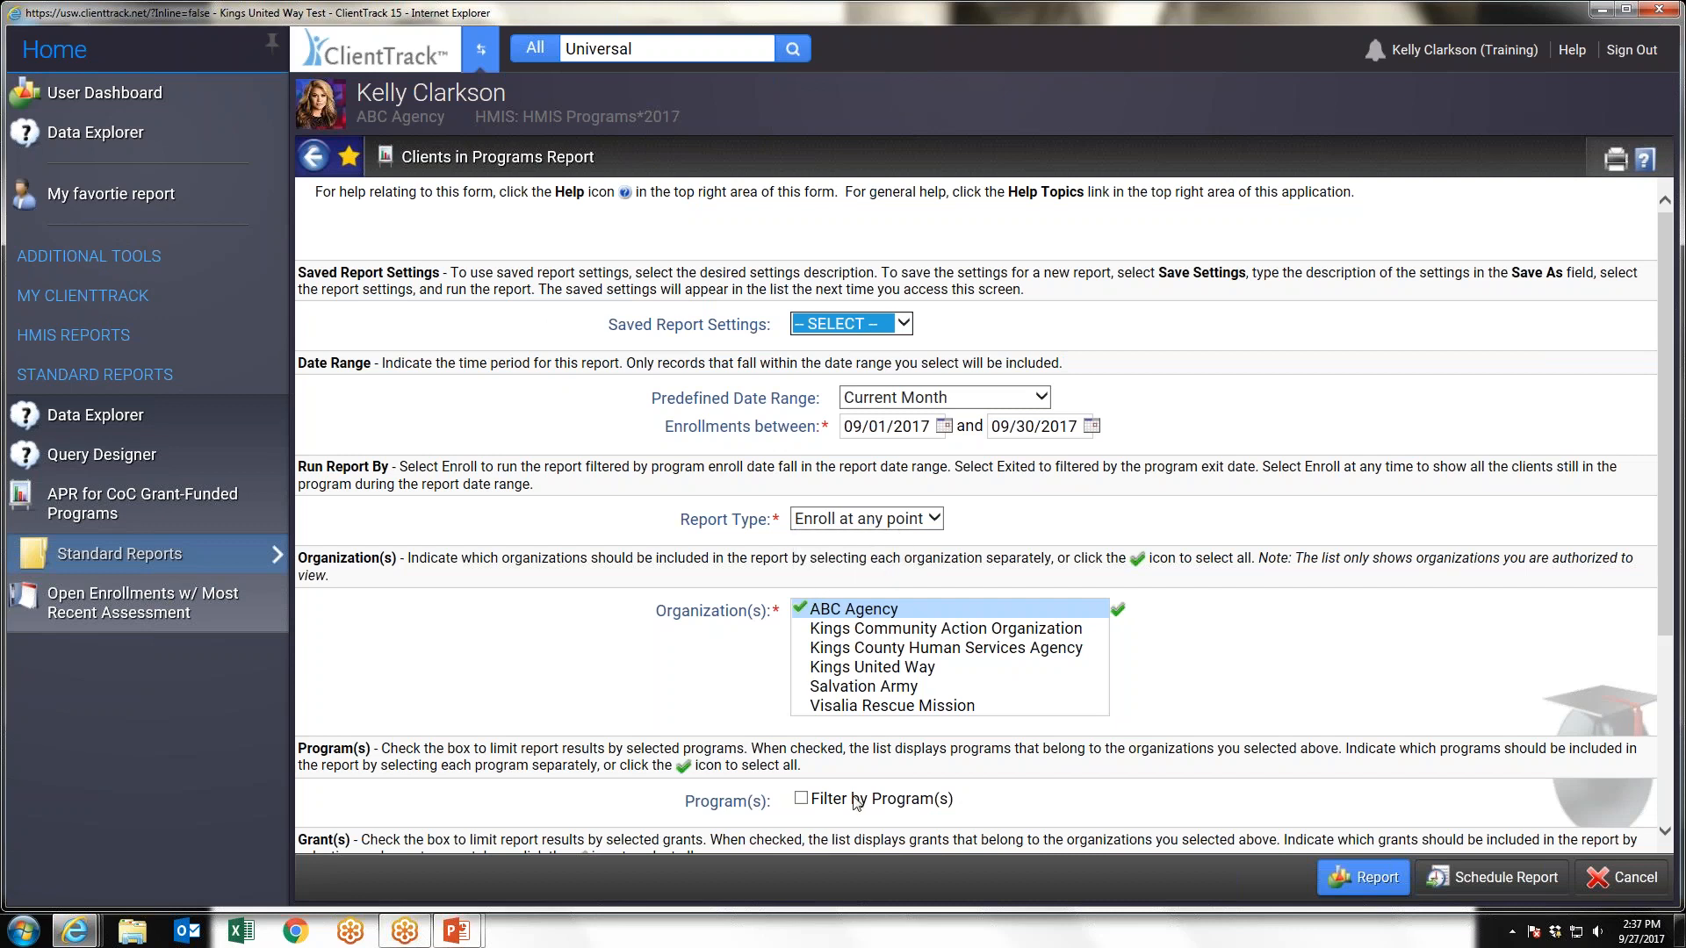
Review the saved settings choices, and keep Current Month as the date range and Enroll at any point as the report type
click(874, 324)
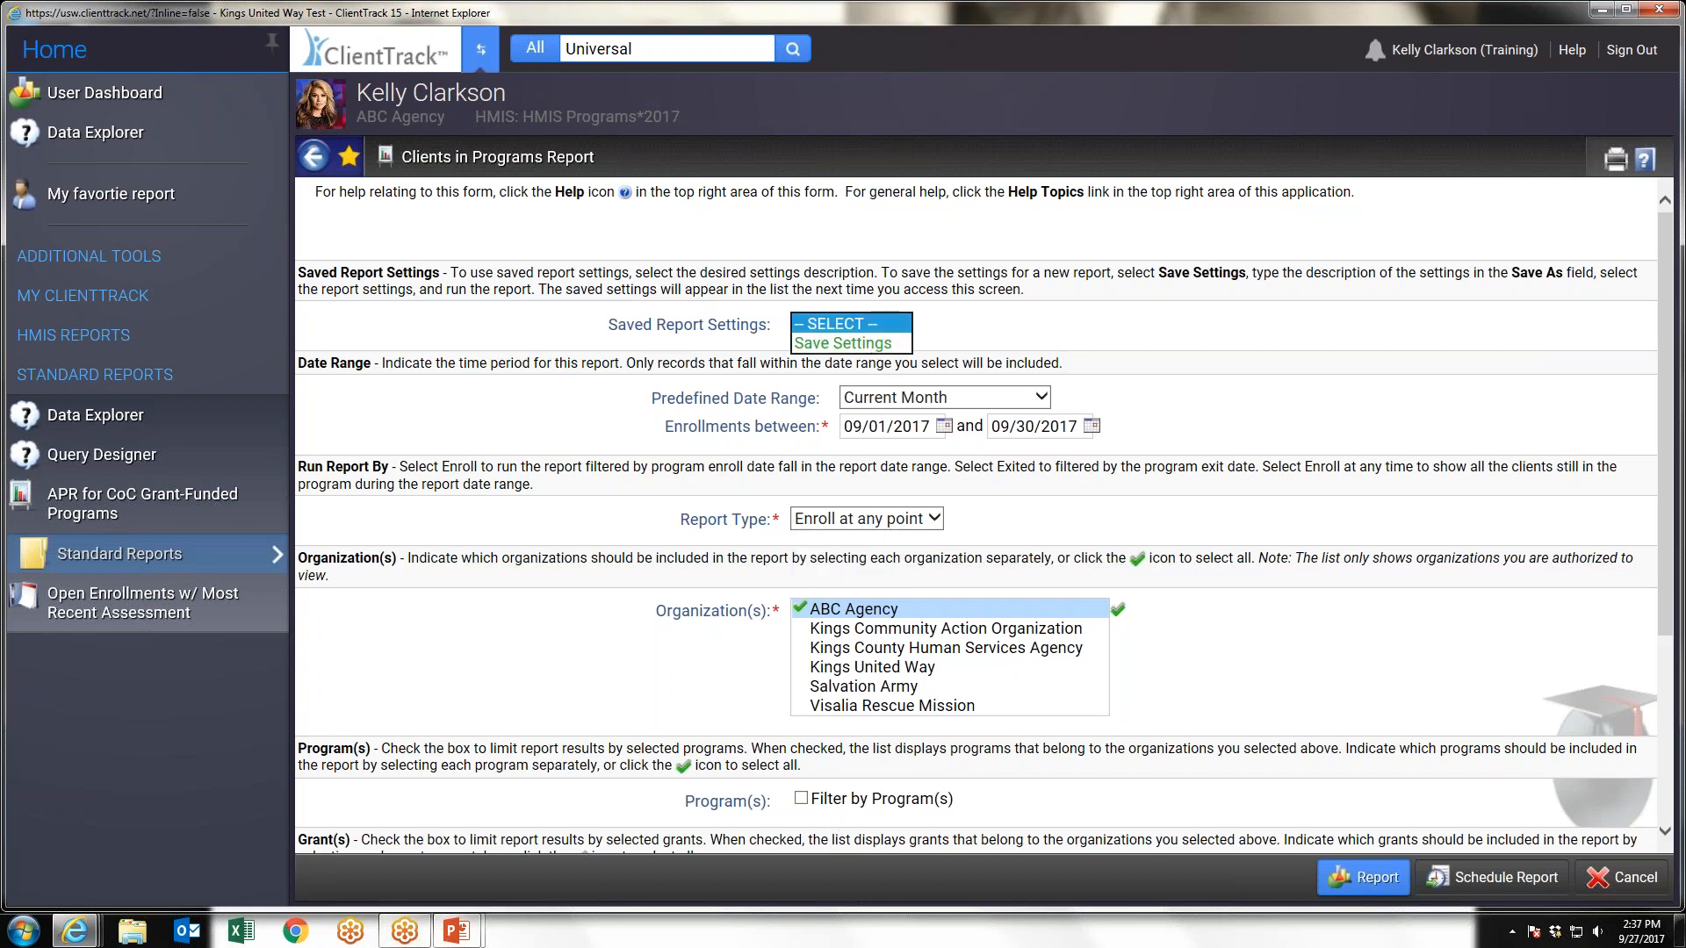
click(950, 328)
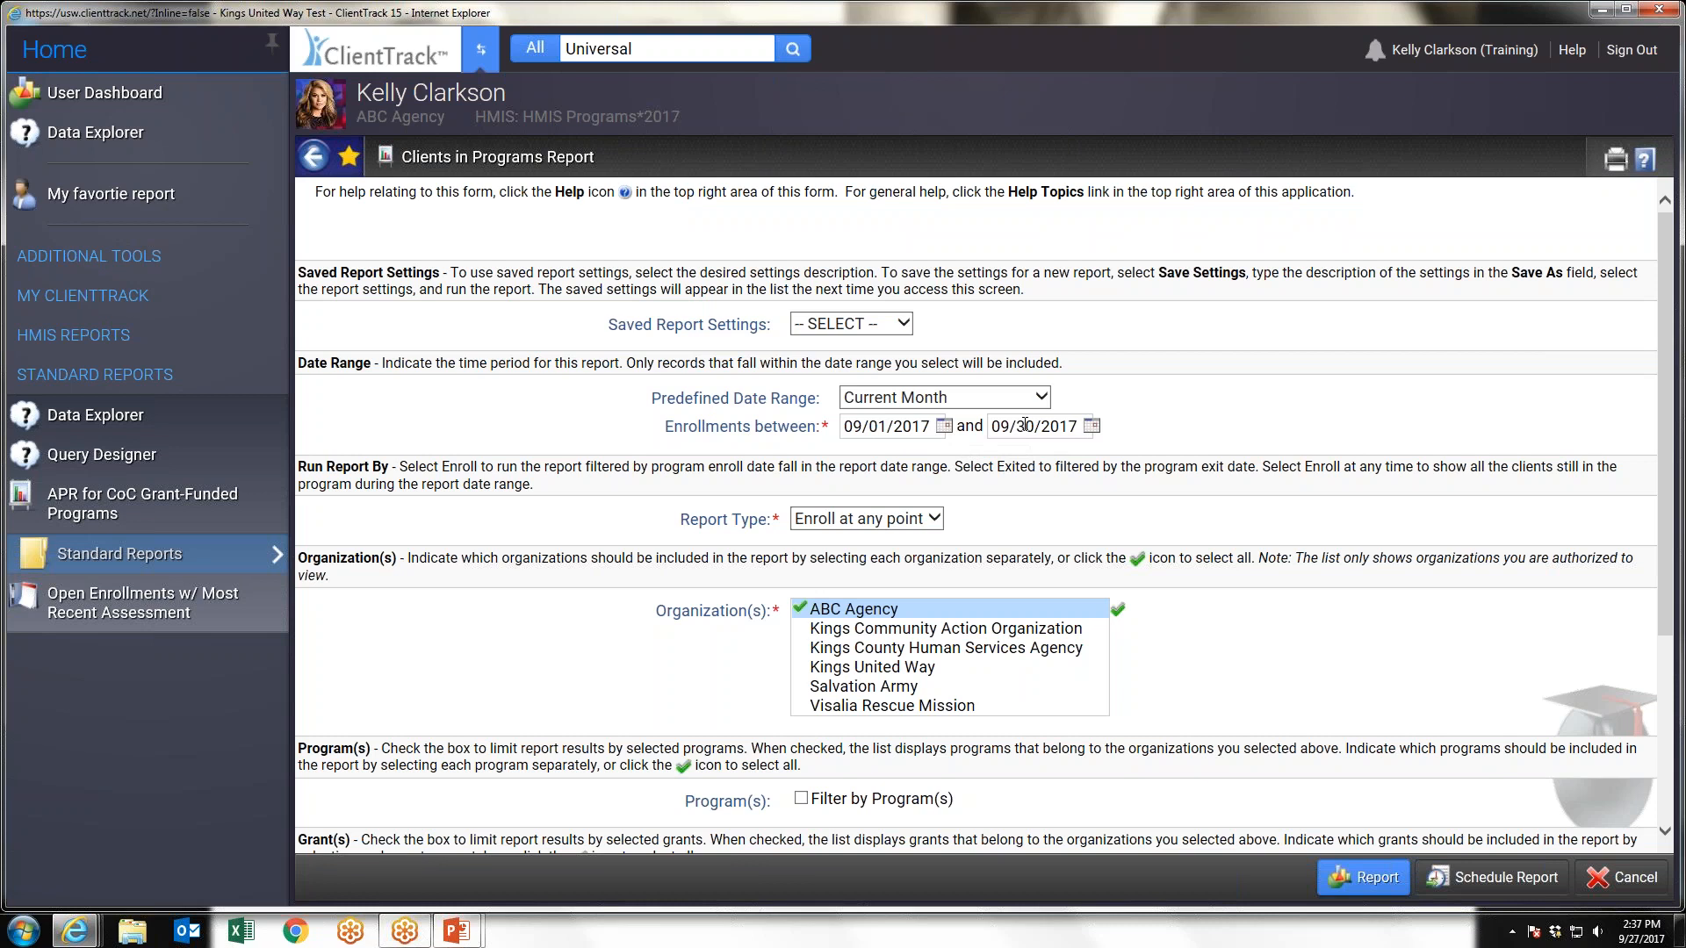
click(931, 397)
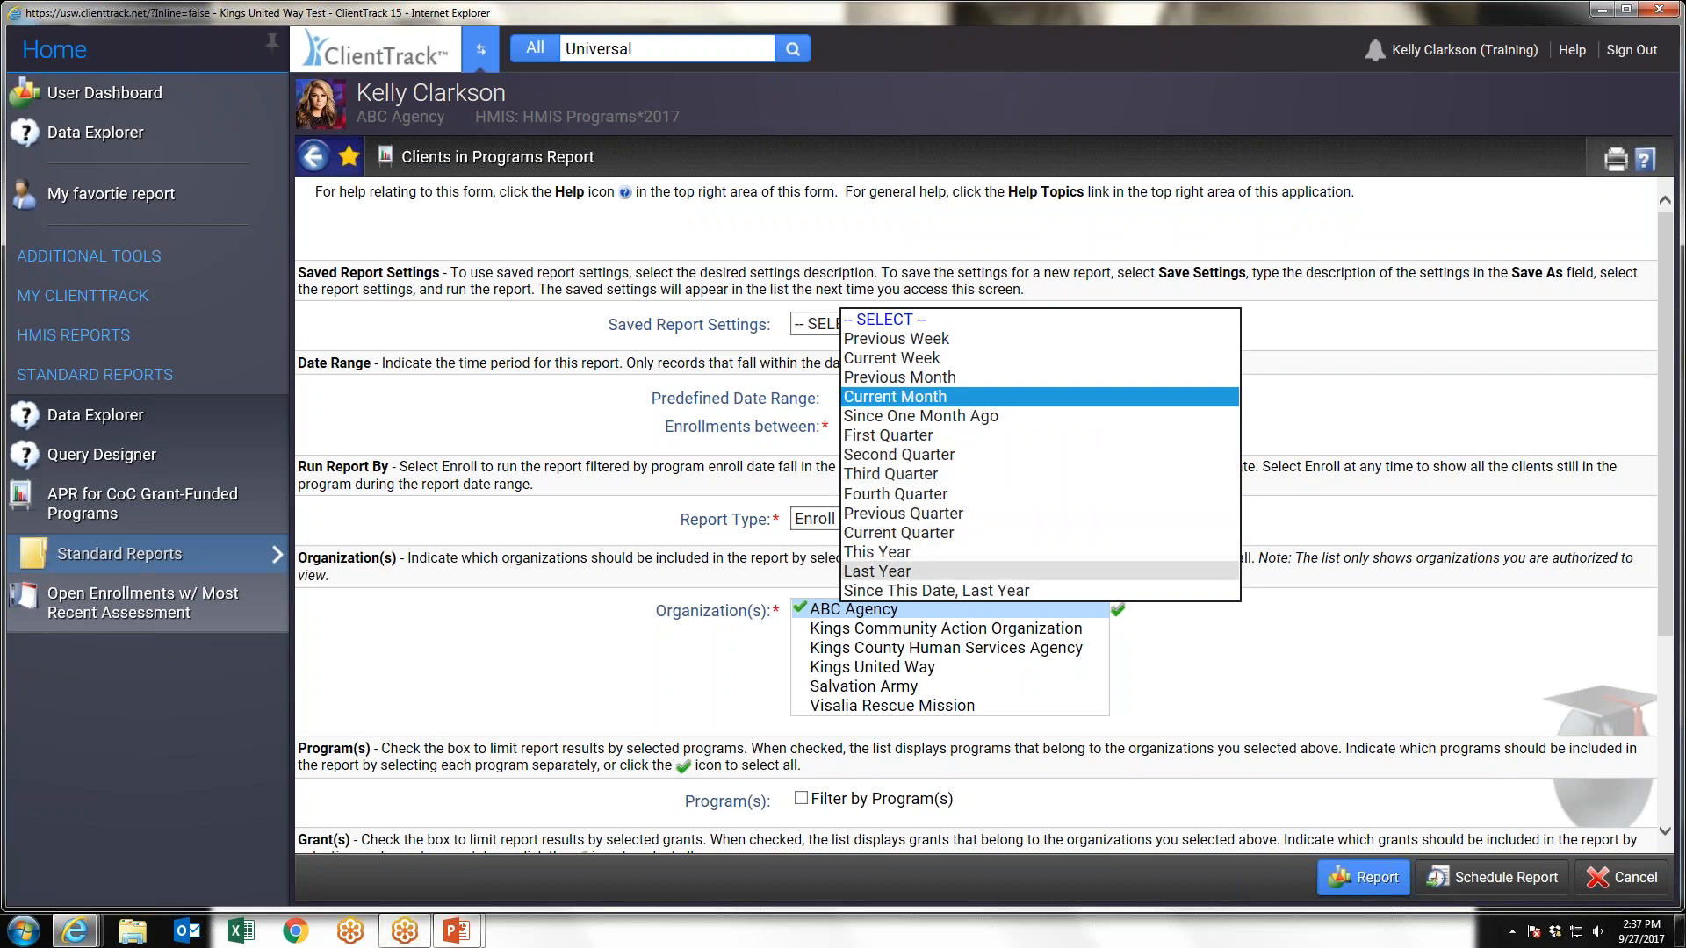
click(929, 405)
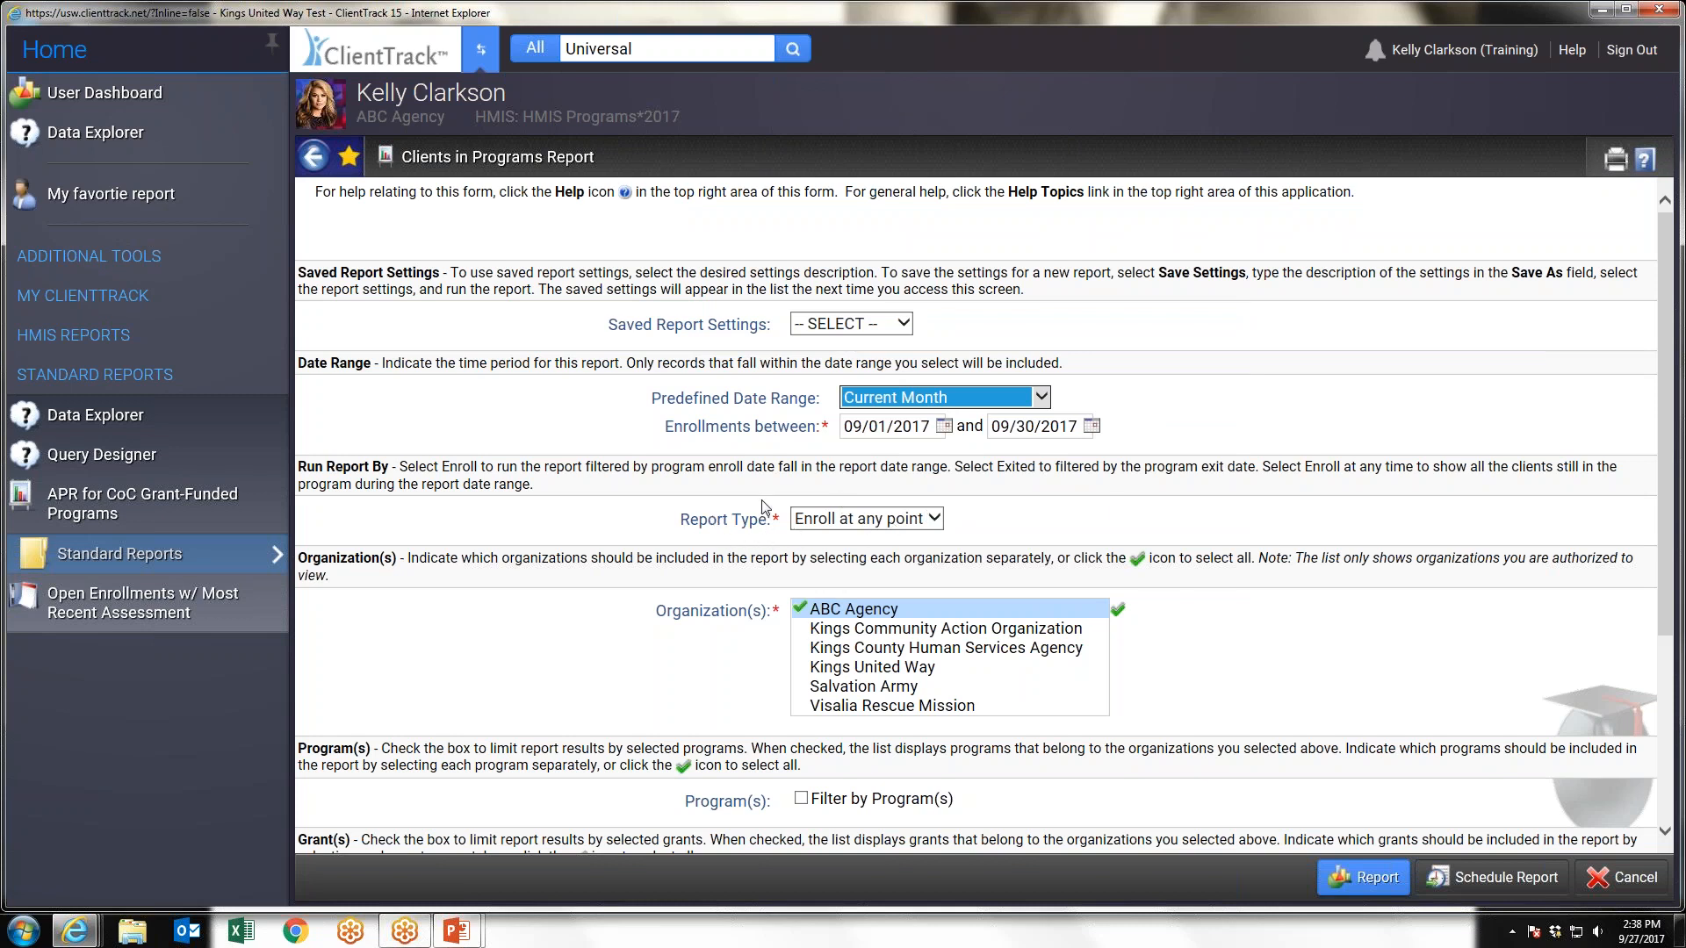
click(933, 527)
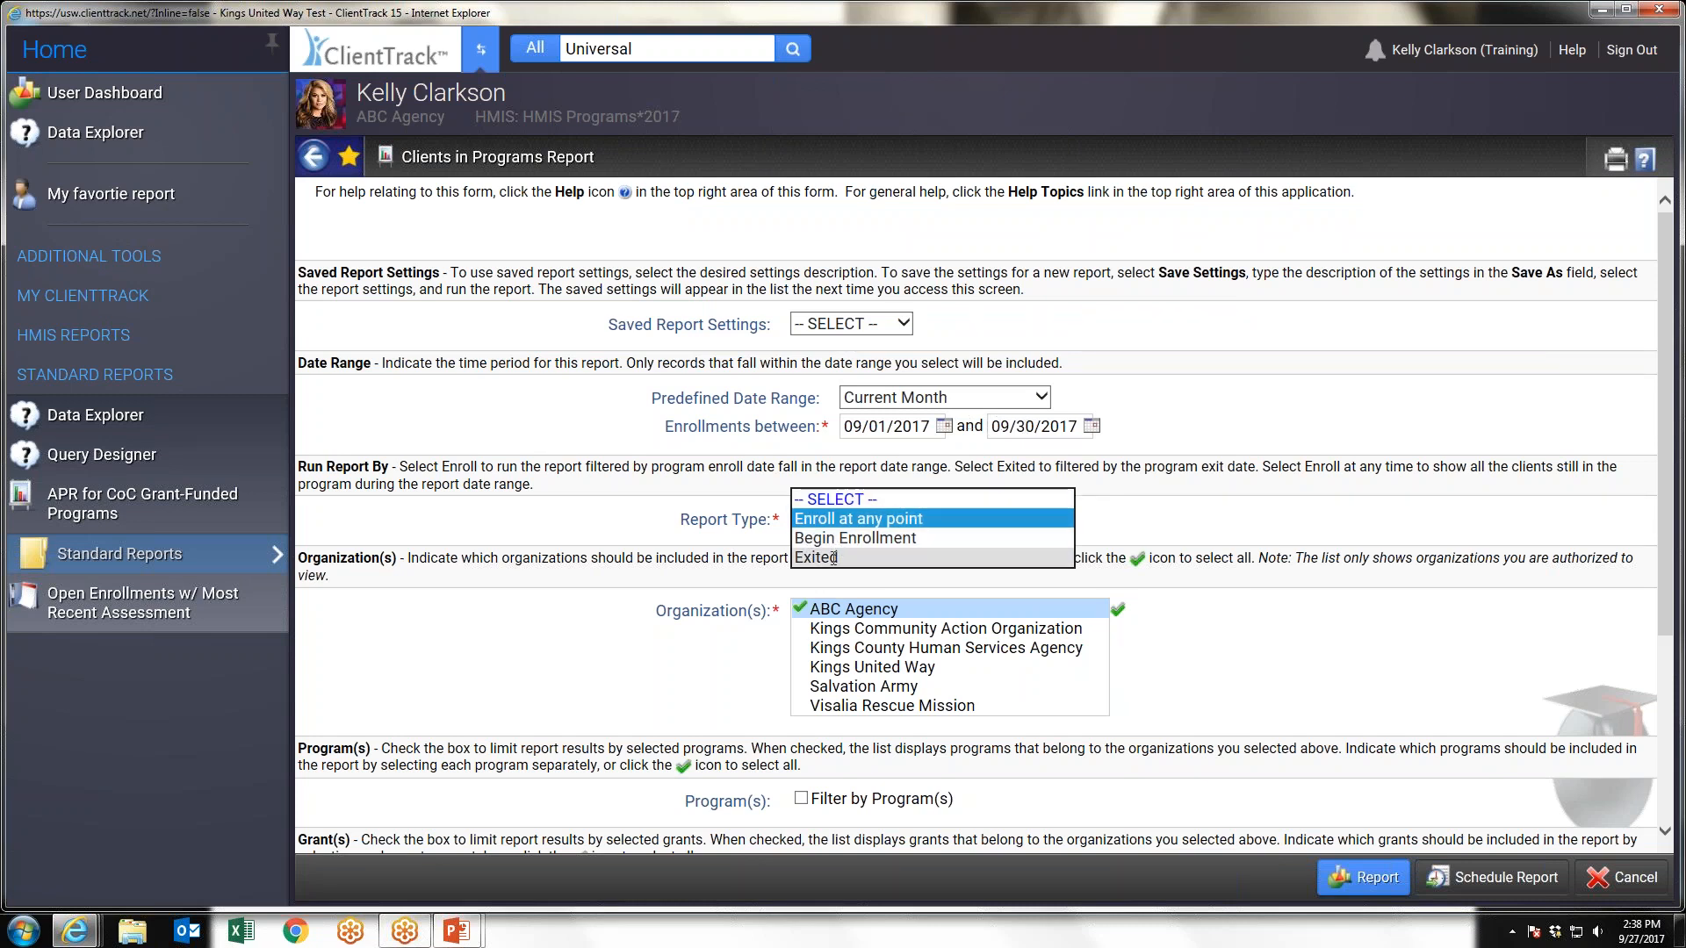
click(889, 519)
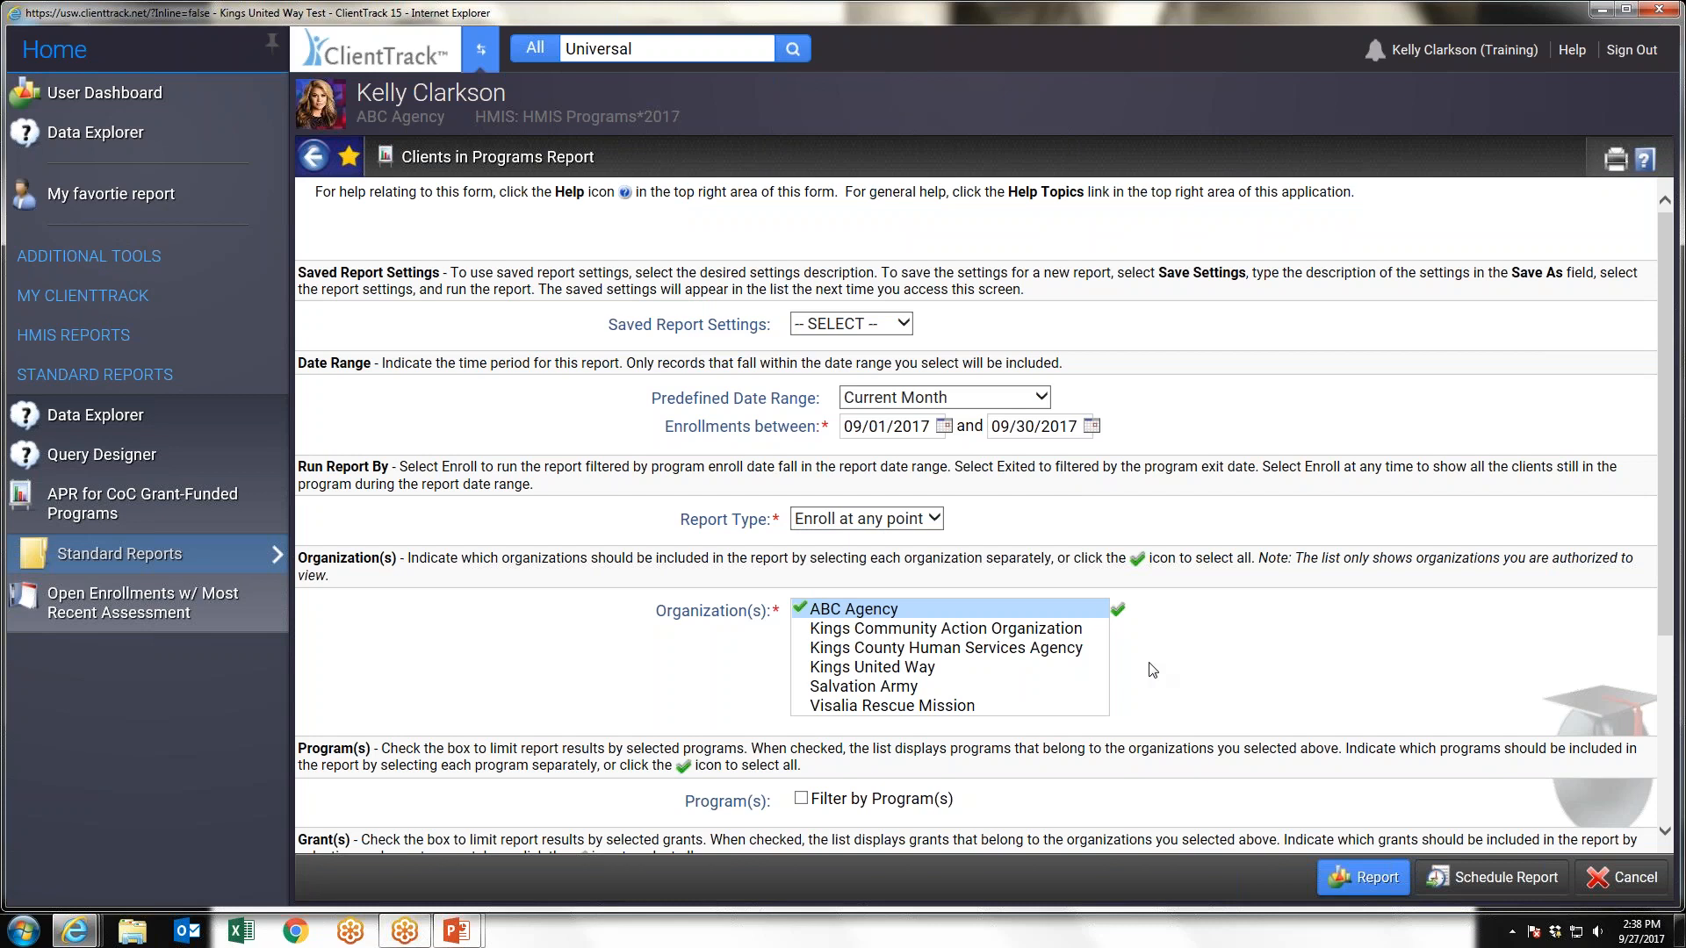
Limit the Clients in Programs report to the ABC Test Project program and run it
scroll(1153, 671, down, 1)
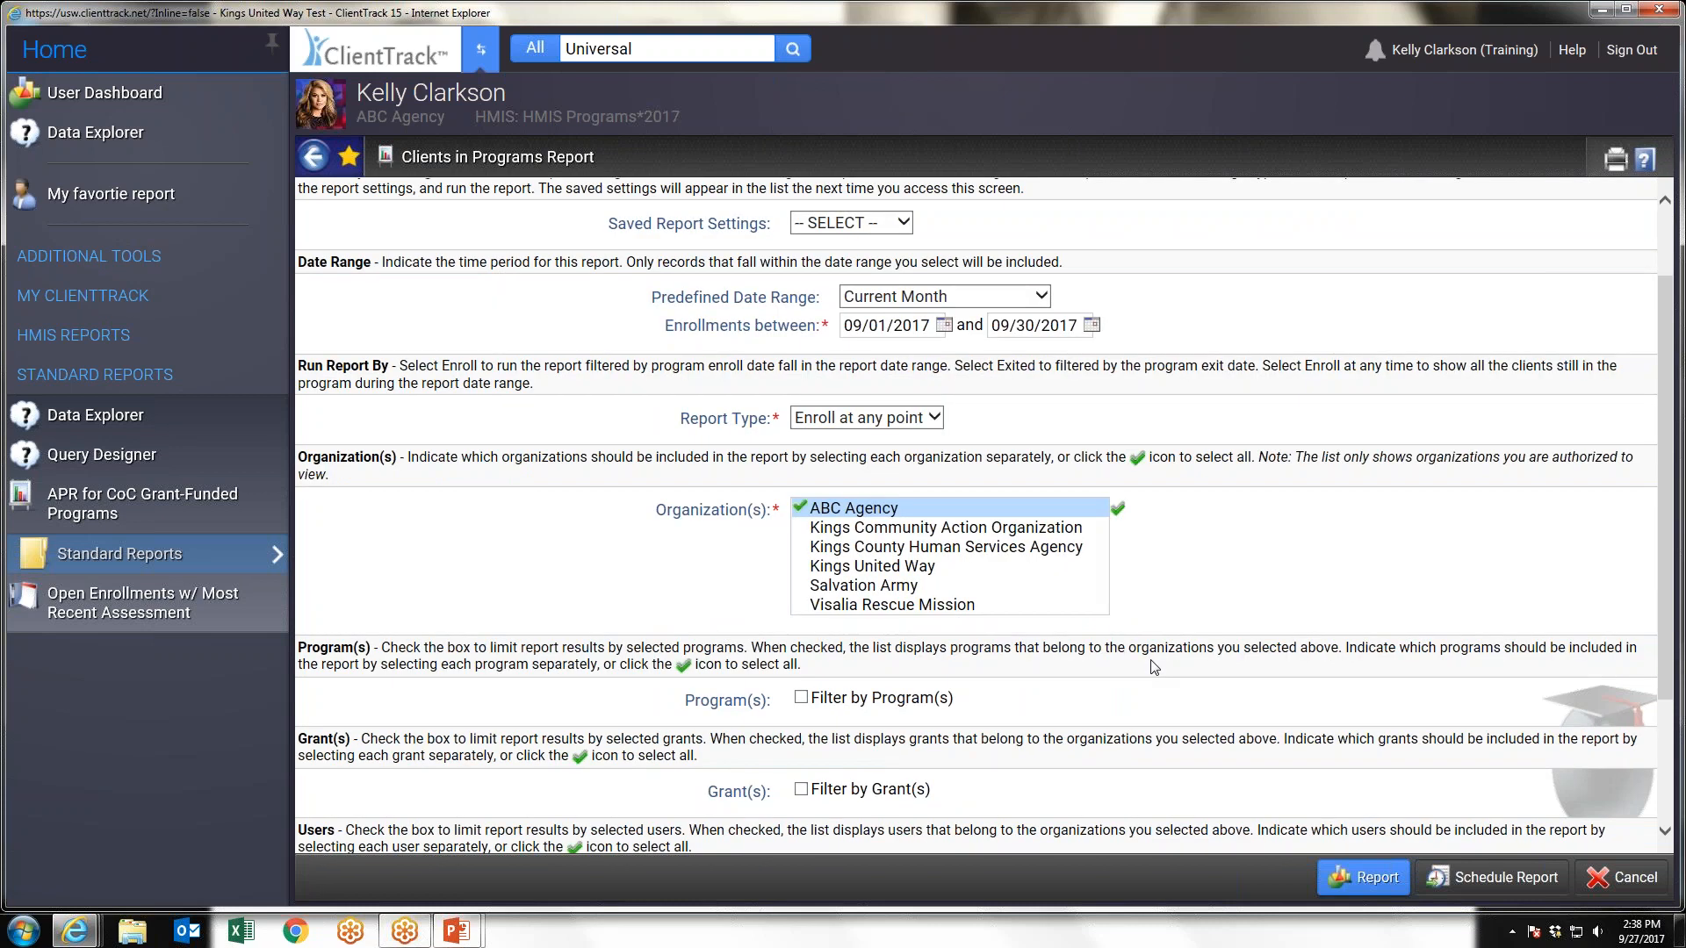
scroll(1155, 667, down, 2)
click(801, 508)
click(861, 551)
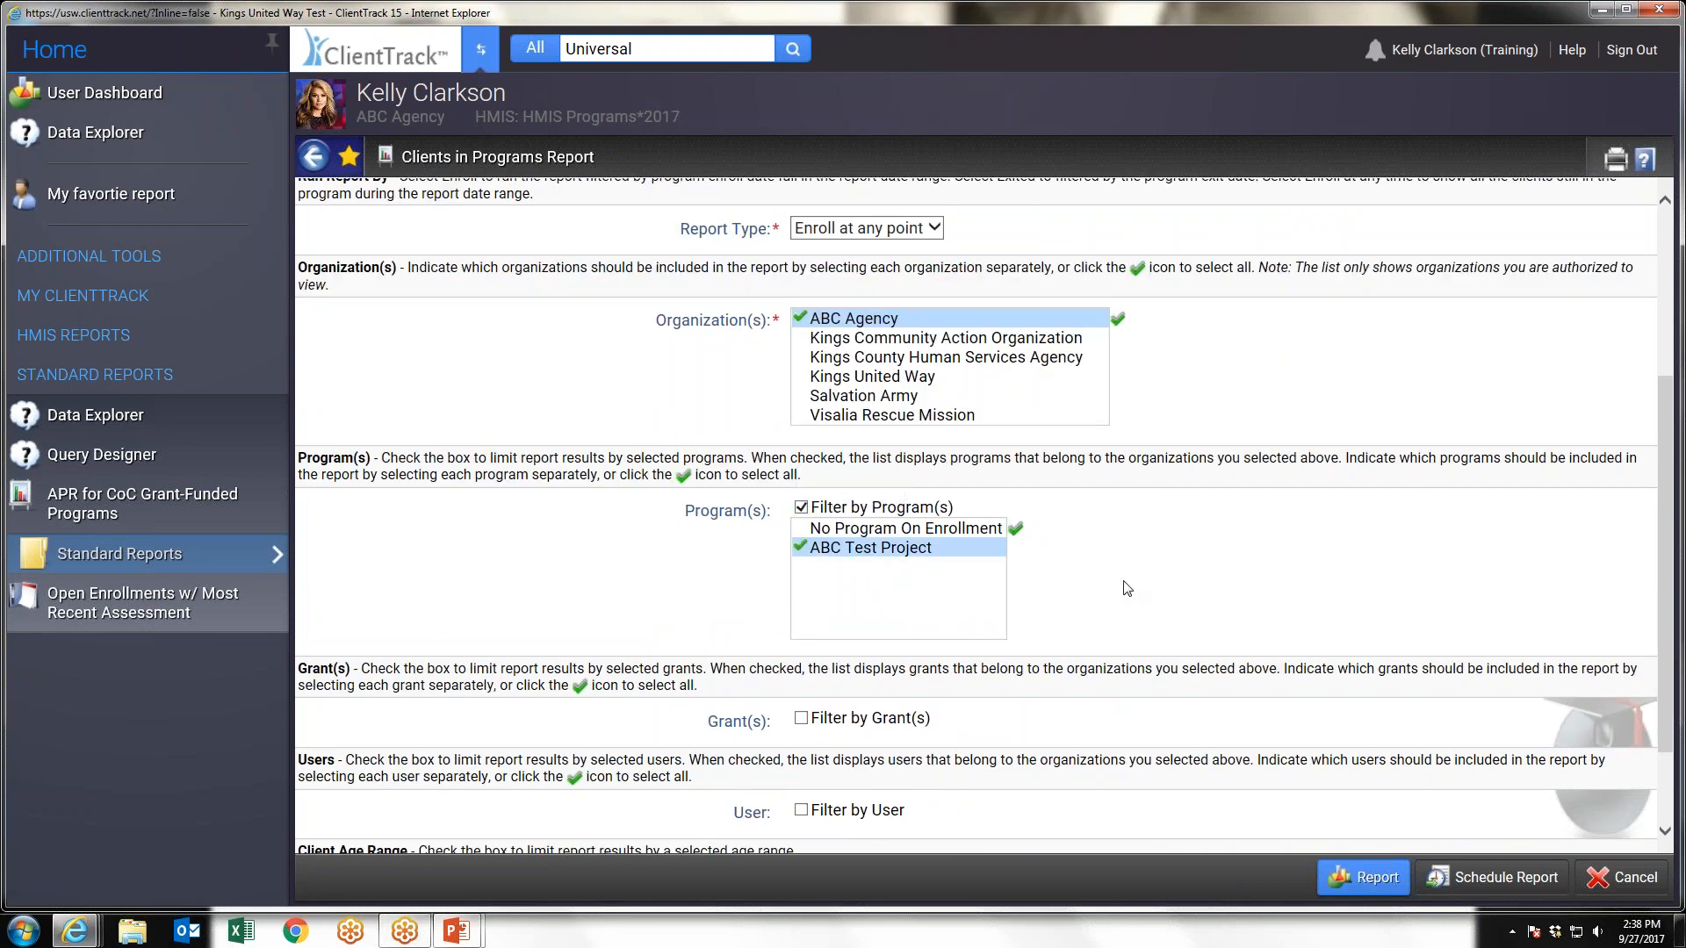
scroll(1127, 589, down, 1)
scroll(1010, 667, down, 1)
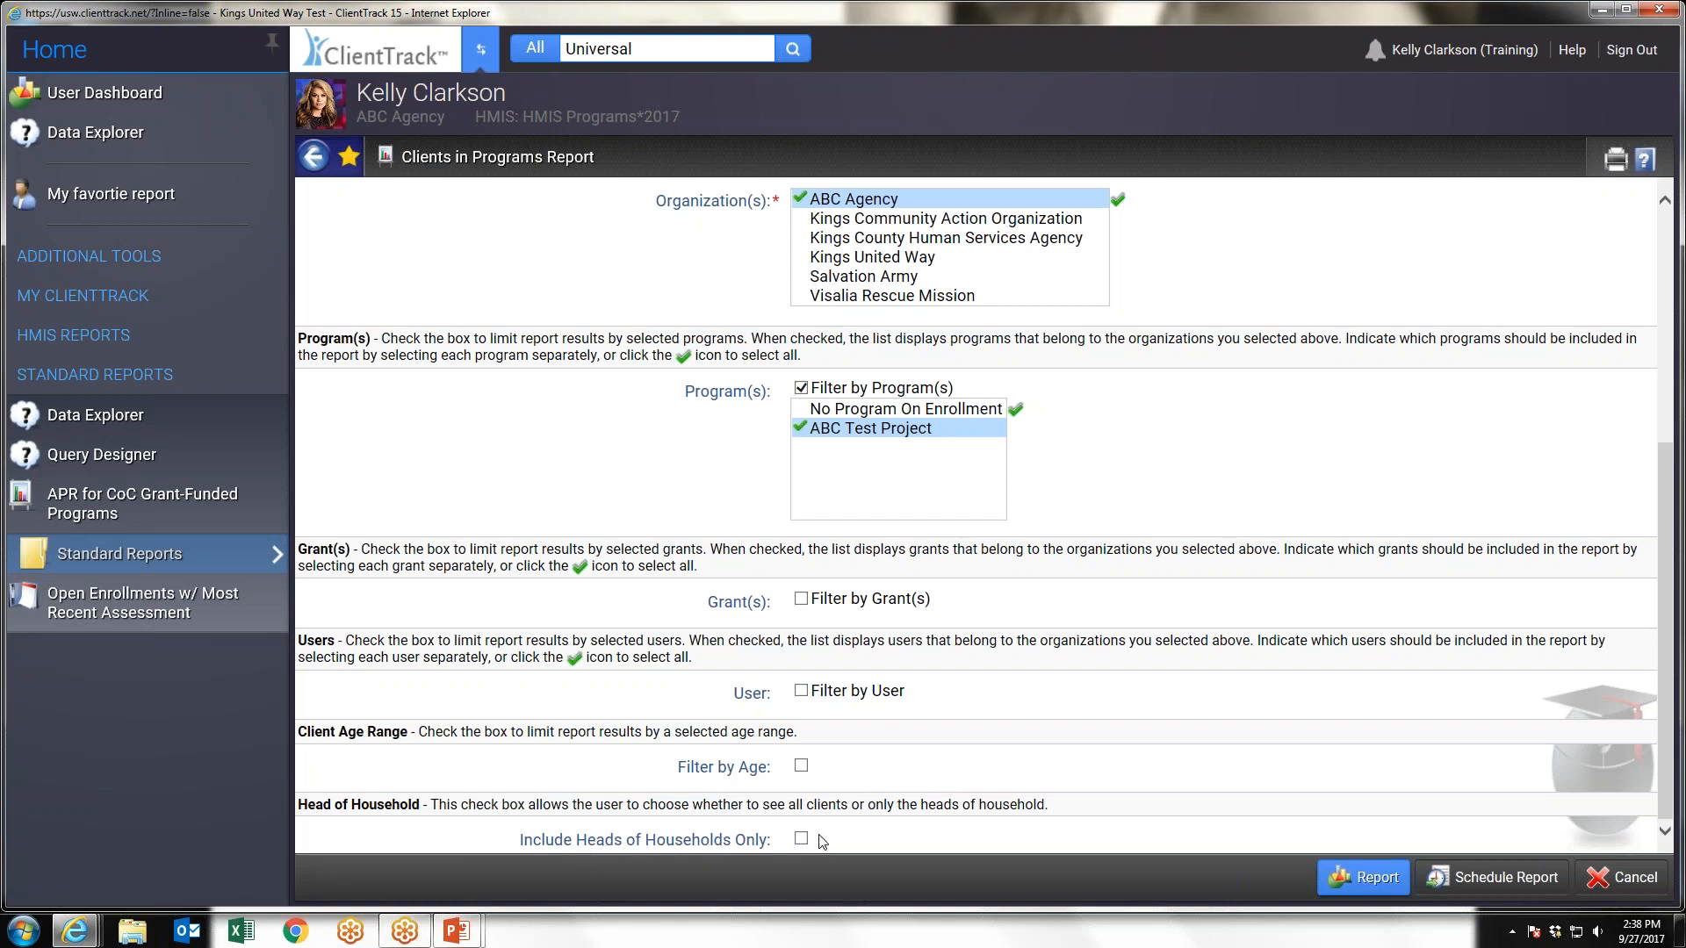
click(1364, 881)
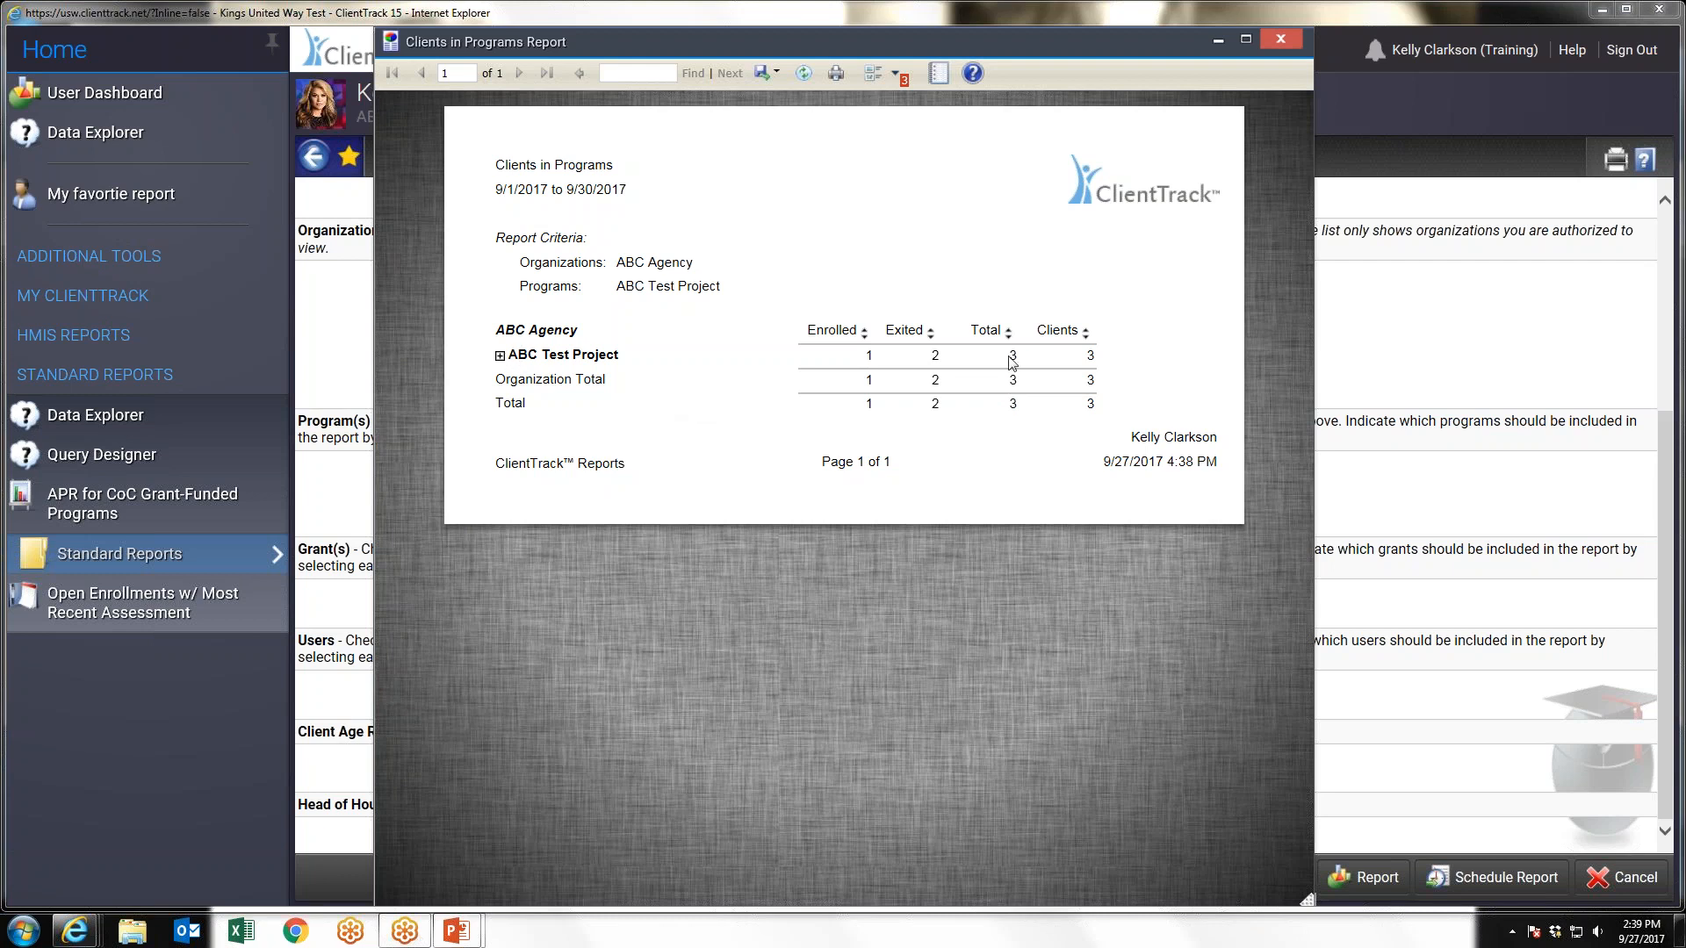
Expand the ABC Test Project client details in the report and export it as Excel Data
click(499, 357)
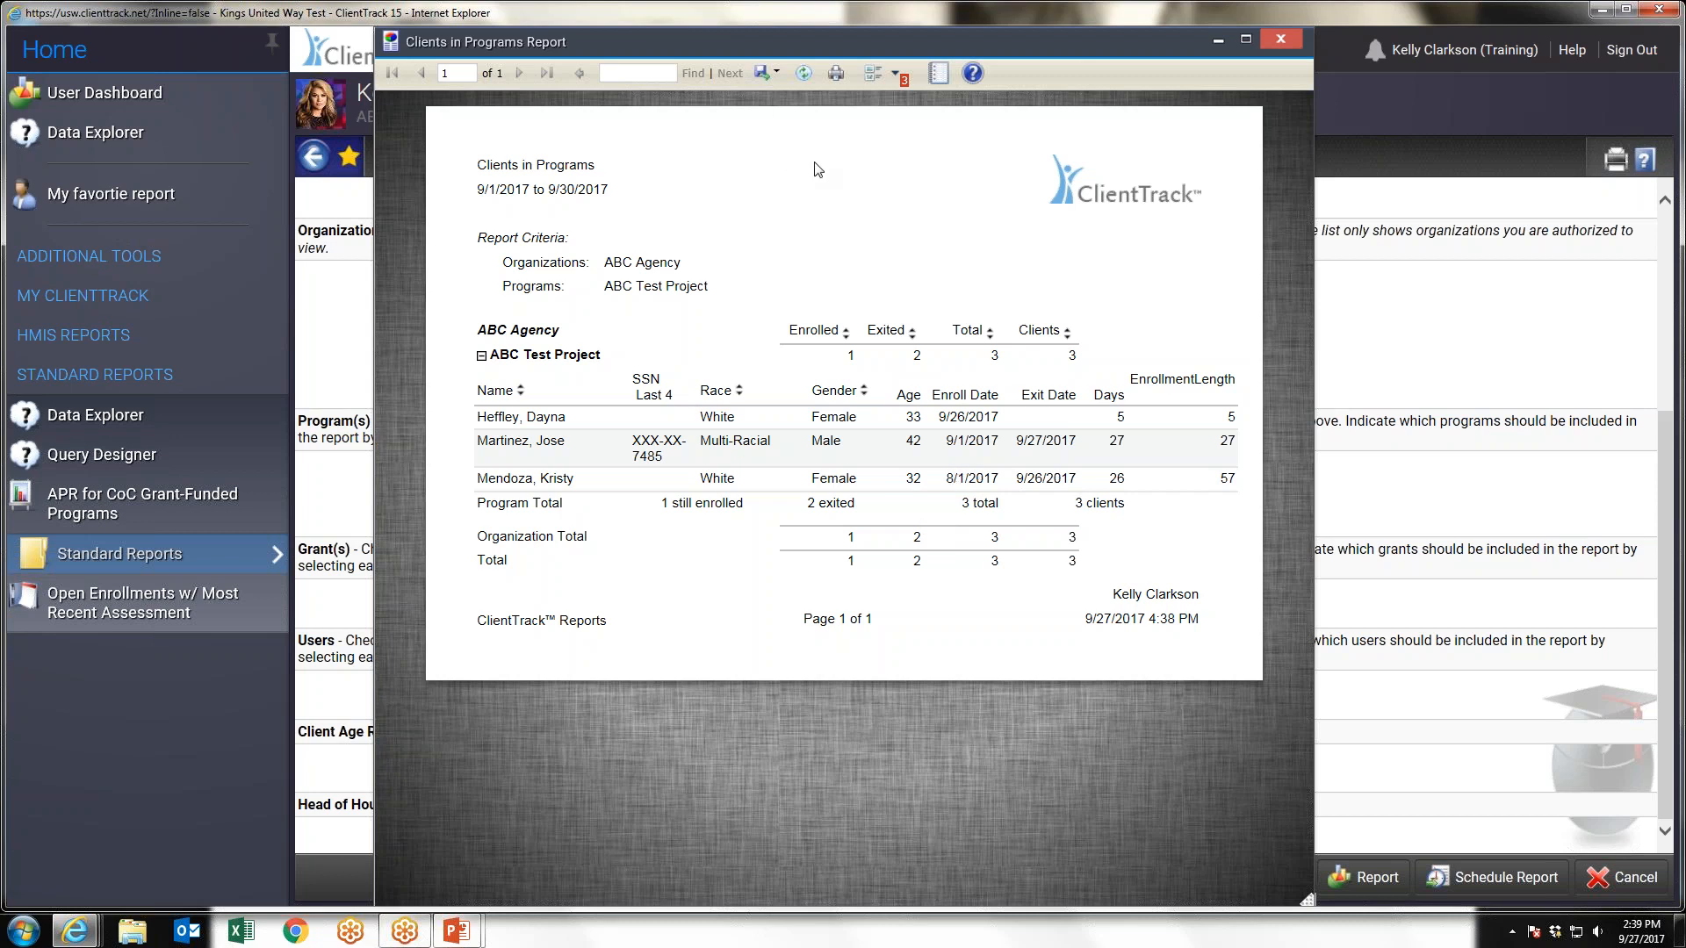
click(777, 76)
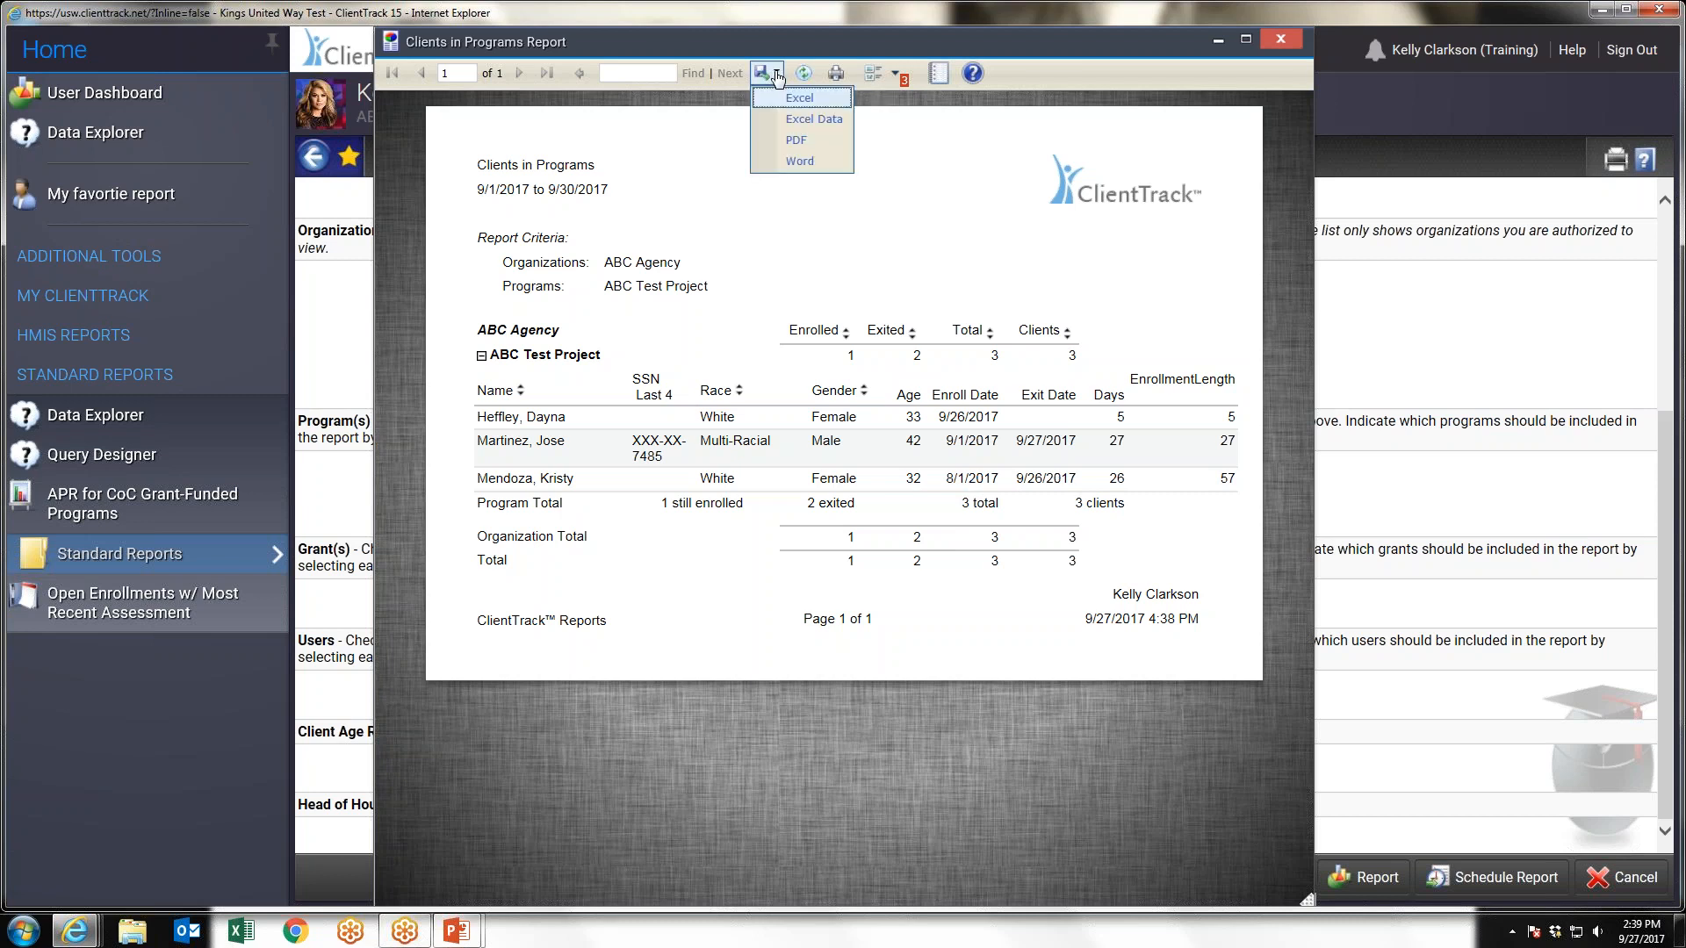
click(819, 123)
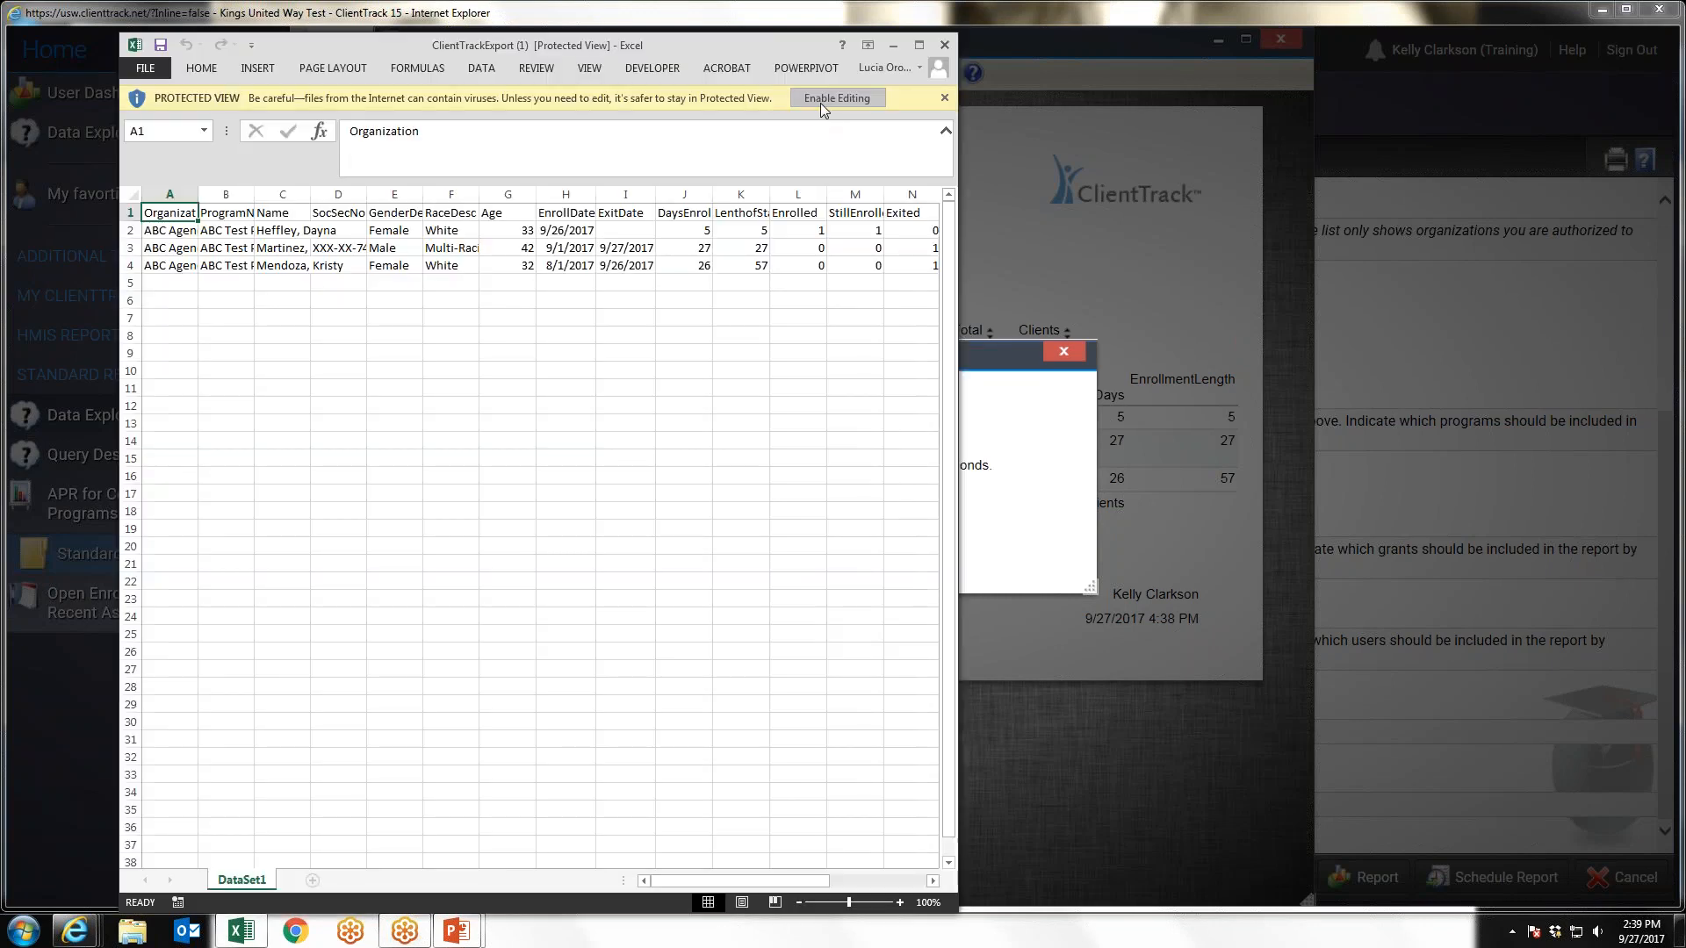
click(821, 103)
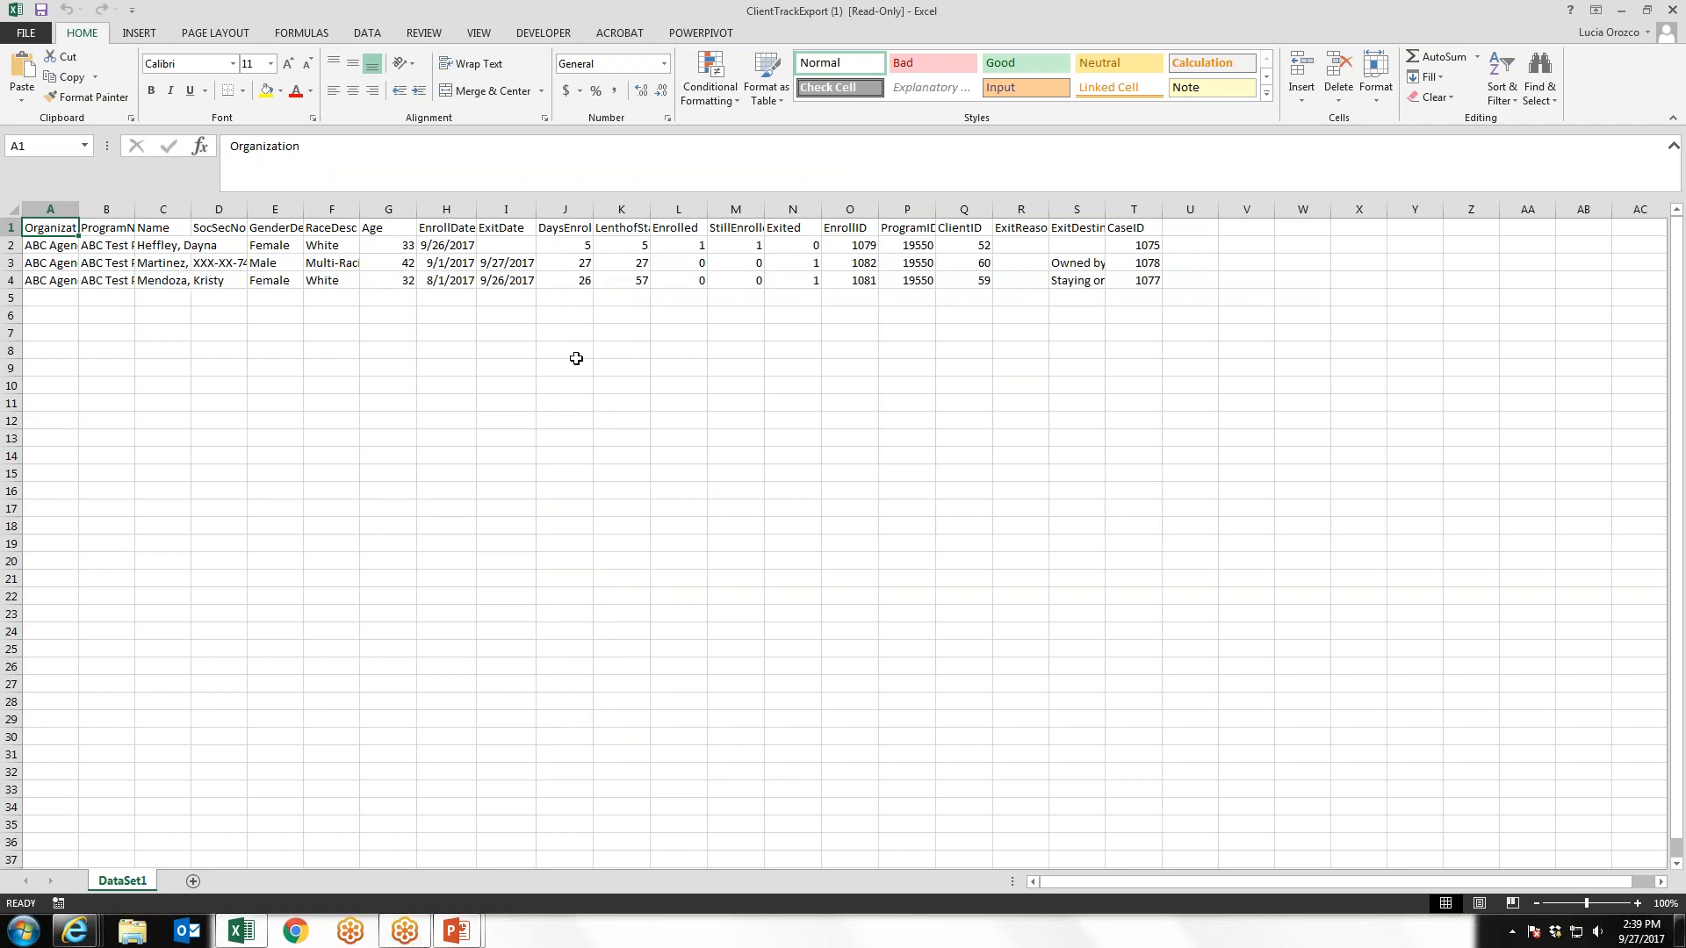
Examine the length of stay, gender and age columns in the exported Excel workbook, and close the workbook
click(618, 229)
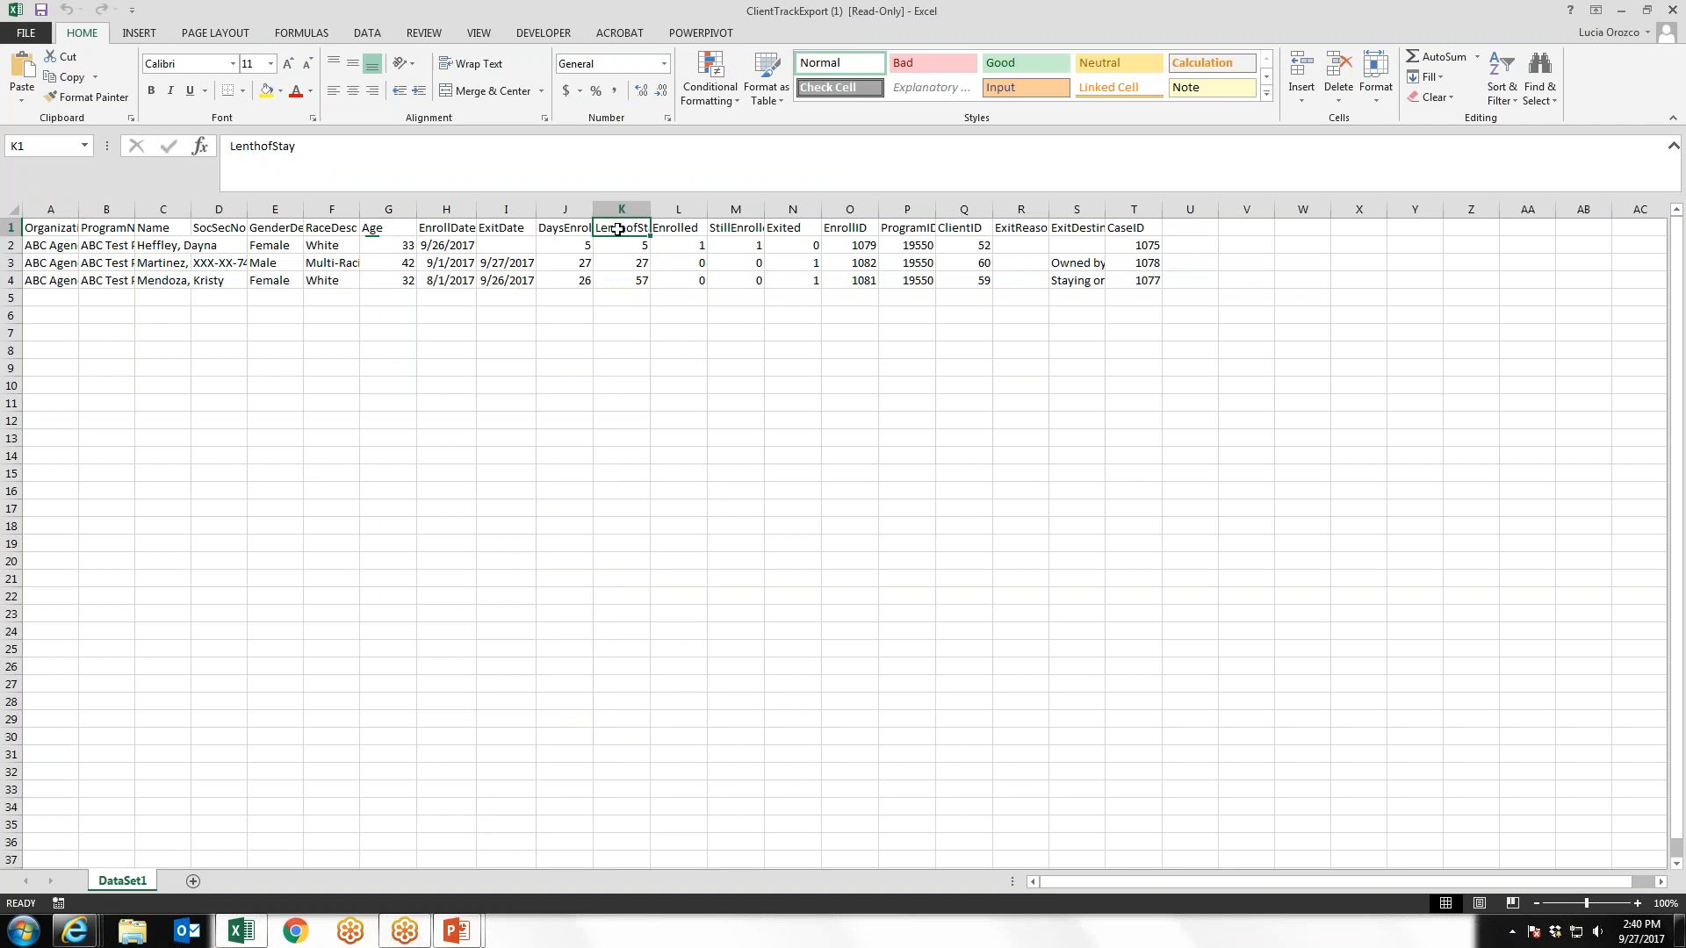
drag(620, 241, 622, 283)
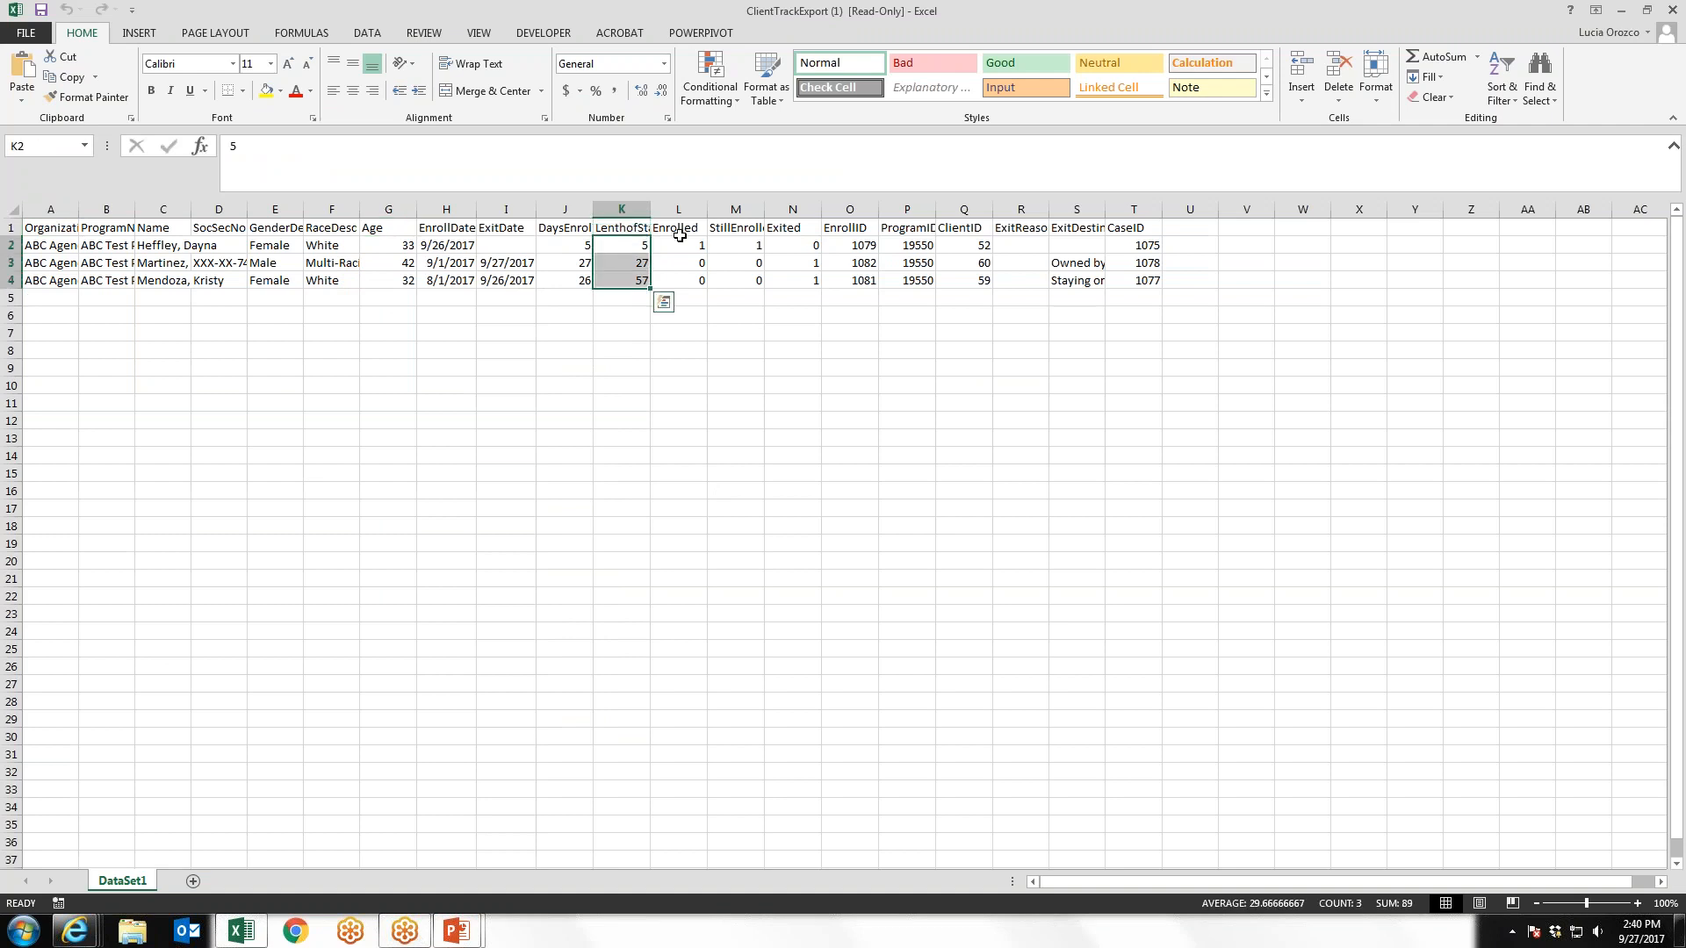
click(633, 245)
click(624, 268)
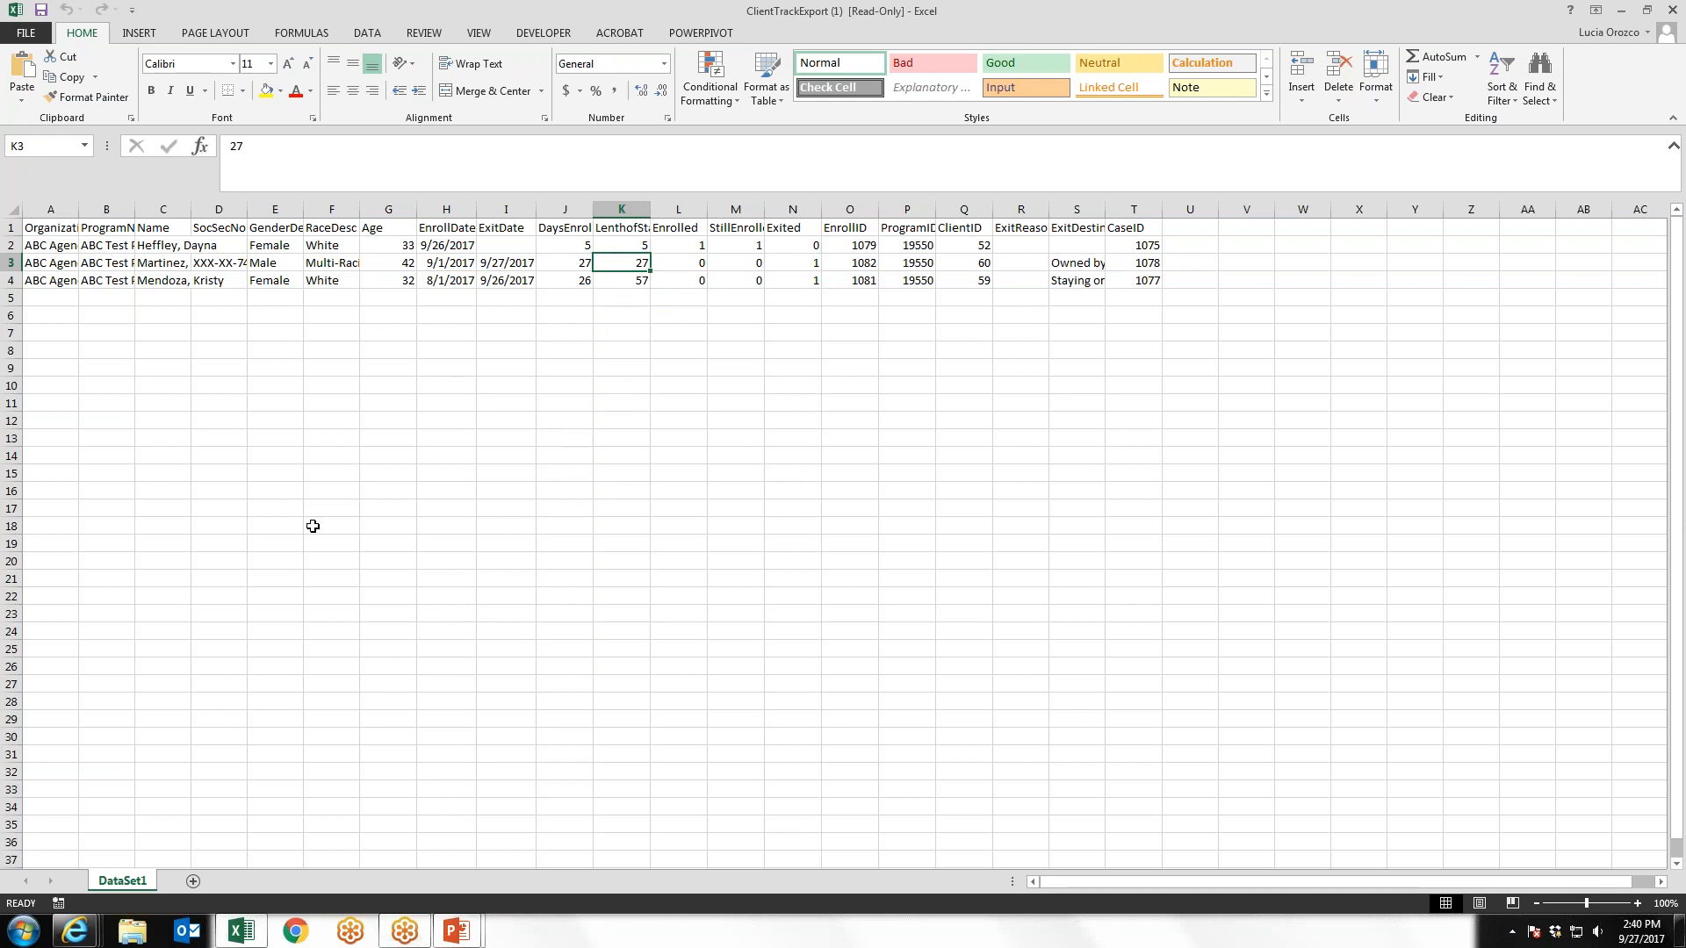
click(278, 209)
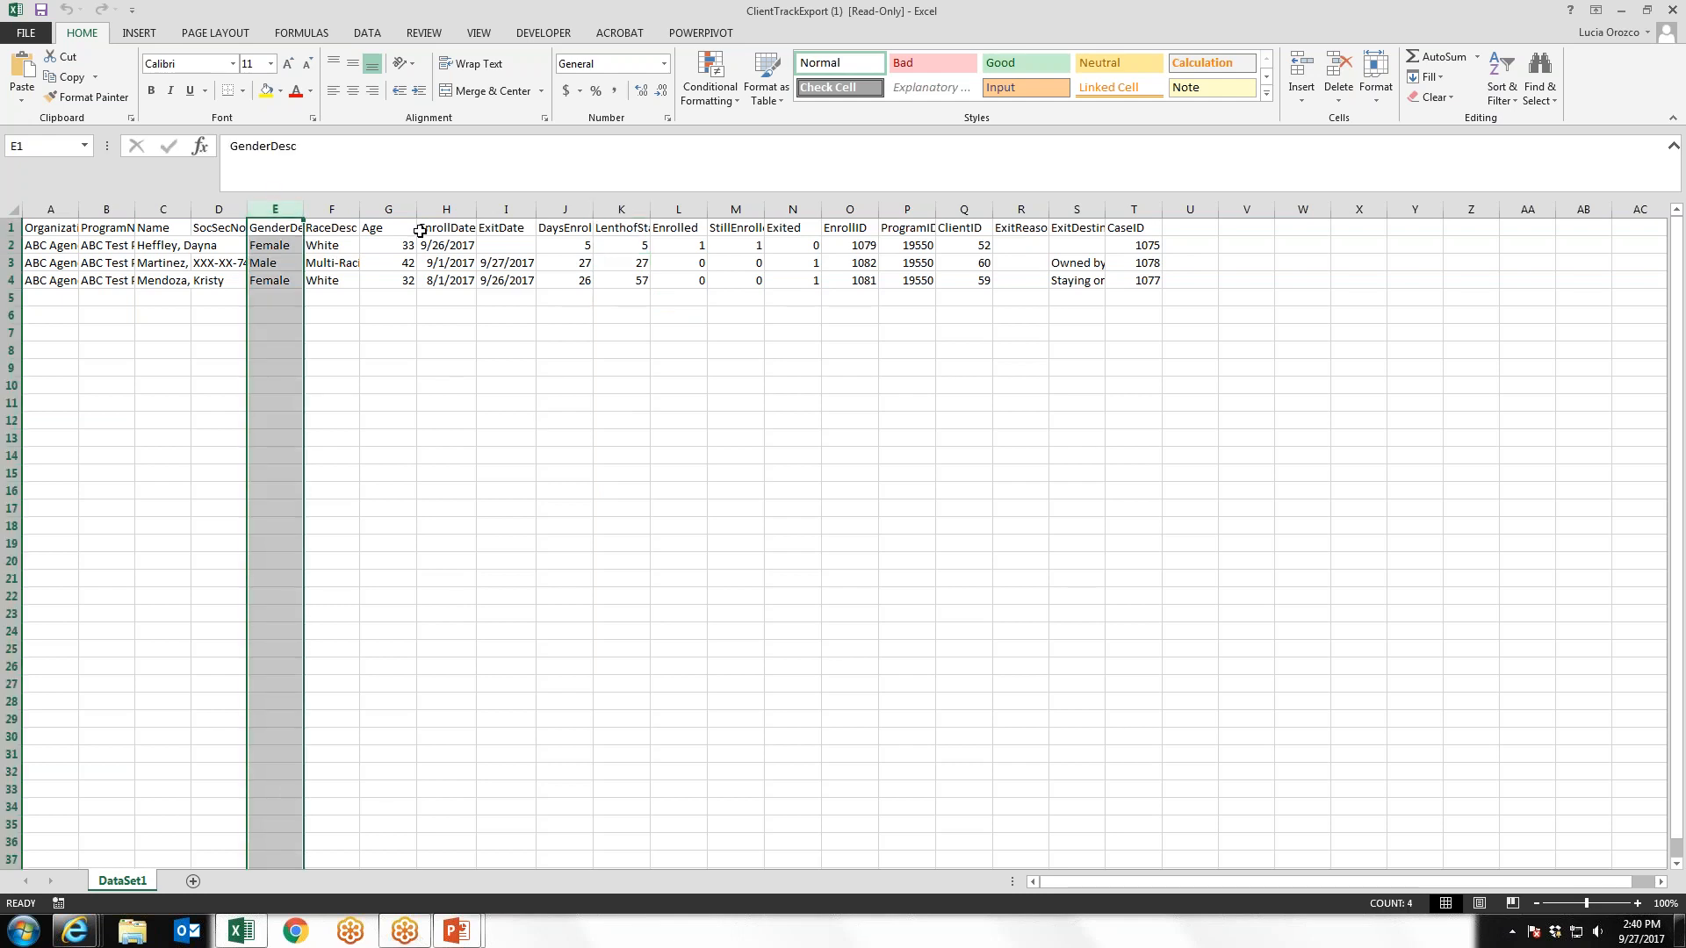
click(389, 209)
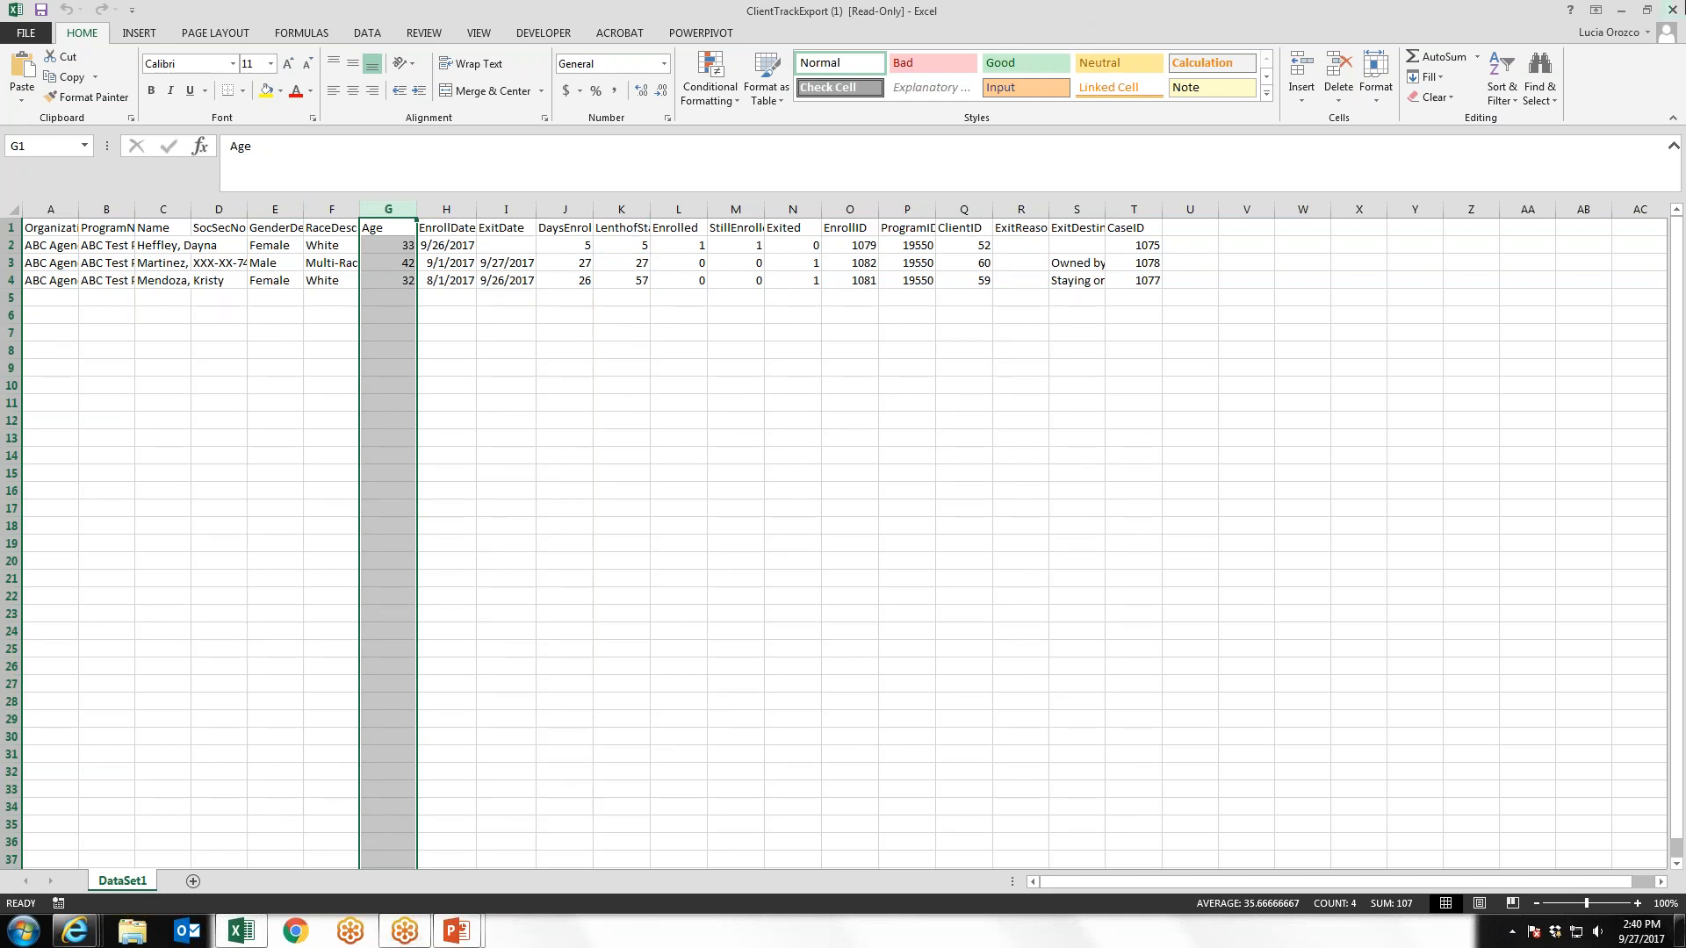
click(1647, 11)
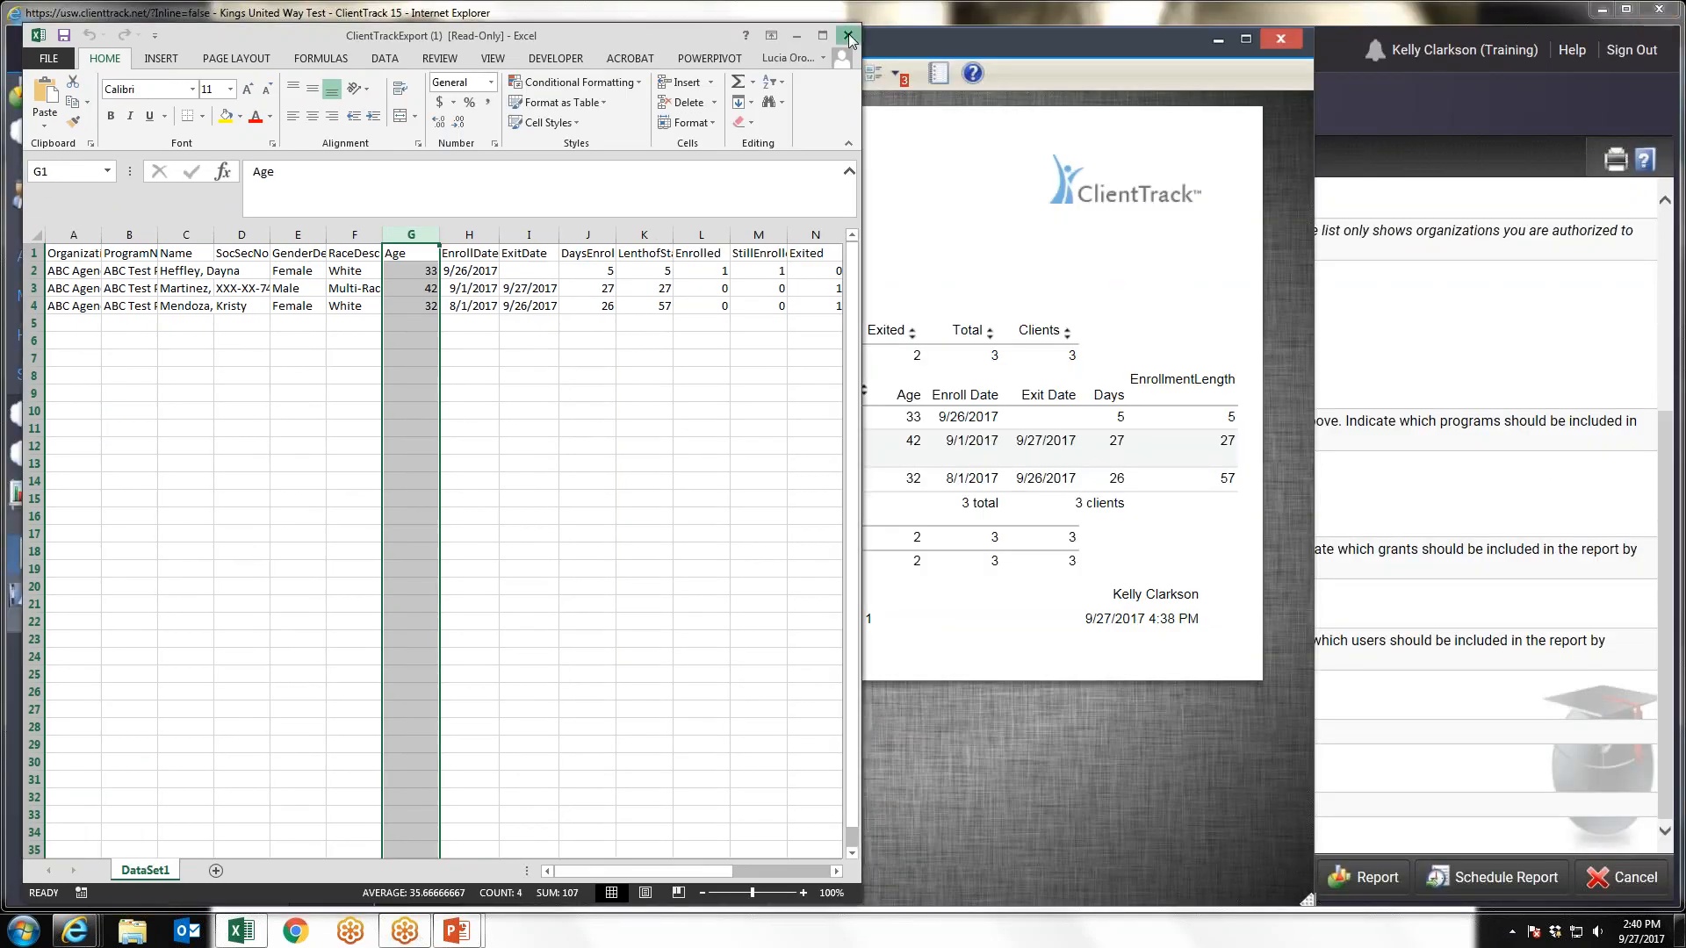
click(849, 36)
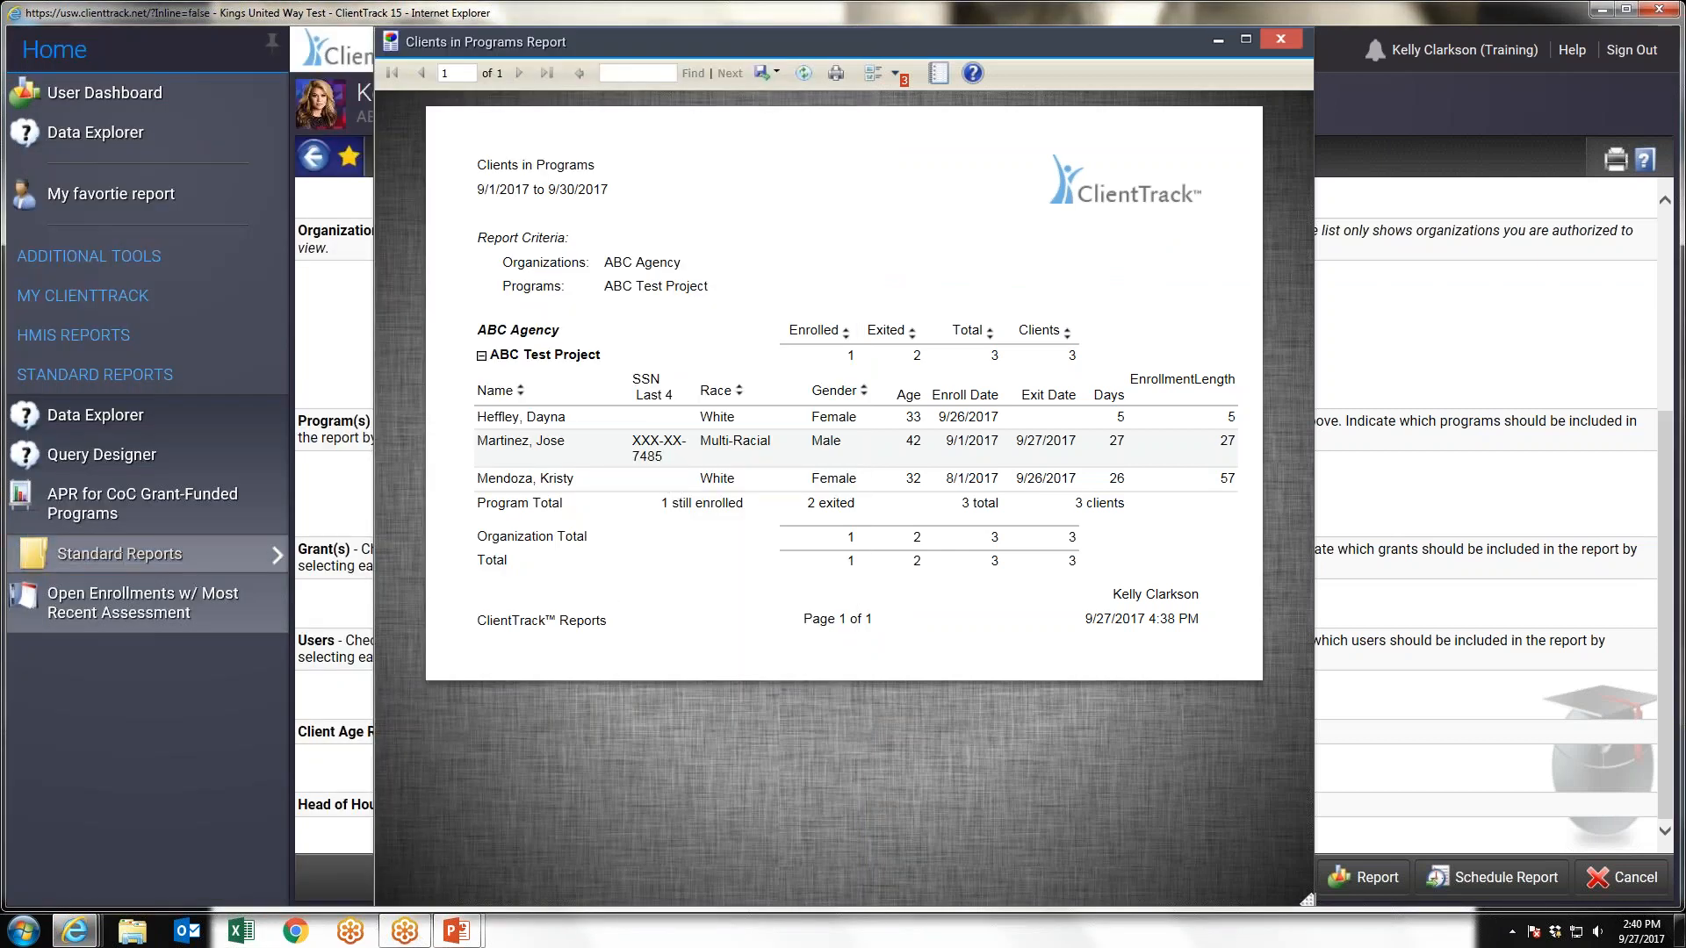
Close the Clients in Programs report, leave its settings form and sign out of ClientTrack
click(1280, 42)
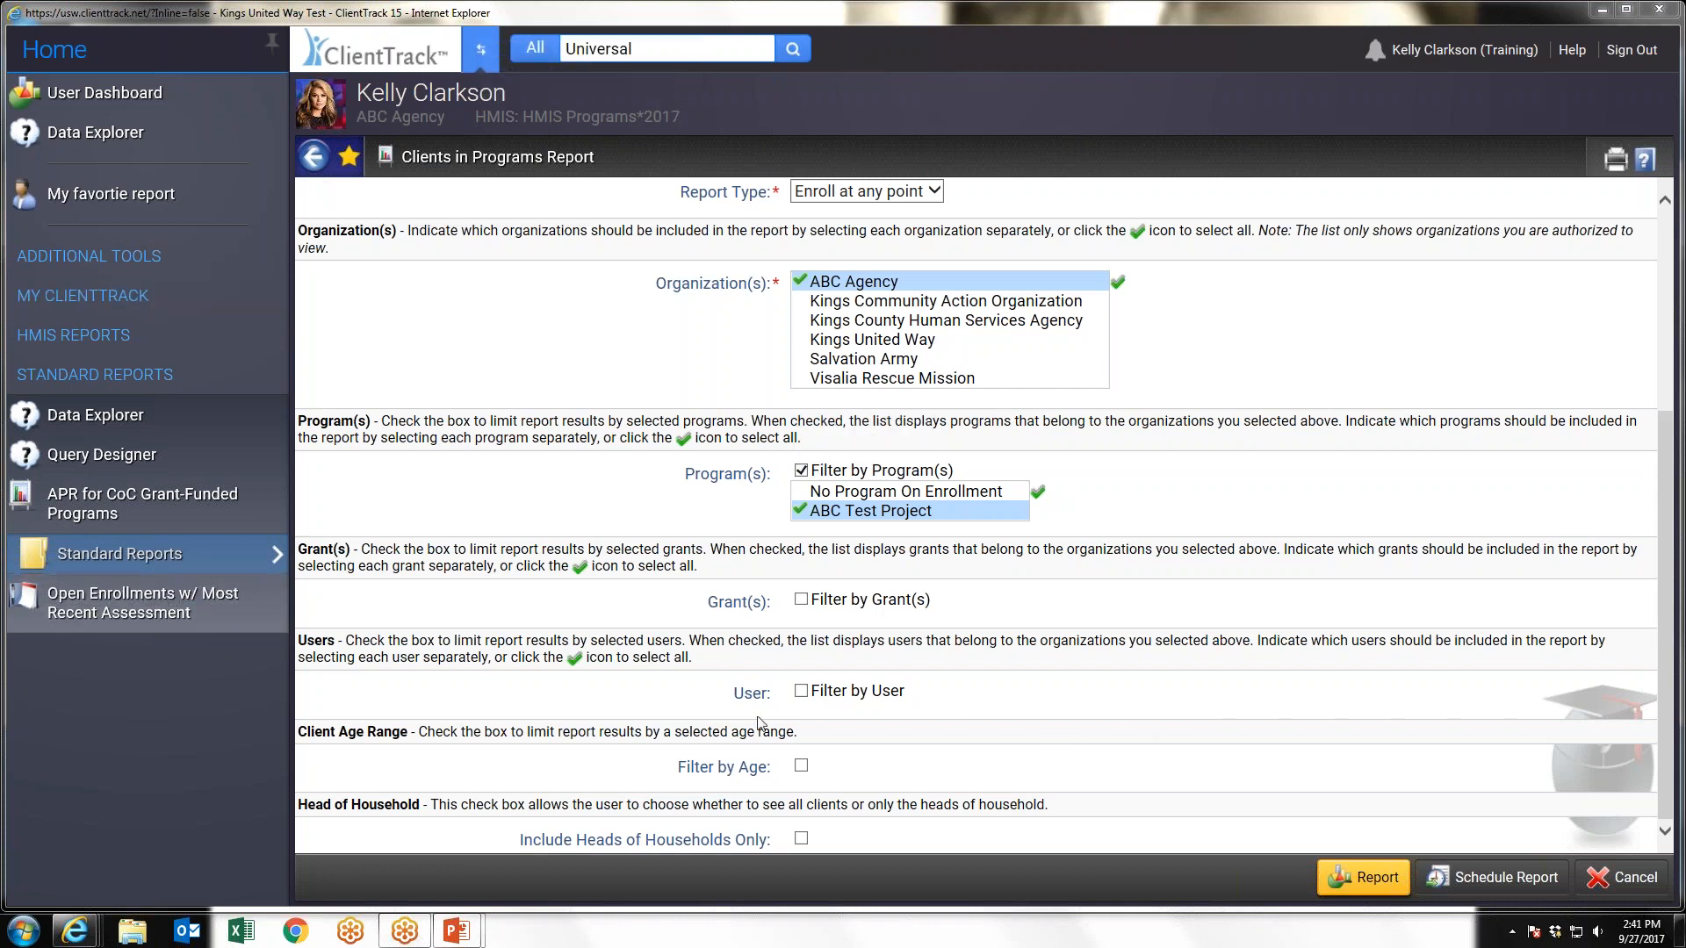
click(1608, 889)
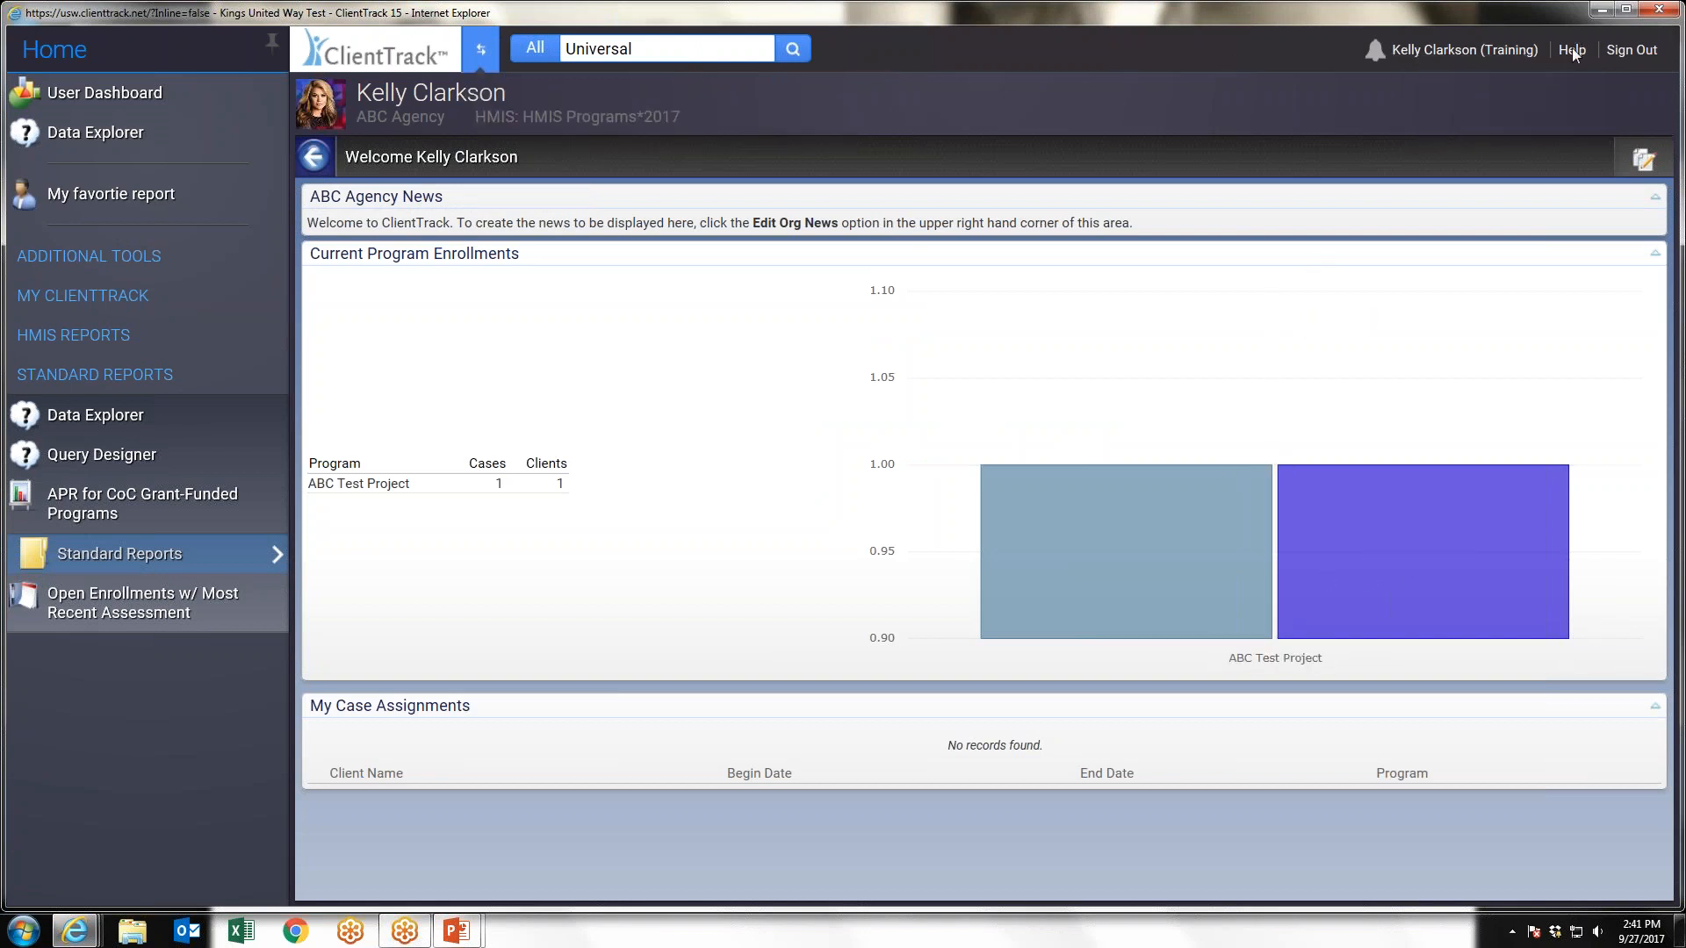
click(1631, 50)
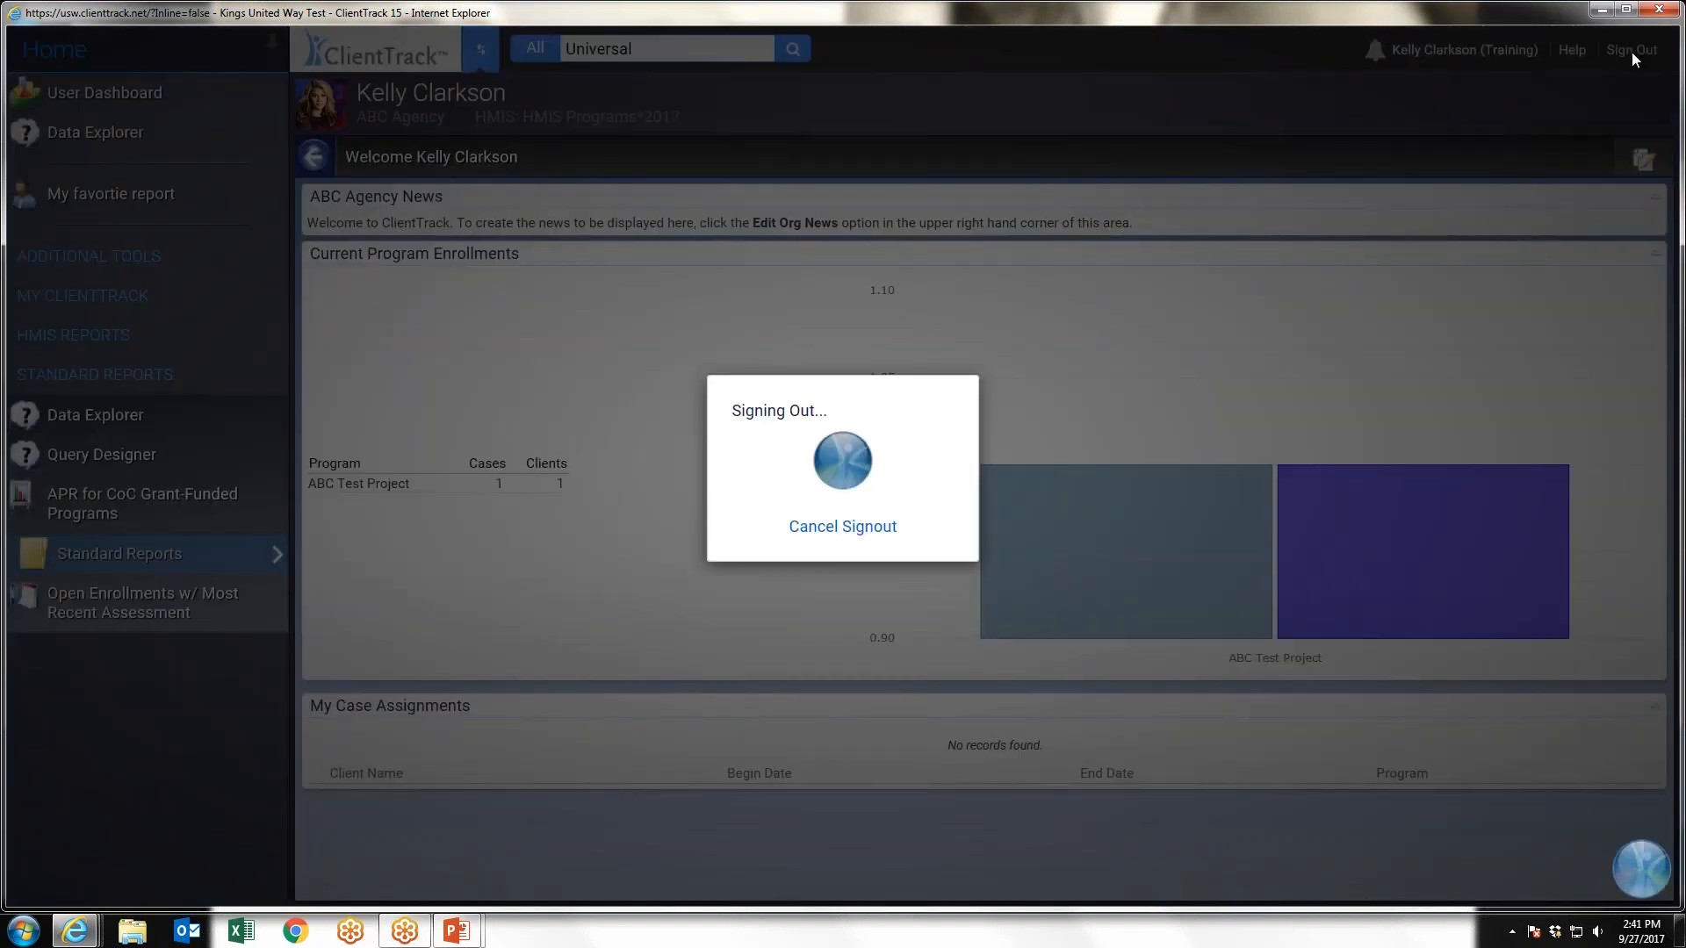